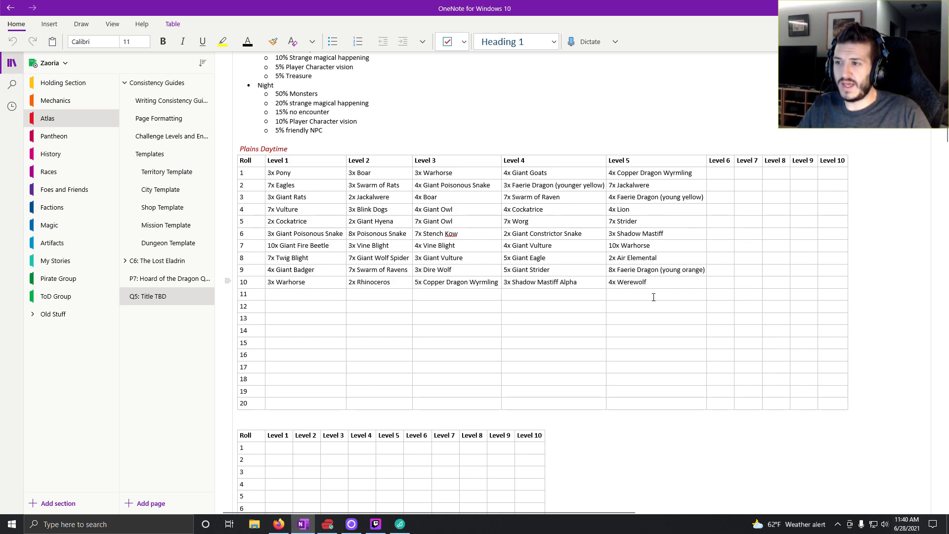
# - Review the Wandering Encounters composition list and the Plains Daytime table, placing the cursor in the Level 6 cell for roll 1
pyautogui.scroll(-4, 417, 392)
pyautogui.scroll(5, 405, 388)
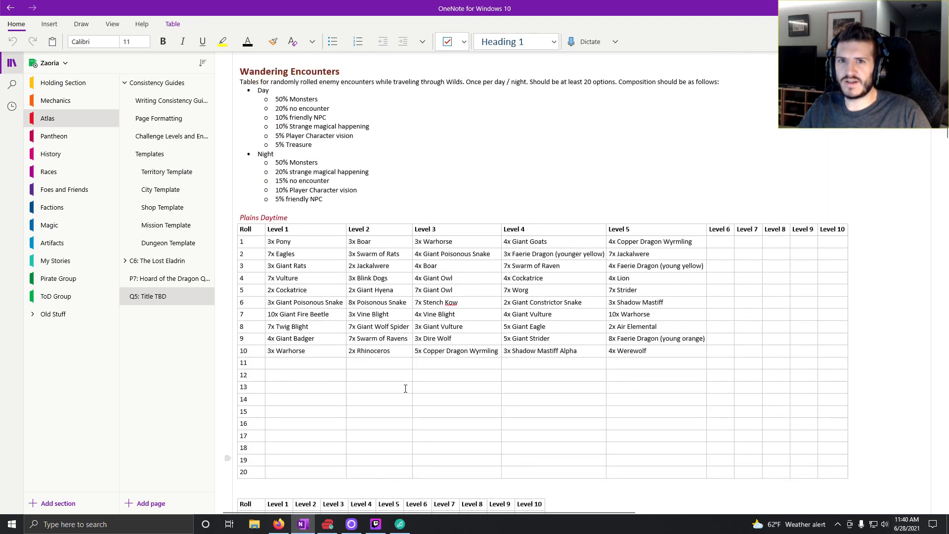
pyautogui.scroll(-2, 405, 388)
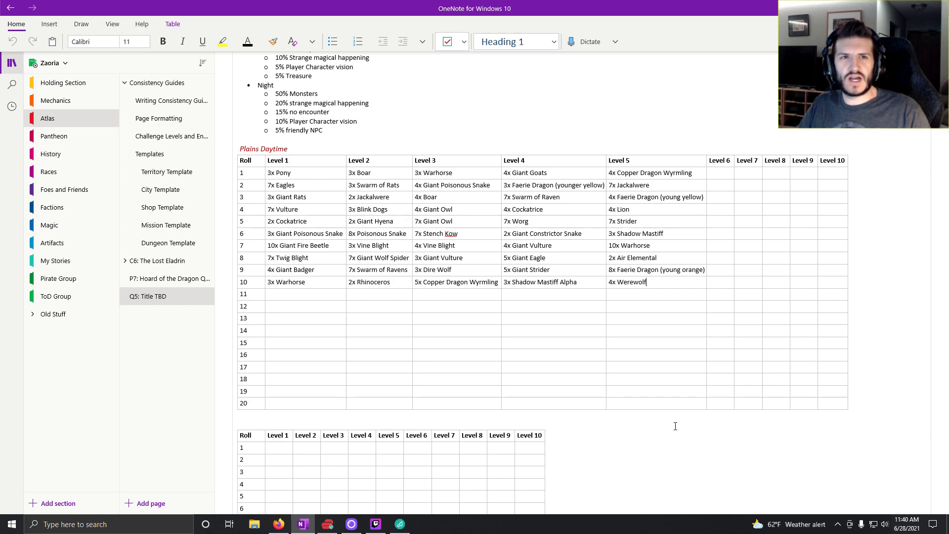
pyautogui.hotkey('alt', 'Tab')
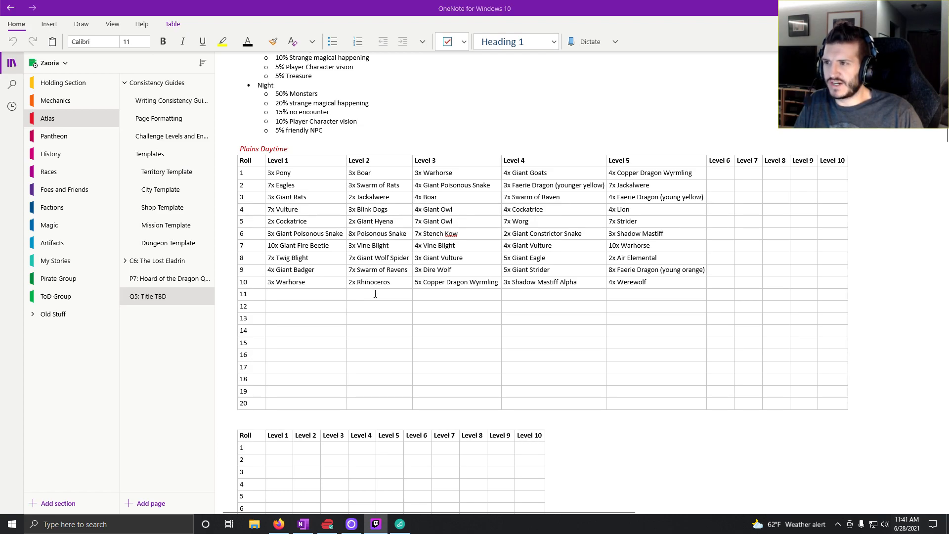
pyautogui.scroll(6, 431, 202)
pyautogui.scroll(-5, 432, 203)
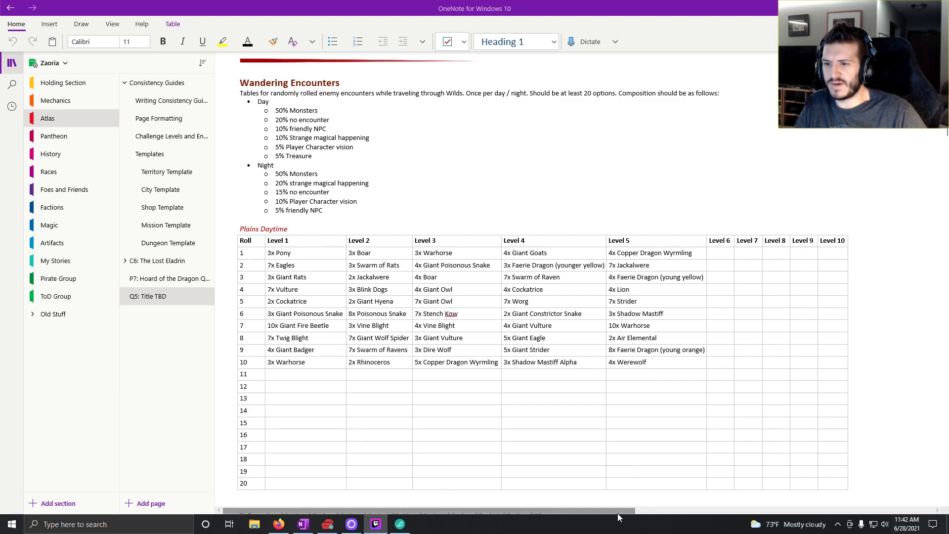
pyautogui.moveTo(618, 513)
pyautogui.mouseDown()
pyautogui.moveTo(625, 517)
pyautogui.moveTo(609, 514)
pyautogui.mouseUp()
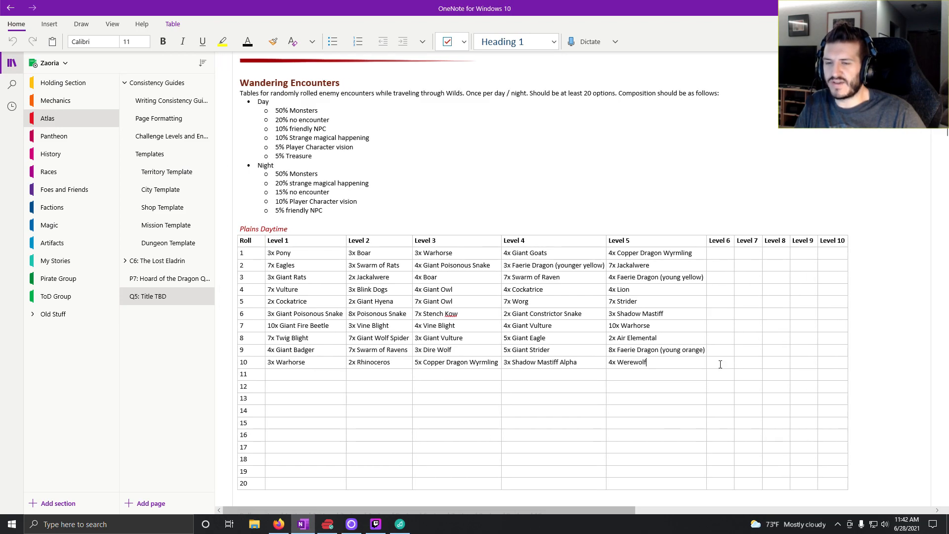
pyautogui.click(721, 255)
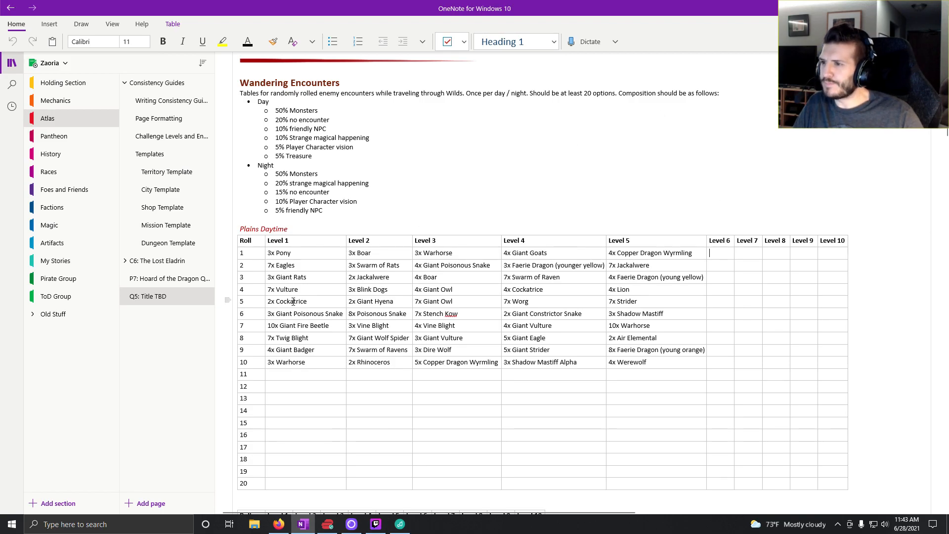
pyautogui.scroll(2, 396, 207)
pyautogui.scroll(-4, 642, 163)
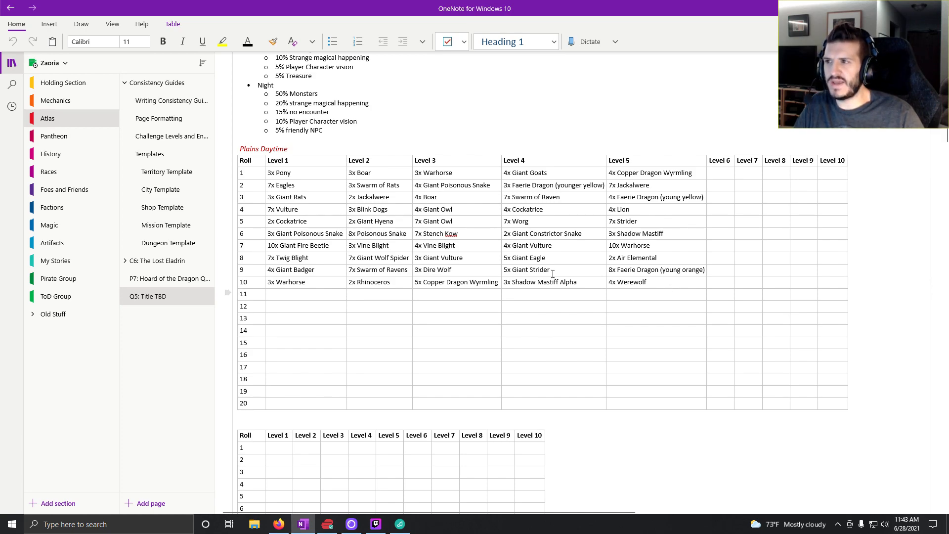
pyautogui.scroll(-5, 546, 269)
pyautogui.scroll(-4, 545, 270)
pyautogui.scroll(12, 545, 270)
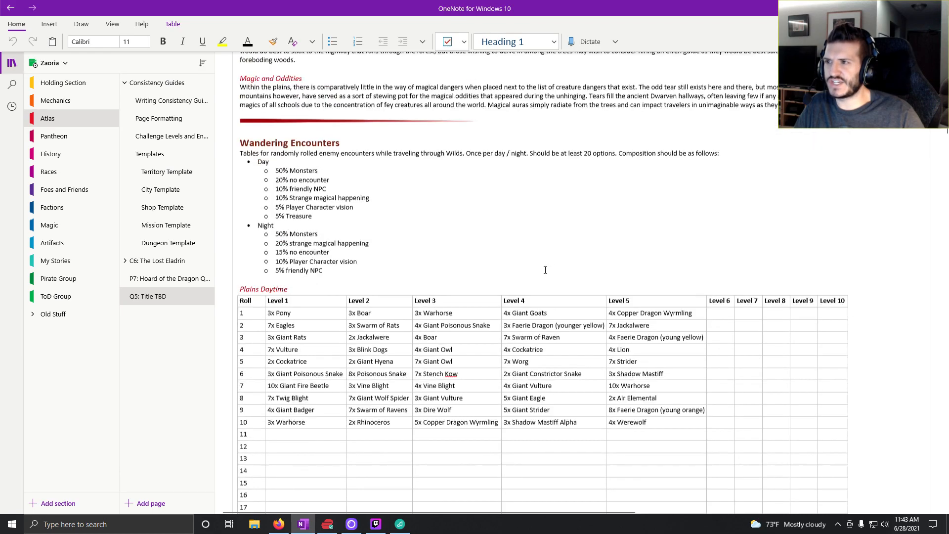
pyautogui.scroll(-3, 546, 270)
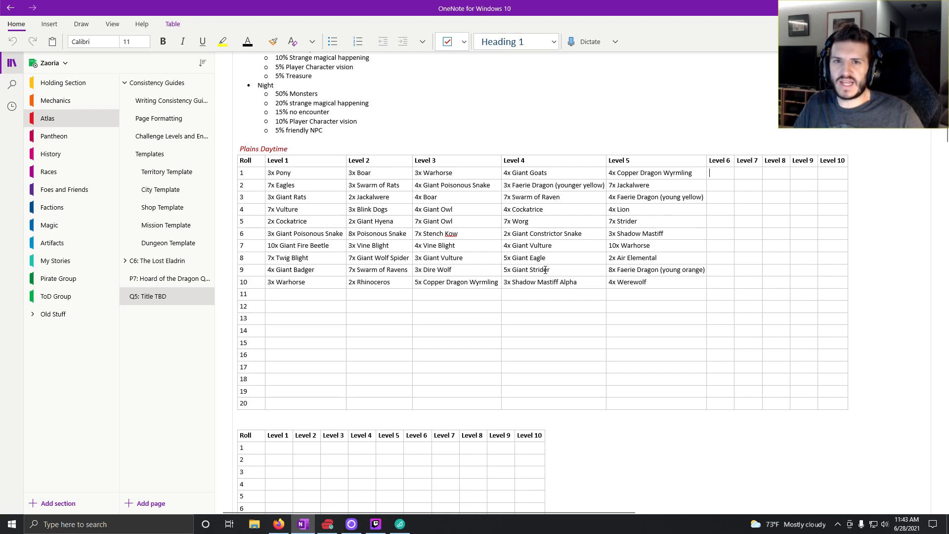
# - Lower the system audio volume by several notches
pyautogui.press('XF86AudioLowerVolume')
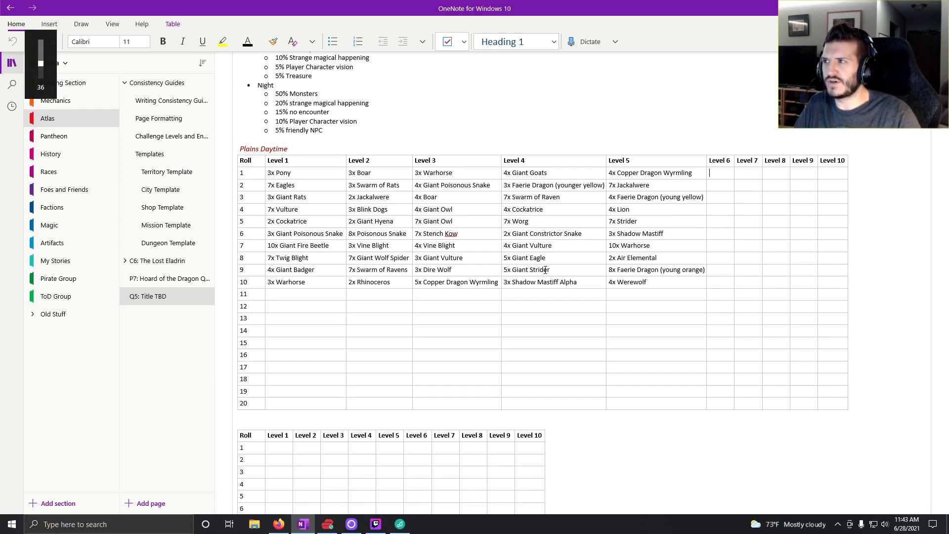
pyautogui.press('XF86AudioLowerVolume')
pyautogui.press('XF86AudioLowerVolume')
pyautogui.press('XF86AudioLowerVolume')
pyautogui.press('XF86AudioLowerVolume')
pyautogui.press('XF86AudioLowerVolume')
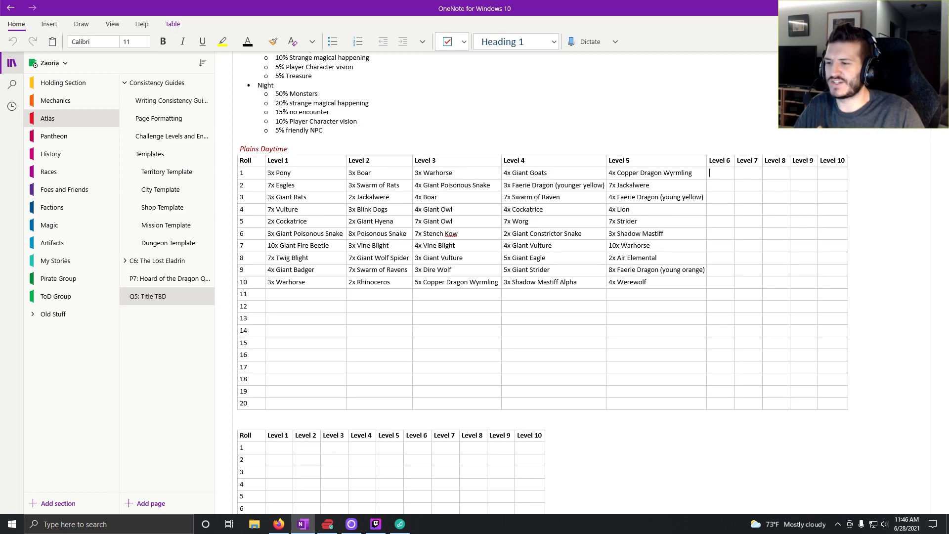
# - Minimize the notes window, launch Wonderdraft from the desktop and open the Zaoria World Map file
pyautogui.click(892, 7)
pyautogui.click(892, 7)
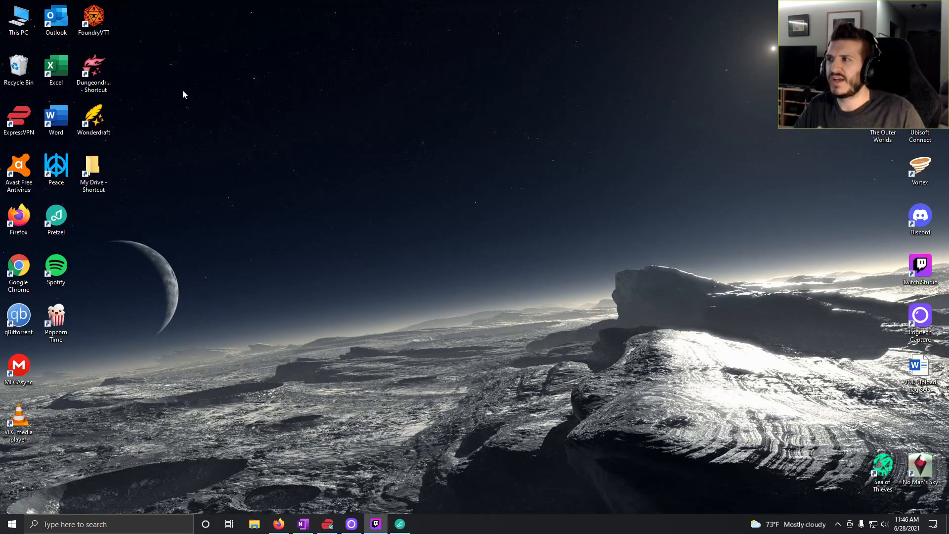
pyautogui.doubleClick(99, 118)
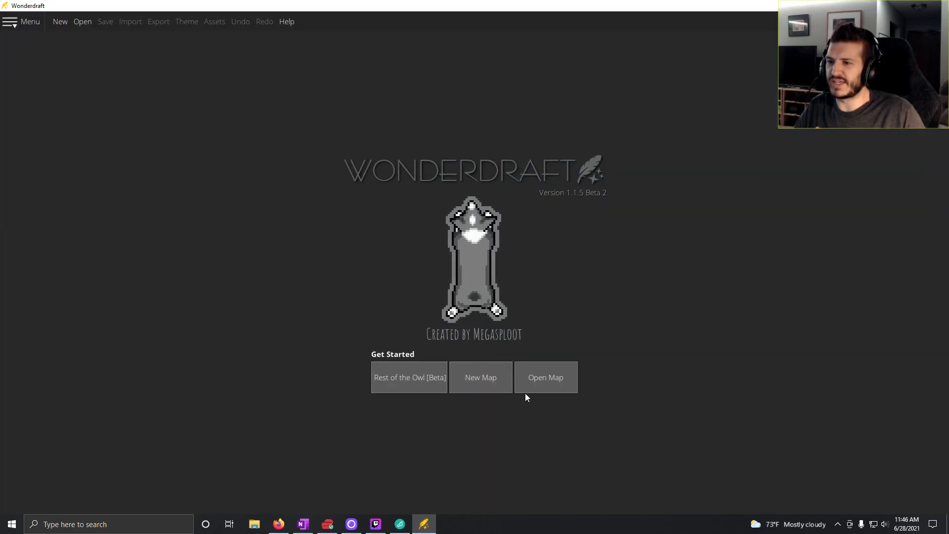
pyautogui.click(565, 371)
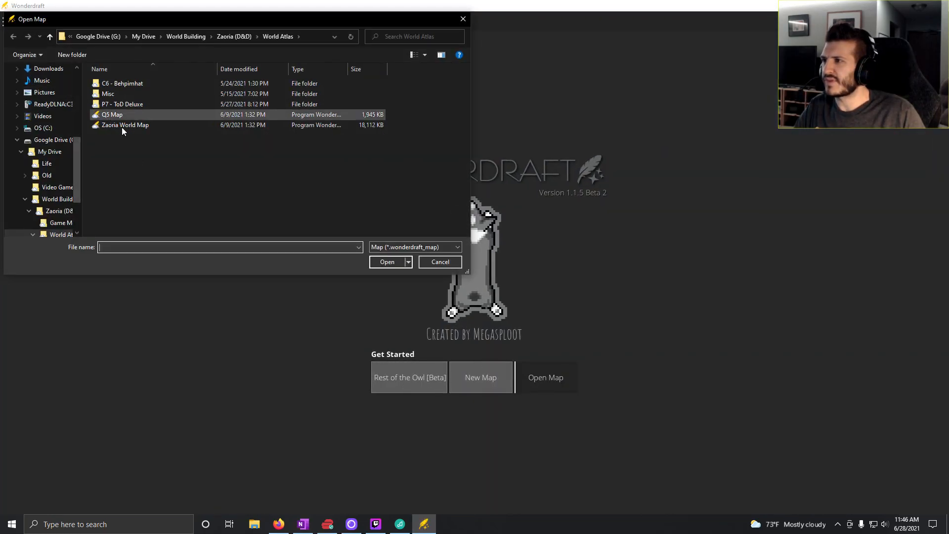
pyautogui.doubleClick(131, 125)
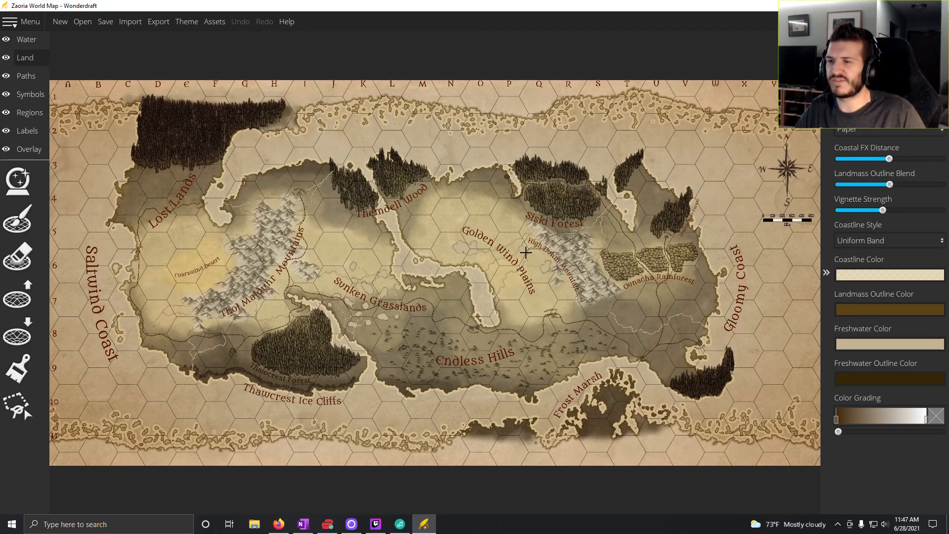
# - Examine the Golden Wind Plains and High Duhm Mountains area on the world map, close up and in overview
pyautogui.click(17, 220)
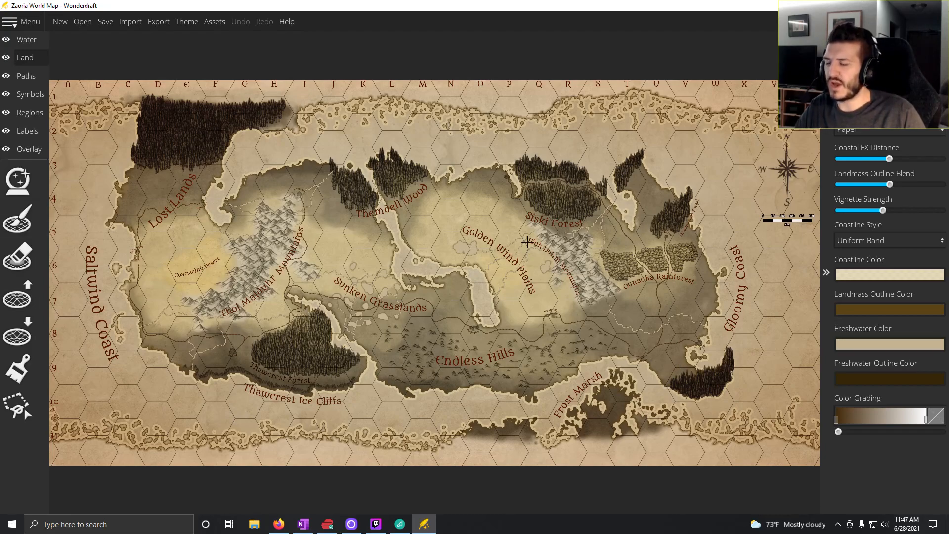
pyautogui.scroll(6, 536, 228)
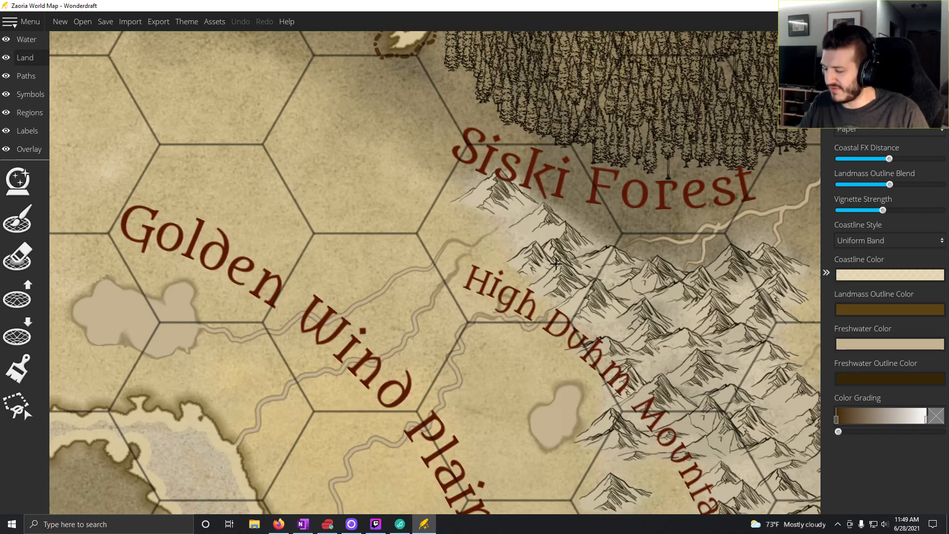
pyautogui.scroll(-3, 556, 264)
pyautogui.scroll(-4, 556, 264)
pyautogui.scroll(1, 536, 274)
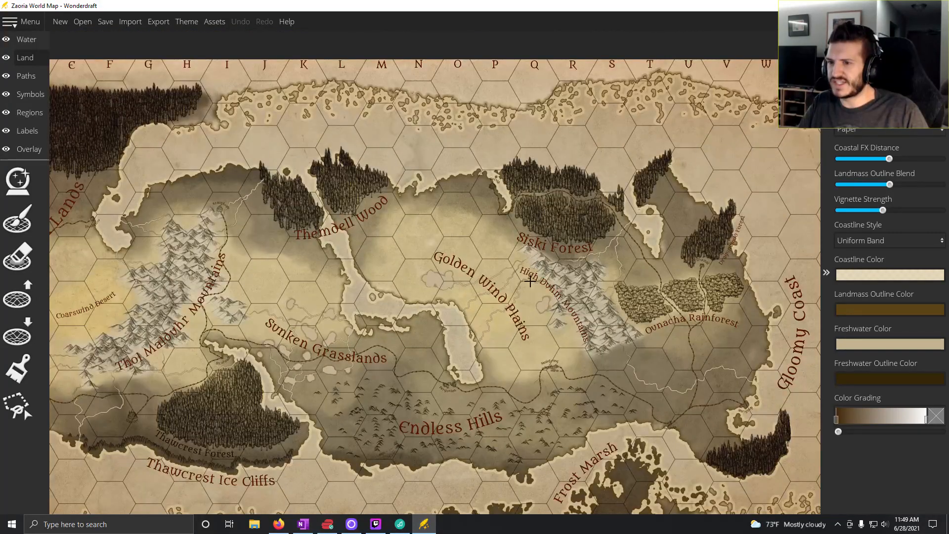
pyautogui.scroll(-1, 530, 281)
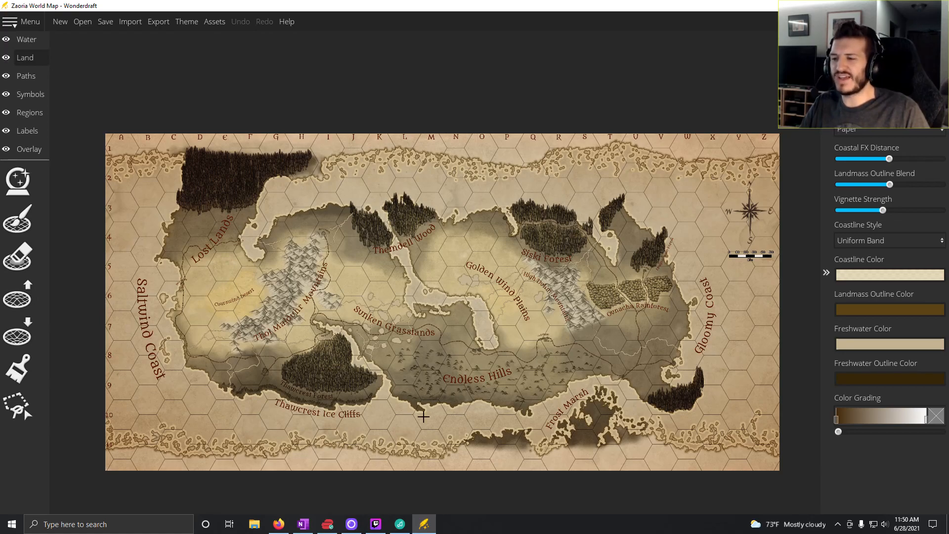
# - Open the Q5 Map file from the World Atlas folder in a second Wonderdraft window, keeping the world map open
pyautogui.click(304, 527)
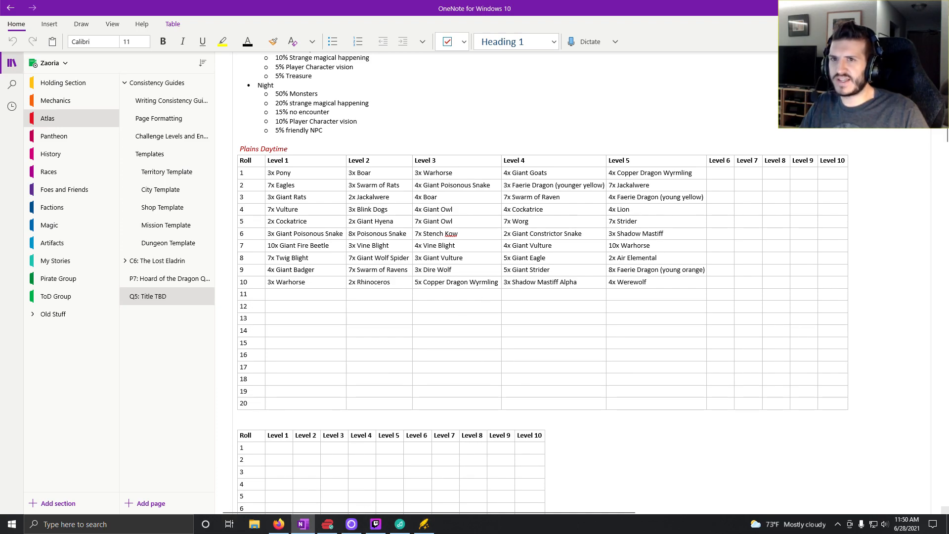
pyautogui.rightClick(423, 524)
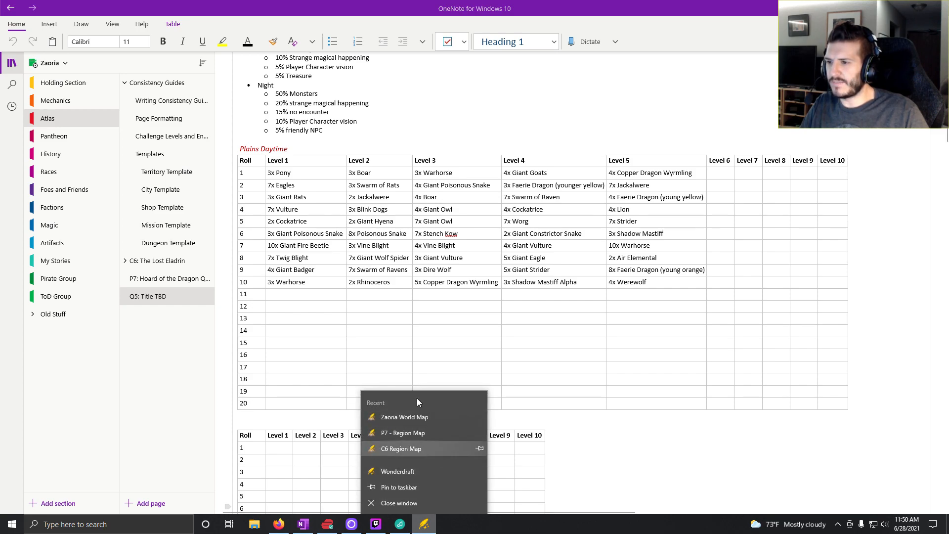
pyautogui.click(431, 525)
pyautogui.click(431, 525)
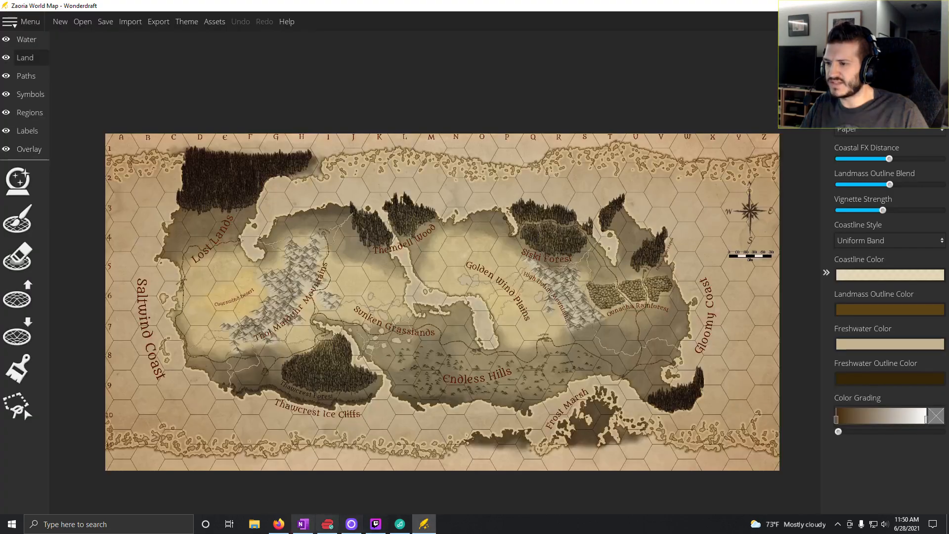
pyautogui.click(260, 524)
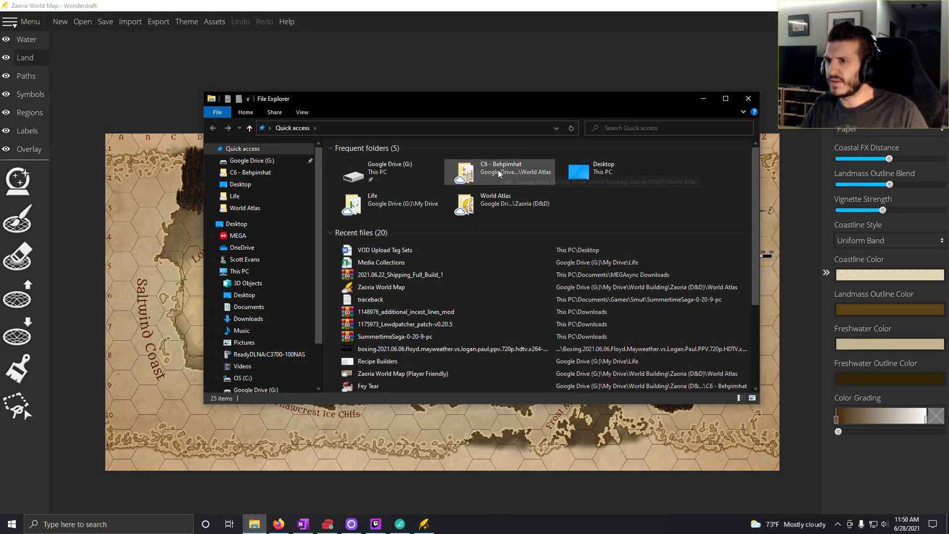
pyautogui.click(497, 205)
pyautogui.doubleClick(497, 205)
pyautogui.doubleClick(352, 191)
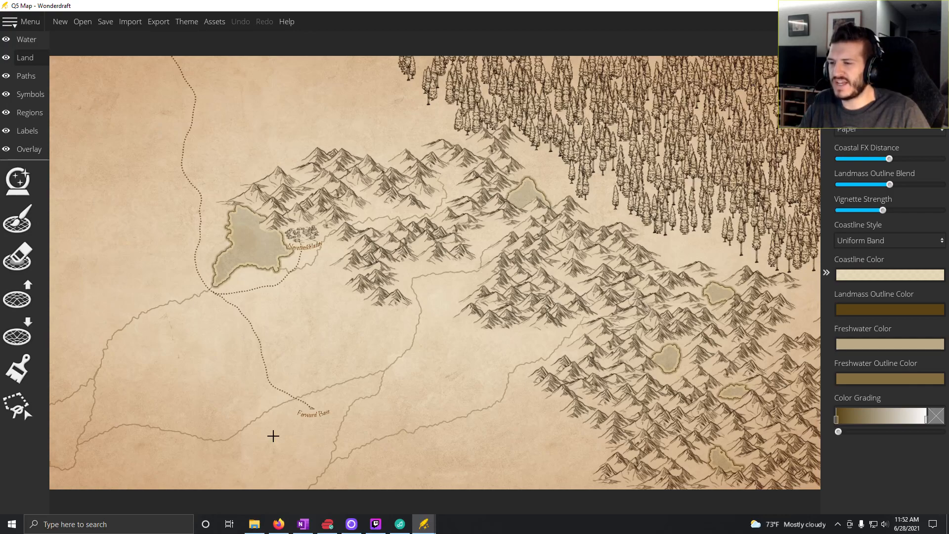
# - Compare the Zaoria World Map with the Q5 Map by switching between their two windows
pyautogui.moveTo(424, 524)
pyautogui.click(376, 489)
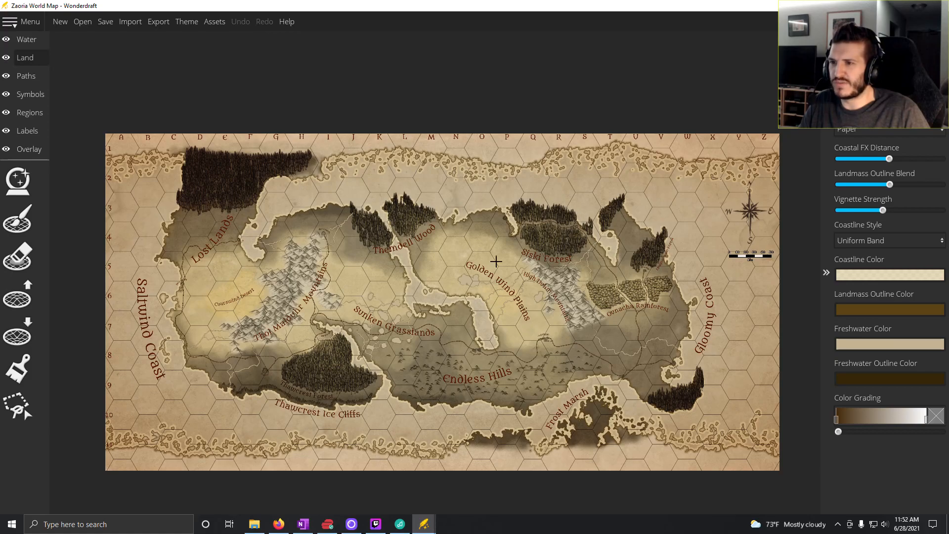
pyautogui.moveTo(424, 524)
pyautogui.click(466, 487)
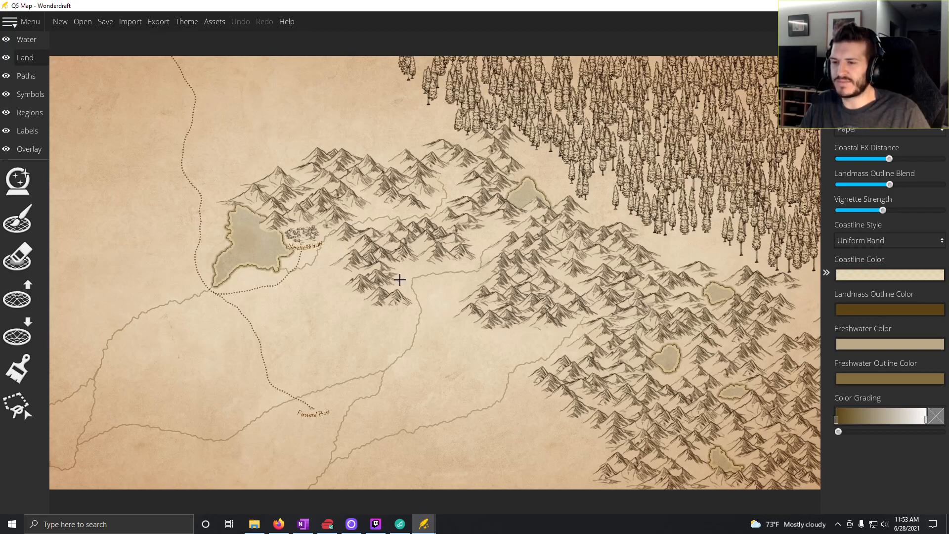
# - Switch to OneNote, place the cursor in the Level 6 cell for roll 1 and review the Wandering Encounters composition rules
pyautogui.click(303, 523)
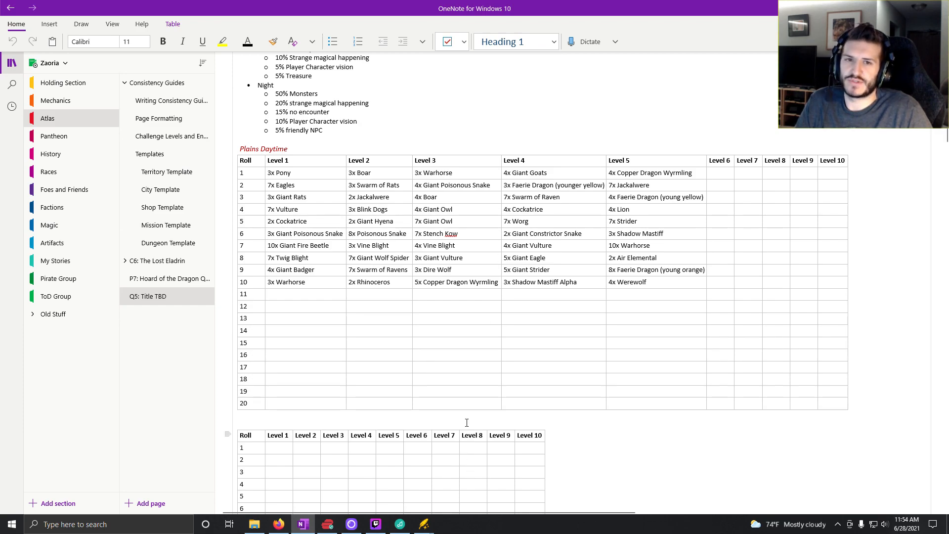
pyautogui.click(714, 174)
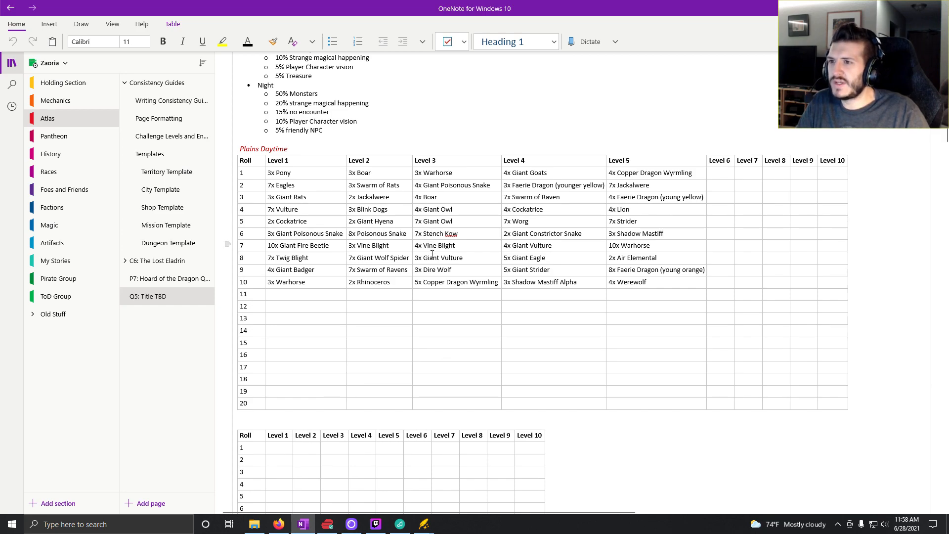
pyautogui.scroll(2, 356, 212)
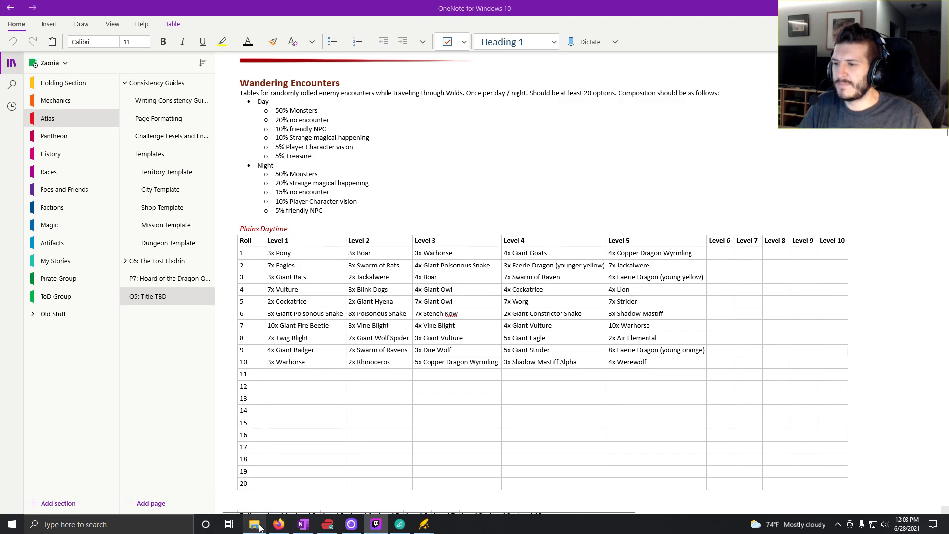
# - Switch to Kobold Fight Club in Firefox, set the party level to 6 and filter the monsters by the grassland environment
pyautogui.click(278, 524)
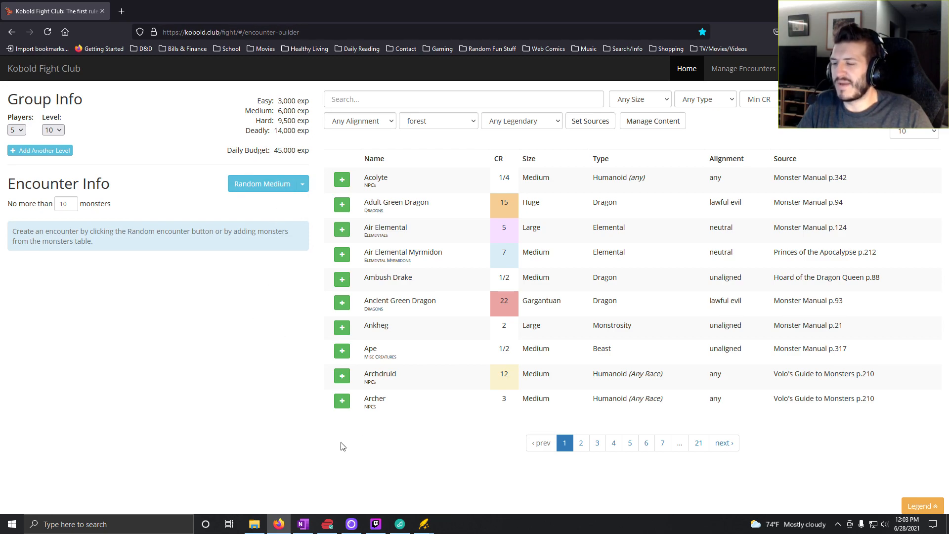
pyautogui.click(58, 131)
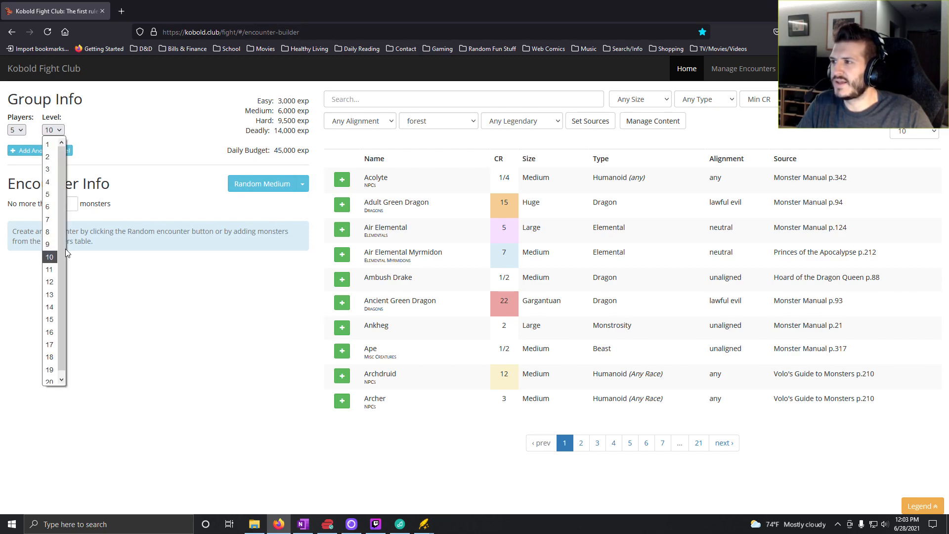
pyautogui.click(51, 203)
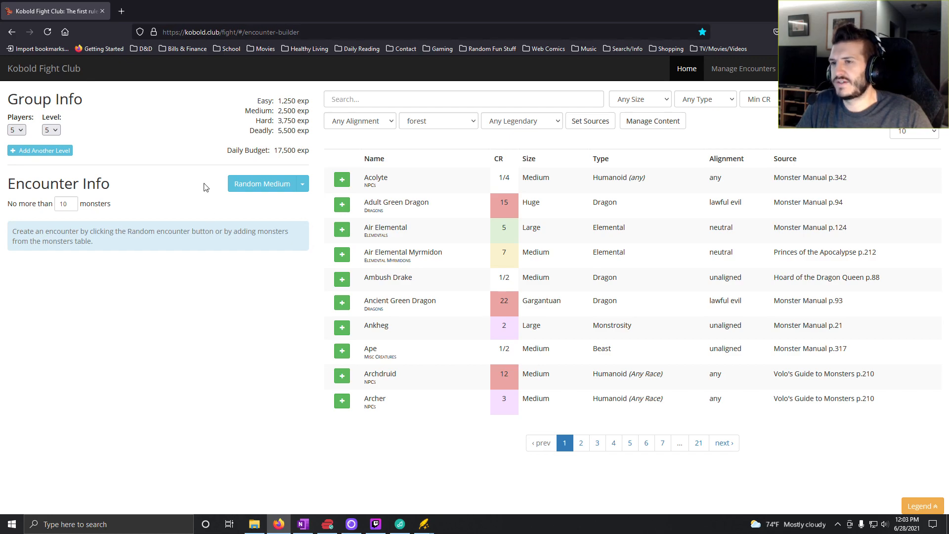
pyautogui.click(56, 134)
pyautogui.click(51, 211)
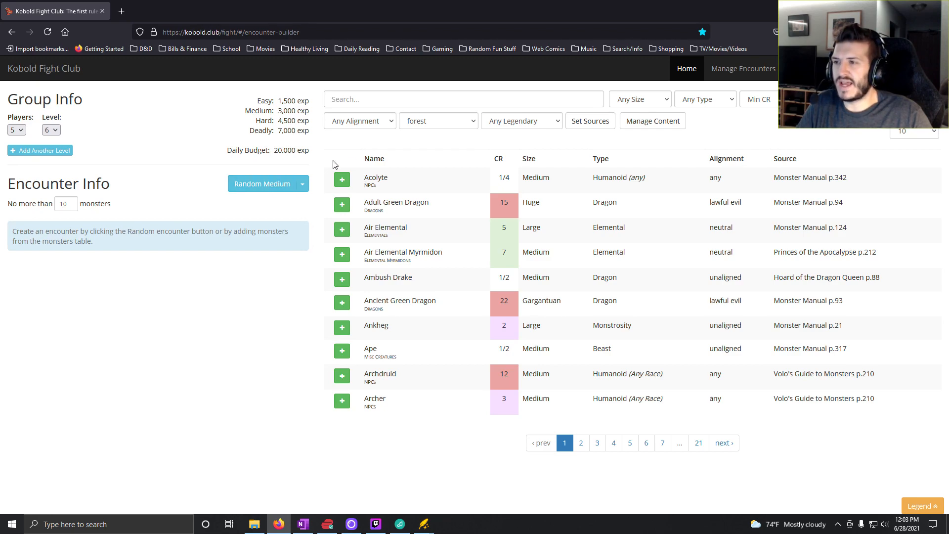
pyautogui.click(433, 125)
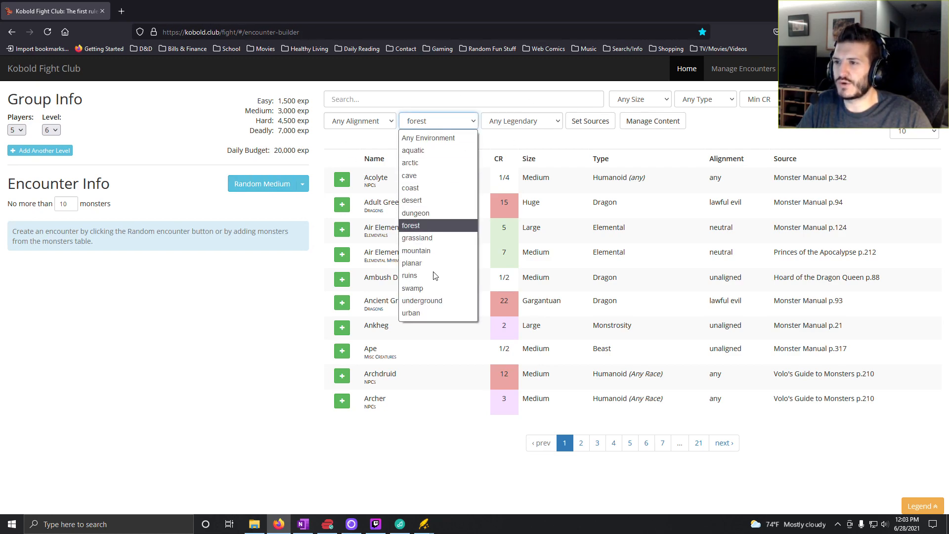
pyautogui.click(424, 239)
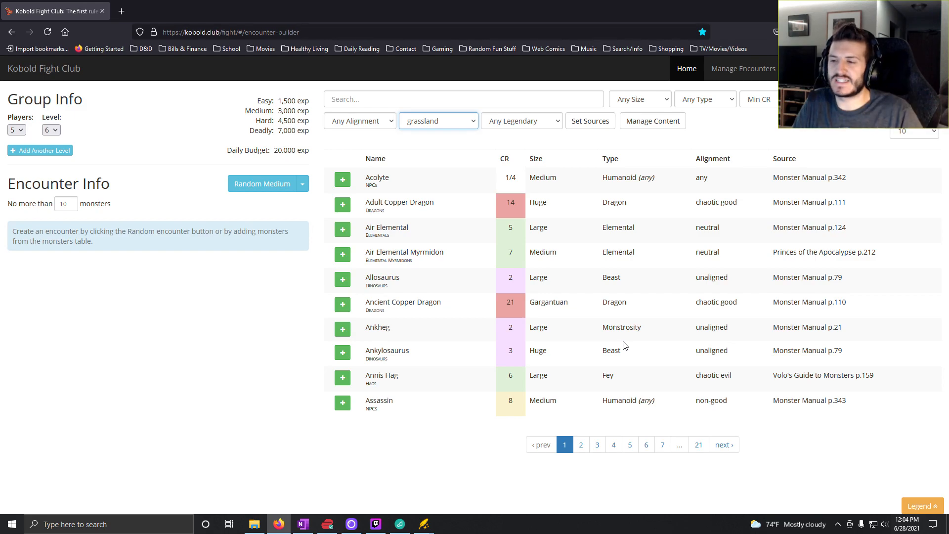
# - Generate a random easy encounter for the level 6 party and check the Plains Daytime table in OneNote before returning to Kobold Fight Club
pyautogui.click(302, 183)
pyautogui.click(290, 201)
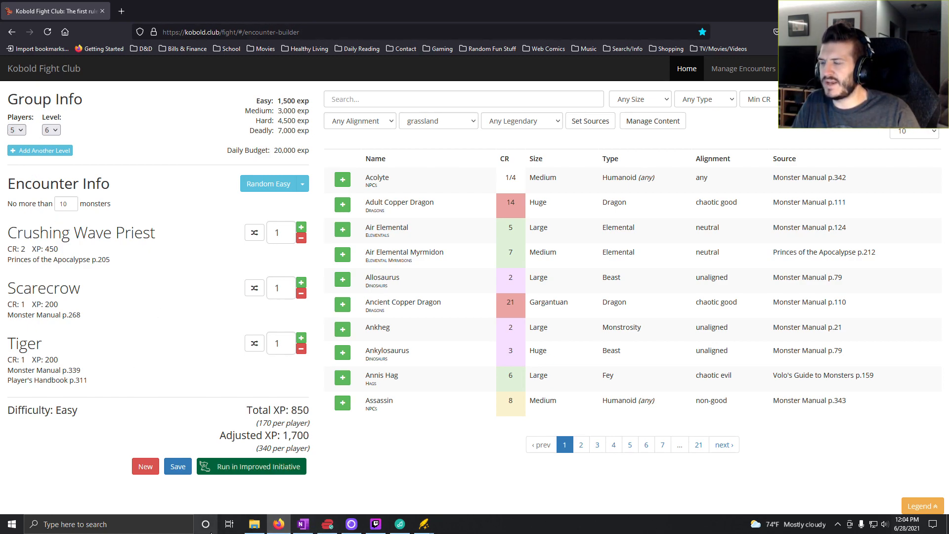
pyautogui.click(303, 525)
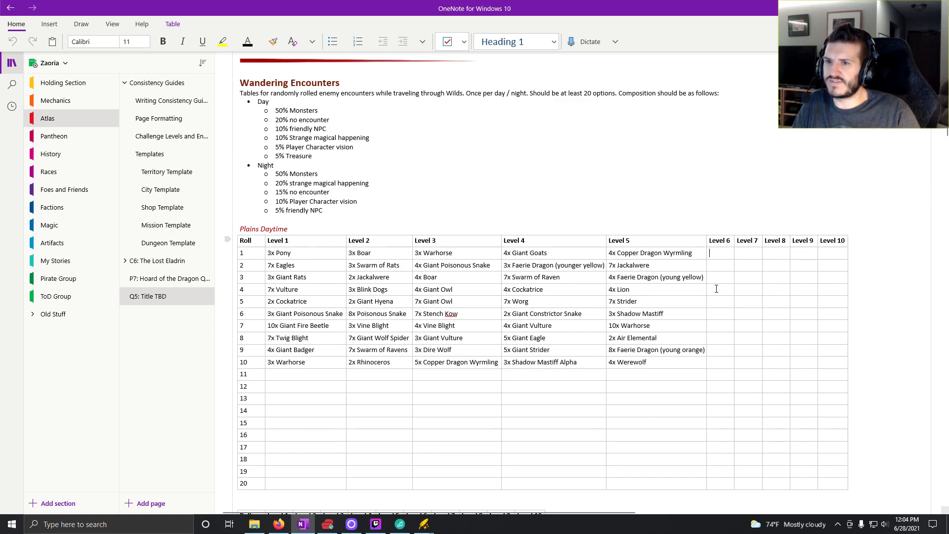
pyautogui.click(279, 524)
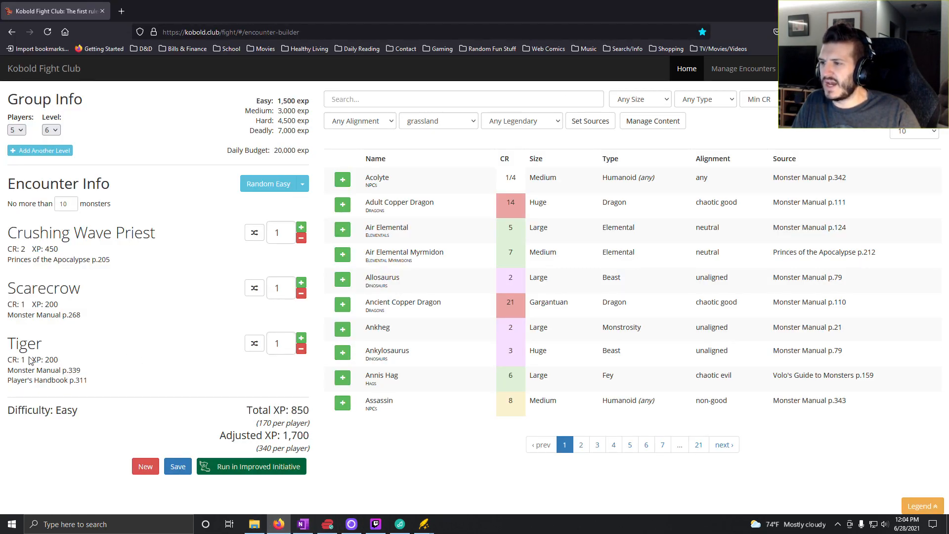
# - Remove the Tiger and the Crushing Wave Priest from the encounter and raise the Scarecrow count to 4
pyautogui.click(302, 350)
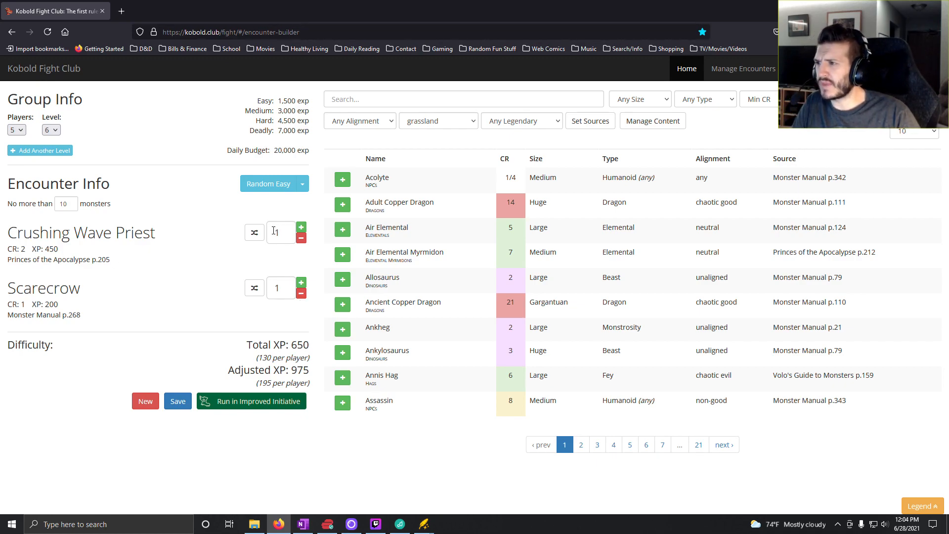
pyautogui.click(301, 239)
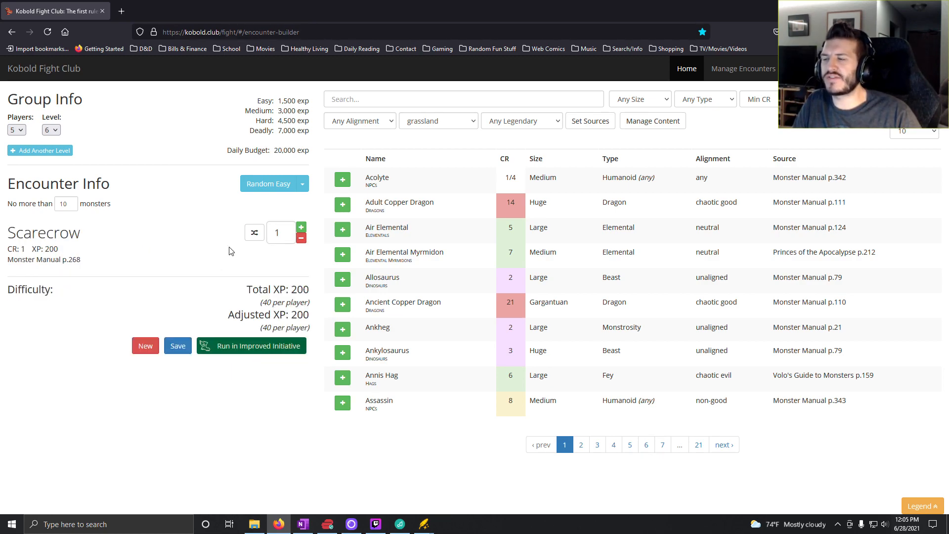
pyautogui.click(302, 229)
pyautogui.click(303, 229)
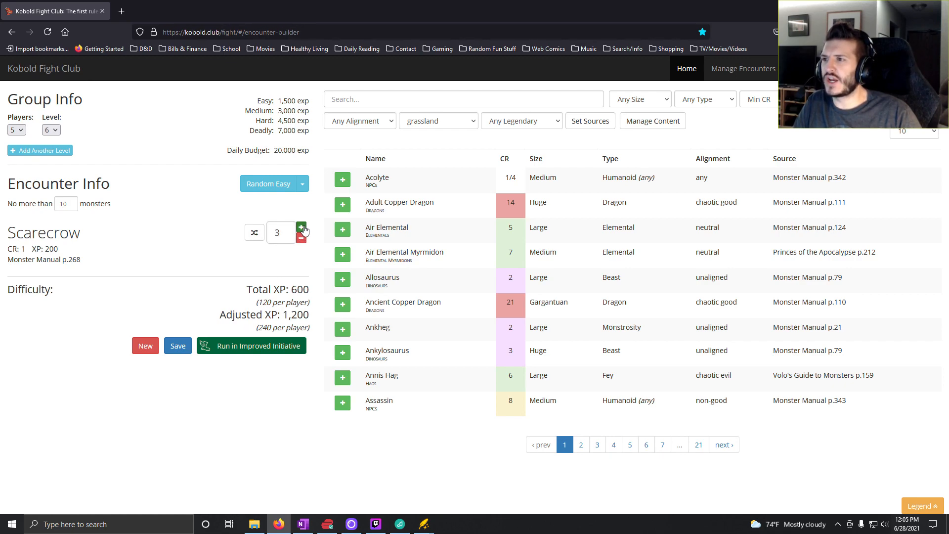
pyautogui.click(302, 230)
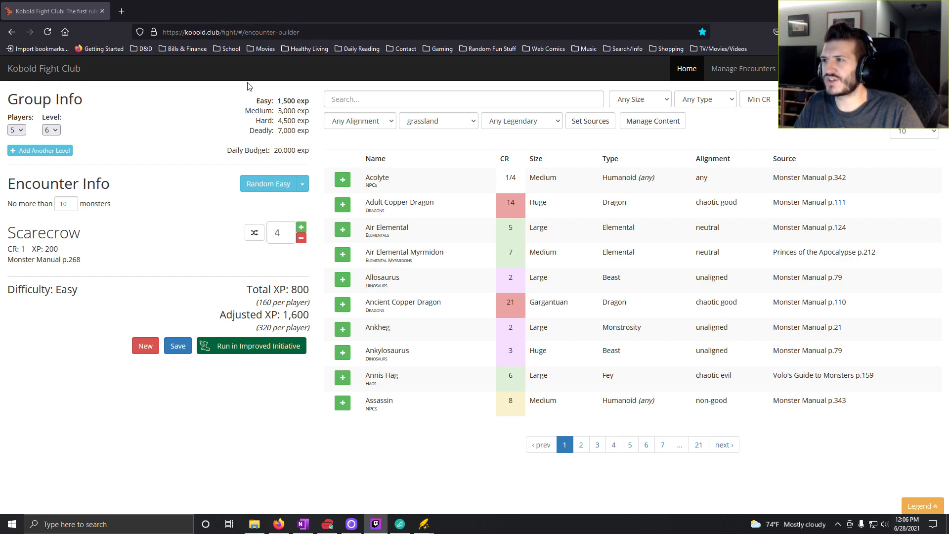
# - Switch to OneNote and enter "4x Scarecrow" in the Level 6 cell for roll 1 of the Plains Daytime table
pyautogui.click(303, 524)
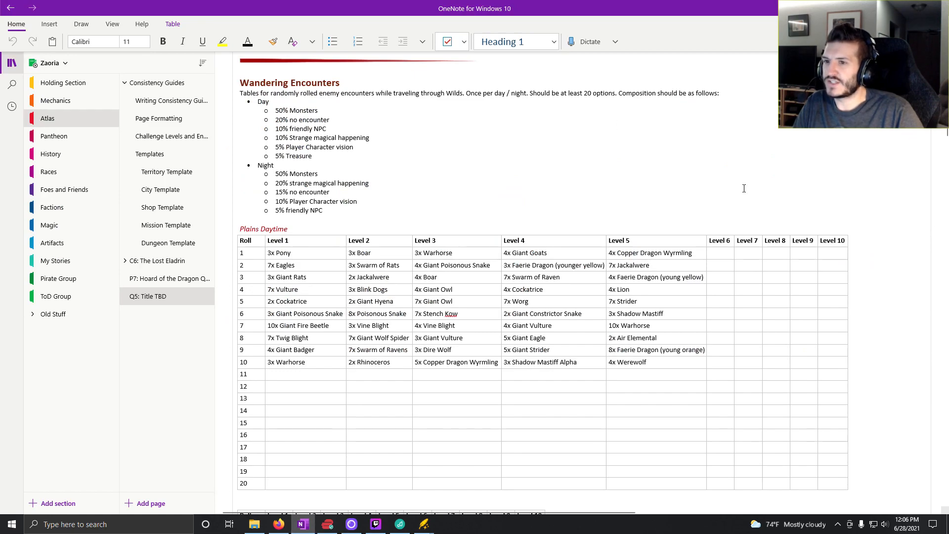
pyautogui.click(722, 255)
pyautogui.write('4x Starecrow')
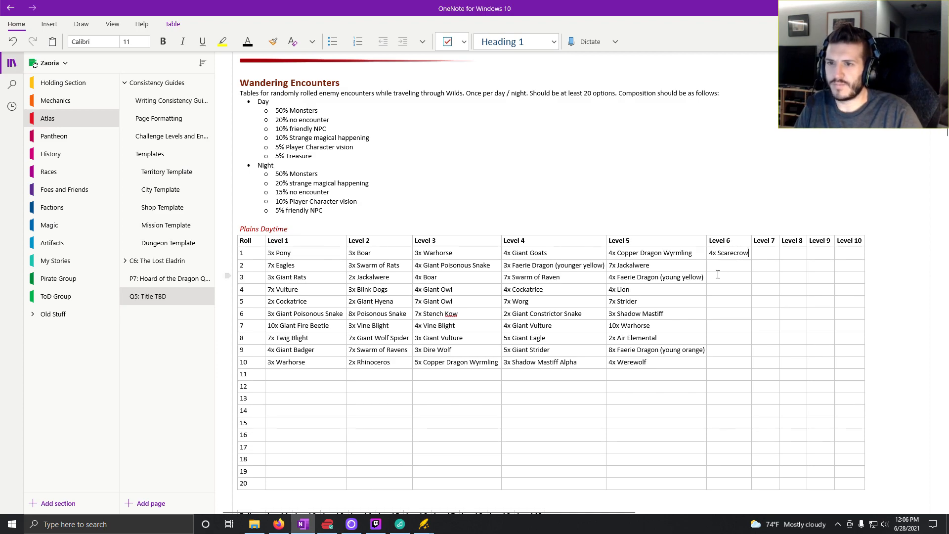
pyautogui.press('Down')
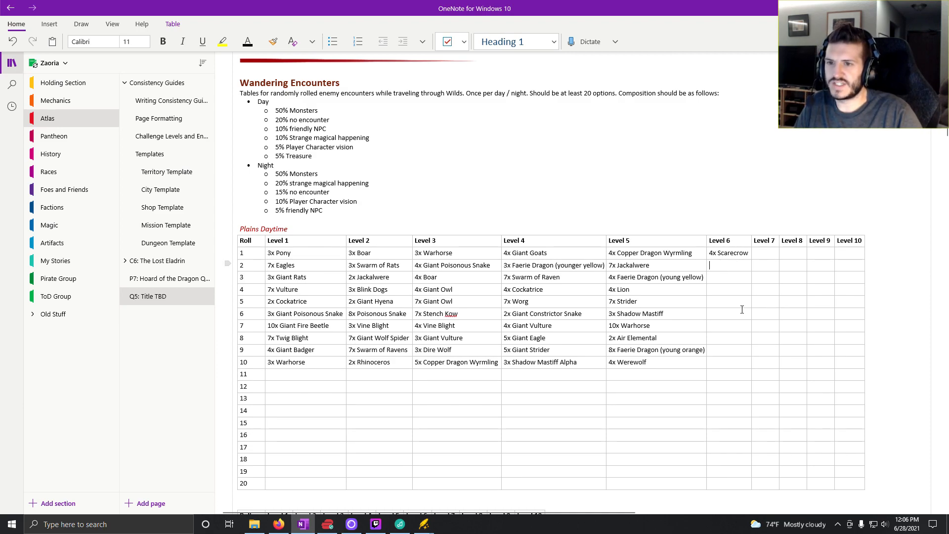
# - Back in Kobold Fight Club, generate another random easy encounter, remove the Giant Eagles and raise the Giant Goat count to 7
pyautogui.click(279, 524)
pyautogui.click(272, 186)
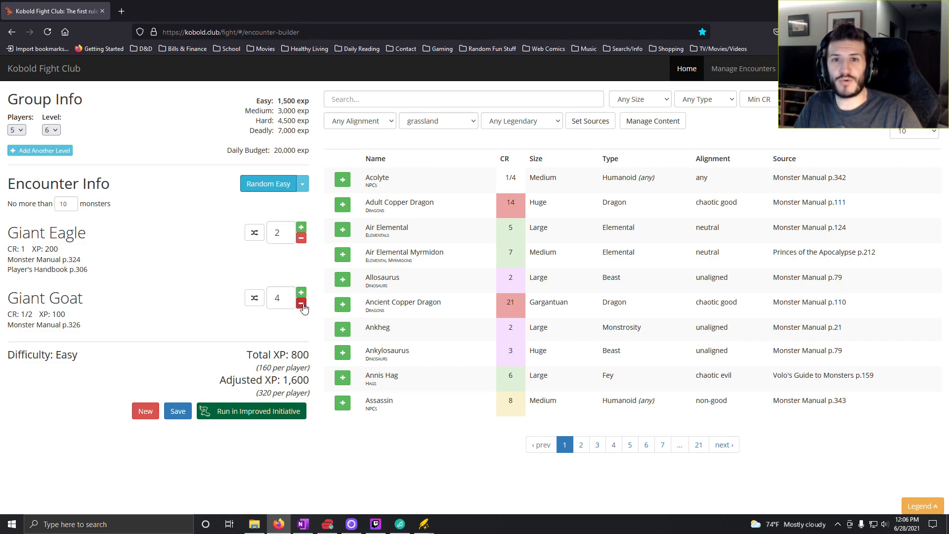
pyautogui.click(300, 239)
pyautogui.click(300, 238)
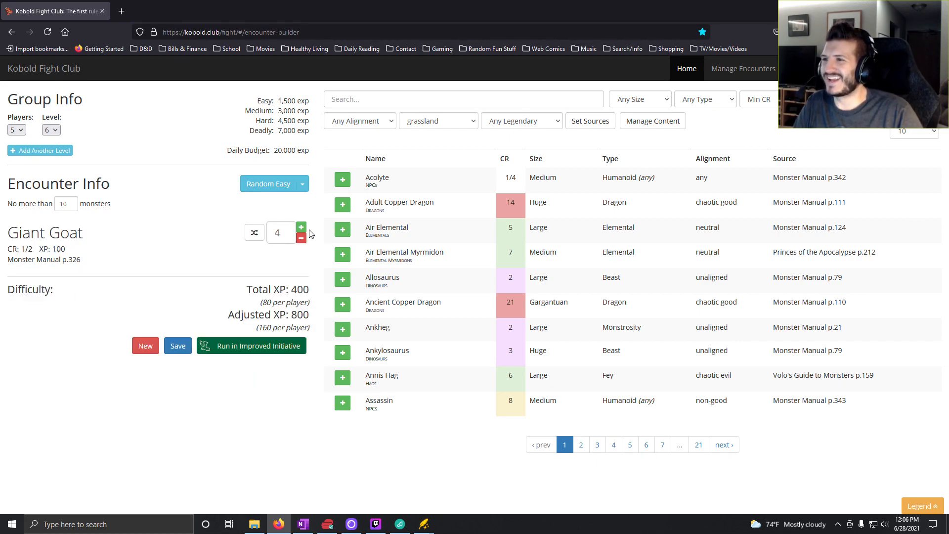
pyautogui.click(302, 228)
pyautogui.click(303, 227)
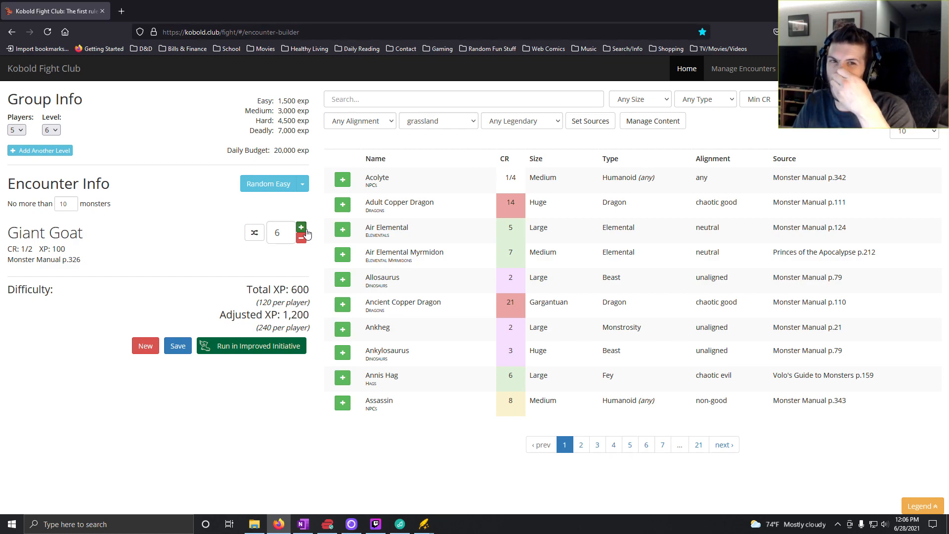
pyautogui.click(303, 228)
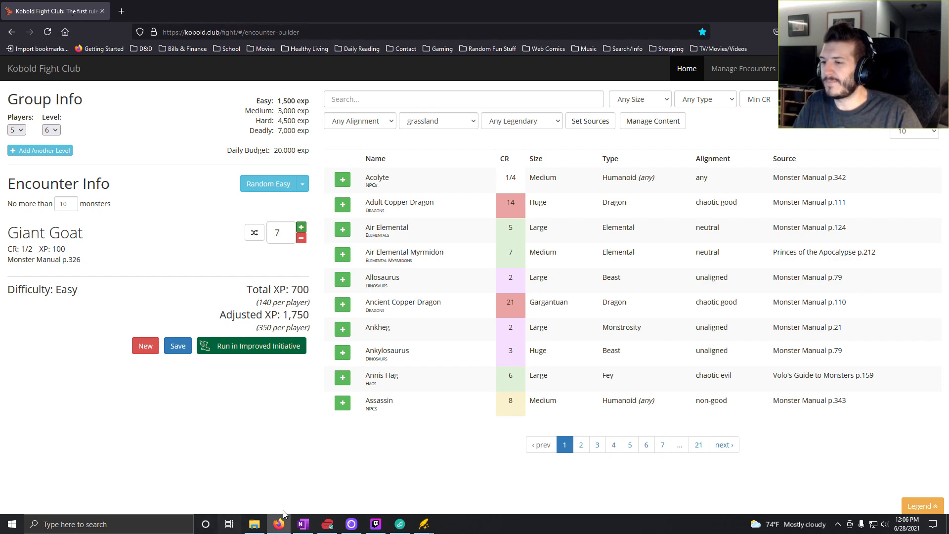
# - Switch to OneNote and enter "7x Giant Goat" in the Level 6 cell for roll 2
pyautogui.click(297, 530)
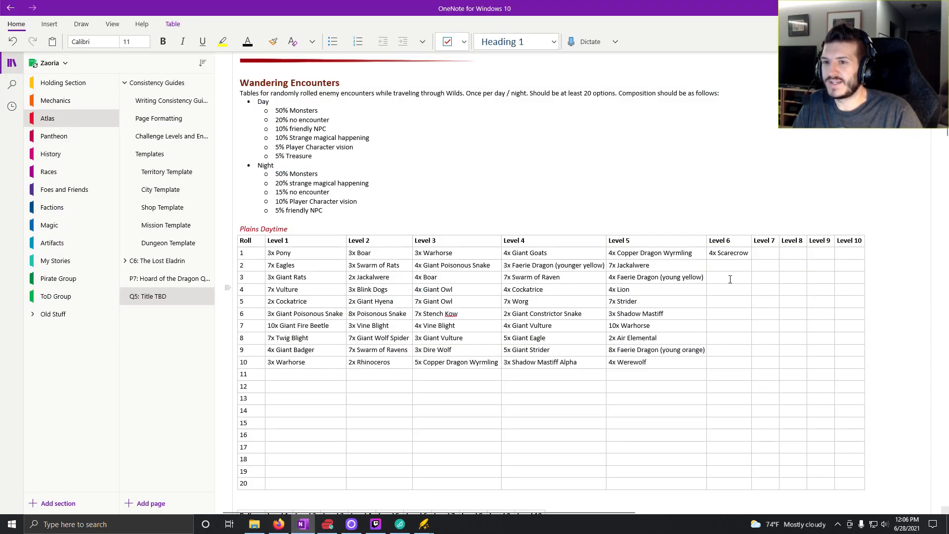
pyautogui.click(718, 265)
pyautogui.write('7x Giant goa')
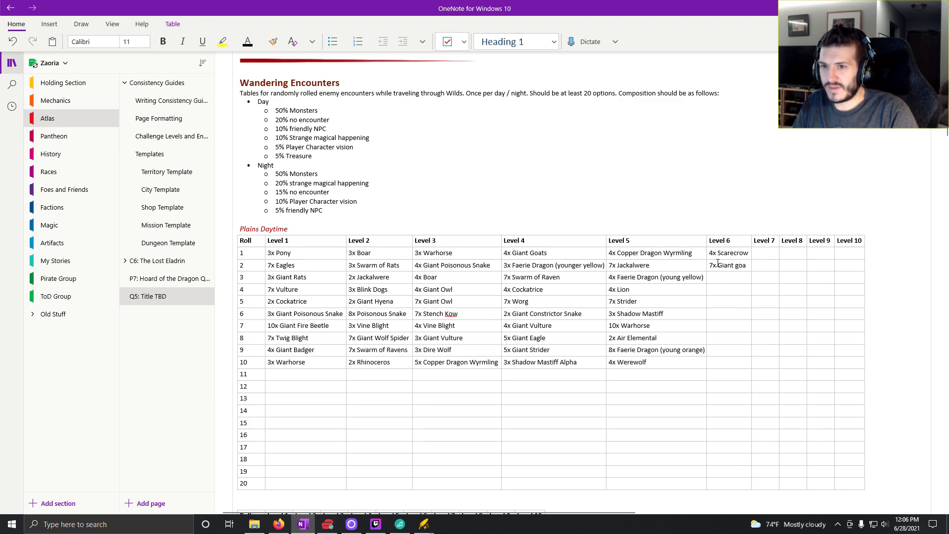
pyautogui.press('BackSpace')
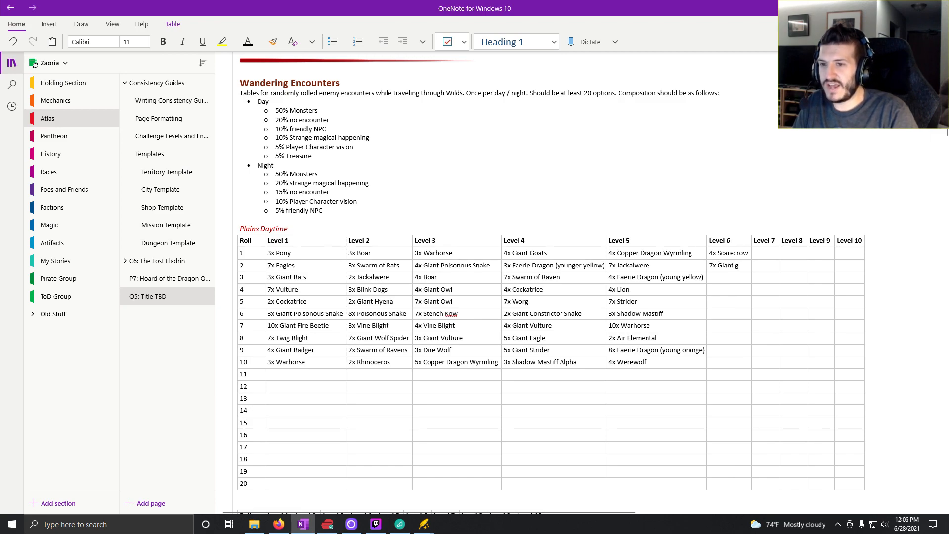
pyautogui.write('Goat')
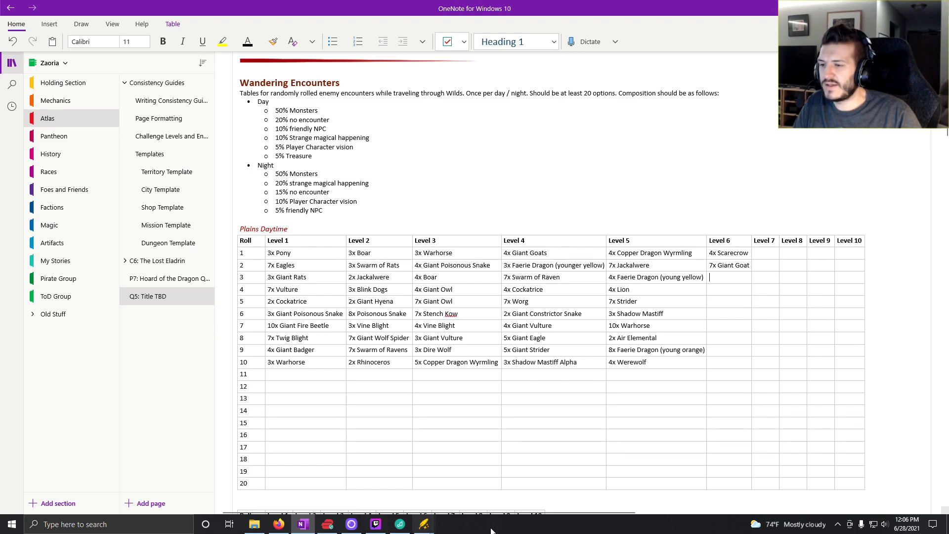
# - Return to Kobold Fight Club and generate random easy encounters twice for the next candidate monster
pyautogui.click(279, 529)
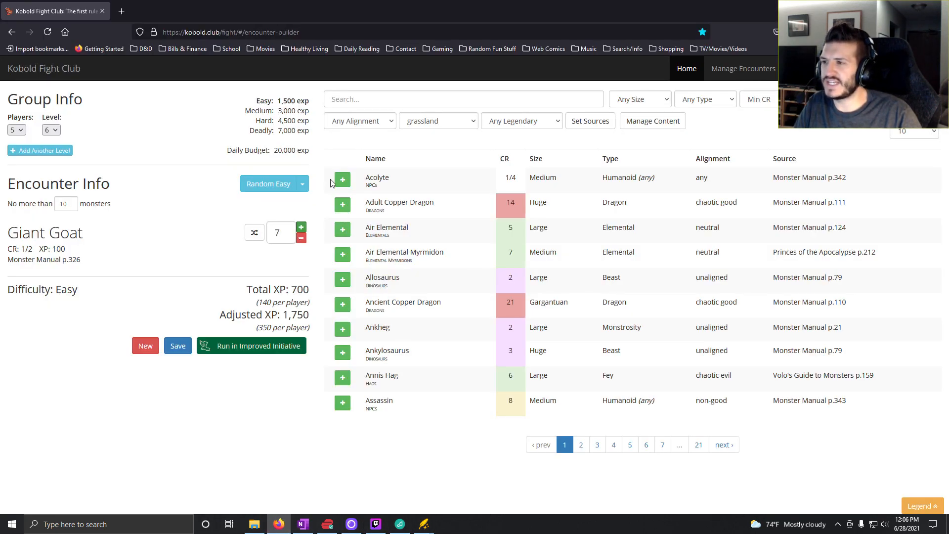
pyautogui.click(269, 183)
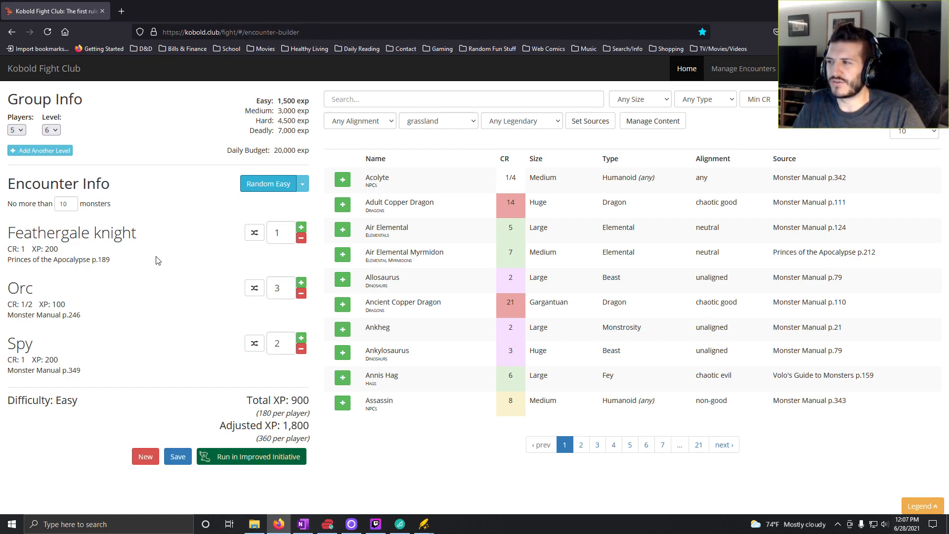
pyautogui.click(270, 185)
# - Open D&D Beyond in a new browser tab and search the site for Tanarukk
pyautogui.click(122, 11)
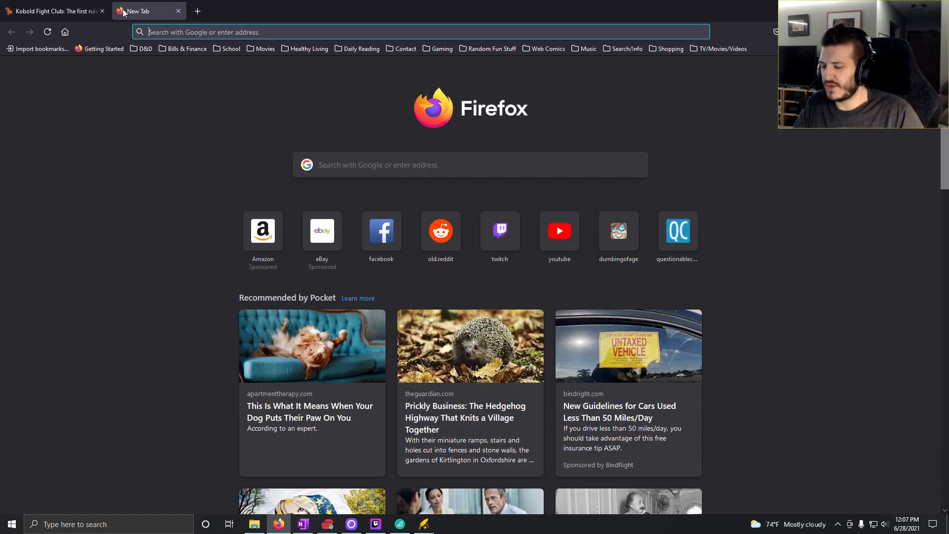
pyautogui.write('dndbeyond.com')
pyautogui.press('Return')
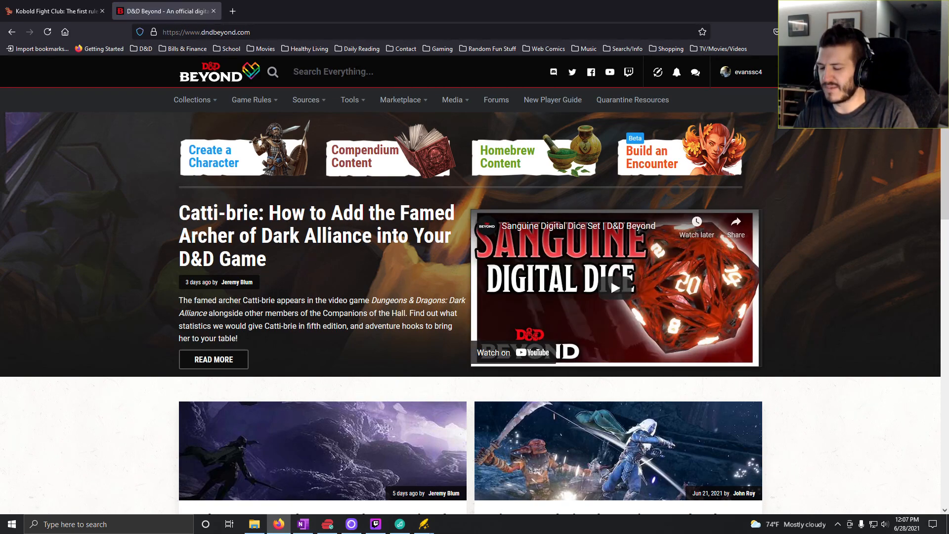
pyautogui.write('tana')
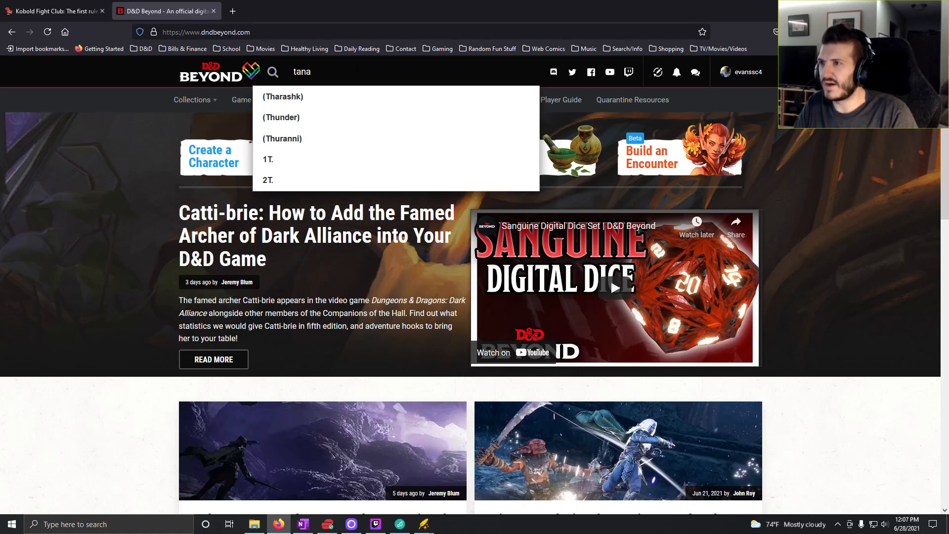
pyautogui.write('r')
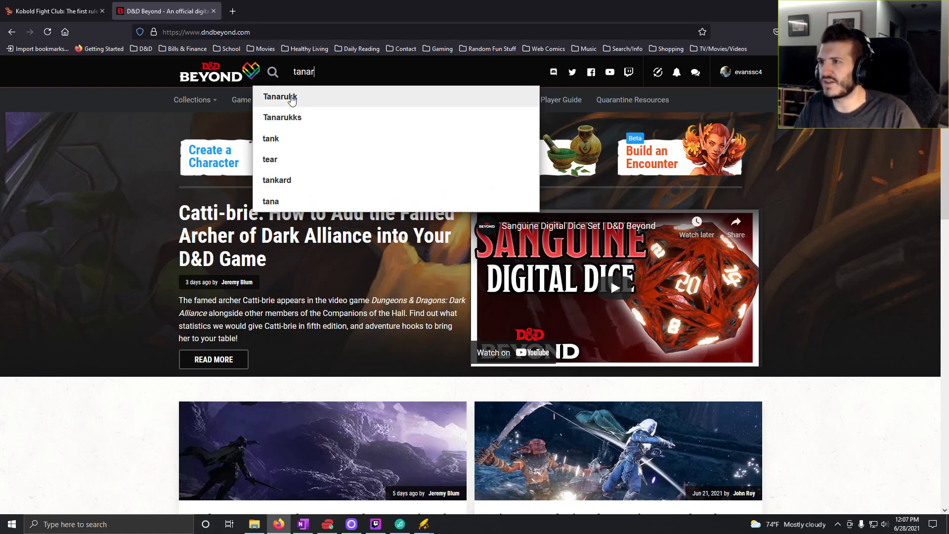
pyautogui.click(290, 101)
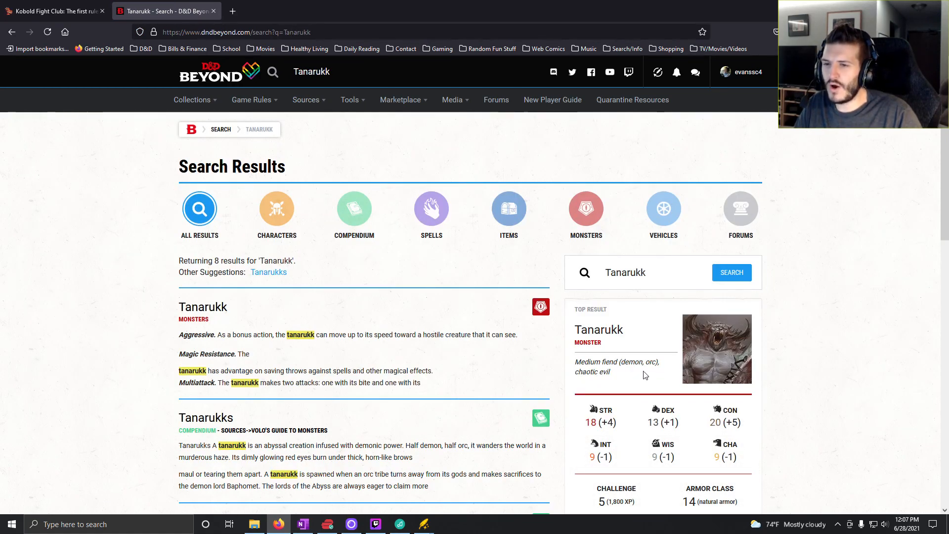
# - Compare with the Kobold Fight Club encounter, then open the Tanarukk monster page and review its stat block, lore and environment tags
pyautogui.click(54, 11)
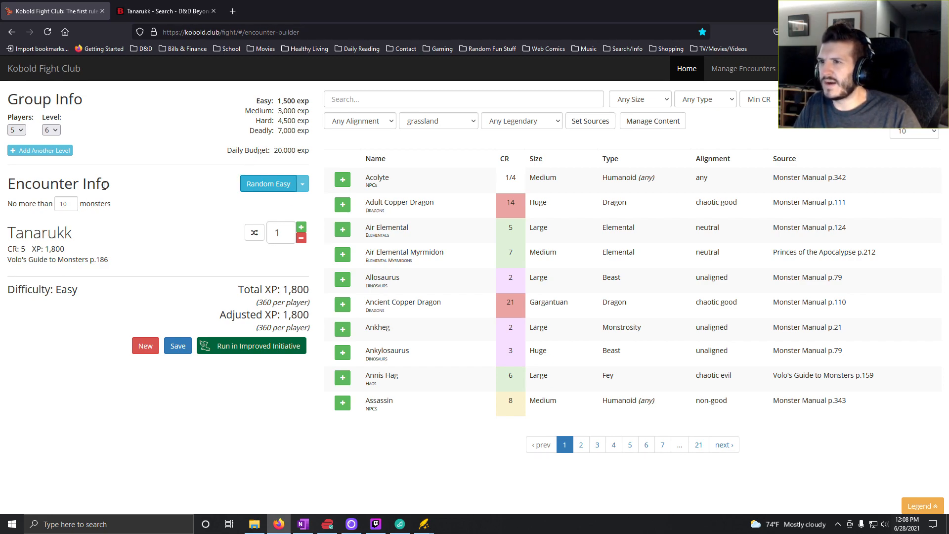
pyautogui.hotkey('ctrl', 'Tab')
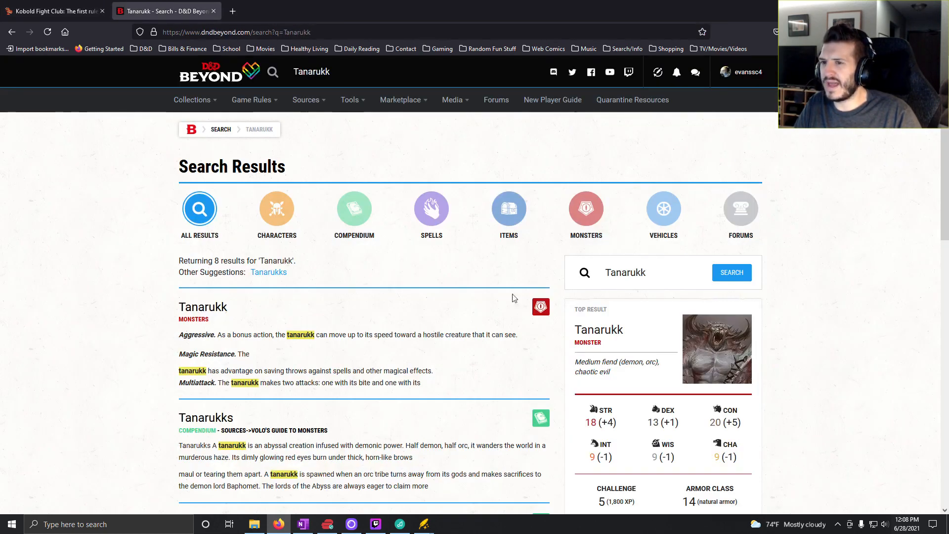
pyautogui.click(541, 307)
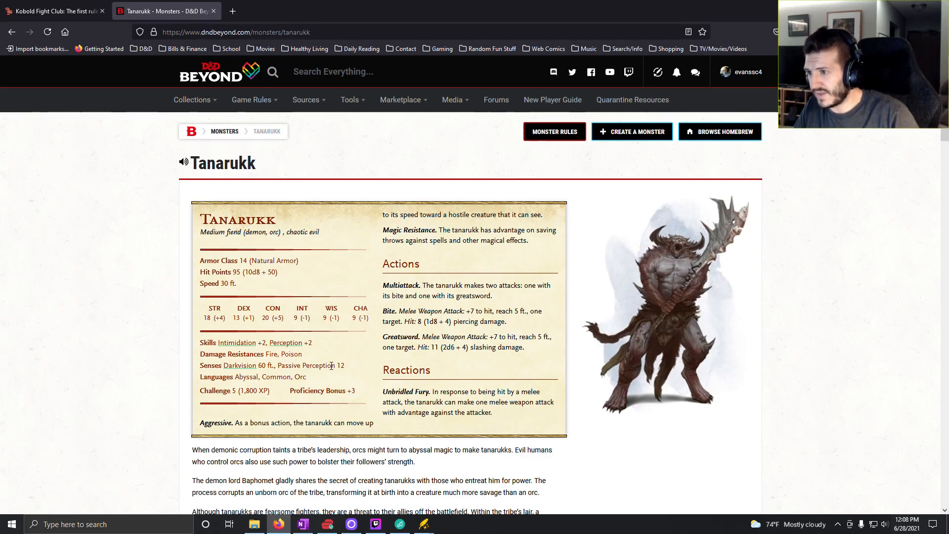
pyautogui.scroll(-7, 317, 390)
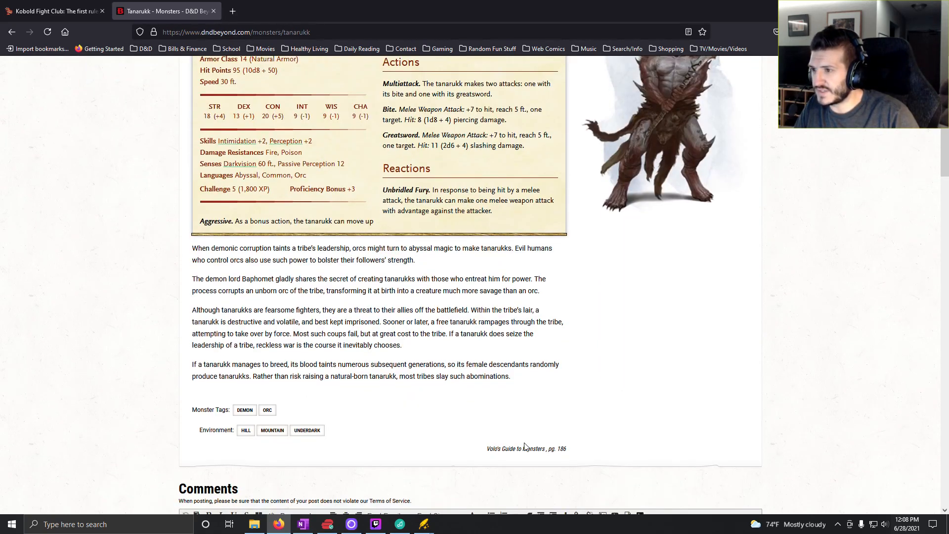
pyautogui.scroll(3, 426, 415)
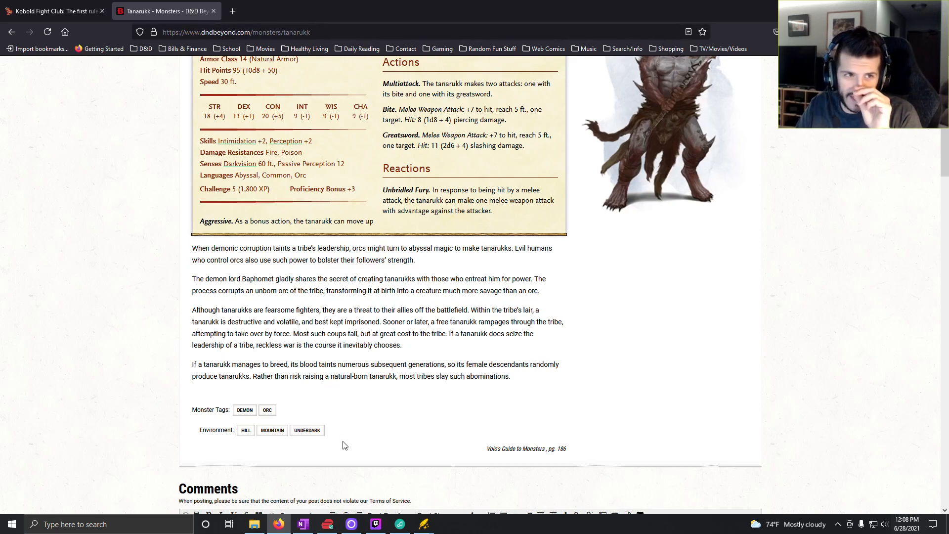
pyautogui.scroll(5, 344, 445)
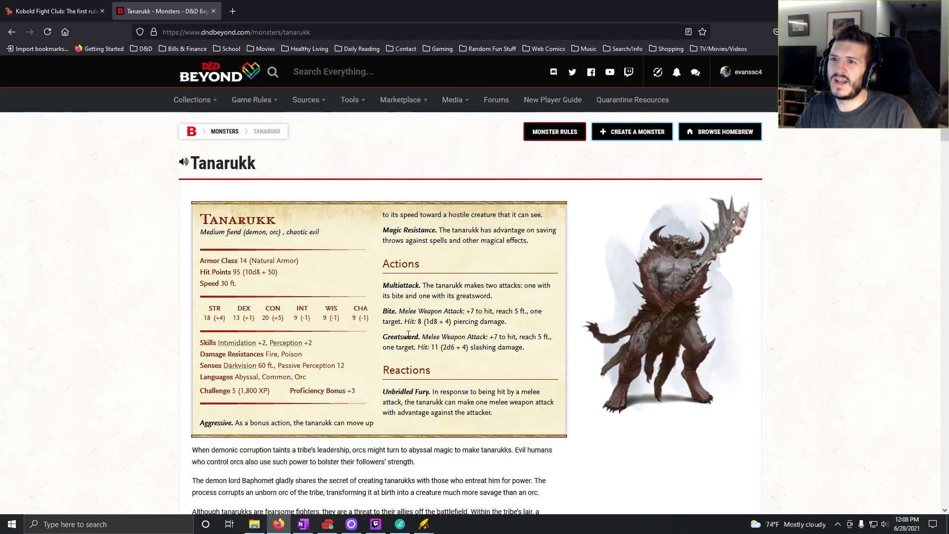
# - Return to the Kobold Fight Club tab and replace the Tanarukk with a new random easy encounter
pyautogui.click(78, 12)
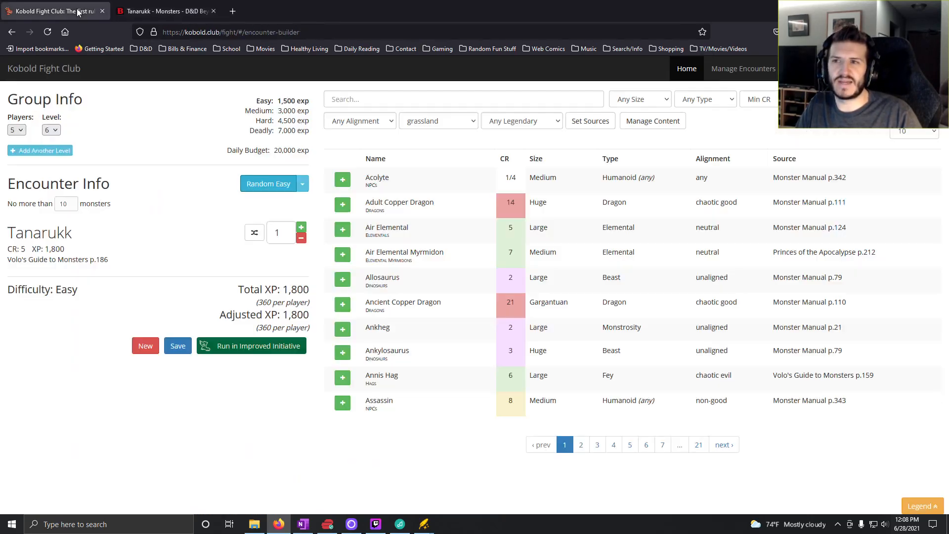
pyautogui.click(276, 183)
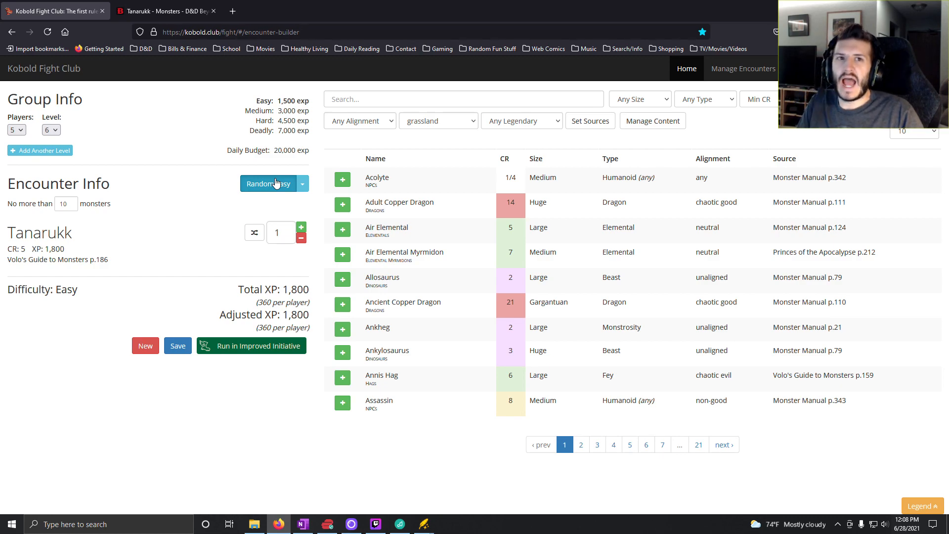
pyautogui.click(275, 183)
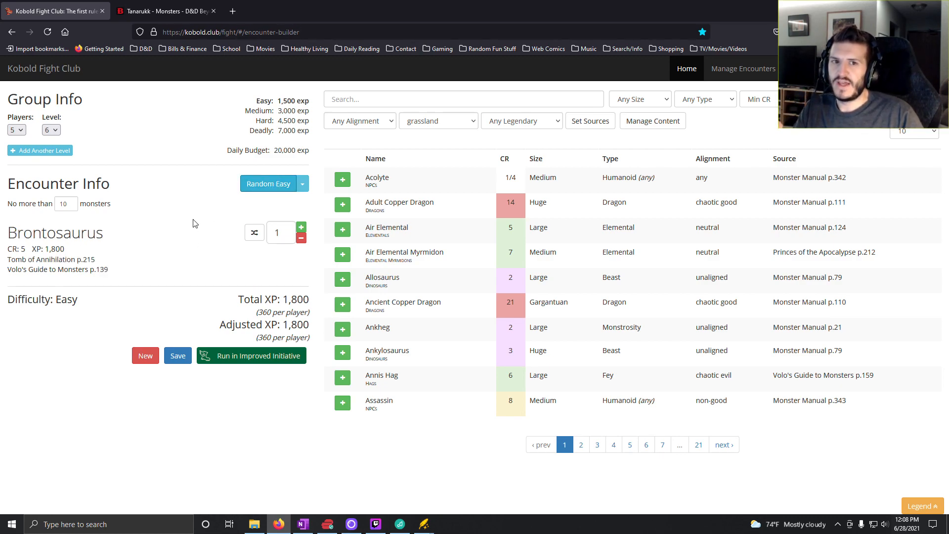
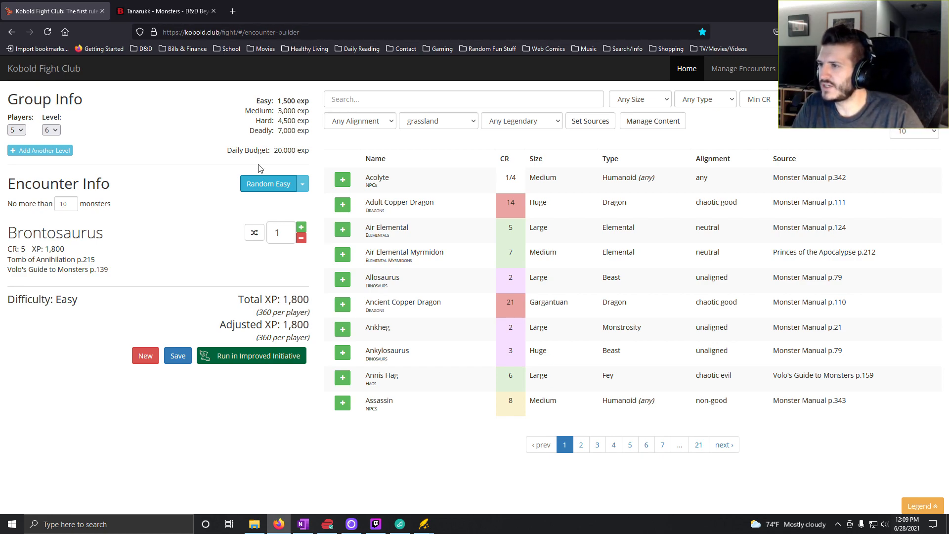
# - Generate new random easy encounters, remove the Copper Dragon Wyrmling and raise the Giant Vulture count to 4
pyautogui.click(261, 188)
pyautogui.click(261, 188)
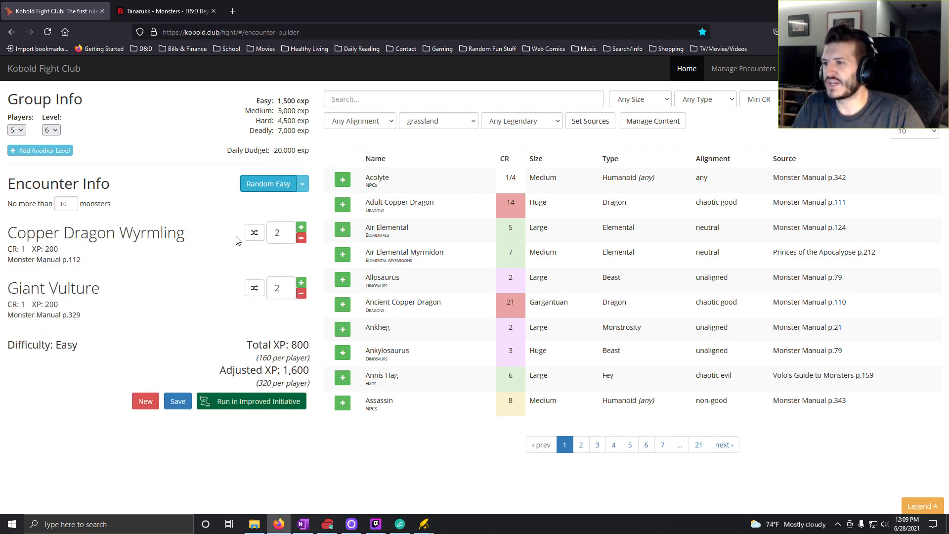
pyautogui.click(300, 239)
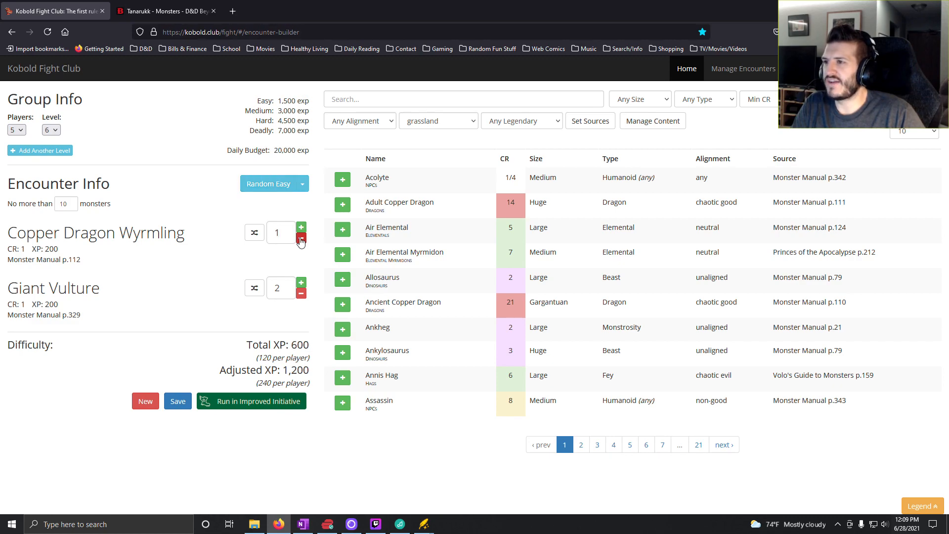
pyautogui.click(300, 239)
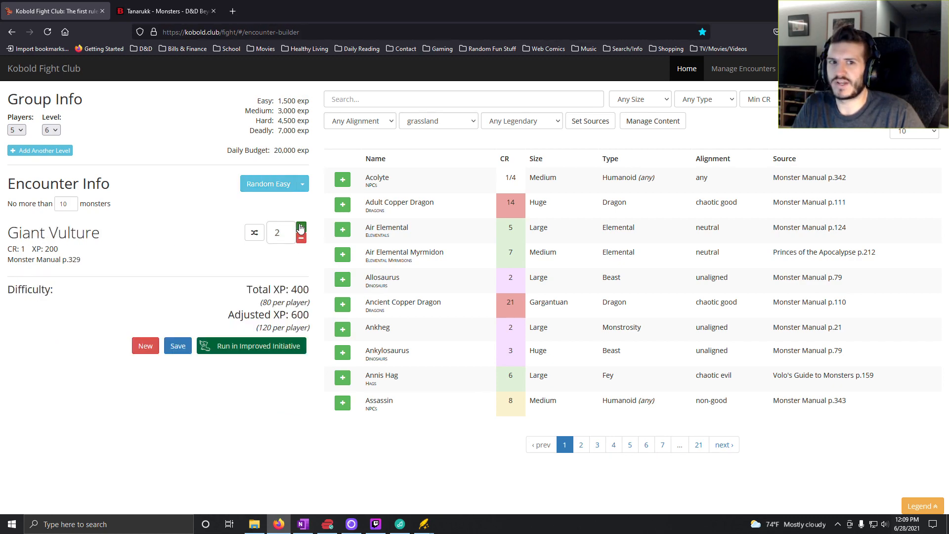
pyautogui.click(300, 227)
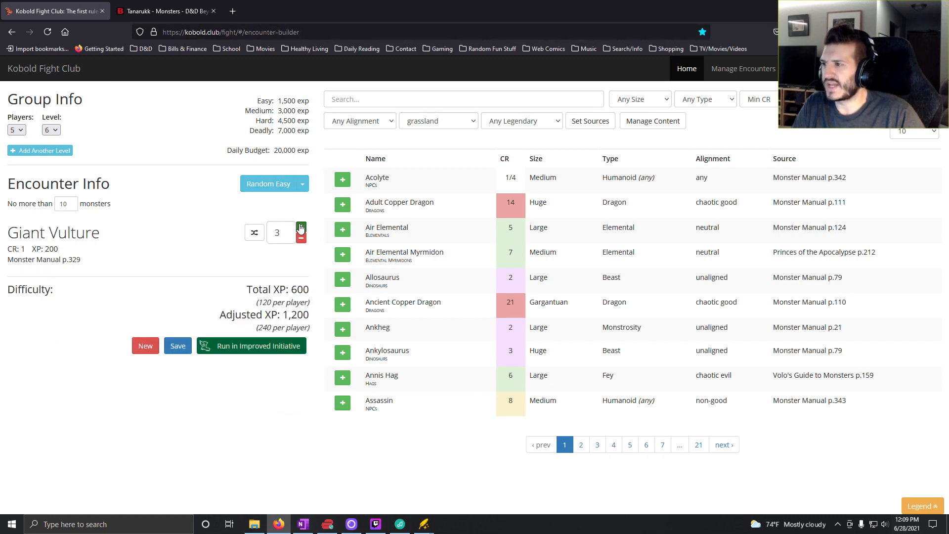
pyautogui.click(300, 228)
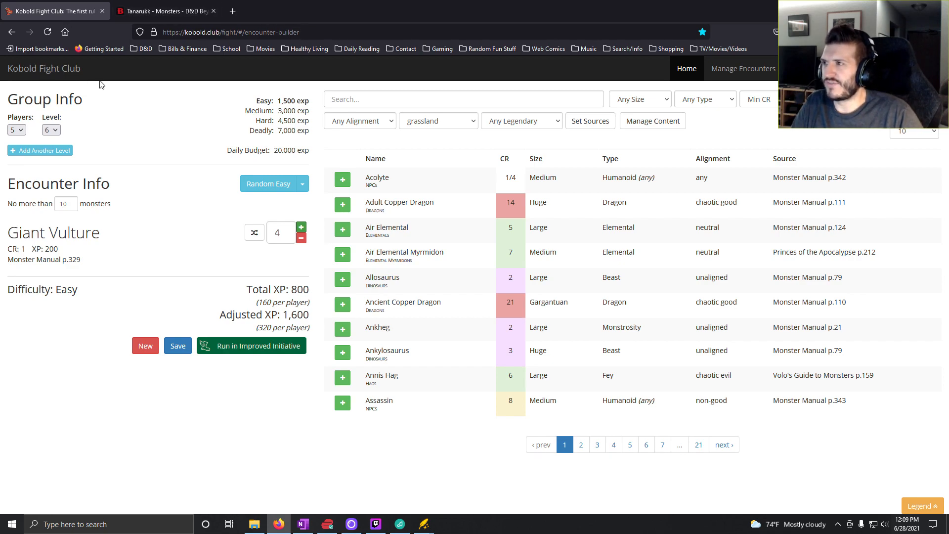
# - Switch to OneNote and enter "4x Giant Vulture" for roll 3 in the Level 6 column of the Plains Daytime table
pyautogui.click(303, 525)
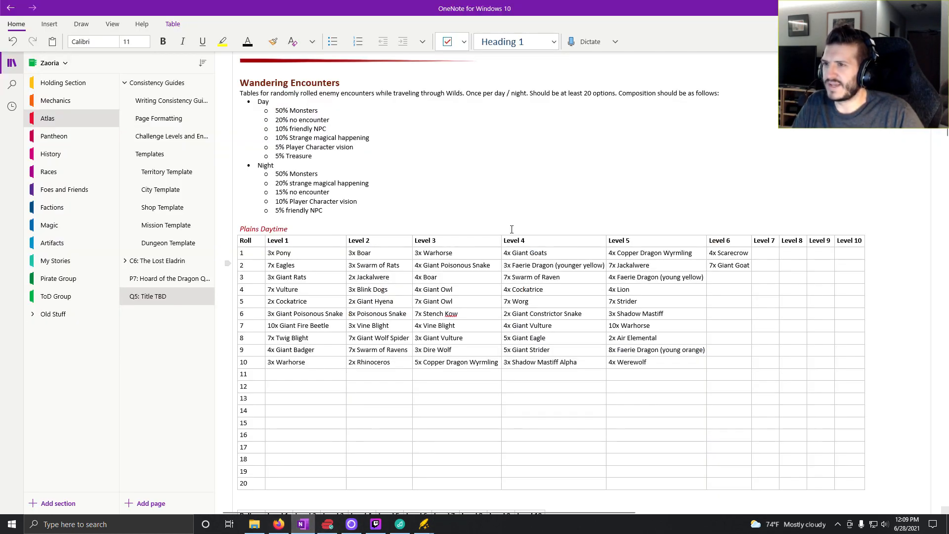
pyautogui.click(735, 279)
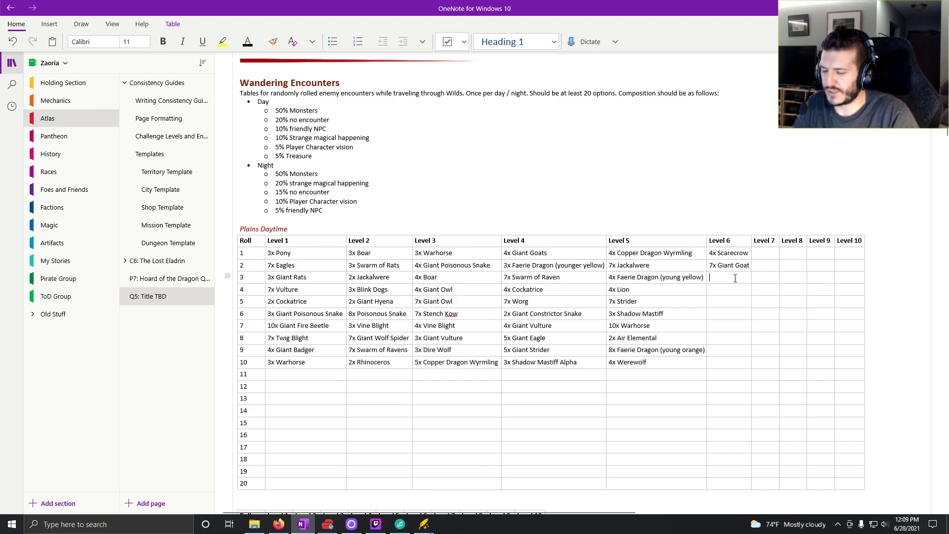
pyautogui.write('4x')
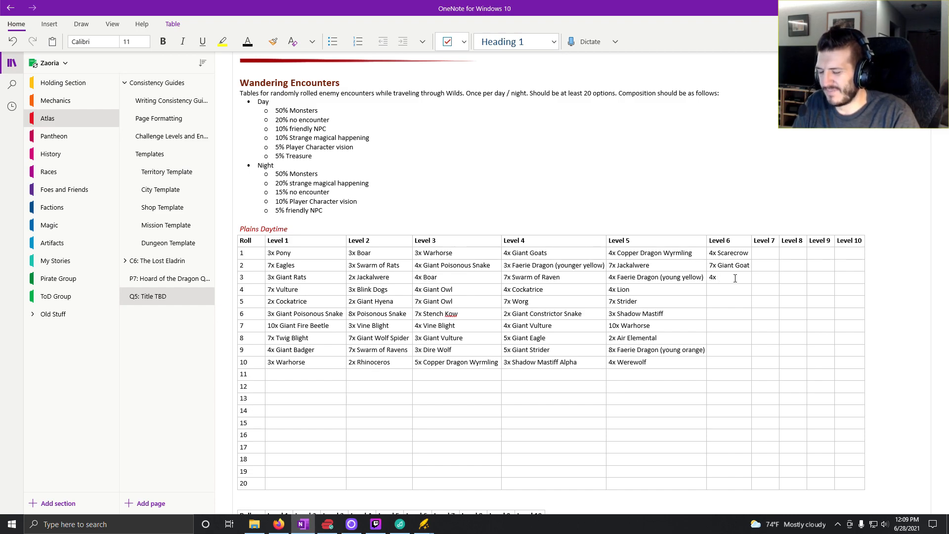
pyautogui.write(' Giant')
pyautogui.write('ul')
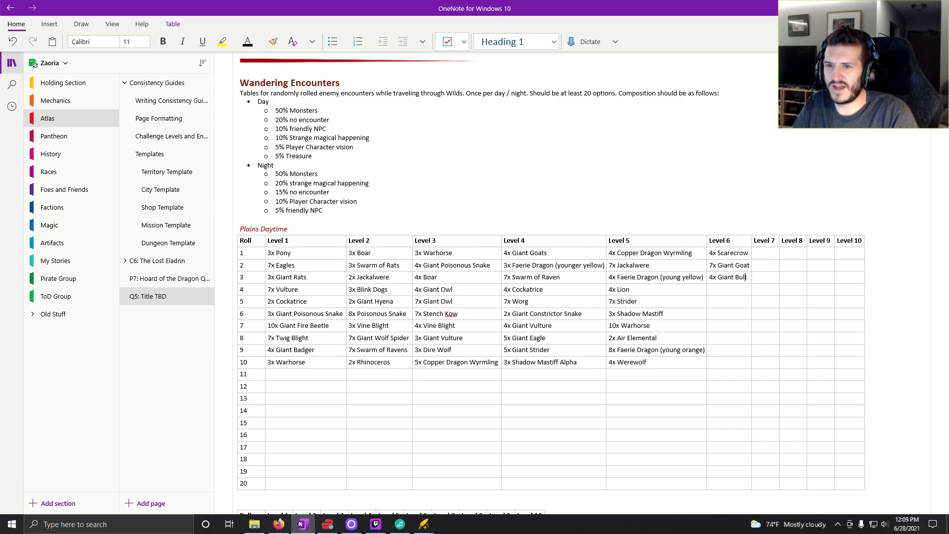
pyautogui.press('BackSpace')
pyautogui.press('BackSpace')
pyautogui.write('Vulture')
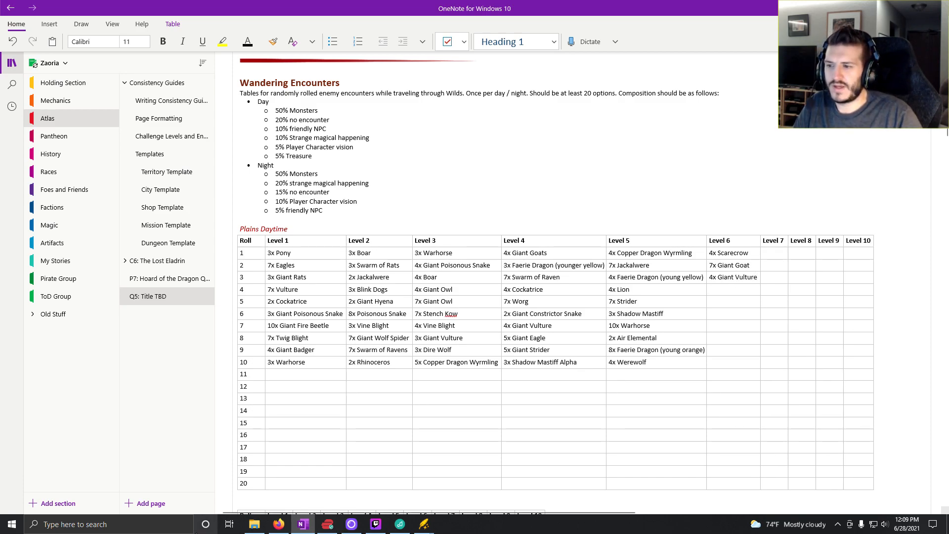
# - Return to Kobold Fight Club, generate another random easy encounter and reduce it to four yellow Faerie Dragons only
pyautogui.click(279, 524)
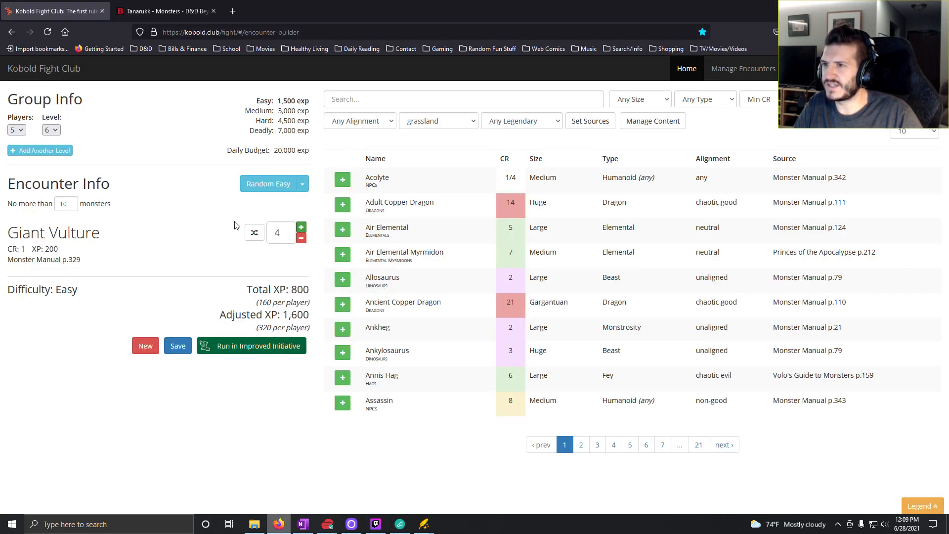
pyautogui.click(266, 186)
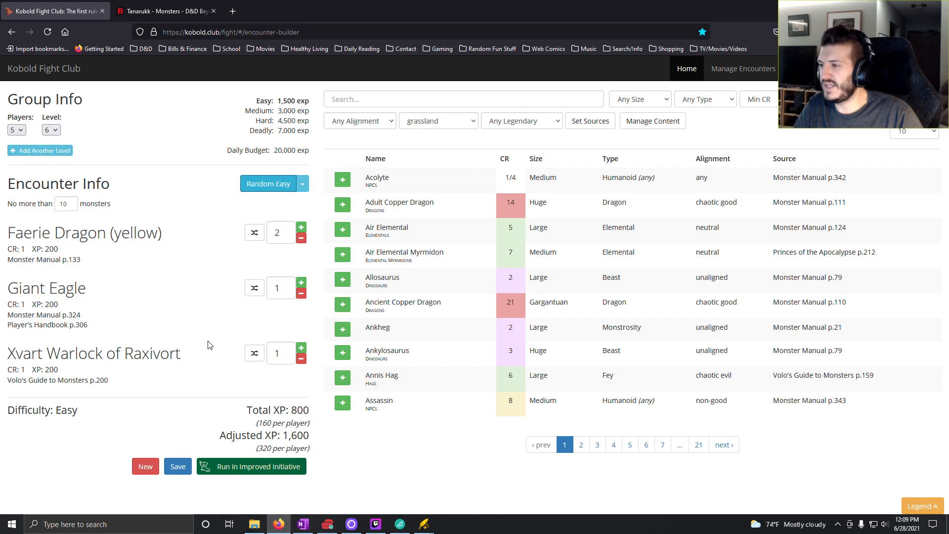
pyautogui.click(301, 294)
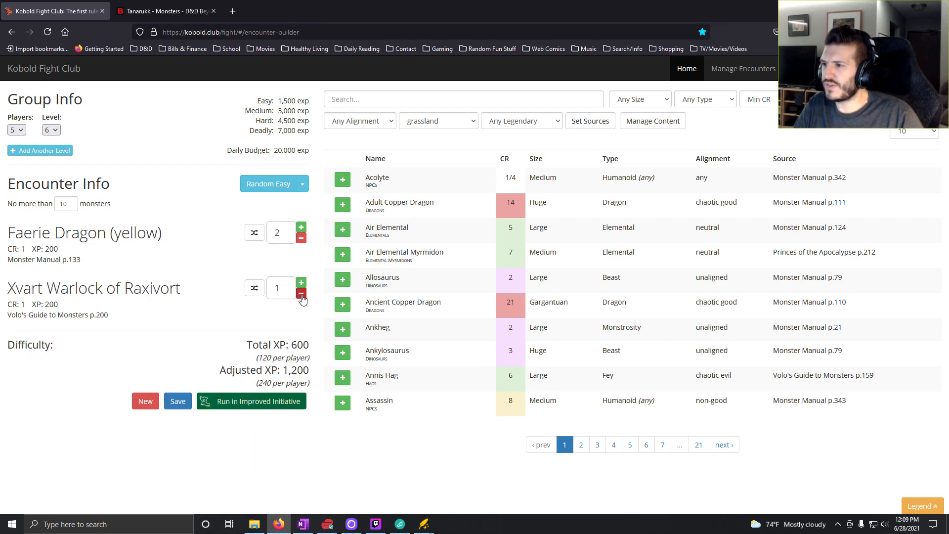
pyautogui.click(301, 293)
pyautogui.click(301, 227)
pyautogui.click(301, 227)
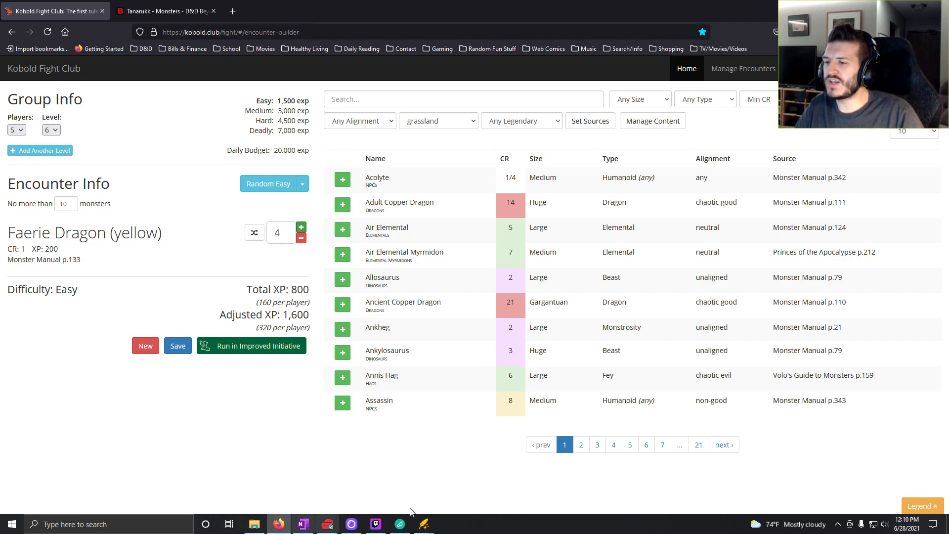
# - Open the Zaoria World Map in Wonderdraft and examine the area around the Golden Wind Plains up close
pyautogui.moveTo(424, 525)
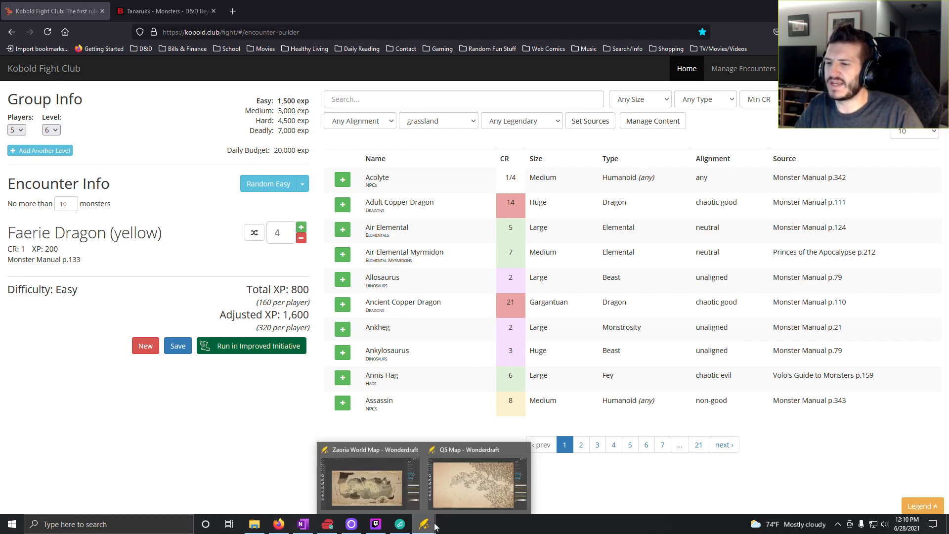
pyautogui.click(393, 476)
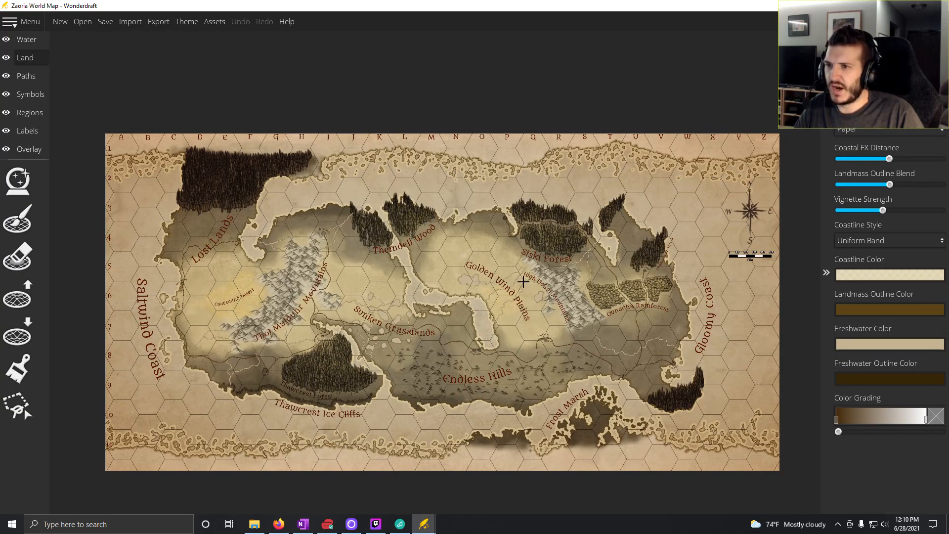
pyautogui.scroll(3, 518, 254)
pyautogui.scroll(1, 516, 253)
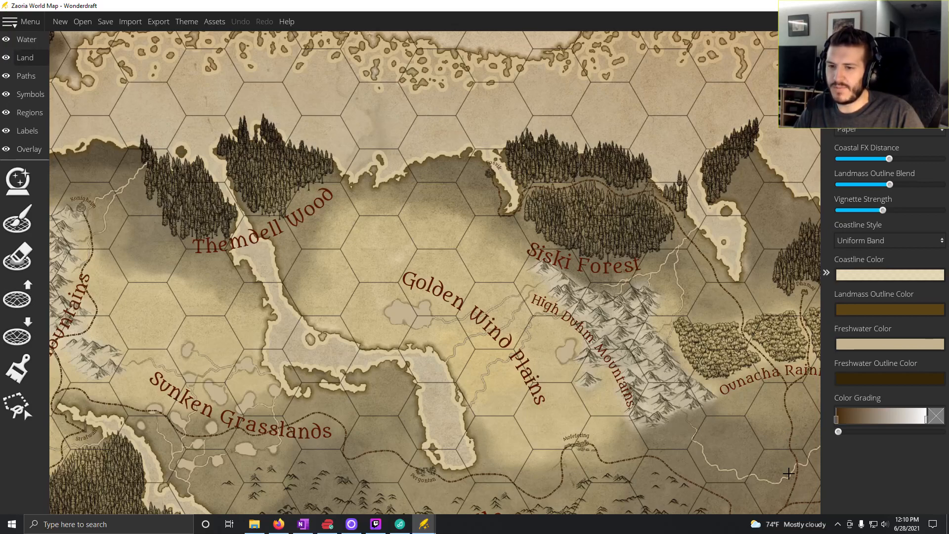
pyautogui.moveTo(787, 439); pyautogui.dragTo(770, 367)
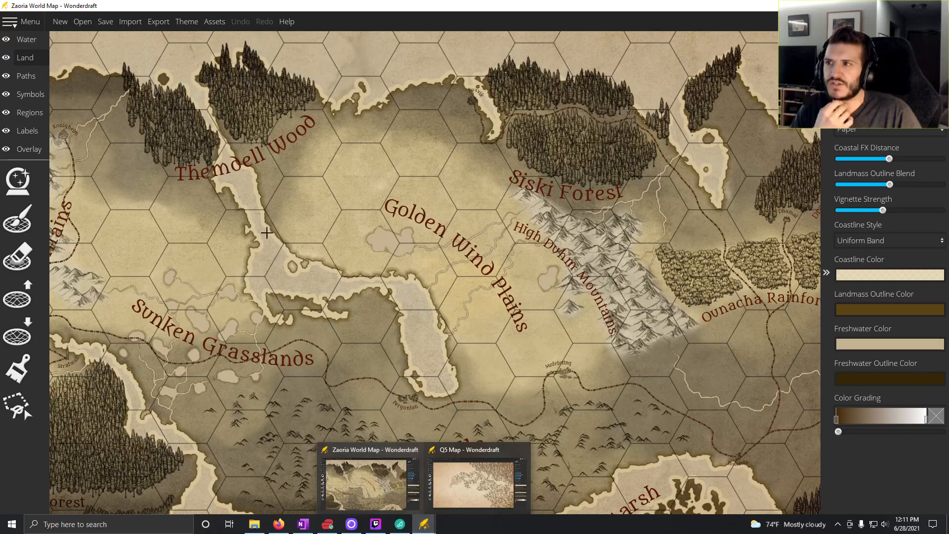
# - Switch back to OneNote and enter "4x Faerie Dragon (young yellow)" for roll 4 in the Level 6 column, checking the encounter in Kobold Fight Club
pyautogui.click(304, 523)
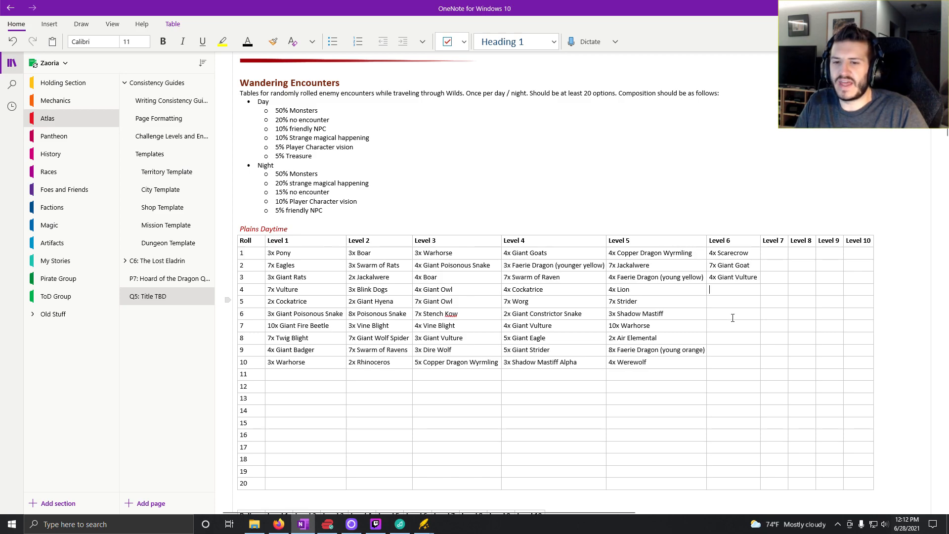
pyautogui.click(734, 290)
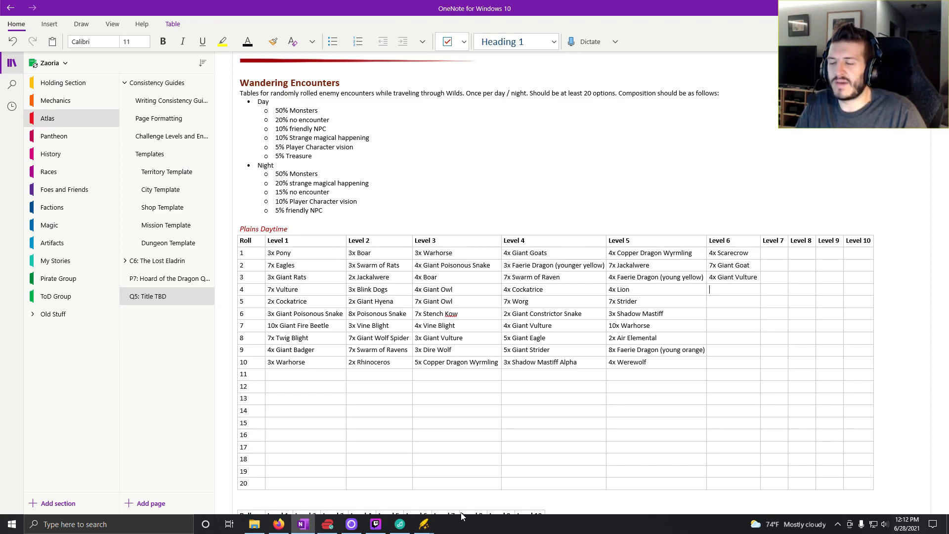
pyautogui.click(698, 295)
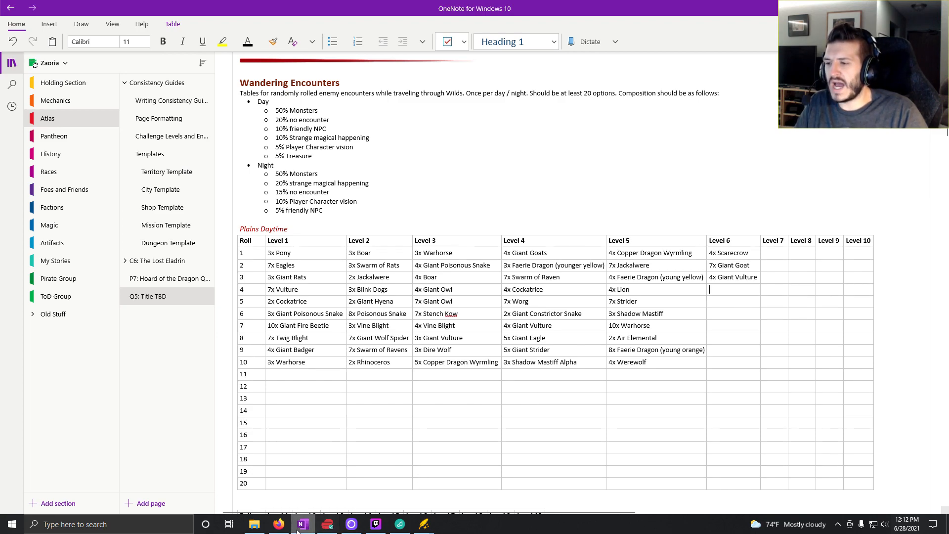
pyautogui.click(282, 525)
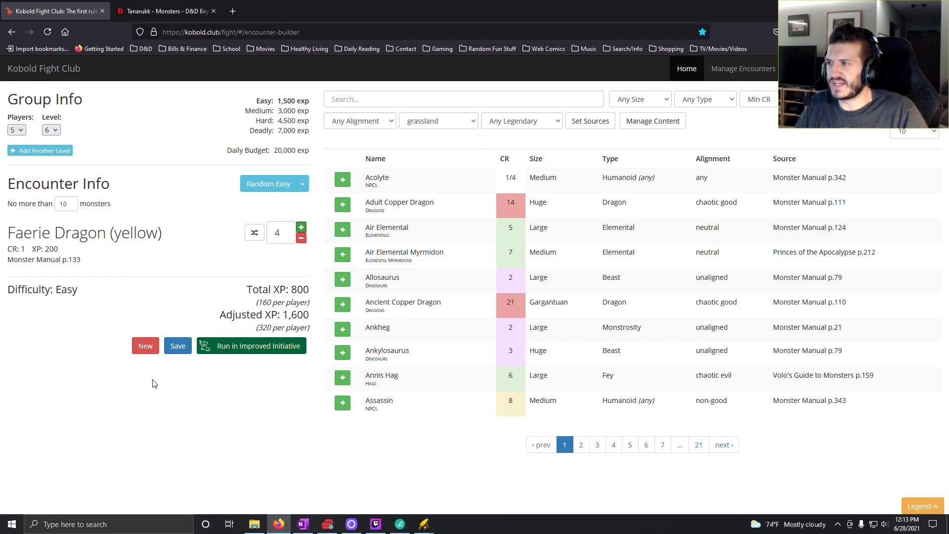
pyautogui.click(303, 524)
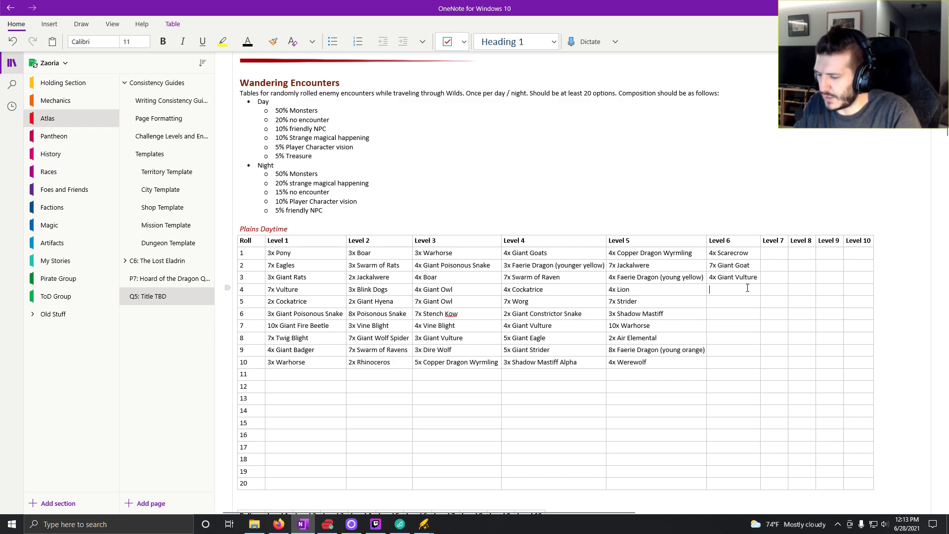
pyautogui.write('4x ')
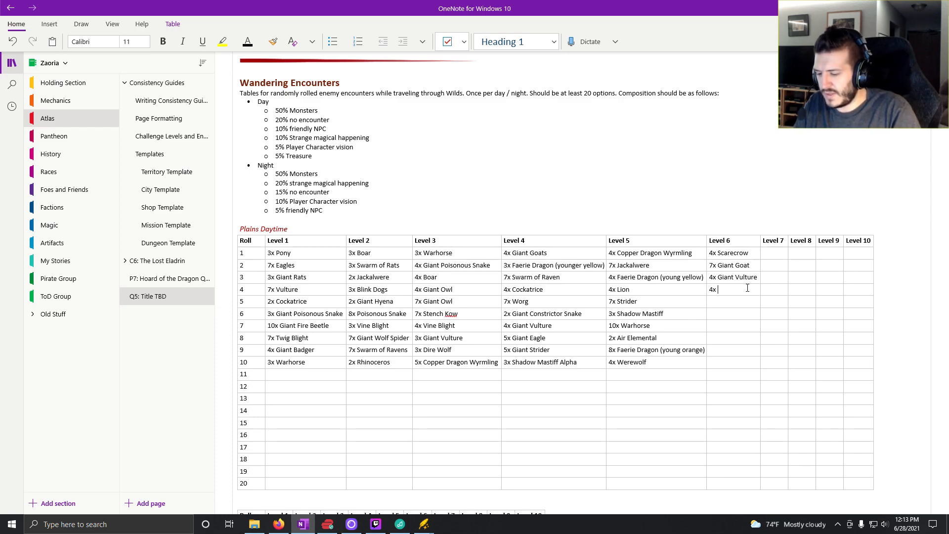
pyautogui.write('Faer')
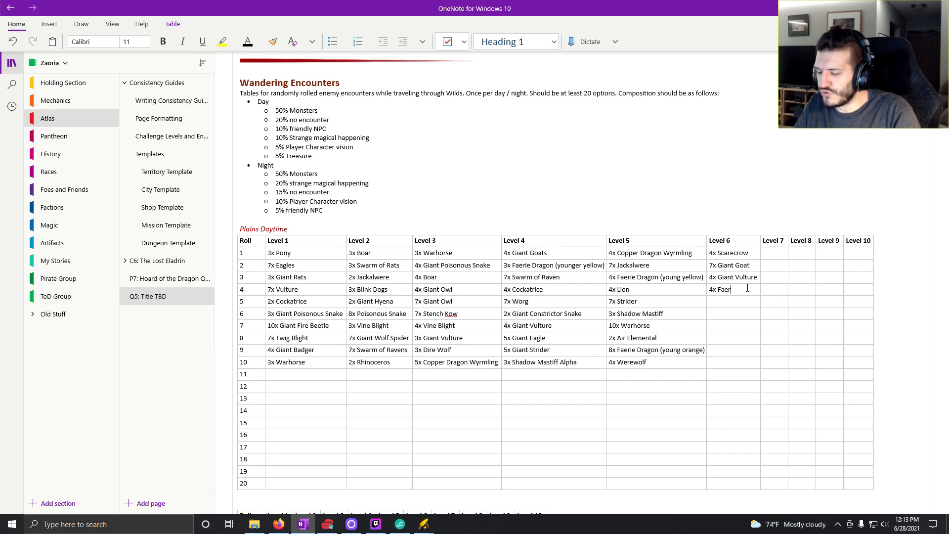
pyautogui.write('ie Dragon')
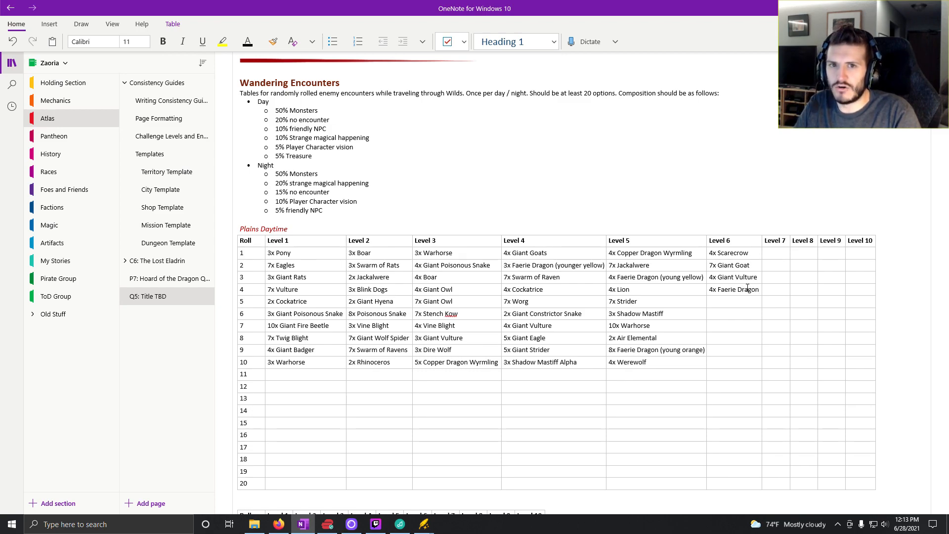
pyautogui.write(' (y')
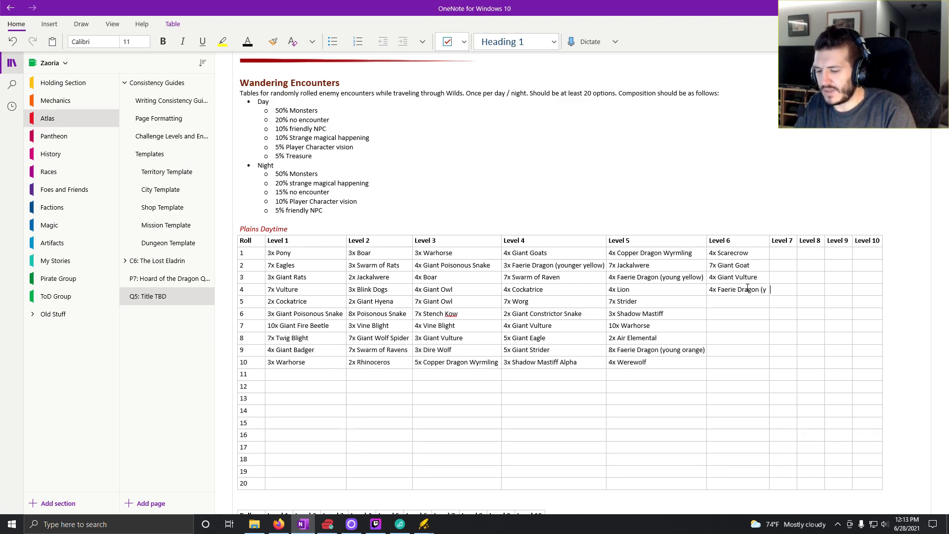
pyautogui.write('oung yellow)')
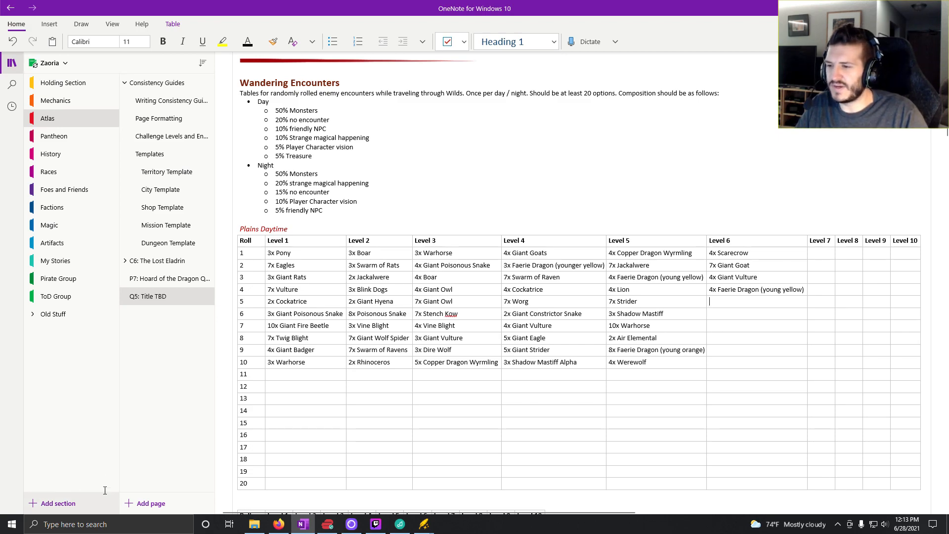
# - Return to Kobold Fight Club, change the random encounter difficulty to Medium and generate medium encounters for the next Level 6 entry
pyautogui.moveTo(287, 520)
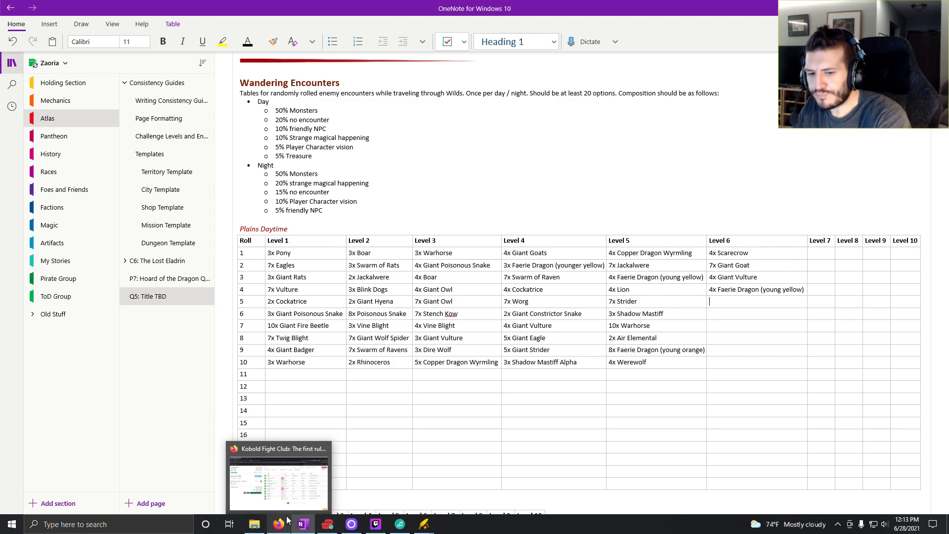
pyautogui.click(728, 301)
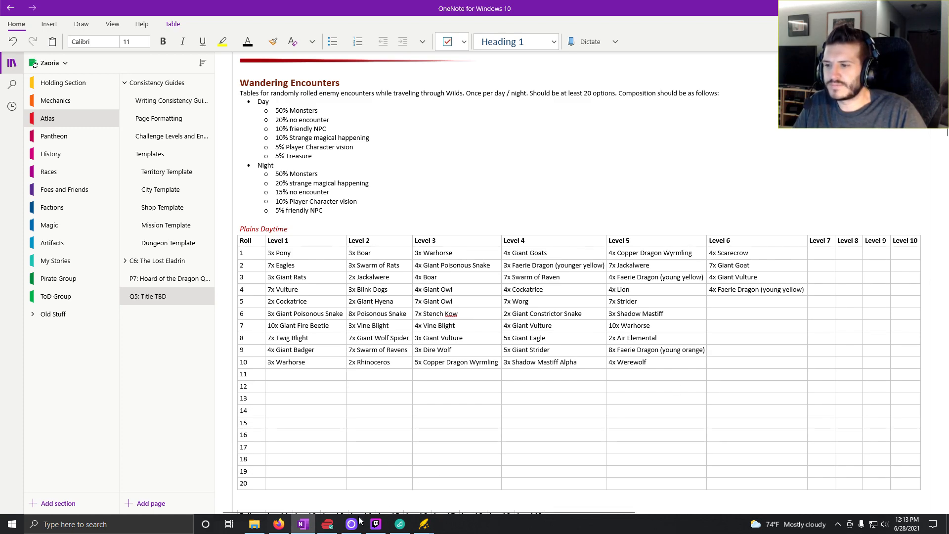
pyautogui.click(279, 525)
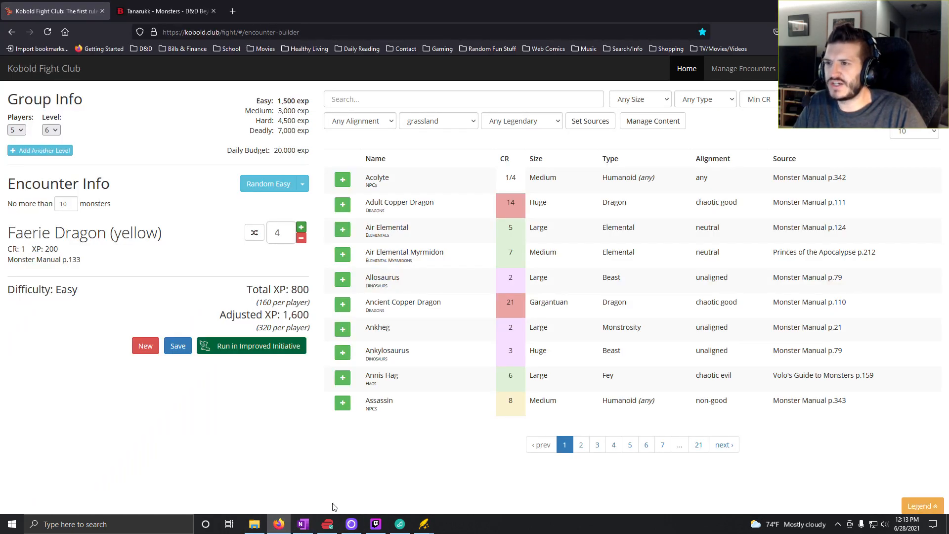
pyautogui.click(303, 524)
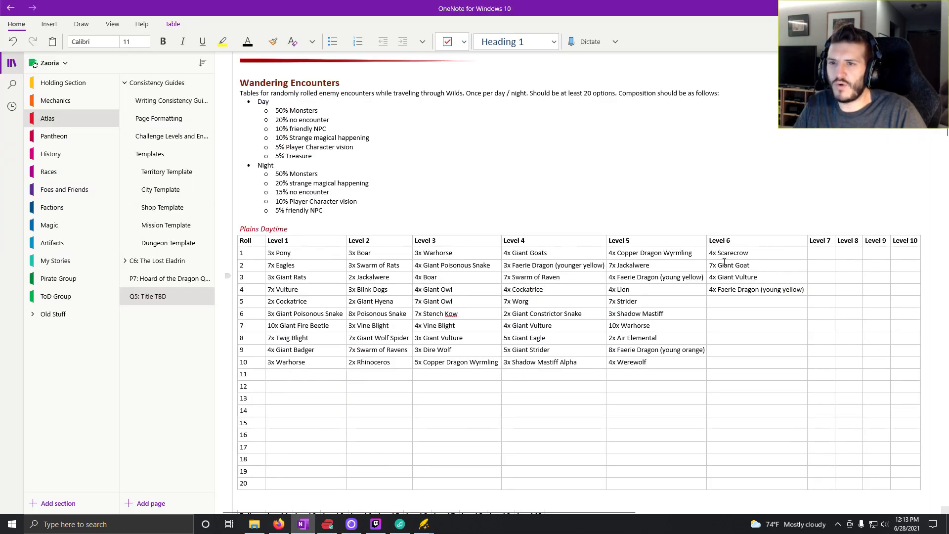
pyautogui.click(303, 524)
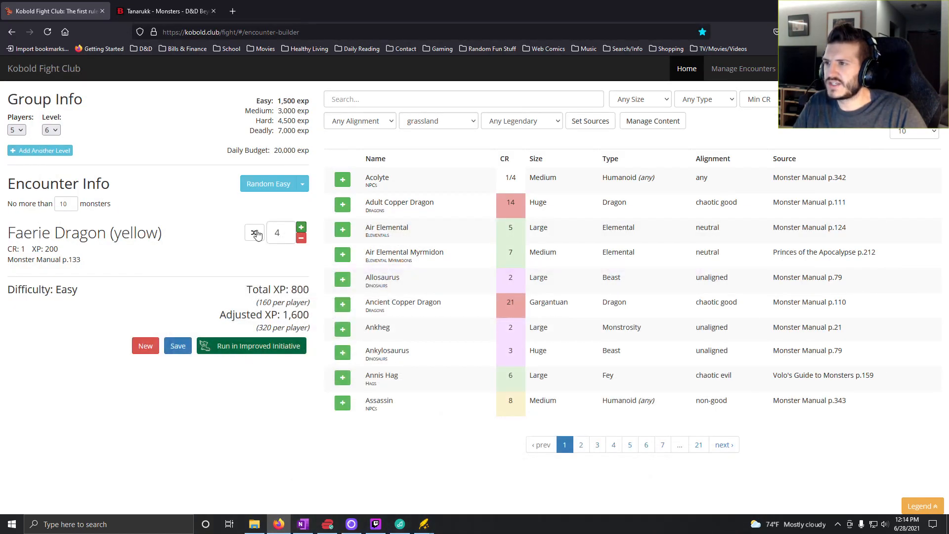
pyautogui.click(303, 187)
pyautogui.click(262, 216)
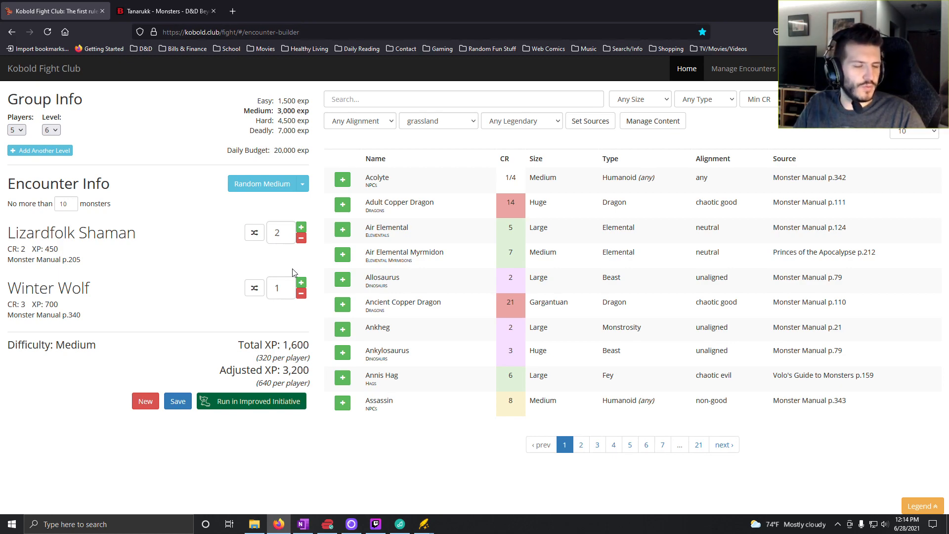
pyautogui.click(270, 187)
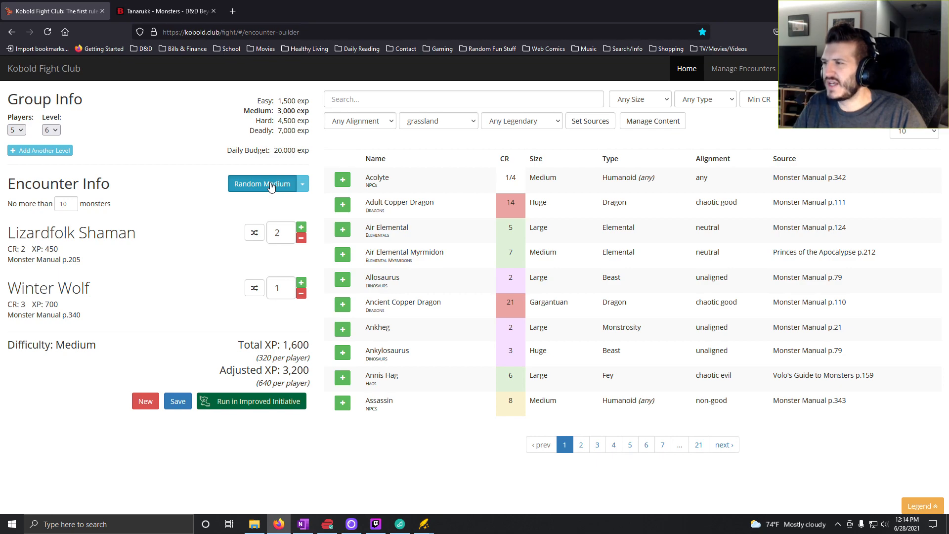
# - Generate more random medium encounters and remove the Kobold Dragonshields, keeping only the two Shadow Mastiffs
pyautogui.click(271, 185)
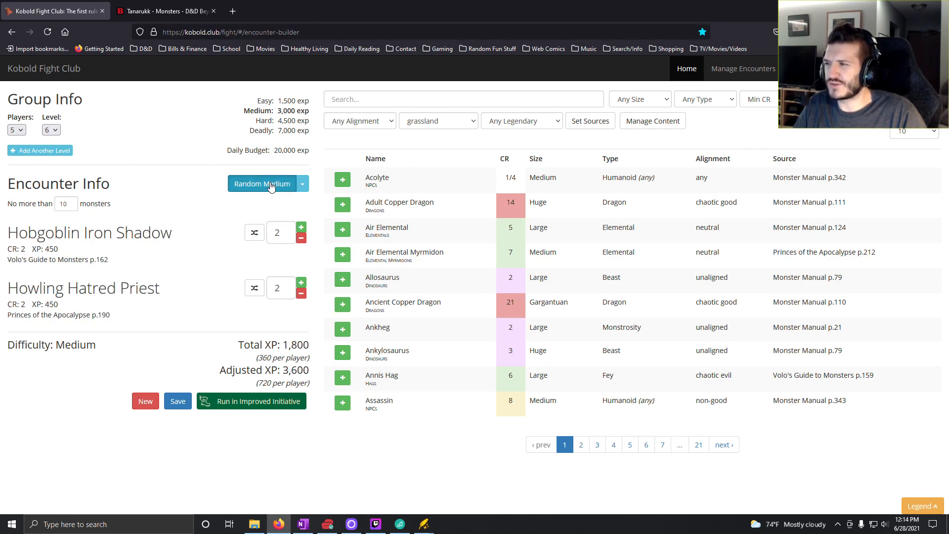
pyautogui.click(270, 186)
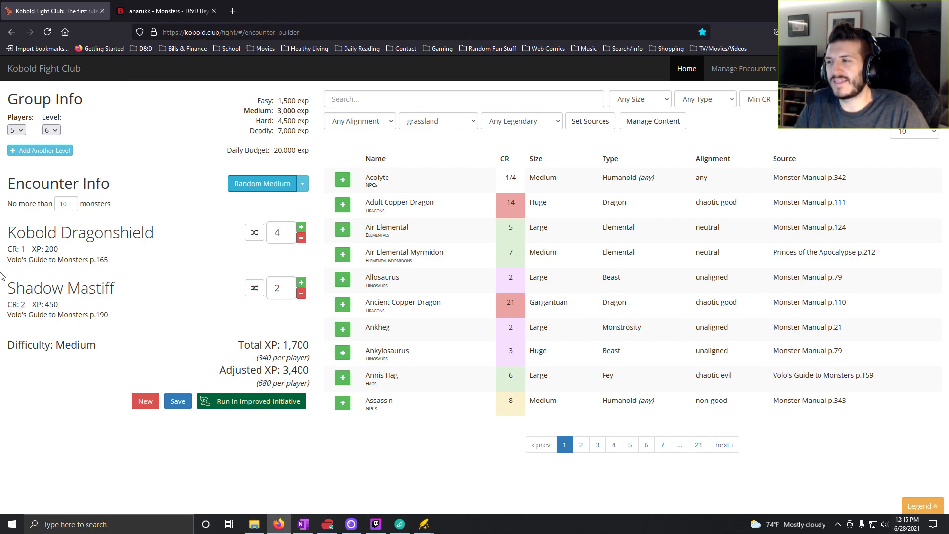
pyautogui.click(301, 239)
pyautogui.click(301, 238)
pyautogui.click(301, 238)
pyautogui.click(301, 238)
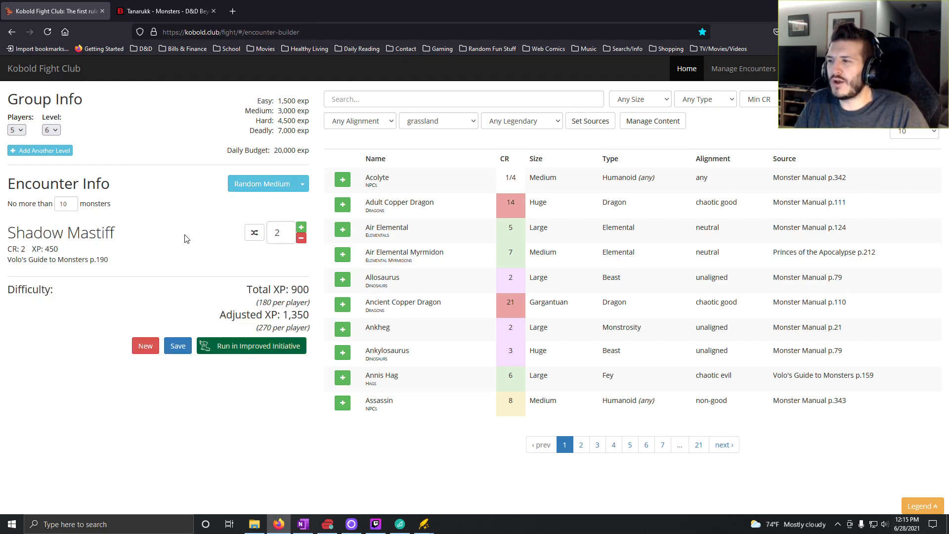
# - Keep generating random medium encounters until one consists only of Giant Striders
pyautogui.click(283, 188)
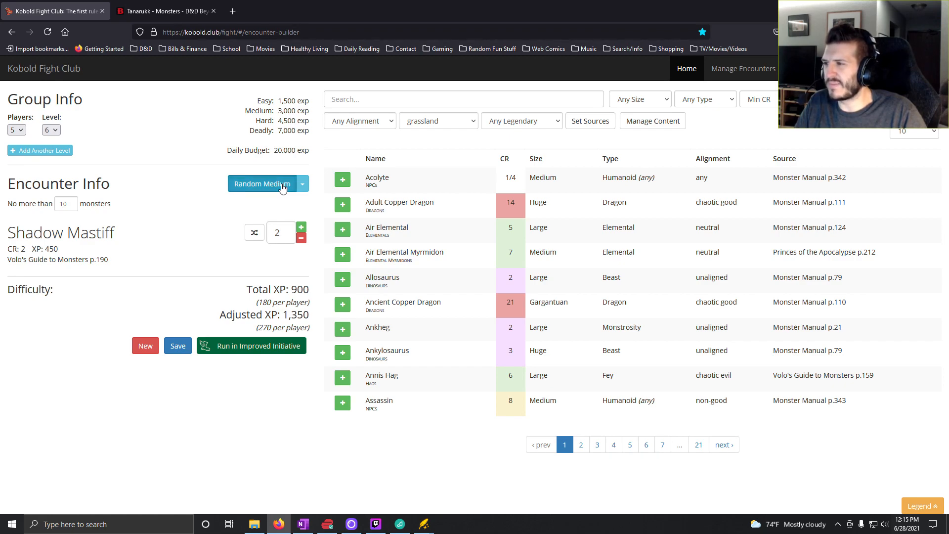
pyautogui.click(283, 188)
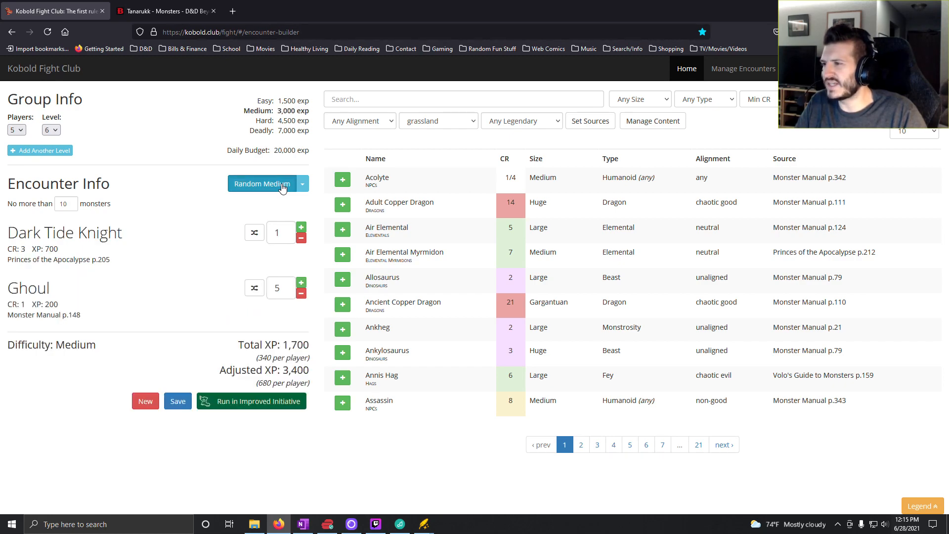
pyautogui.click(282, 188)
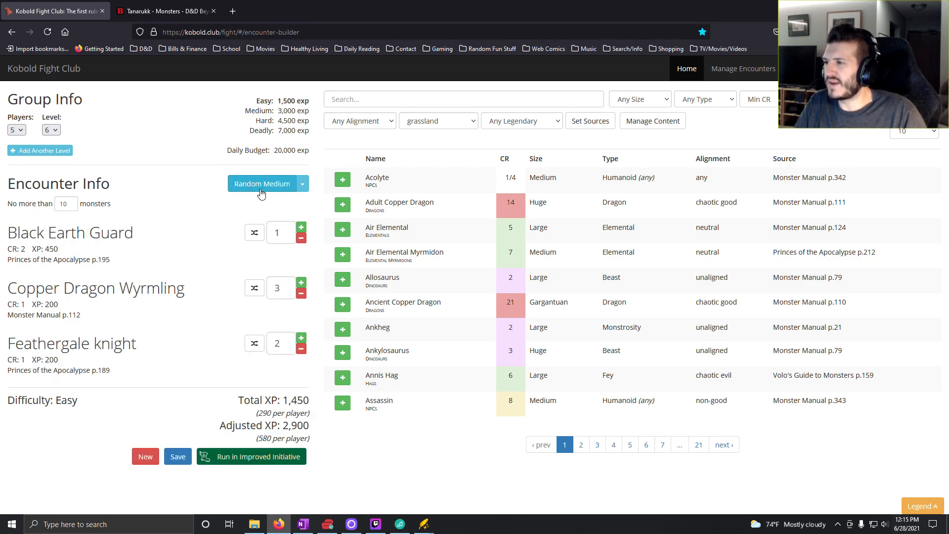
pyautogui.click(261, 193)
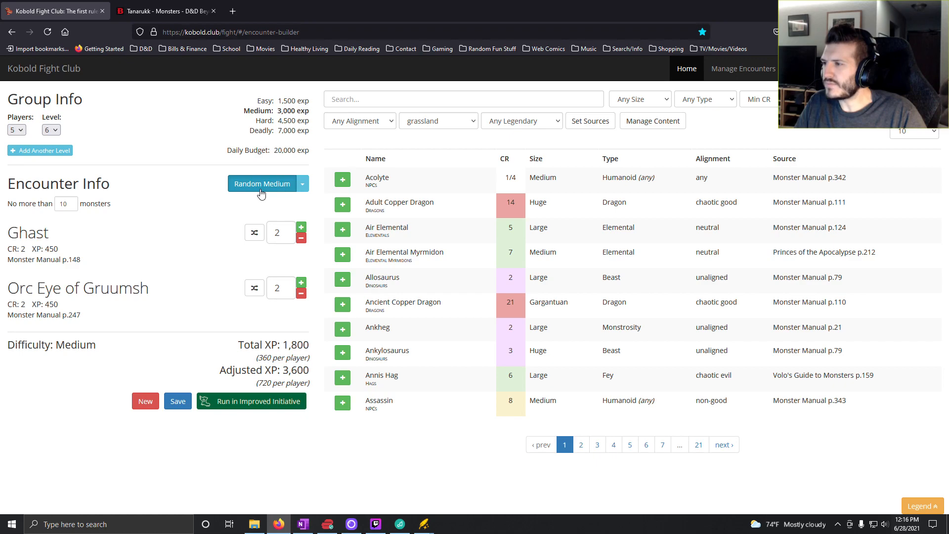
pyautogui.click(261, 193)
# - Switch to D&D Beyond and search for "giant strider" to look up the creature
pyautogui.click(154, 11)
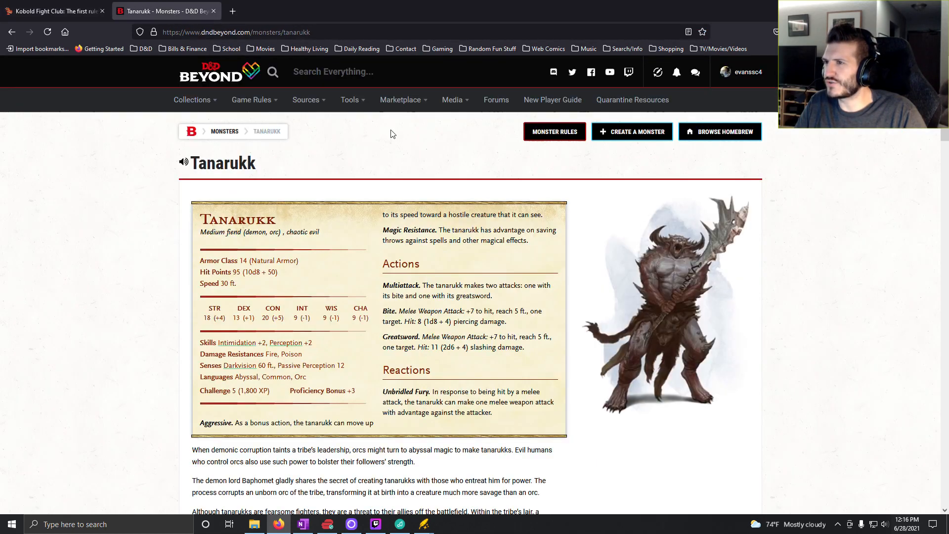
pyautogui.click(327, 73)
pyautogui.write('gi')
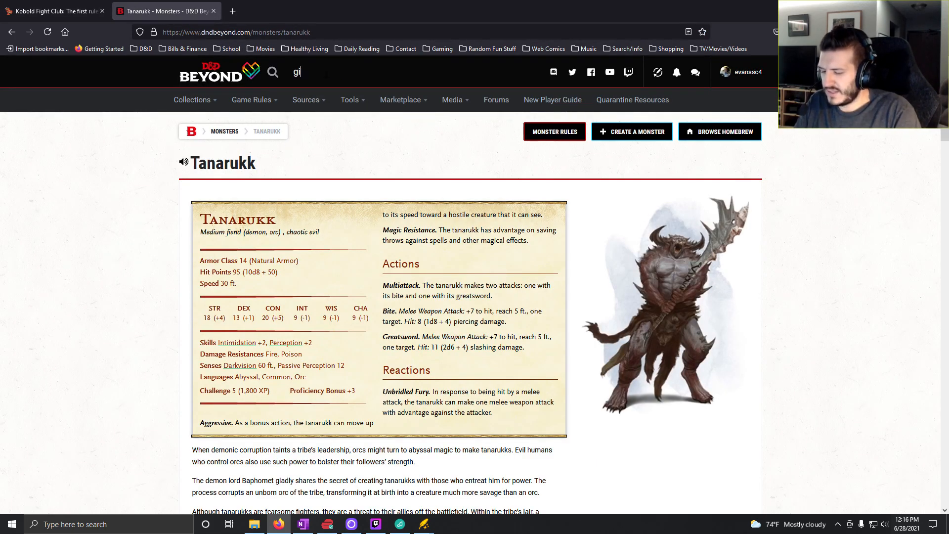
pyautogui.write('ant strider')
pyautogui.press('Return')
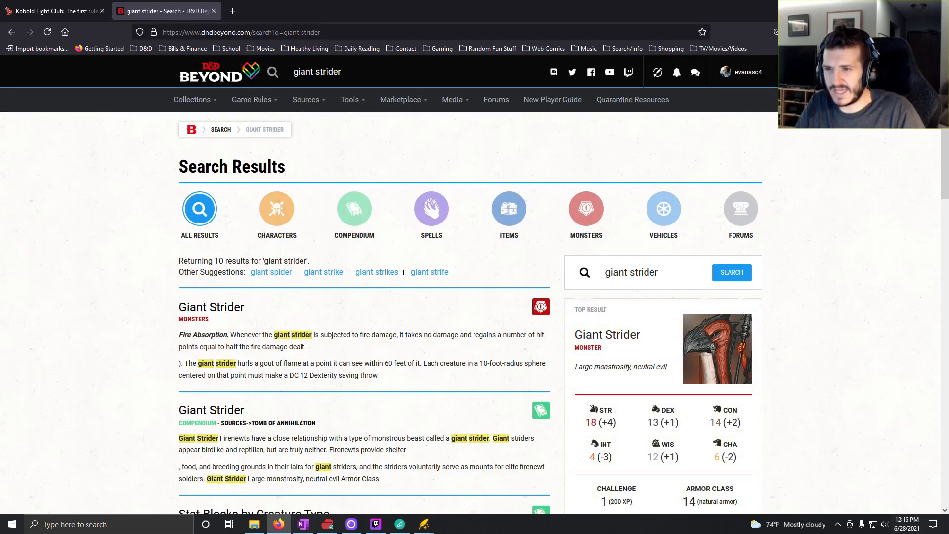
# - Return to Kobold Fight Club and reduce the Giant Strider encounter to seven creatures
pyautogui.click(18, 15)
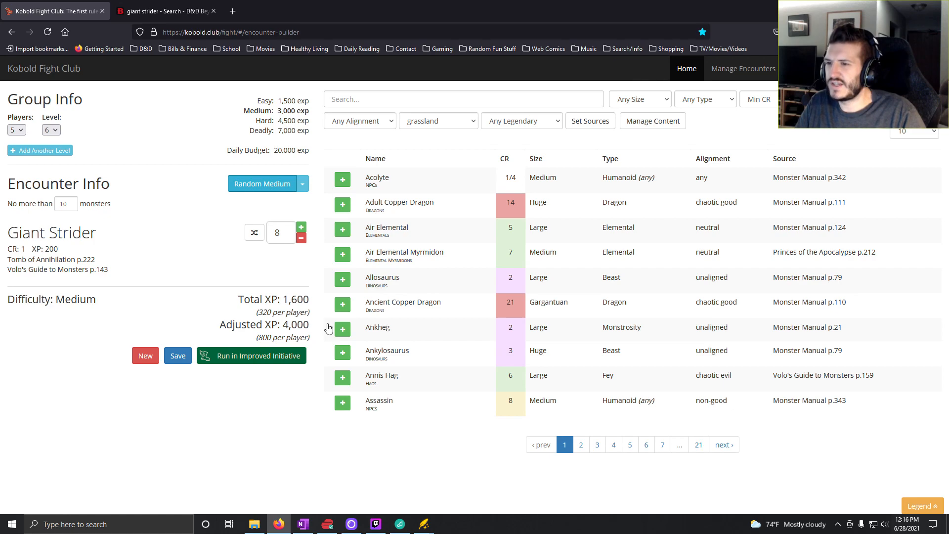
pyautogui.click(301, 238)
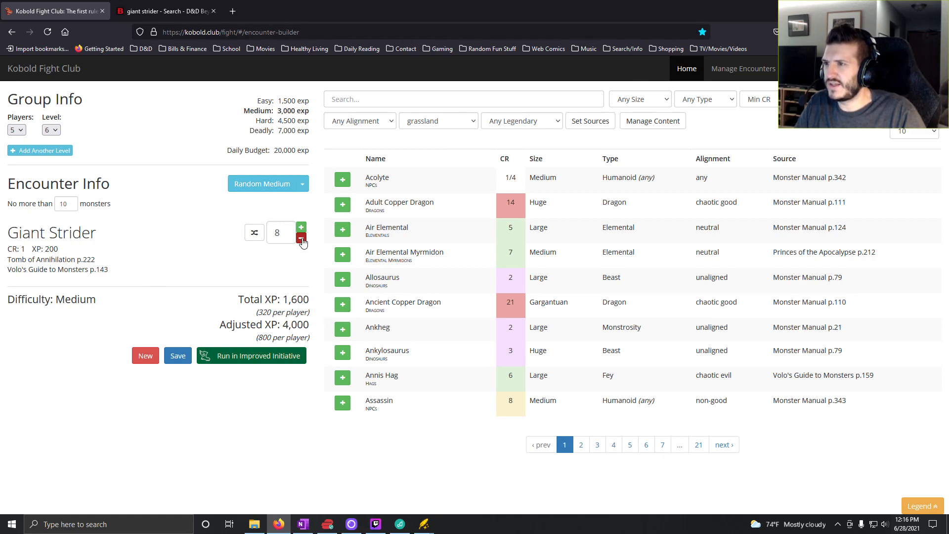
pyautogui.click(301, 238)
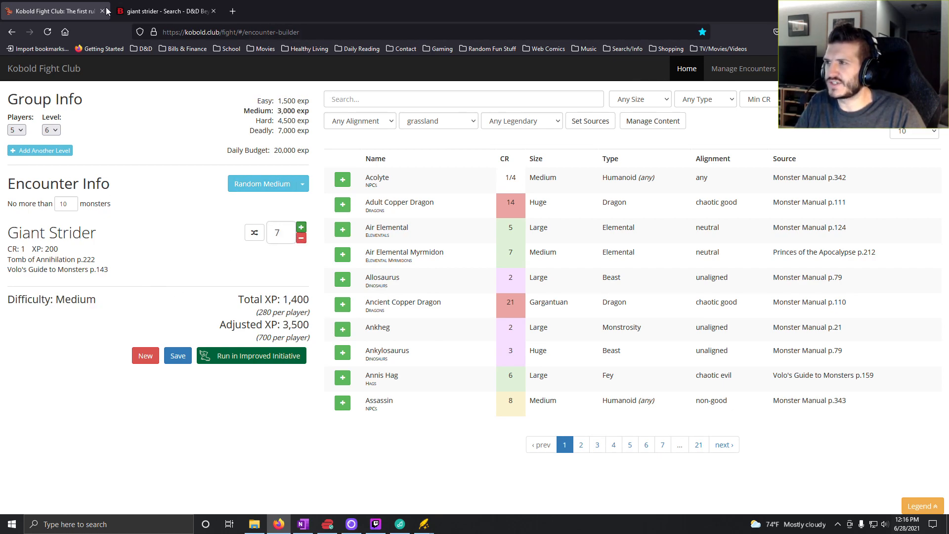
# - Switch to OneNote and enter "7x Strider" for roll 5 in the Level 6 column of the Plains Daytime table
pyautogui.click(301, 526)
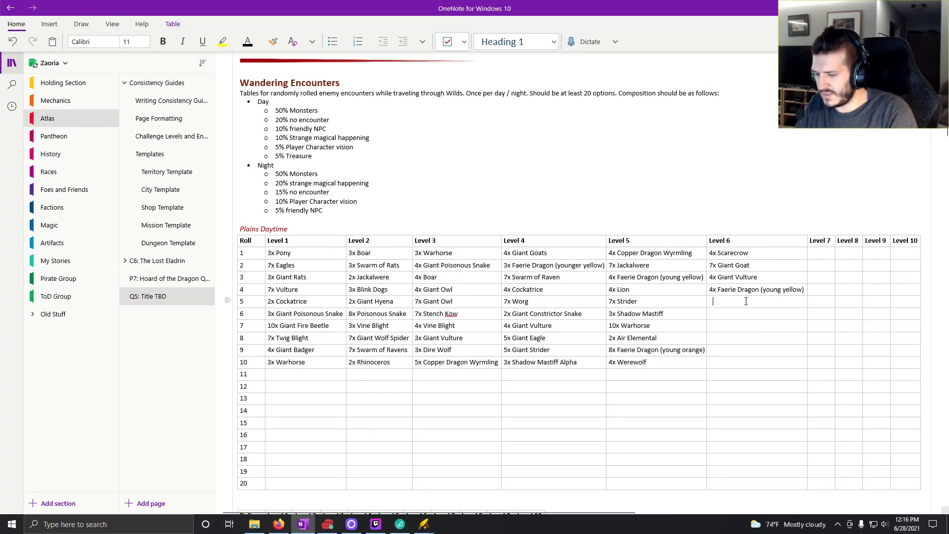
pyautogui.write('7x Strider')
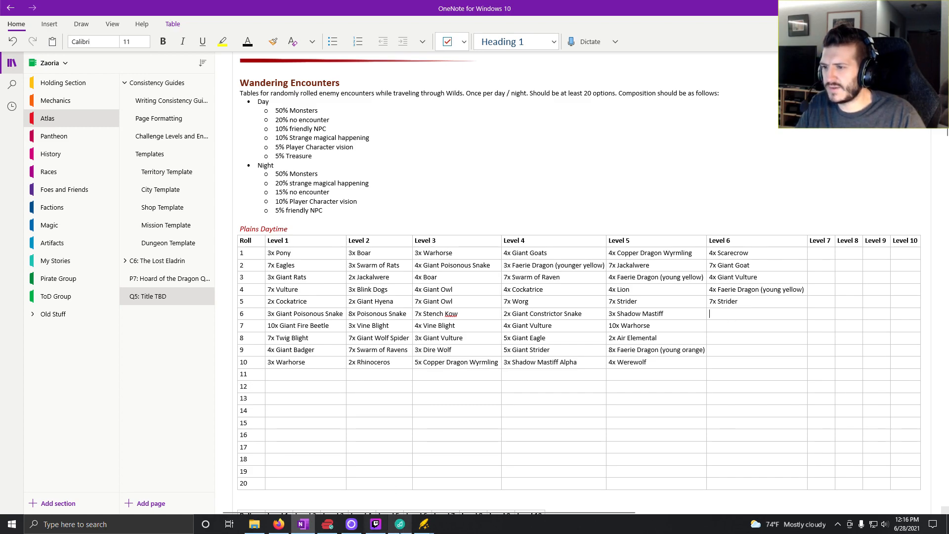
# - Generate new random medium encounters in Kobold Fight Club and compare the Faerie Dragon result with the existing entries in OneNote
pyautogui.click(278, 524)
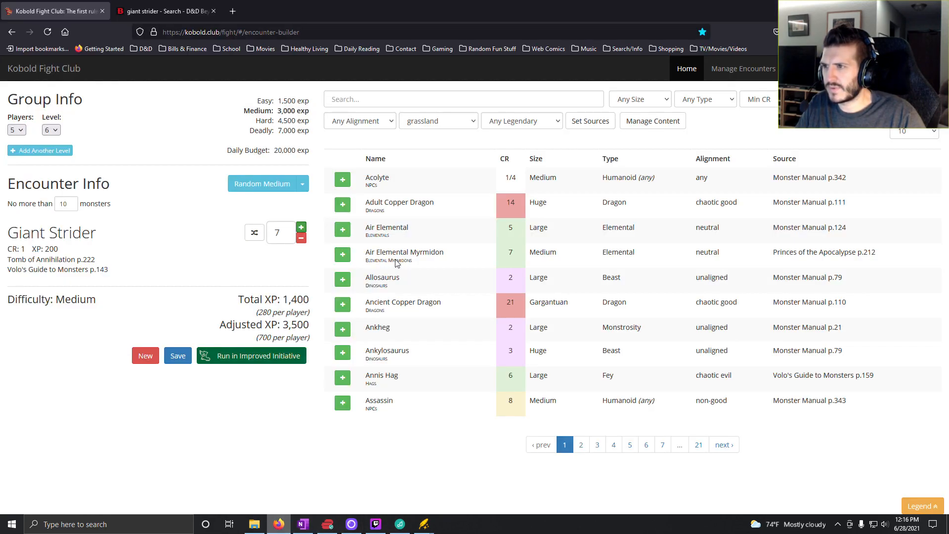
pyautogui.click(254, 185)
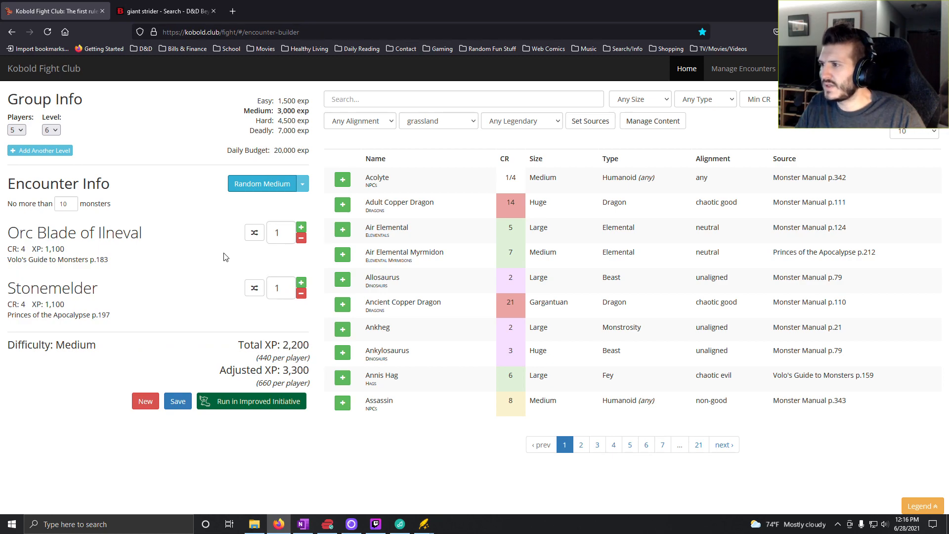
pyautogui.click(285, 188)
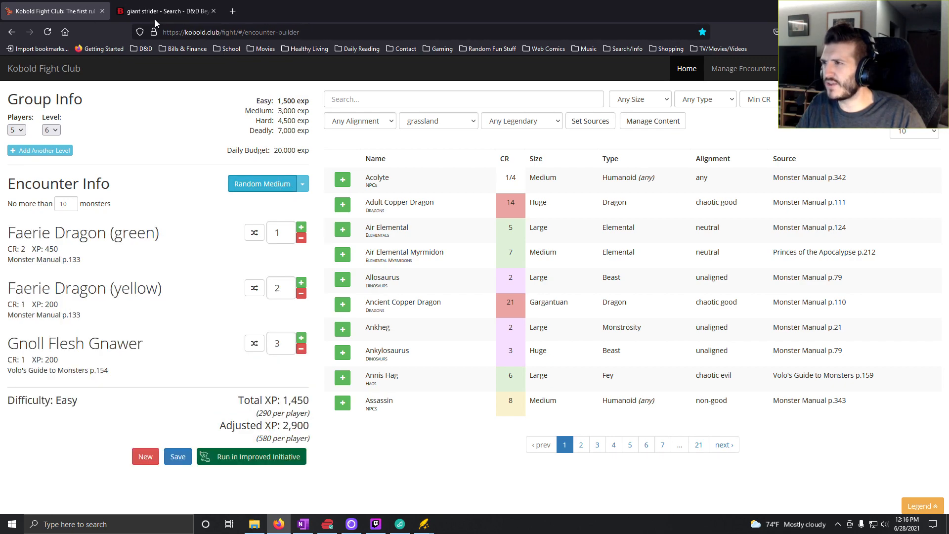
pyautogui.click(303, 525)
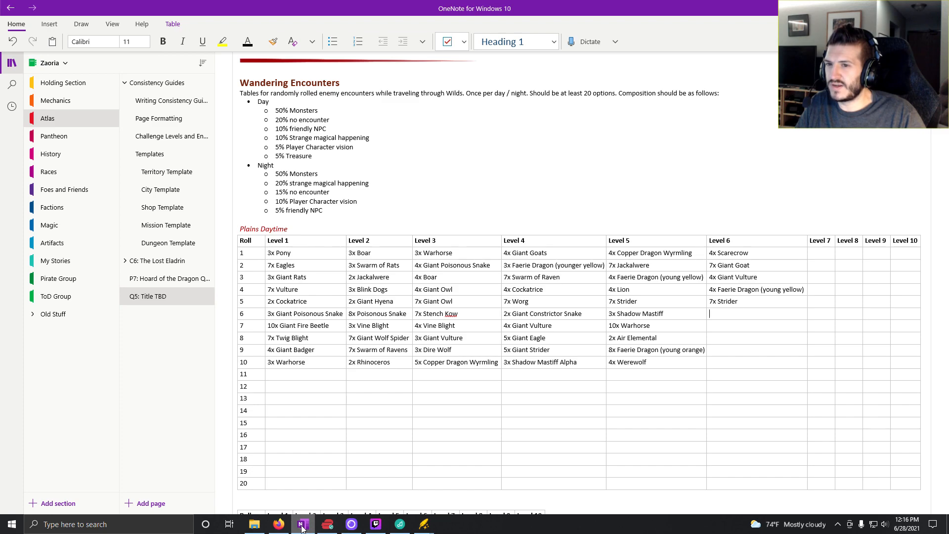
pyautogui.click(279, 524)
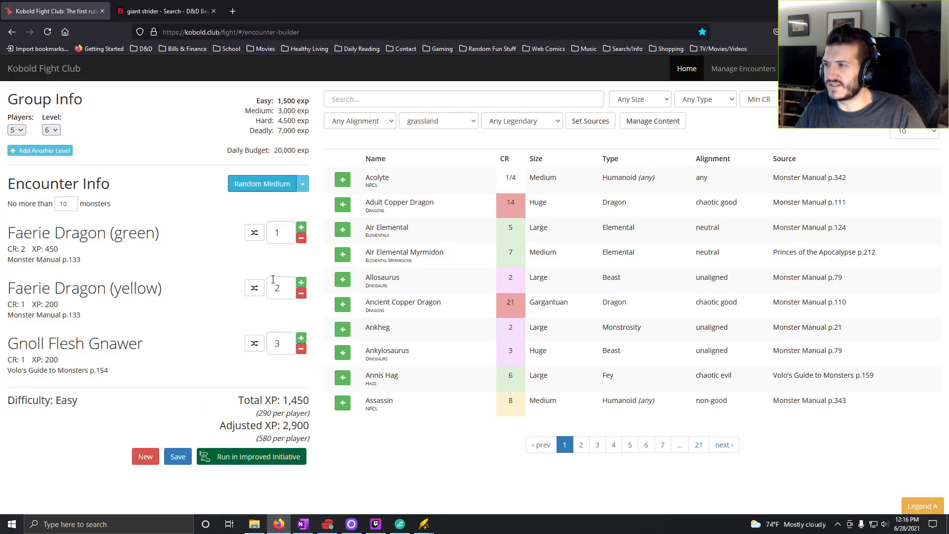
# - Remove the green Faerie Dragon and the Gnoll Flesh Gnawers from the encounter and raise the yellow Faerie Dragons to seven
pyautogui.click(301, 238)
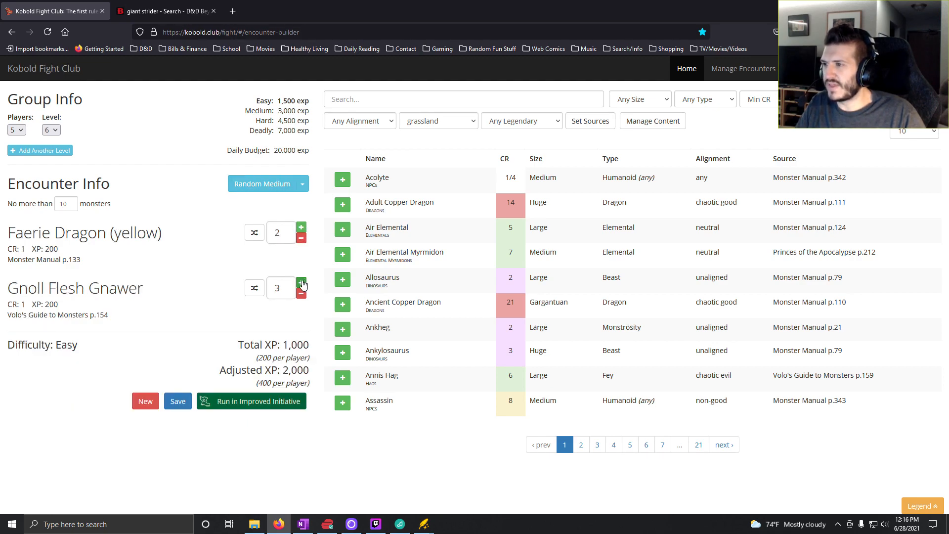
pyautogui.click(301, 294)
pyautogui.click(301, 294)
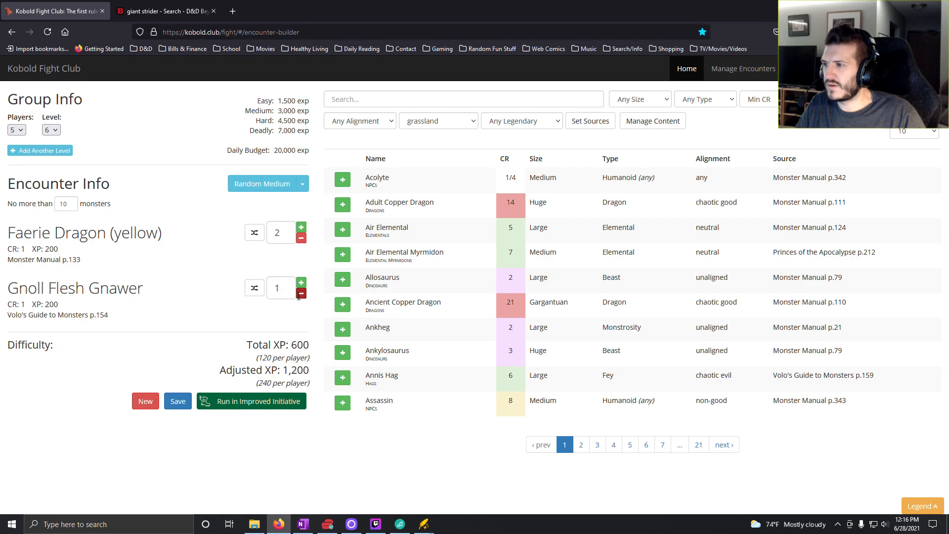
pyautogui.click(301, 294)
pyautogui.click(301, 227)
pyautogui.click(301, 228)
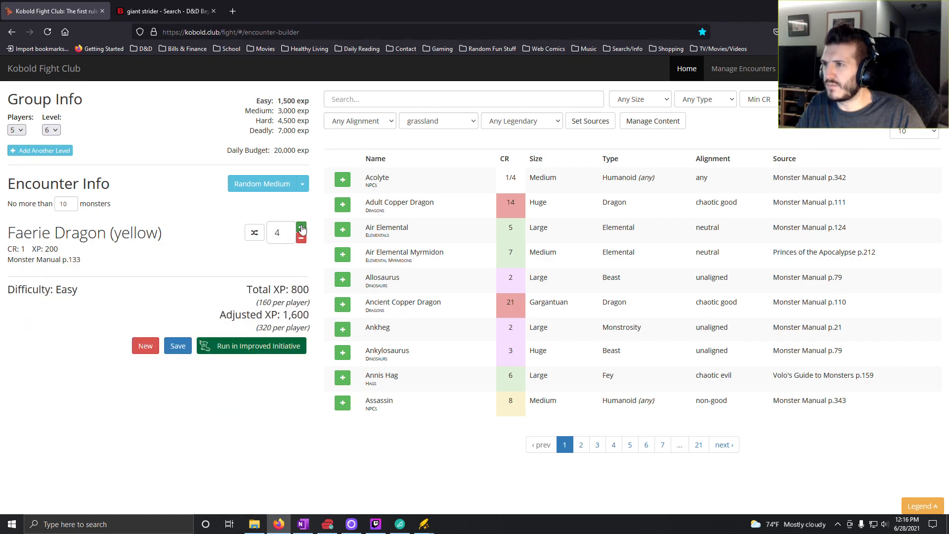
pyautogui.click(302, 228)
pyautogui.click(302, 228)
pyautogui.click(302, 228)
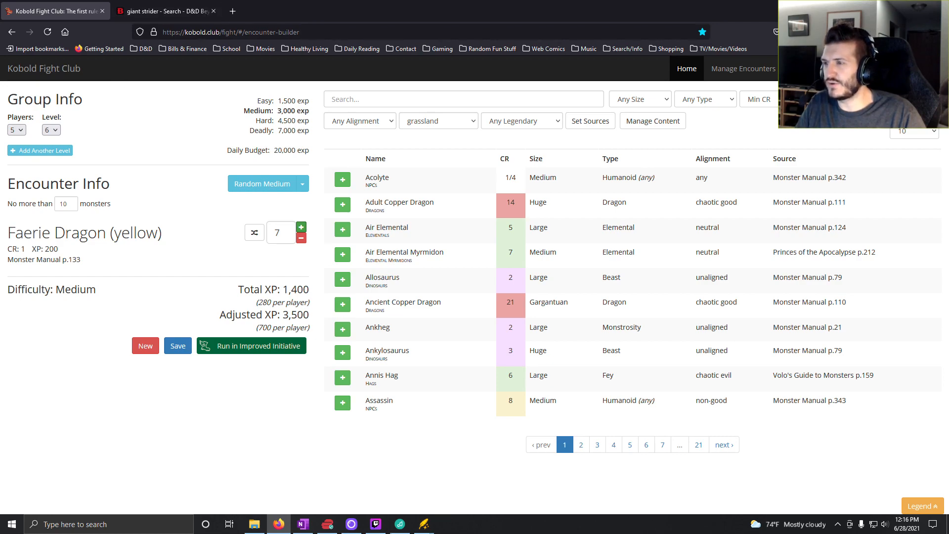
# - Switch to OneNote and enter "7x Faerie Dragon (young yellow)" for roll 6 in the Level 6 column
pyautogui.click(303, 525)
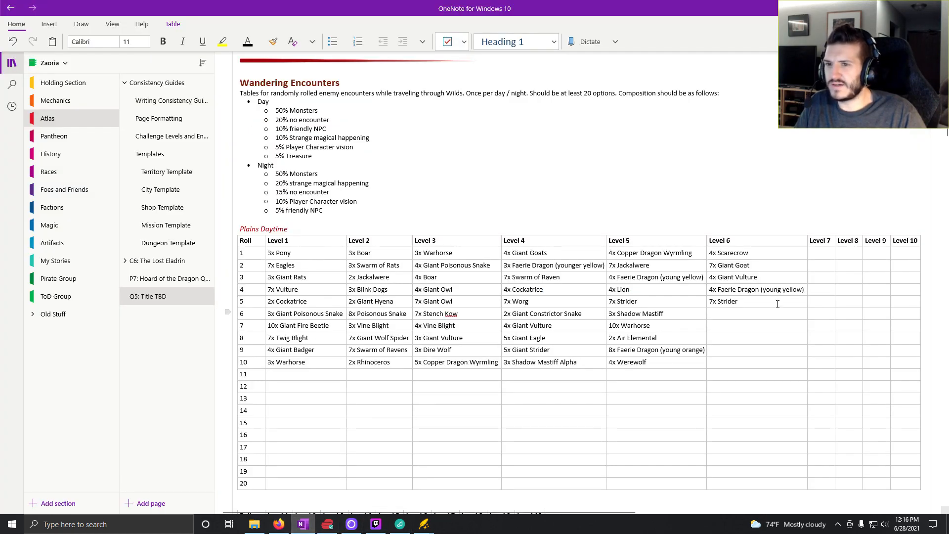
pyautogui.write('7x')
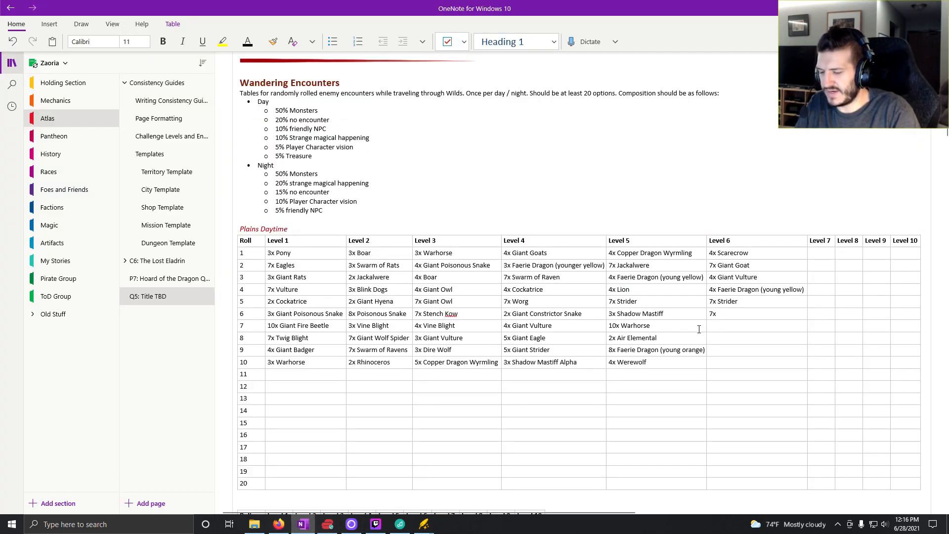
pyautogui.write(' Fai')
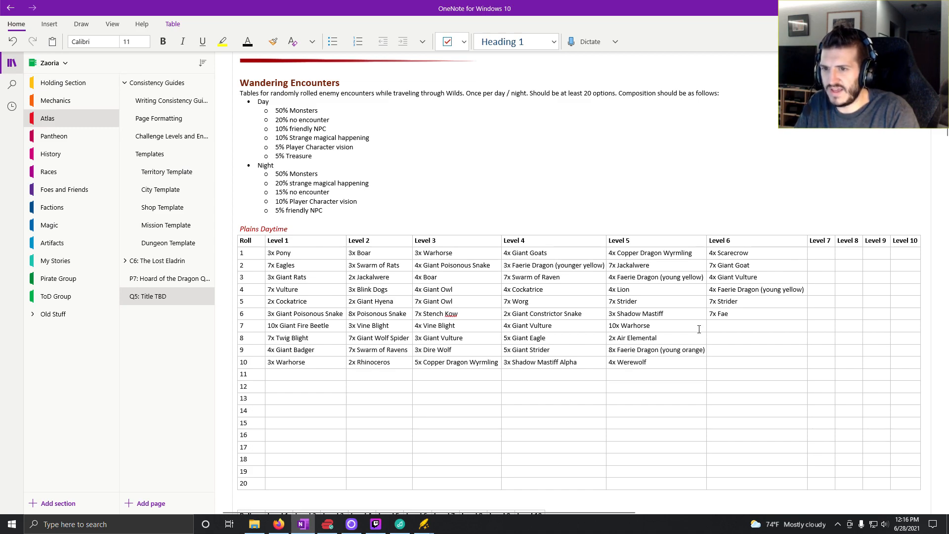
pyautogui.write('rie')
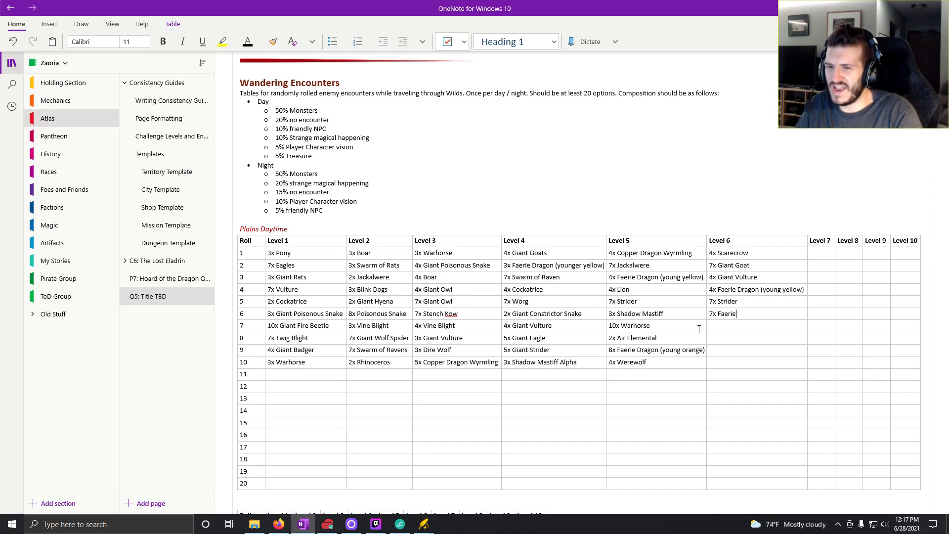
pyautogui.write('D agon')
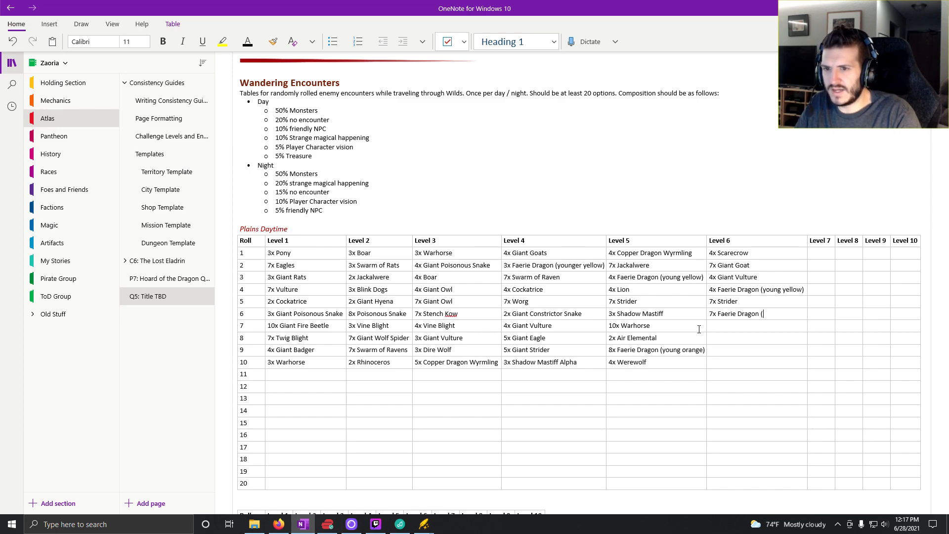
pyautogui.write(' (young yel')
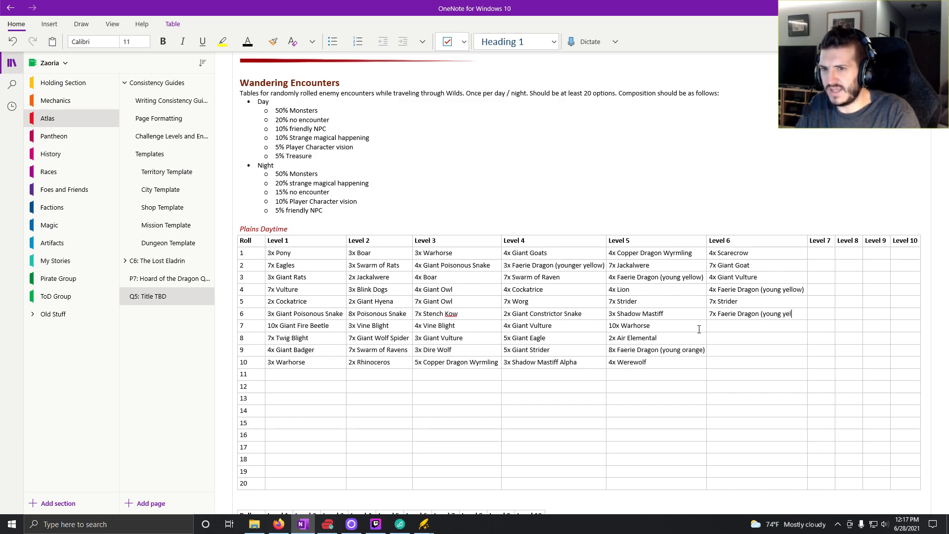
pyautogui.write('low)')
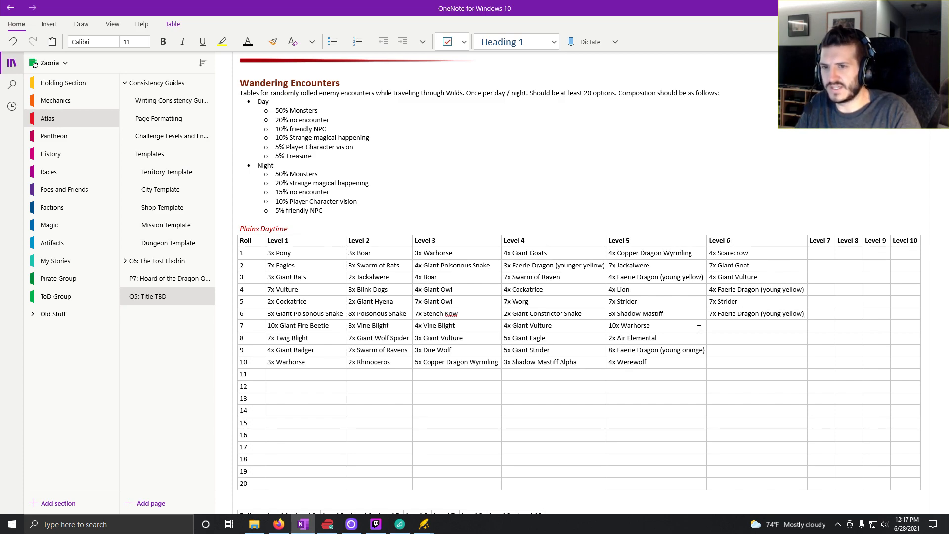
pyautogui.click(713, 327)
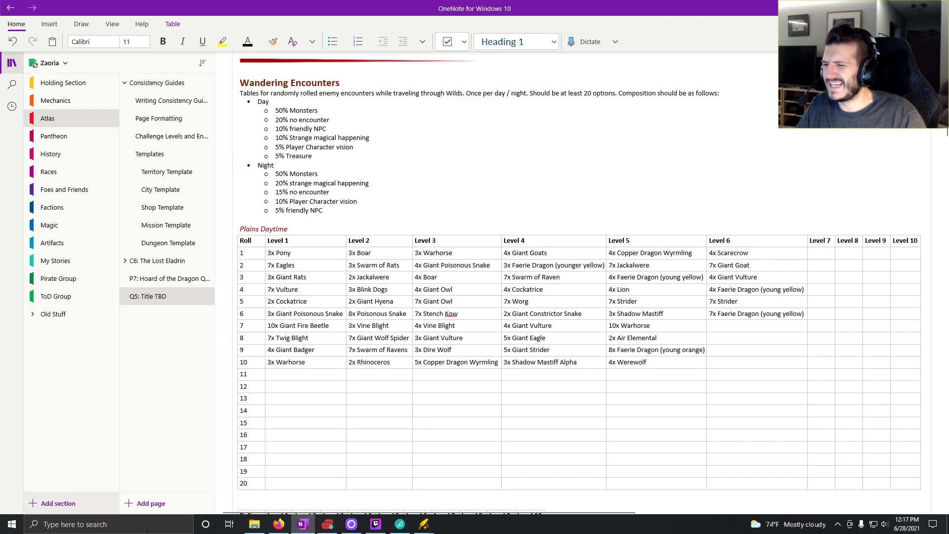
# - Switch to Kobold Fight Club, generate a random medium encounter, and remove the Druid and the Redcap so only the Lions are left
pyautogui.click(279, 525)
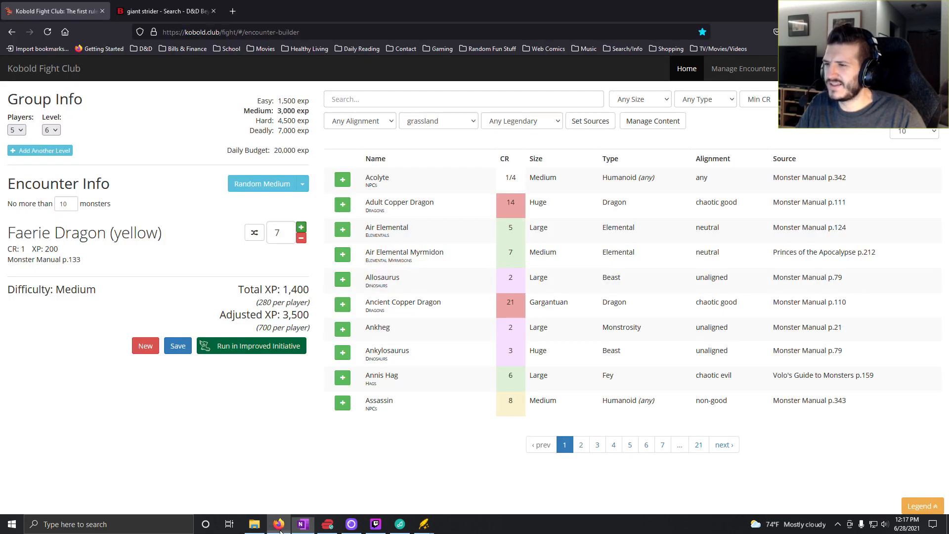
pyautogui.click(279, 184)
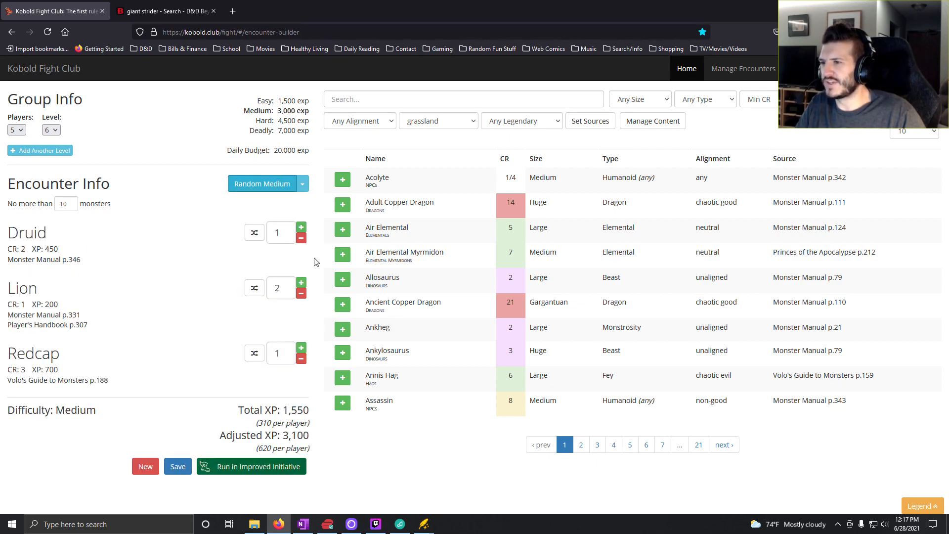
pyautogui.click(299, 237)
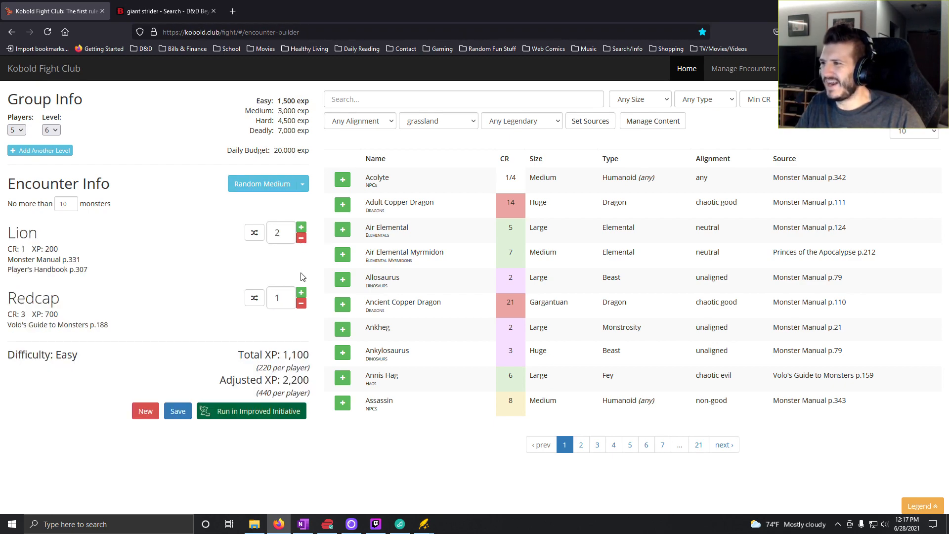
pyautogui.click(301, 303)
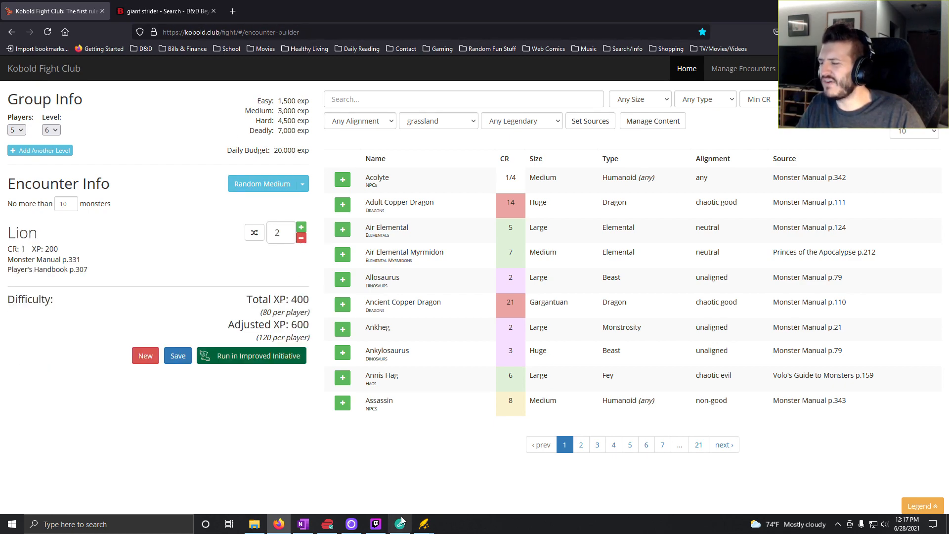
# - Check the Level 6 column in OneNote against the Lion encounter, and raise the Lions to seven in Kobold Fight Club
pyautogui.click(308, 525)
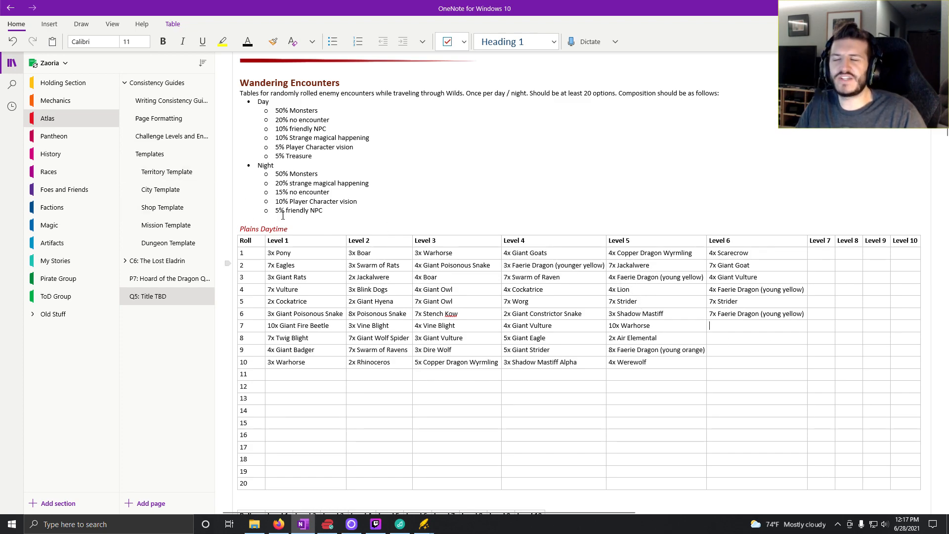
pyautogui.moveTo(272, 530)
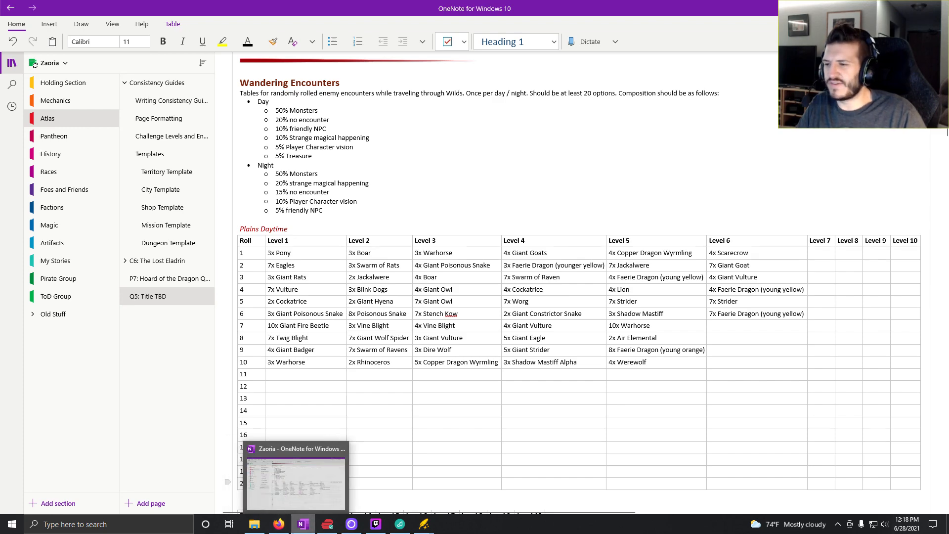
pyautogui.click(280, 525)
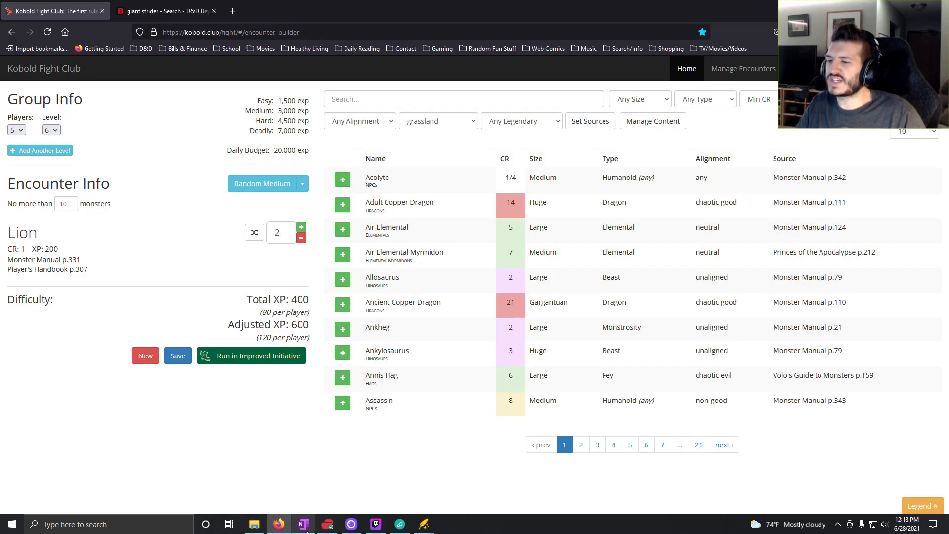
pyautogui.moveTo(308, 532)
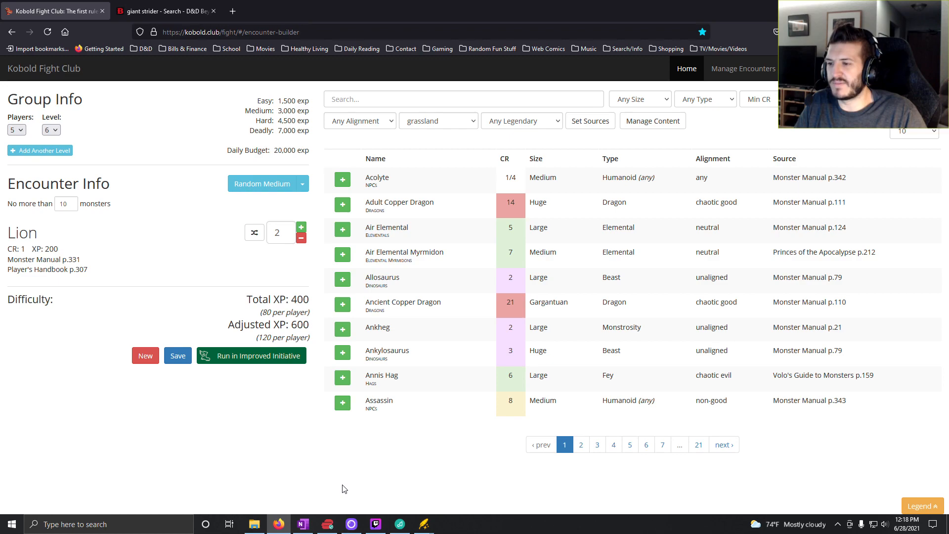
pyautogui.click(299, 527)
pyautogui.click(766, 327)
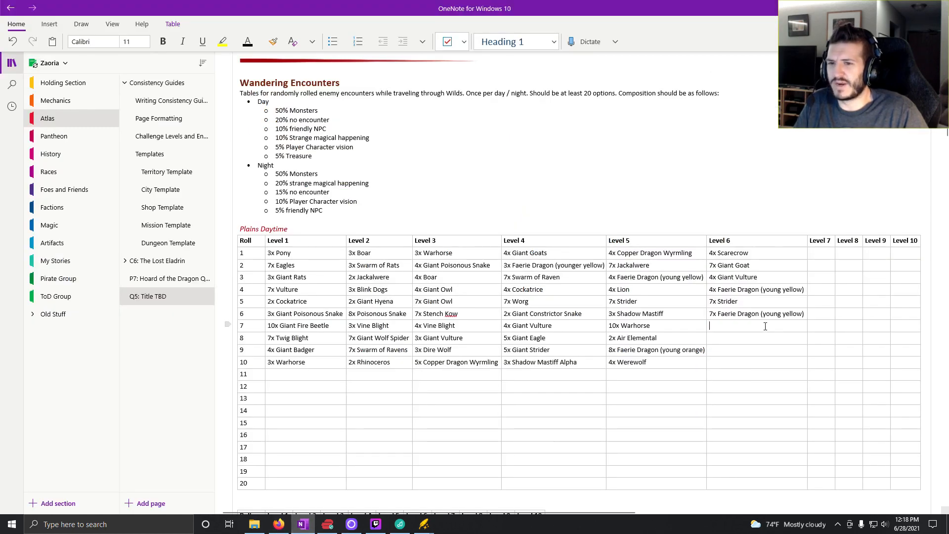
pyautogui.click(278, 524)
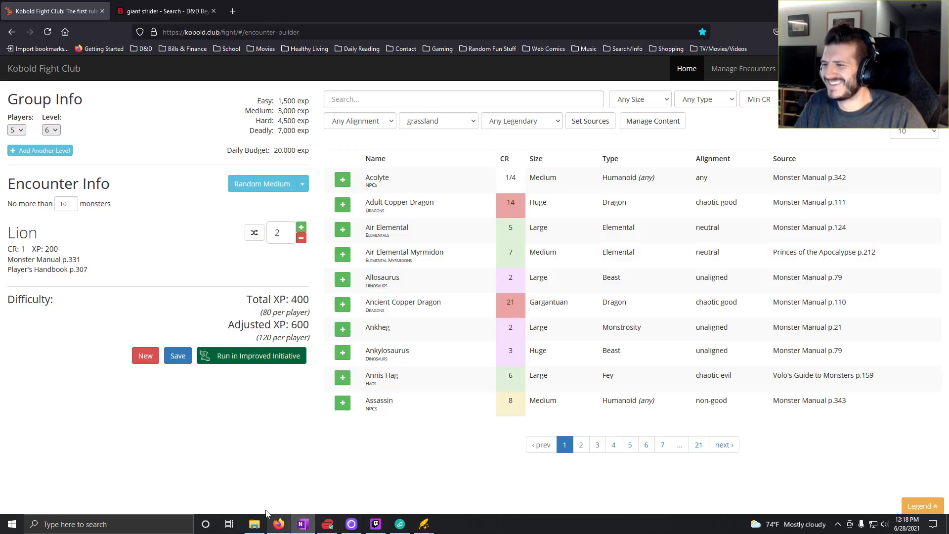
pyautogui.click(302, 228)
pyautogui.click(302, 228)
pyautogui.click(302, 228)
pyautogui.click(302, 227)
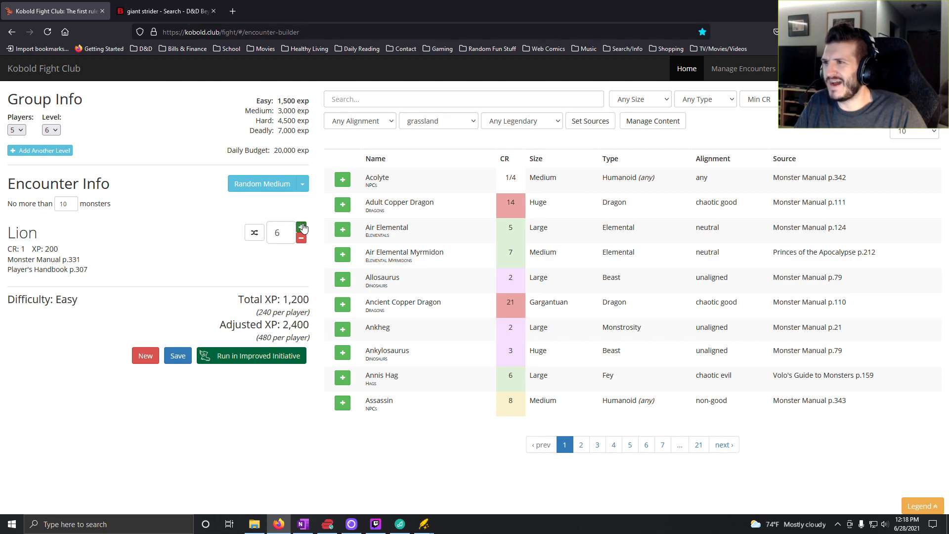
pyautogui.click(301, 228)
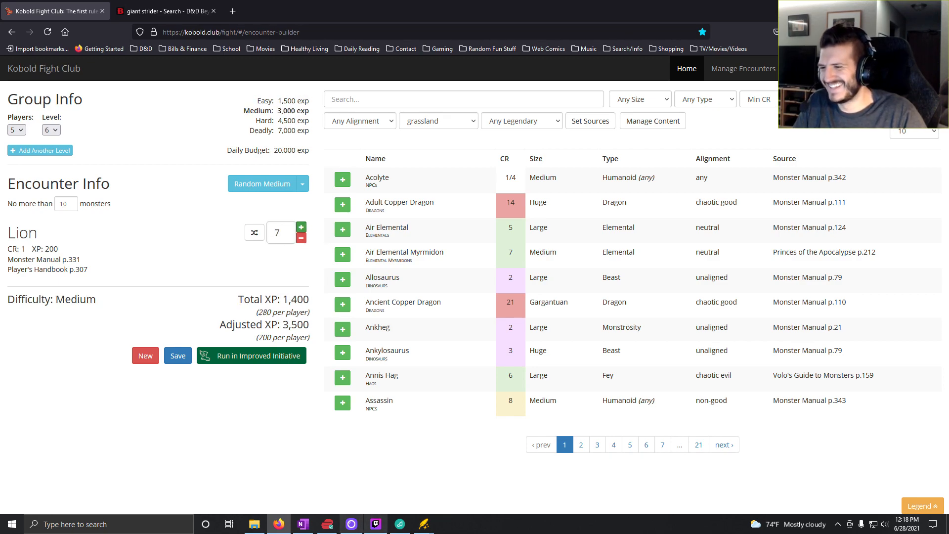
# - Switch to OneNote and enter "7x Lions" for roll 7 in the Level 6 column of the Plains Daytime table
pyautogui.click(301, 529)
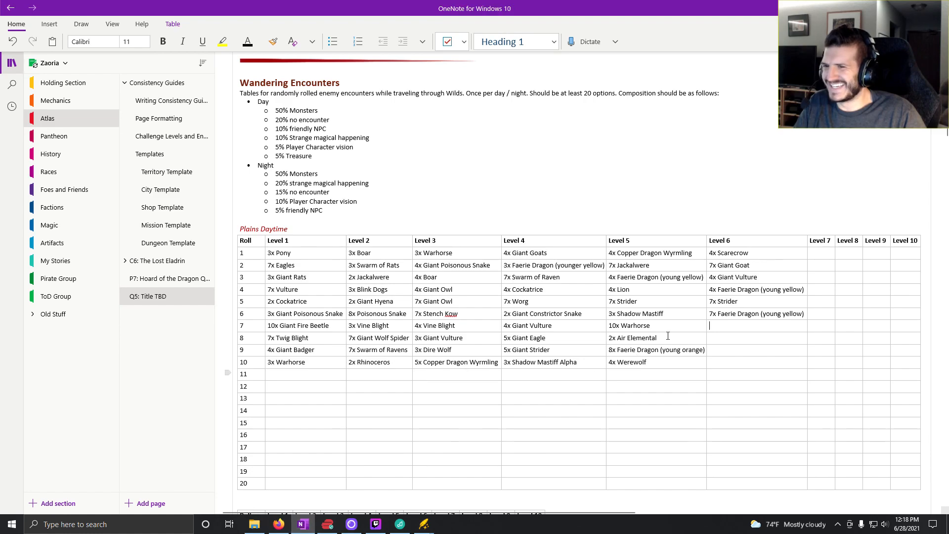
pyautogui.click(712, 327)
pyautogui.write('7x')
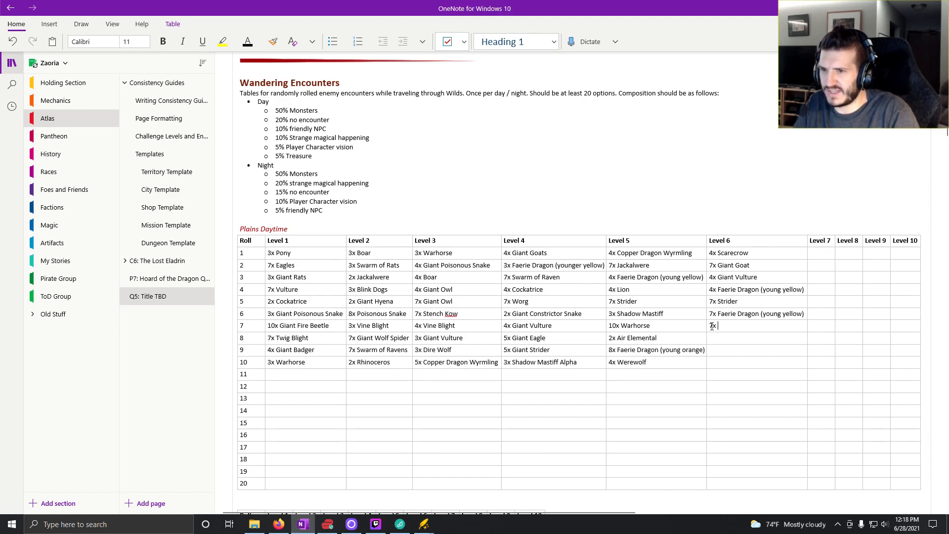
pyautogui.write(' Lions')
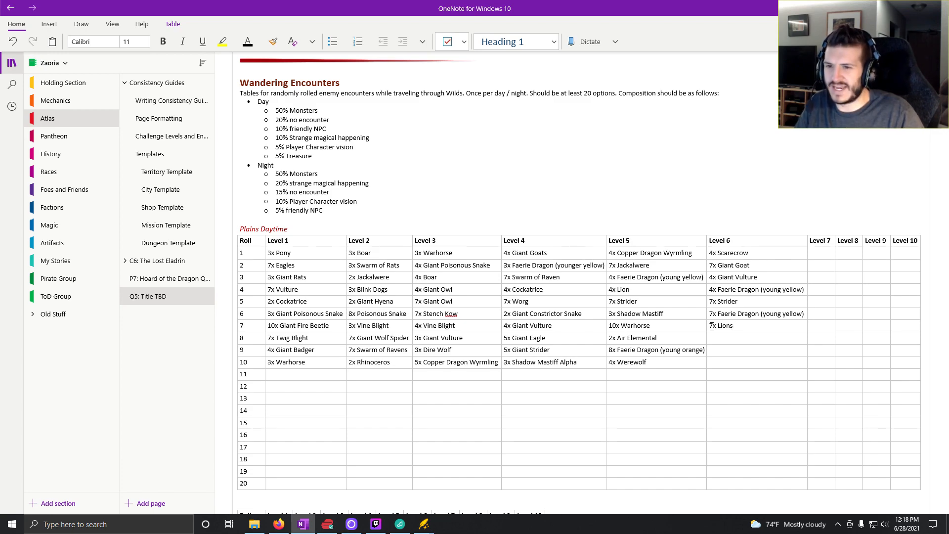
# - Generate a random hard encounter in Kobold Fight Club and raise the red Faerie Dragons to nine
pyautogui.click(280, 525)
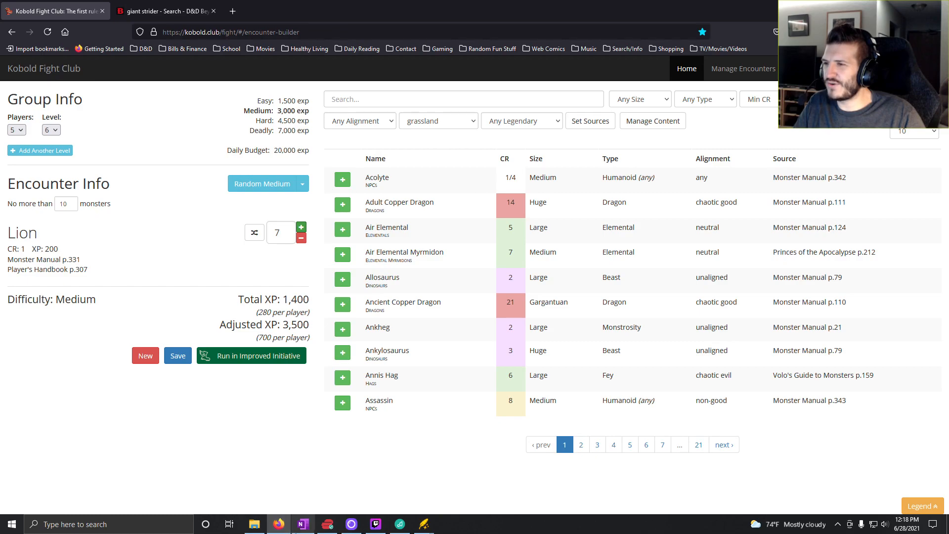
pyautogui.click(302, 524)
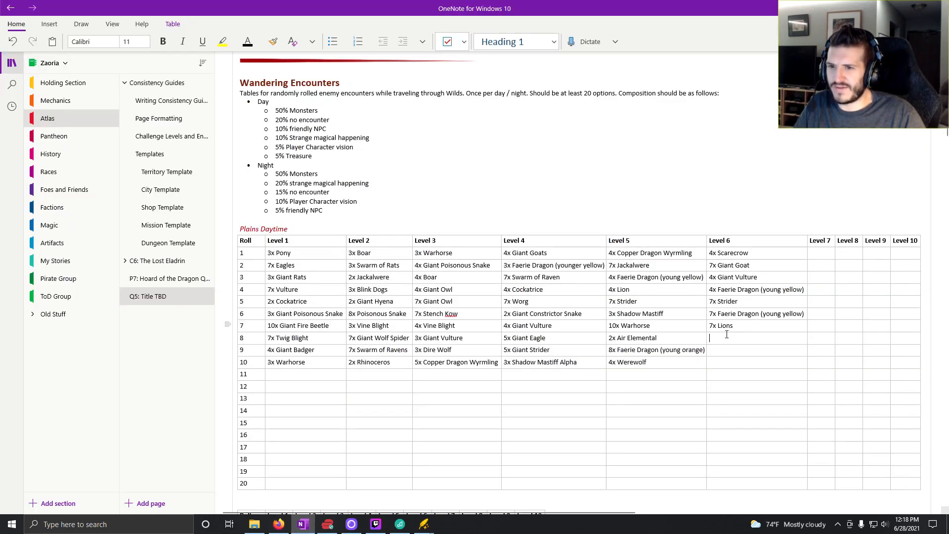
pyautogui.click(279, 524)
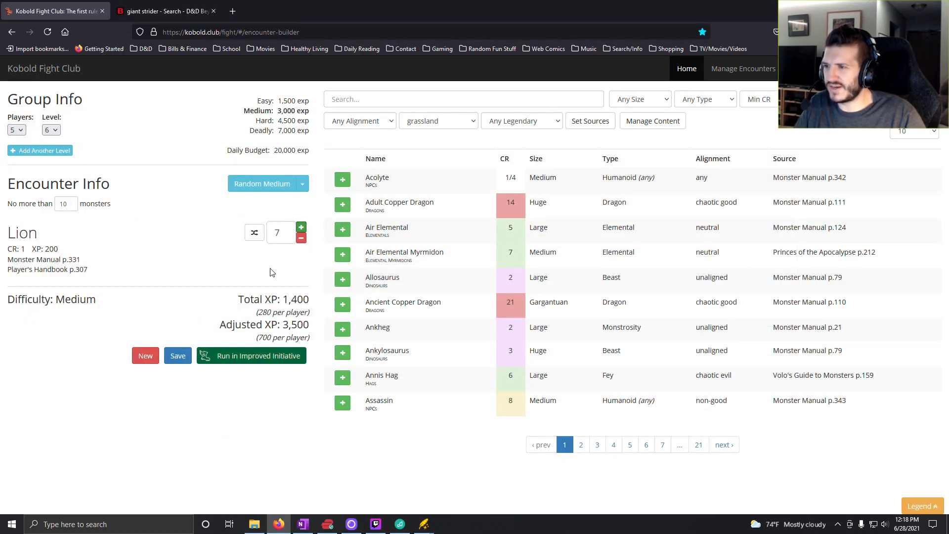
pyautogui.click(302, 183)
pyautogui.click(286, 229)
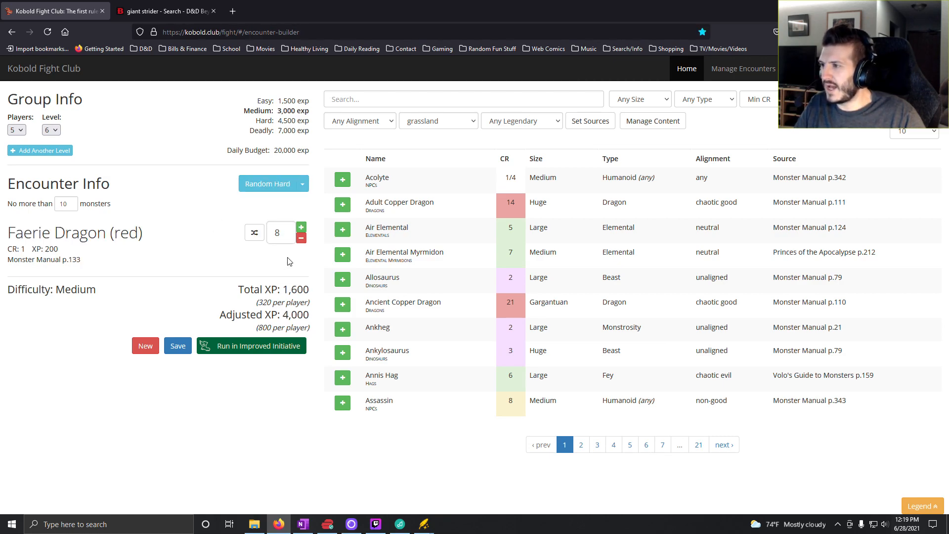
pyautogui.click(301, 227)
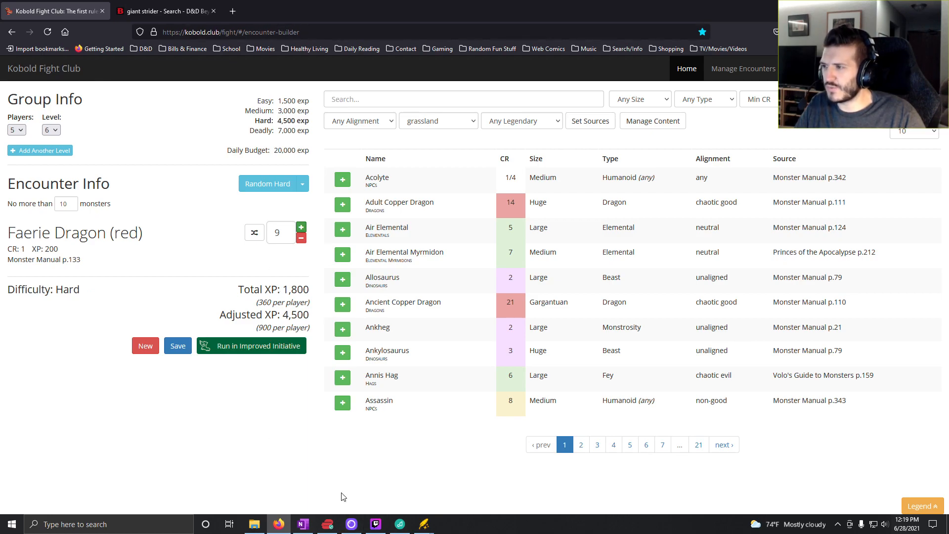
# - Switch to OneNote and enter "9x Faerie Dragon (young yellow)" for roll 8 in the Level 6 column
pyautogui.click(303, 524)
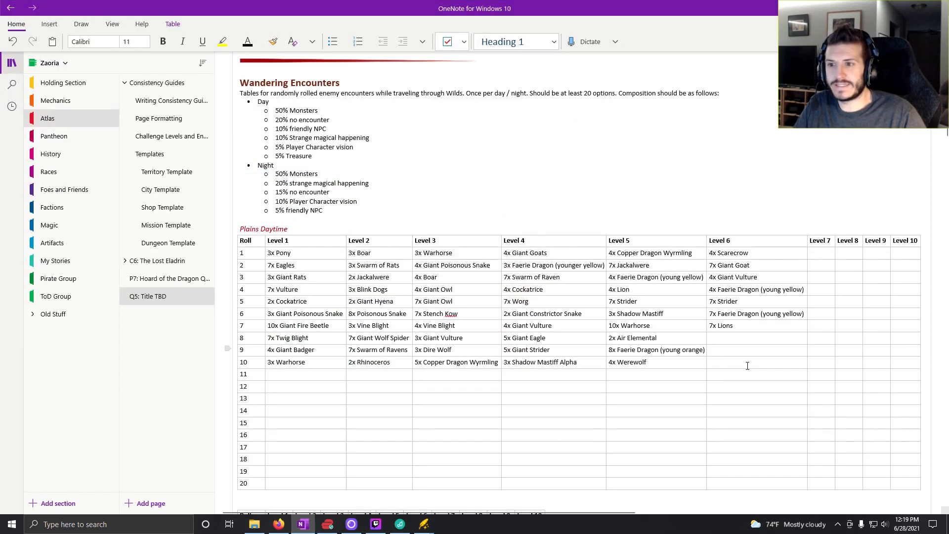
pyautogui.write('9x')
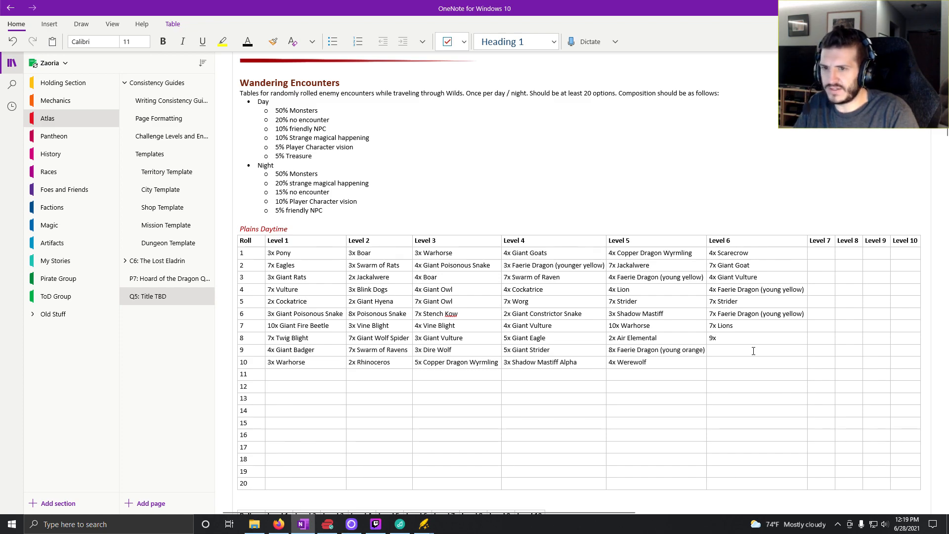
pyautogui.write(' Faerie')
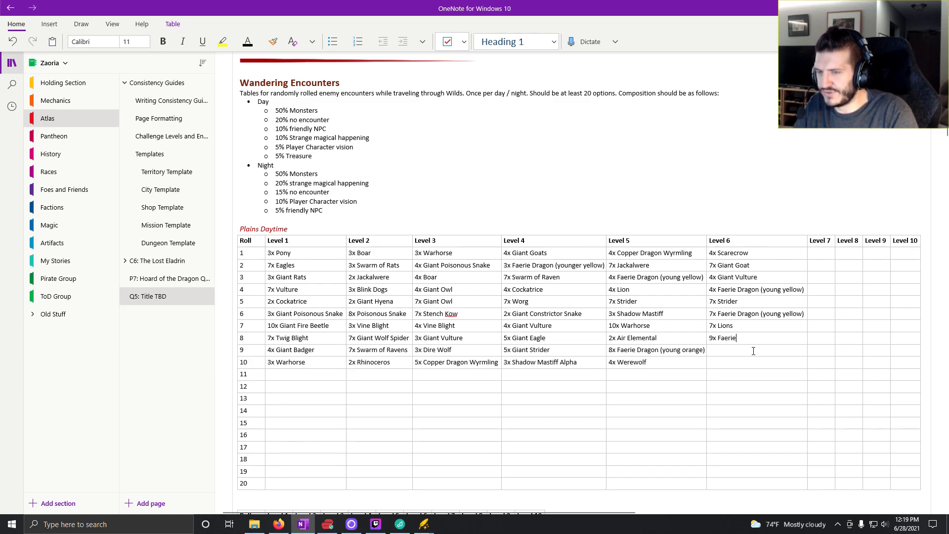
pyautogui.write(' Dragon')
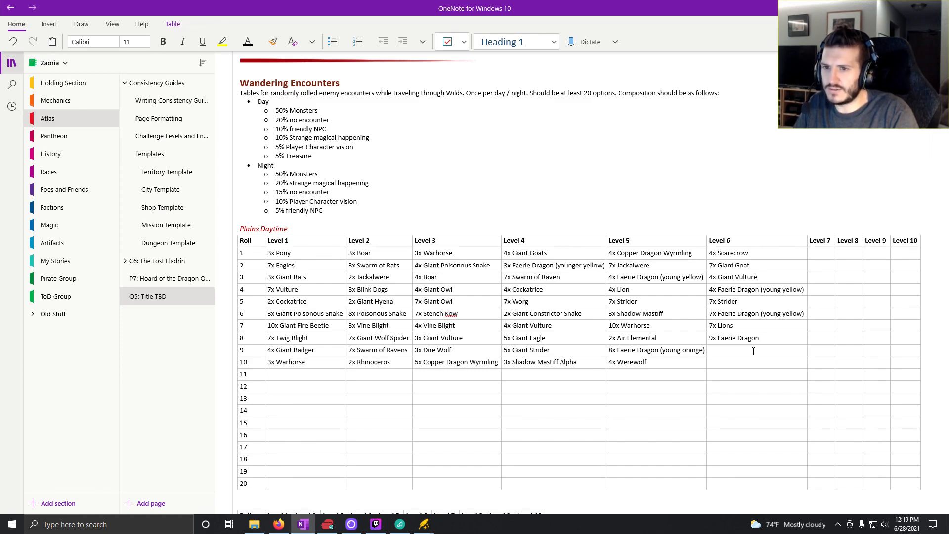
pyautogui.write(' (young y')
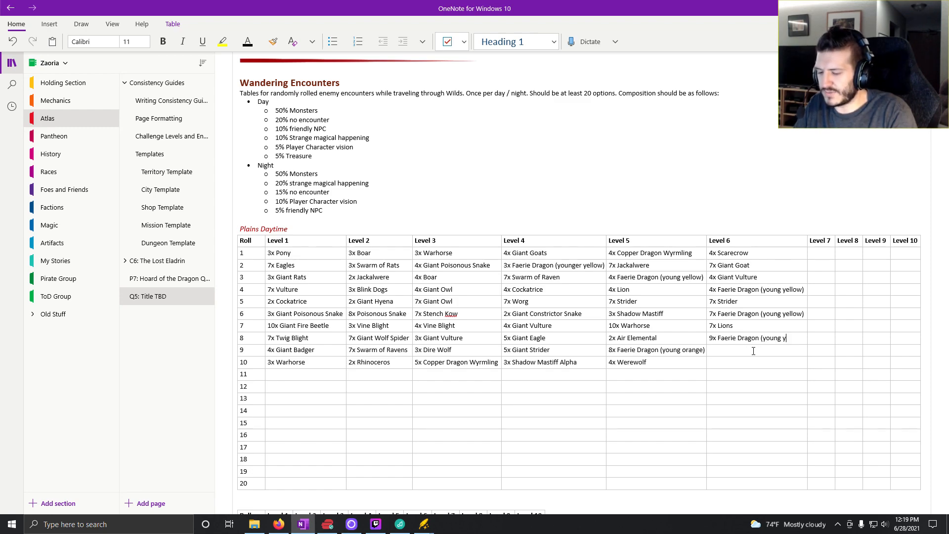
pyautogui.write('ellow')
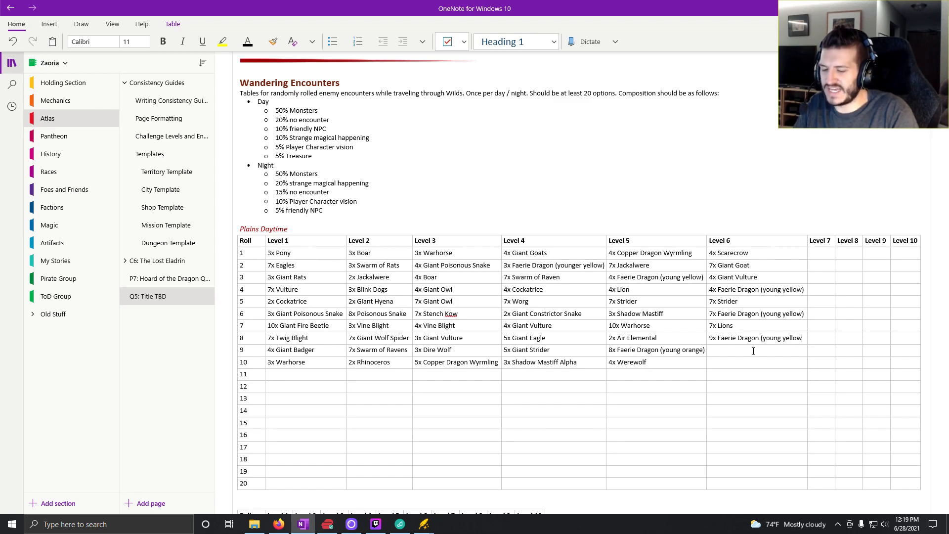
pyautogui.write(')')
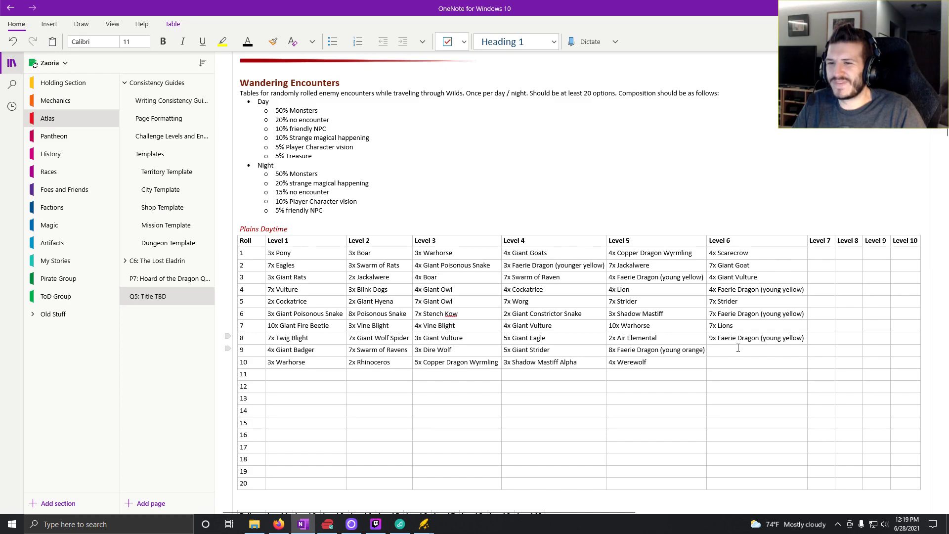
# - Generate another random hard encounter in Kobold Fight Club, remove the Hobgoblin Devastator and raise the Manticores to four
pyautogui.click(730, 351)
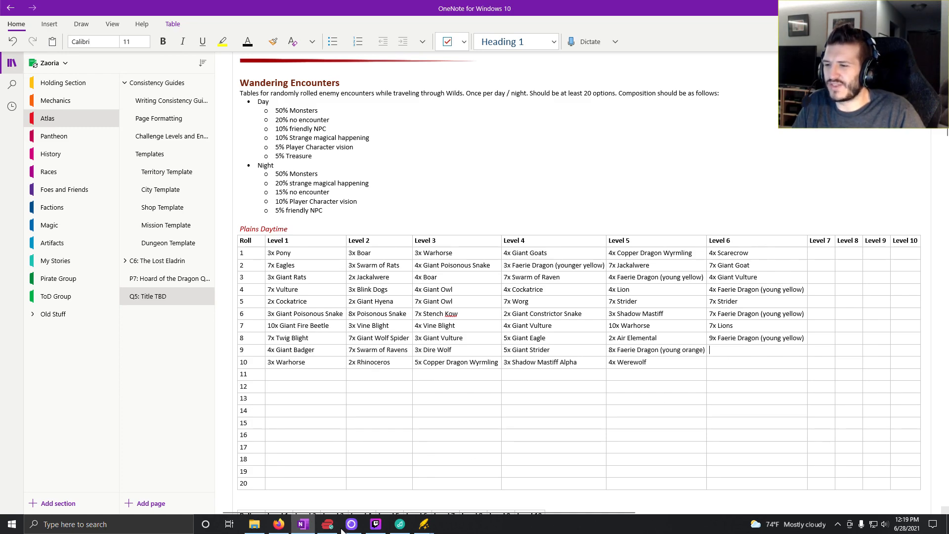
pyautogui.moveTo(273, 532)
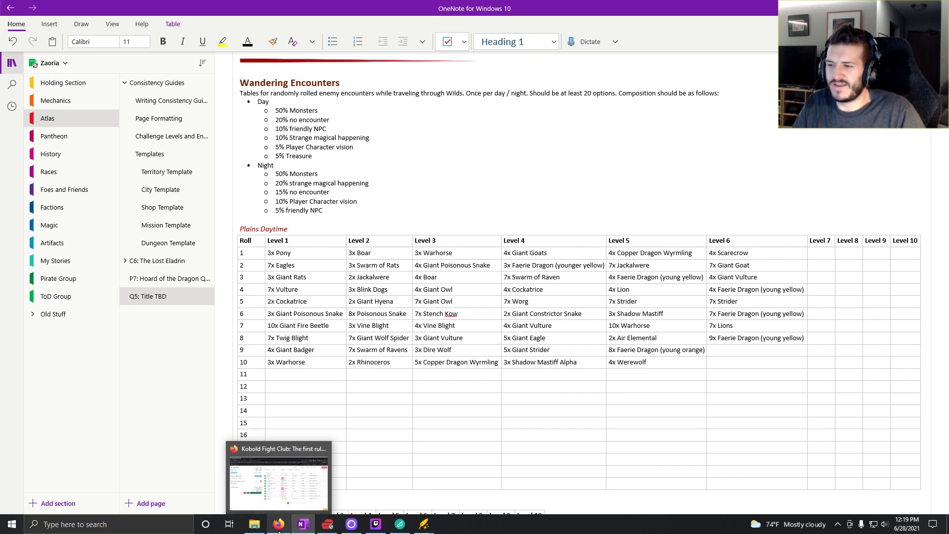
pyautogui.click(273, 532)
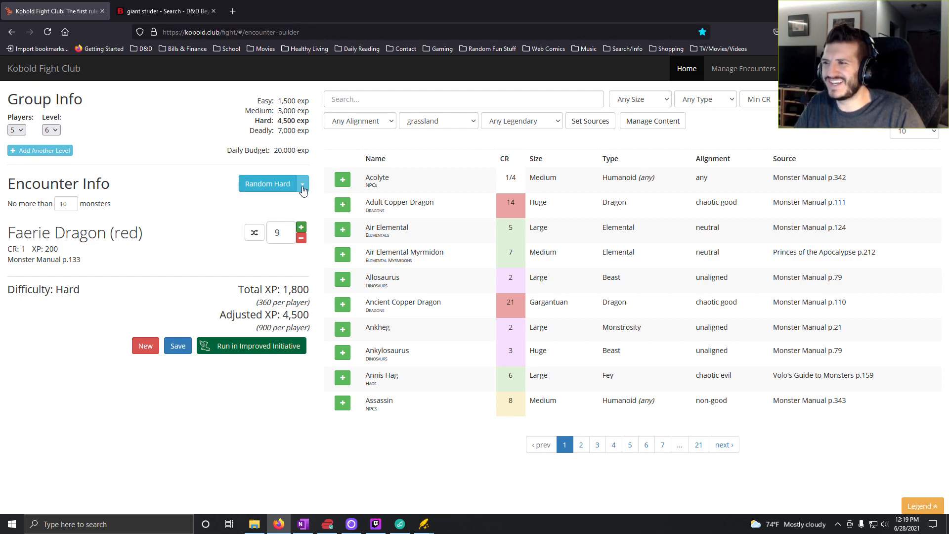
pyautogui.click(275, 189)
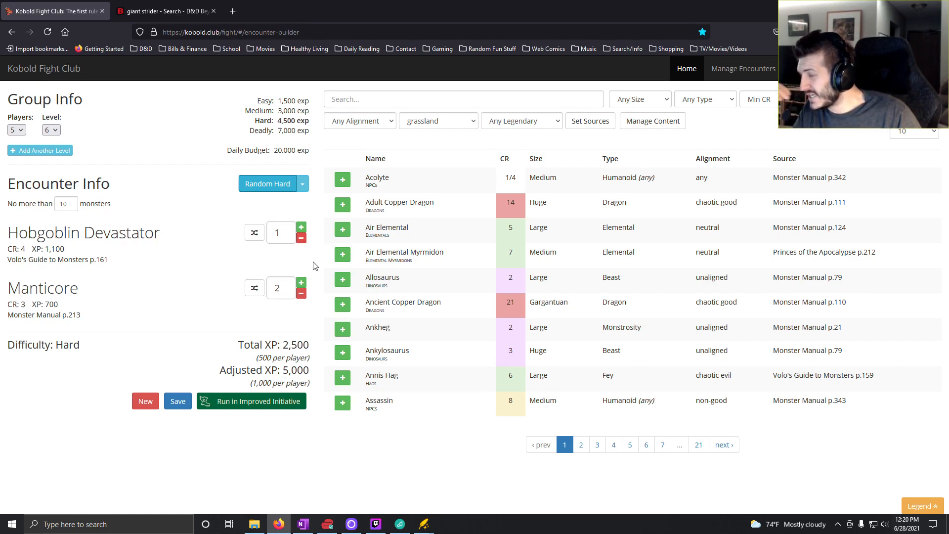
pyautogui.click(301, 238)
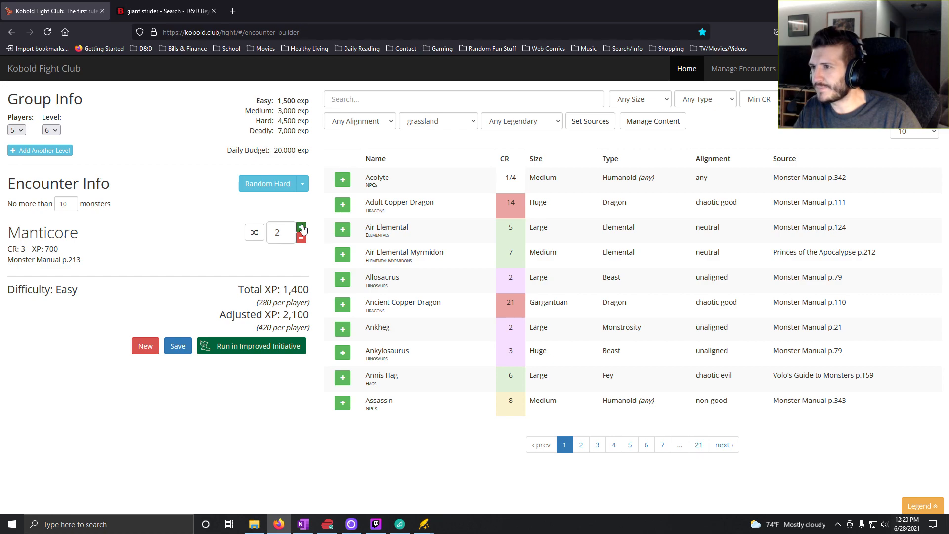
pyautogui.click(301, 228)
pyautogui.click(301, 228)
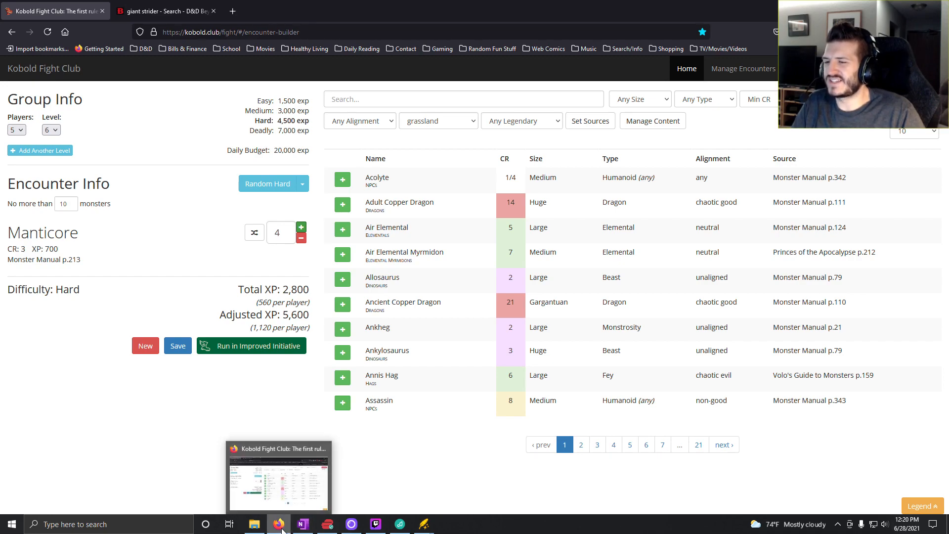
# - Switch to OneNote and enter "4x Manticore" for roll 9 in the Level 6 column of the Plains Daytime table
pyautogui.click(302, 529)
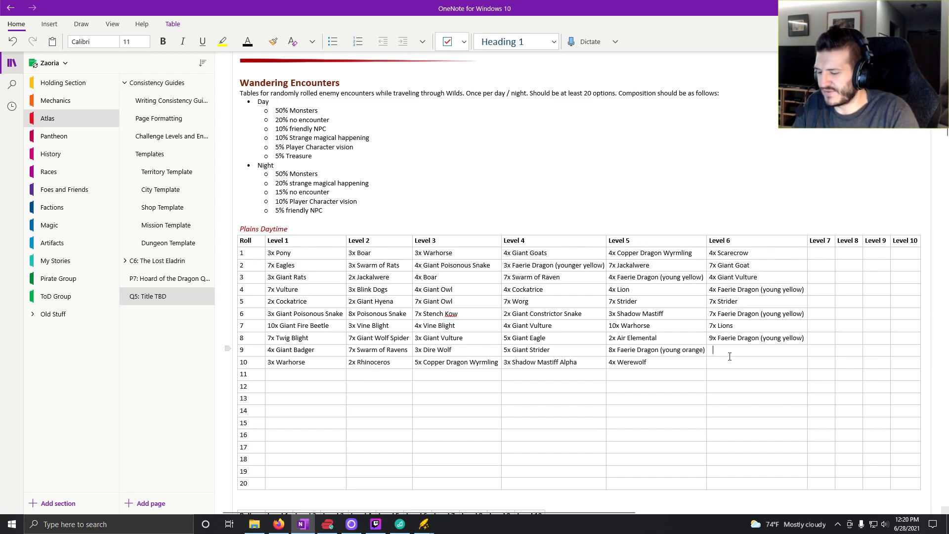
pyautogui.write('4x Man')
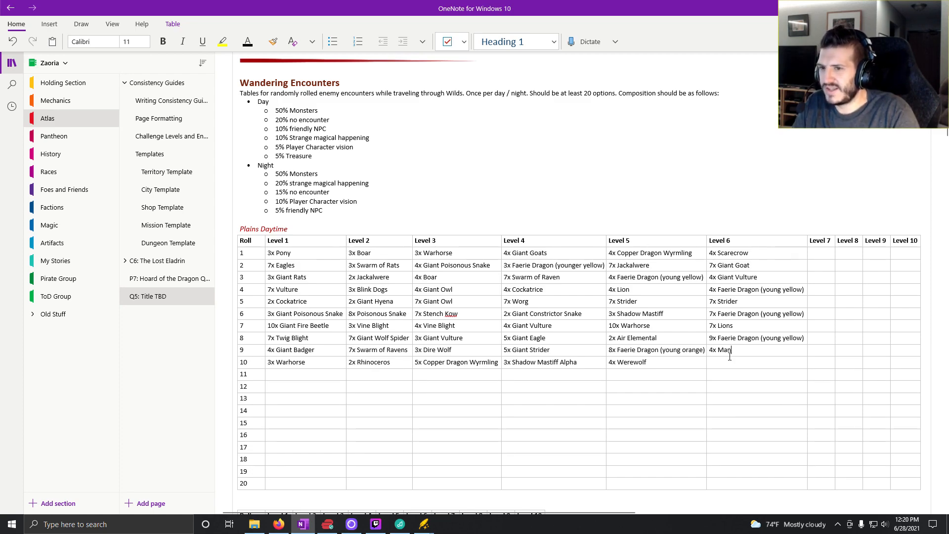
pyautogui.write('ticore')
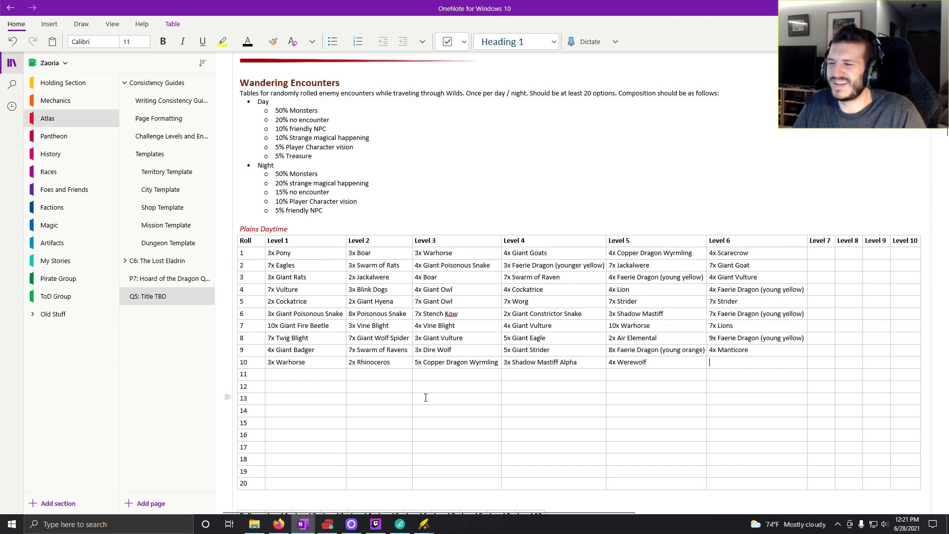
# - Generate a random deadly encounter in Kobold Fight Club, remove the Eternal Flame Priests and raise the Wereboars to four
pyautogui.click(280, 524)
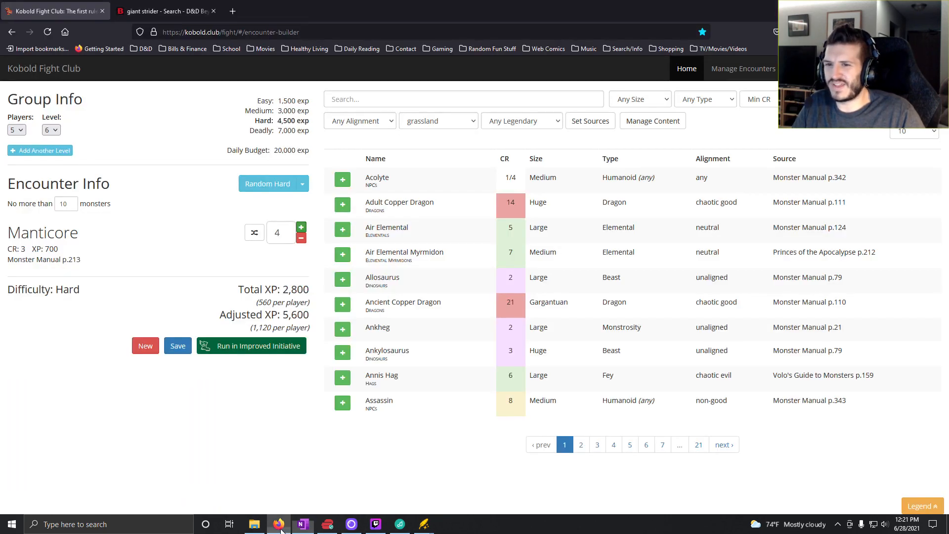
pyautogui.click(303, 184)
pyautogui.click(276, 242)
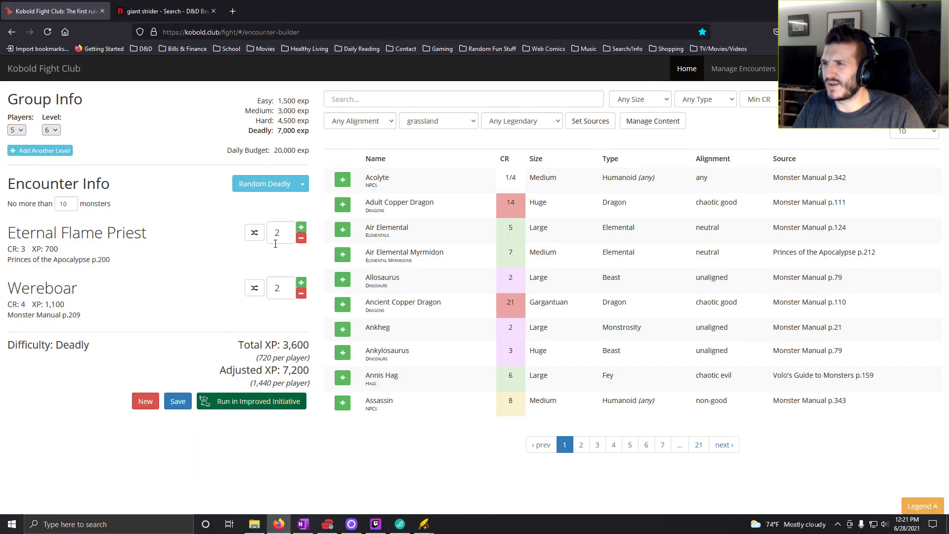
pyautogui.click(301, 238)
pyautogui.click(301, 238)
pyautogui.click(301, 229)
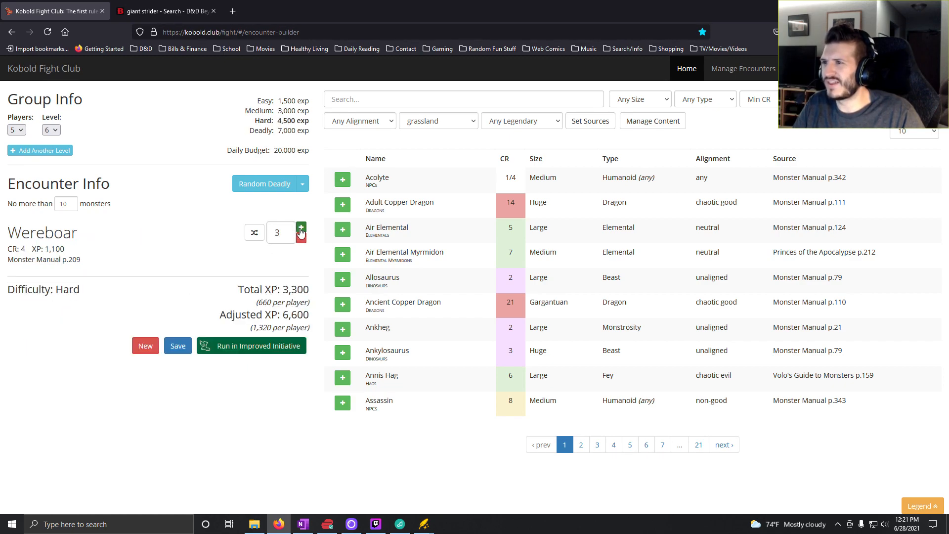
pyautogui.click(301, 229)
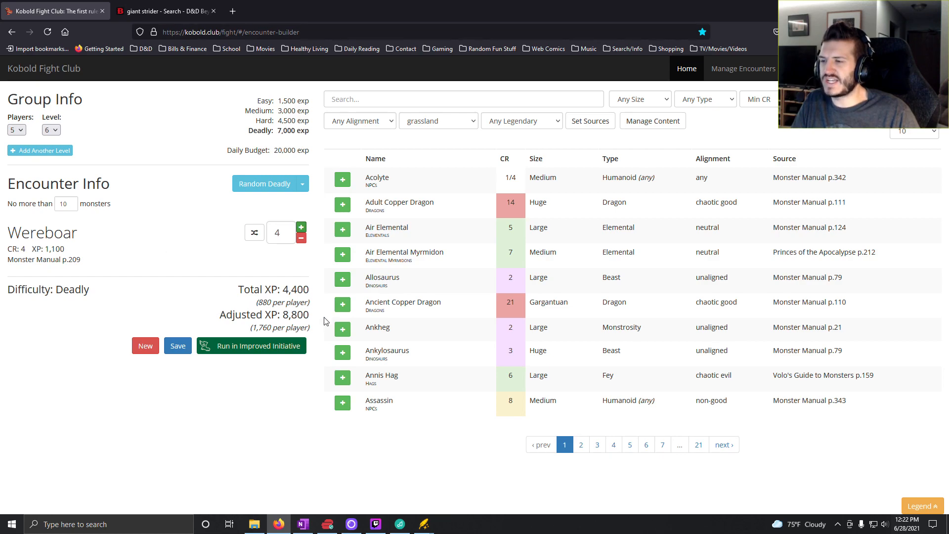
pyautogui.click(302, 229)
pyautogui.click(301, 239)
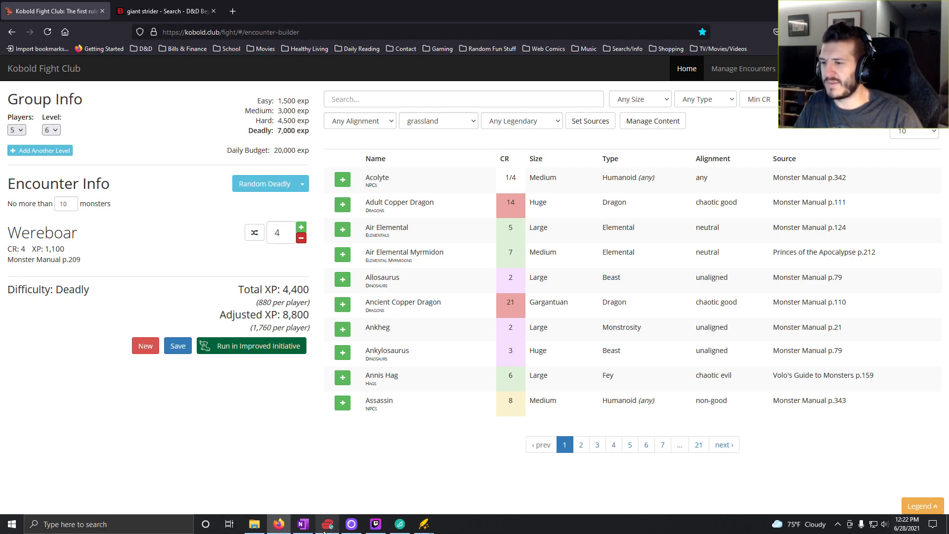
# - Switch to OneNote and enter "4x Wereboar" for roll 10 in the Level 6 column
pyautogui.moveTo(306, 530)
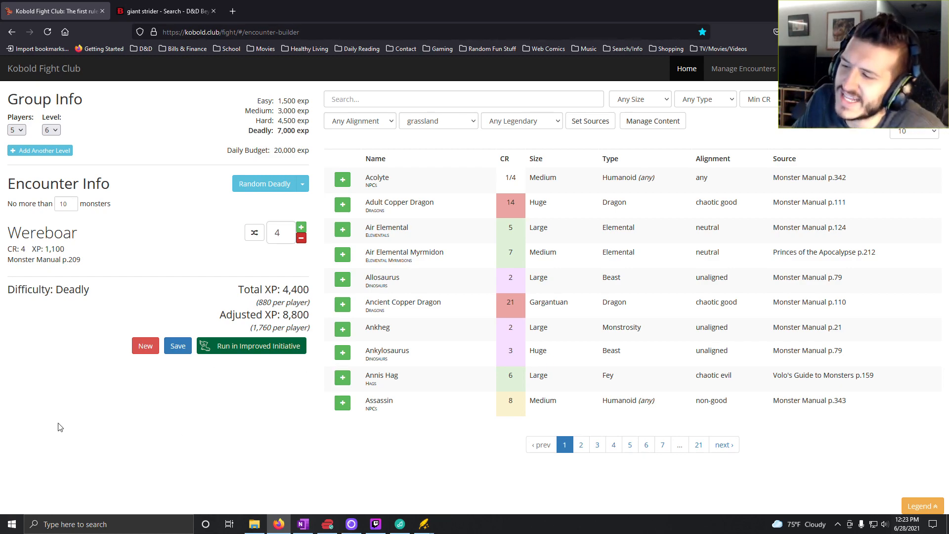
pyautogui.click(303, 524)
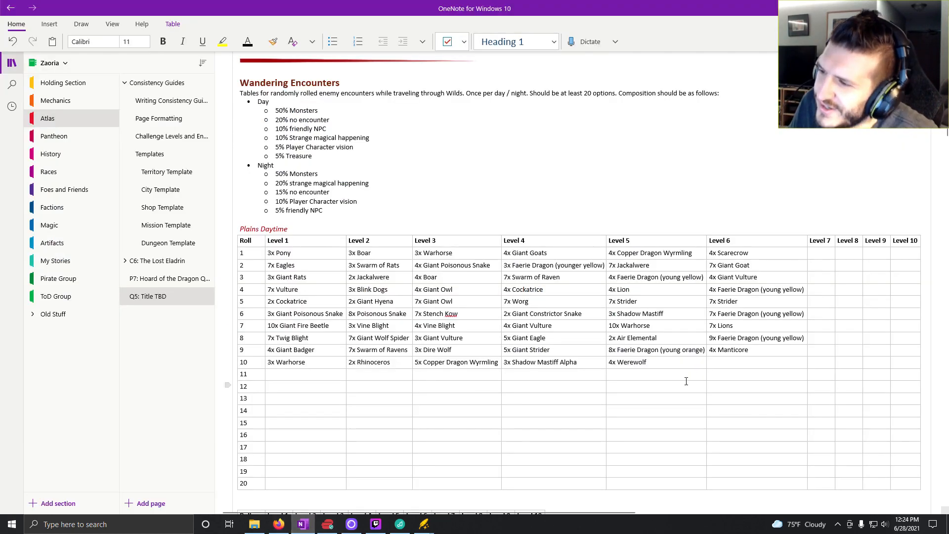
pyautogui.click(745, 365)
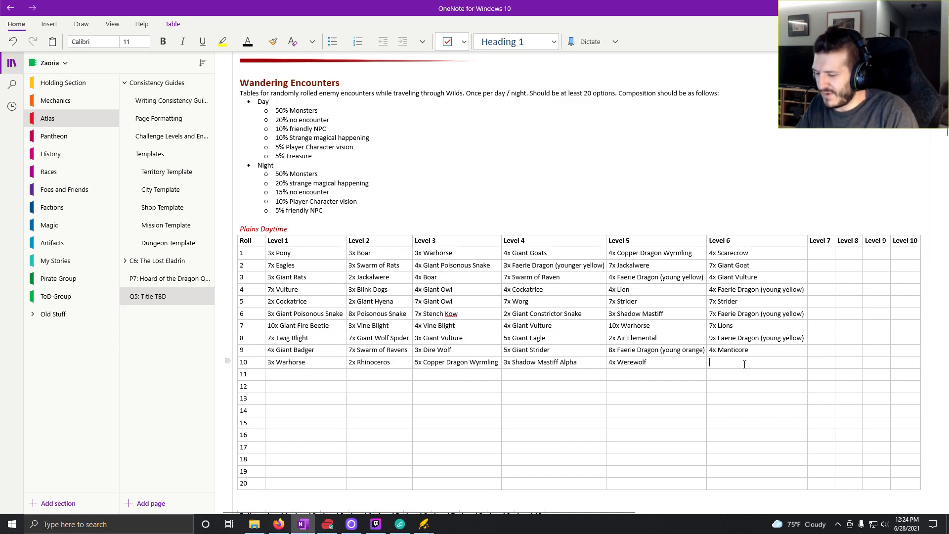
pyautogui.write('4x')
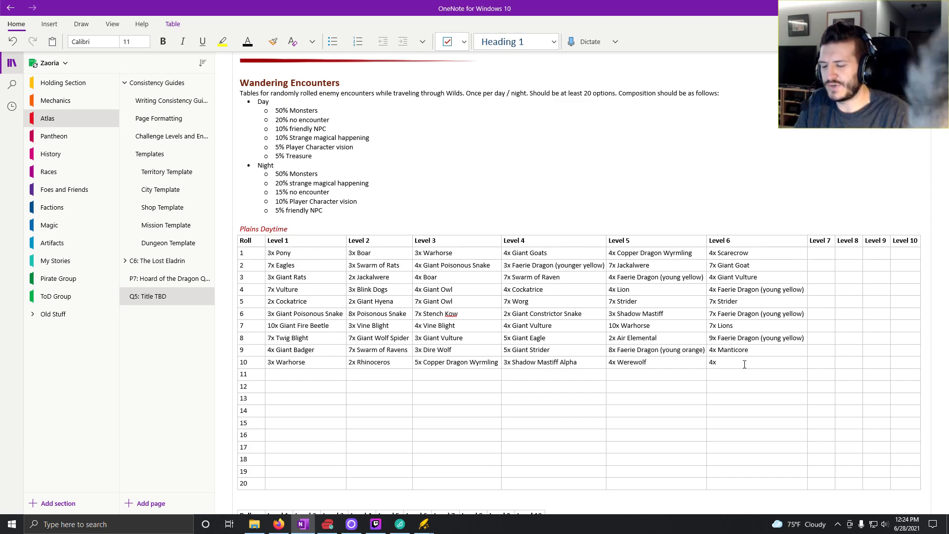
pyautogui.write('Wer')
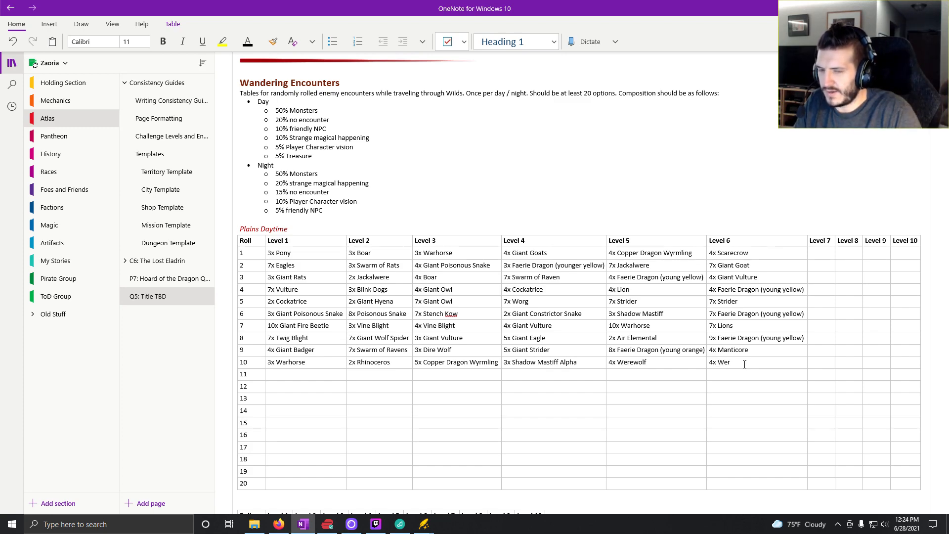
pyautogui.write('eboar')
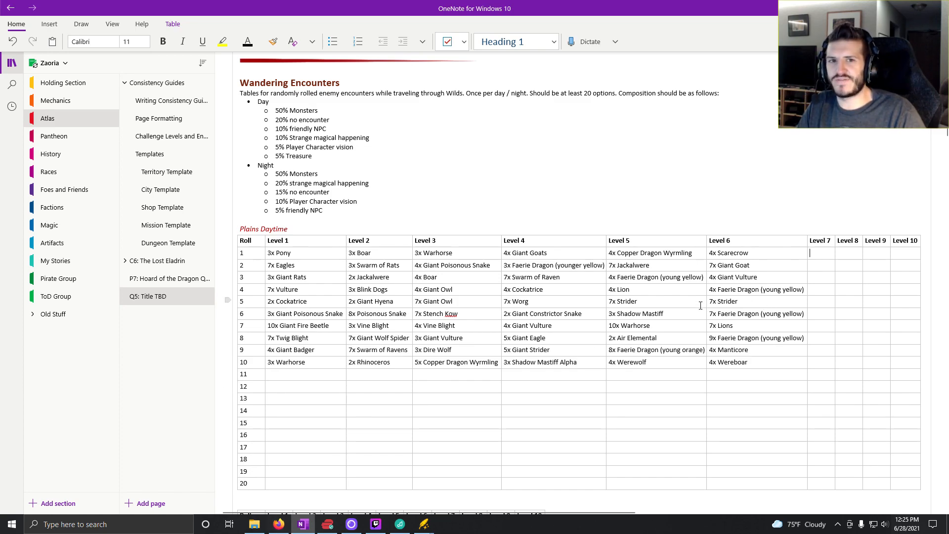
# - Switch to Kobold Fight Club and set the group level to 7
pyautogui.moveTo(329, 525)
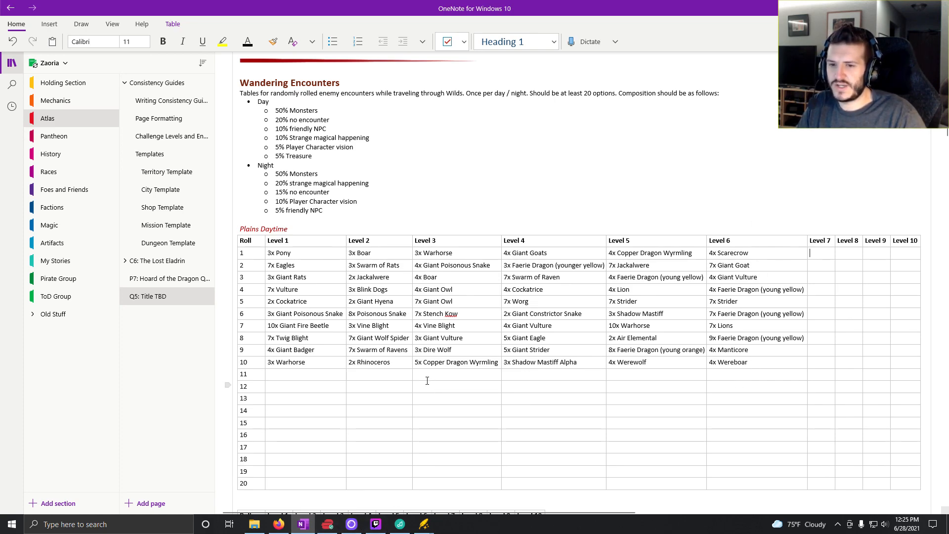
pyautogui.click(278, 524)
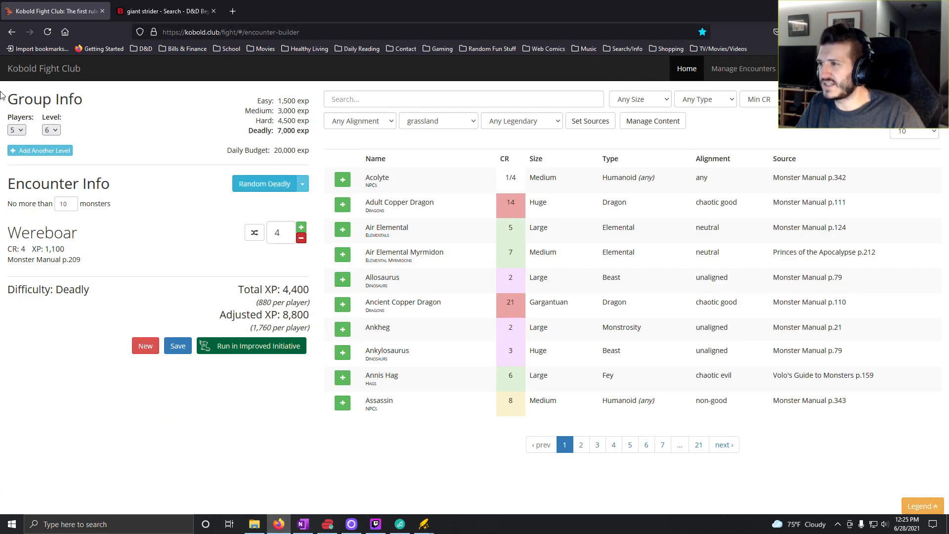
pyautogui.click(52, 130)
pyautogui.click(52, 219)
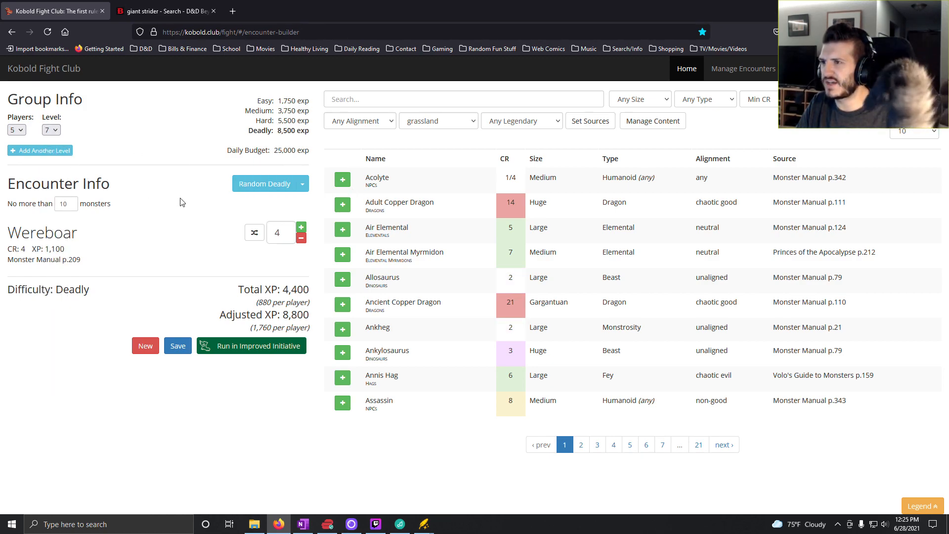
# - Generate a random easy encounter, keep only the Giant Hyena by removing the other two monsters, and raise its count to five
pyautogui.click(304, 184)
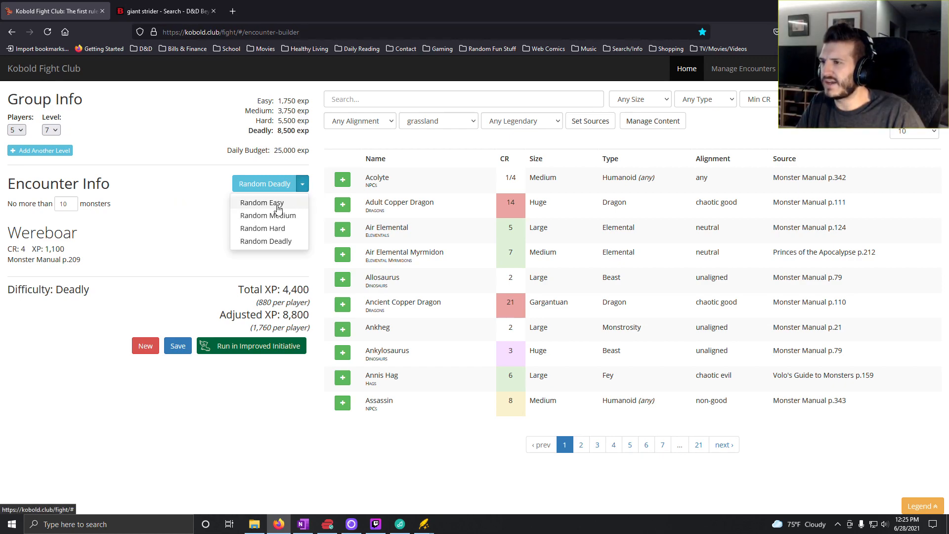
pyautogui.click(285, 204)
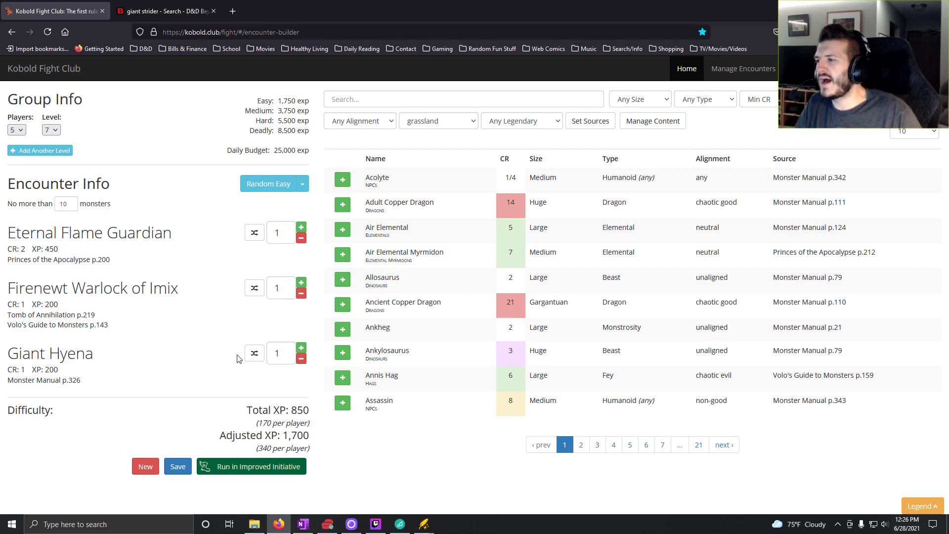
pyautogui.click(301, 293)
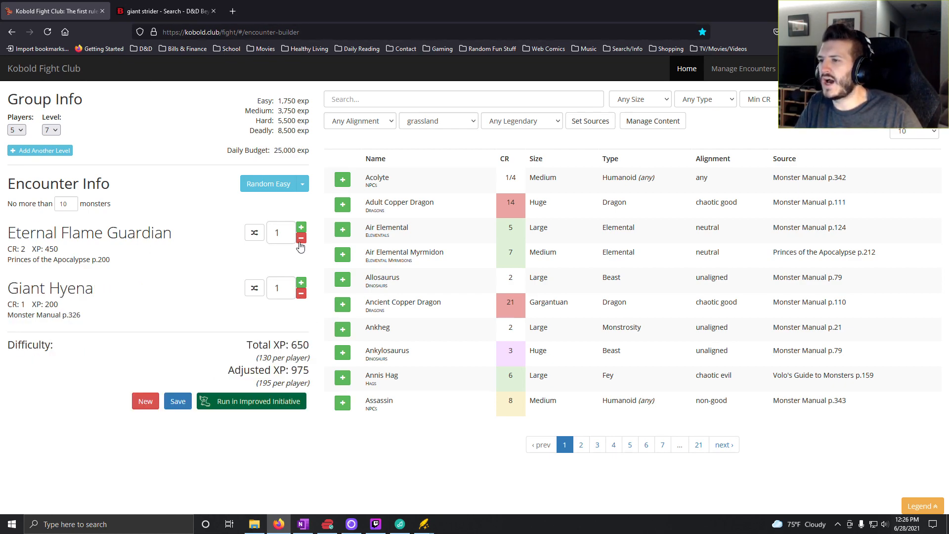
pyautogui.click(301, 238)
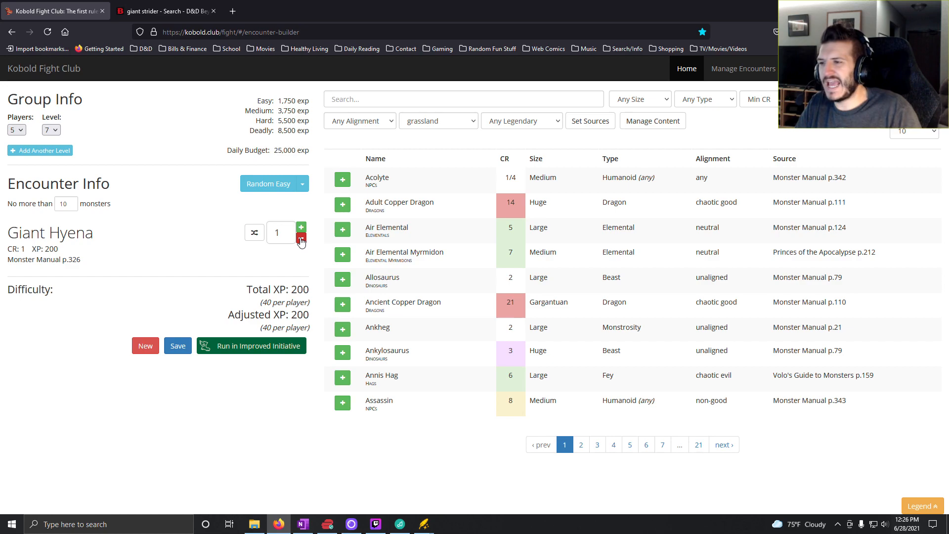
pyautogui.click(301, 229)
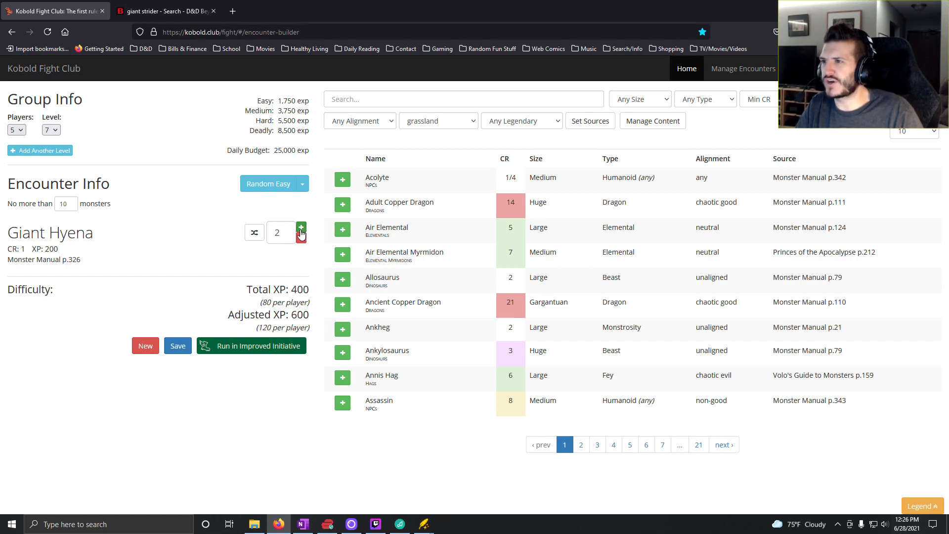
pyautogui.click(301, 230)
pyautogui.click(302, 229)
pyautogui.click(301, 228)
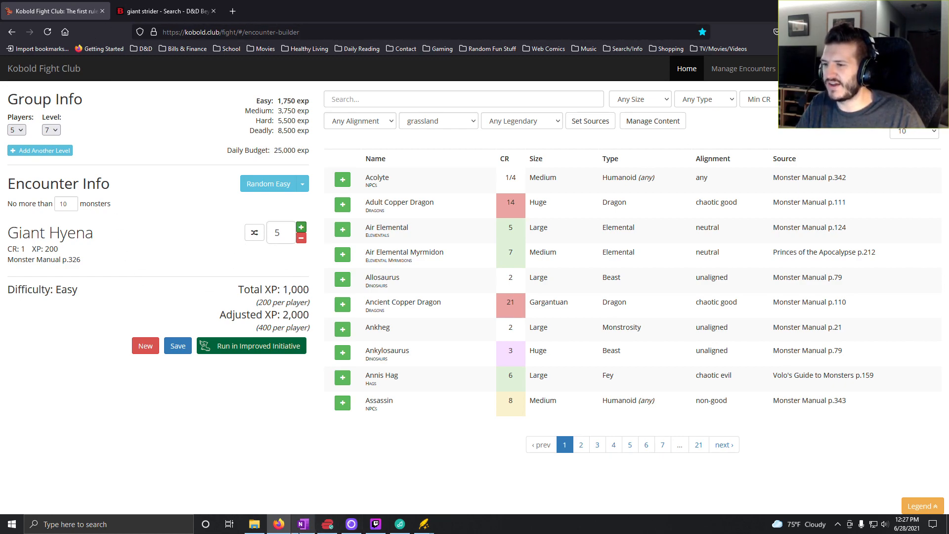
# - Switch to OneNote and enter "5x Giant Hyena" for roll 1 in the Level 7 column of the Plains Daytime table
pyautogui.moveTo(298, 531)
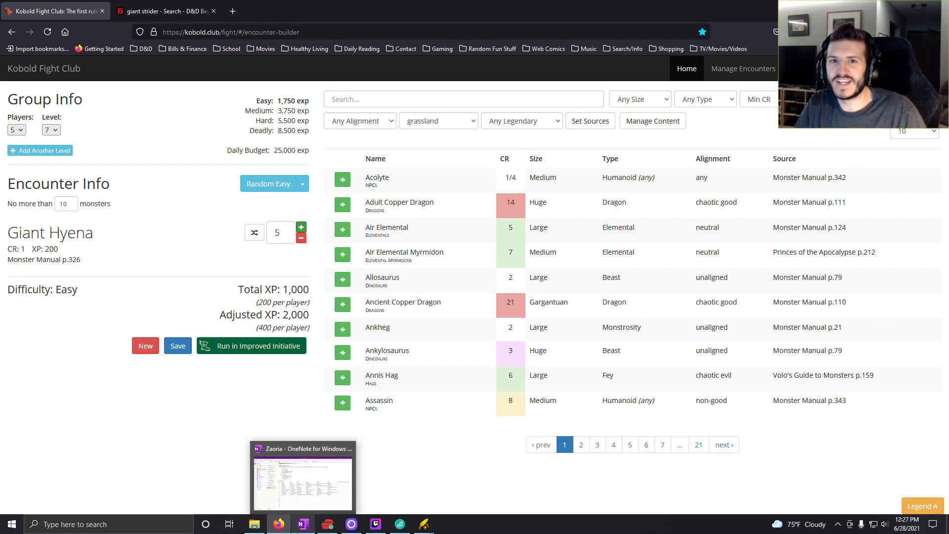
pyautogui.click(303, 526)
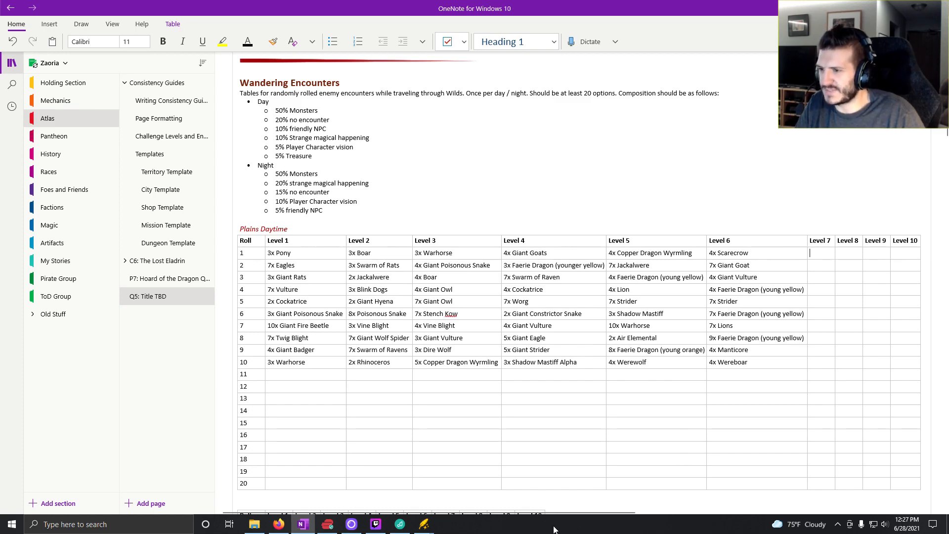
pyautogui.click(280, 525)
pyautogui.click(302, 525)
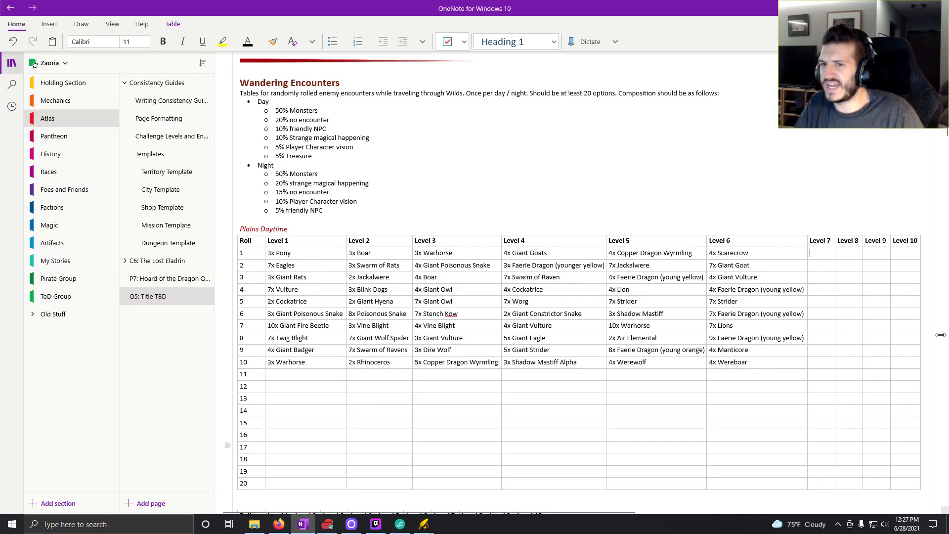
pyautogui.write('5x')
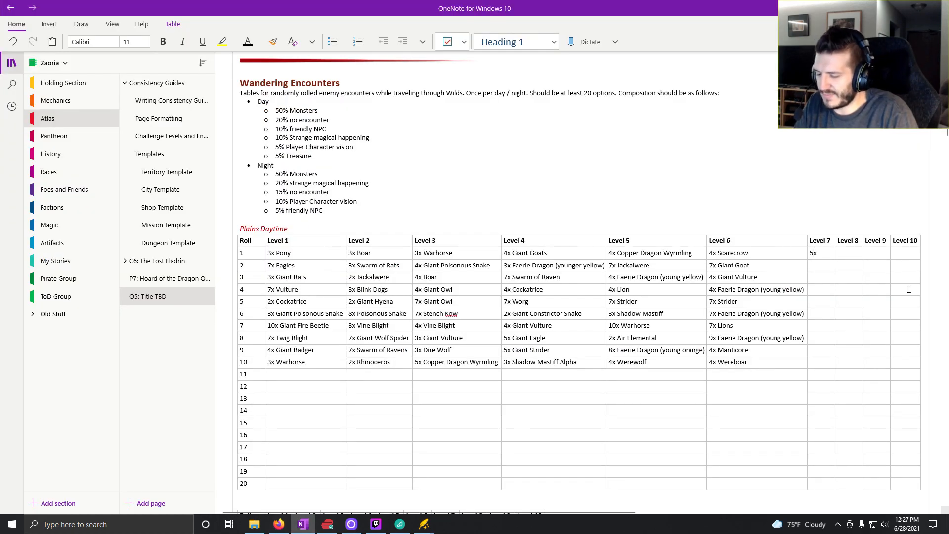
pyautogui.write(' Giant Hyena')
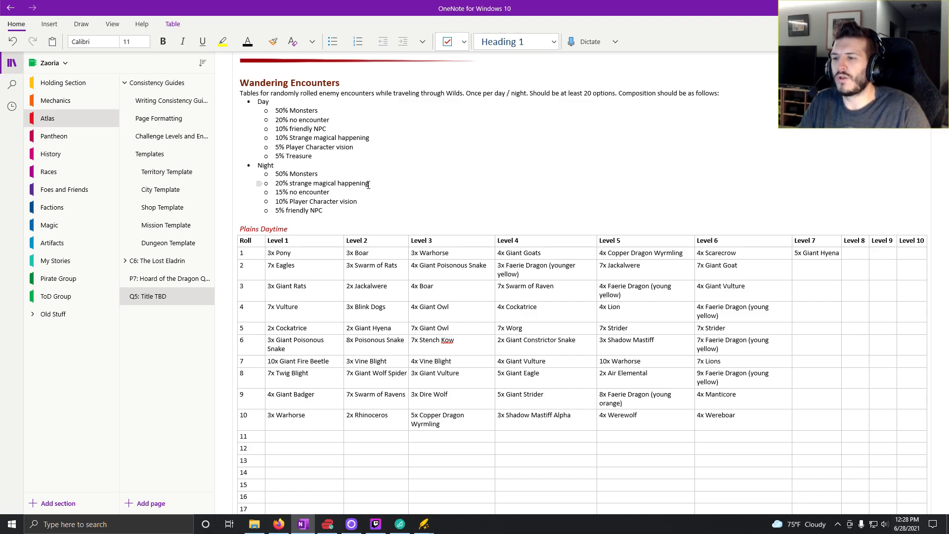
pyautogui.press('Down')
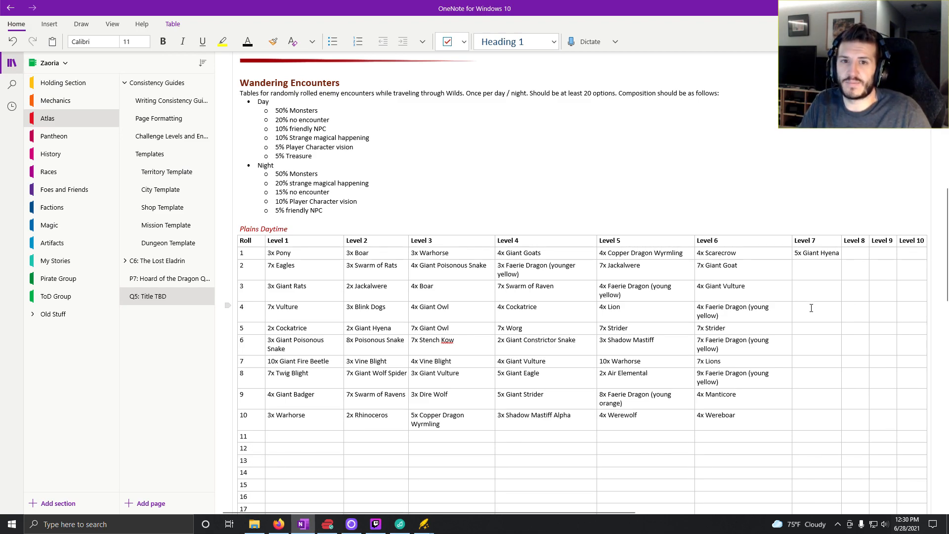
pyautogui.press('Down')
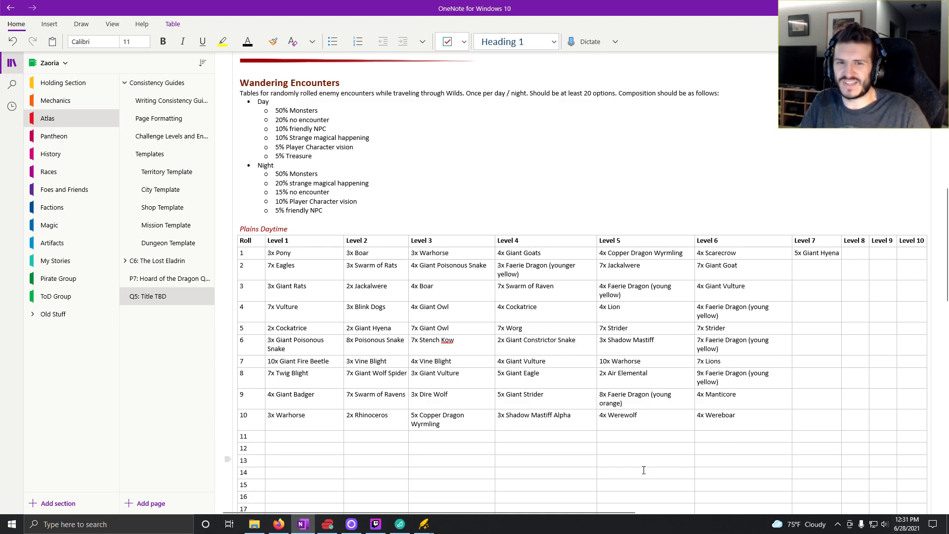
# - Generate another random easy encounter in Kobold Fight Club, remove the Goblin Boss and Lizardfolk Shaman, and raise the Giant Spiders to five
pyautogui.click(279, 528)
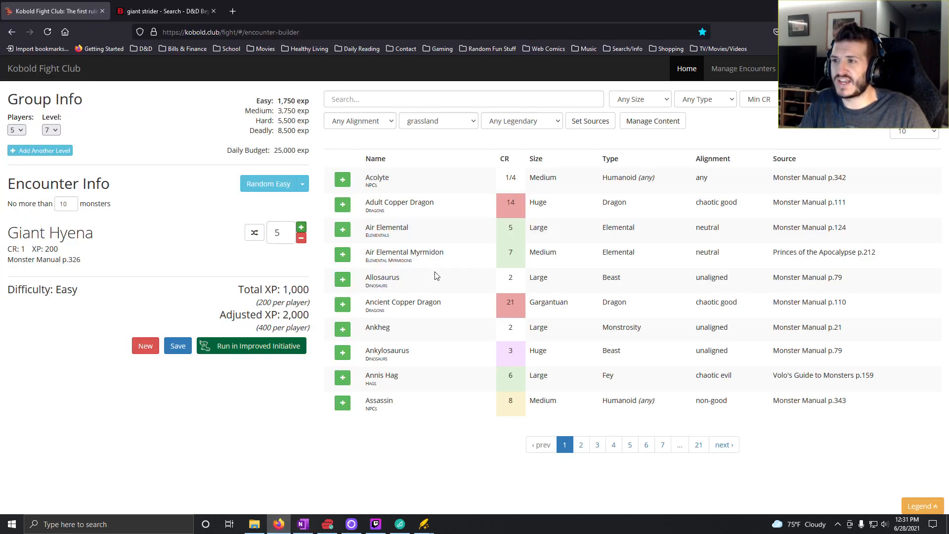
pyautogui.click(280, 190)
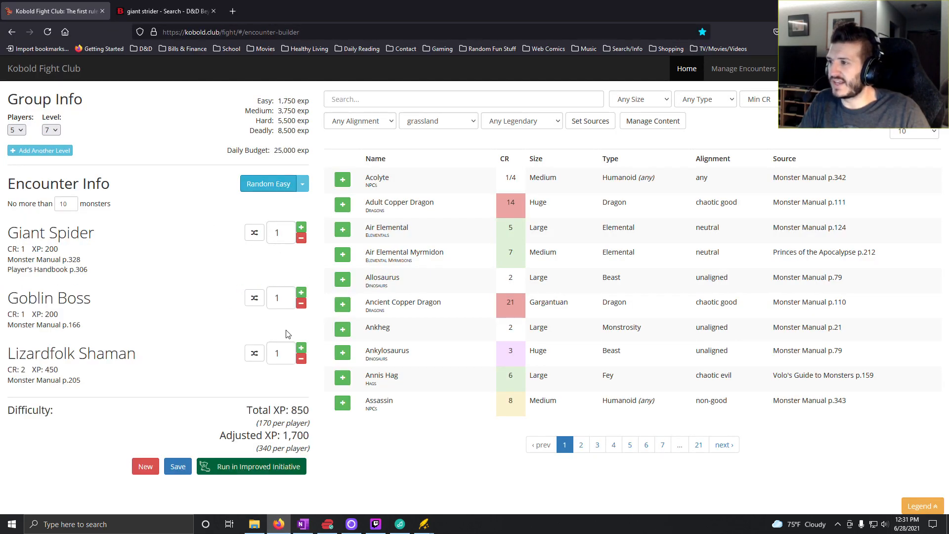
pyautogui.click(301, 303)
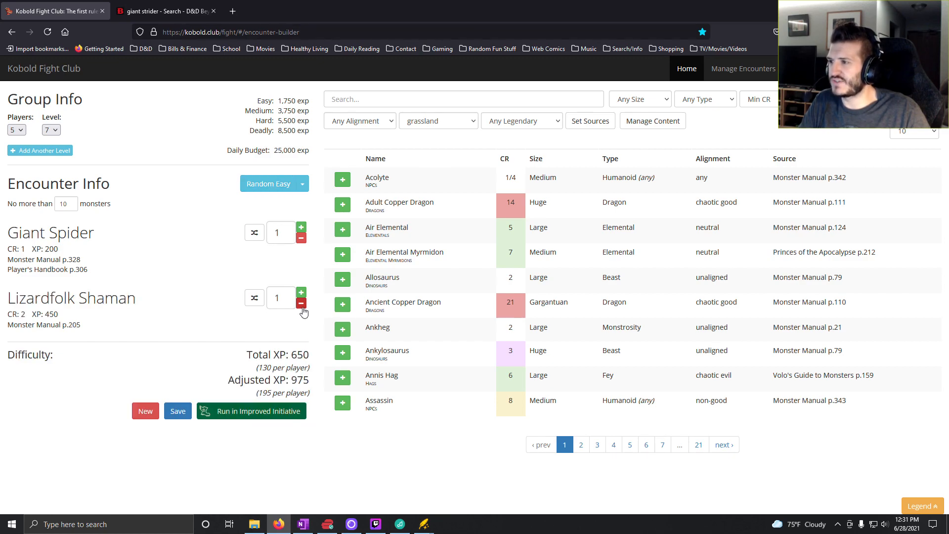
pyautogui.click(301, 303)
pyautogui.click(301, 228)
pyautogui.click(301, 228)
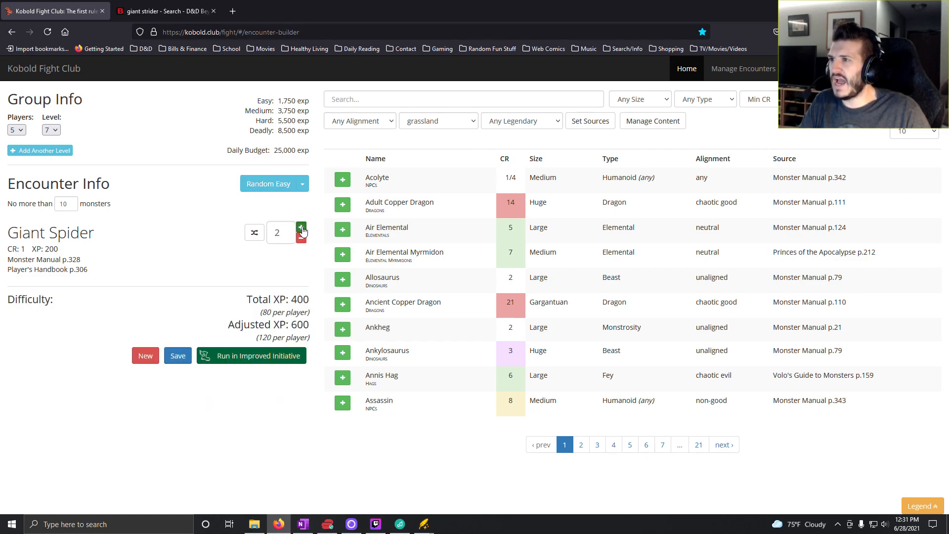
pyautogui.click(301, 228)
pyautogui.click(301, 228)
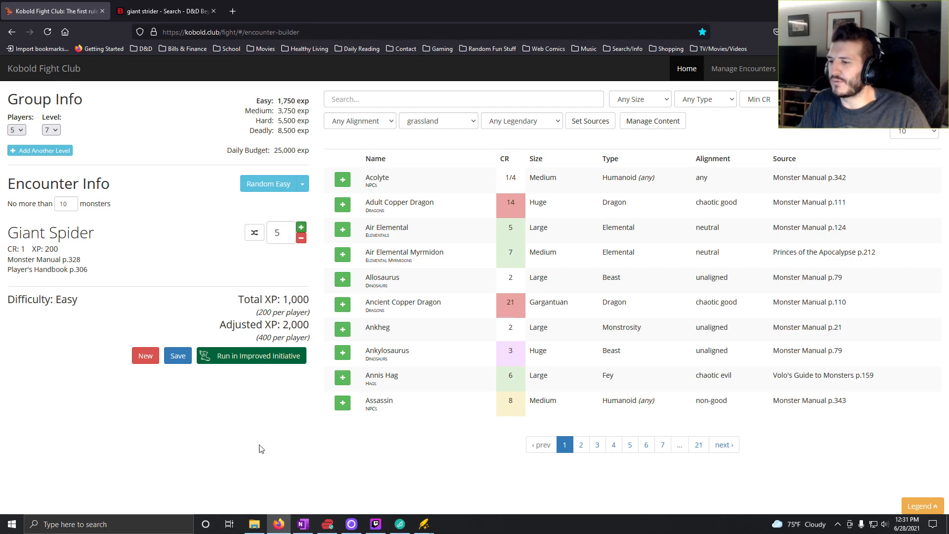
# - Switch to OneNote and enter "5x Giant Spider" for roll 2 in the Level 7 column of the Plains Daytime table
pyautogui.click(303, 524)
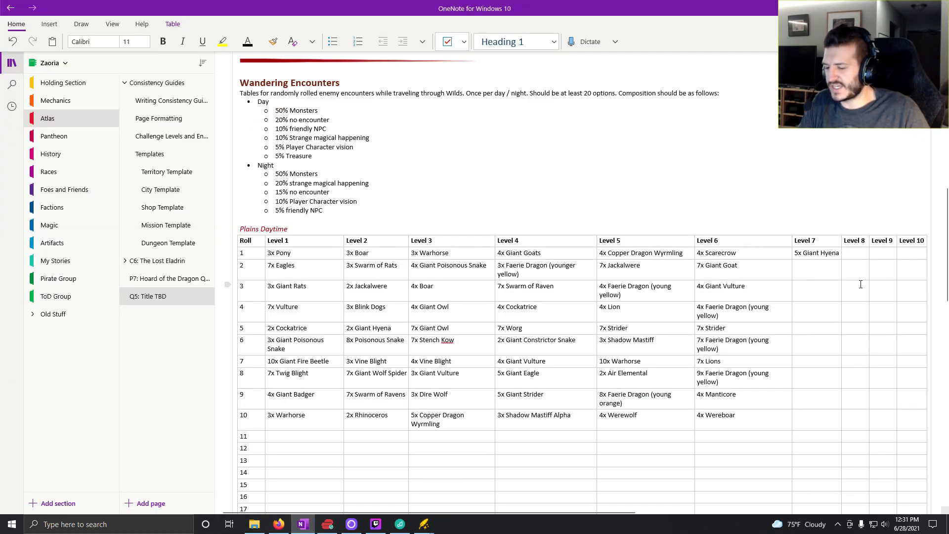
pyautogui.write('5x')
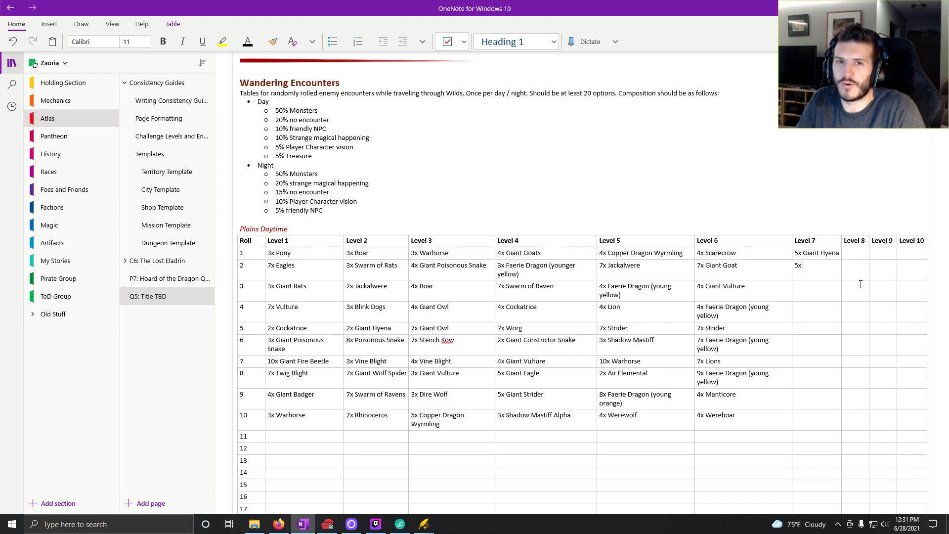
pyautogui.write('Giant Sppide')
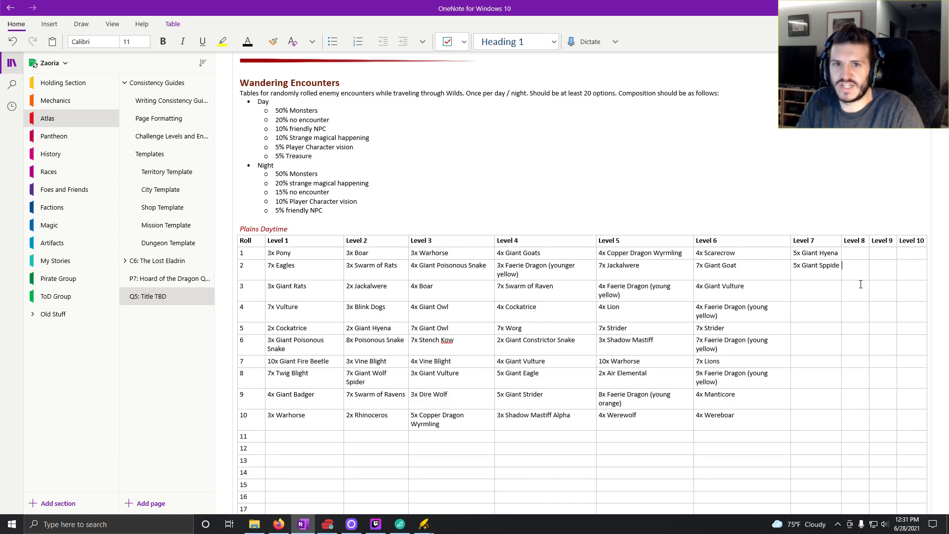
pyautogui.press('BackSpace')
pyautogui.write('r')
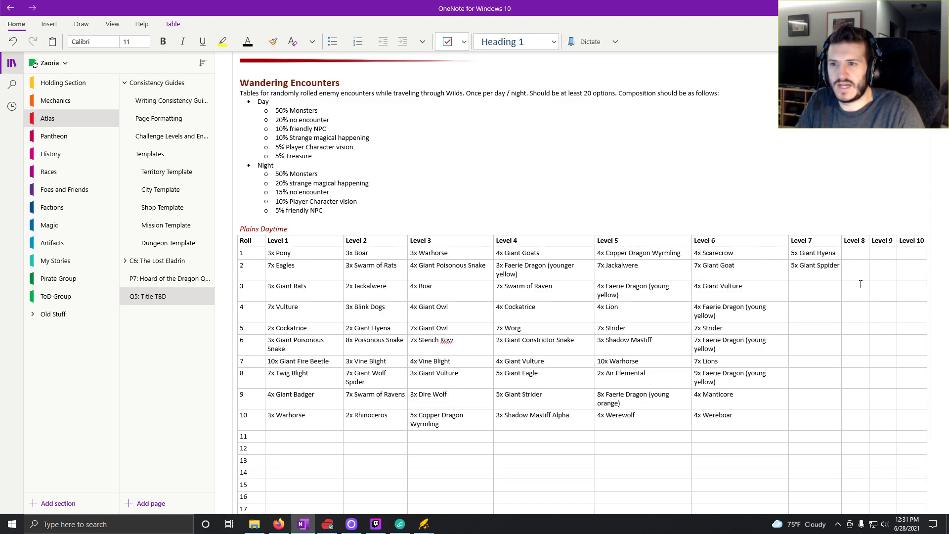
pyautogui.press('BackSpace')
pyautogui.press('BackSpace')
pyautogui.press('BackSpace')
pyautogui.press('BackSpace')
pyautogui.press('BackSpace')
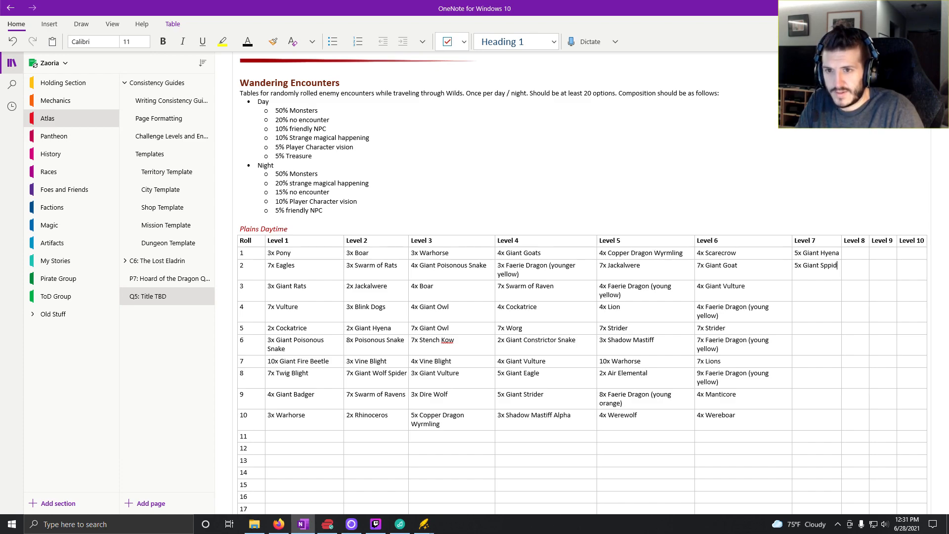
pyautogui.write('ider')
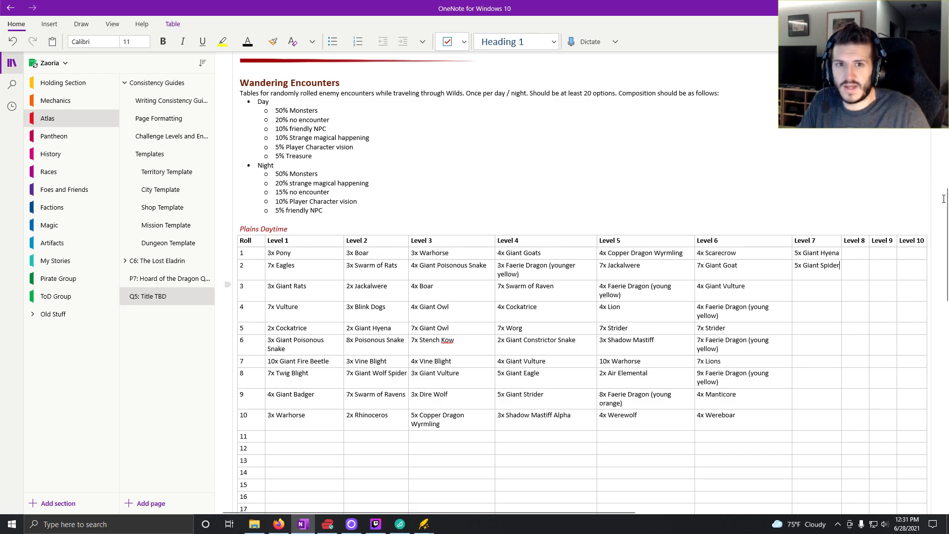
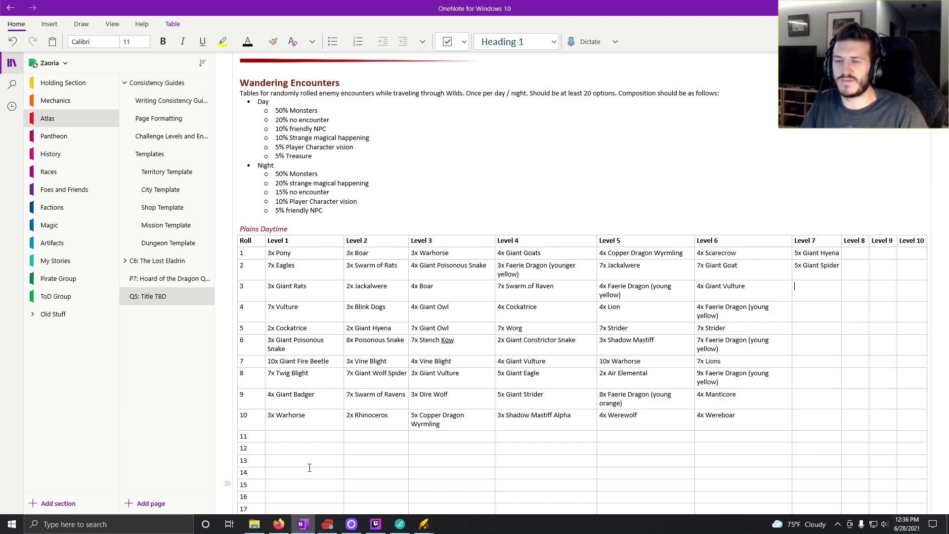
# - Switch to Kobold Fight Club, generate a random easy encounter, remove the Ghoul and Warhorses, and raise the Giant Striders to five
pyautogui.moveTo(285, 530)
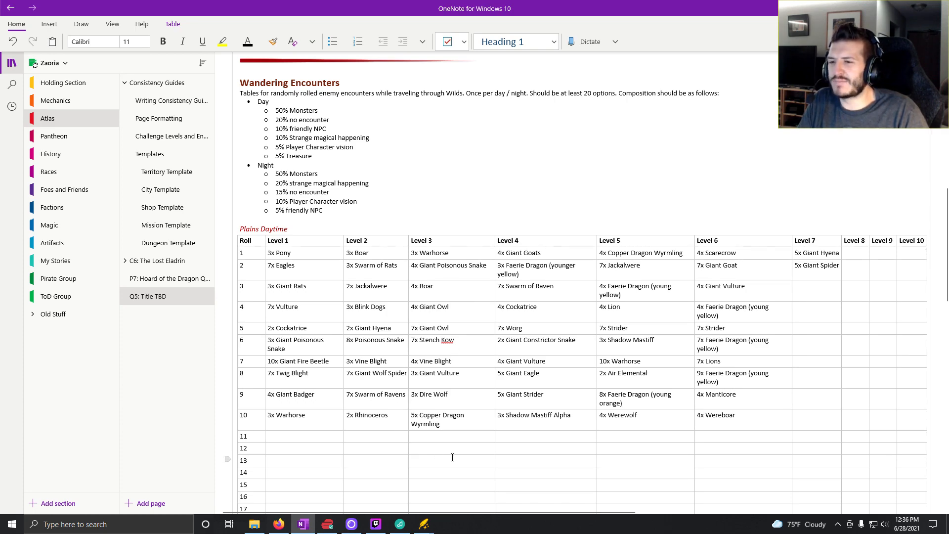
pyautogui.click(279, 524)
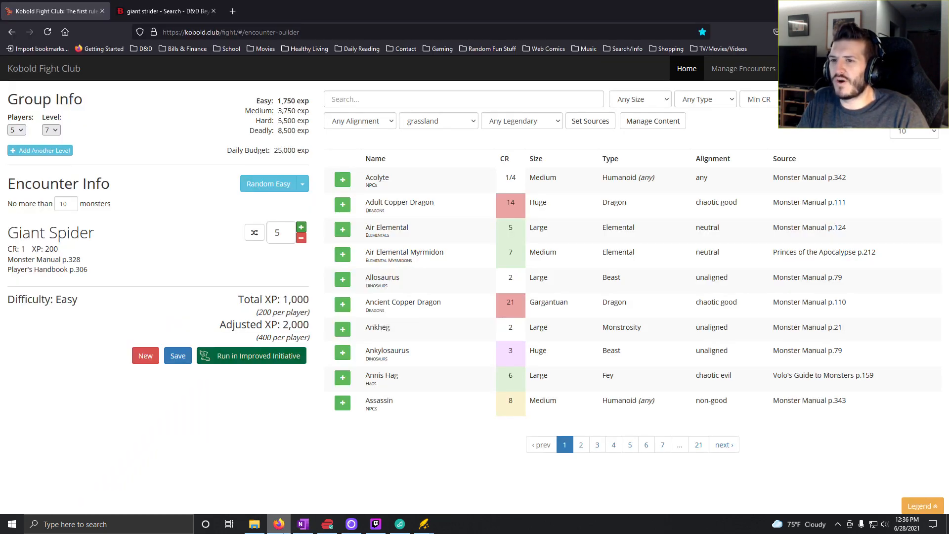
pyautogui.click(267, 183)
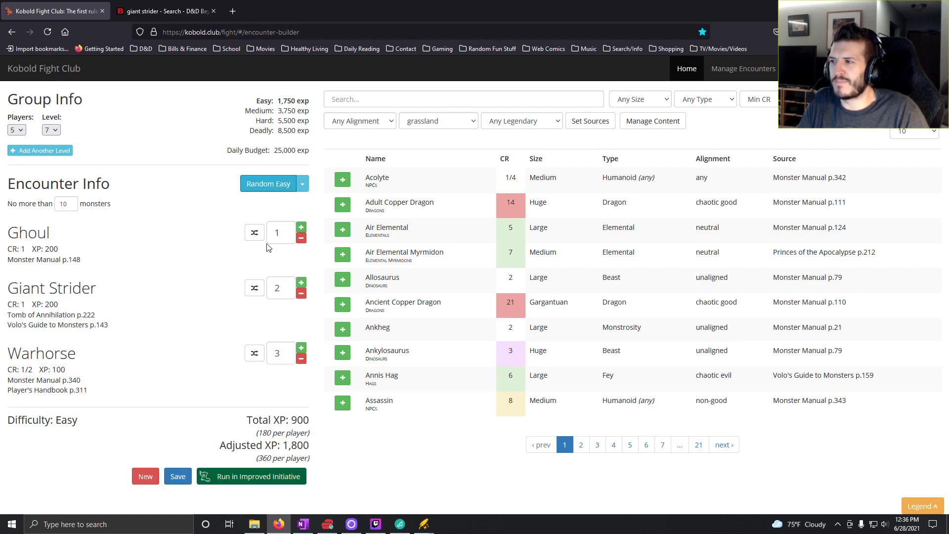
pyautogui.click(301, 238)
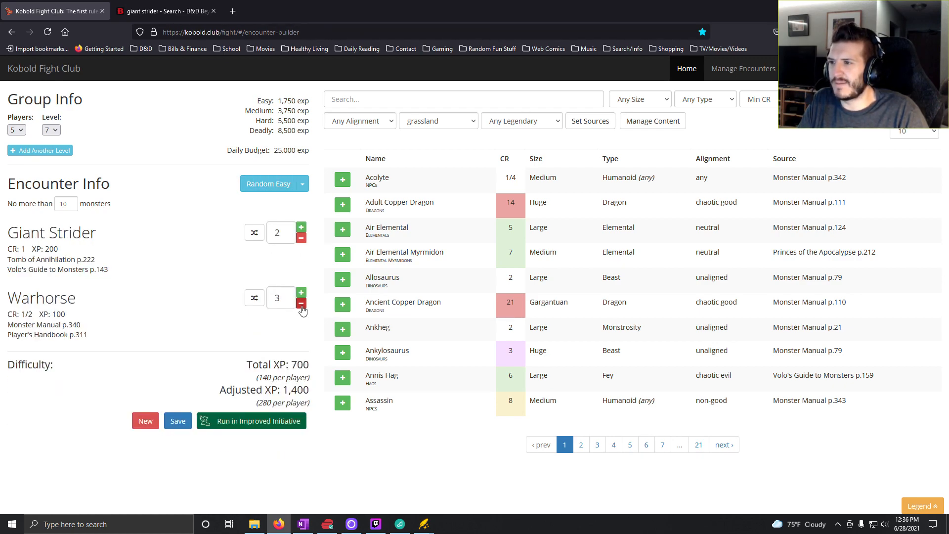
pyautogui.click(302, 304)
pyautogui.click(302, 304)
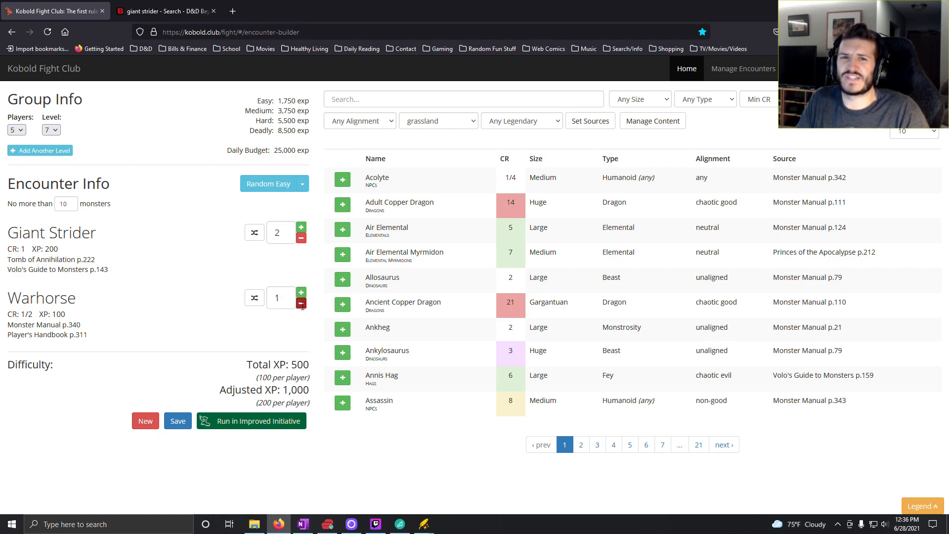
pyautogui.click(302, 303)
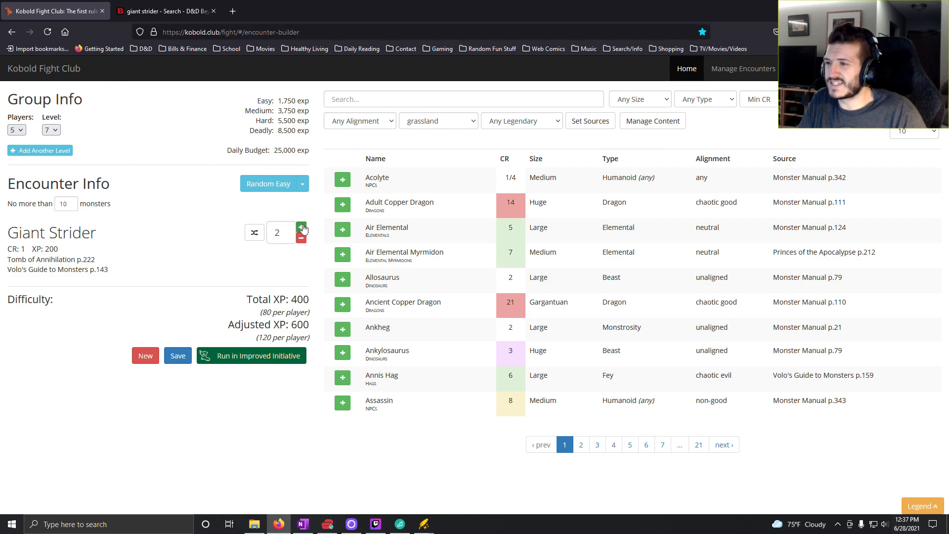
pyautogui.click(301, 228)
pyautogui.click(302, 227)
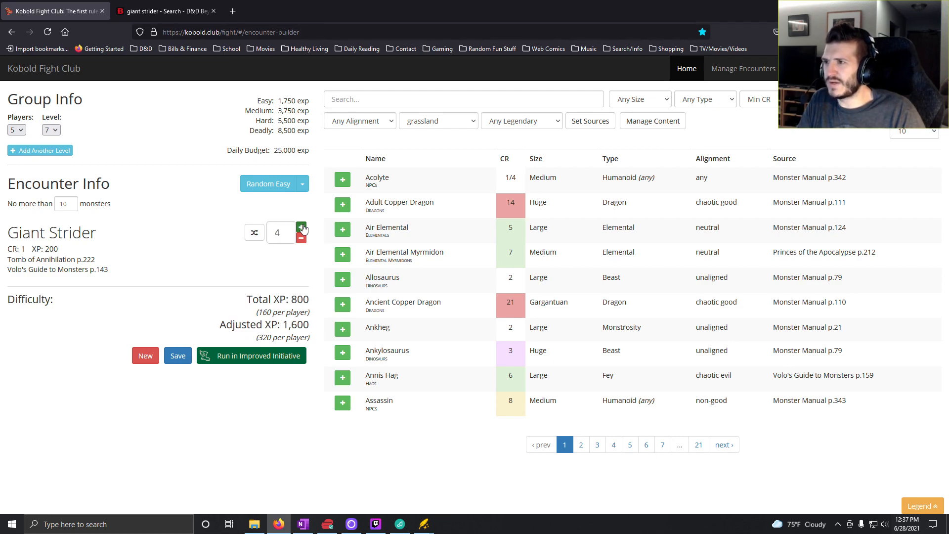
pyautogui.click(302, 227)
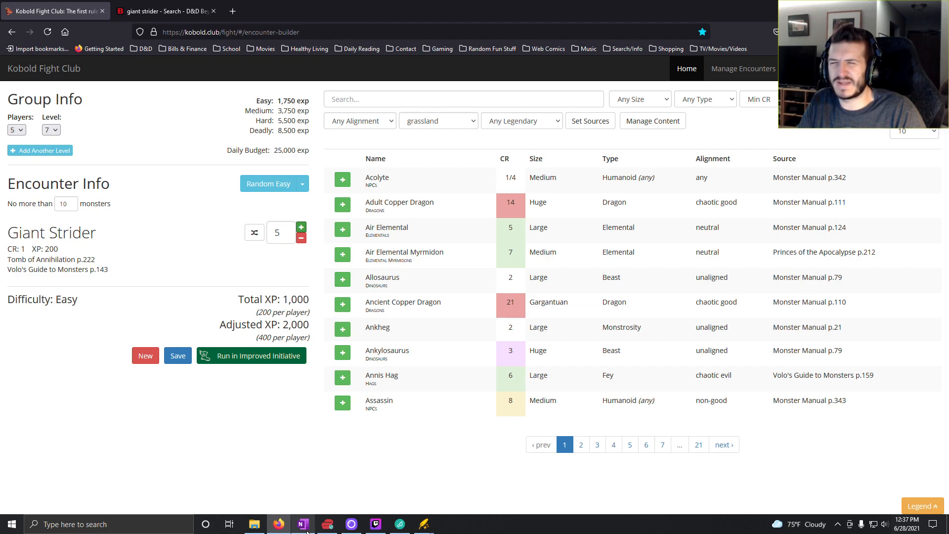
# - Switch to OneNote and enter "5x Giant Strider" for roll 3 in the Level 7 column of the Plains Daytime table
pyautogui.moveTo(305, 530)
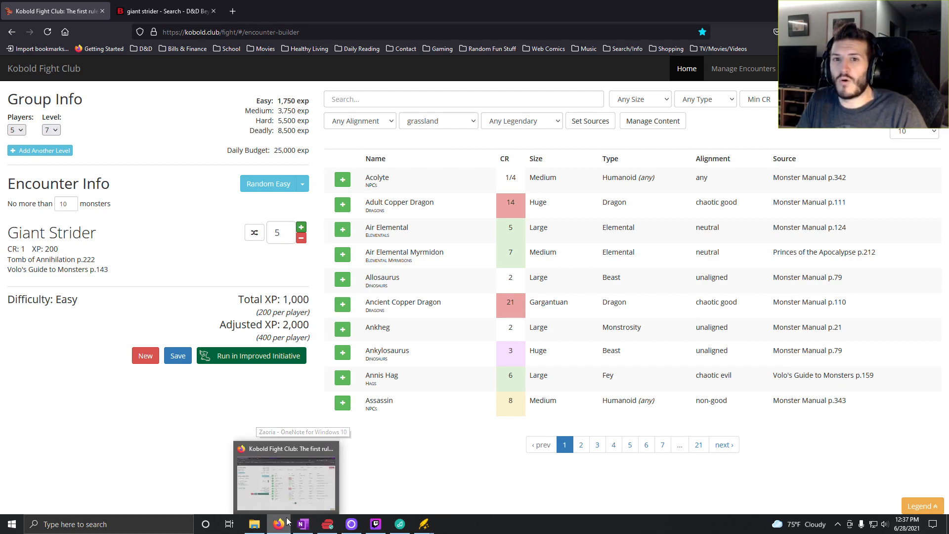
pyautogui.moveTo(254, 524)
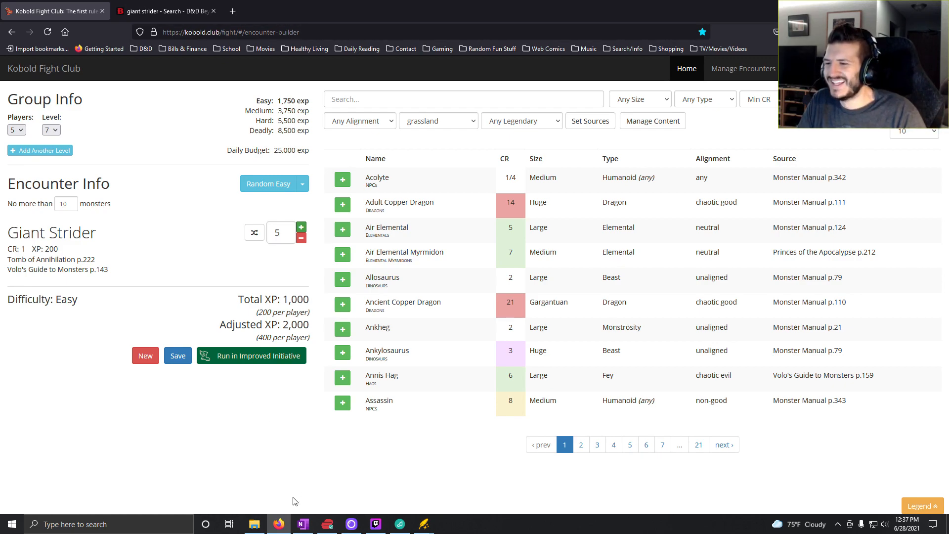
pyautogui.click(307, 524)
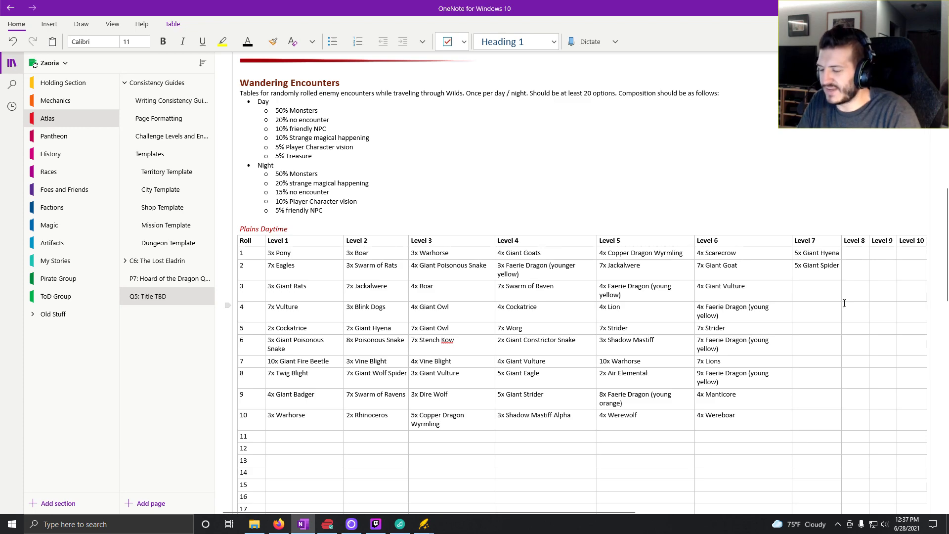
pyautogui.write('5x ')
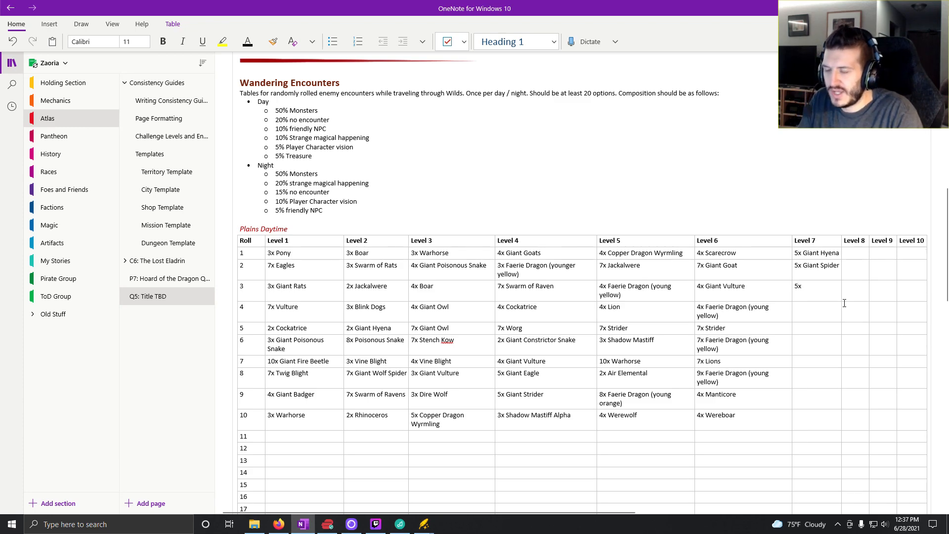
pyautogui.write('Giatn')
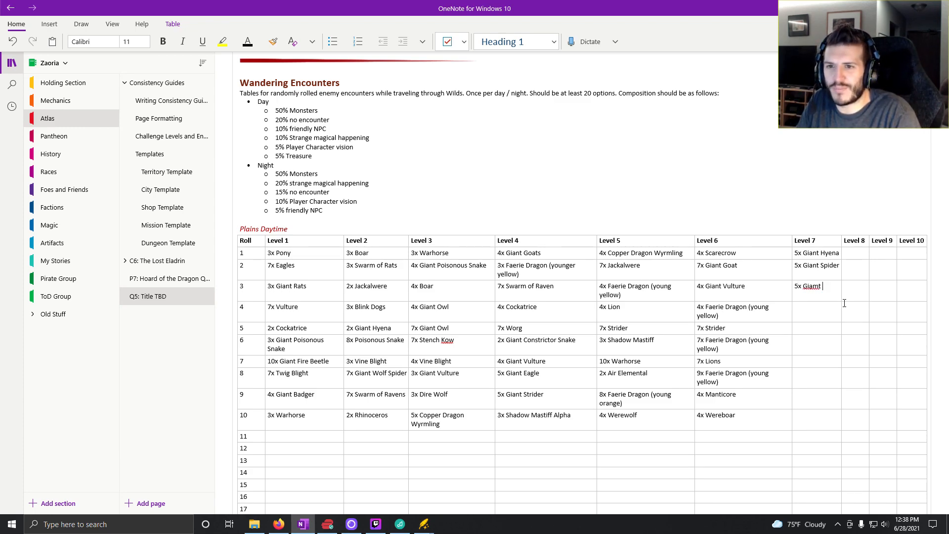
pyautogui.press('BackSpace')
pyautogui.press('BackSpace')
pyautogui.press('BackSpace')
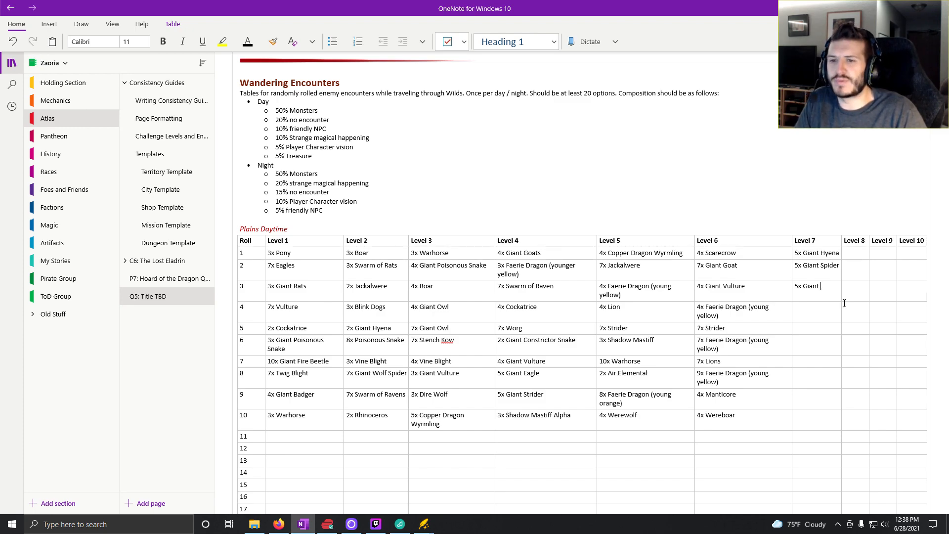
pyautogui.write('St')
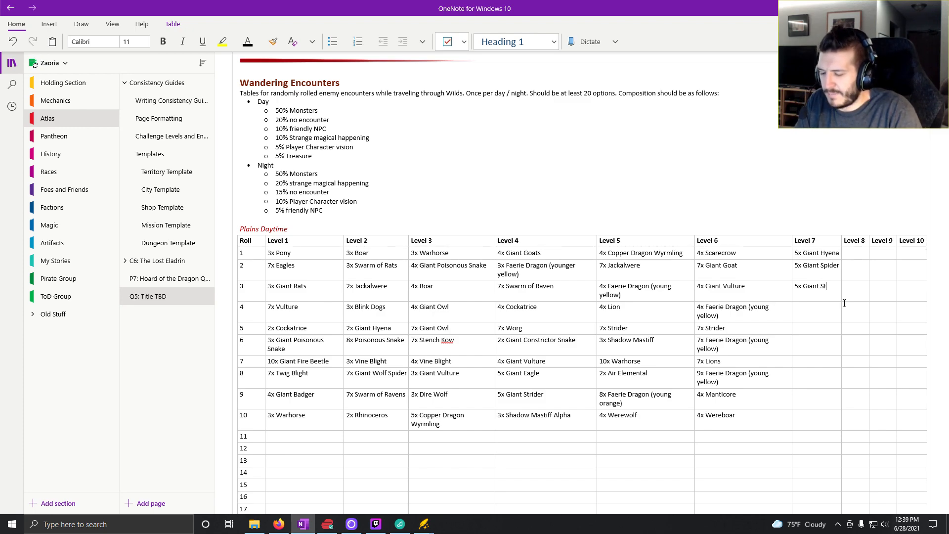
pyautogui.write('rider')
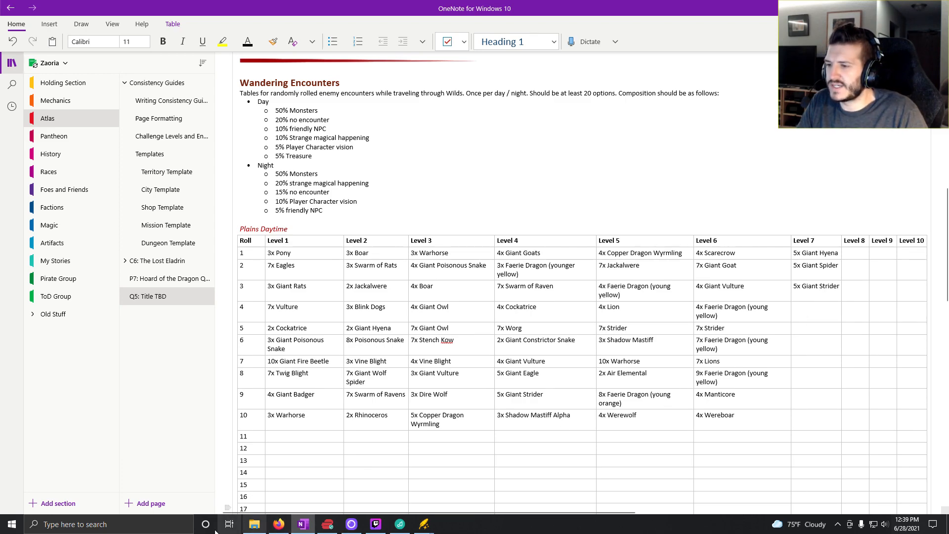
# - Reroll random easy encounters in Kobold Fight Club until Jackalweres come up, remove the Griffon, and raise the Jackalweres to seven
pyautogui.click(279, 524)
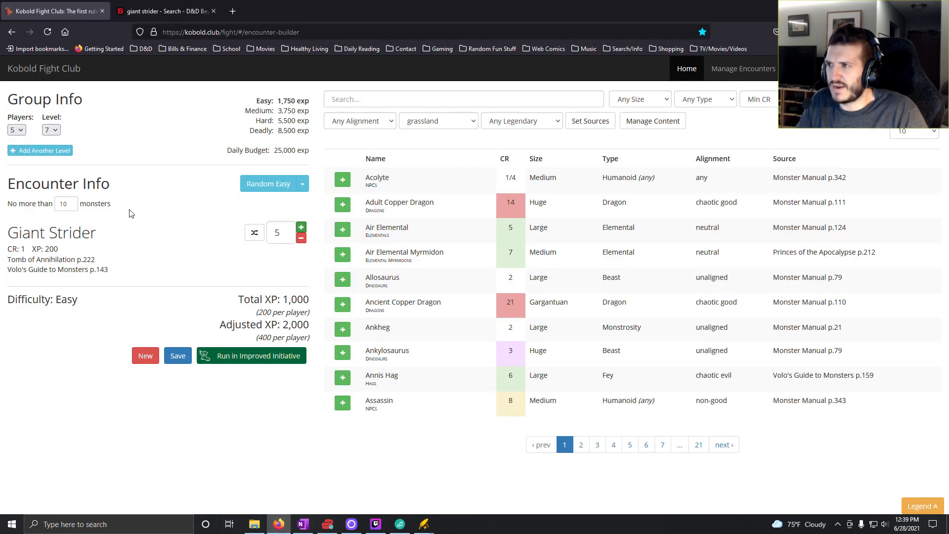
pyautogui.click(267, 187)
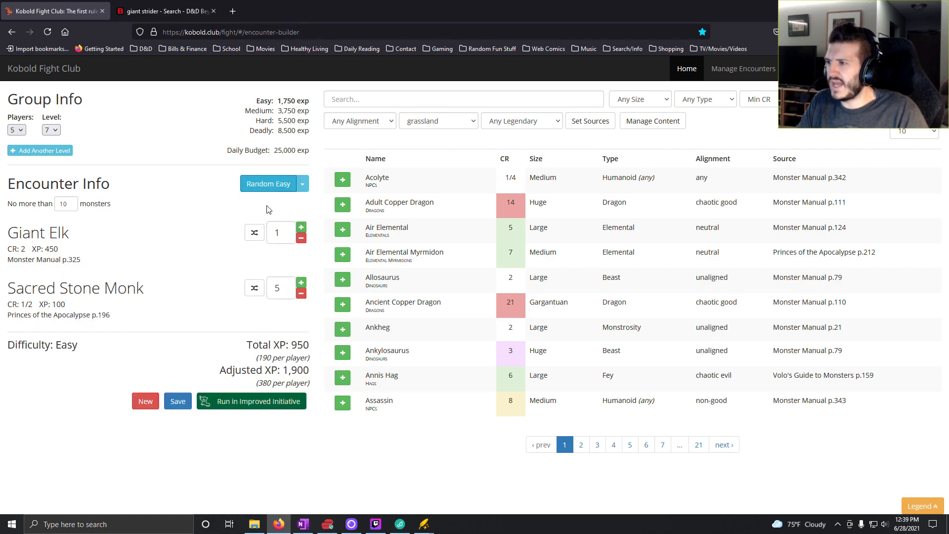
pyautogui.click(263, 184)
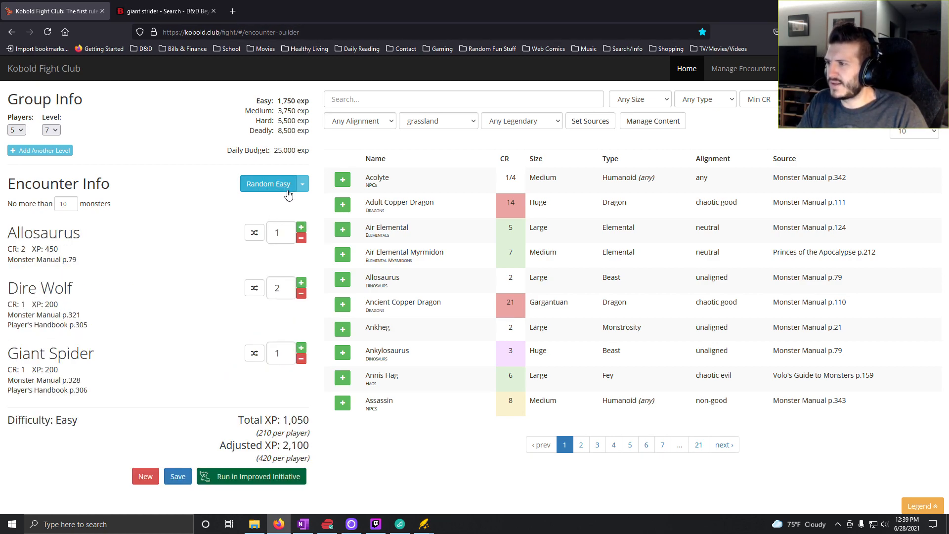
pyautogui.click(263, 184)
pyautogui.click(263, 183)
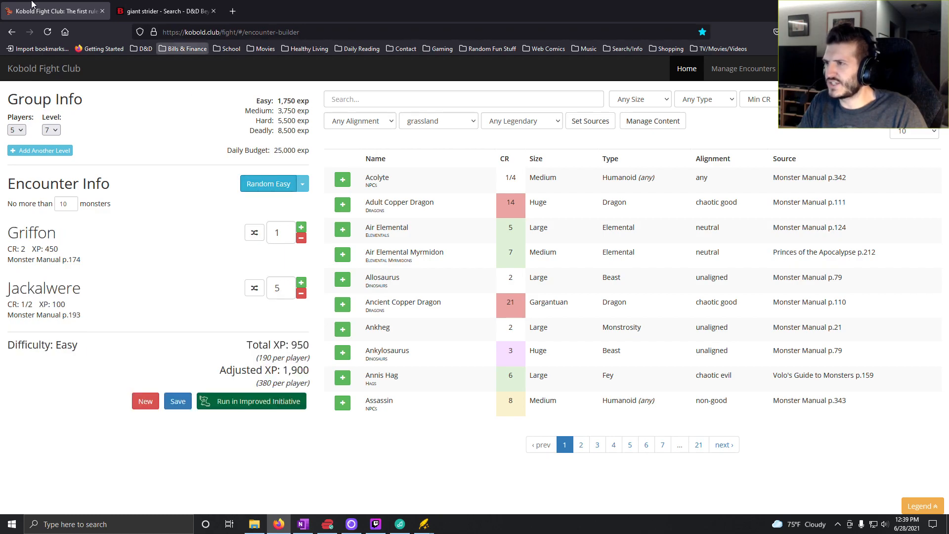
pyautogui.click(303, 525)
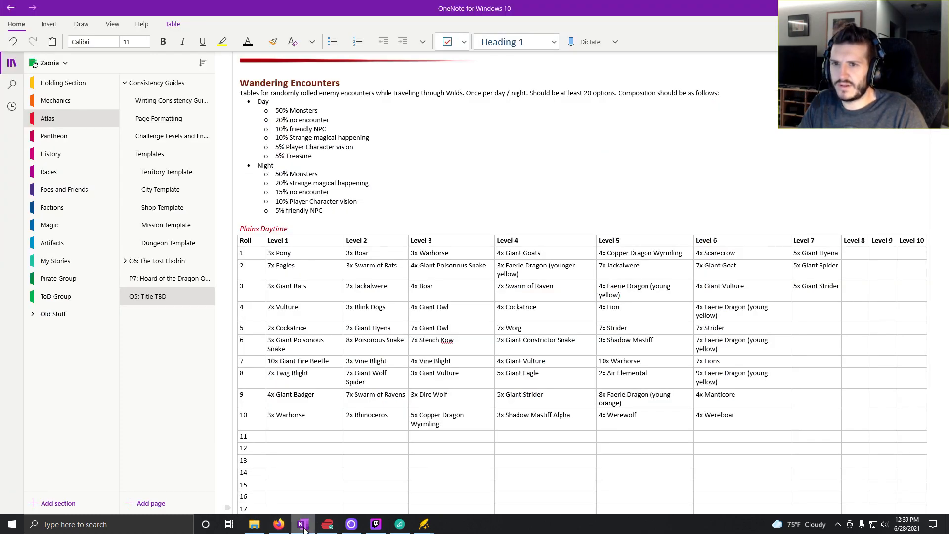
pyautogui.click(279, 524)
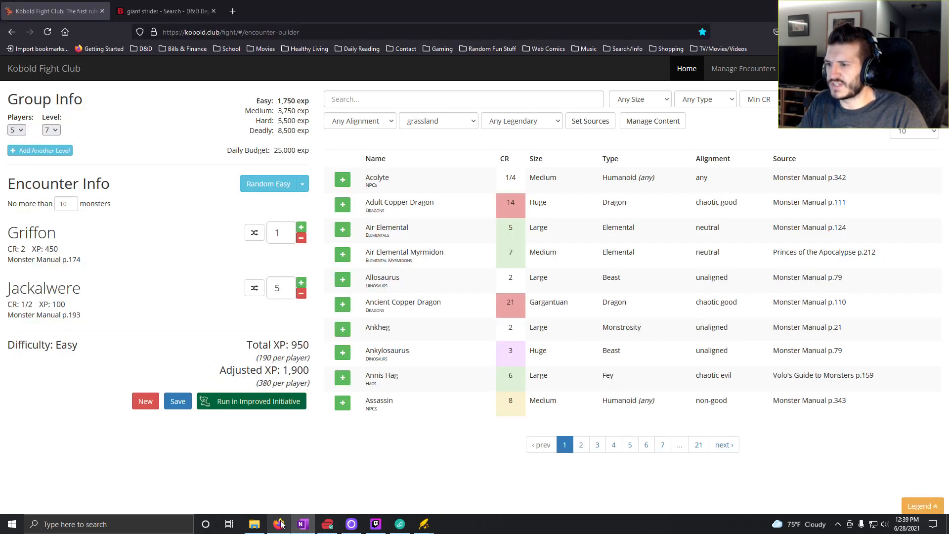
pyautogui.click(301, 238)
pyautogui.click(301, 228)
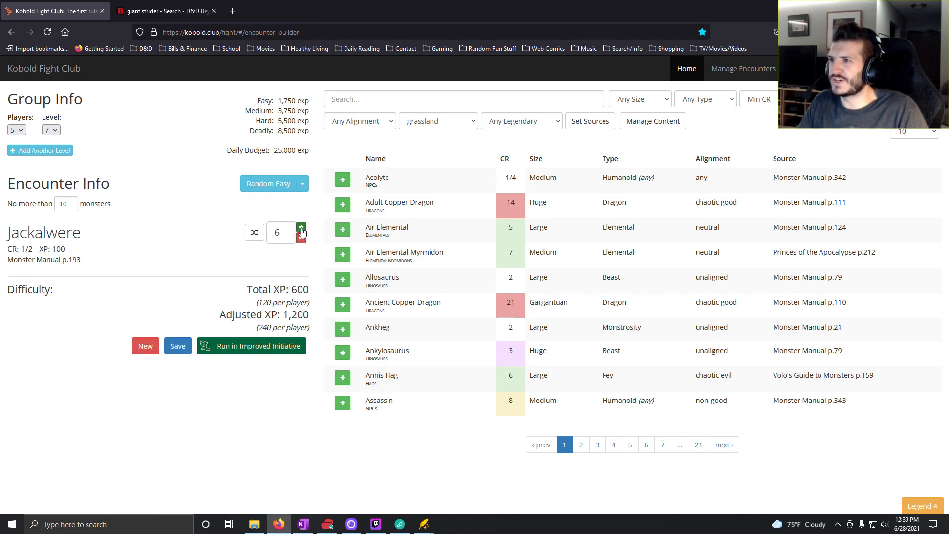
pyautogui.click(302, 228)
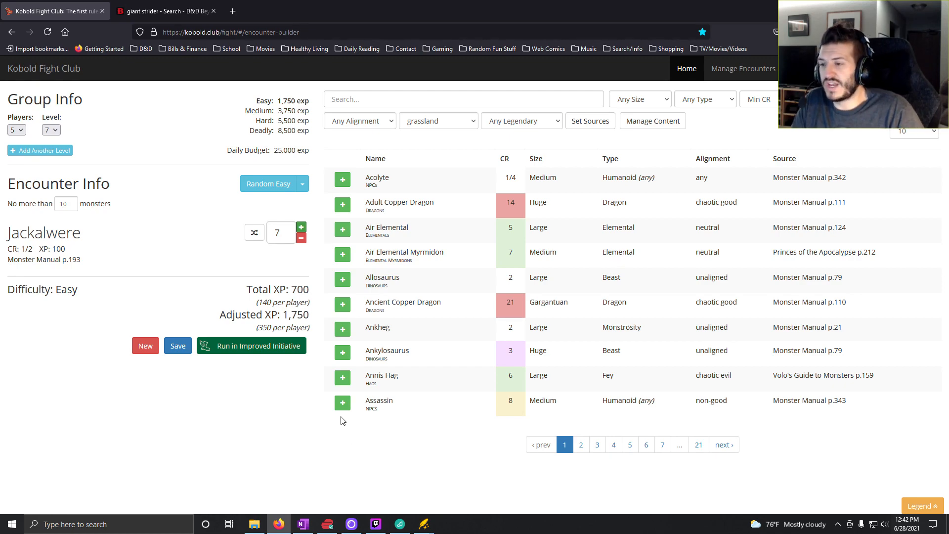
# - Switch to OneNote and enter "7x Jackalwere" for roll 4 in the Level 7 column of the Plains Daytime table
pyautogui.click(163, 11)
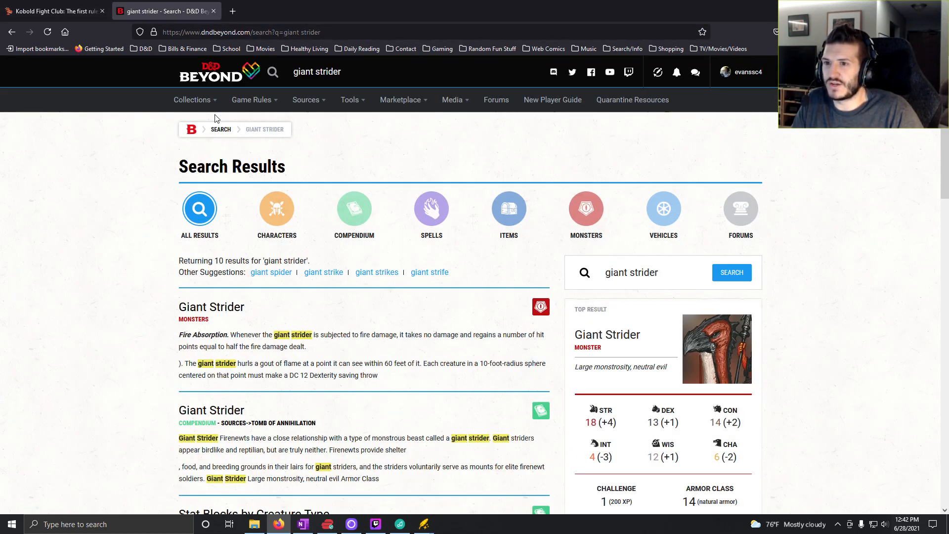
pyautogui.click(41, 11)
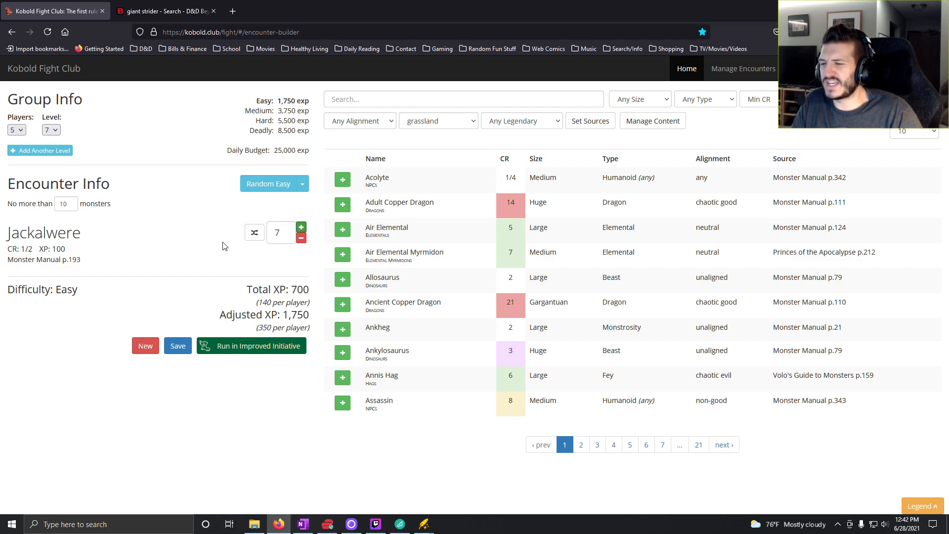
pyautogui.click(304, 524)
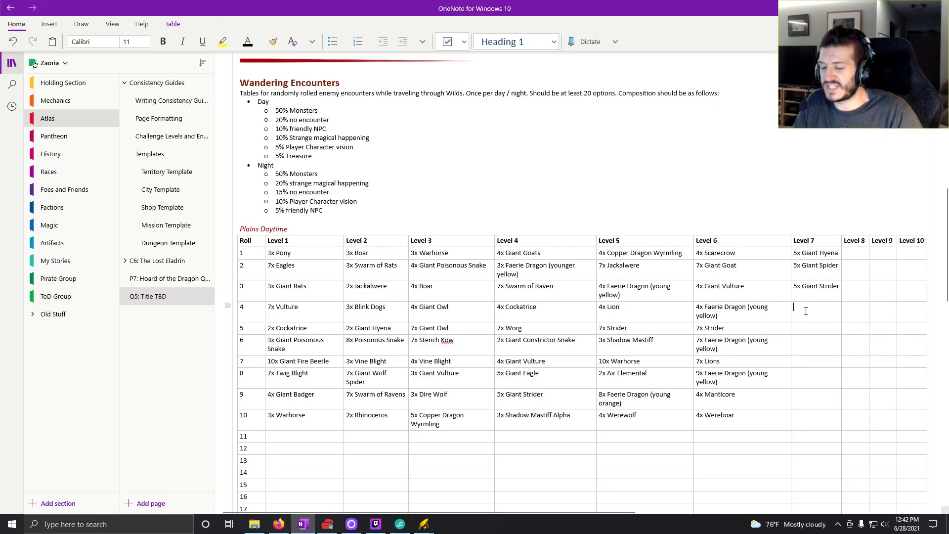
pyautogui.write('7x')
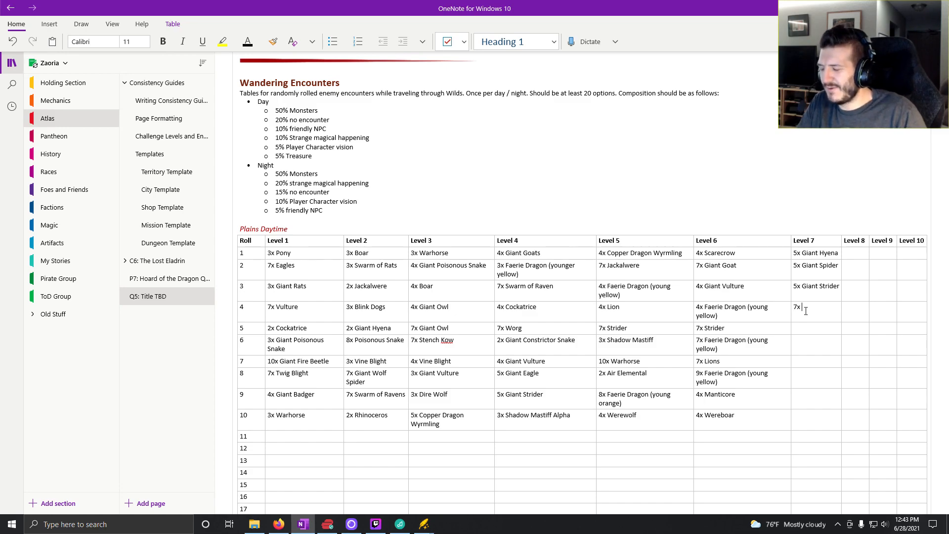
pyautogui.write('Ja')
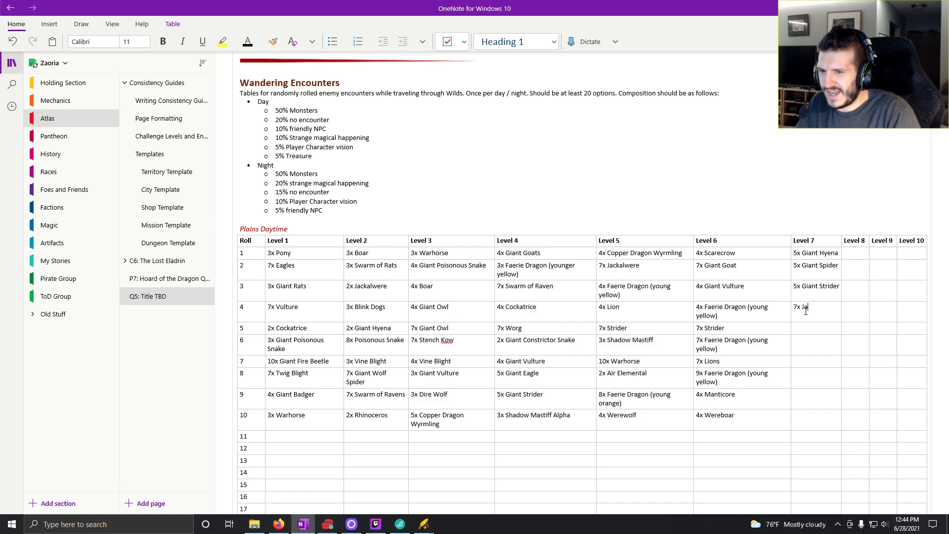
pyautogui.write('ckalwere')
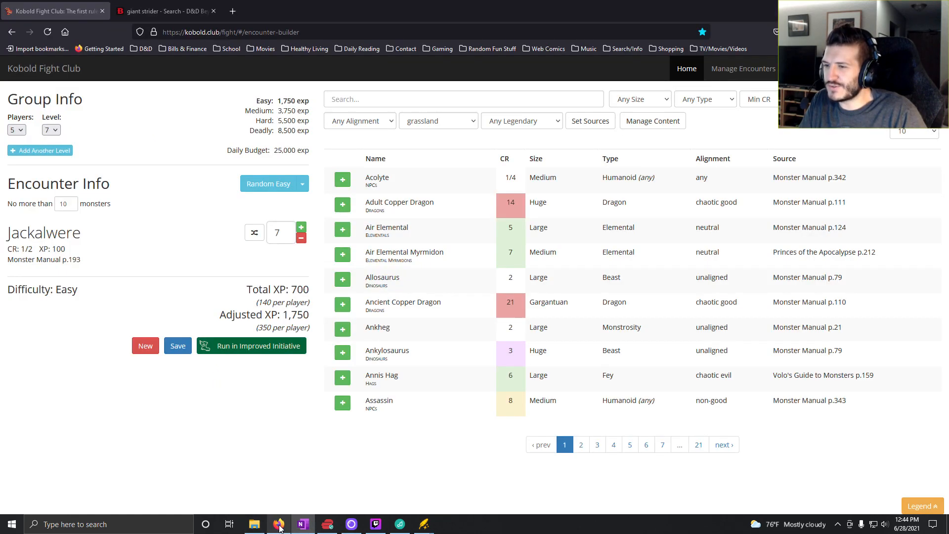
# - Generate a random medium encounter in Kobold Fight Club, remove the Giant Scorpions, and raise the Griffons to five
pyautogui.click(278, 524)
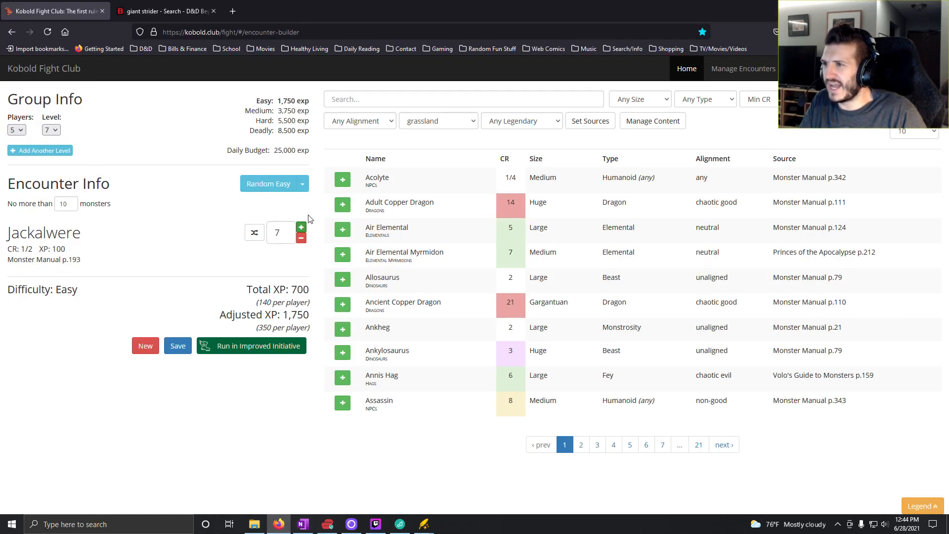
pyautogui.click(302, 184)
pyautogui.click(274, 214)
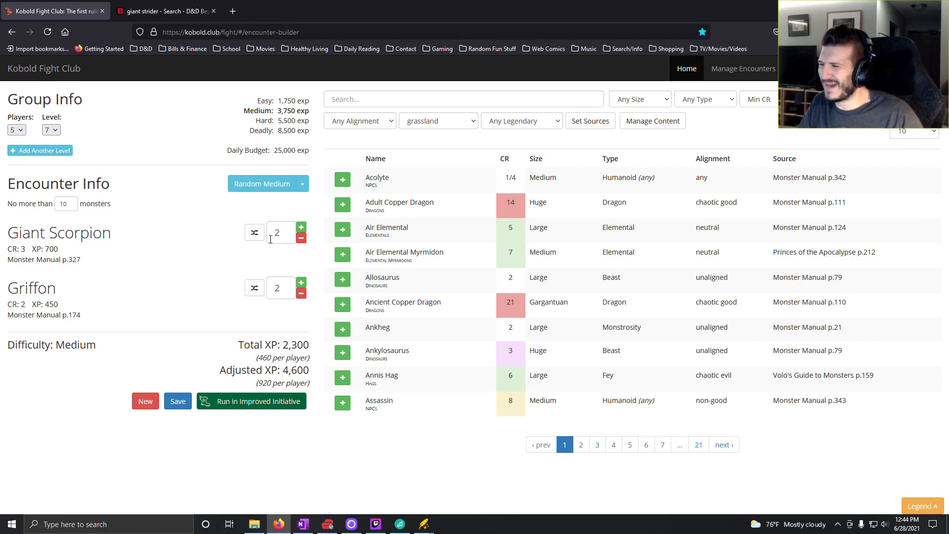
pyautogui.click(304, 240)
pyautogui.click(303, 240)
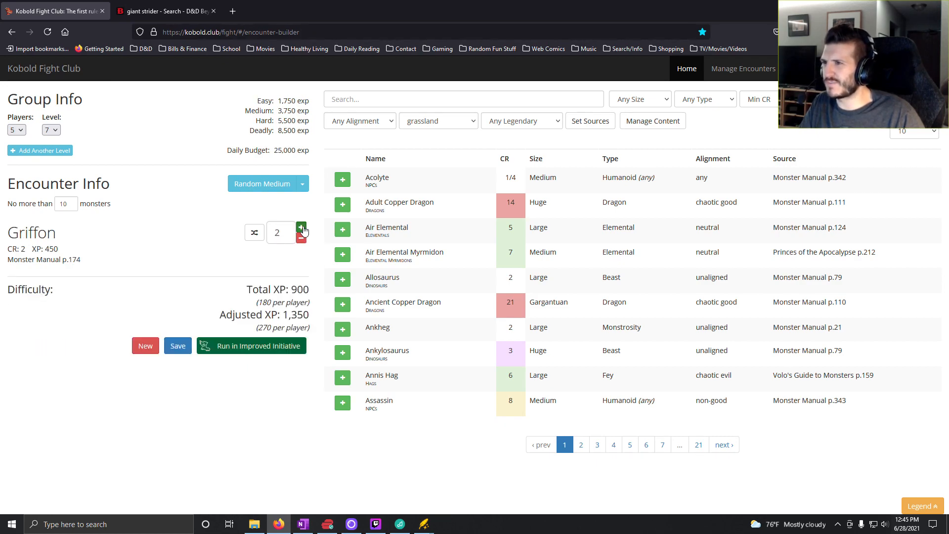
pyautogui.click(302, 228)
pyautogui.click(302, 229)
pyautogui.click(302, 228)
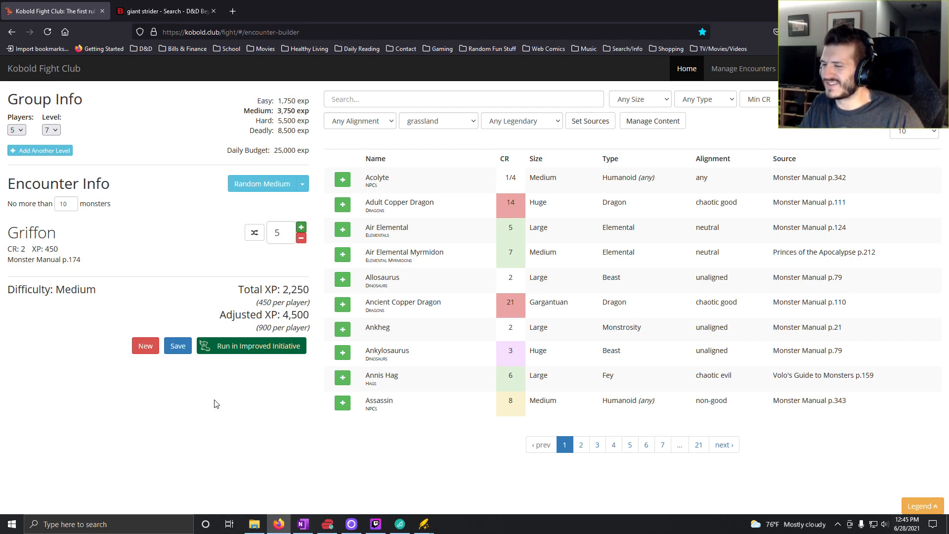
# - Switch to OneNote and enter "5x Griffon" for roll 5 in the Level 7 column of the Plains Daytime table
pyautogui.click(303, 524)
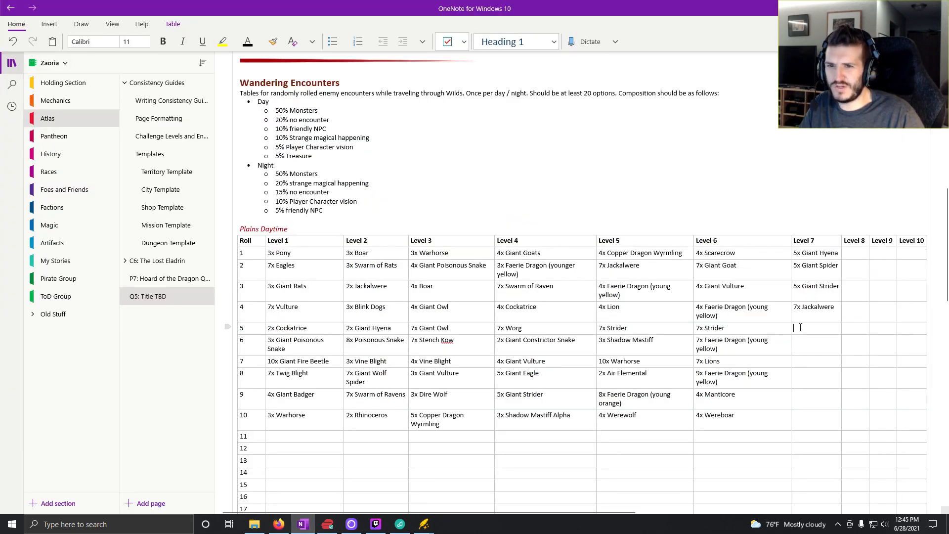
pyautogui.click(797, 330)
pyautogui.write('5x ')
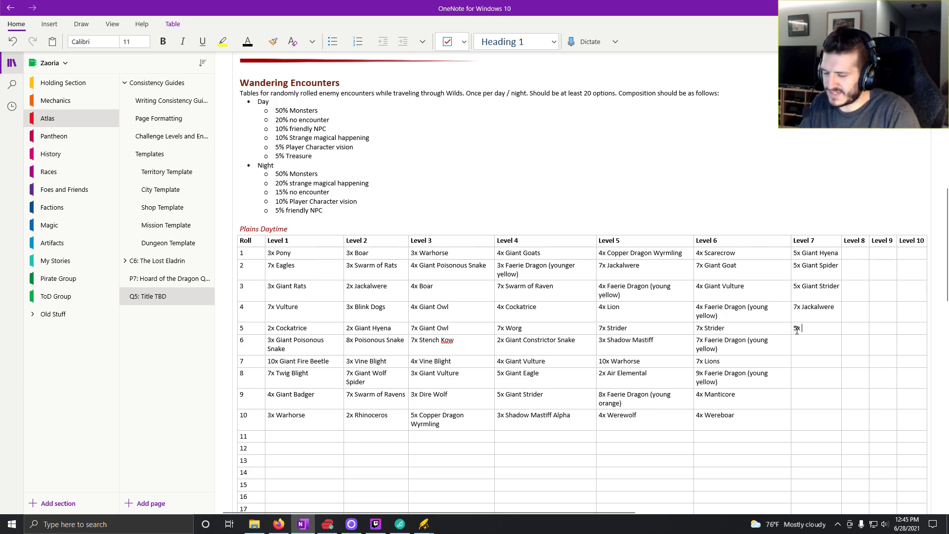
pyautogui.write('Griffon')
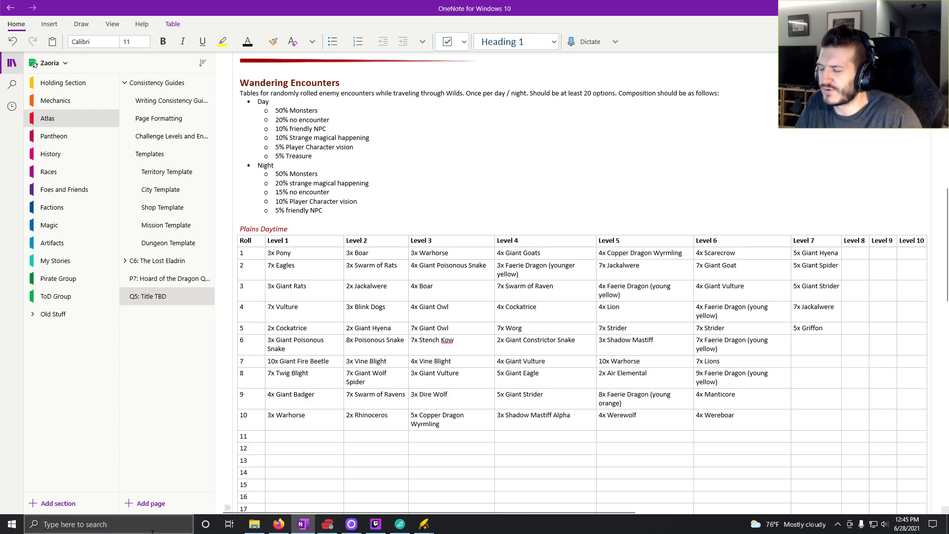
# - Switch to Kobold Fight Club and reroll random medium encounters until a single Shoosuva comes up
pyautogui.click(282, 527)
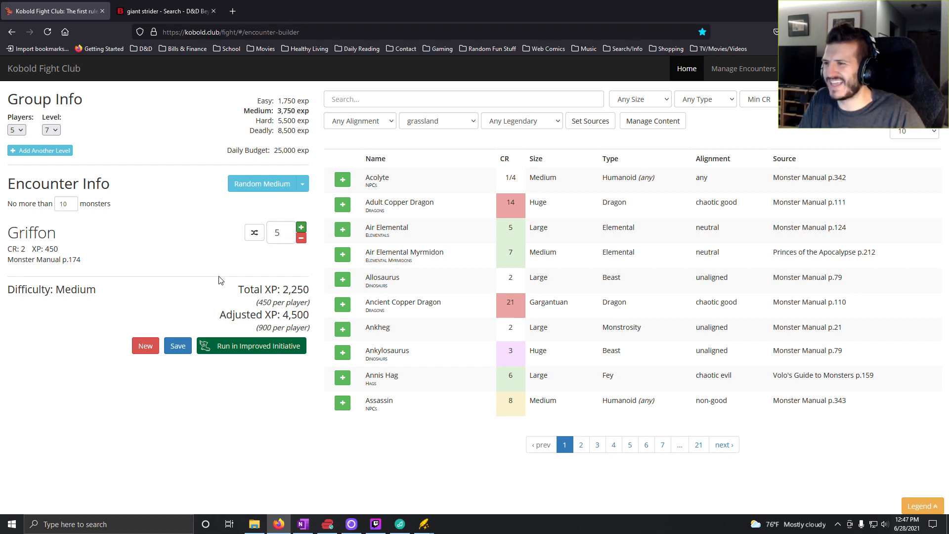
pyautogui.click(249, 186)
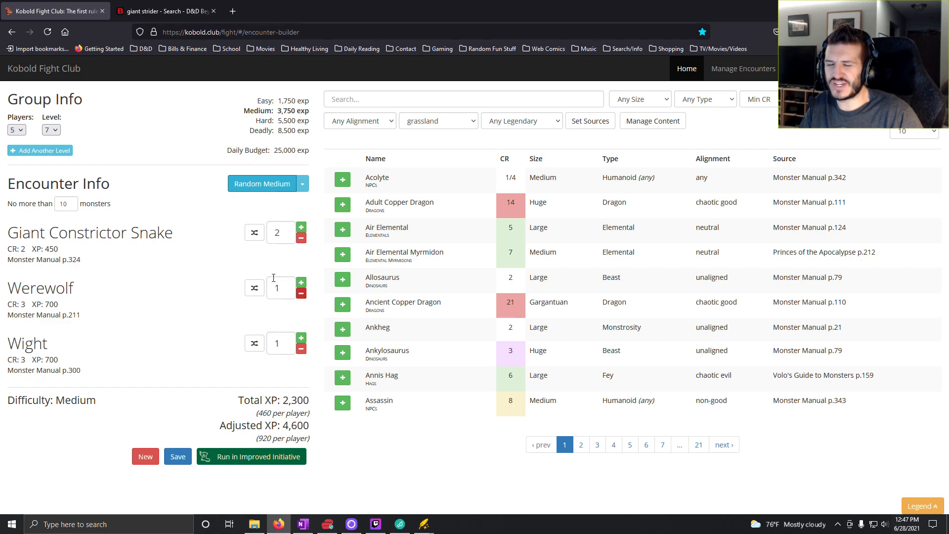
pyautogui.click(256, 188)
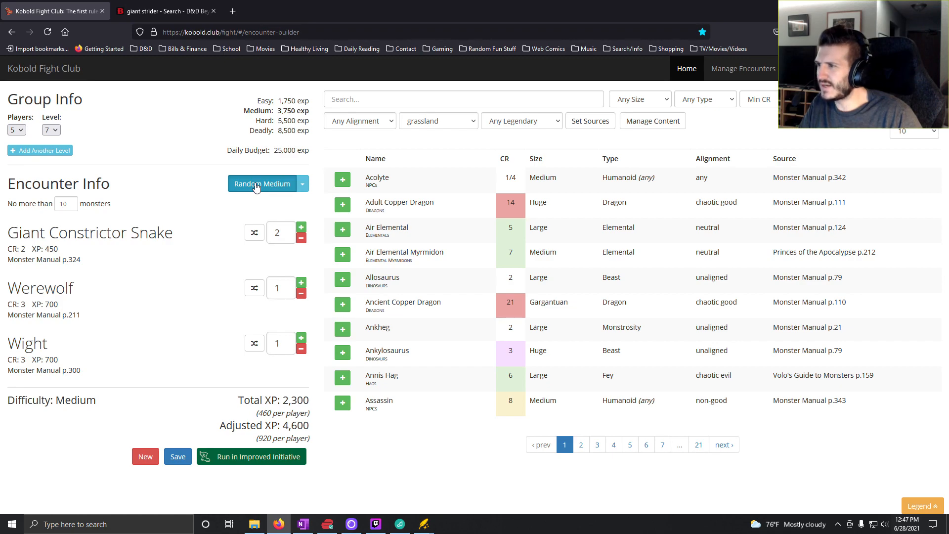
pyautogui.click(256, 187)
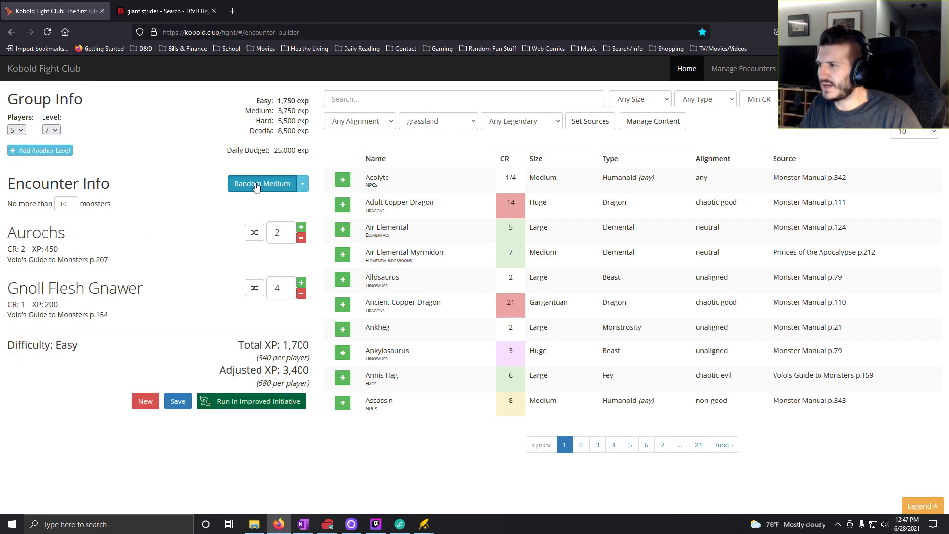
pyautogui.click(256, 187)
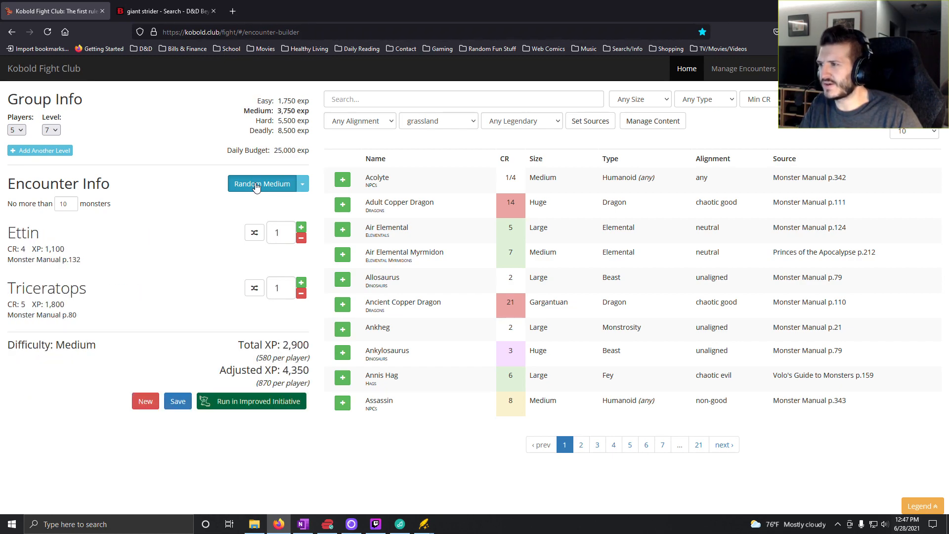
pyautogui.click(256, 187)
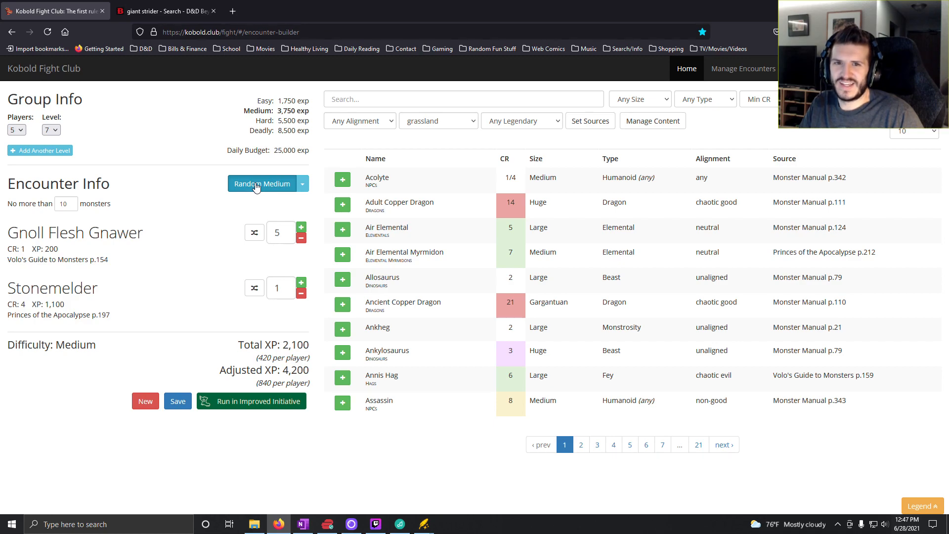
pyautogui.click(256, 186)
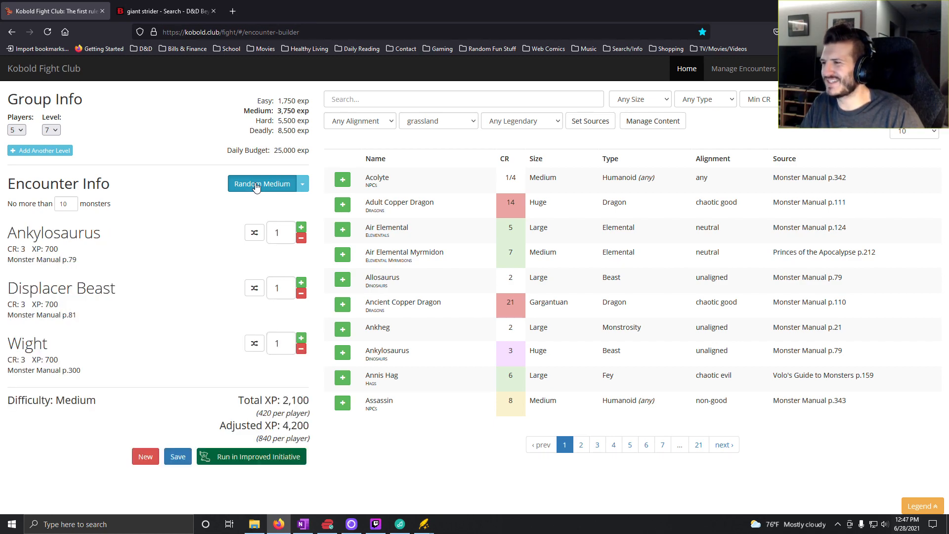
pyautogui.click(256, 186)
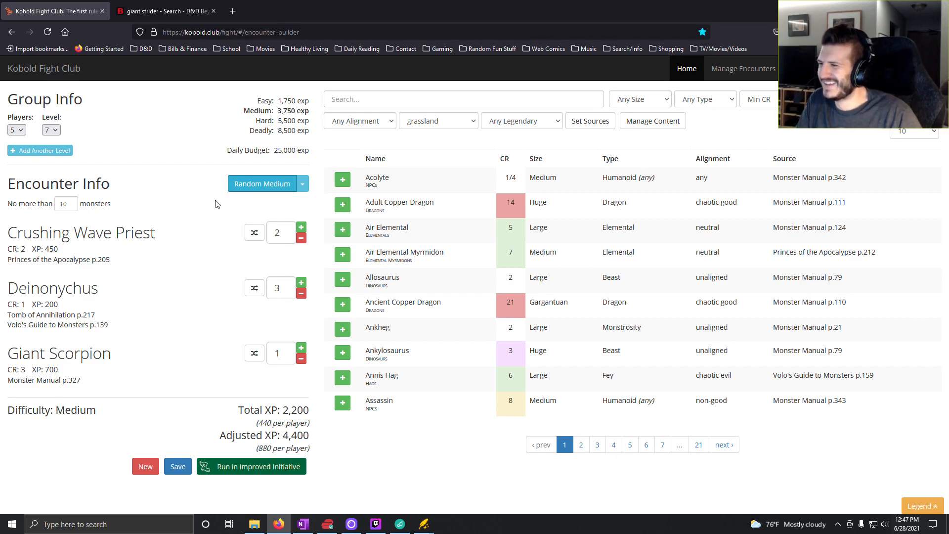
pyautogui.click(253, 186)
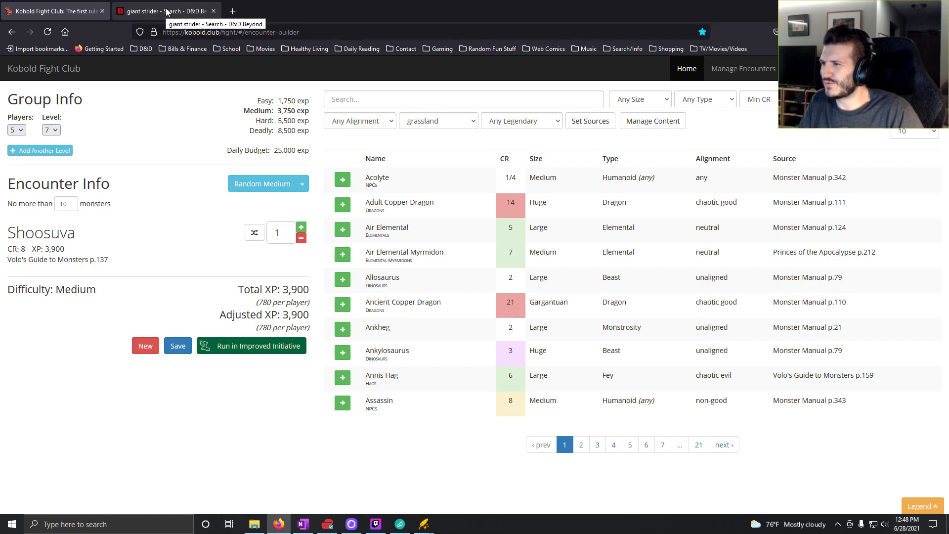
# - Search D&D Beyond for Shoosuva and open its monster page to examine the stat block
pyautogui.click(166, 11)
pyautogui.tripleClick(348, 70)
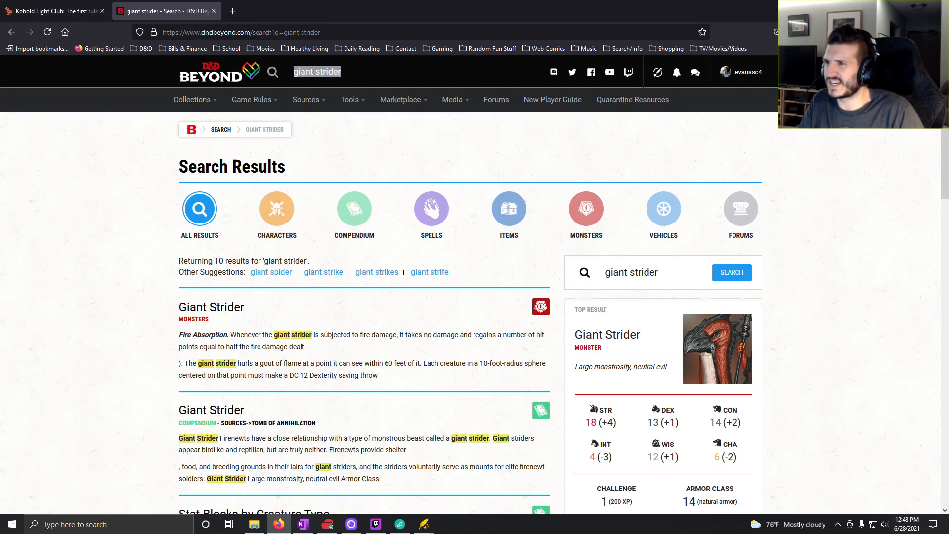
pyautogui.write('shoosu')
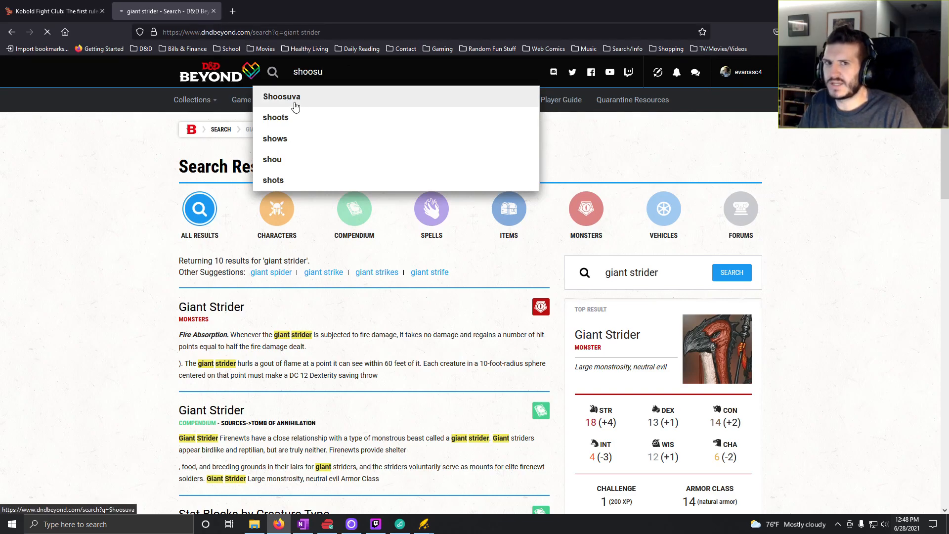
pyautogui.click(295, 105)
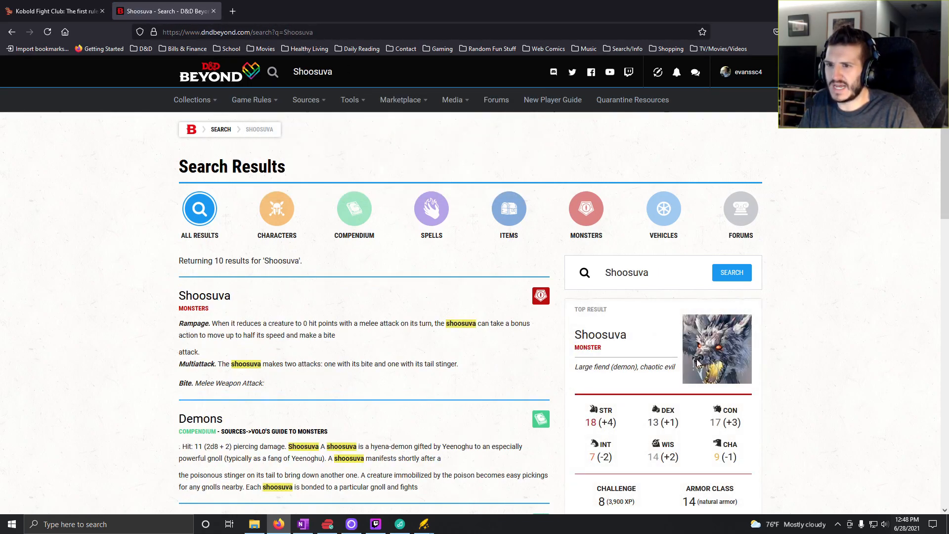
pyautogui.click(611, 336)
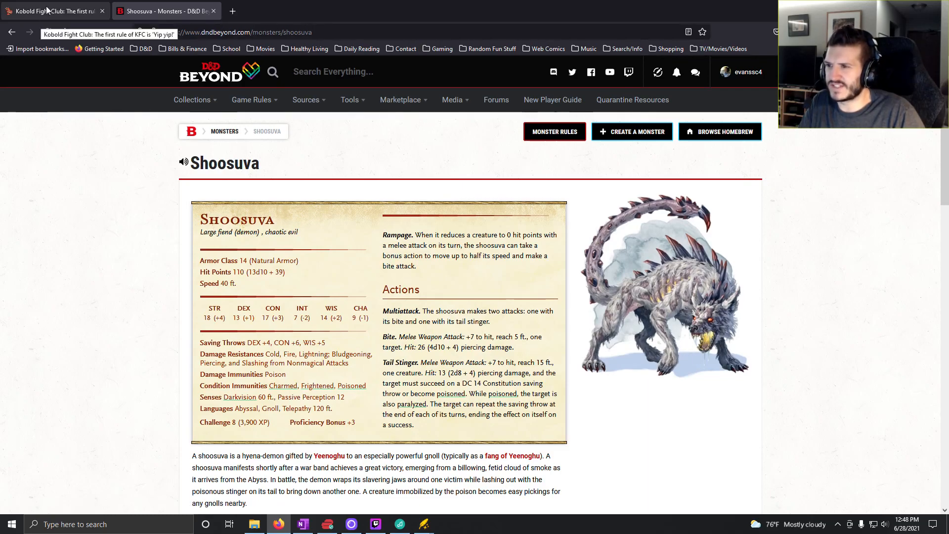
pyautogui.click(303, 524)
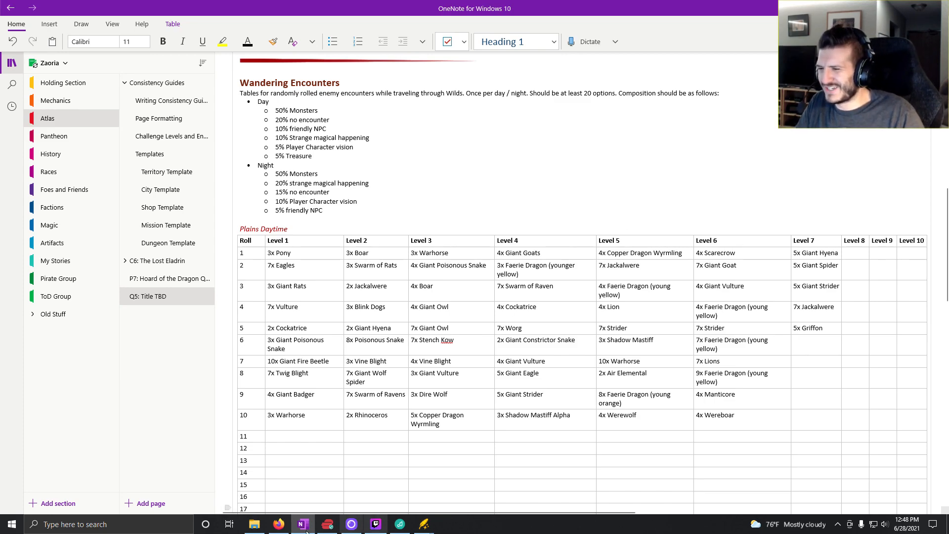
pyautogui.click(278, 524)
pyautogui.click(45, 11)
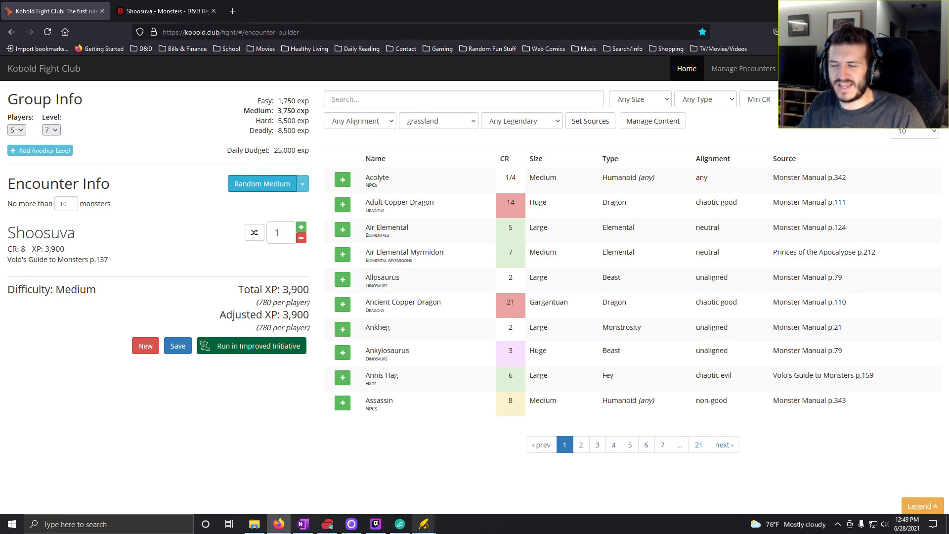
pyautogui.click(303, 525)
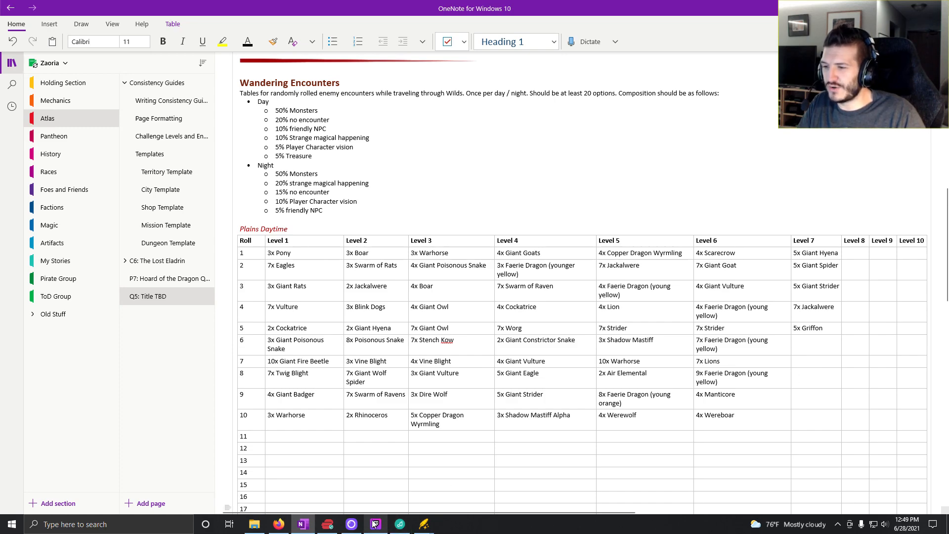
pyautogui.moveTo(376, 525)
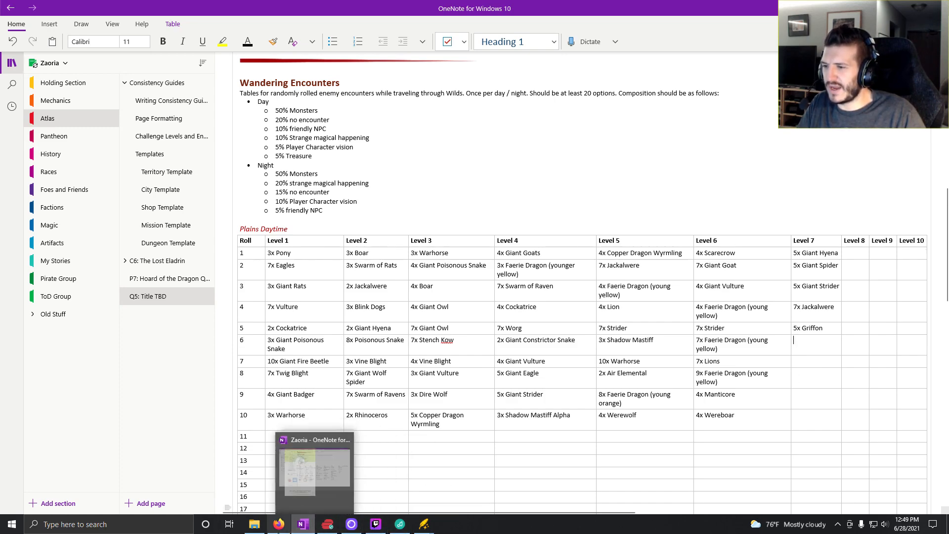
pyautogui.click(279, 525)
pyautogui.click(136, 7)
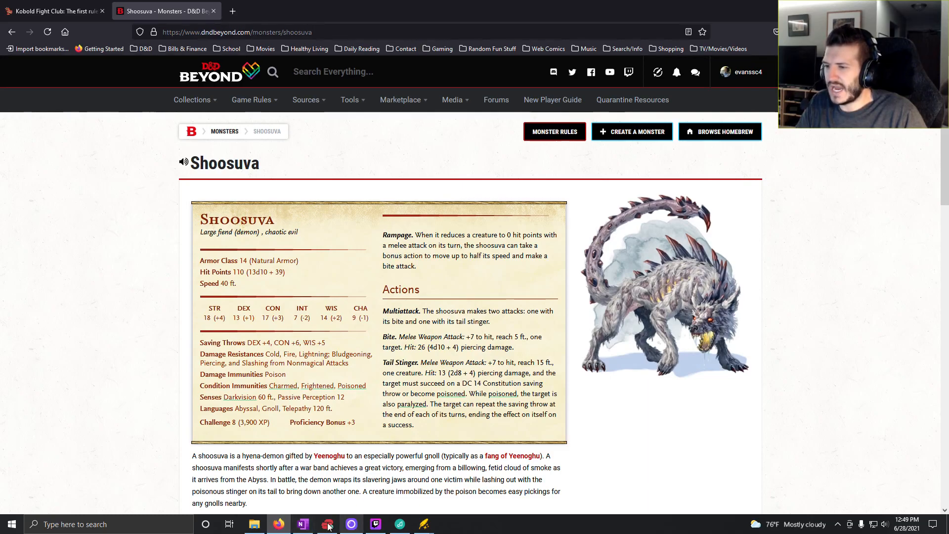
# - Switch to OneNote and enter "1x Shoosuva" for roll 6 in the Level 7 column of the Plains Daytime table
pyautogui.click(303, 524)
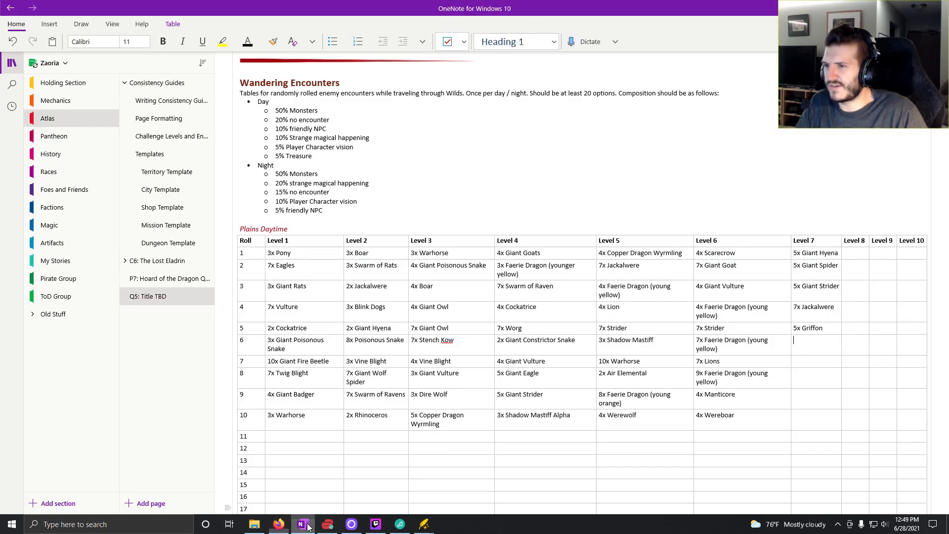
pyautogui.click(818, 337)
pyautogui.write('1')
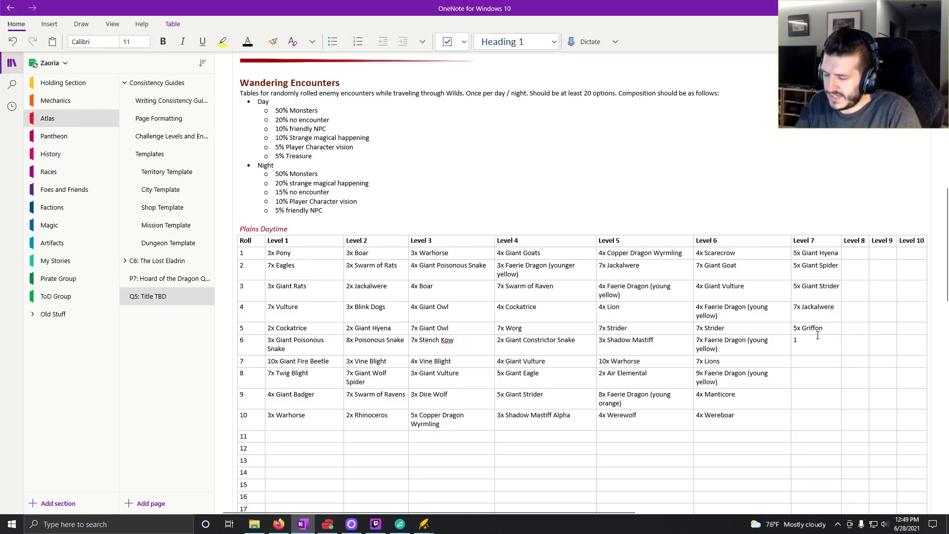
pyautogui.write('x ')
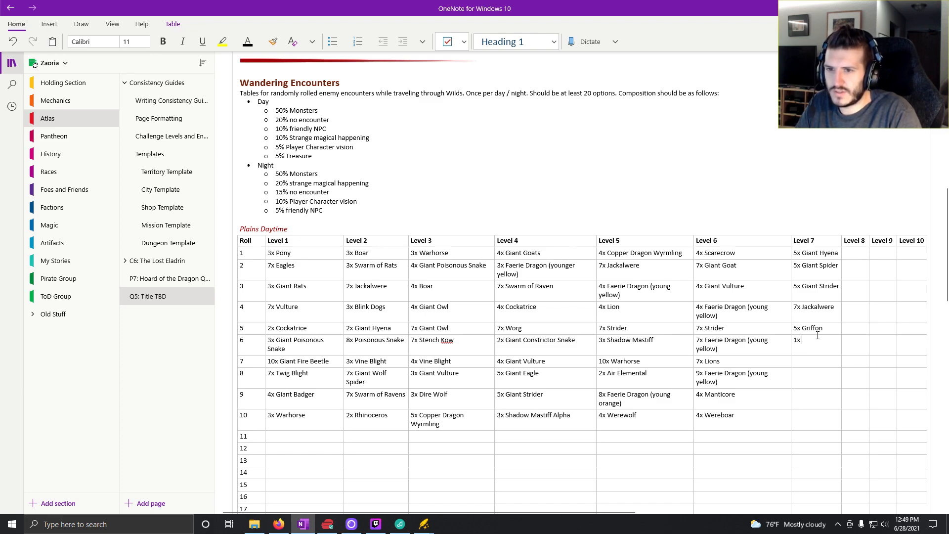
pyautogui.write('Shoosuv')
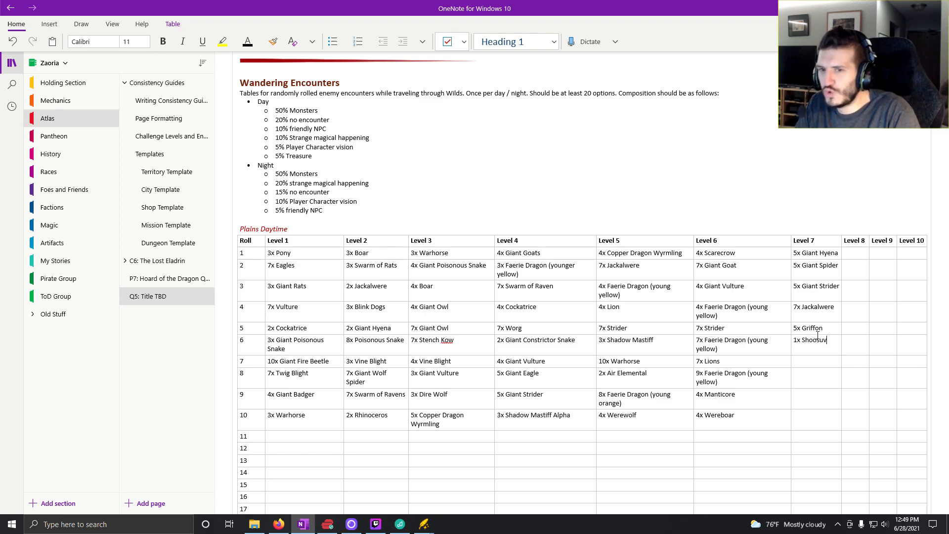
pyautogui.write('a')
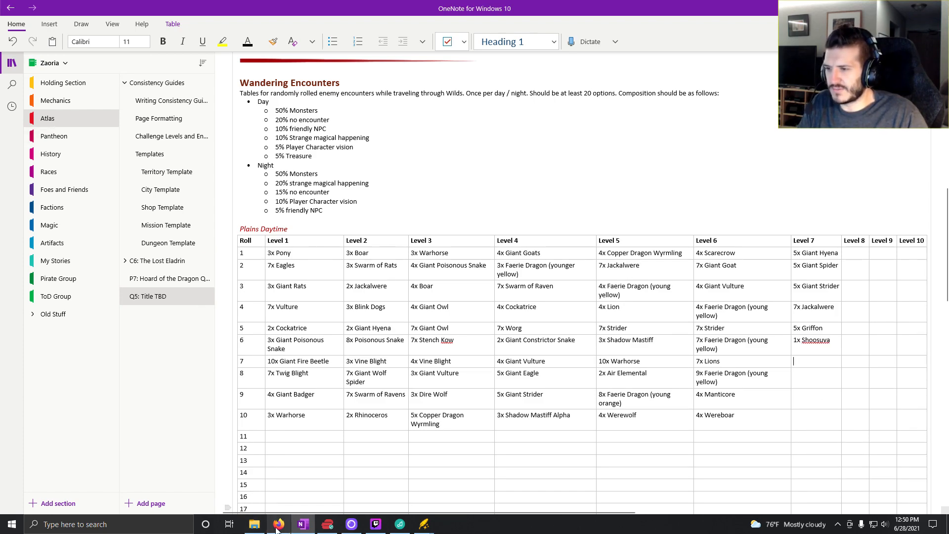
# - Return to Kobold Fight Club and reroll random medium encounters until Gnoll Flesh Gnawers with Rhinoceroses come up
pyautogui.moveTo(269, 525)
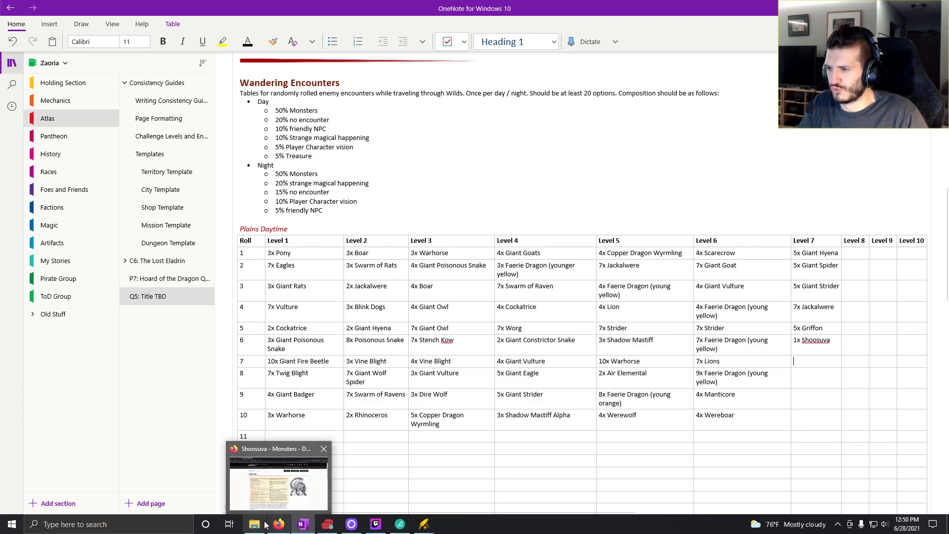
pyautogui.click(301, 527)
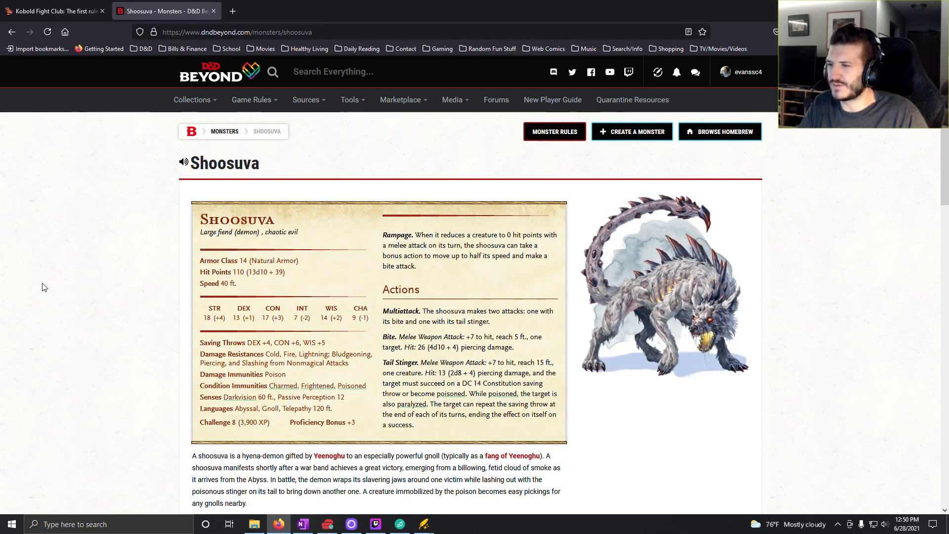
pyautogui.click(61, 14)
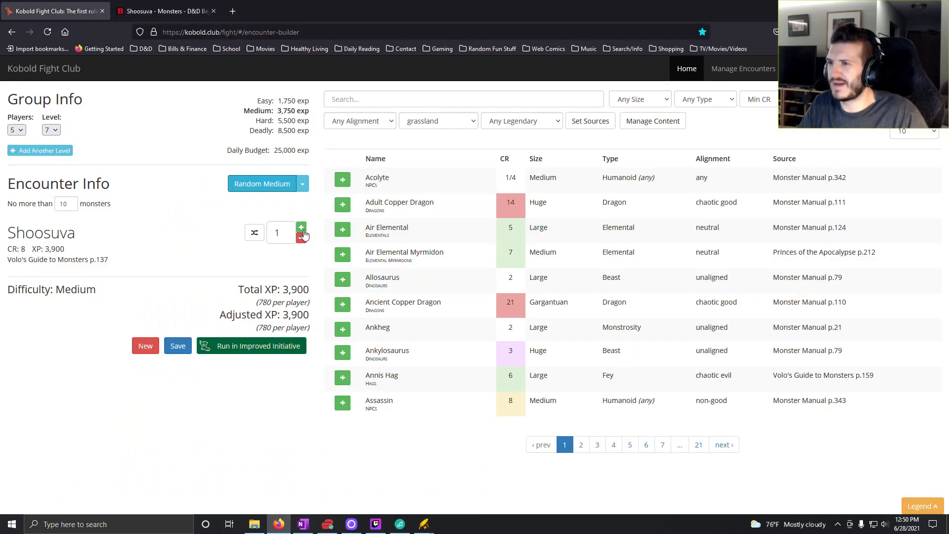
pyautogui.click(264, 194)
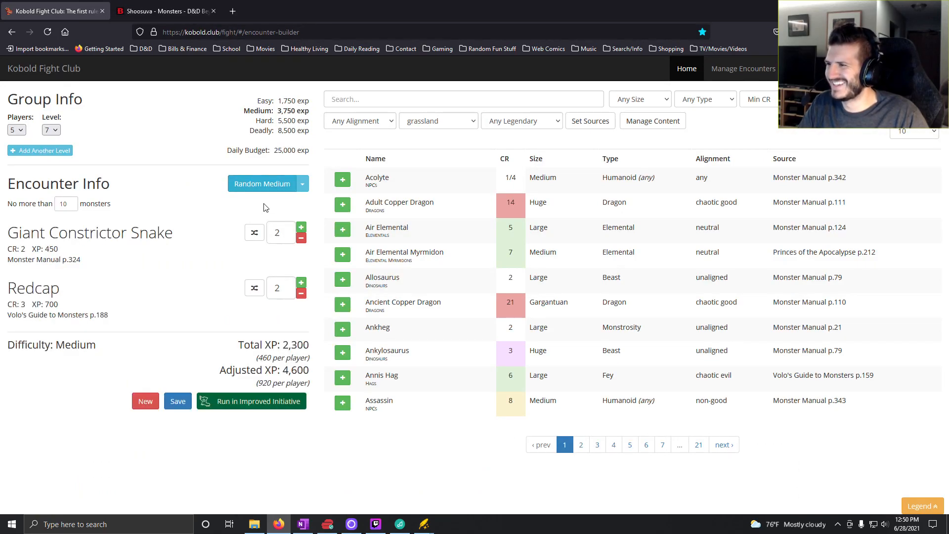
pyautogui.click(259, 188)
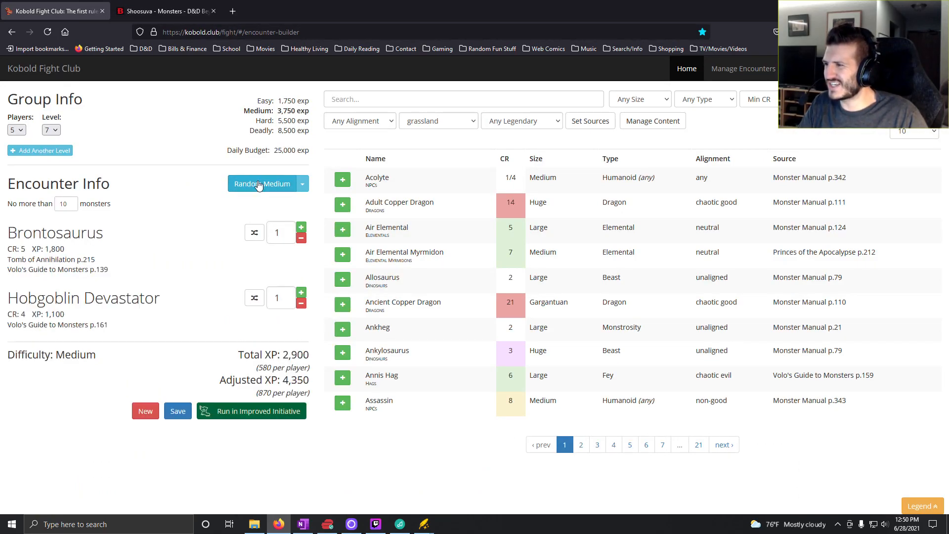
pyautogui.click(257, 184)
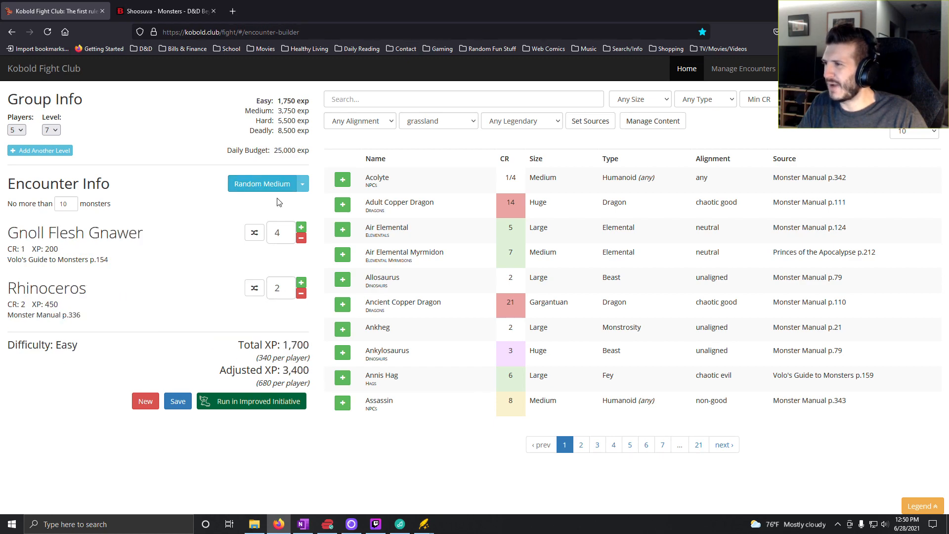
# - Remove the Gnoll Flesh Gnawers from the encounter and raise the Rhinoceros count to 5
pyautogui.click(301, 239)
pyautogui.click(301, 238)
pyautogui.click(301, 239)
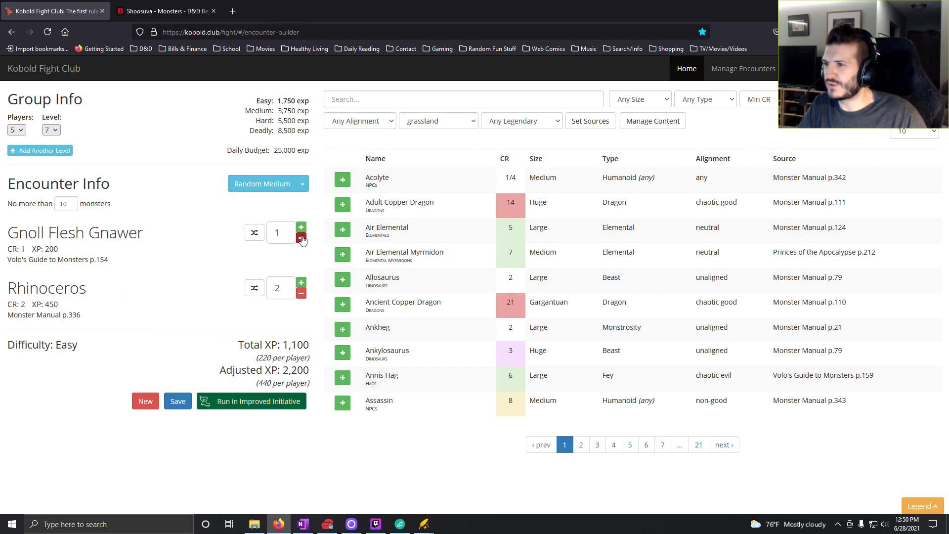
pyautogui.click(301, 239)
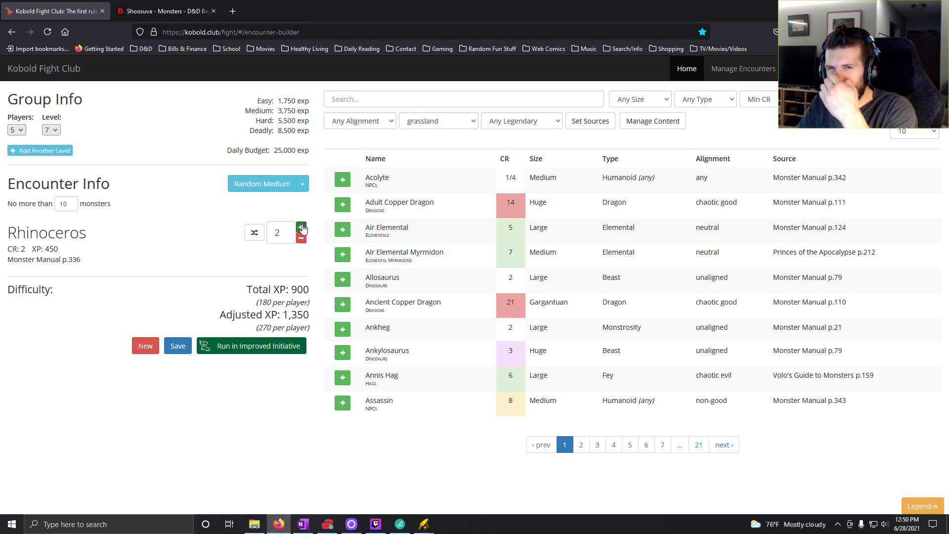
pyautogui.click(302, 227)
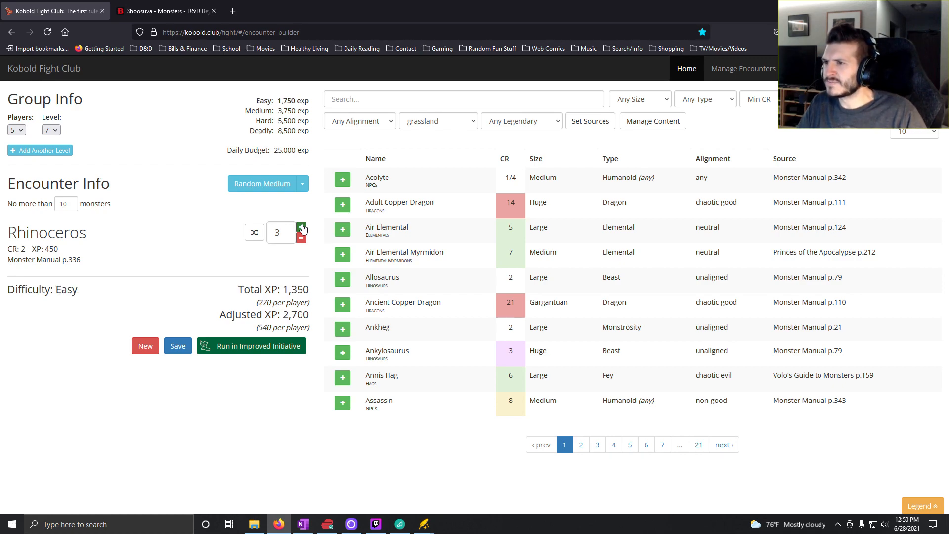
pyautogui.click(301, 227)
pyautogui.click(302, 226)
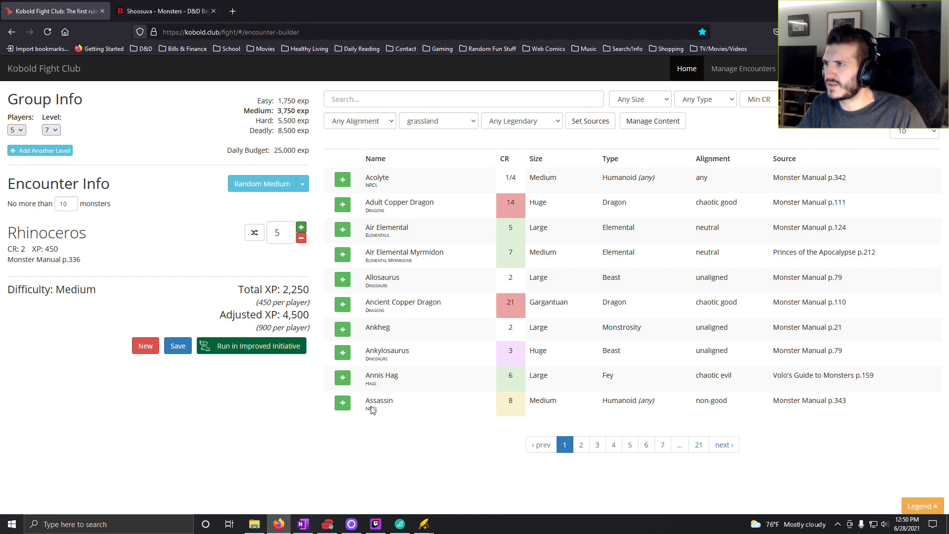
# - Switch to OneNote and enter "5x Rhinoceros" for roll 7 in the Level 7 column of the Plains Daytime table
pyautogui.click(303, 524)
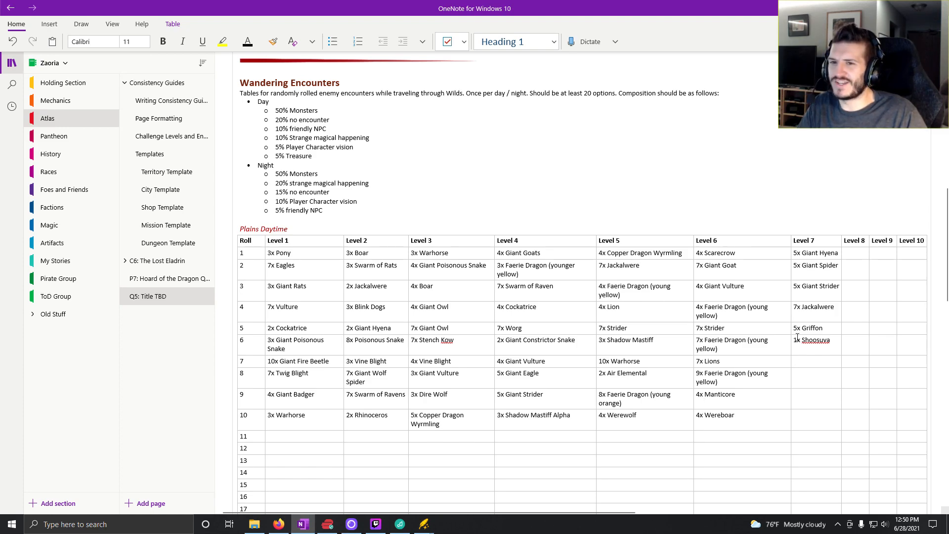
pyautogui.click(802, 362)
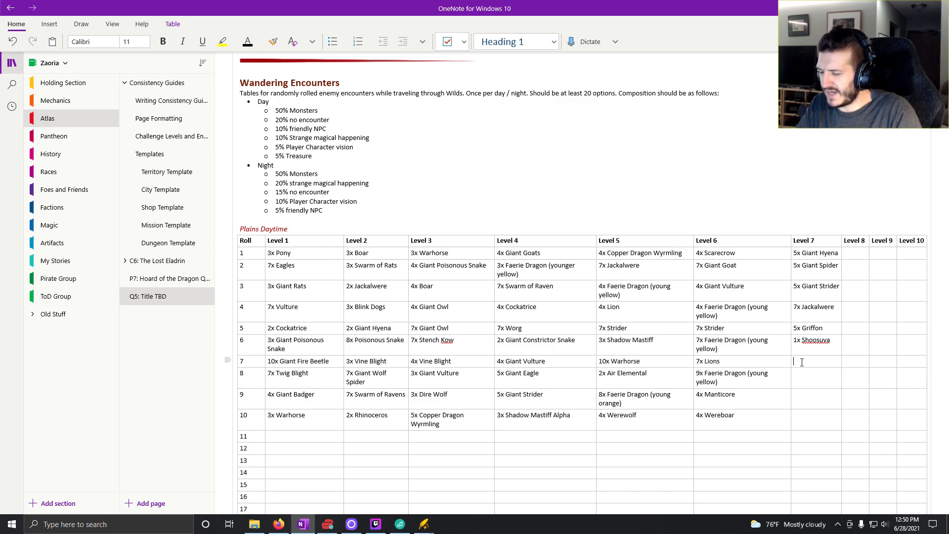
pyautogui.click(281, 526)
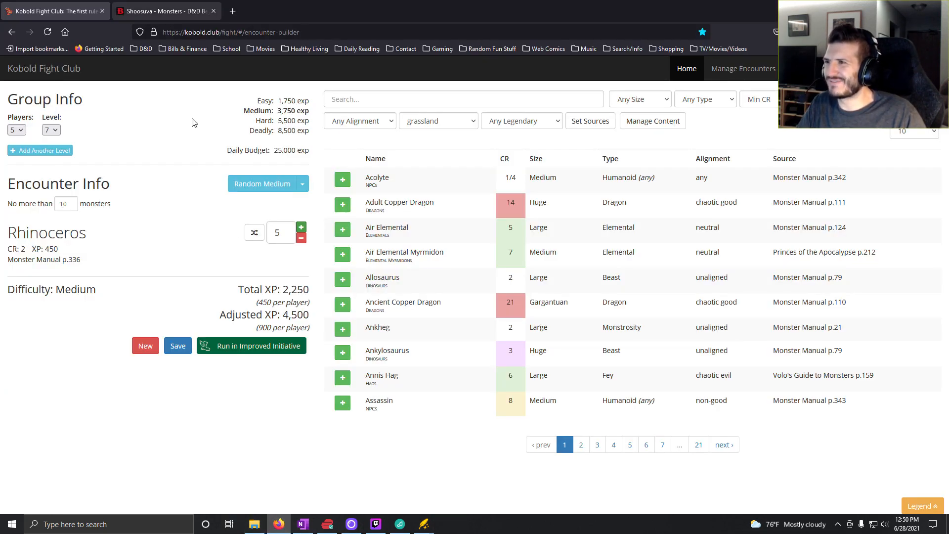
pyautogui.click(308, 528)
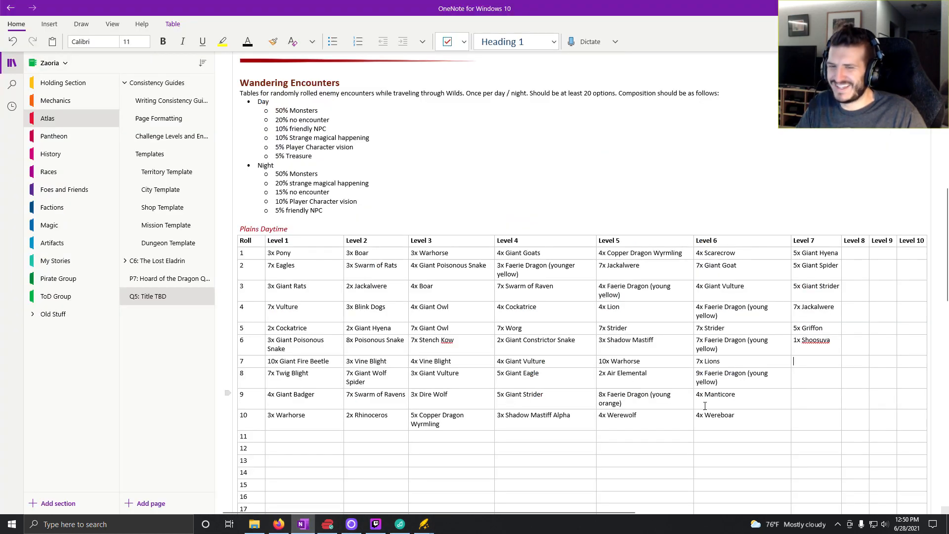
pyautogui.write('5x ')
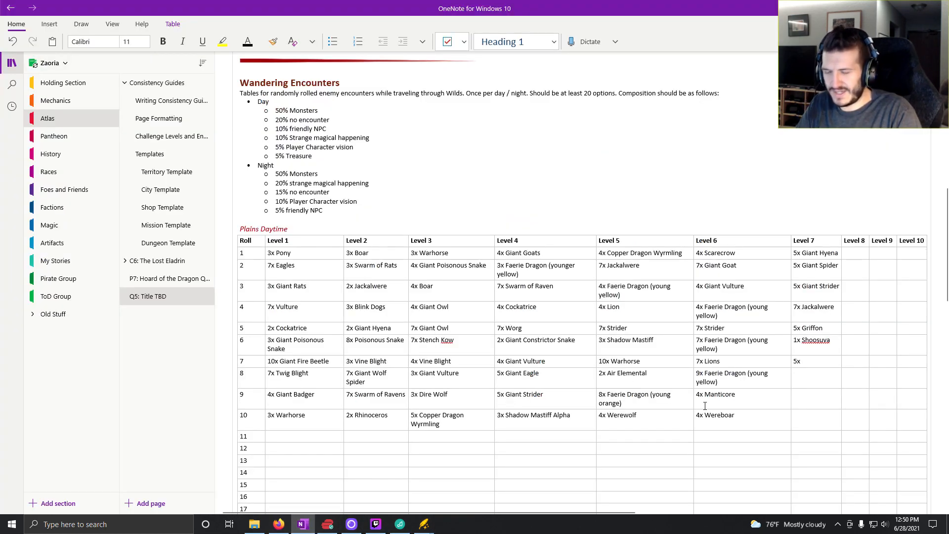
pyautogui.write('Rhino')
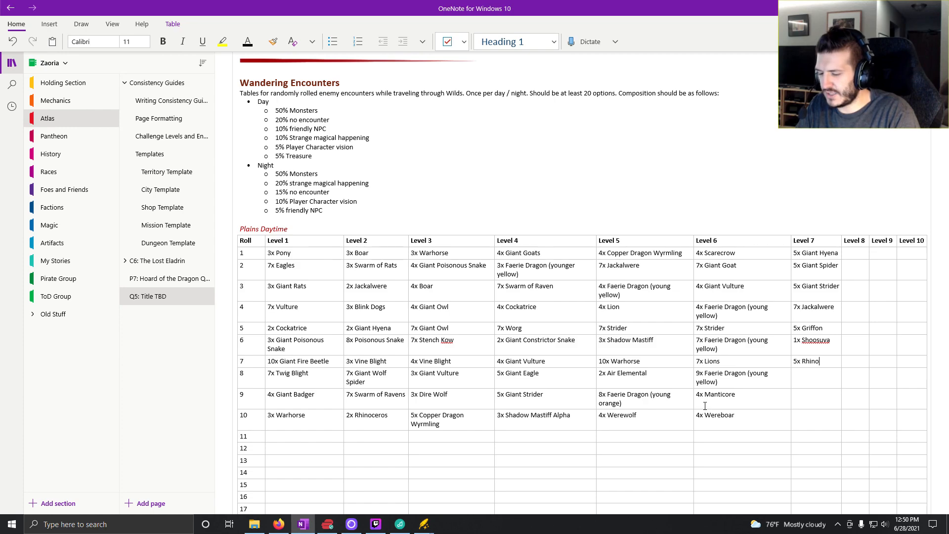
pyautogui.write('cerous')
pyautogui.press('BackSpace')
pyautogui.press('BackSpace')
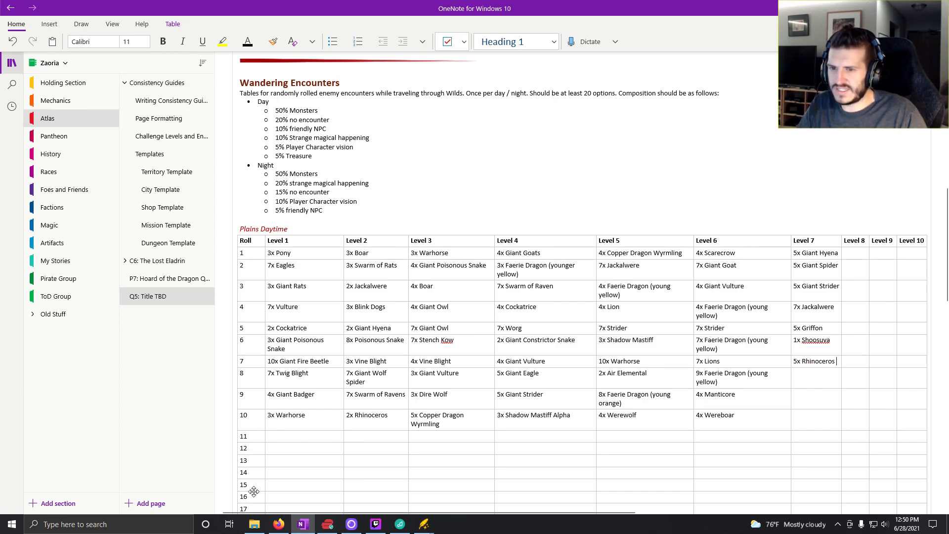
# - Return to Kobold Fight Club and reroll random medium encounters until Faerie Dragons (orange), Griffons and a Winter Wolf come up
pyautogui.click(280, 525)
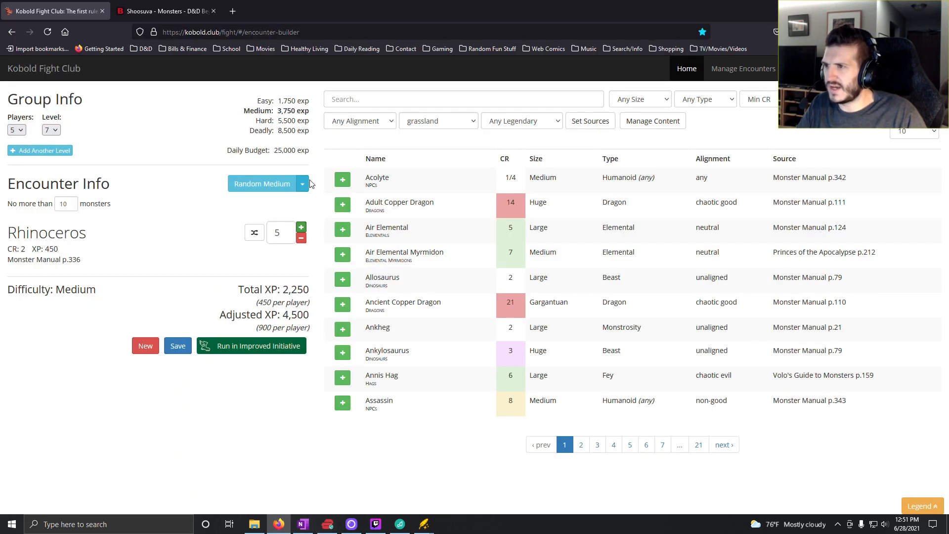
pyautogui.click(303, 526)
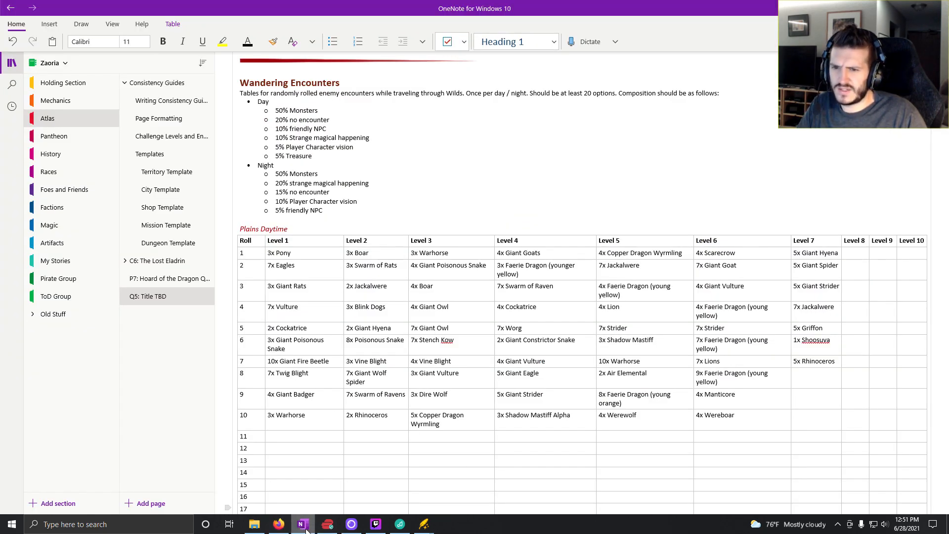
pyautogui.click(278, 525)
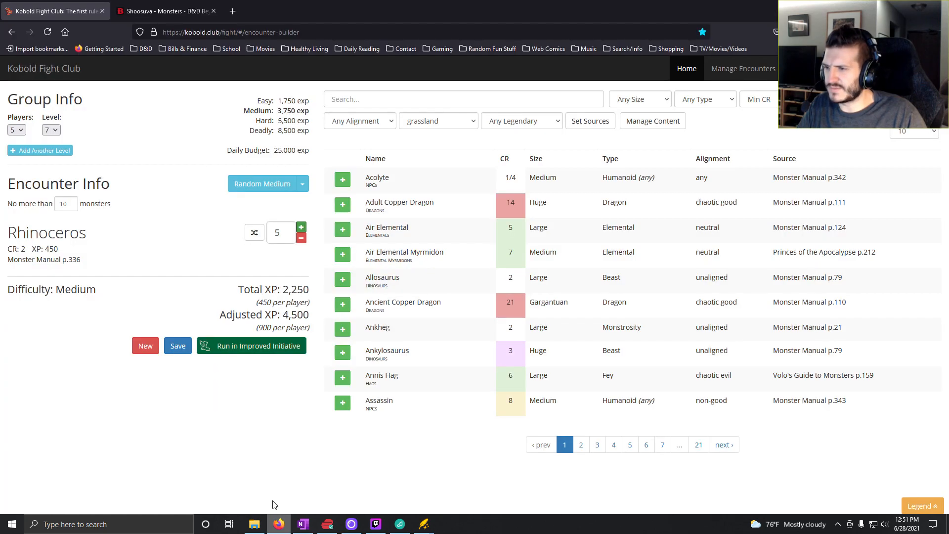
pyautogui.click(300, 189)
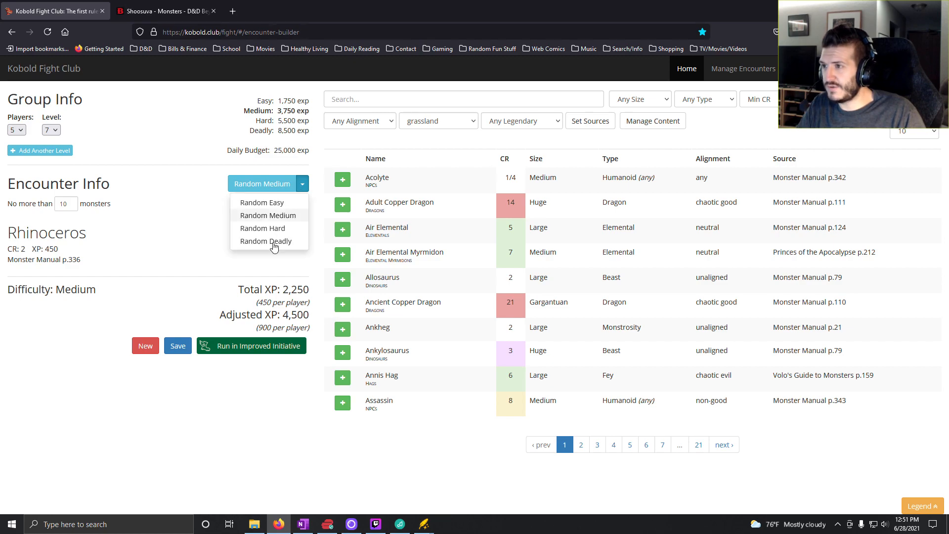
pyautogui.click(276, 215)
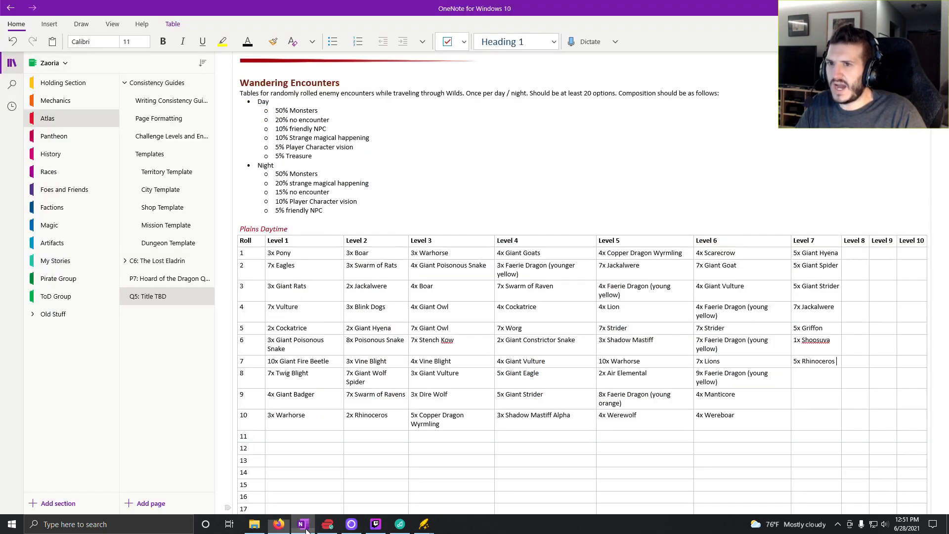
pyautogui.click(303, 524)
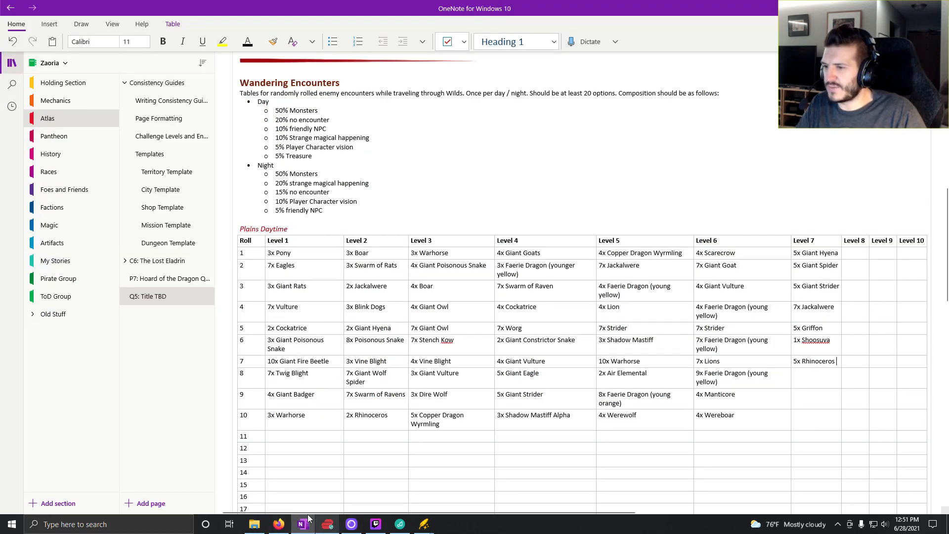
pyautogui.click(279, 524)
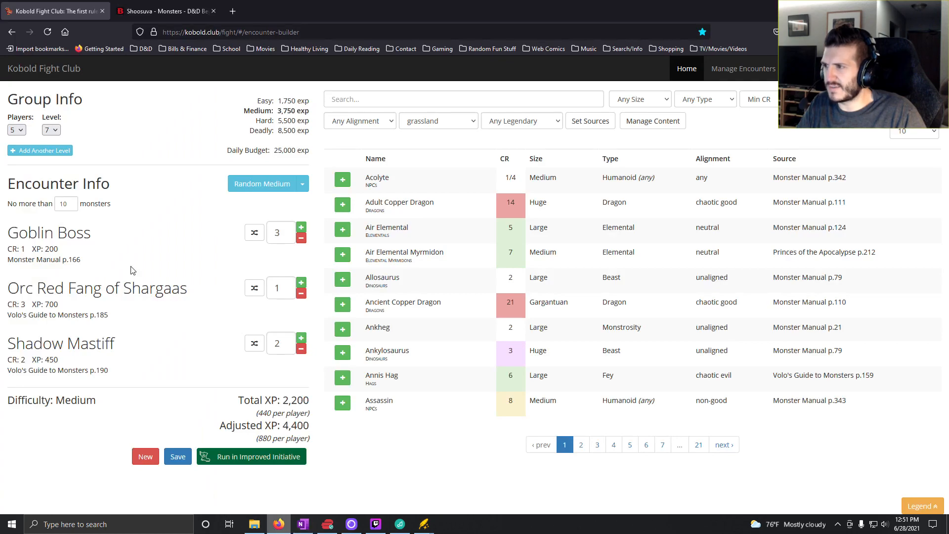
pyautogui.click(246, 185)
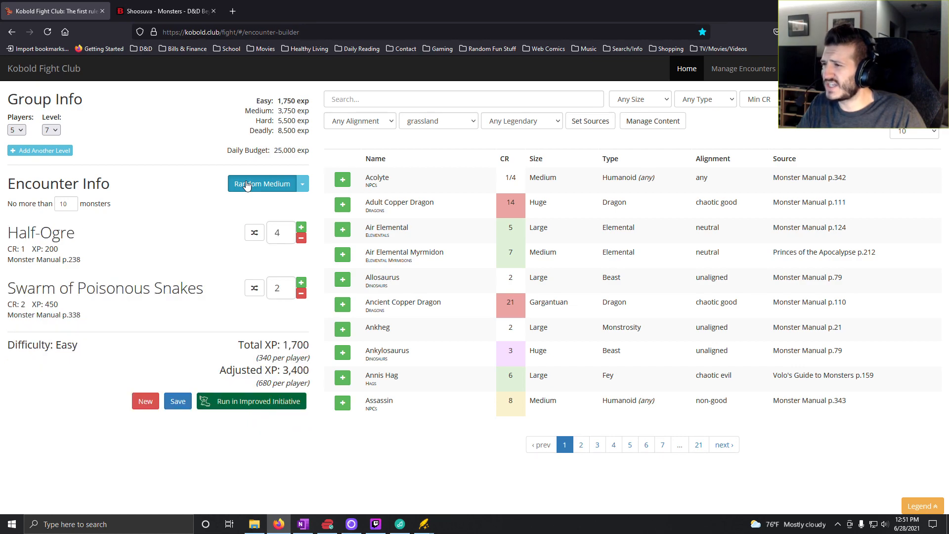
pyautogui.click(247, 185)
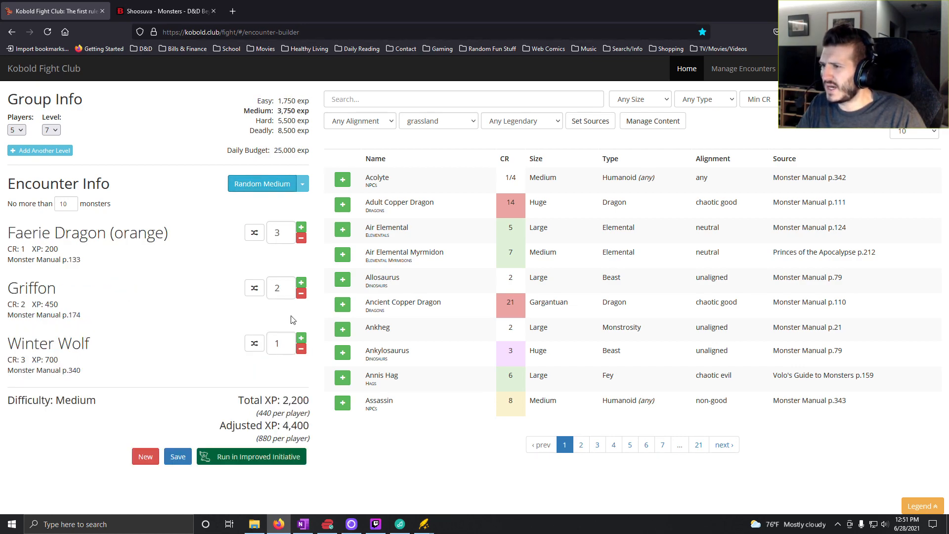
# - Reduce the encounter to Griffons only, removing the Faerie Dragons and the Winter Wolf, and raise the Griffon count to 5
pyautogui.click(301, 239)
pyautogui.click(301, 239)
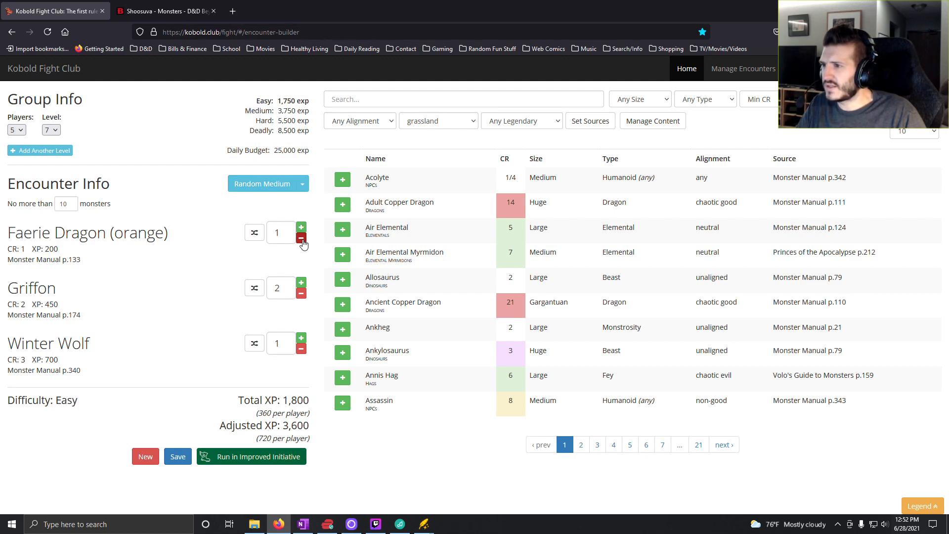
pyautogui.click(302, 238)
pyautogui.click(301, 294)
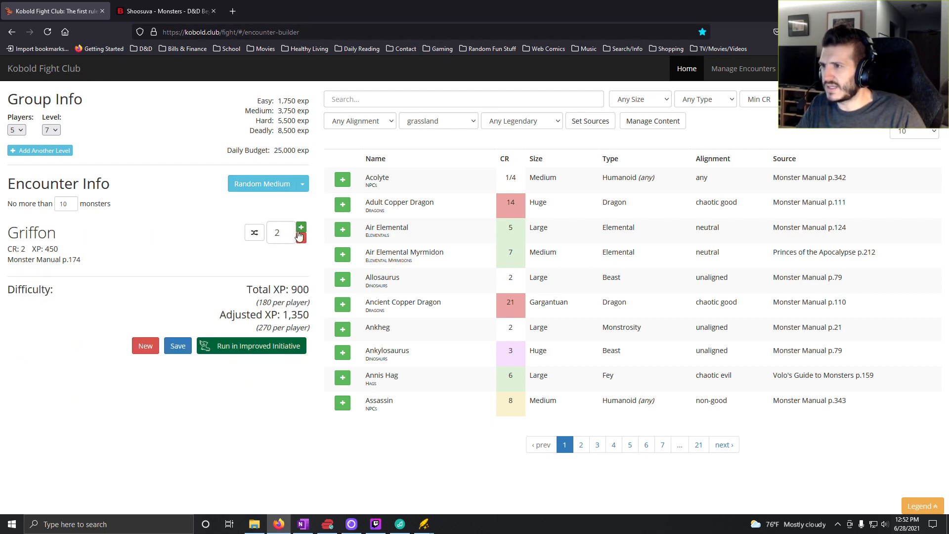
pyautogui.click(301, 227)
pyautogui.click(301, 228)
pyautogui.click(301, 227)
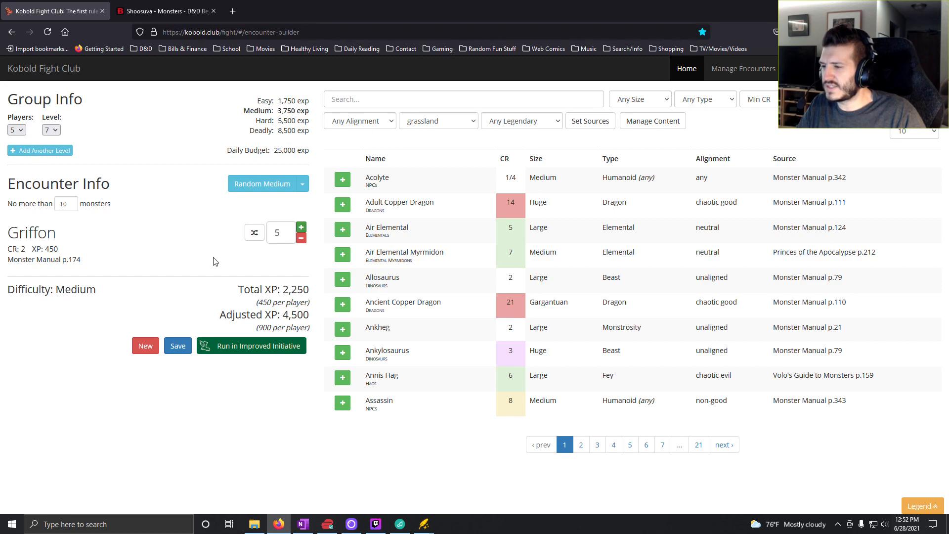
# - Check the existing Level 7 entries in OneNote, return to Kobold Fight Club and raise the Griffon count to 7
pyautogui.moveTo(303, 525)
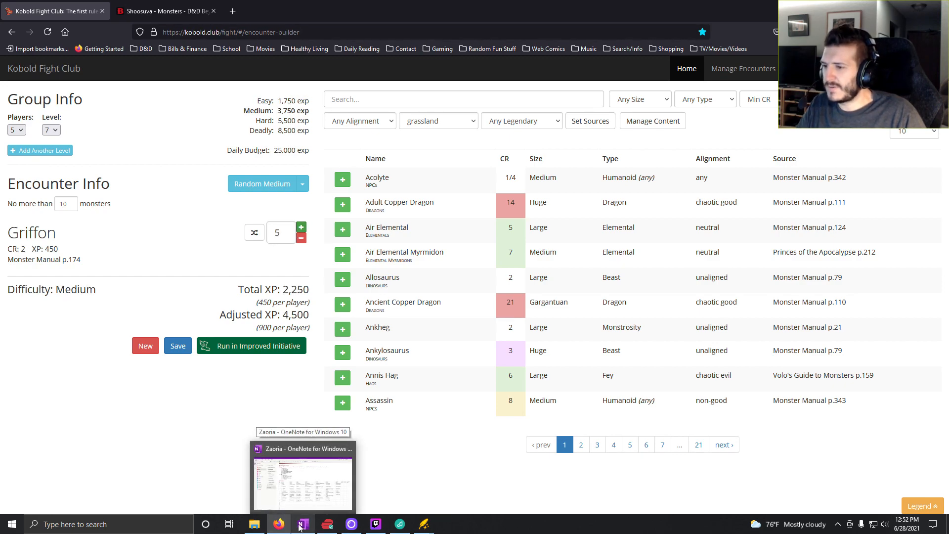
pyautogui.click(302, 525)
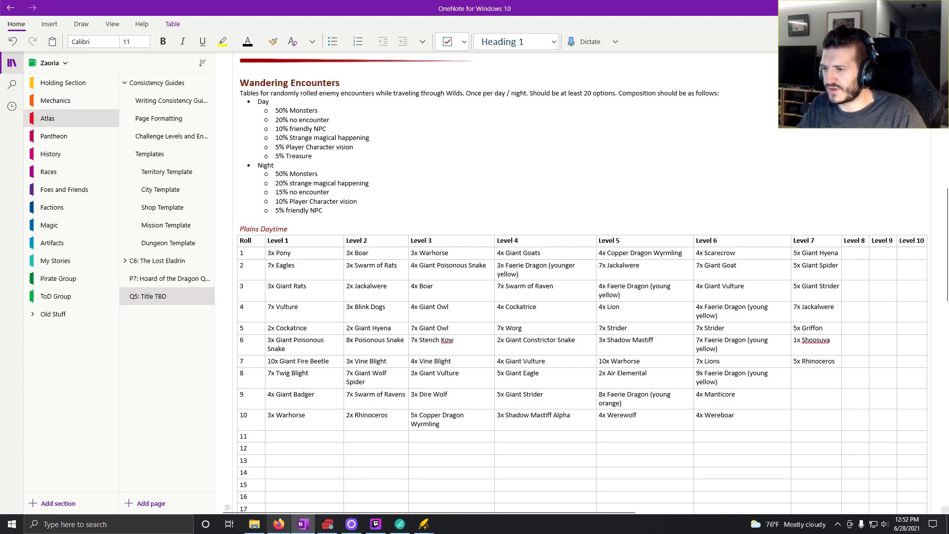
pyautogui.click(278, 524)
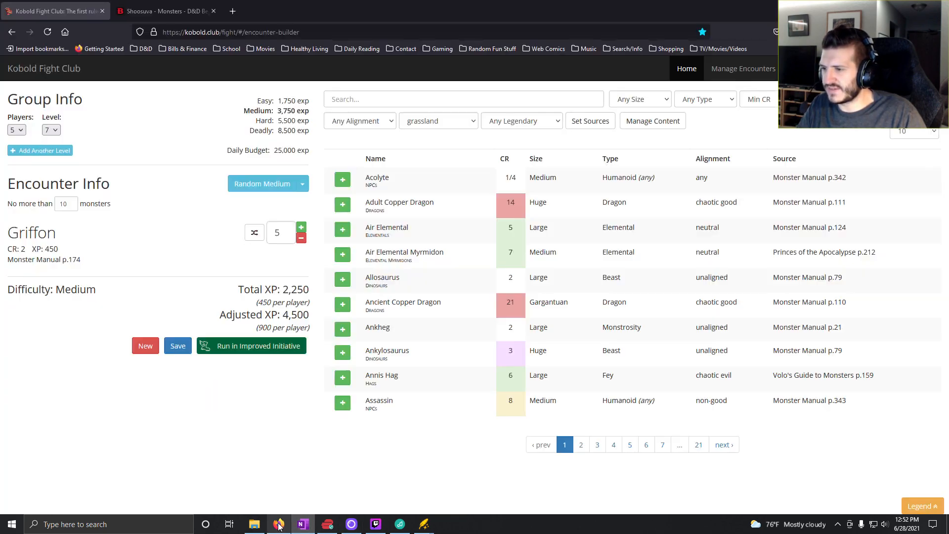
pyautogui.click(301, 227)
pyautogui.click(302, 227)
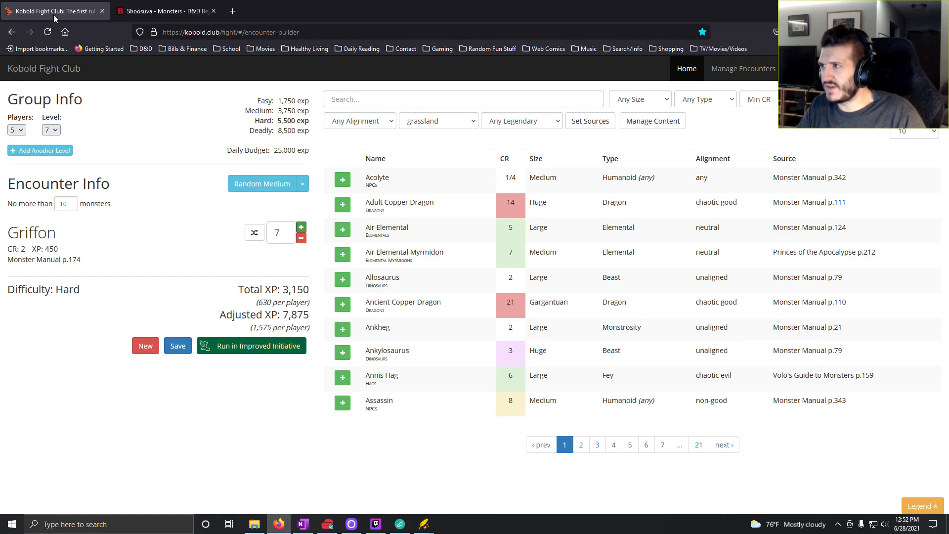
# - Switch to OneNote and enter "7x Griffon" for roll 8 in the Level 7 column of the Plains Daytime table
pyautogui.click(301, 525)
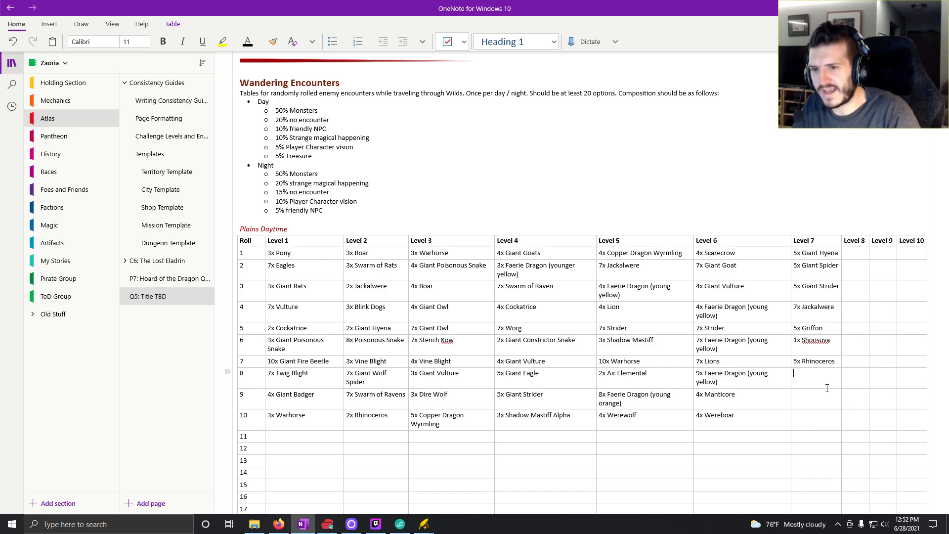
pyautogui.write('7x')
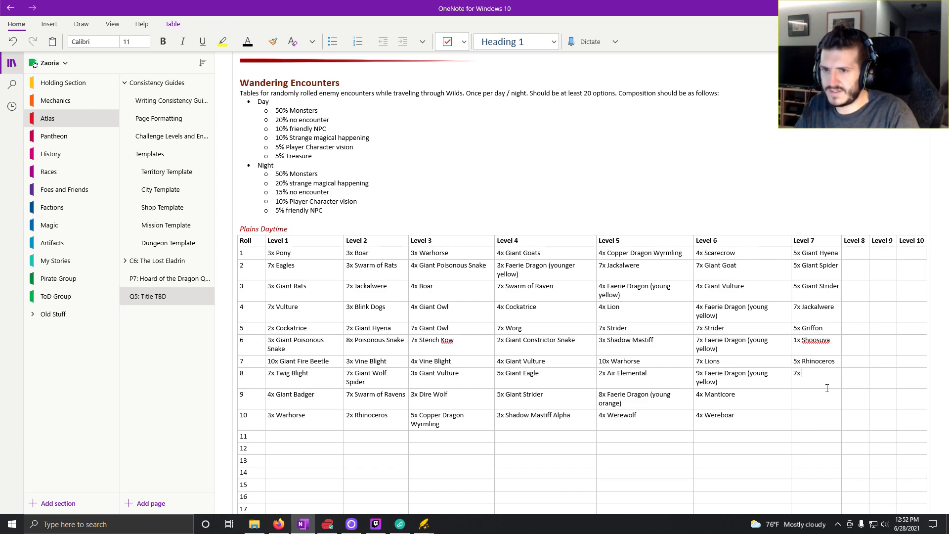
pyautogui.write(' Griffon')
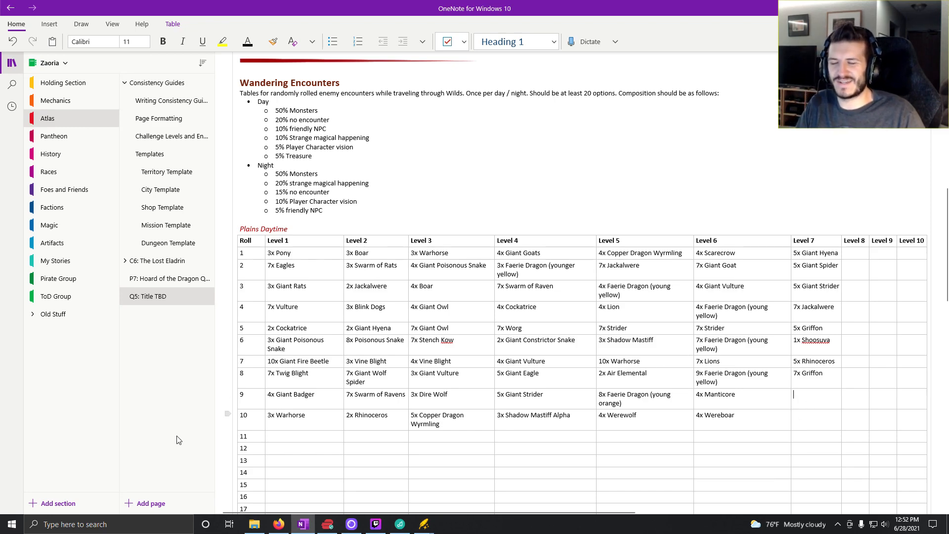
# - Return to Kobold Fight Club, generate random hard encounters until an Earth Elemental and a Wyvern come up, and reduce the encounter to 2 Wyverns
pyautogui.moveTo(326, 525)
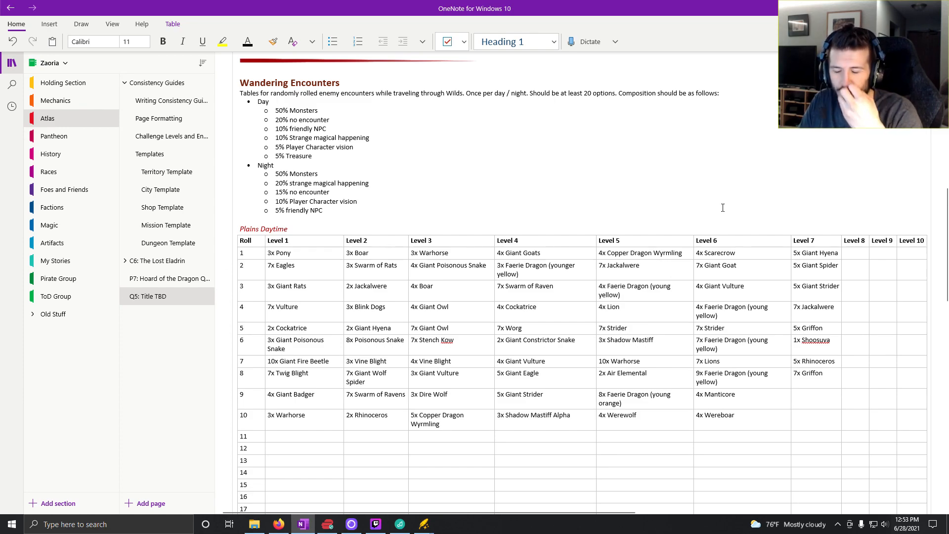
pyautogui.click(279, 525)
pyautogui.click(302, 184)
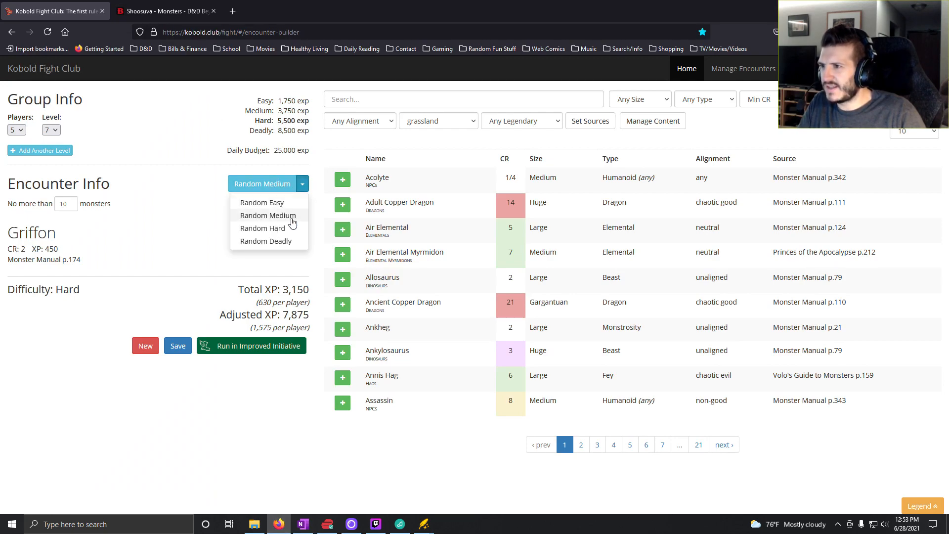
pyautogui.click(281, 228)
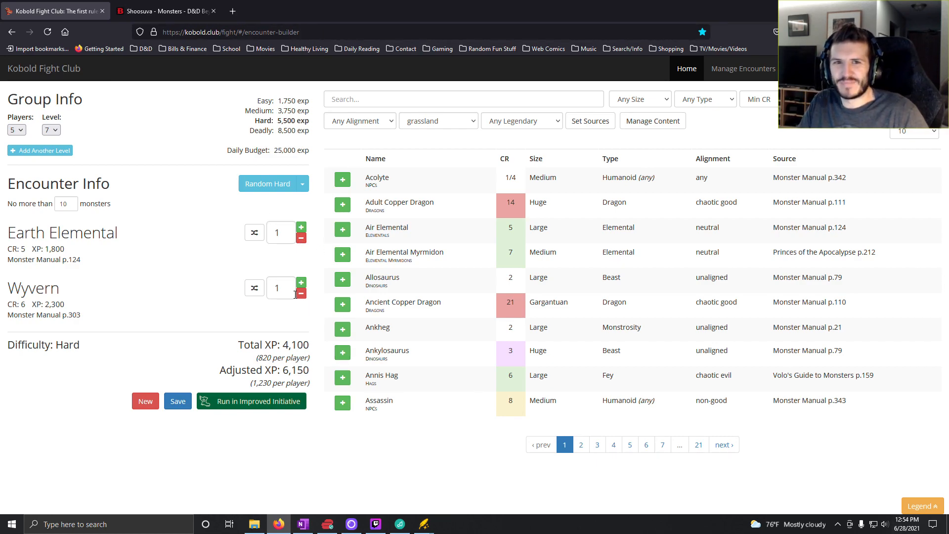
pyautogui.click(300, 240)
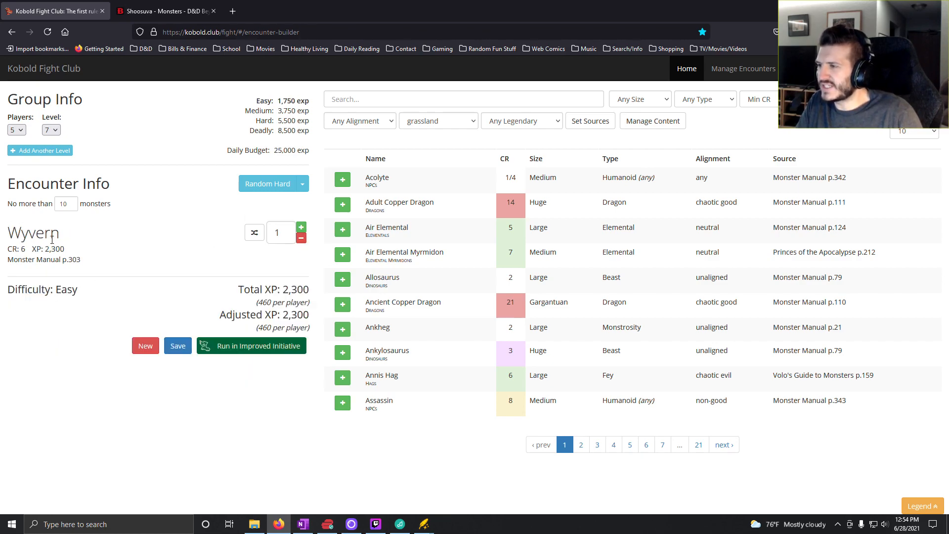
pyautogui.click(301, 228)
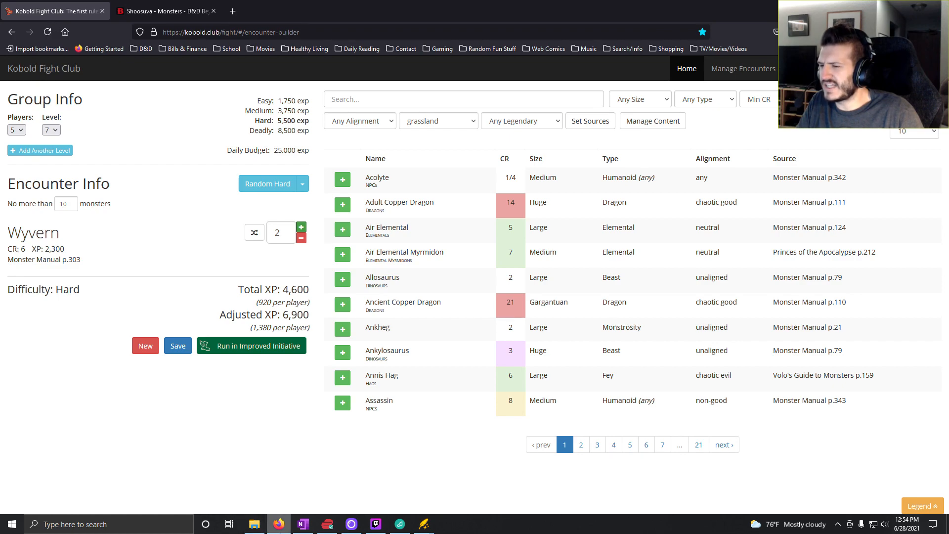
# - Switch to OneNote and enter "2x Wyvern (yellow)" for roll 9 in the Level 7 column of the Plains Daytime table
pyautogui.moveTo(299, 530)
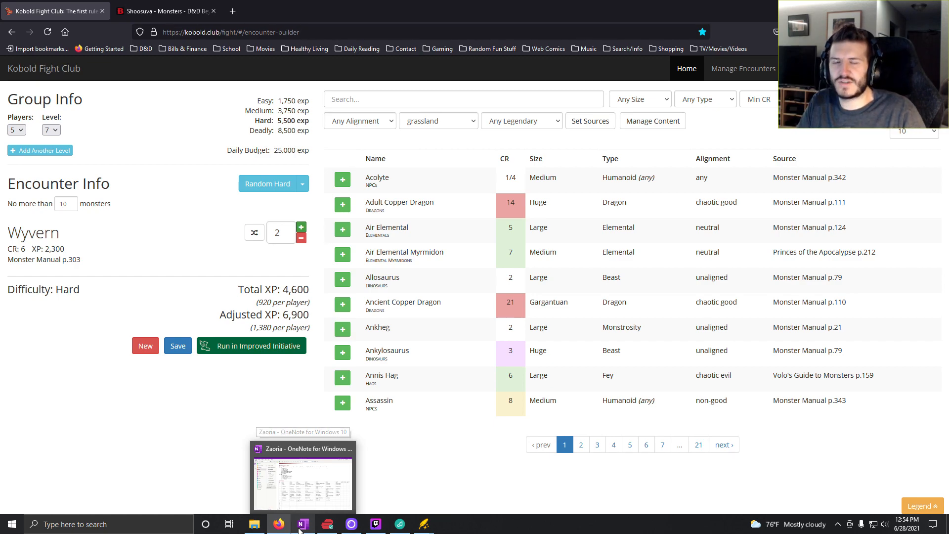
pyautogui.click(299, 529)
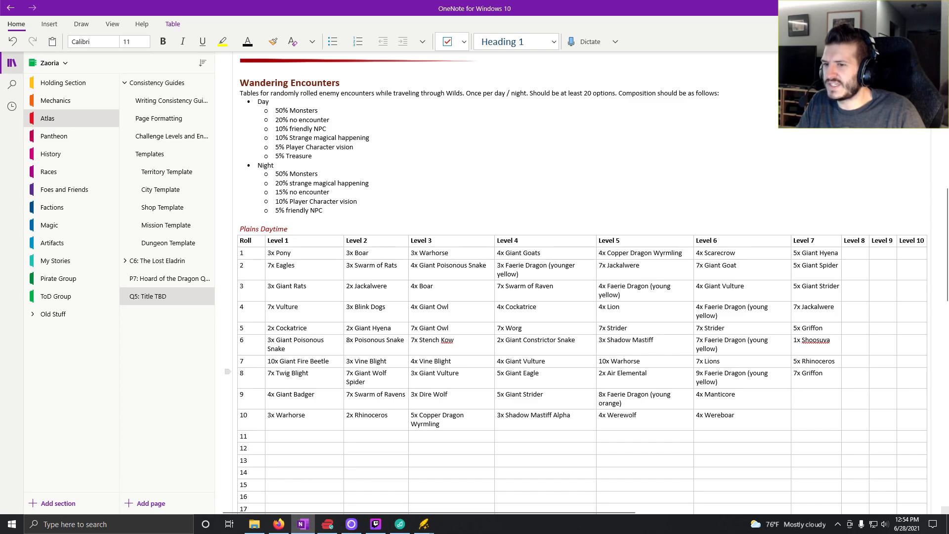
pyautogui.click(813, 405)
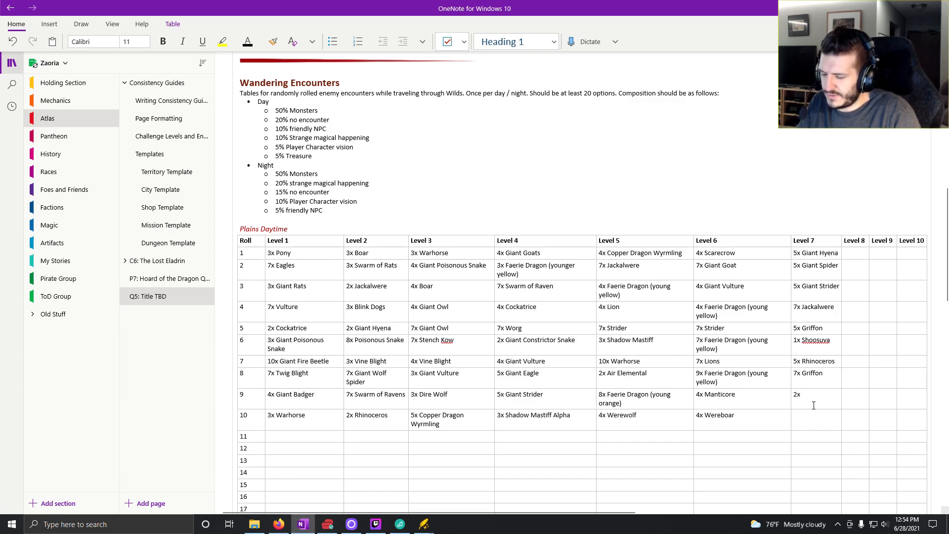
pyautogui.write('2x Wy')
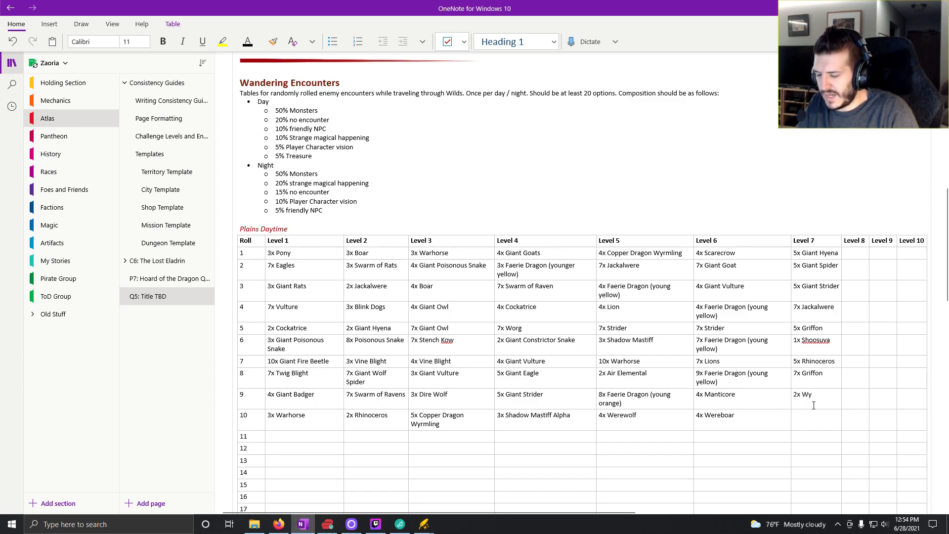
pyautogui.write('v')
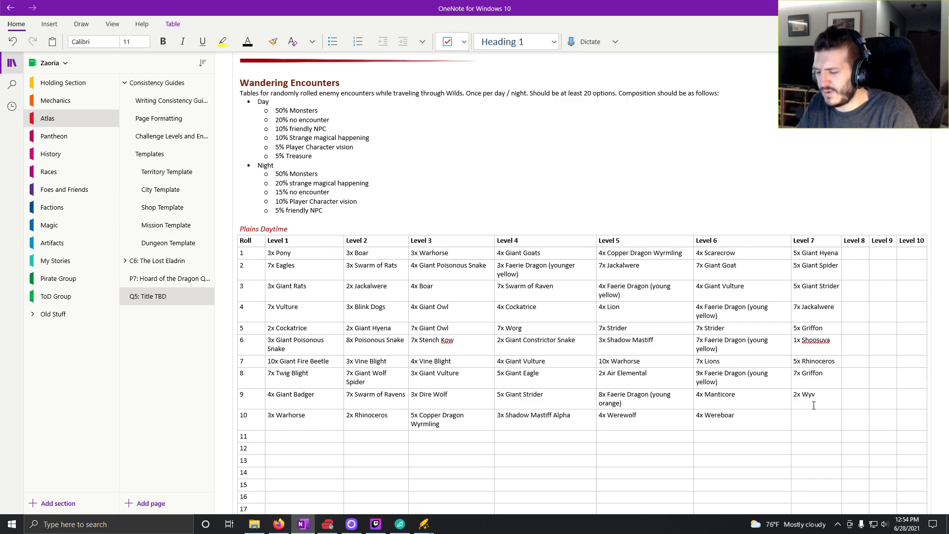
pyautogui.write('ern (')
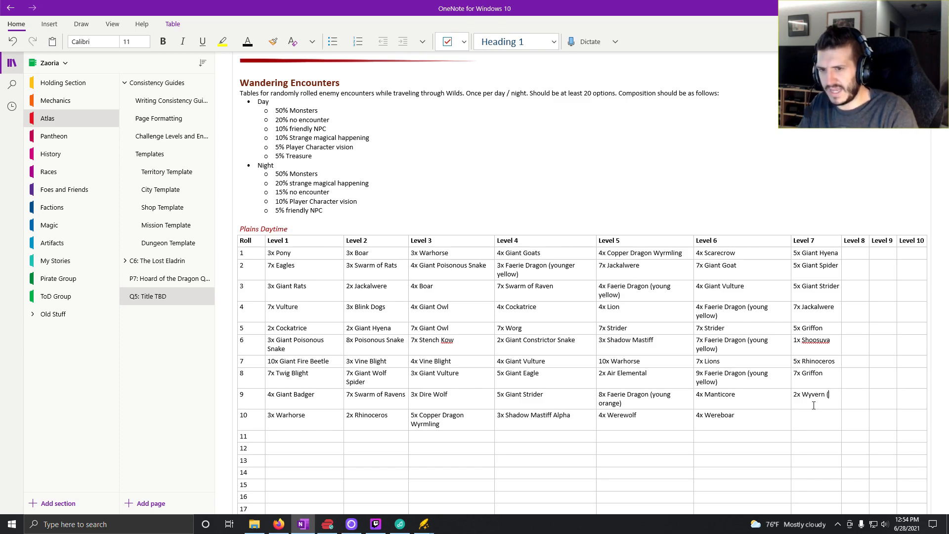
pyautogui.write('yel')
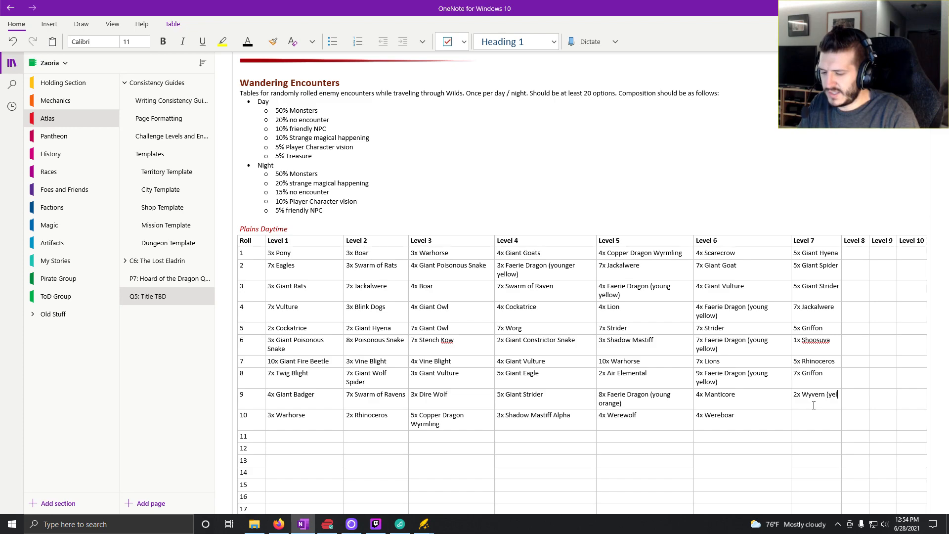
pyautogui.write('low)')
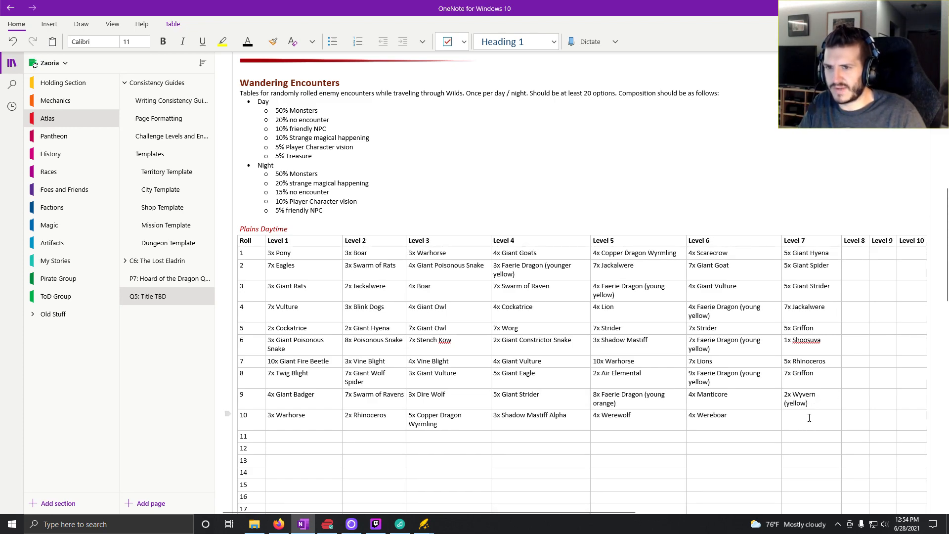
# - Place the cursor in the roll 10 cell of the Level 7 column, and generate a random hard encounter in Kobold Fight Club
pyautogui.click(809, 417)
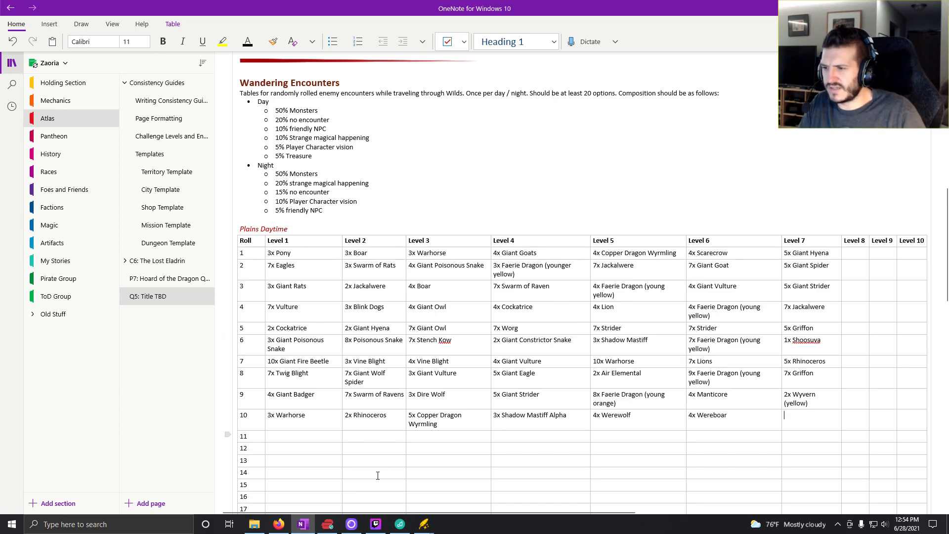
pyautogui.click(279, 524)
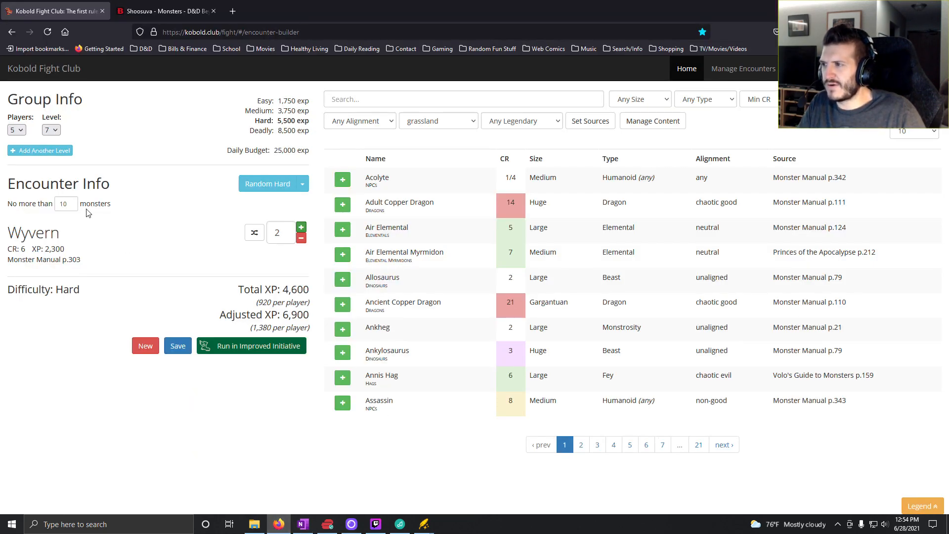
pyautogui.click(285, 192)
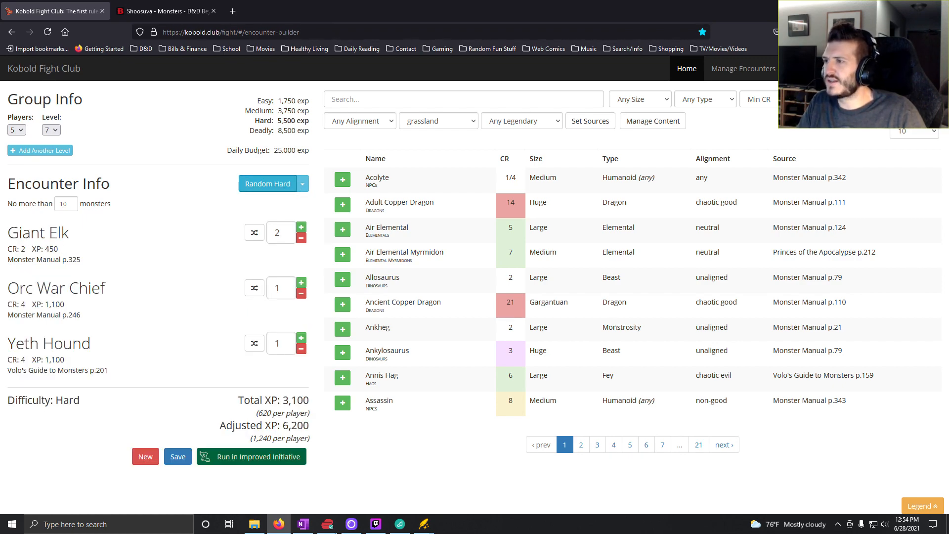
pyautogui.click(298, 528)
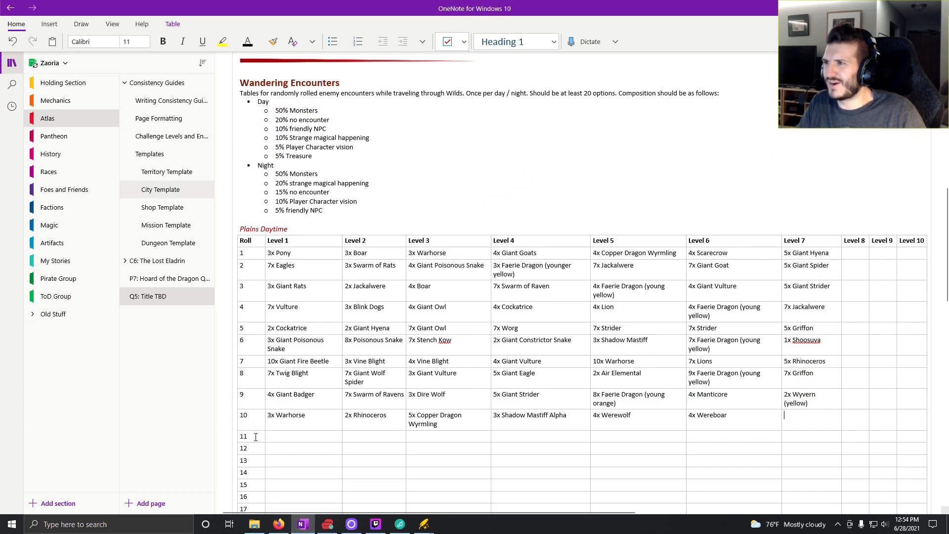
pyautogui.click(279, 524)
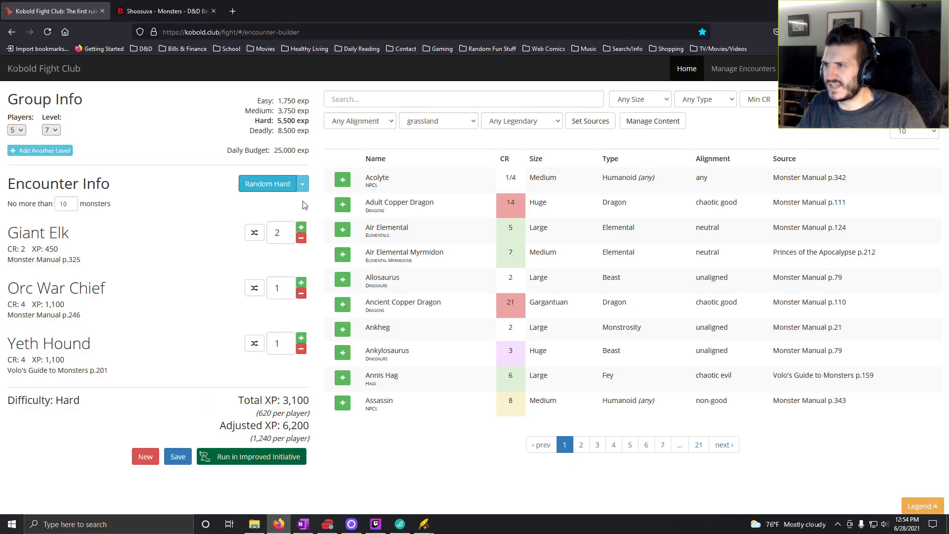
# - Set the generator to random deadly encounters and generate them until a Barghest, a Razerblast and a Triceratops come up
pyautogui.click(302, 184)
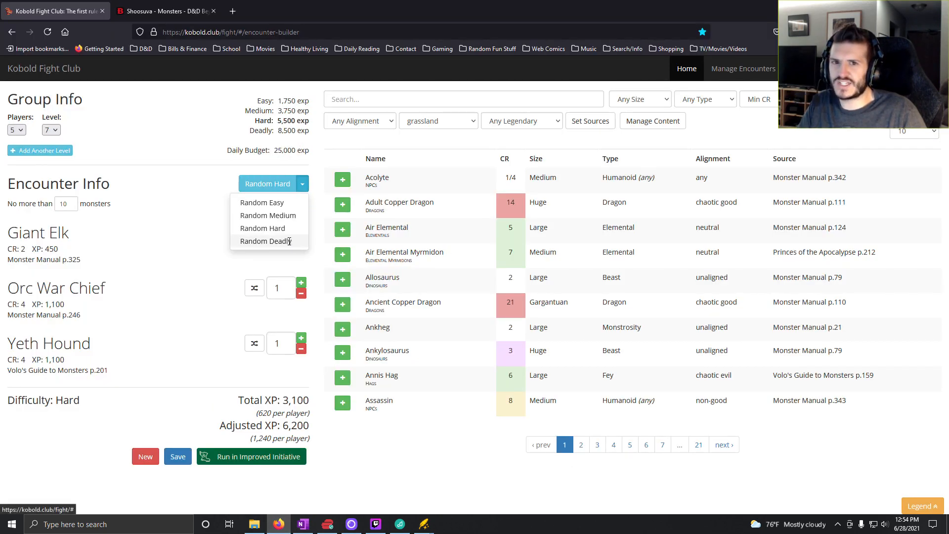
pyautogui.click(292, 243)
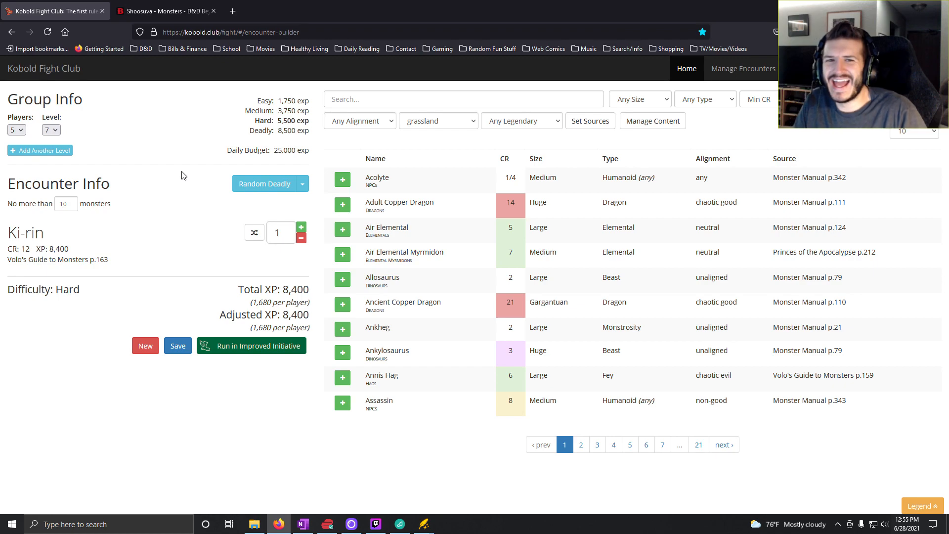
pyautogui.click(256, 186)
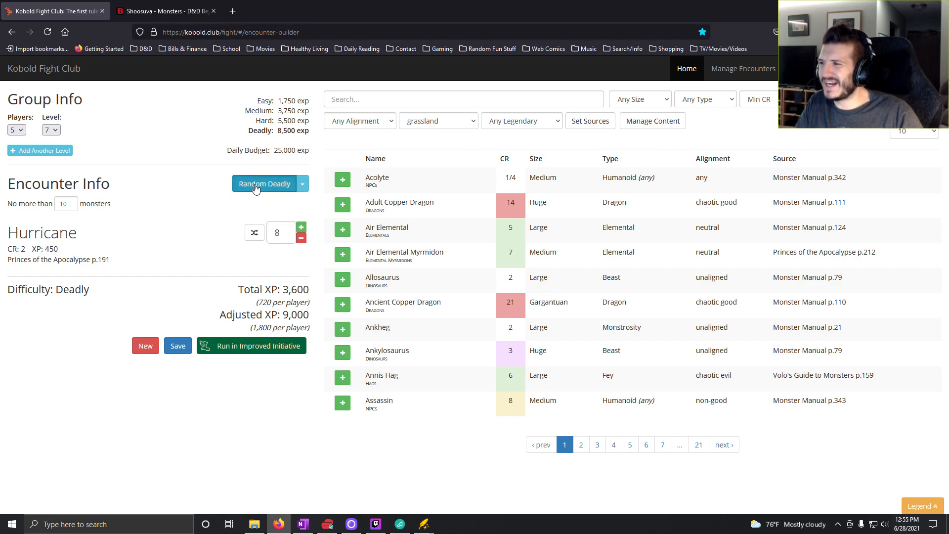
pyautogui.click(256, 186)
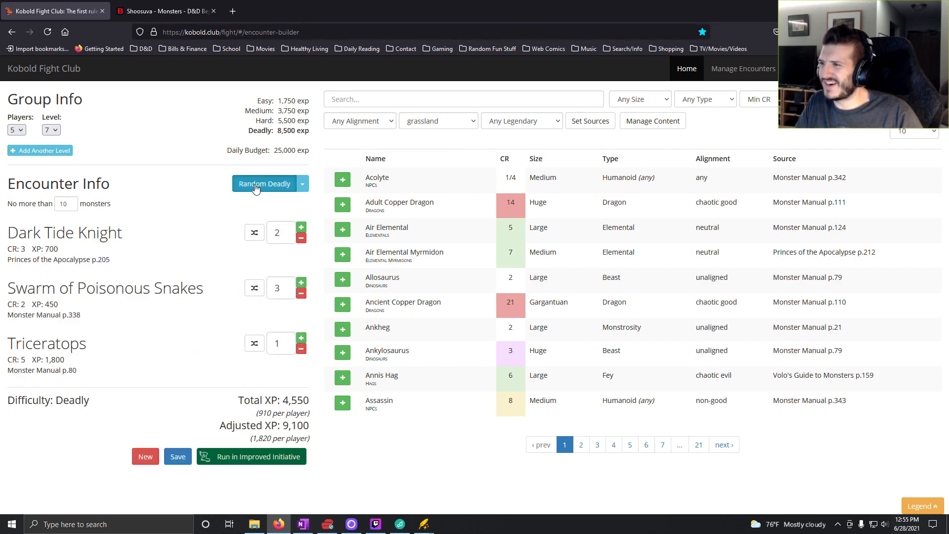
pyautogui.click(256, 186)
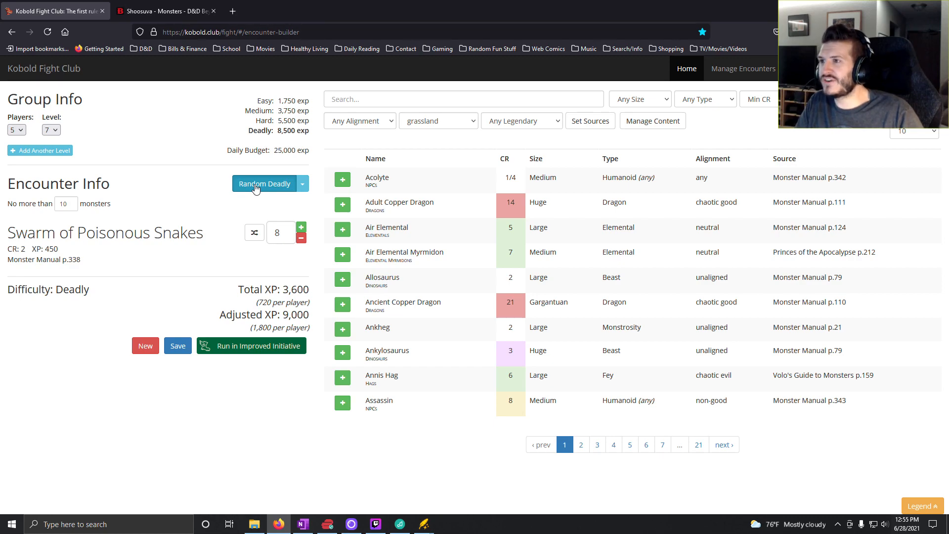
pyautogui.click(256, 187)
pyautogui.click(255, 186)
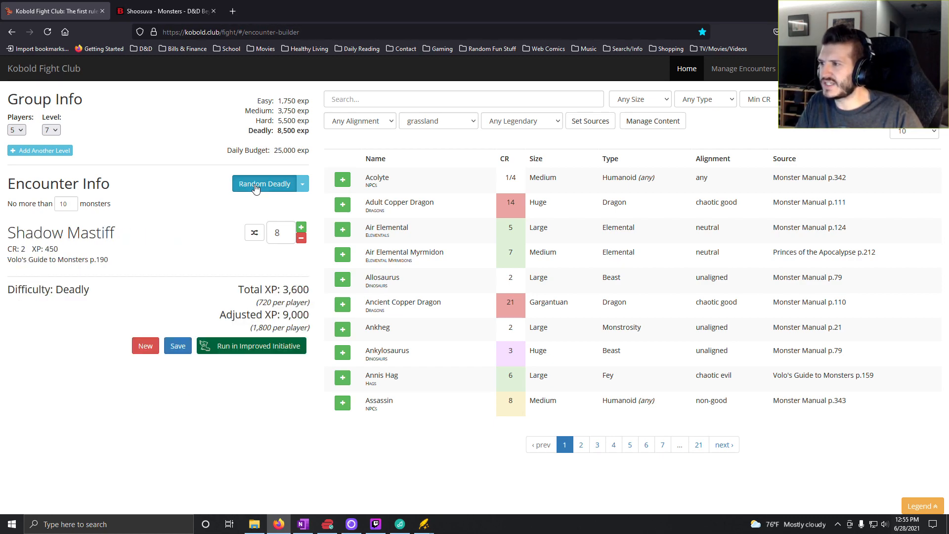
pyautogui.click(256, 187)
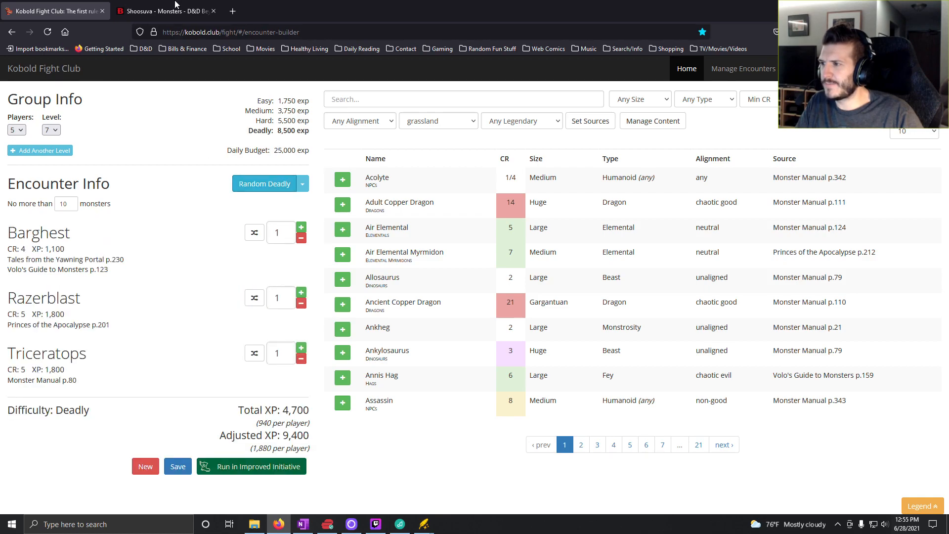
# - Look up the Razerblast on D&D Beyond and return to Kobold Fight Club
pyautogui.click(165, 11)
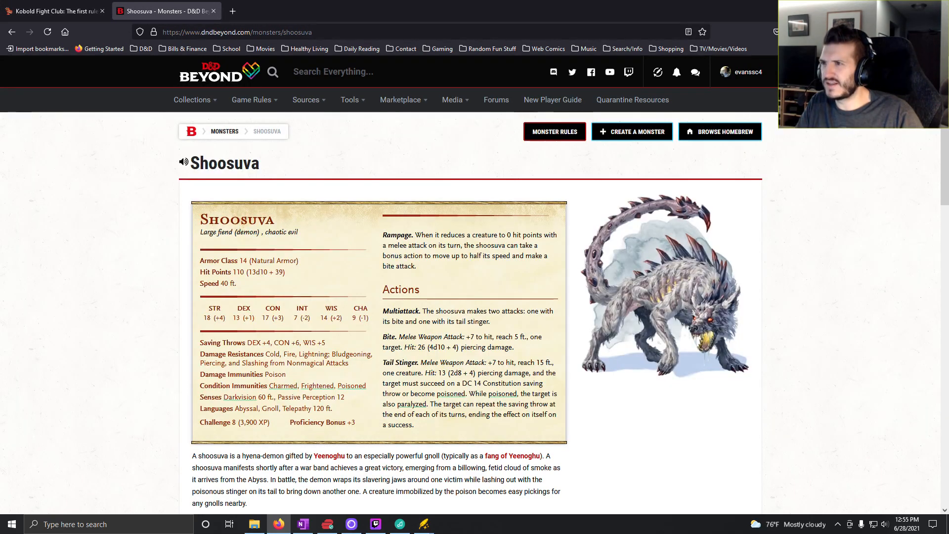
pyautogui.click(320, 73)
pyautogui.write('razer')
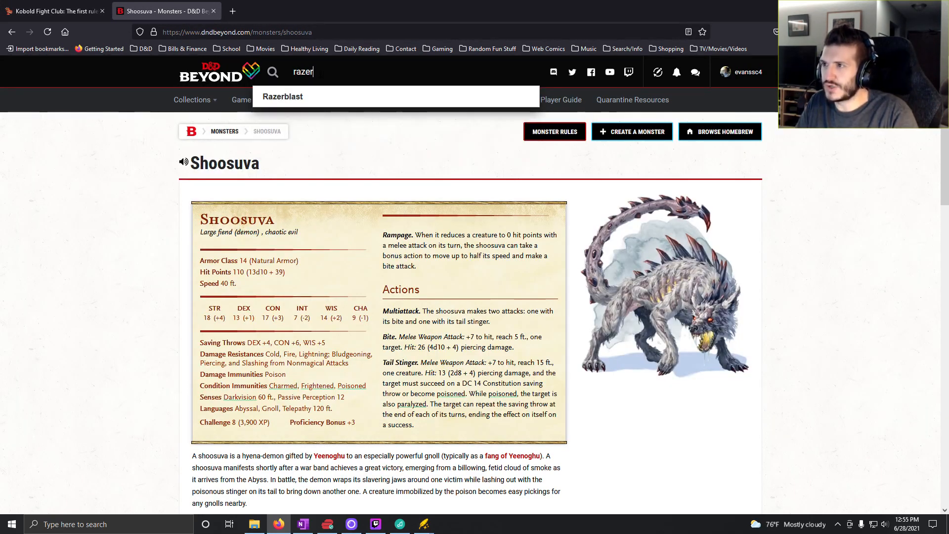
pyautogui.click(300, 98)
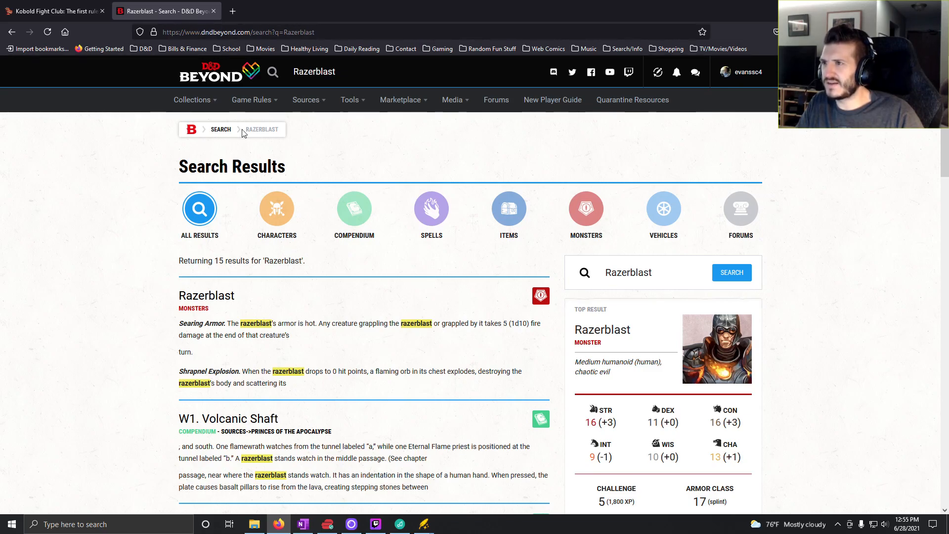
pyautogui.click(55, 11)
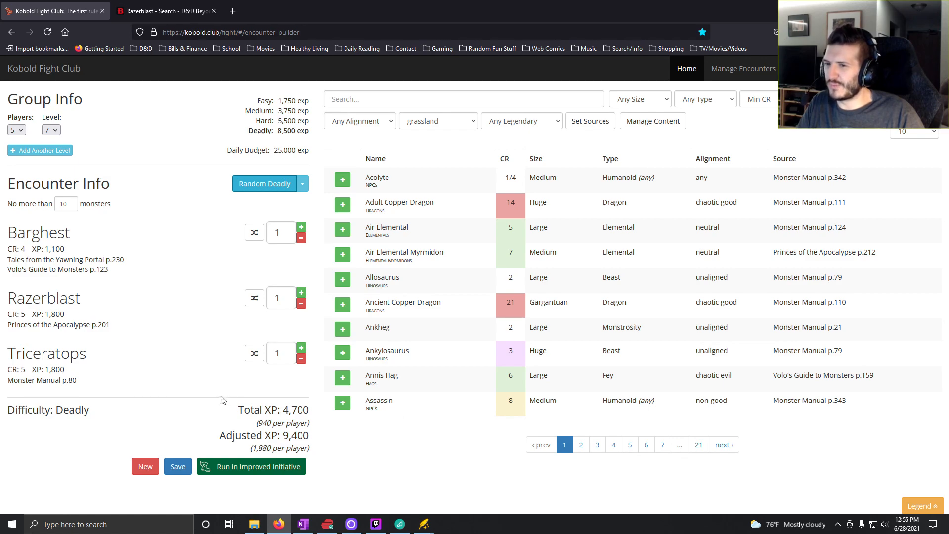
# - Generate another random deadly encounter, remove the Annis Hag and raise the Saber-Toothed Tiger count to 8
pyautogui.click(263, 186)
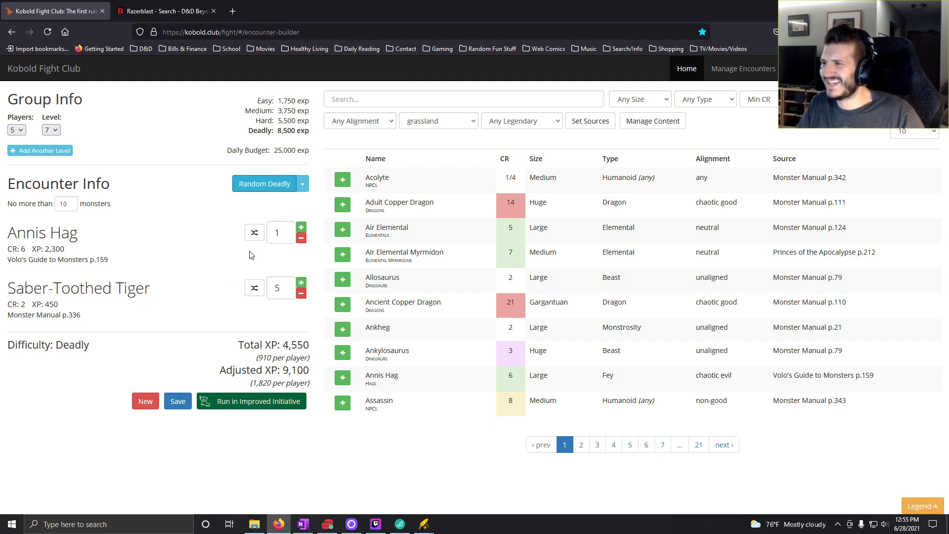
pyautogui.click(301, 238)
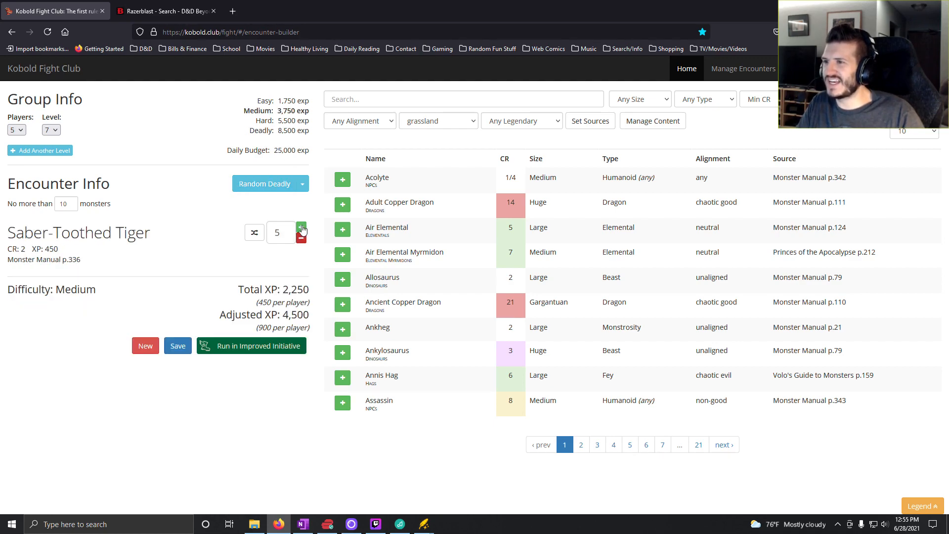
pyautogui.click(302, 229)
pyautogui.click(301, 228)
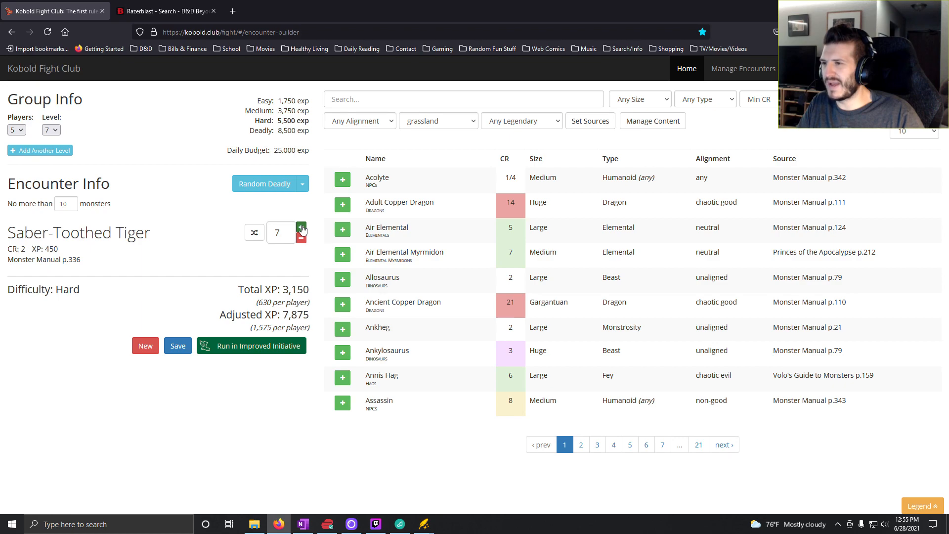
pyautogui.click(301, 228)
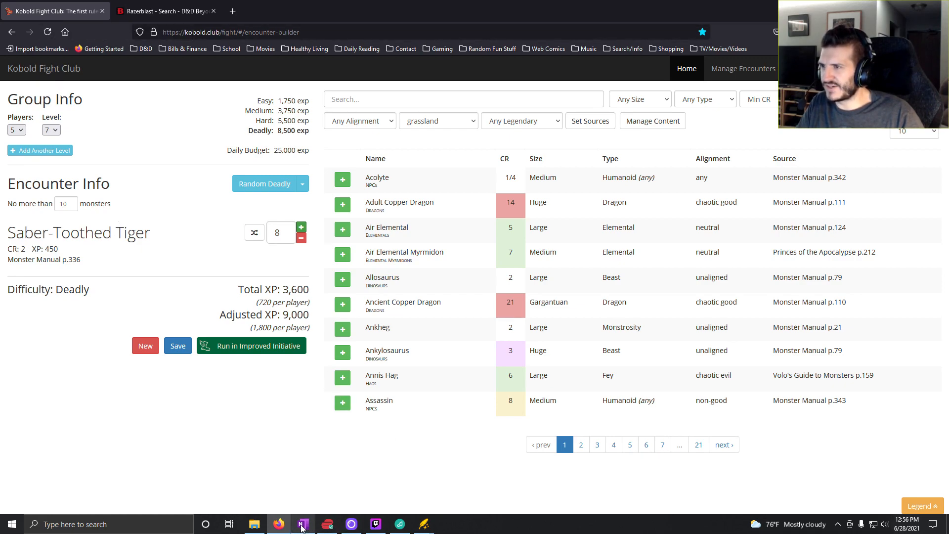
# - Switch to OneNote, enter "8x Sabertooth Tiger" for roll 10 in the Level 7 column, and return to Kobold Fight Club
pyautogui.moveTo(303, 528)
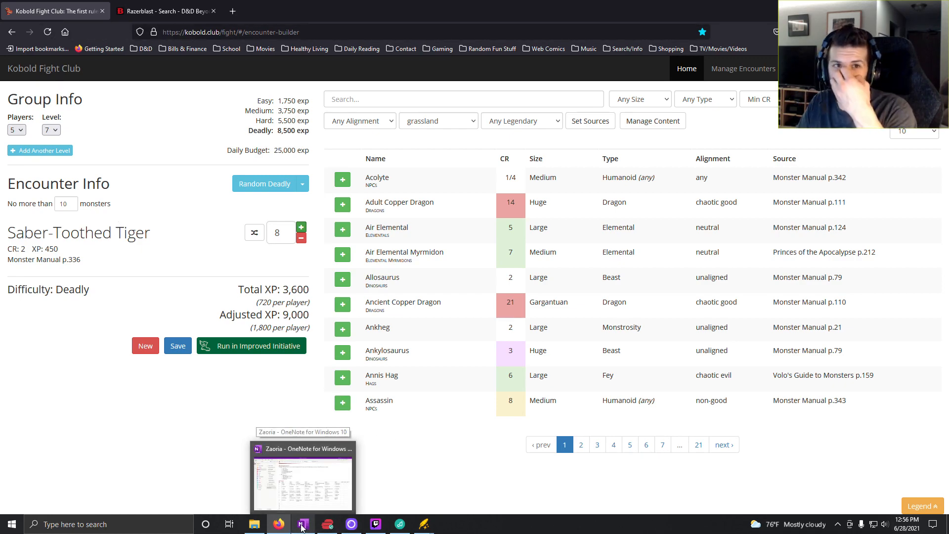
pyautogui.click(303, 526)
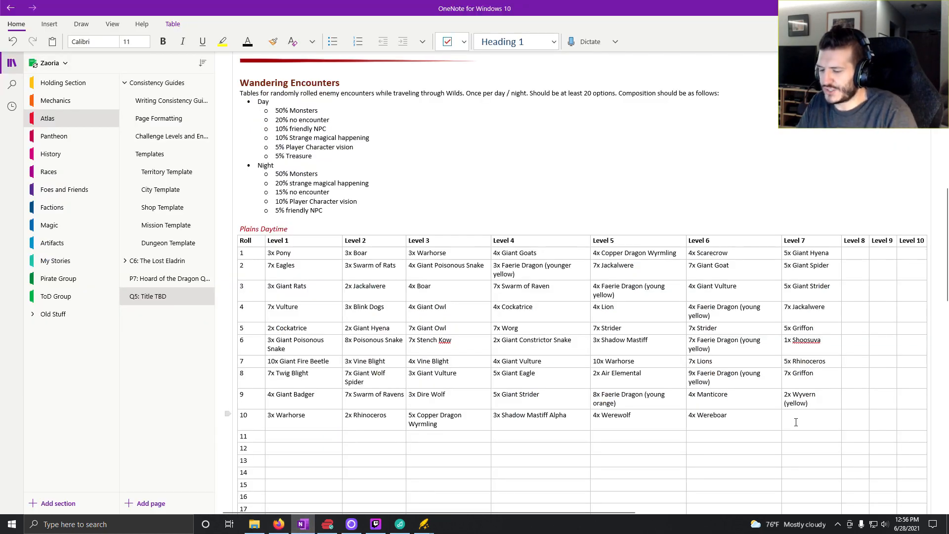
pyautogui.write('8x')
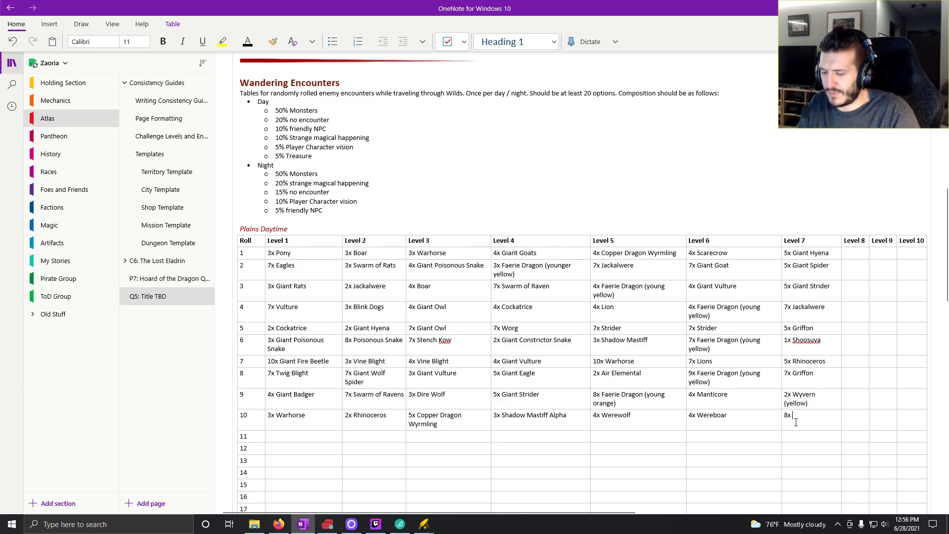
pyautogui.write(' Sabertoo')
pyautogui.write('th ')
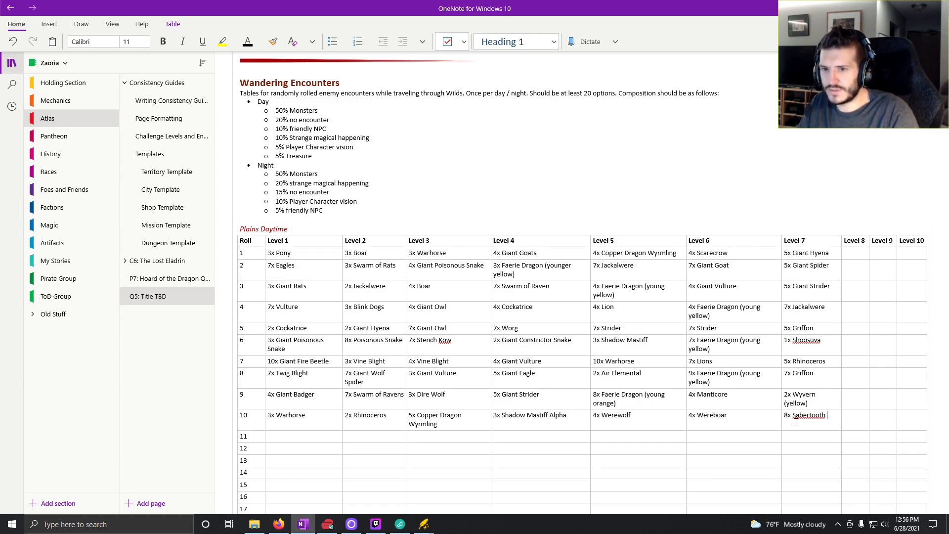
pyautogui.write('Tiger')
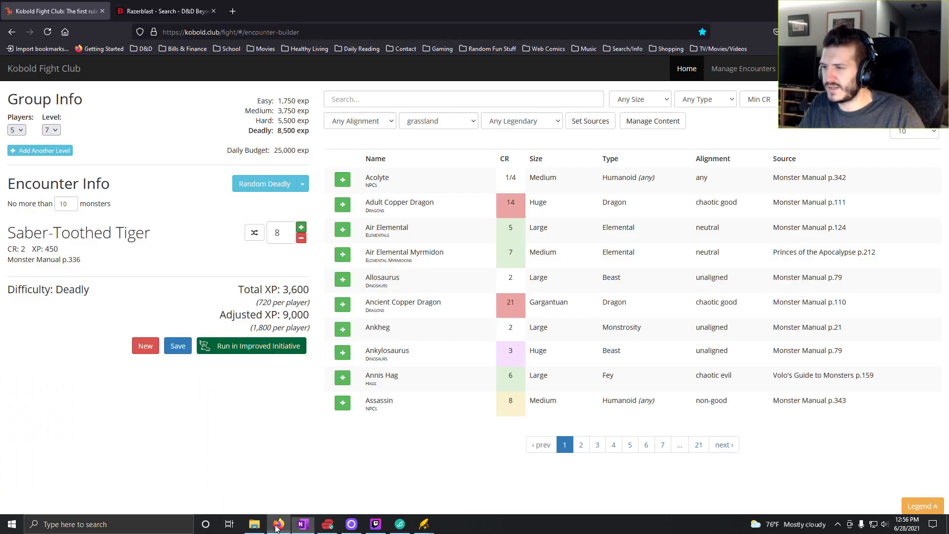
pyautogui.click(276, 527)
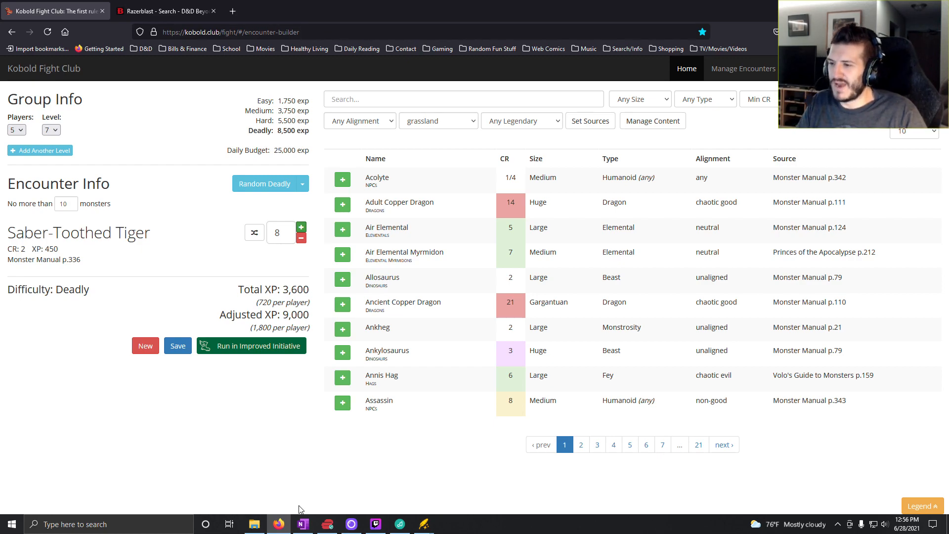
pyautogui.moveTo(307, 527)
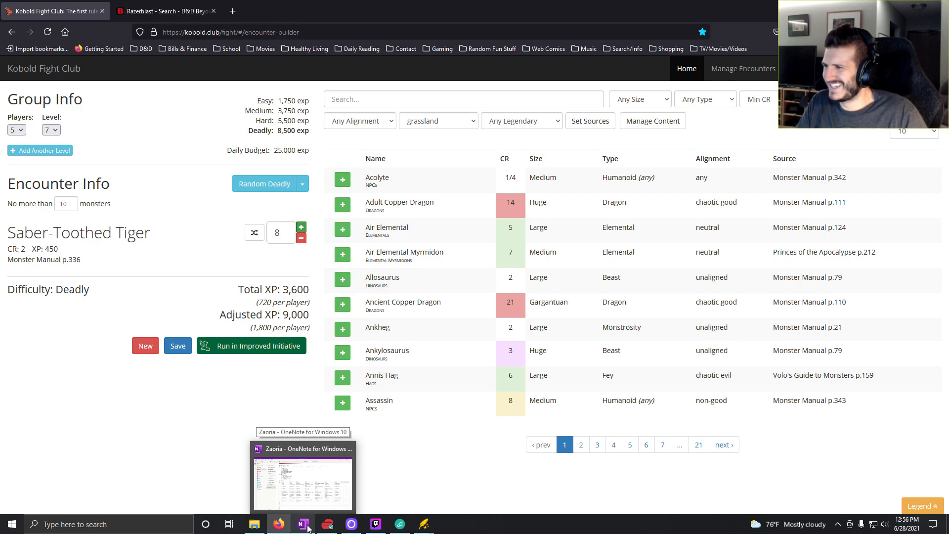
# - Switch to OneNote and correct the roll 10 entry in the Level 7 column to "8x Saber-toothed Tiger"
pyautogui.click(307, 527)
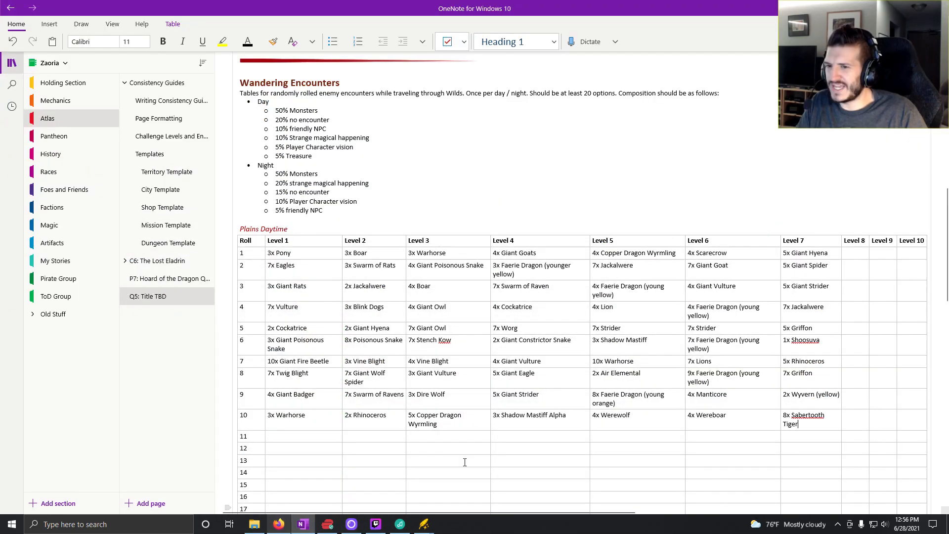
pyautogui.click(810, 415)
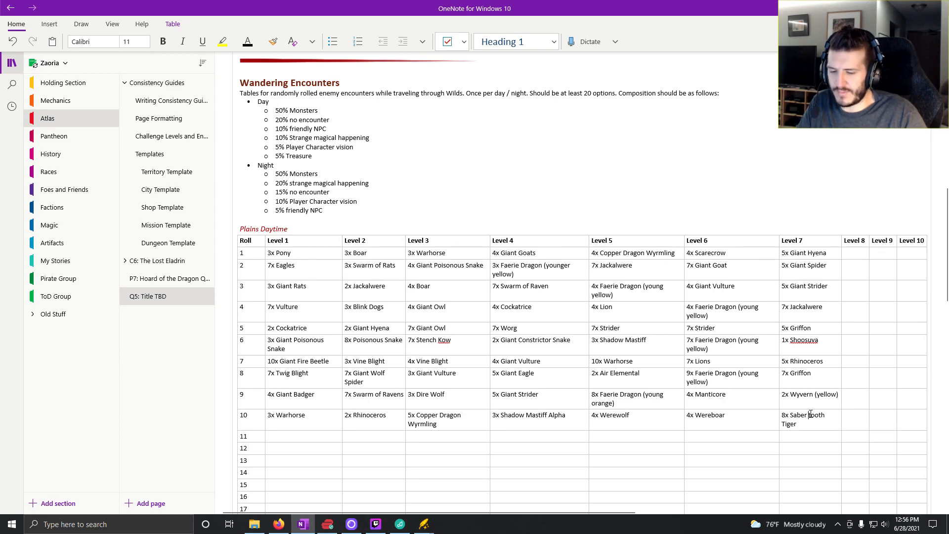
pyautogui.press('BackSpace')
pyautogui.write('-')
pyautogui.press('End')
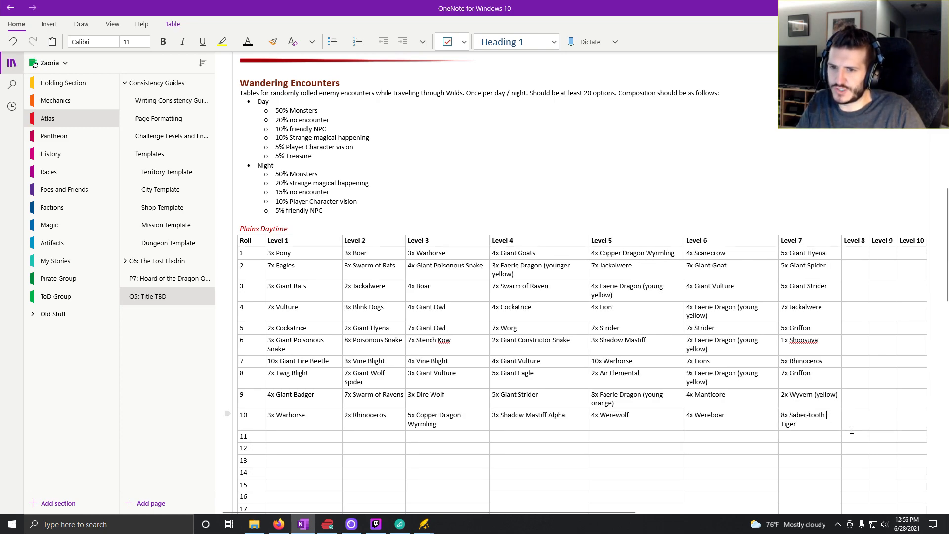
pyautogui.press('BackSpace')
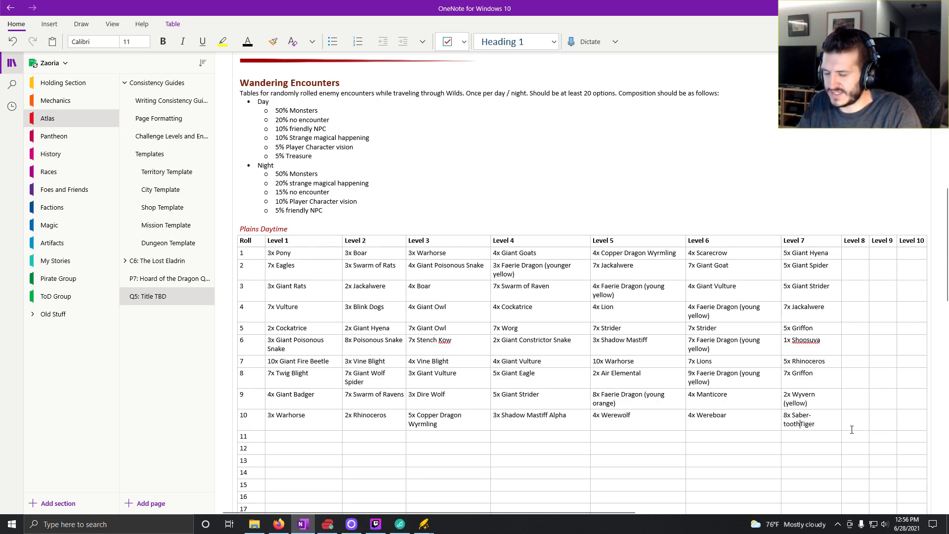
pyautogui.write('ed')
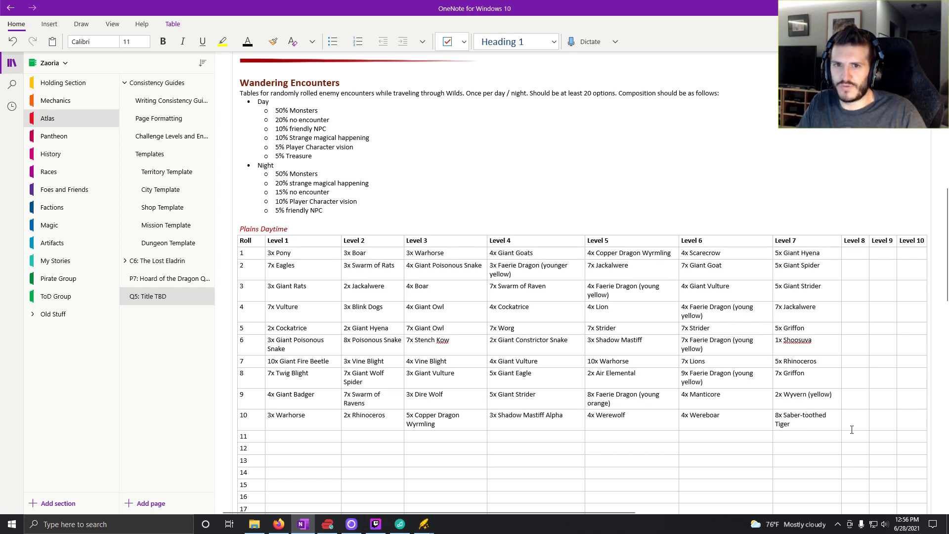
# - Place the cursor at roll 1 of the Level 8 column, switch to Kobold Fight Club and set the group level to 8
pyautogui.click(854, 253)
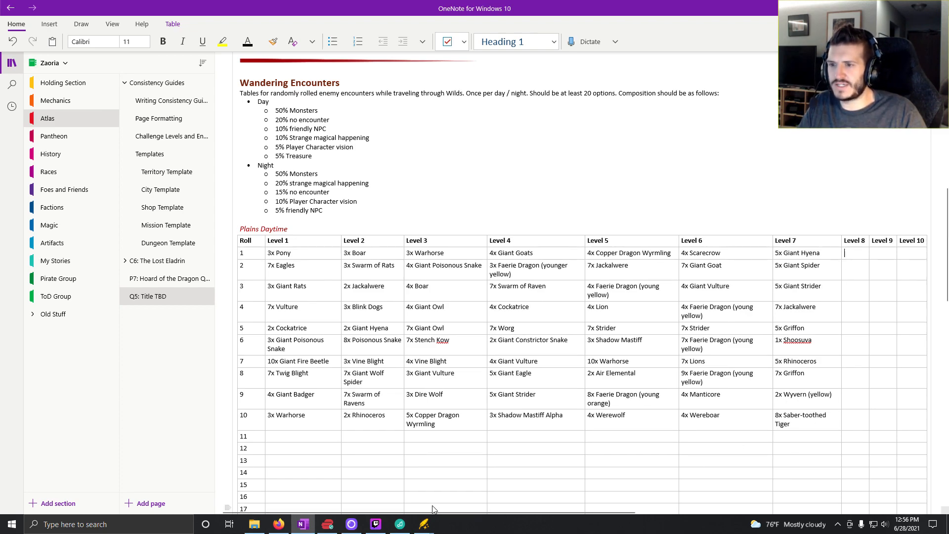
pyautogui.click(279, 524)
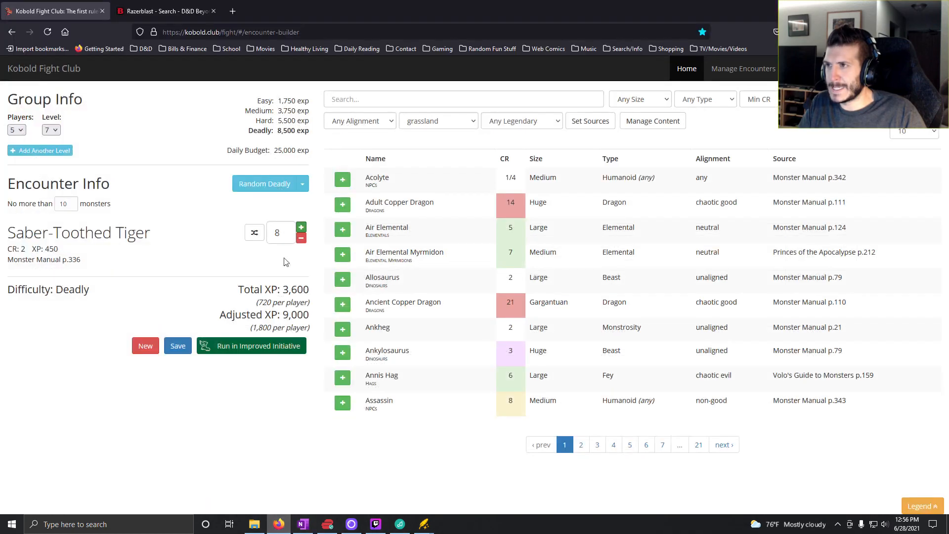
pyautogui.click(54, 130)
pyautogui.click(50, 228)
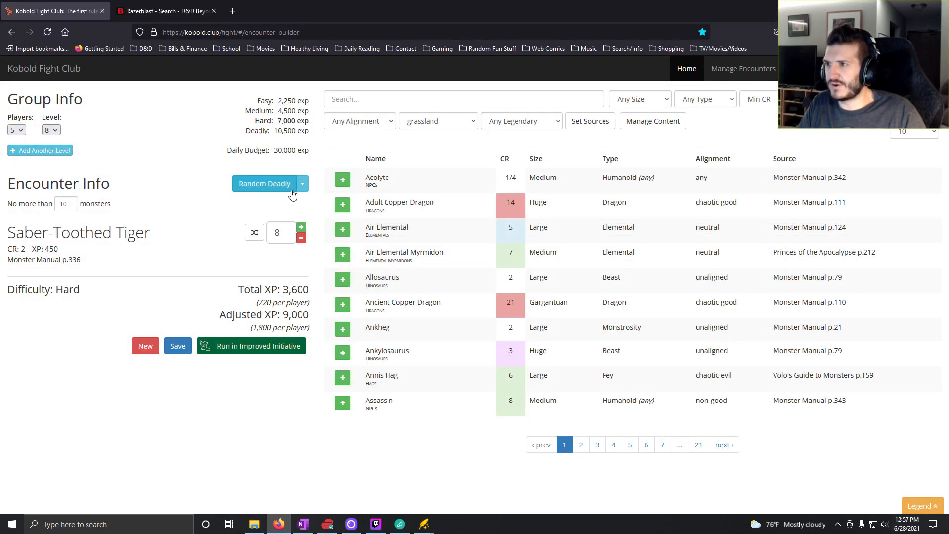
# - Set the generator to random easy encounters and generate them until Giant Striders and a Neogi come up
pyautogui.click(302, 184)
pyautogui.click(262, 203)
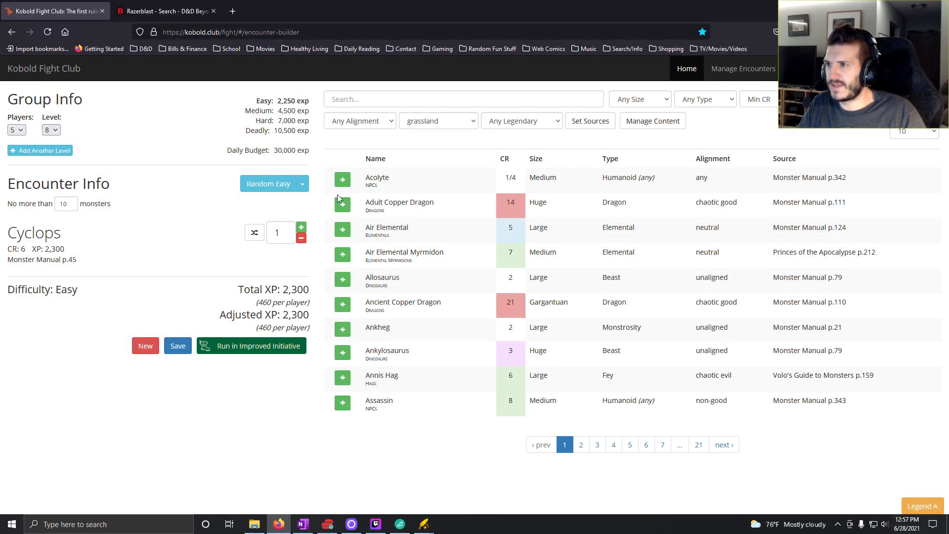
pyautogui.click(269, 185)
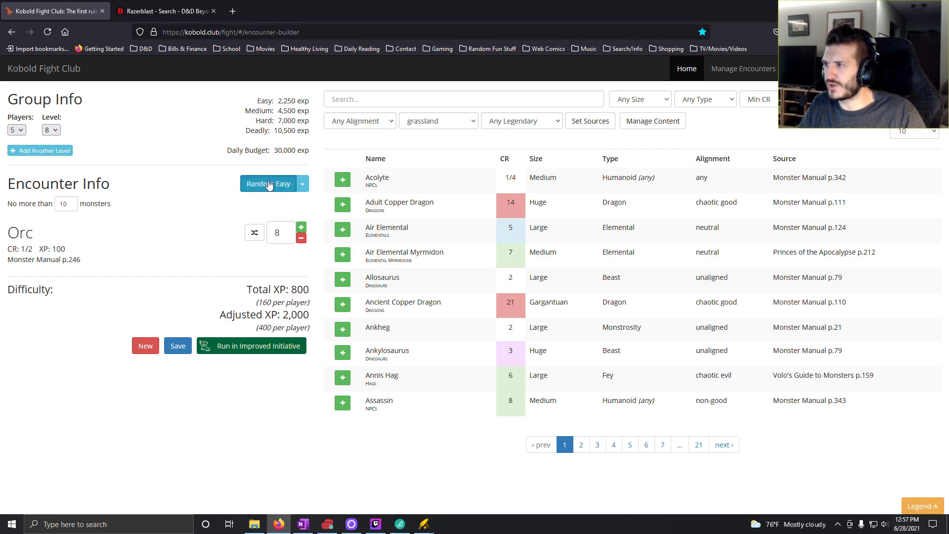
pyautogui.click(270, 184)
pyautogui.click(269, 184)
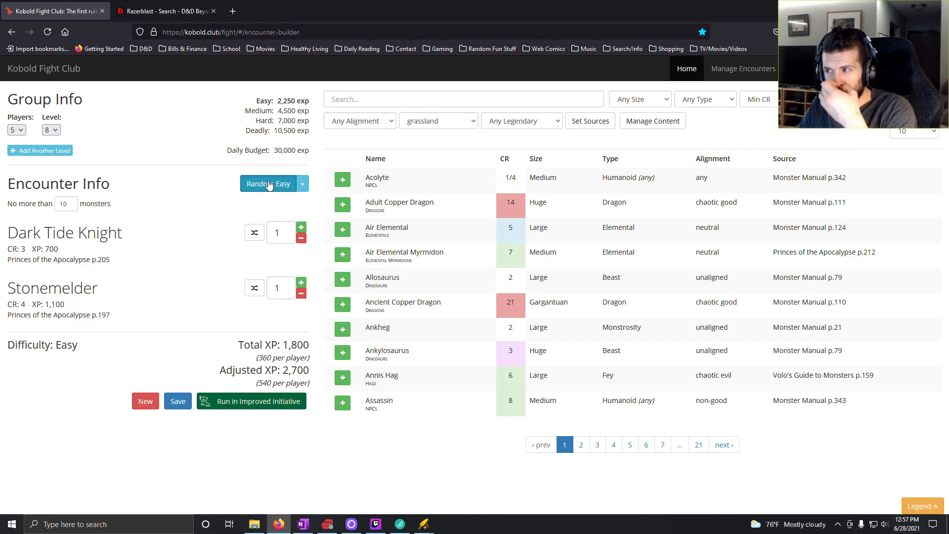
pyautogui.click(270, 184)
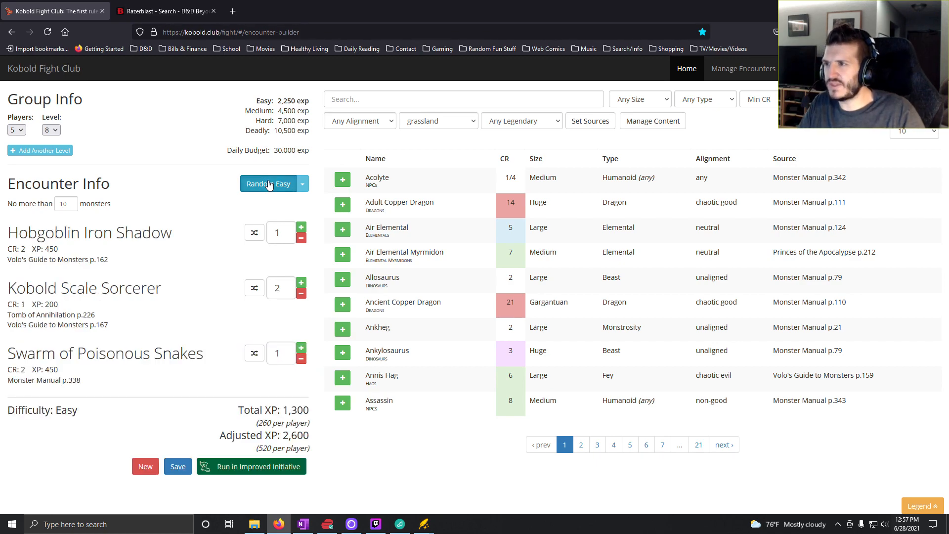
pyautogui.click(269, 184)
# - Switch to D&D Beyond and search for "Neogi"
pyautogui.click(166, 11)
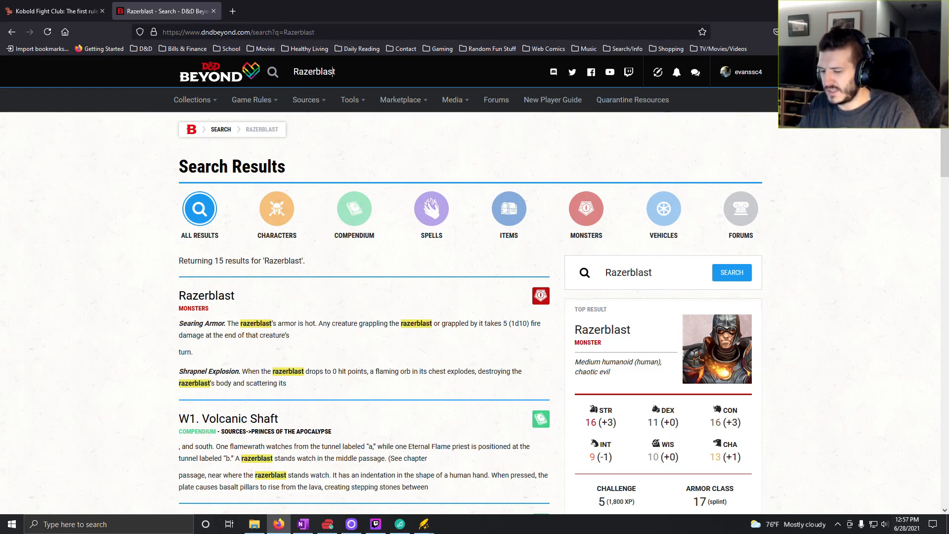
pyautogui.click(314, 72)
pyautogui.write('ni')
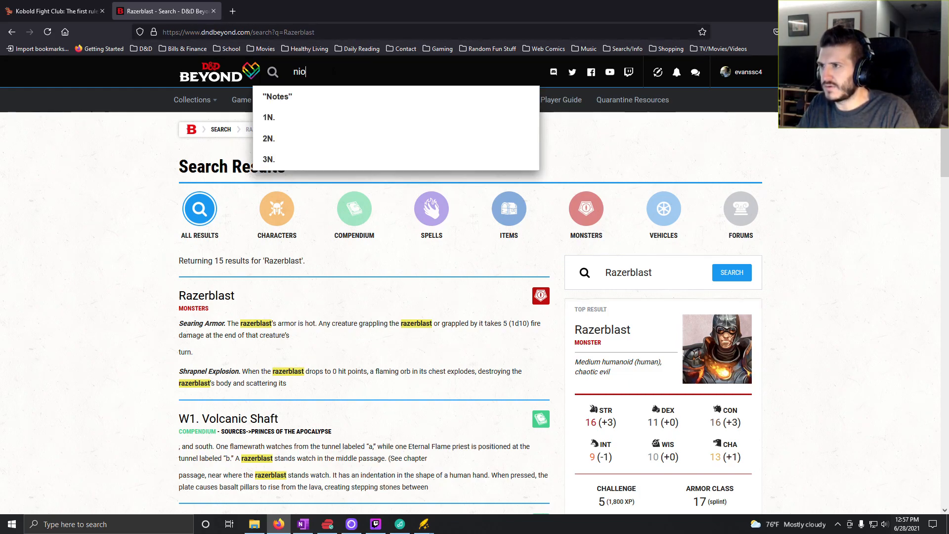
pyautogui.press('BackSpace')
pyautogui.write('eog')
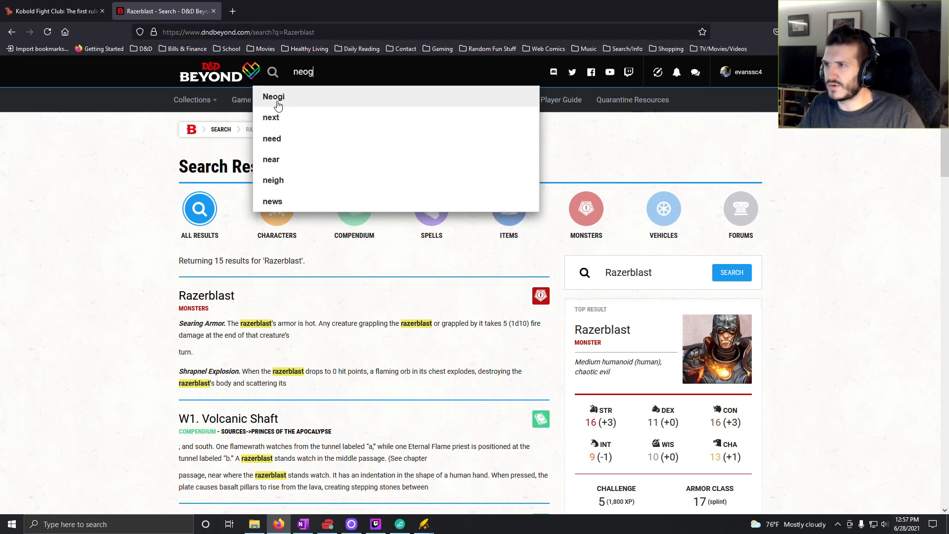
pyautogui.click(278, 106)
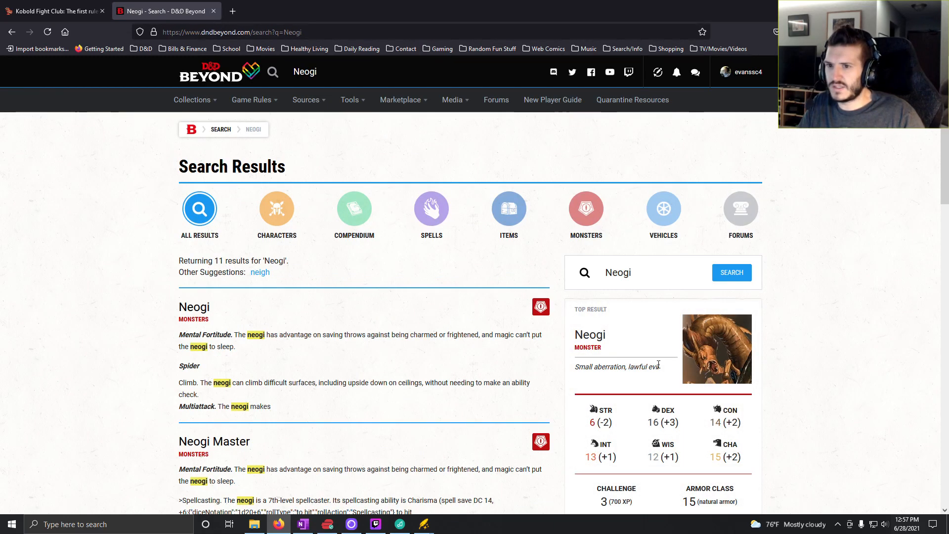
# - Open the Neogi monster page, view its artwork enlarged, and return to Kobold Fight Club
pyautogui.click(699, 368)
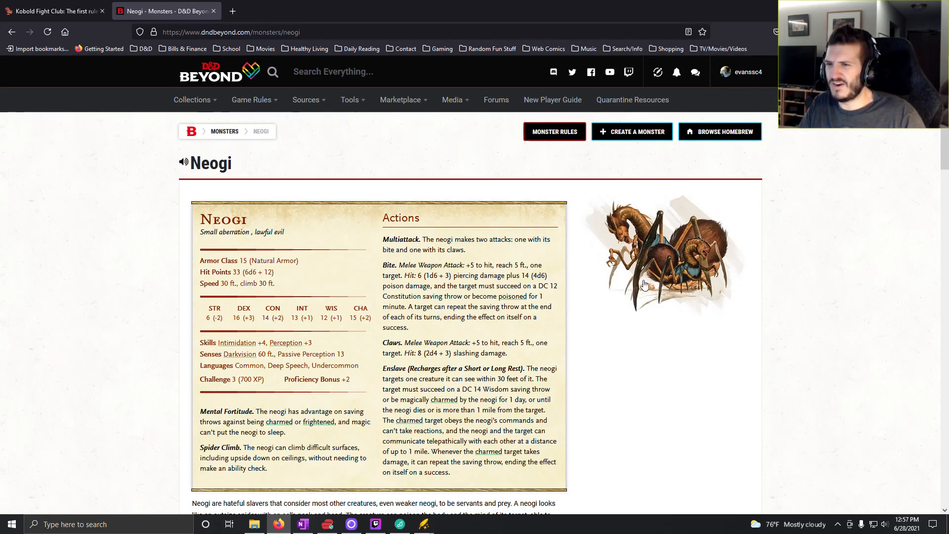
pyautogui.click(679, 261)
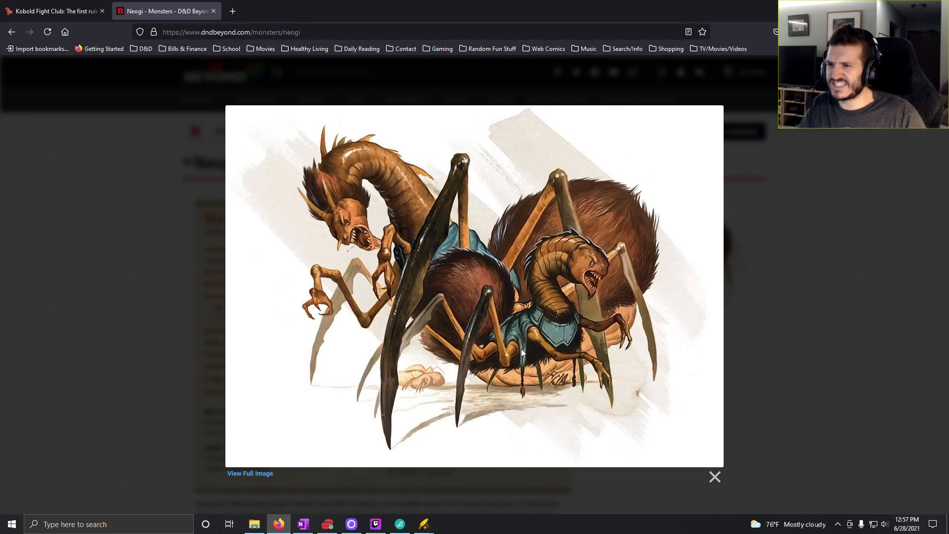
pyautogui.click(122, 317)
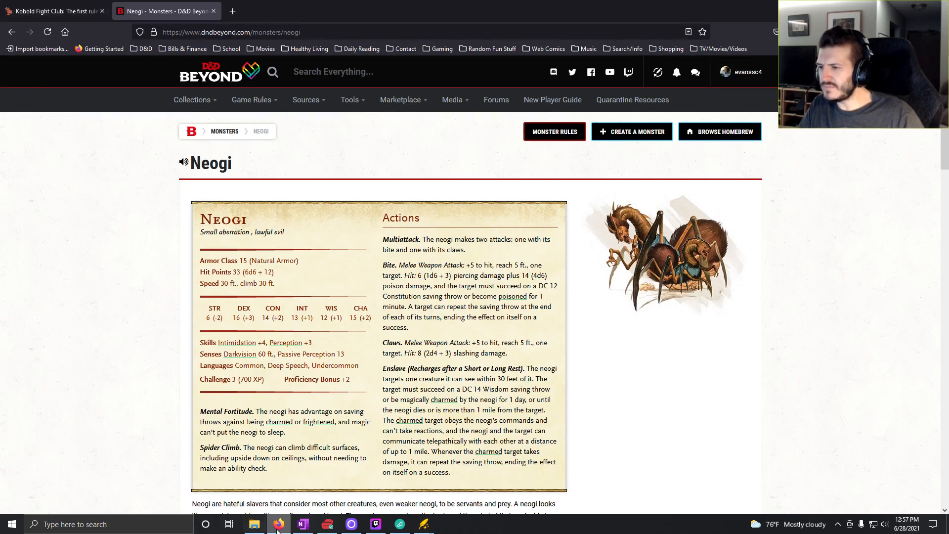
pyautogui.click(25, 13)
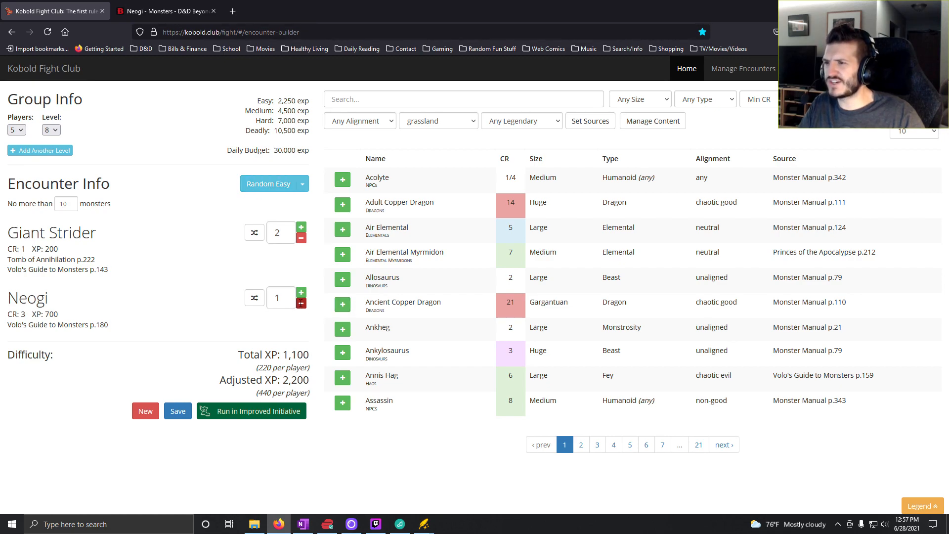
# - Remove the Neogi from the encounter and raise the Giant Strider count to 6
pyautogui.click(301, 303)
pyautogui.click(301, 227)
pyautogui.click(301, 227)
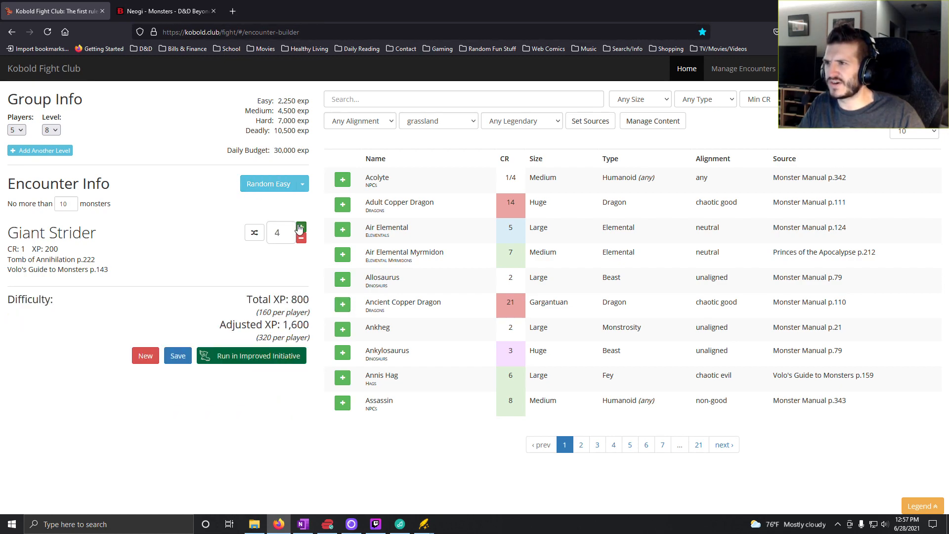
pyautogui.click(300, 227)
pyautogui.click(301, 227)
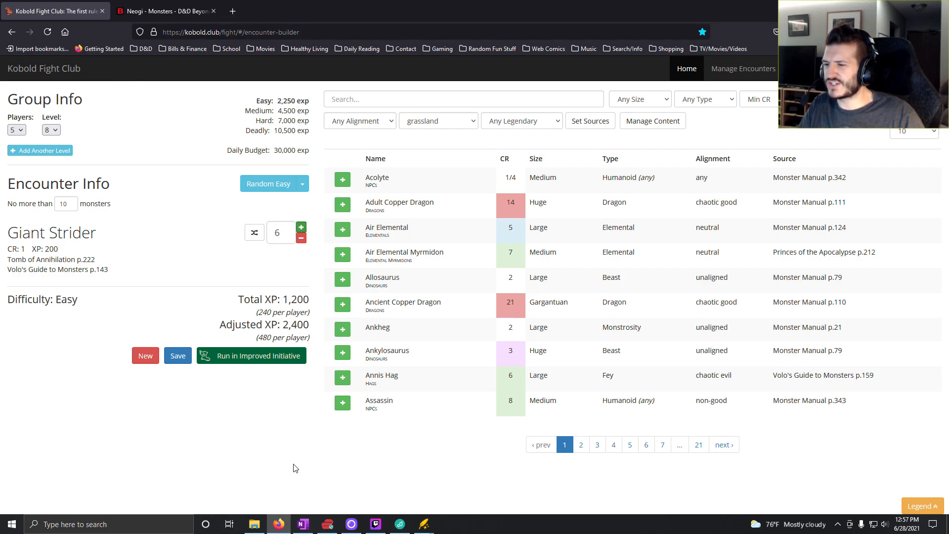
# - Switch to OneNote, enter "6x Giant Strider" for roll 1 in the Level 8 column, and return to Kobold Fight Club
pyautogui.click(301, 525)
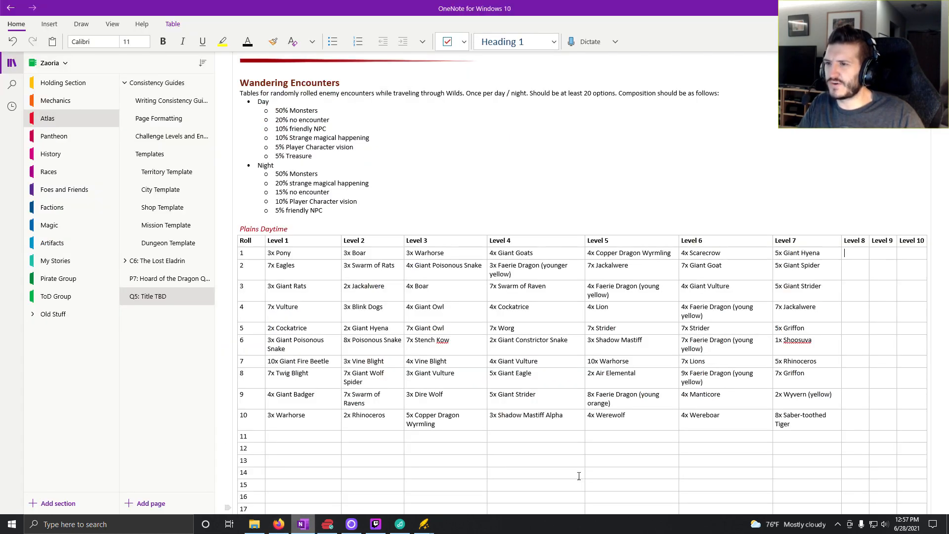
pyautogui.click(860, 255)
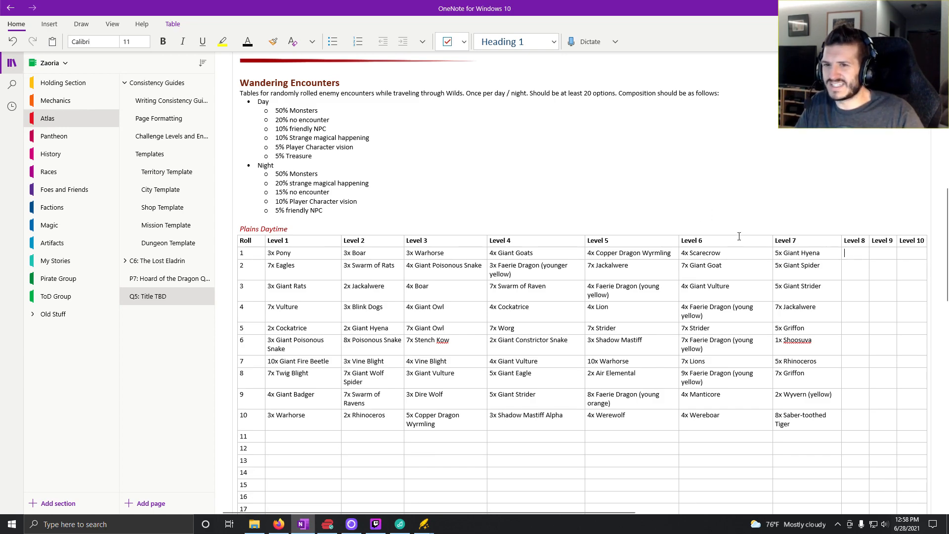
pyautogui.write('6x')
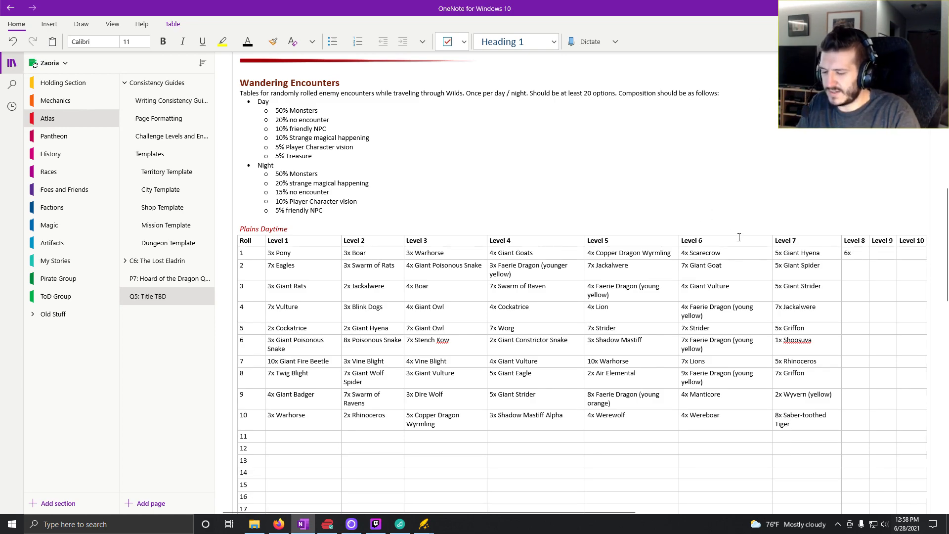
pyautogui.write(' Giant Stri')
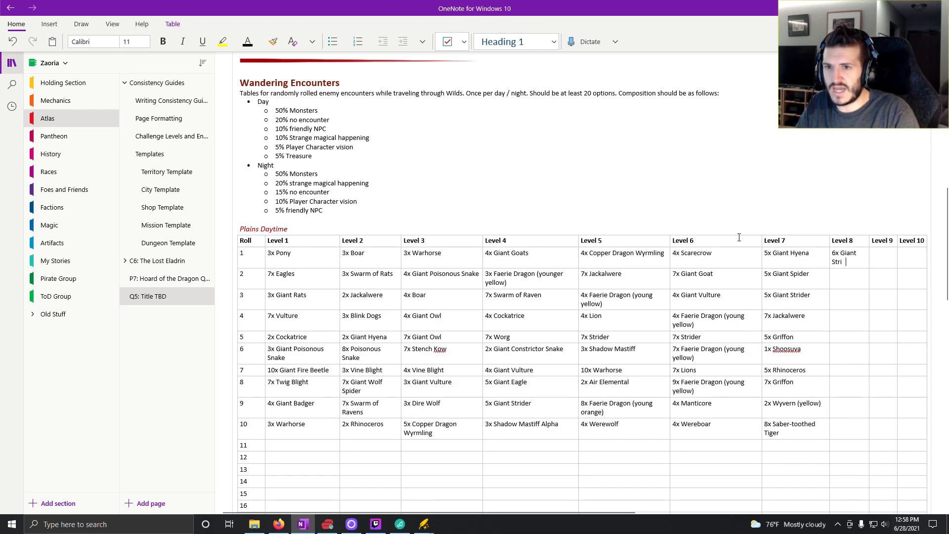
pyautogui.write('der')
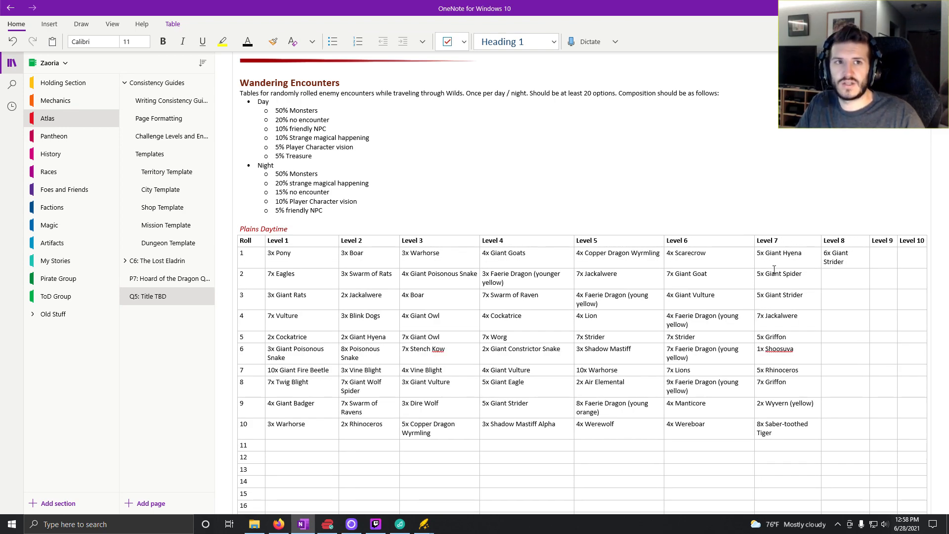
pyautogui.click(833, 280)
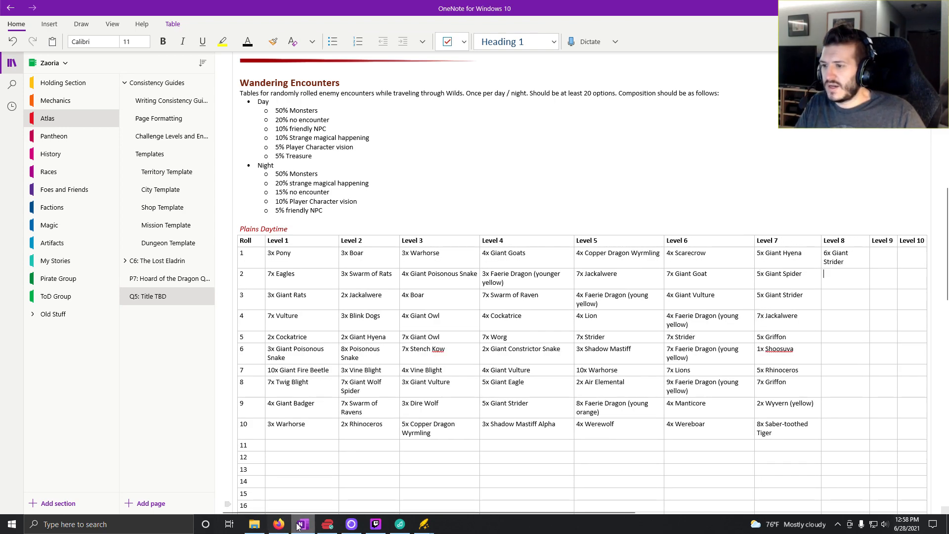
pyautogui.click(279, 525)
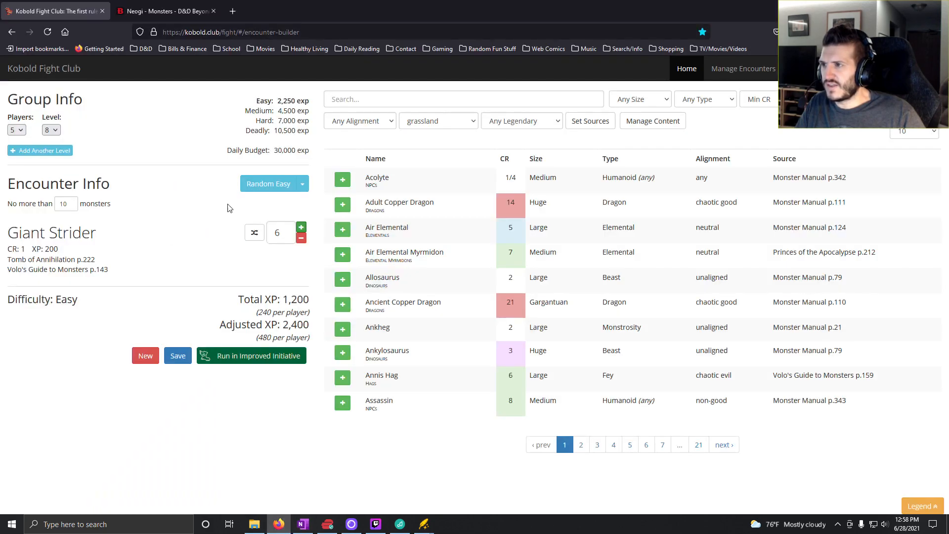
# - Generate random easy encounters until an Allosaurus, Ghouls and Warhorse Skeletons come up, and remove the Ghouls and the Allosaurus
pyautogui.click(256, 187)
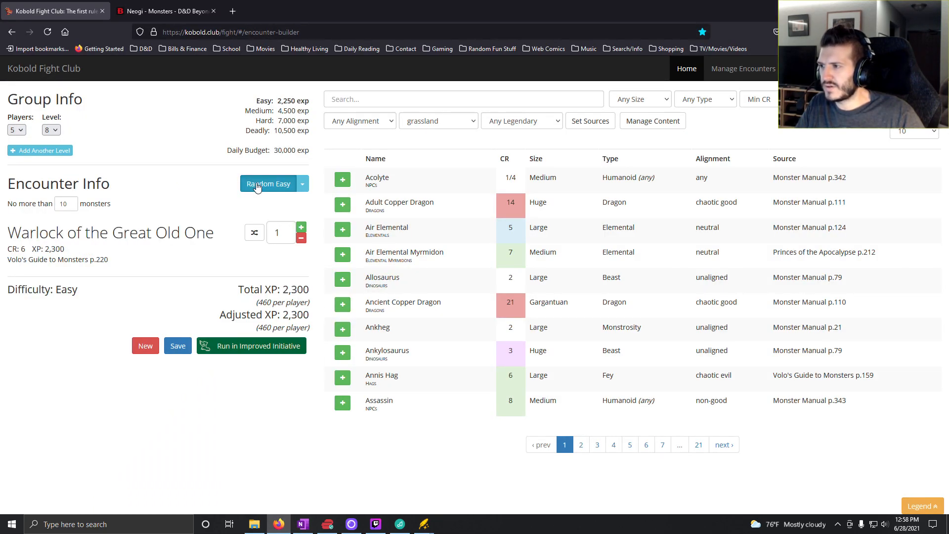
pyautogui.click(257, 186)
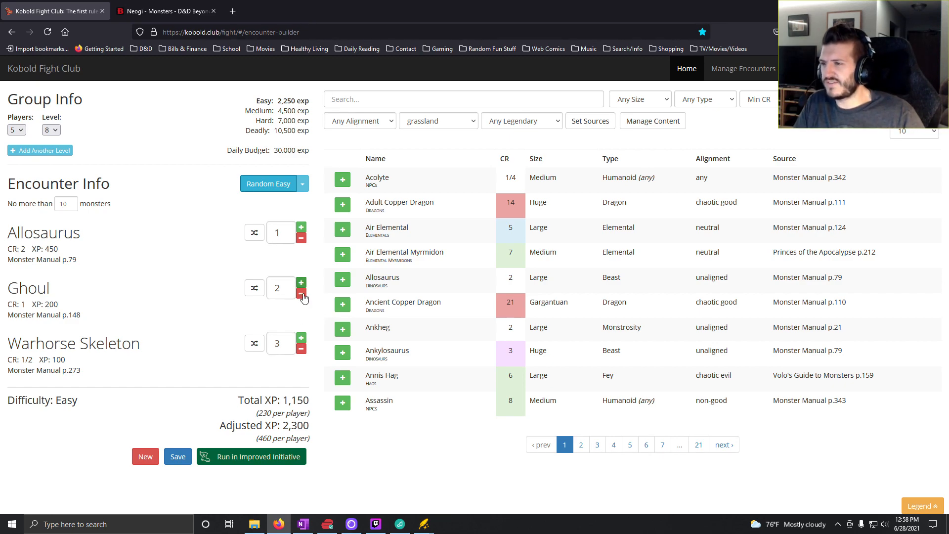
pyautogui.click(301, 294)
pyautogui.click(301, 294)
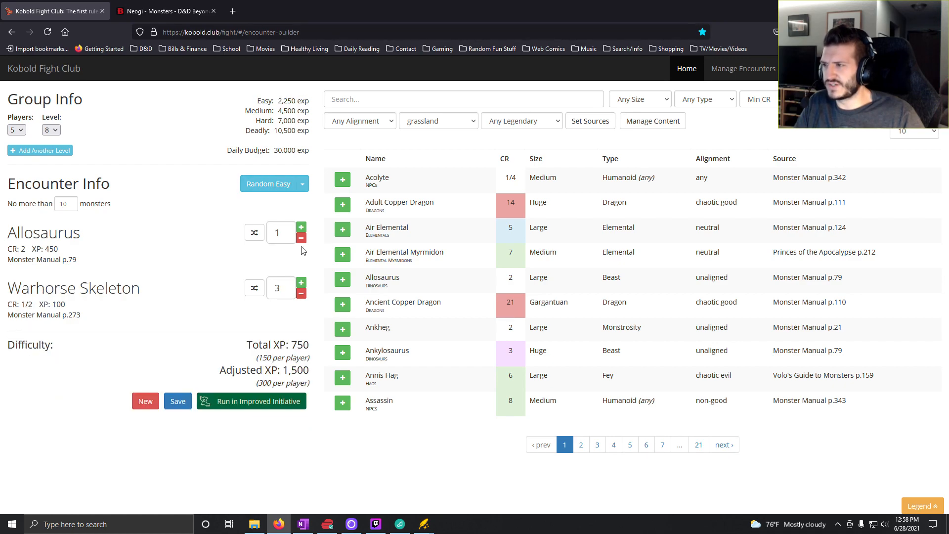
pyautogui.click(301, 237)
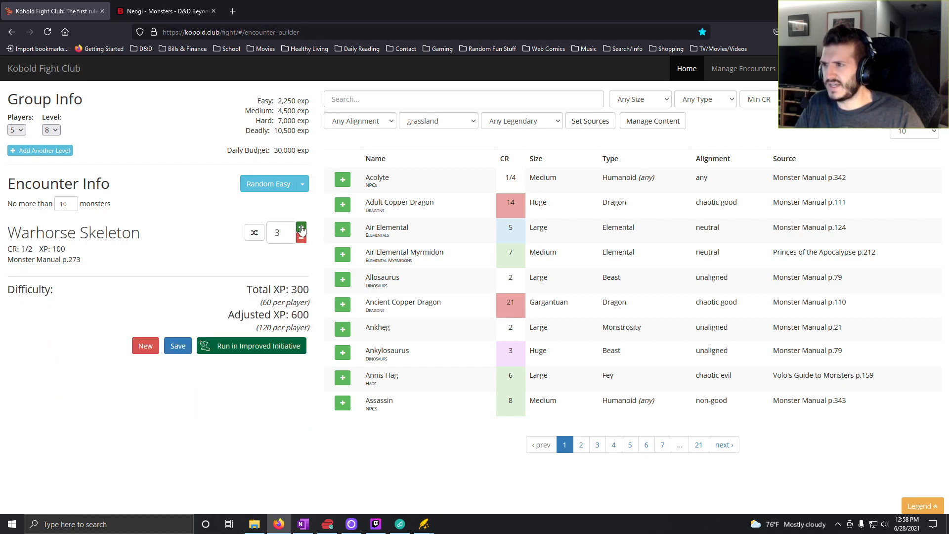
# - Raise the Warhorse Skeleton count to 9
pyautogui.click(301, 228)
pyautogui.click(301, 228)
pyautogui.click(301, 228)
pyautogui.click(301, 227)
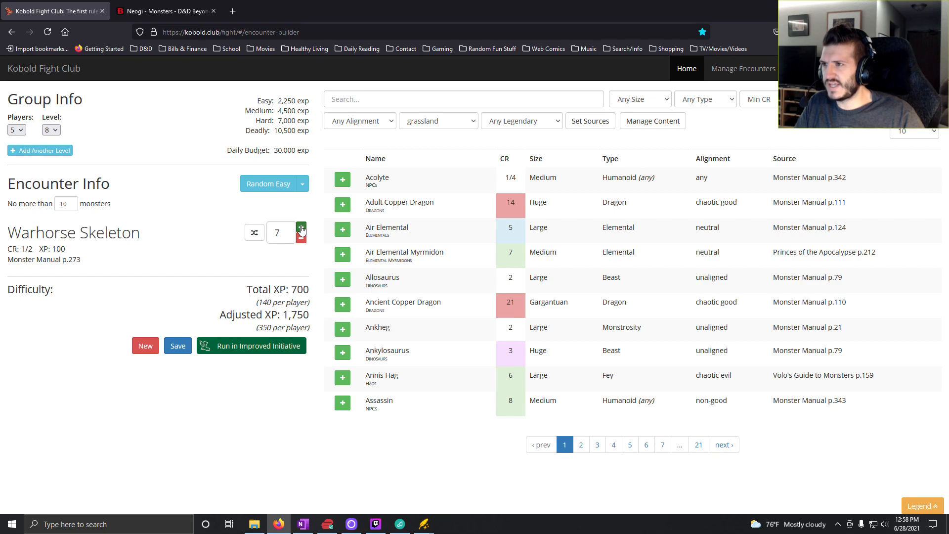
pyautogui.click(301, 228)
pyautogui.click(301, 228)
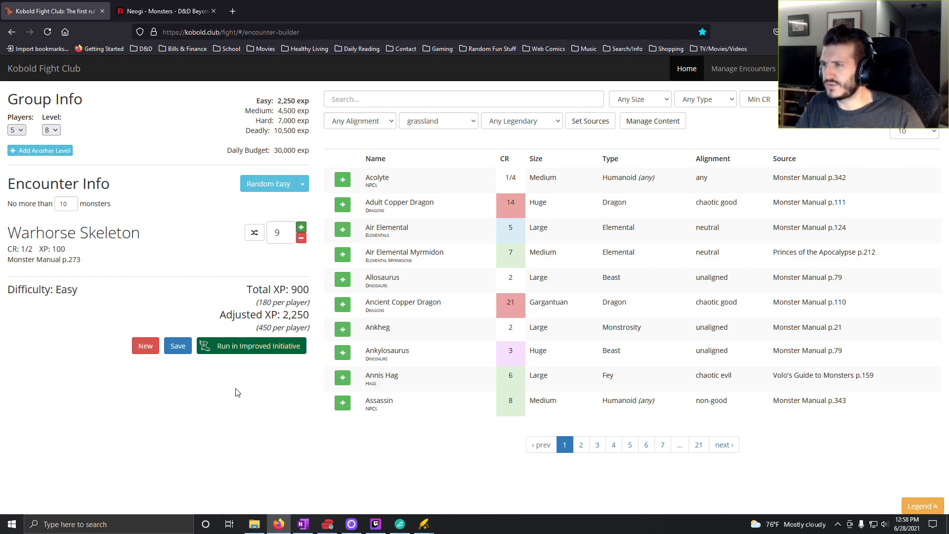
# - Switch to OneNote, enter "9x Warhorse Skeleton" for roll 2 in the Level 8 column, and return to Kobold Fight Club
pyautogui.click(303, 525)
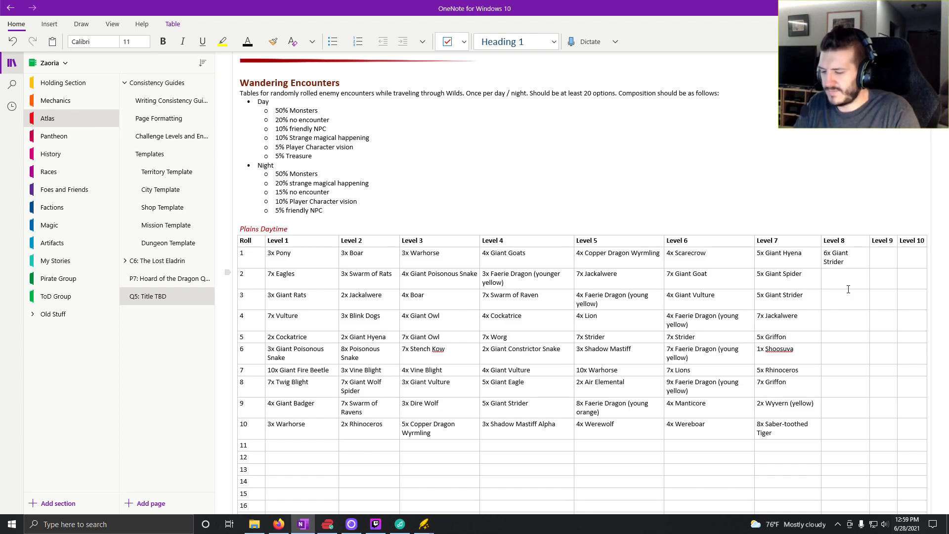
pyautogui.write('9x')
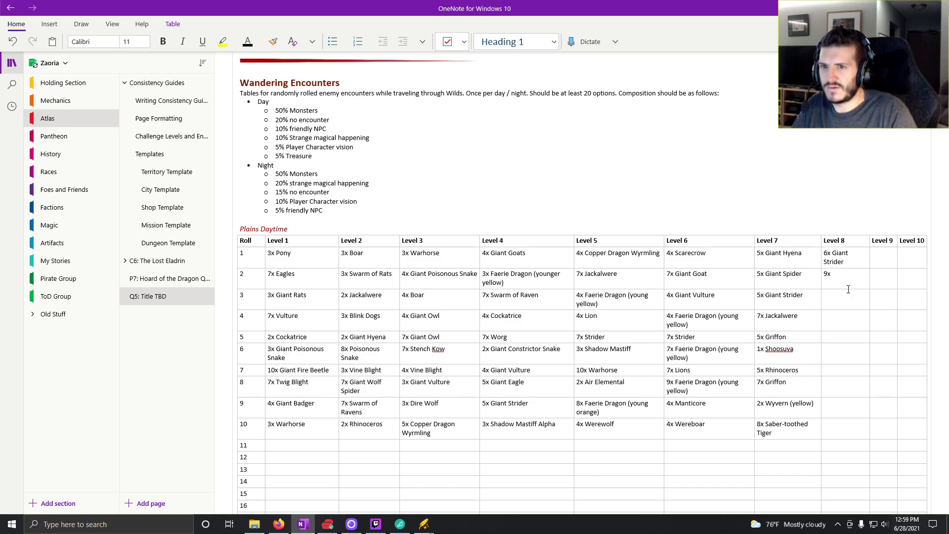
pyautogui.click(278, 524)
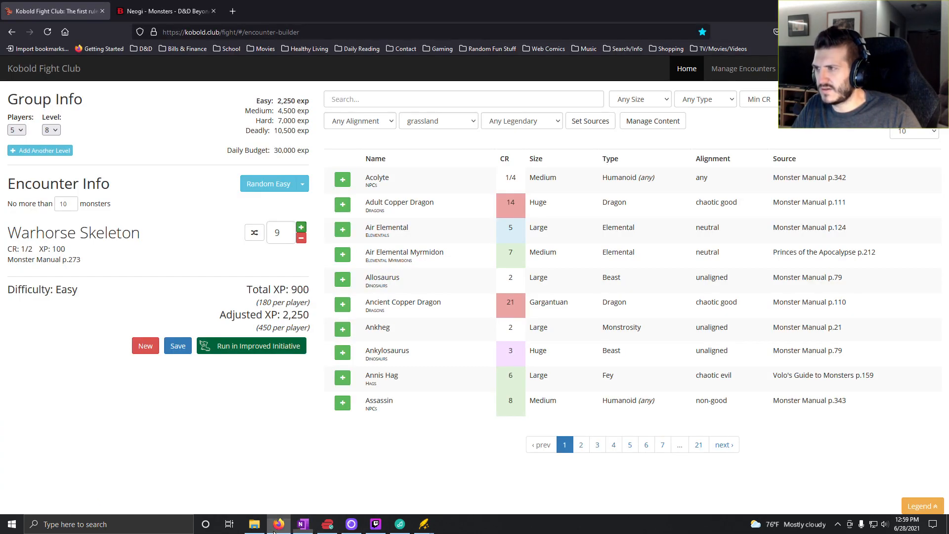
pyautogui.click(303, 524)
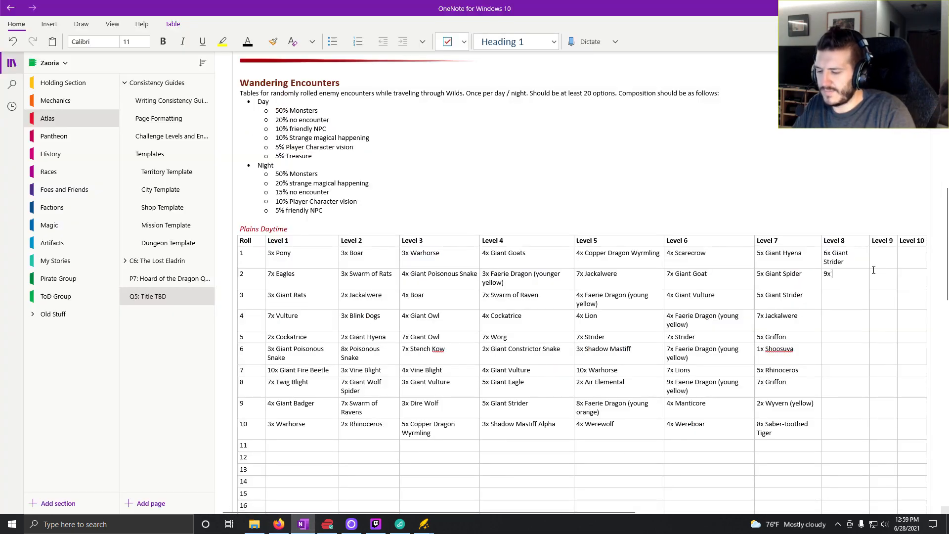
pyautogui.write('Warhorse S')
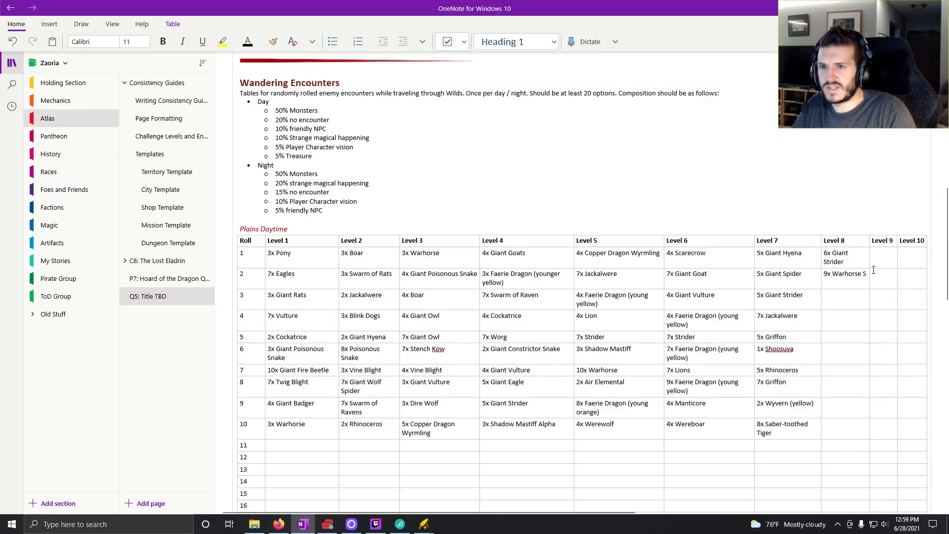
pyautogui.write('keleton')
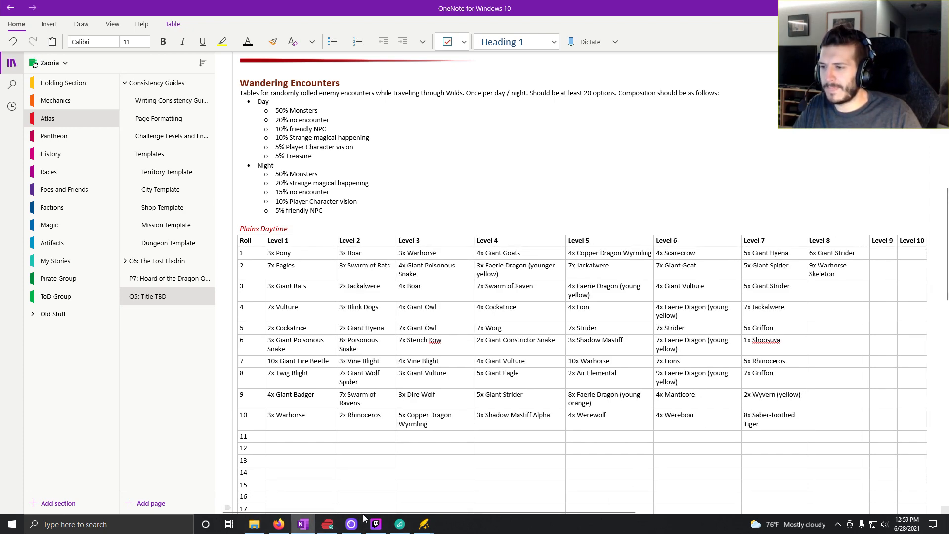
pyautogui.click(282, 527)
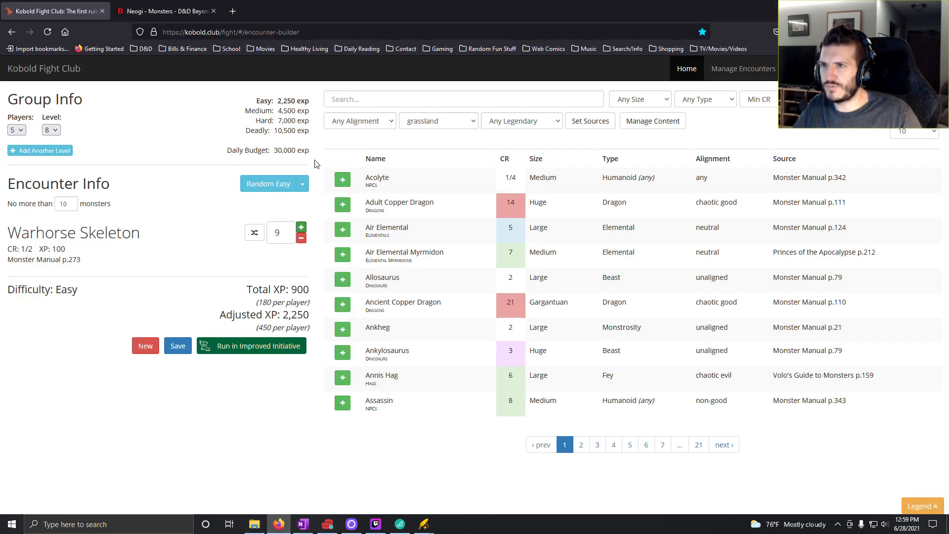
# - Generate a random easy encounter, remove the Displacer Beast, and raise the Giant Hyena count to 6
pyautogui.click(258, 185)
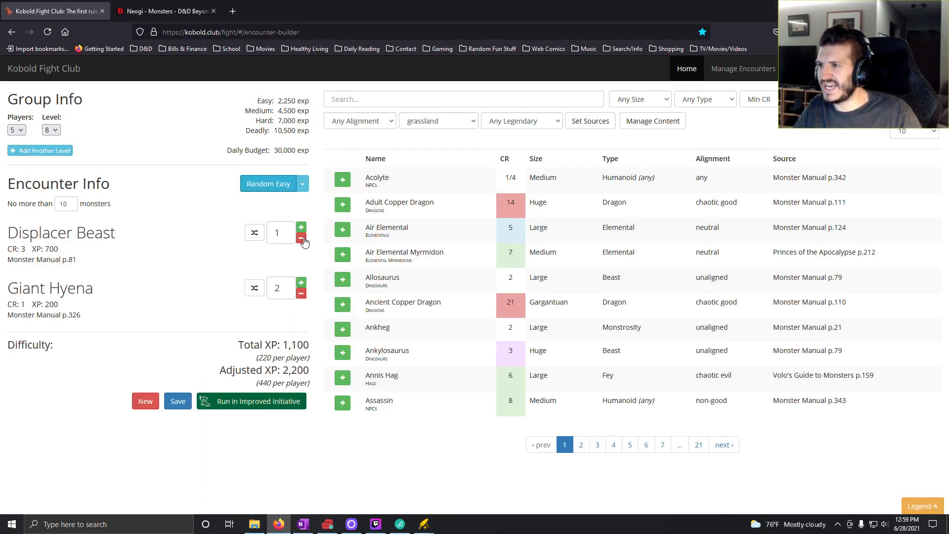
pyautogui.click(301, 238)
pyautogui.click(301, 228)
pyautogui.click(302, 228)
pyautogui.click(302, 228)
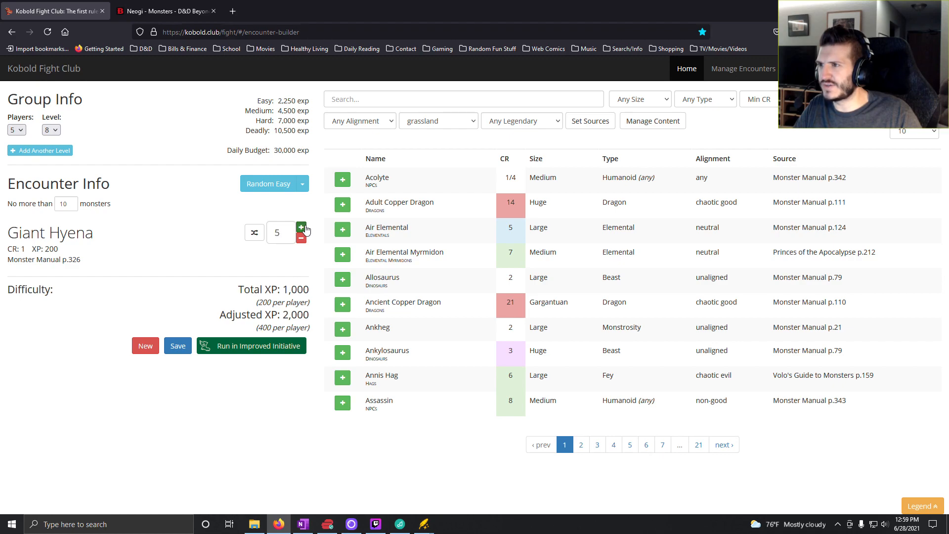
pyautogui.click(301, 228)
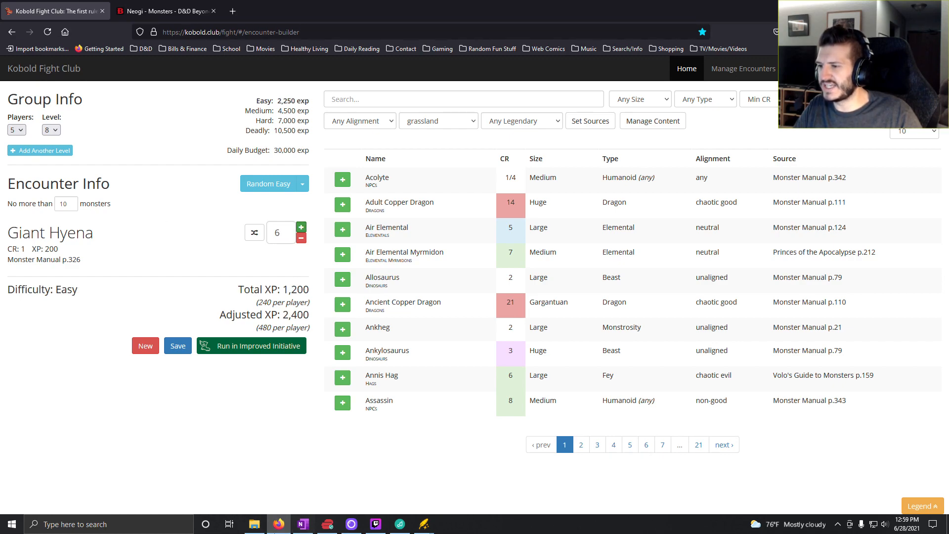
# - Switch to OneNote, enter "6x Giant Hyena" for roll 3 in the Level 8 column, and return to Kobold Fight Club
pyautogui.click(304, 524)
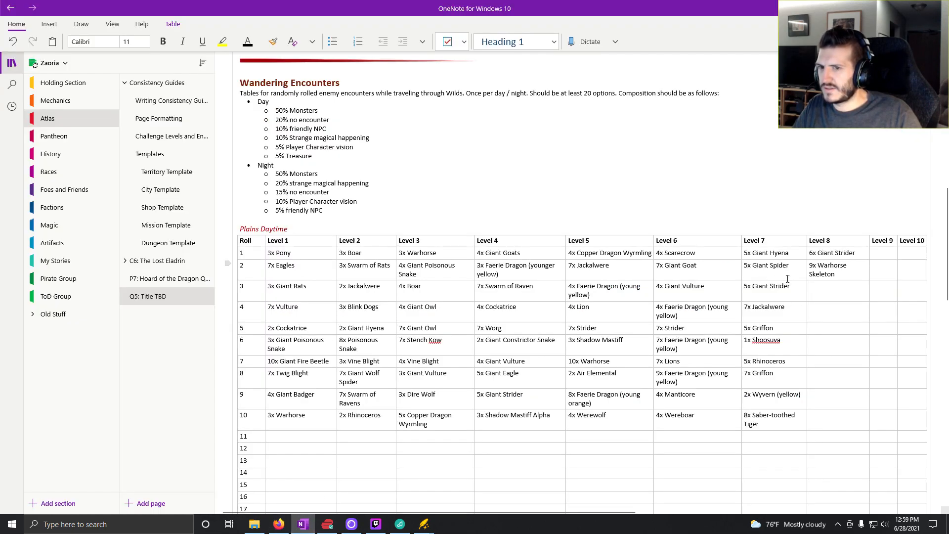
pyautogui.write('6x')
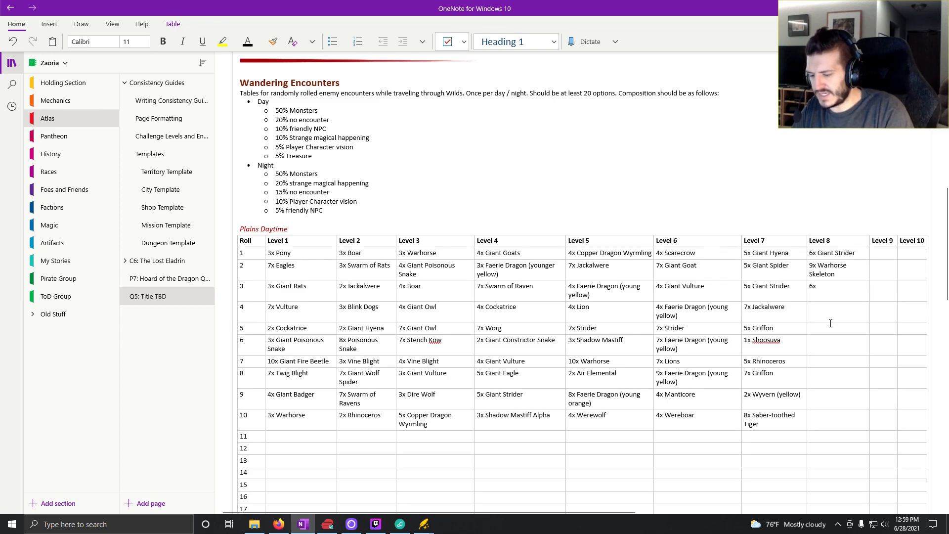
pyautogui.write(' Giant Hyena')
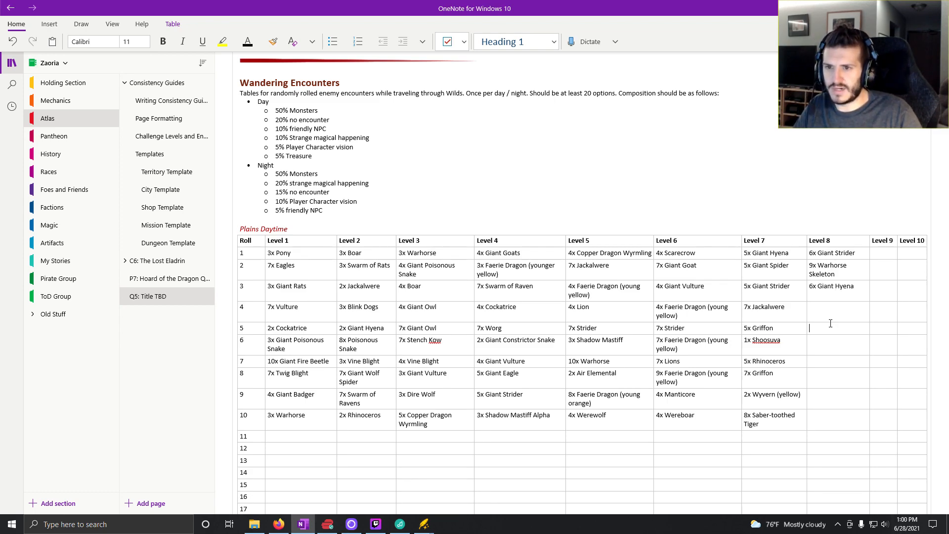
pyautogui.press('Down')
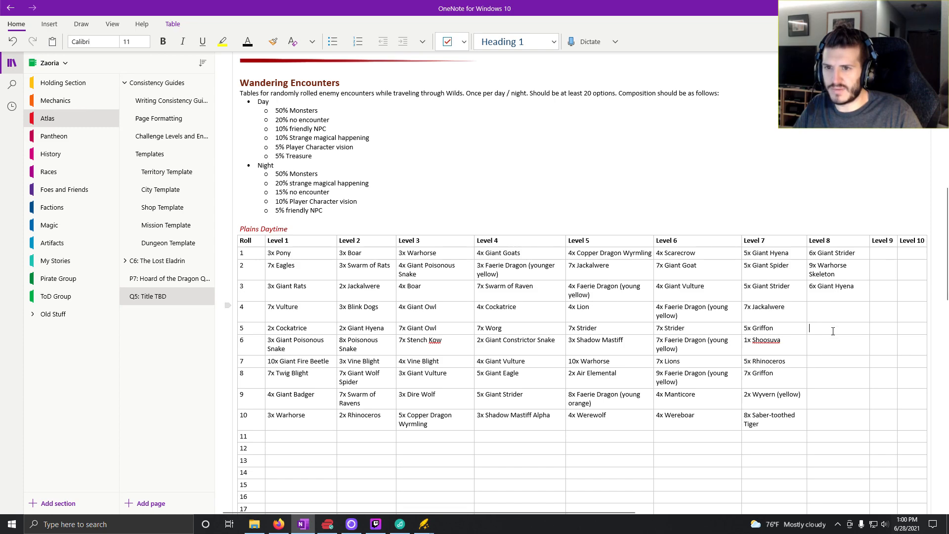
pyautogui.click(279, 525)
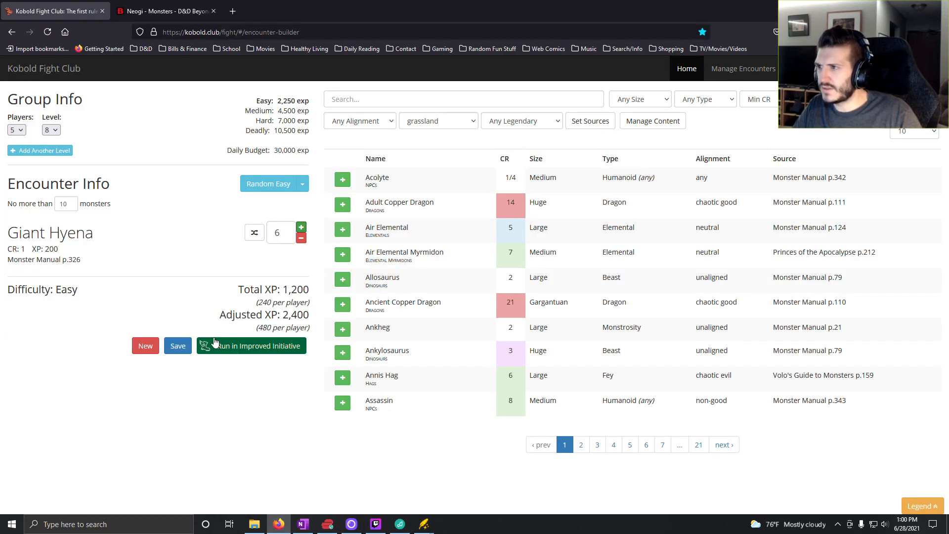
# - Generate random easy encounters until Giant Vultures, Hobgoblins and a Saber-Toothed Tiger come up, and check the existing encounter table in OneNote
pyautogui.click(252, 193)
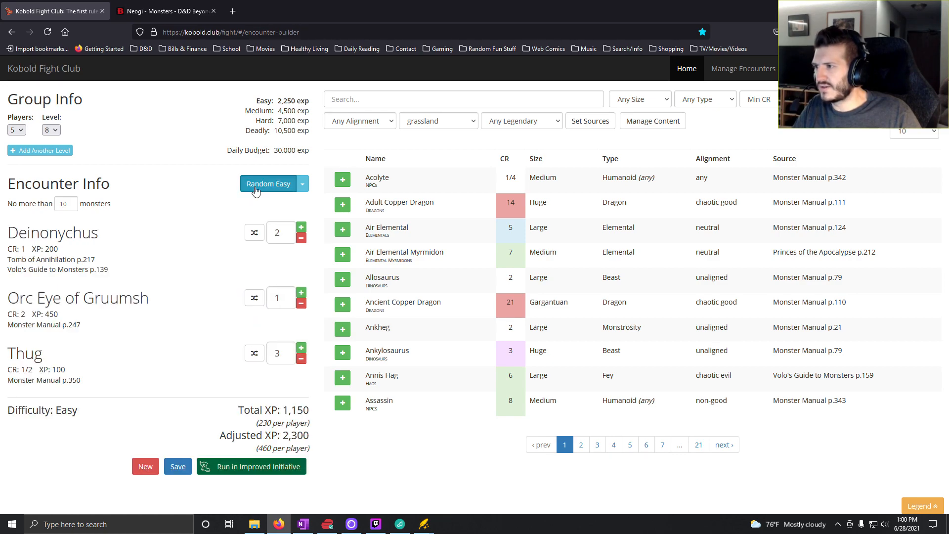
pyautogui.click(256, 191)
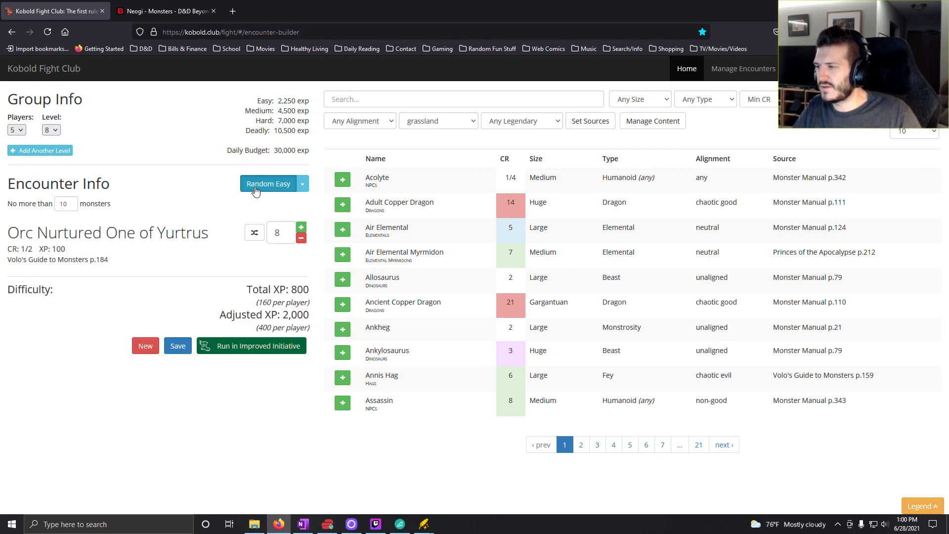
pyautogui.click(256, 191)
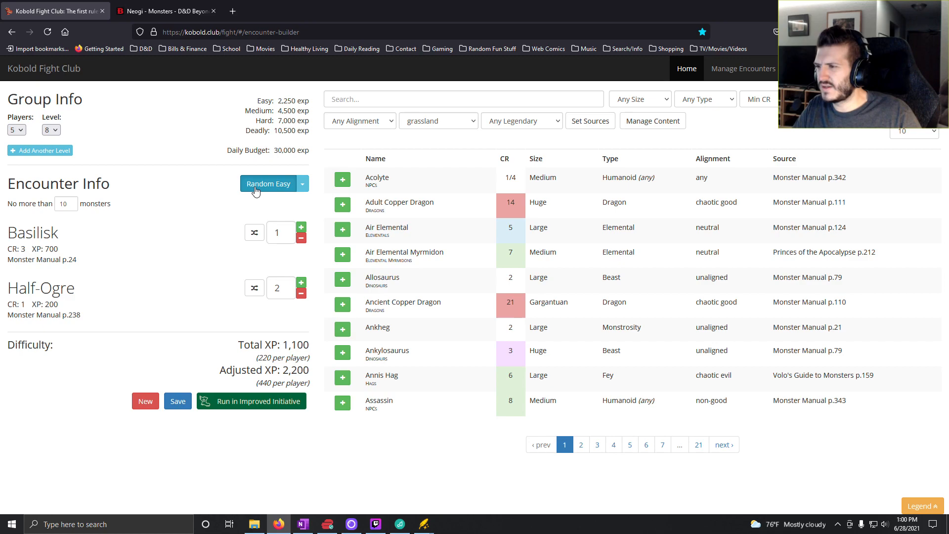
pyautogui.click(255, 191)
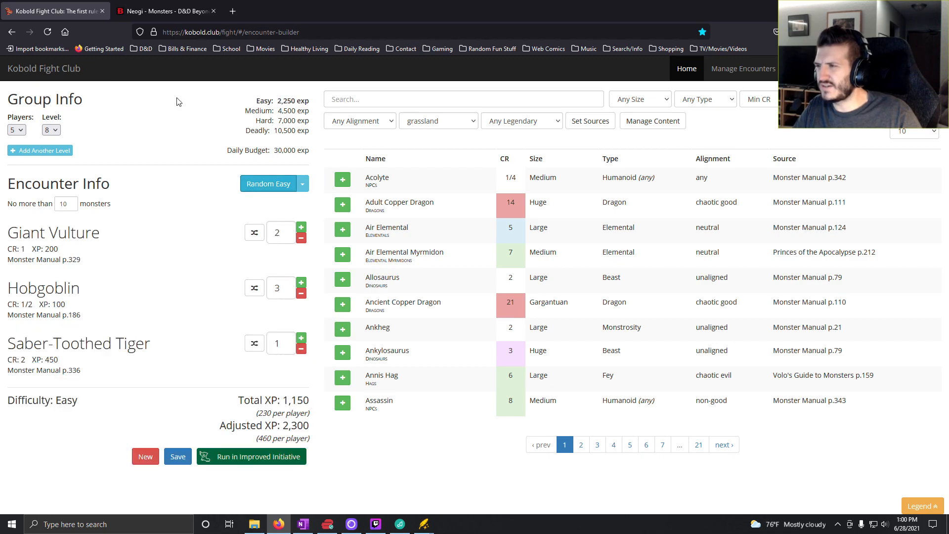
pyautogui.click(303, 524)
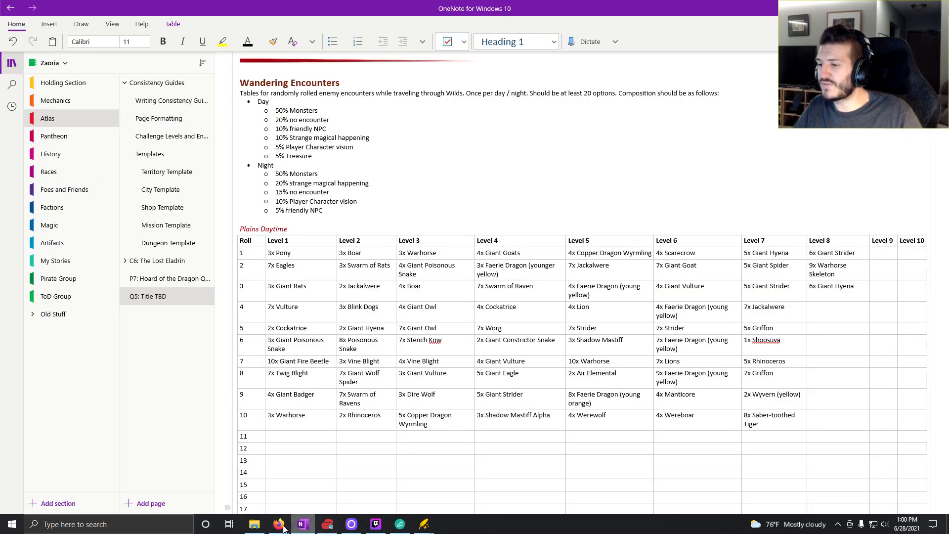
pyautogui.click(302, 526)
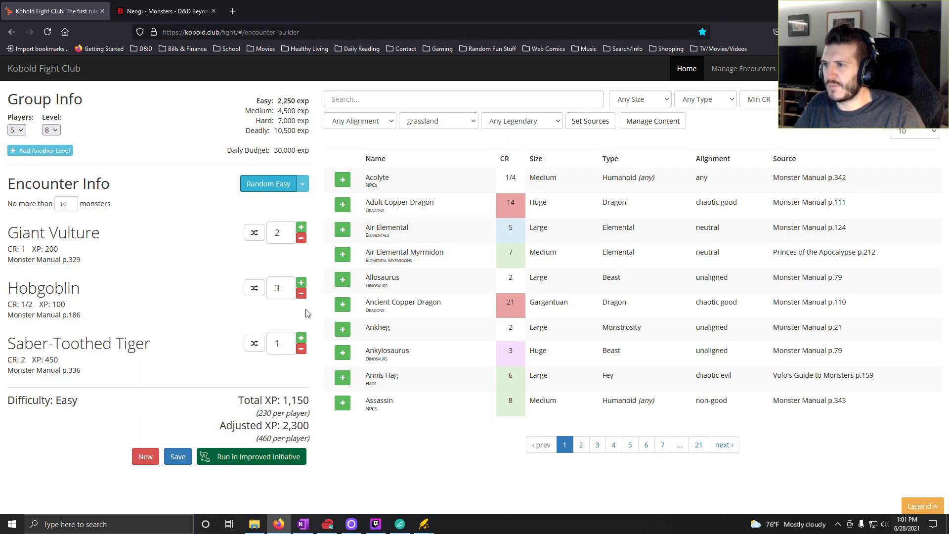
# - Remove the Hobgoblins and the Saber-Toothed Tiger from the encounter and raise the Giant Vulture count to 6
pyautogui.click(301, 293)
pyautogui.click(301, 293)
pyautogui.click(302, 293)
pyautogui.click(301, 293)
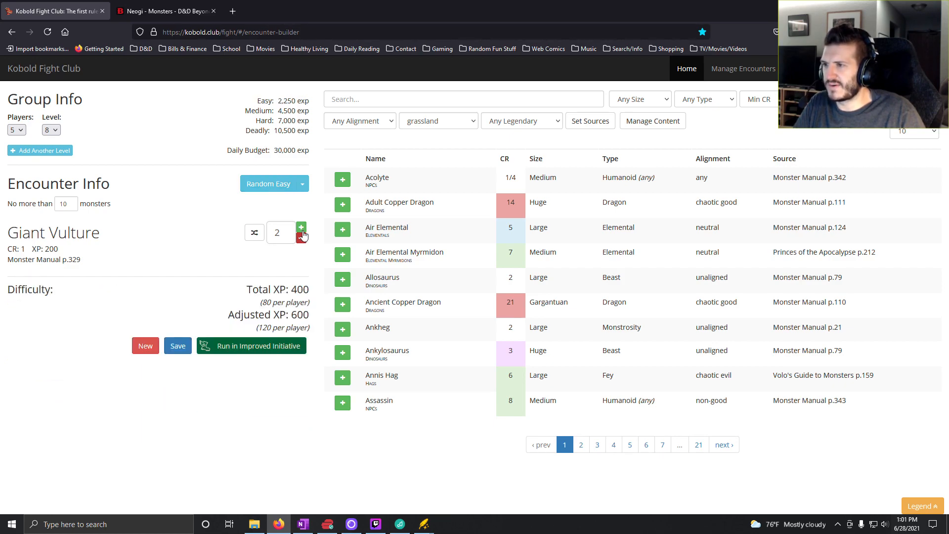
pyautogui.click(301, 228)
pyautogui.click(301, 227)
pyautogui.click(302, 228)
pyautogui.click(301, 228)
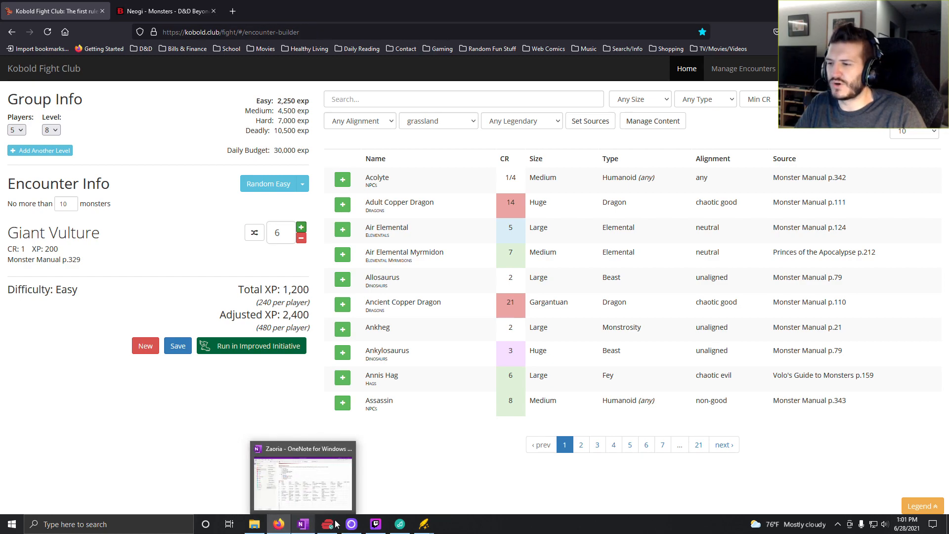
# - Switch to OneNote, enter "6x Giant Vulture" for roll 4 in the Level 8 column, and return to Kobold Fight Club
pyautogui.click(305, 524)
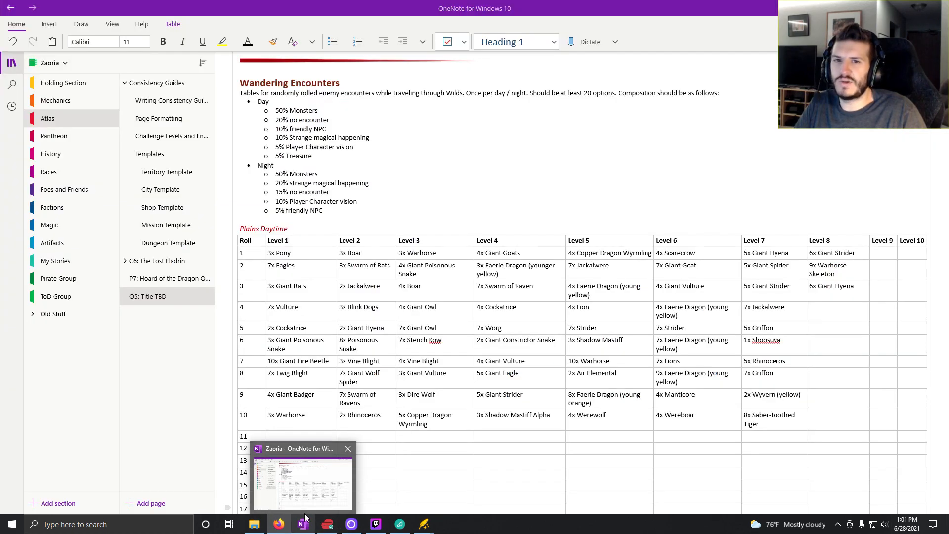
pyautogui.click(279, 524)
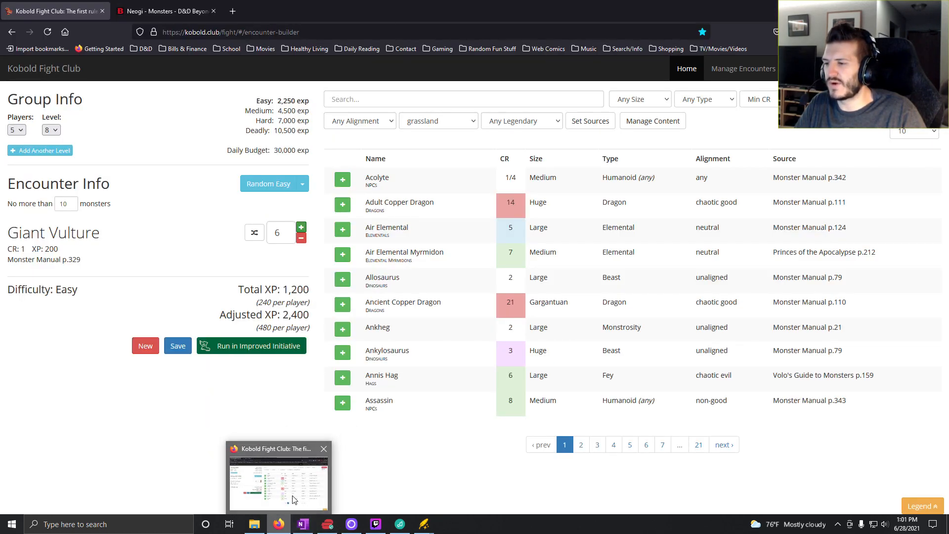
pyautogui.click(301, 524)
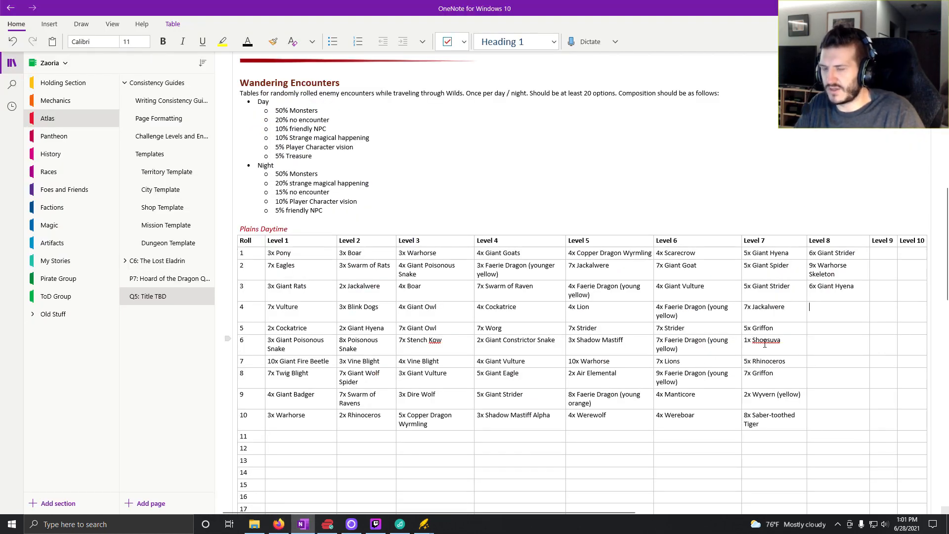
pyautogui.write('6x giant')
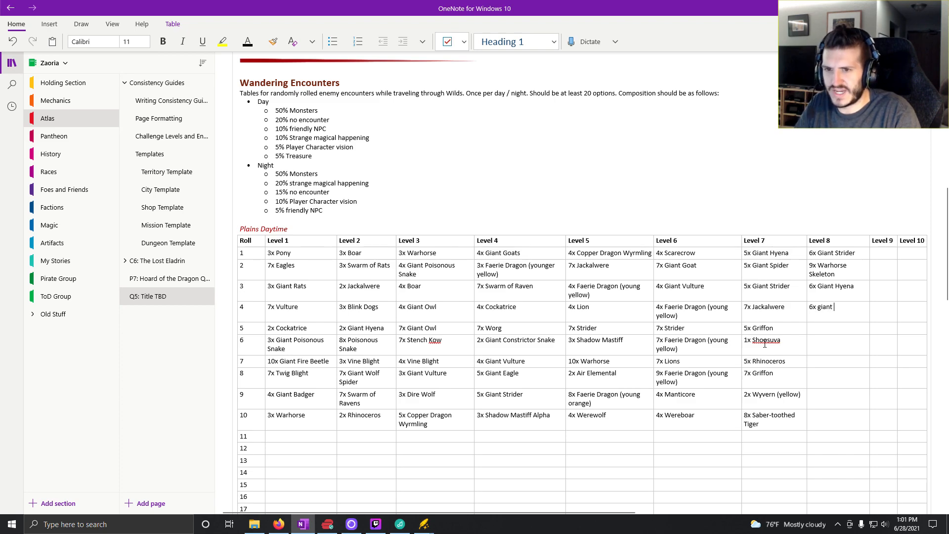
pyautogui.press('BackSpace')
pyautogui.press('BackSpace')
pyautogui.press('BackSpace')
pyautogui.press('BackSpace')
pyautogui.press('BackSpace')
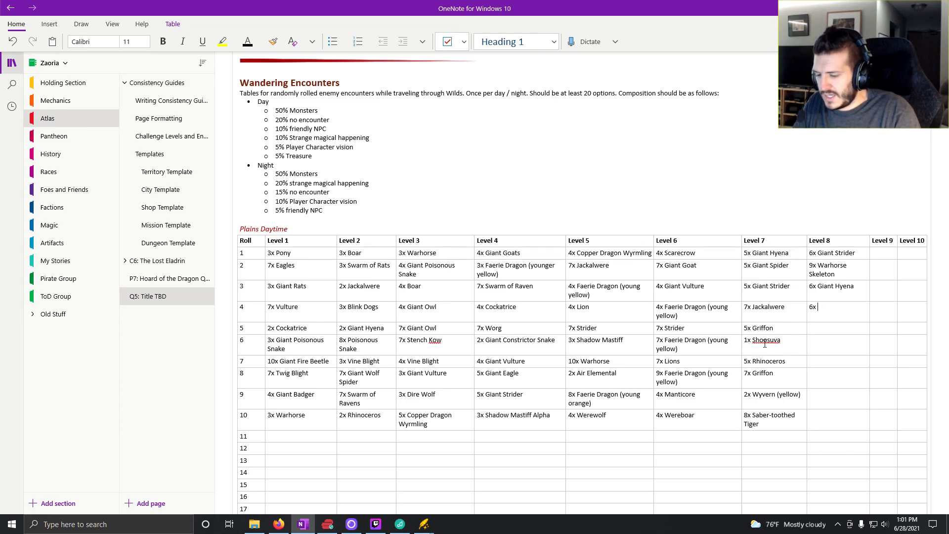
pyautogui.write('Giant Vulture')
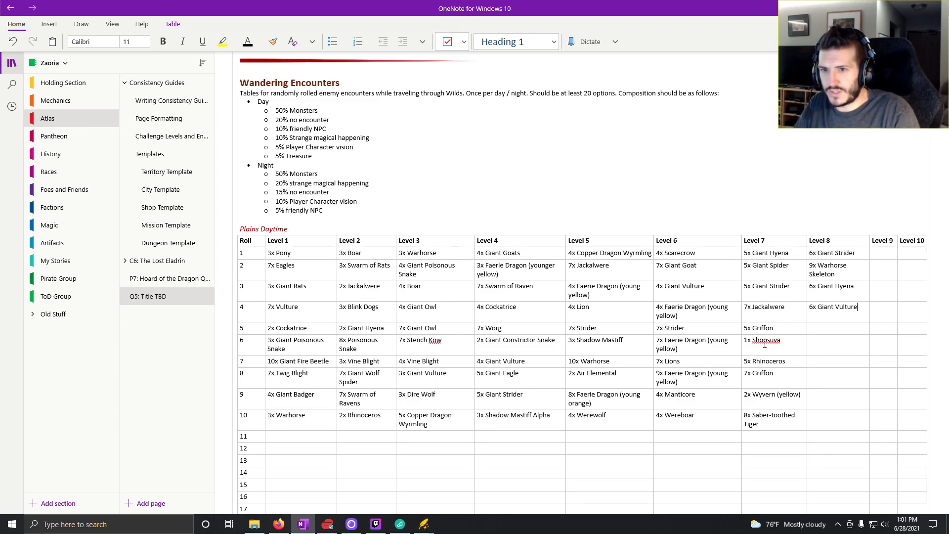
pyautogui.click(839, 327)
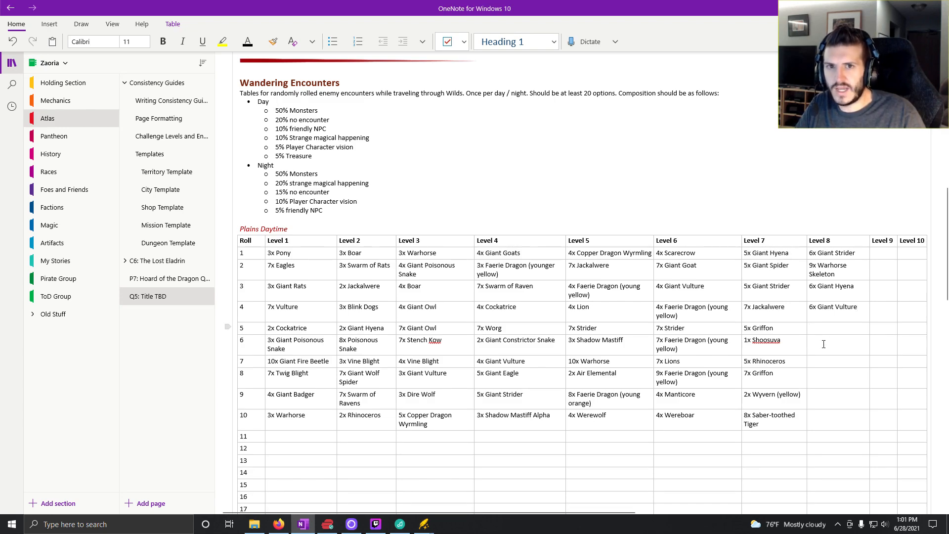
pyautogui.click(279, 524)
# - Set the random encounter difficulty to medium and generate encounters until one with Griffons comes up
pyautogui.click(303, 185)
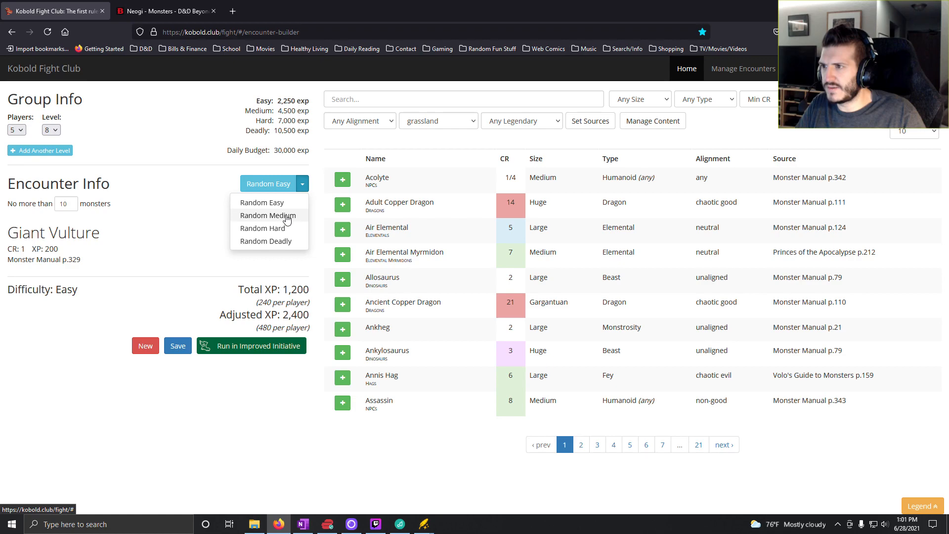
pyautogui.click(287, 216)
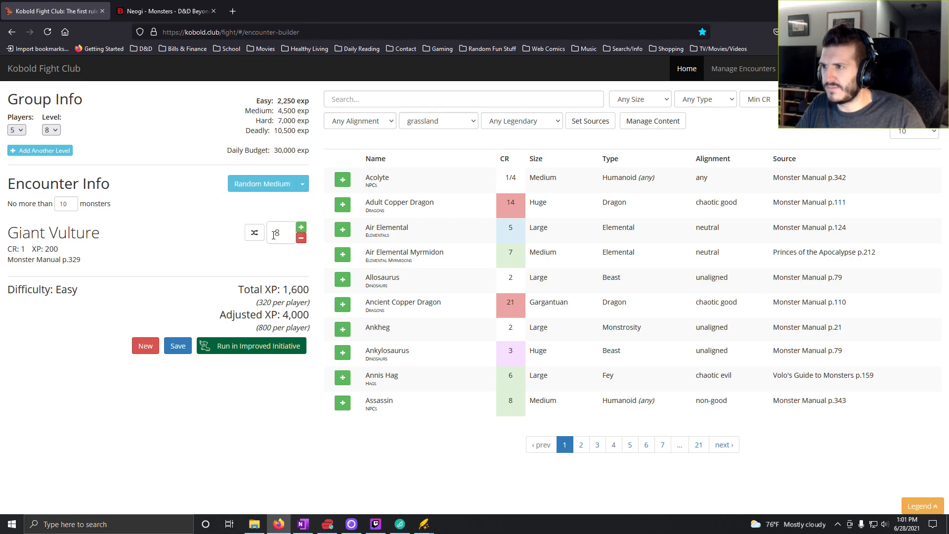
pyautogui.click(253, 188)
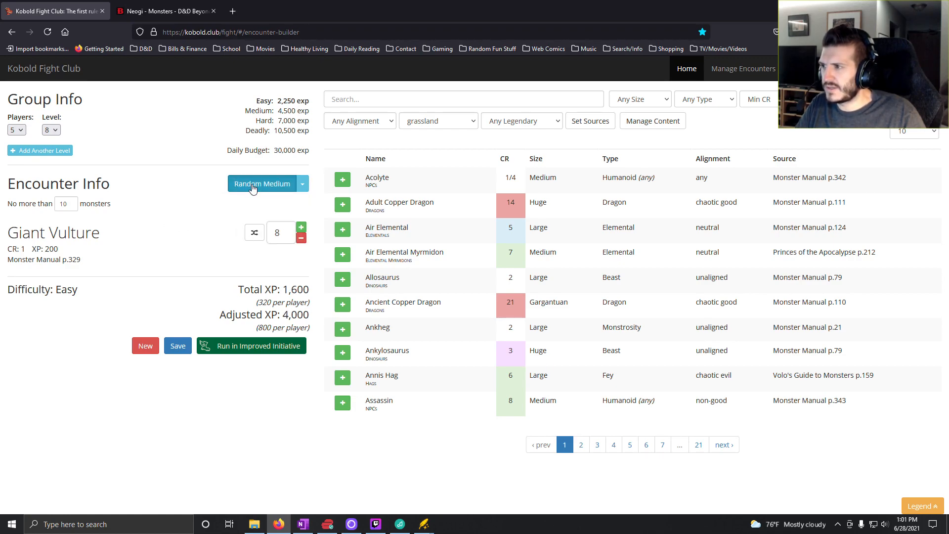
pyautogui.click(252, 186)
# - Reduce the generated encounter to Griffons only and set their count to 5
pyautogui.click(301, 238)
pyautogui.click(301, 238)
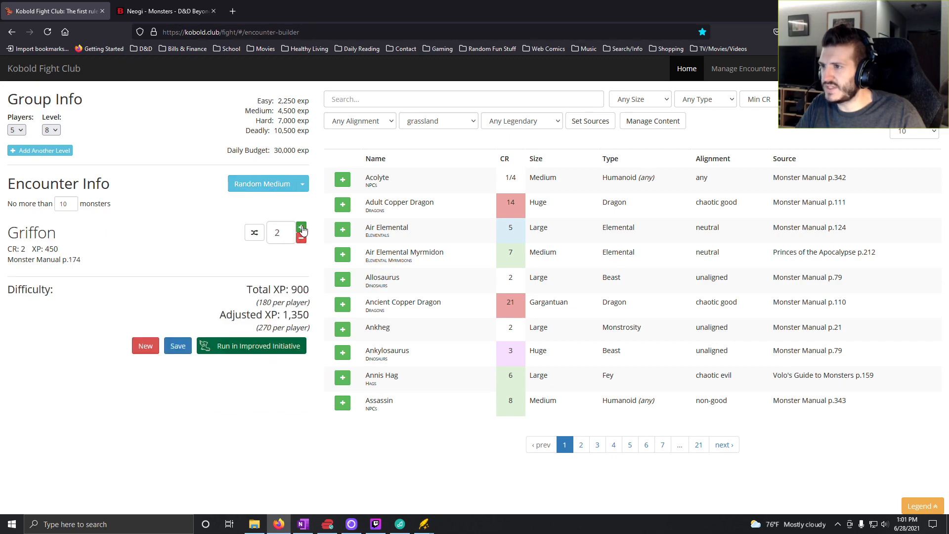
pyautogui.click(301, 227)
pyautogui.click(301, 227)
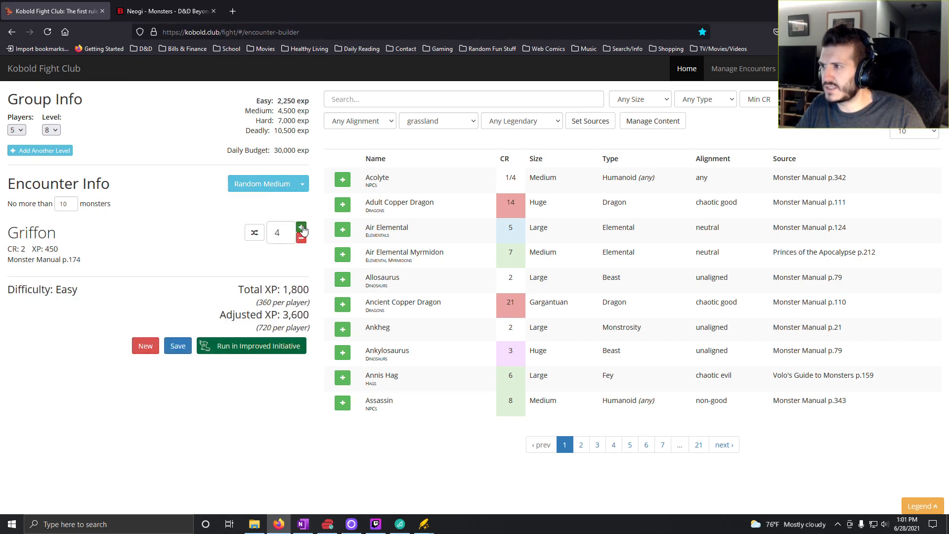
pyautogui.click(301, 228)
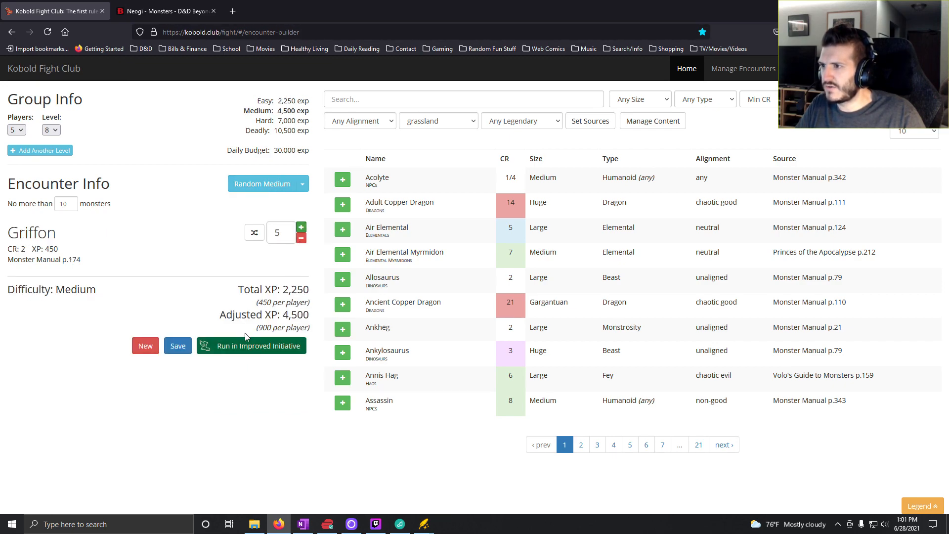
# - Switch to OneNote, enter "5x Griffon" for roll 5 in the Level 8 column, and return to Kobold Fight Club
pyautogui.click(302, 525)
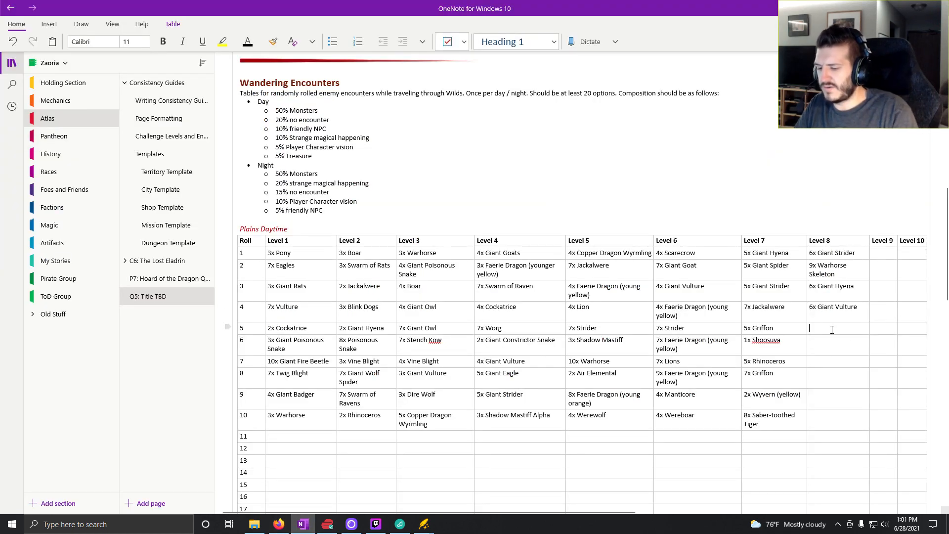
pyautogui.write('5x Gr')
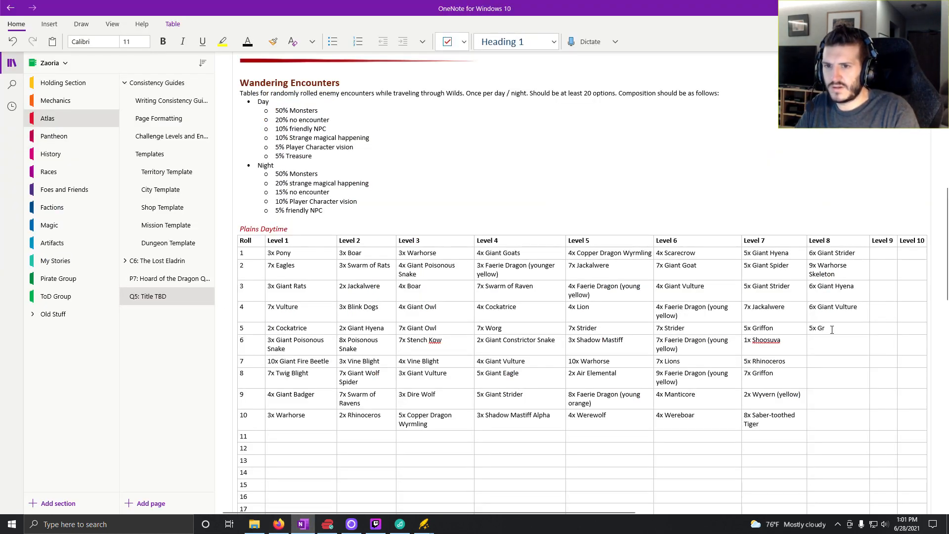
pyautogui.write('iffon')
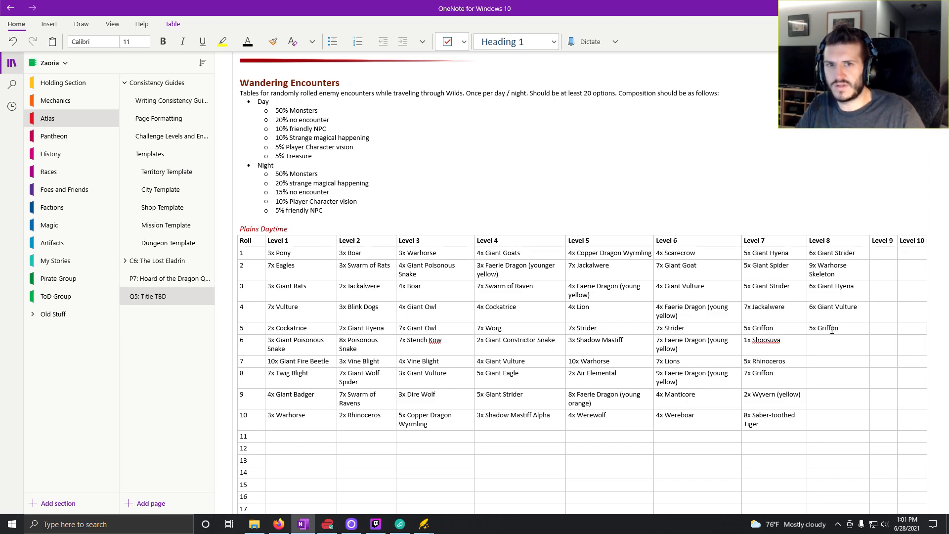
pyautogui.click(828, 349)
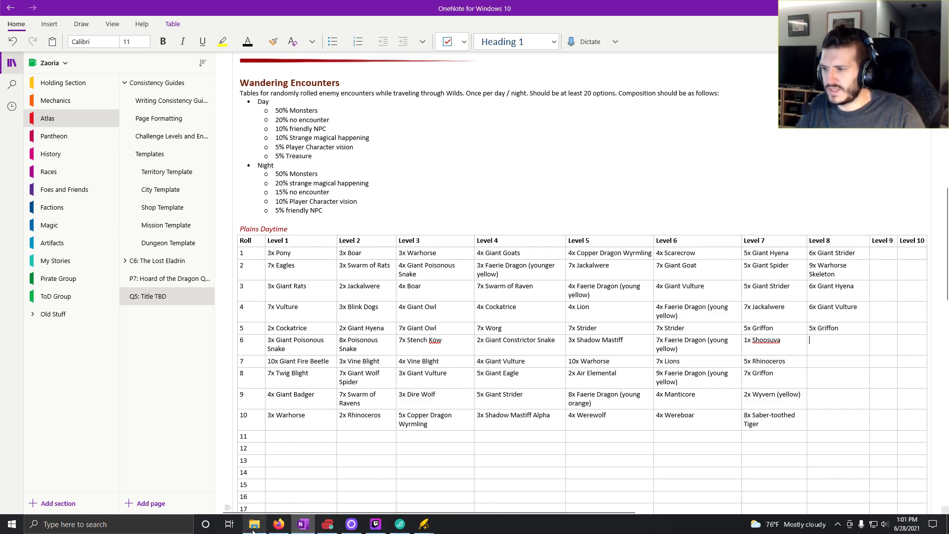
pyautogui.click(279, 524)
# - Generate random medium encounters until one with yellow Faerie Dragons and Redcaps comes up
pyautogui.click(260, 191)
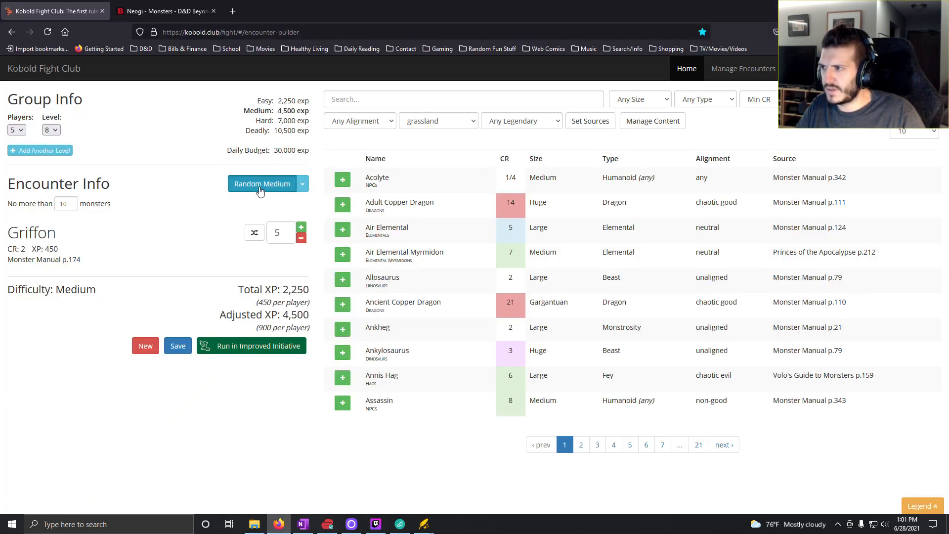
pyautogui.click(261, 190)
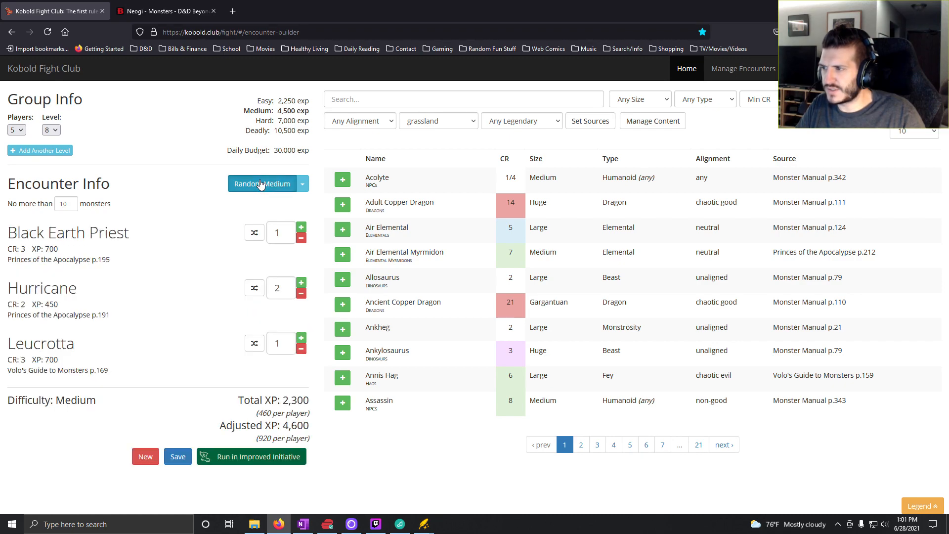
pyautogui.click(260, 184)
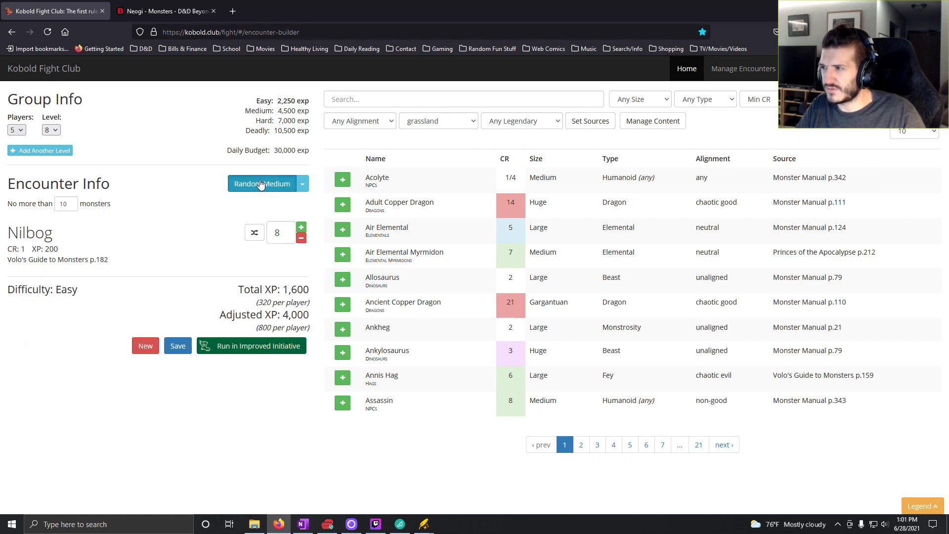
pyautogui.click(261, 185)
pyautogui.click(260, 185)
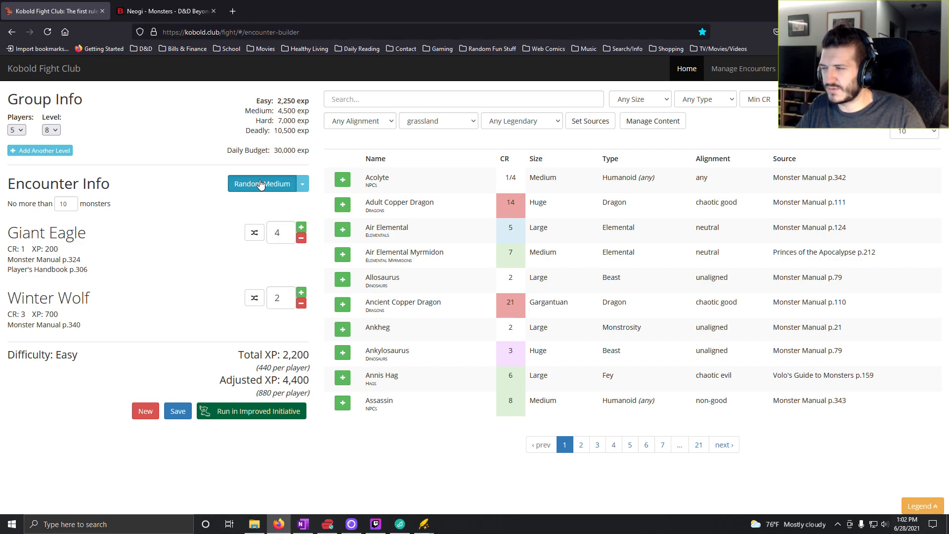
pyautogui.click(261, 185)
pyautogui.click(260, 185)
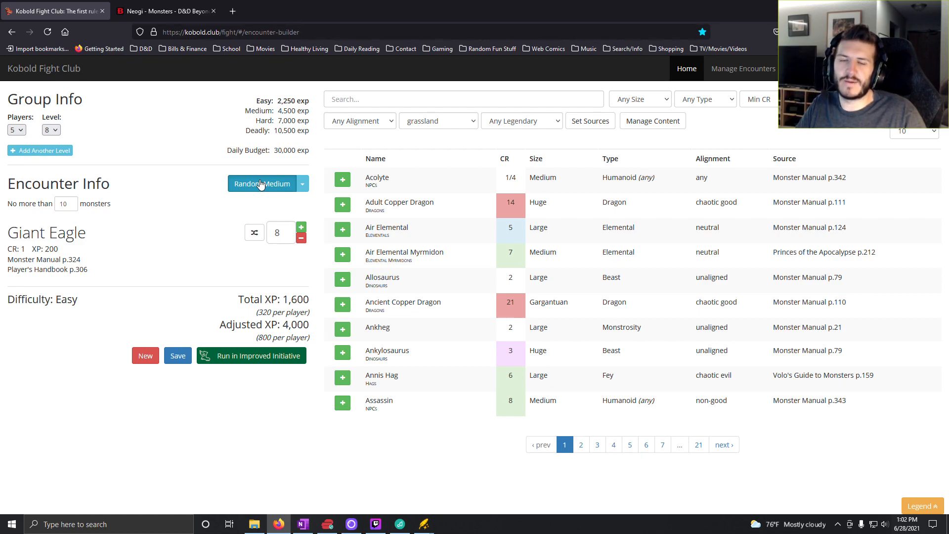
pyautogui.click(260, 185)
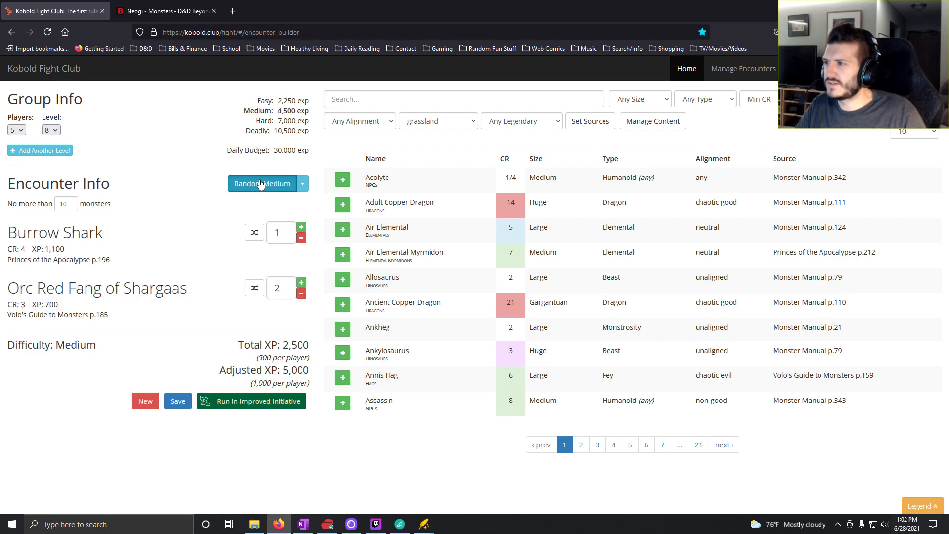
pyautogui.click(260, 184)
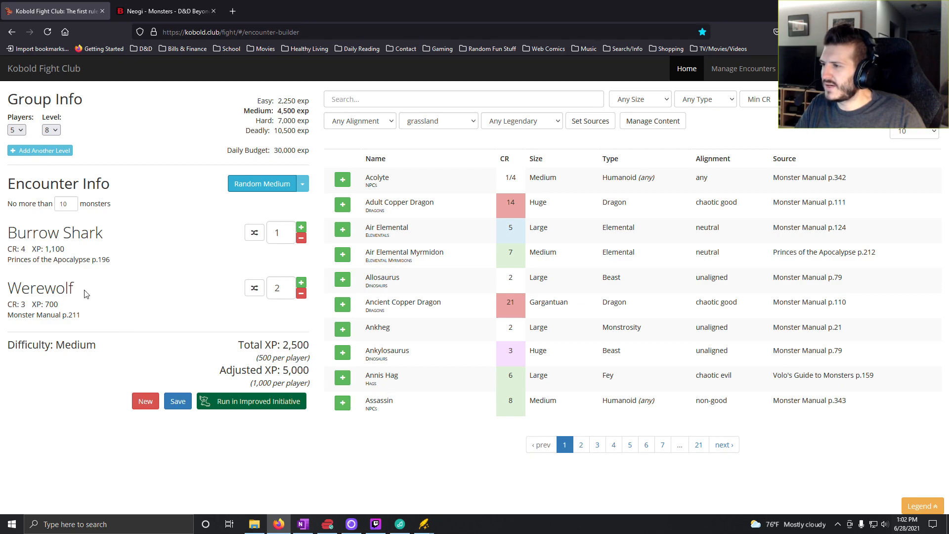
pyautogui.click(284, 191)
pyautogui.click(283, 190)
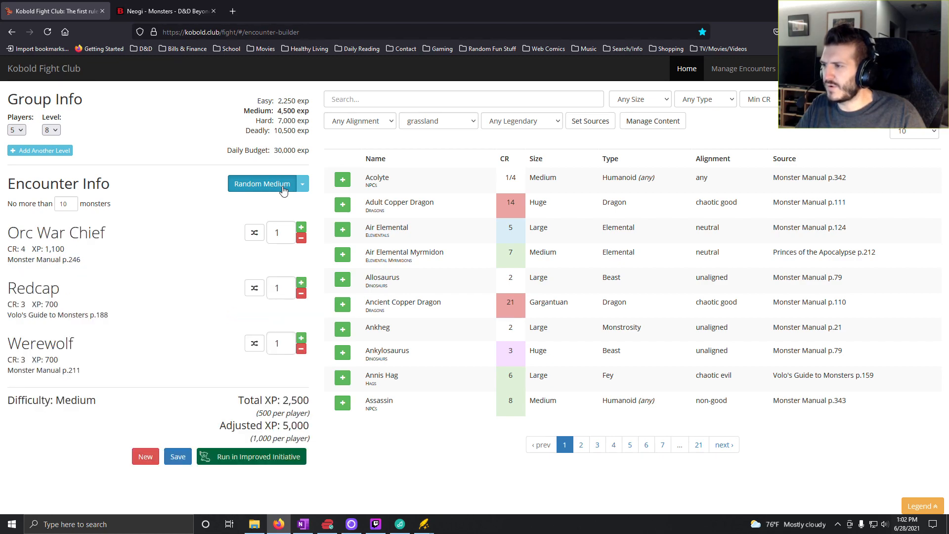
pyautogui.click(283, 191)
pyautogui.click(283, 191)
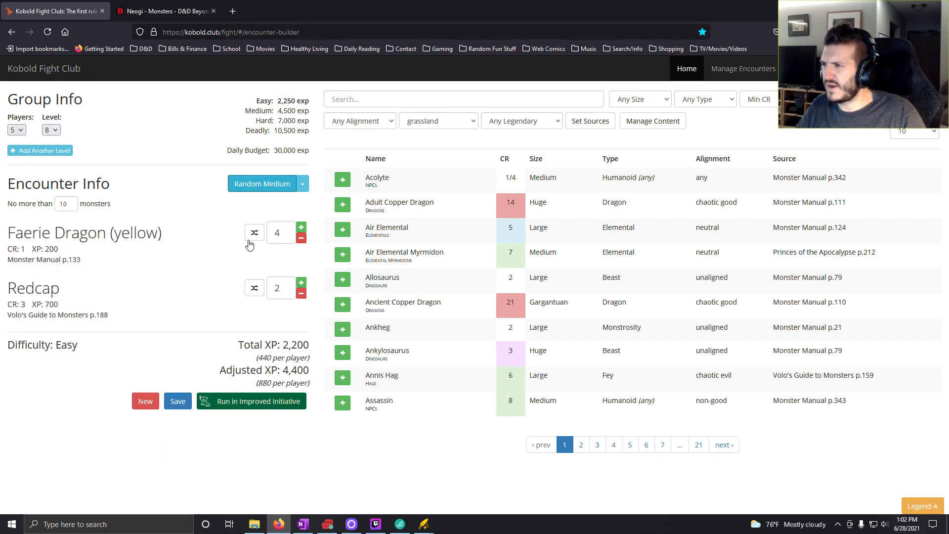
# - Remove the Redcaps from the encounter and set the yellow Faerie Dragon count to 6
pyautogui.click(301, 293)
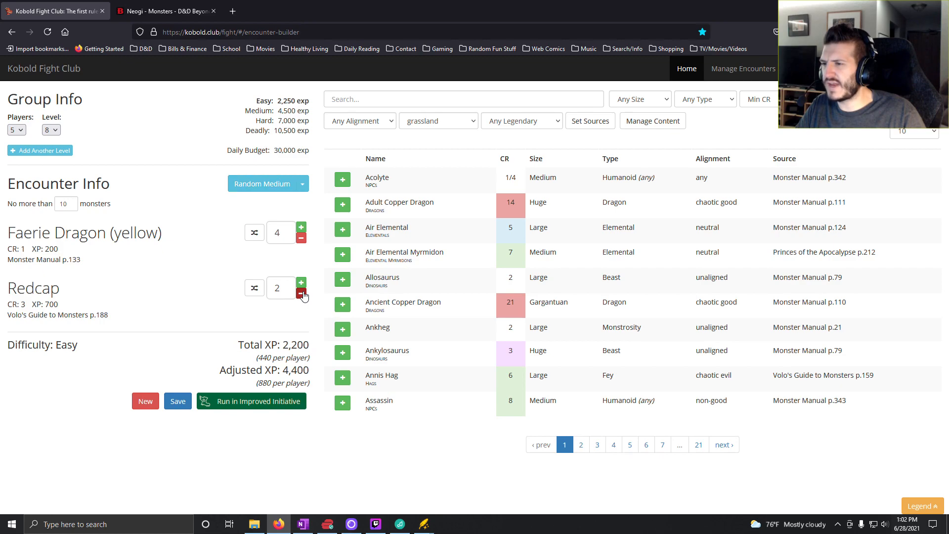
pyautogui.click(301, 293)
pyautogui.click(302, 227)
pyautogui.click(301, 227)
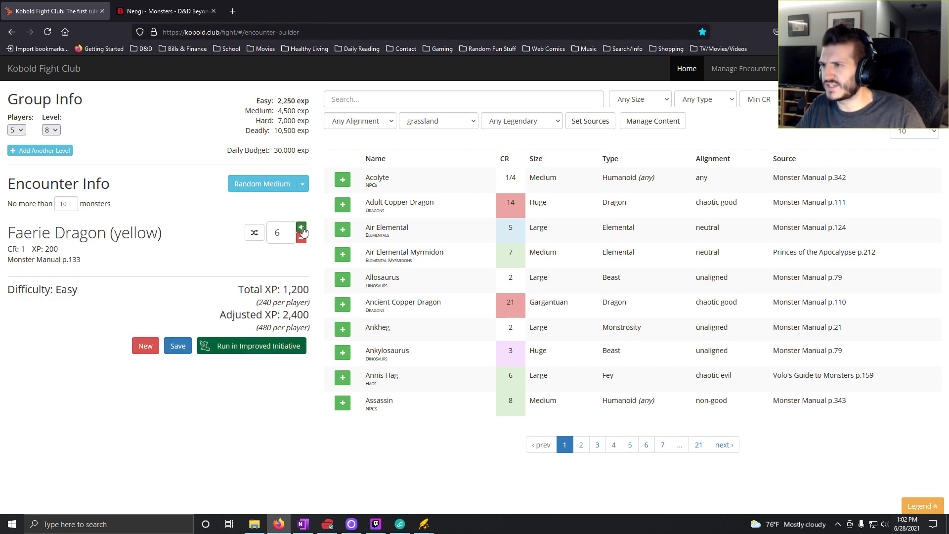
pyautogui.click(301, 228)
pyautogui.click(301, 238)
pyautogui.click(301, 238)
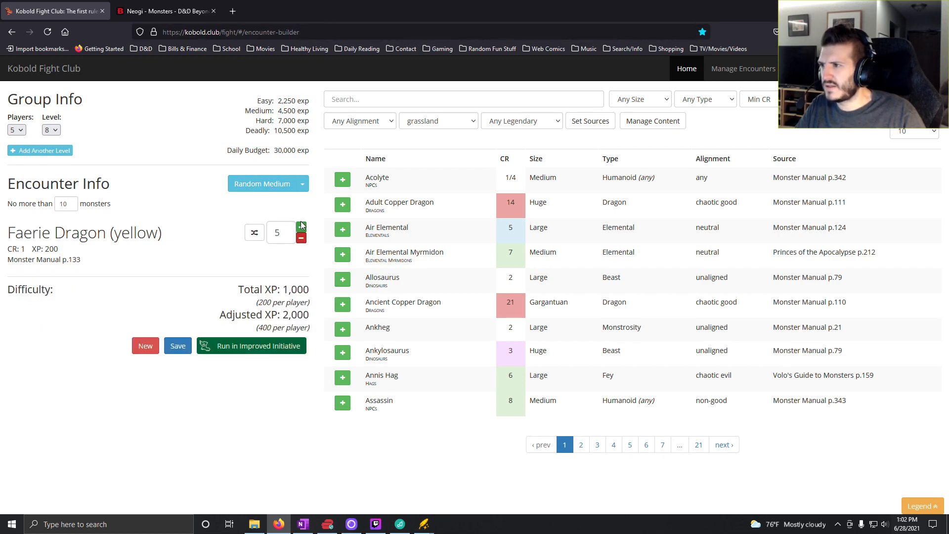
pyautogui.click(301, 226)
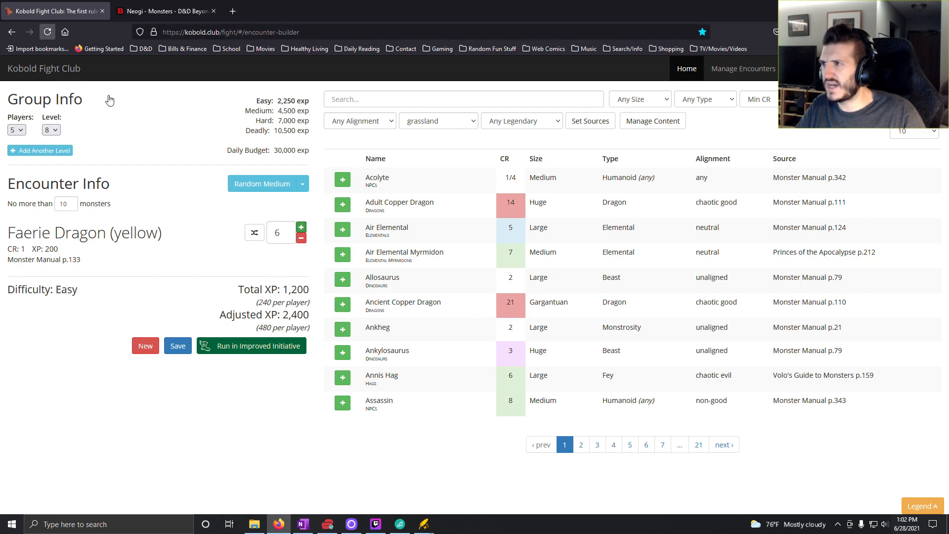
# - Switch to OneNote, enter "6x Faerie Dragon (young yellow)" for roll 6 in the Level 8 column, and return to Kobold Fight Club
pyautogui.click(304, 524)
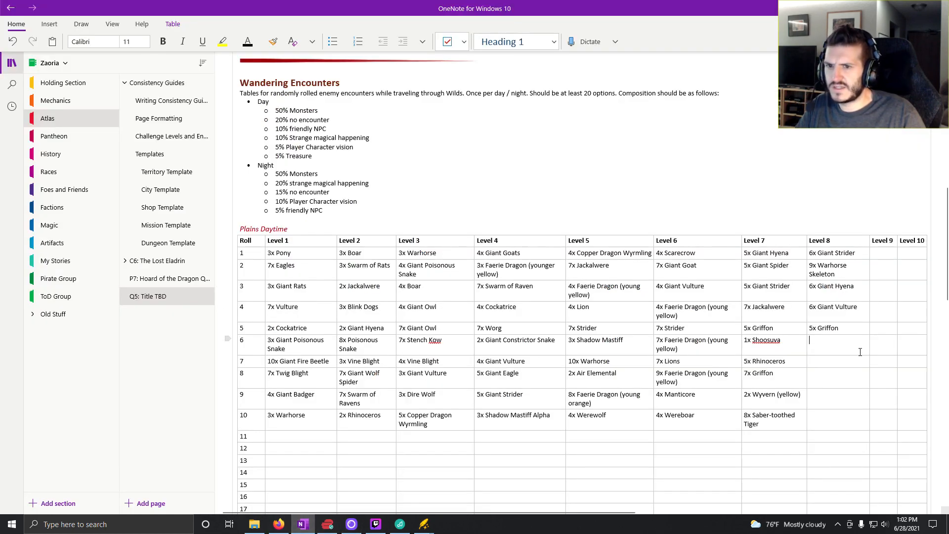
pyautogui.write('6x F')
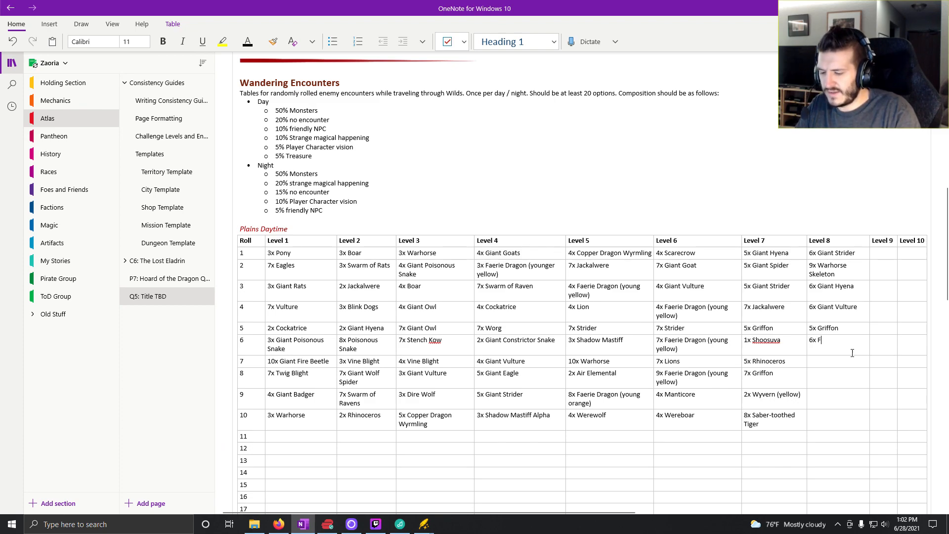
pyautogui.write('aerie ')
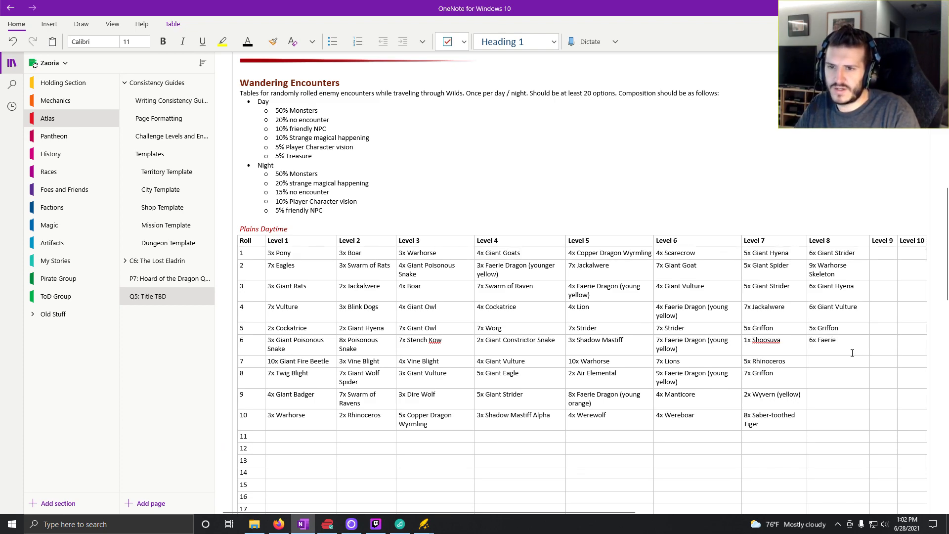
pyautogui.write('Dragon (yo')
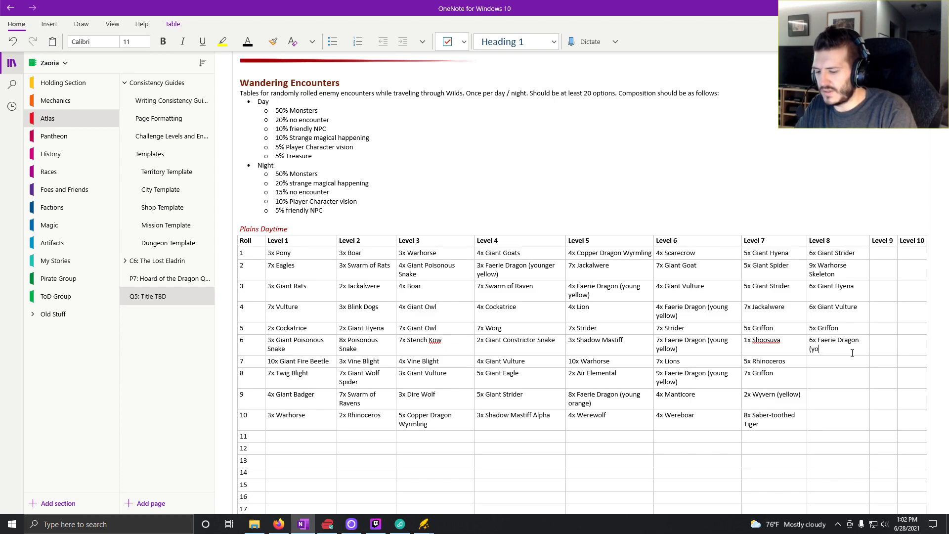
pyautogui.write('ung yello')
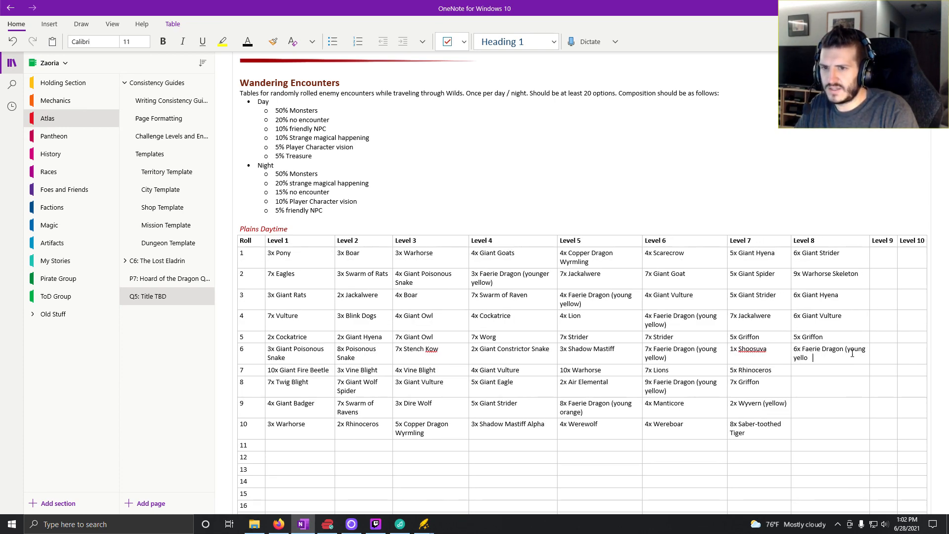
pyautogui.write('w)')
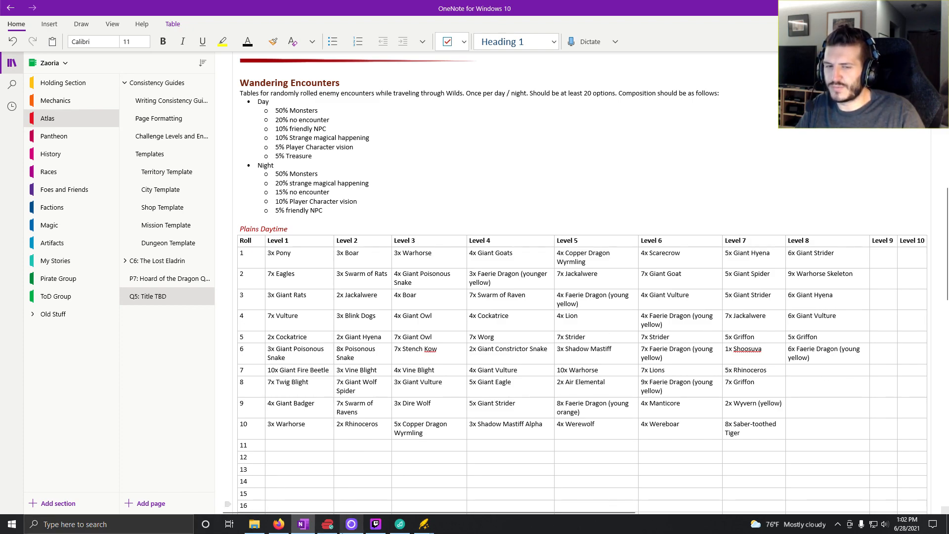
pyautogui.moveTo(351, 525)
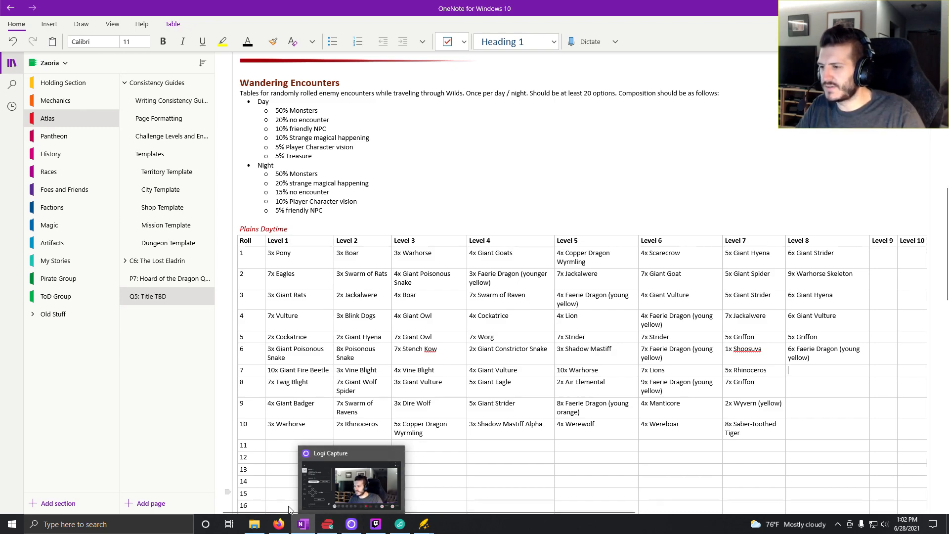
pyautogui.click(279, 524)
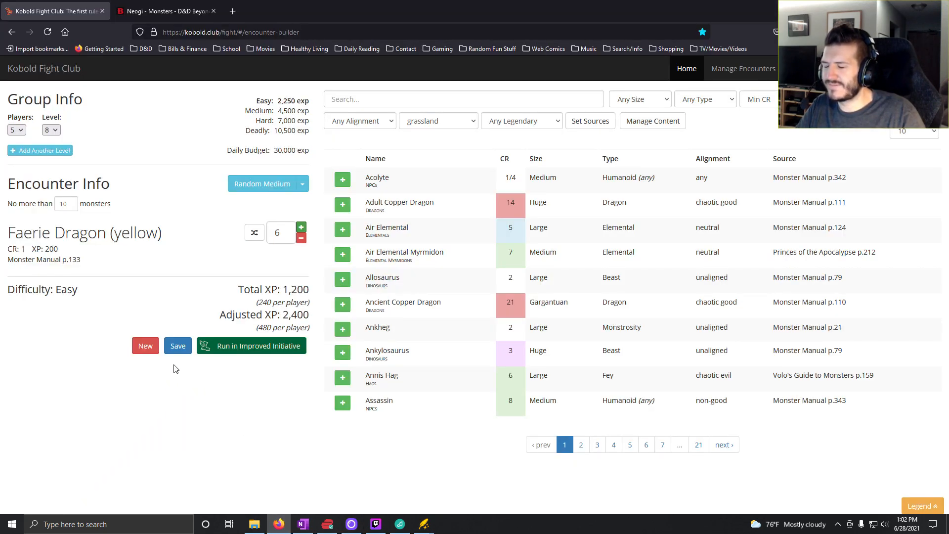
# - Generate more random medium grassland encounters to find a candidate for roll 7 in the Level 8 column
pyautogui.click(281, 188)
pyautogui.click(281, 188)
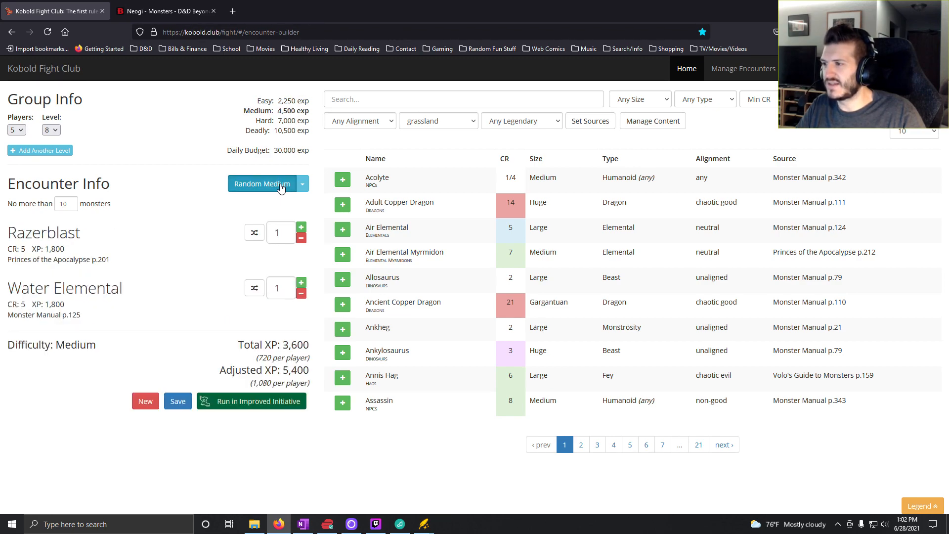
pyautogui.click(281, 188)
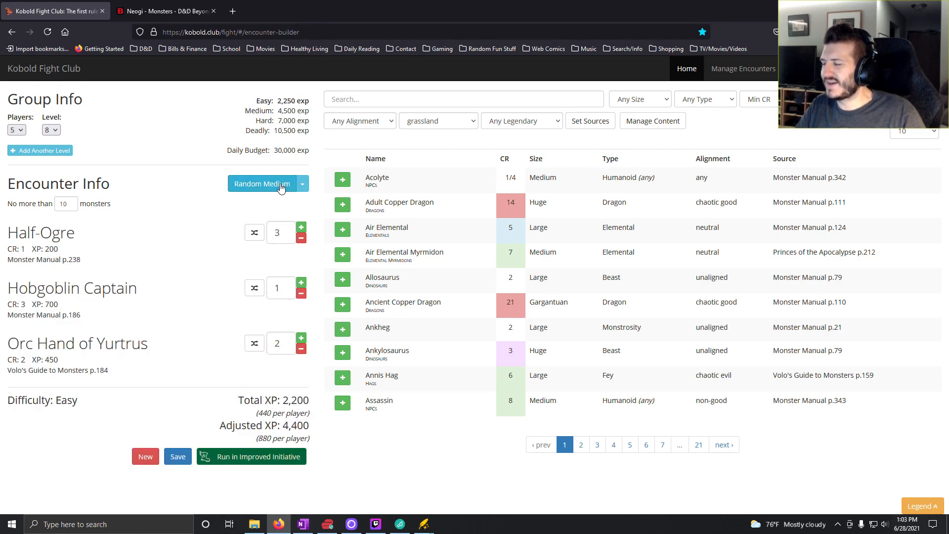
pyautogui.click(281, 187)
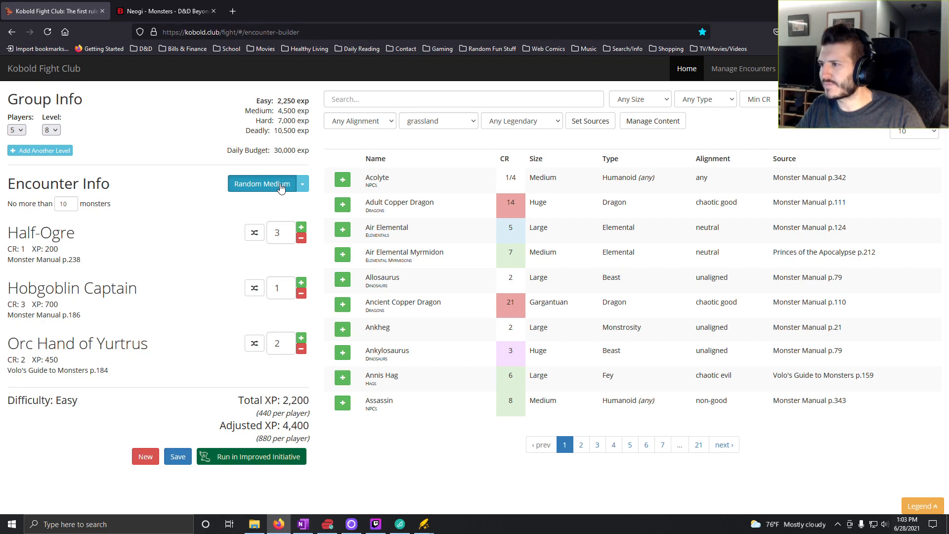
pyautogui.click(280, 188)
# - Search D&D Beyond for "yeth hound" and open the Yeth Hound monster page to examine its stat block
pyautogui.click(161, 12)
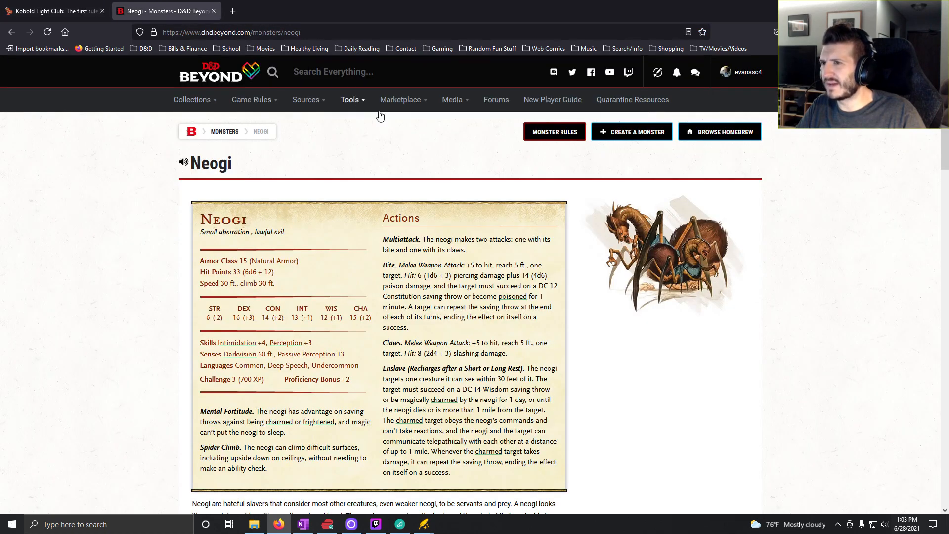
pyautogui.write('y')
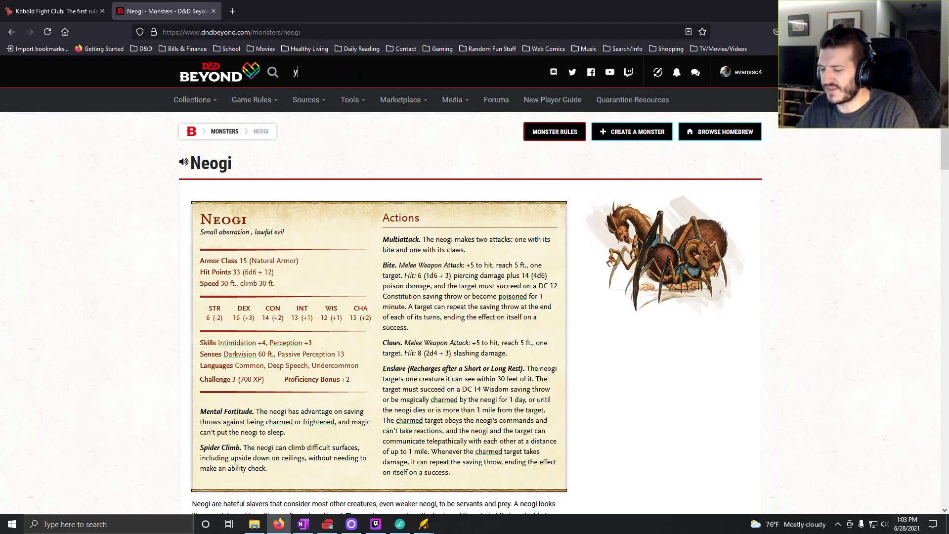
pyautogui.write('eth hound')
pyautogui.press('Return')
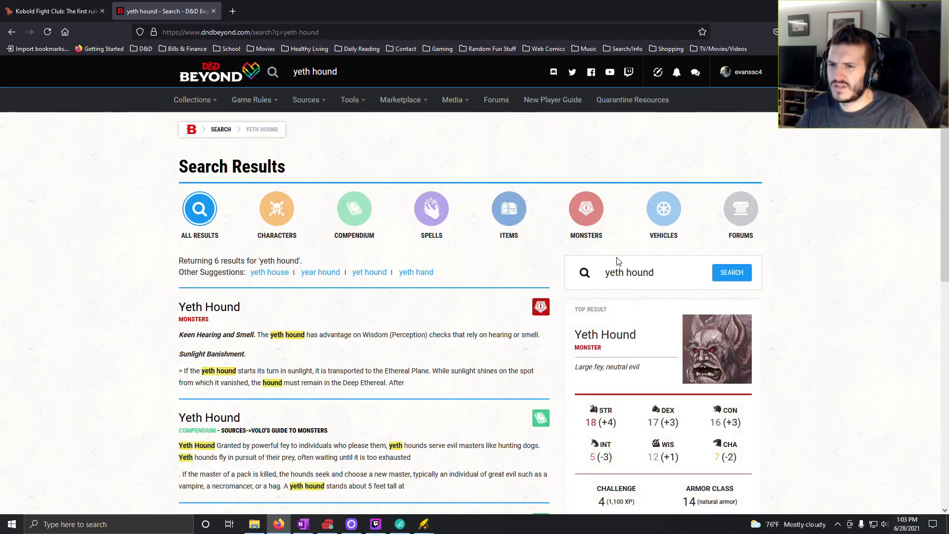
pyautogui.click(592, 338)
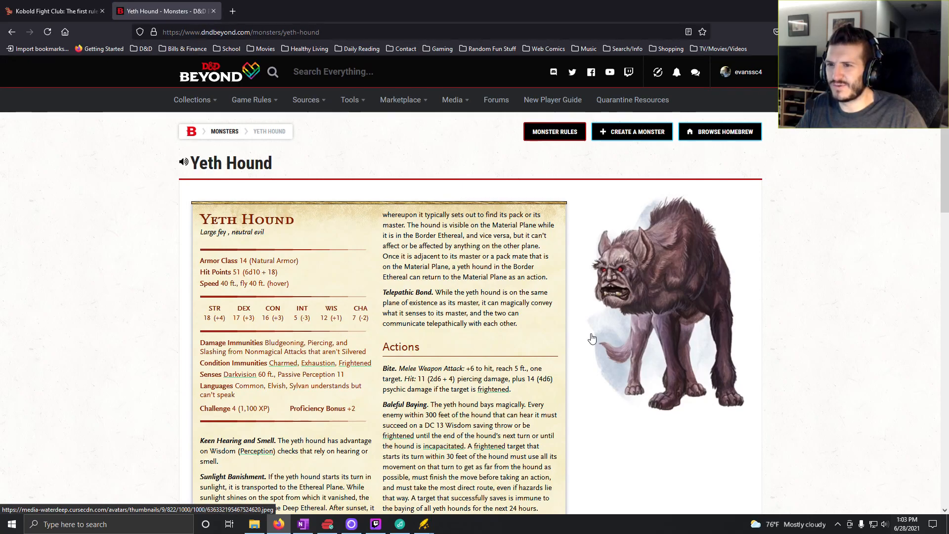
# - Return to Kobold Fight Club, generate more random medium grassland encounters, and set the Scarecrow count to 6
pyautogui.click(40, 11)
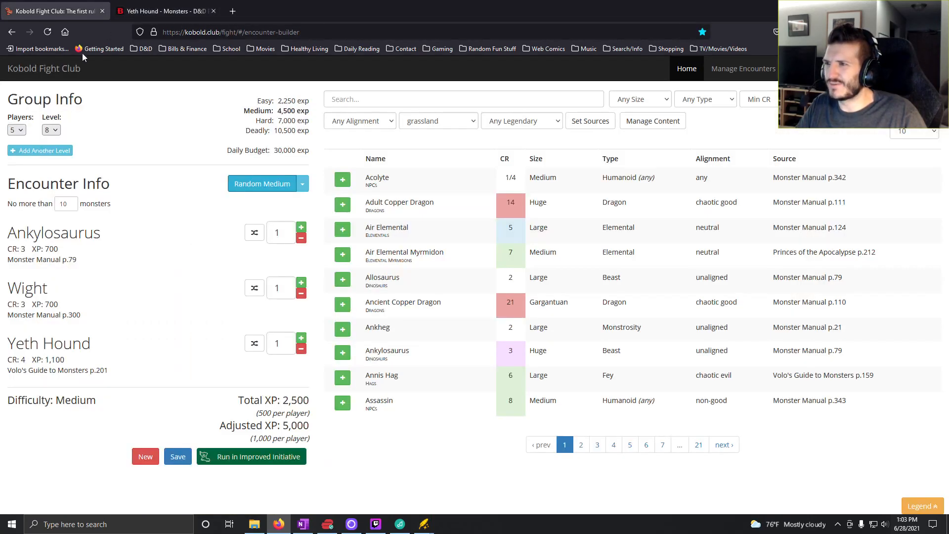
pyautogui.click(257, 187)
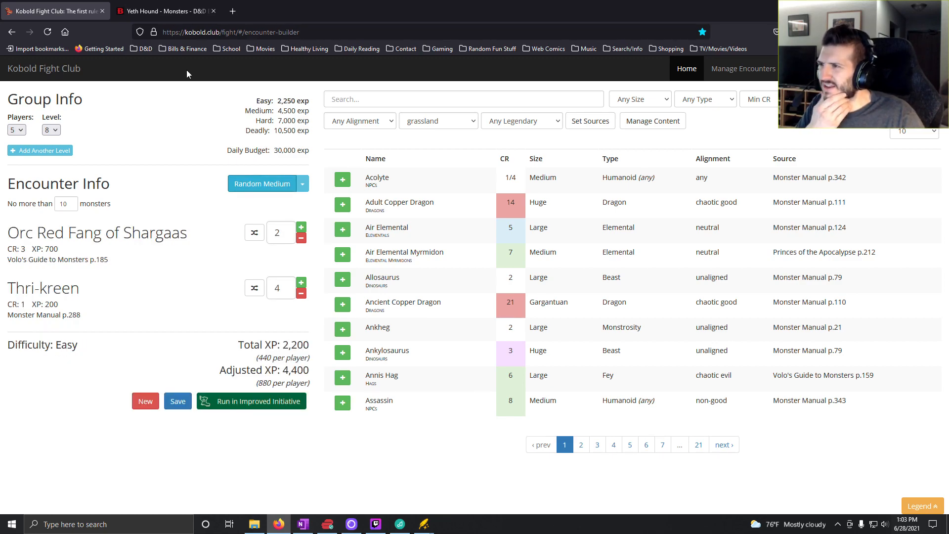
pyautogui.click(303, 525)
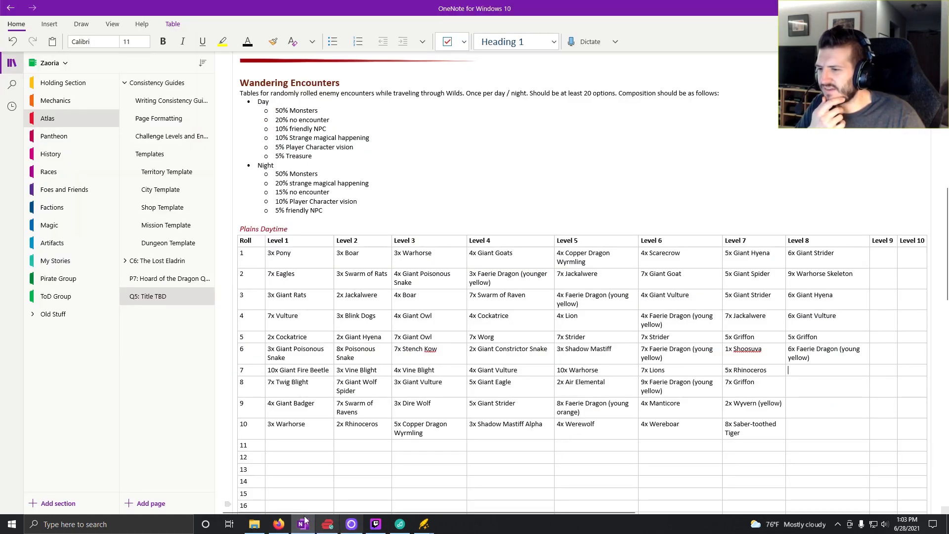
pyautogui.click(278, 523)
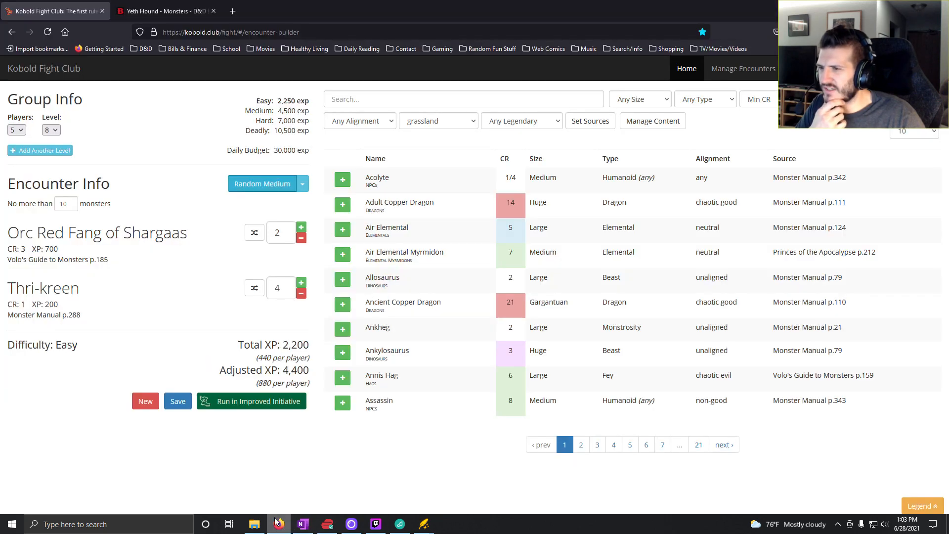
pyautogui.click(284, 189)
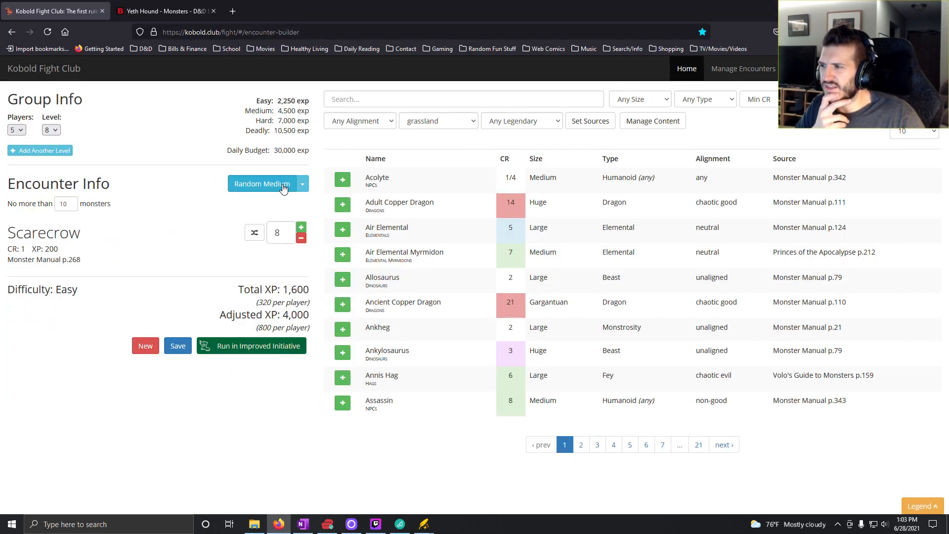
pyautogui.click(302, 239)
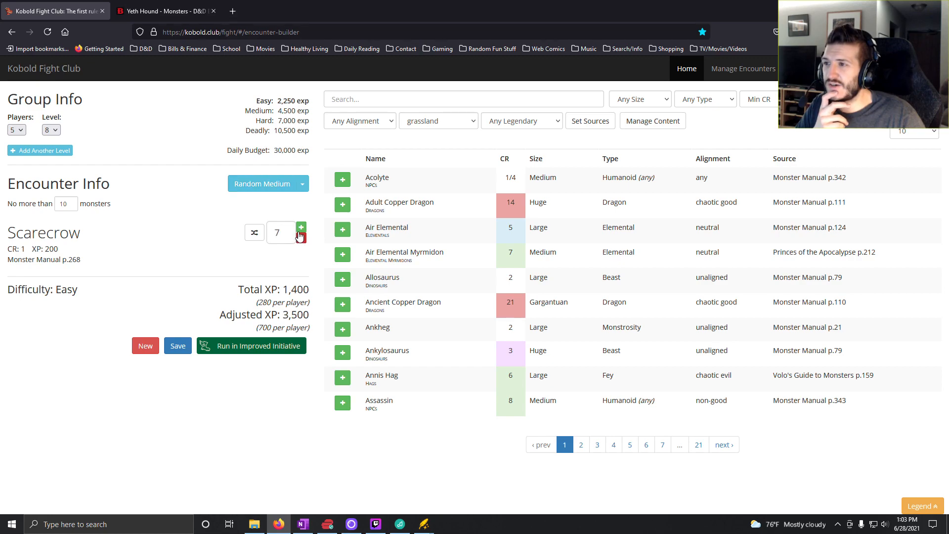
pyautogui.click(301, 240)
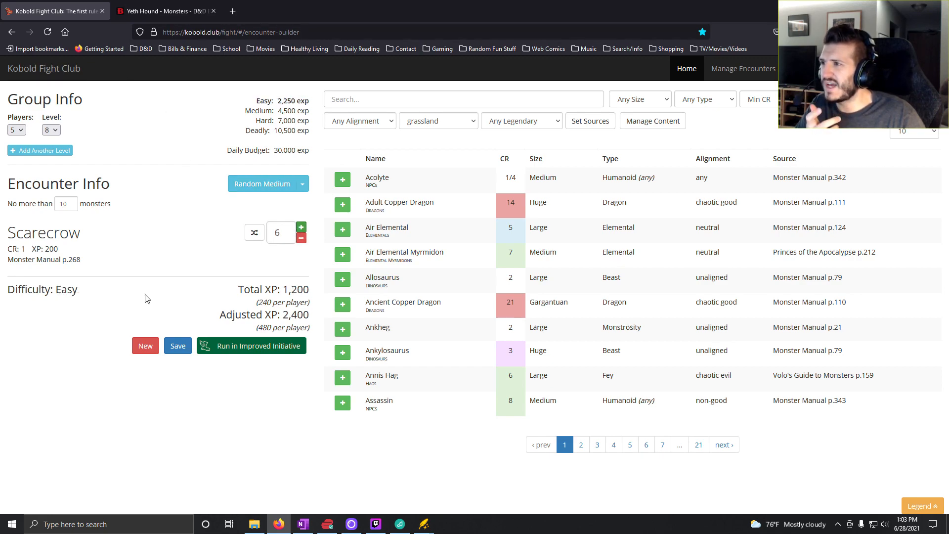
# - Switch to OneNote and start the roll 7 entry in the Level 8 column with "6x Scare"
pyautogui.click(303, 524)
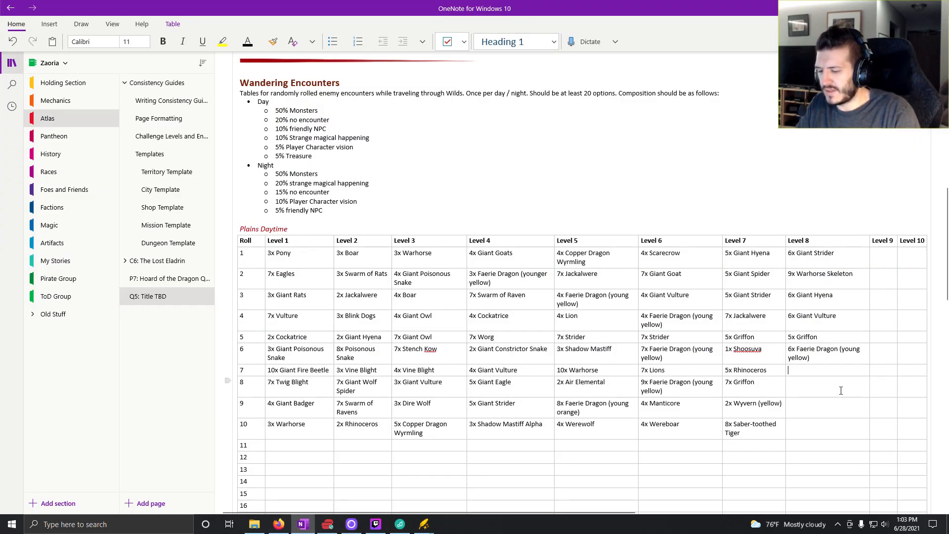
pyautogui.write('6x Sc')
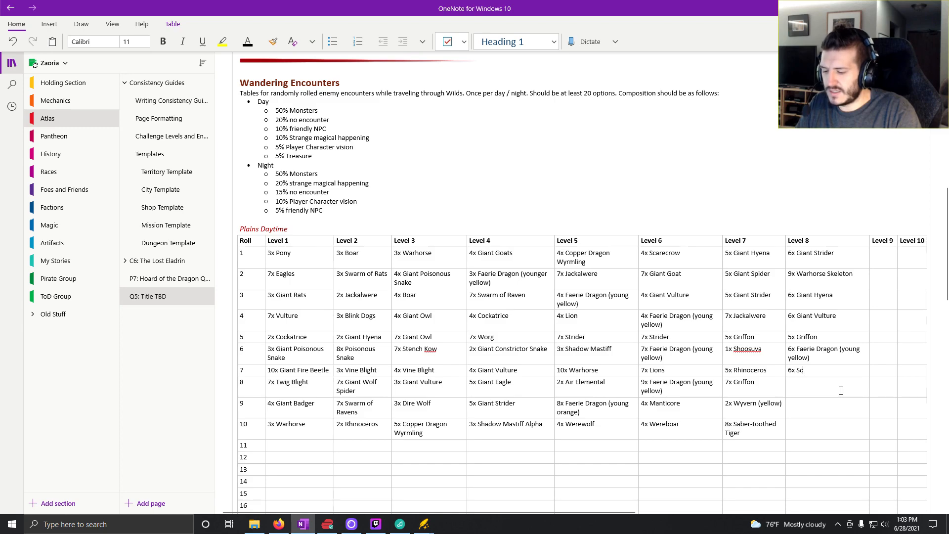
pyautogui.write('are')
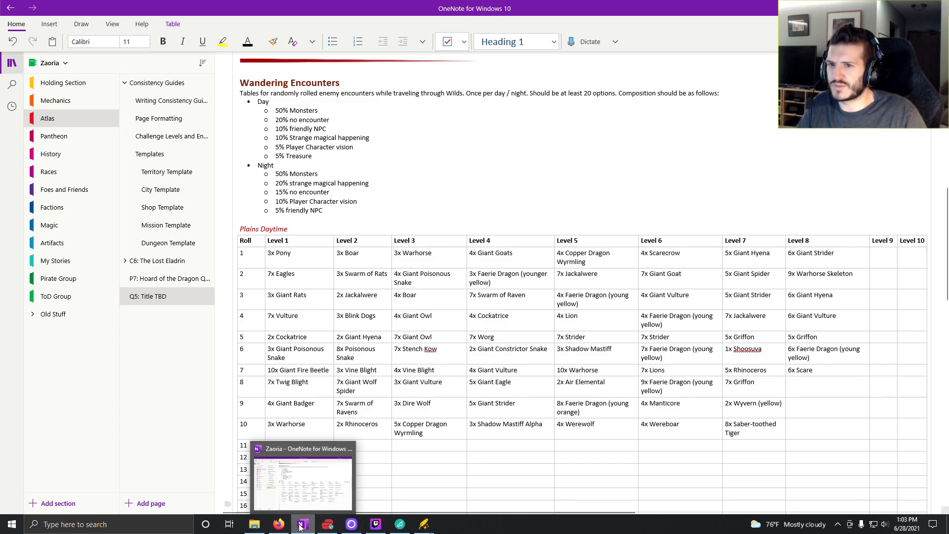
# - Switch back to Kobold Fight Club and raise the Scarecrow count to 9
pyautogui.click(279, 524)
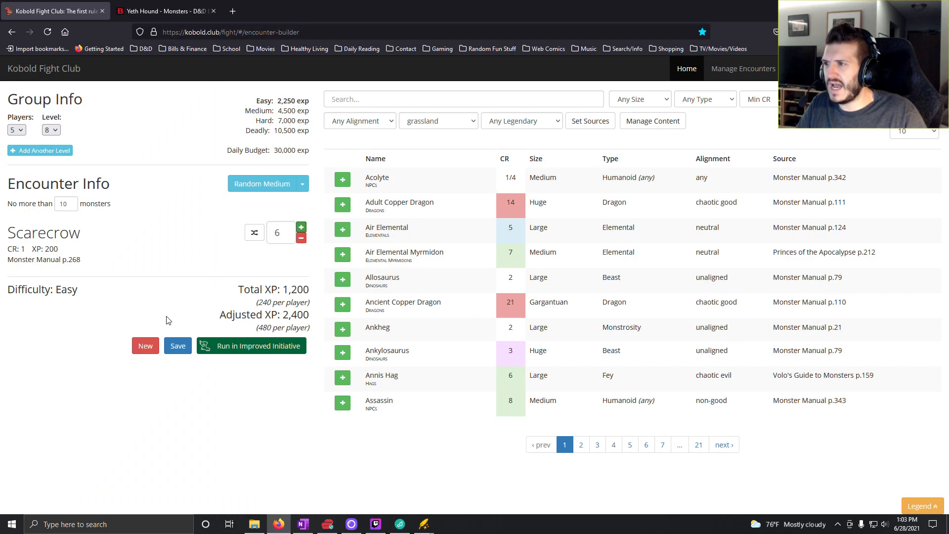
pyautogui.click(301, 228)
pyautogui.click(302, 228)
pyautogui.click(302, 227)
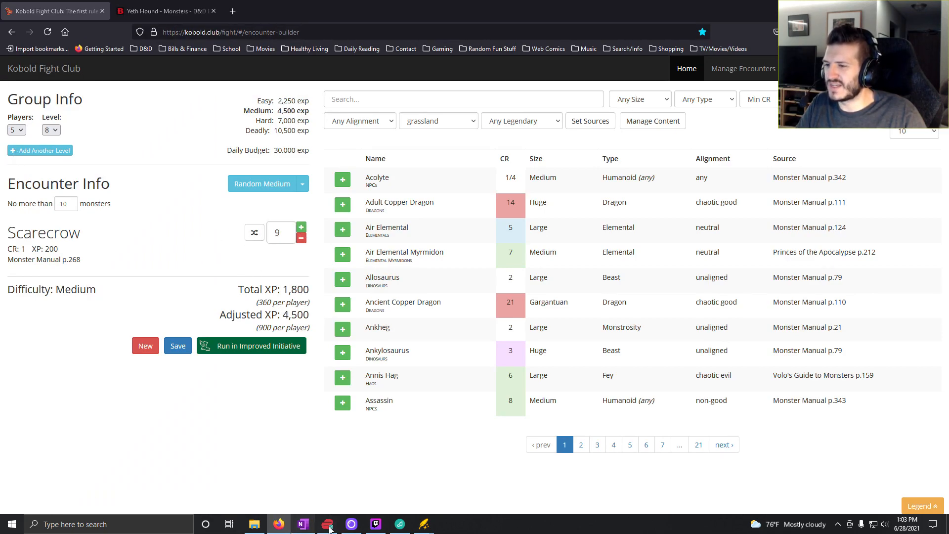
# - Switch to OneNote, change the Level 8 Faerie Dragon count for roll 6 to 9x, and complete roll 7 as "9x Scarecrow"
pyautogui.click(303, 524)
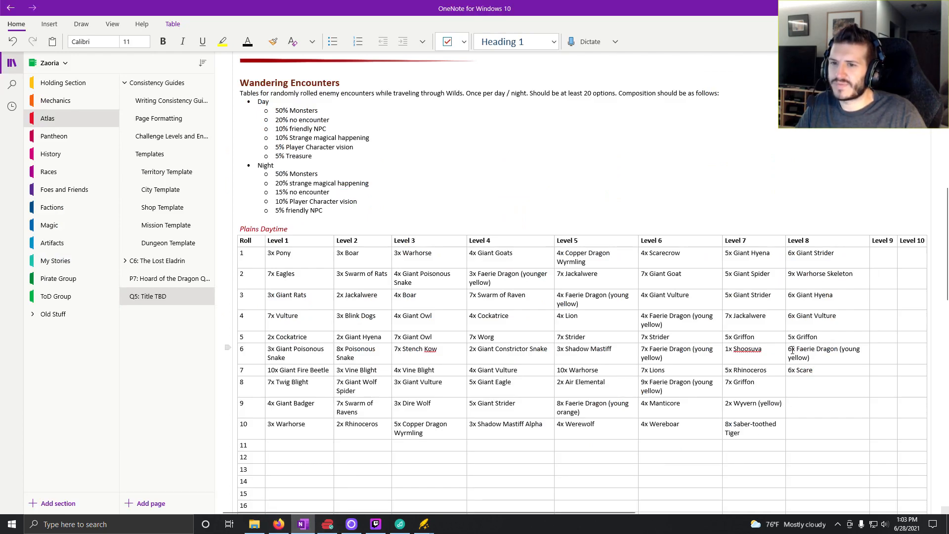
pyautogui.press('Delete')
pyautogui.write('9')
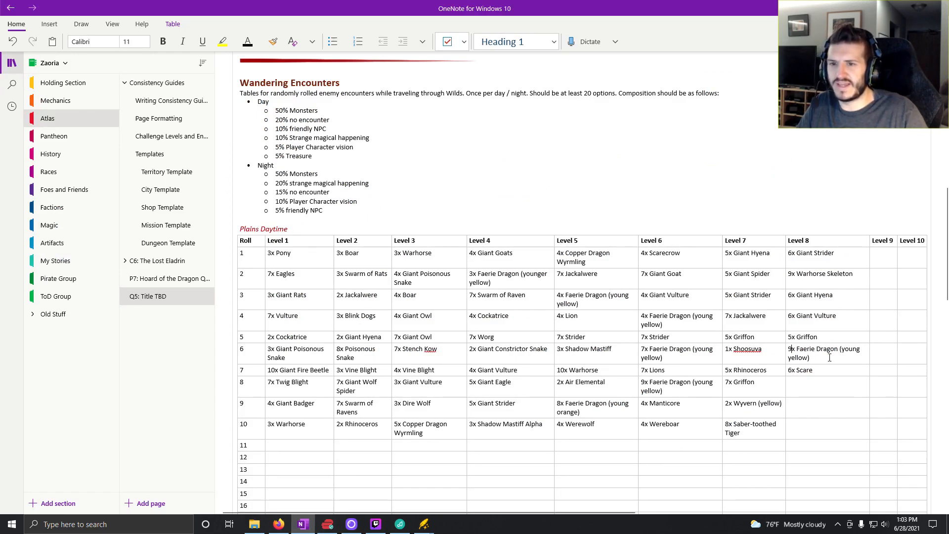
pyautogui.click(791, 370)
pyautogui.press('BackSpace')
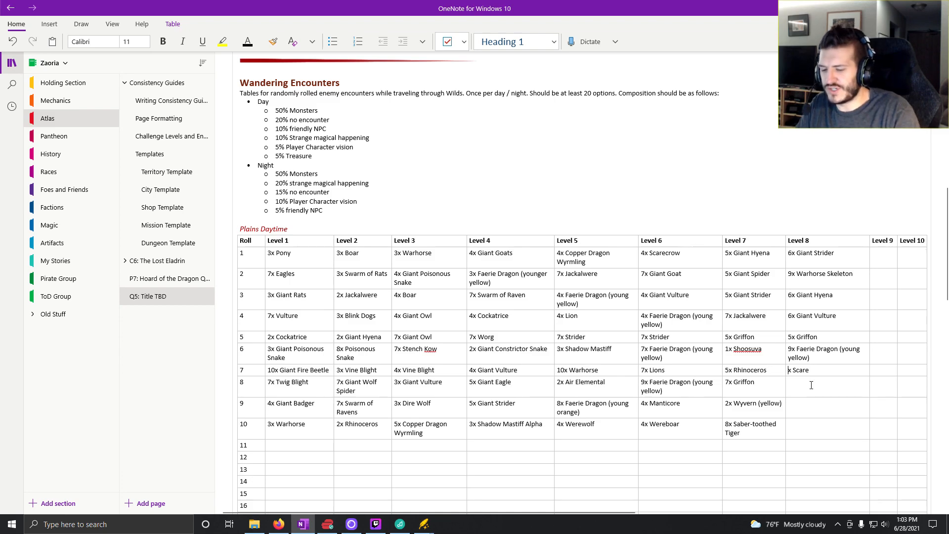
pyautogui.write('9')
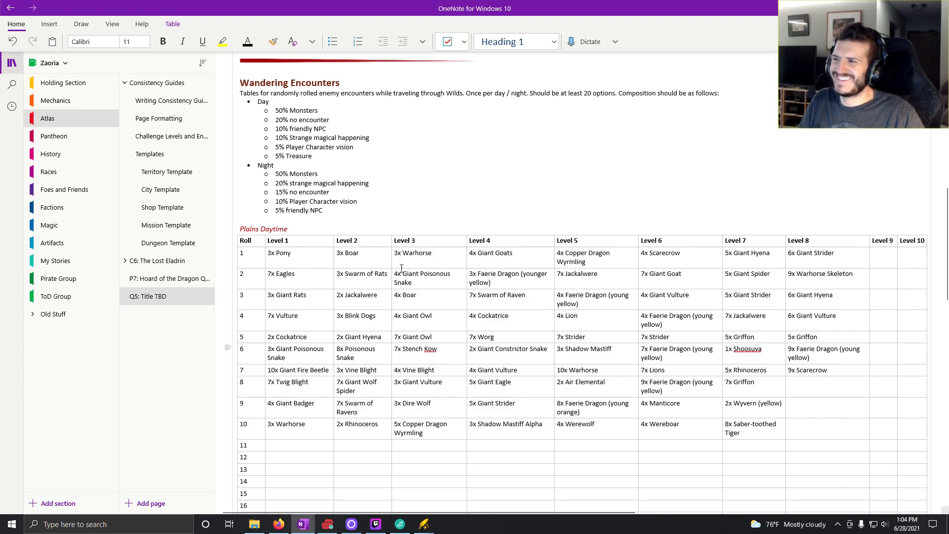
# - Switch to Kobold Fight Club, search the monsters for "grif", add the Griffon, and remove all Scarecrows from the encounter
pyautogui.click(280, 525)
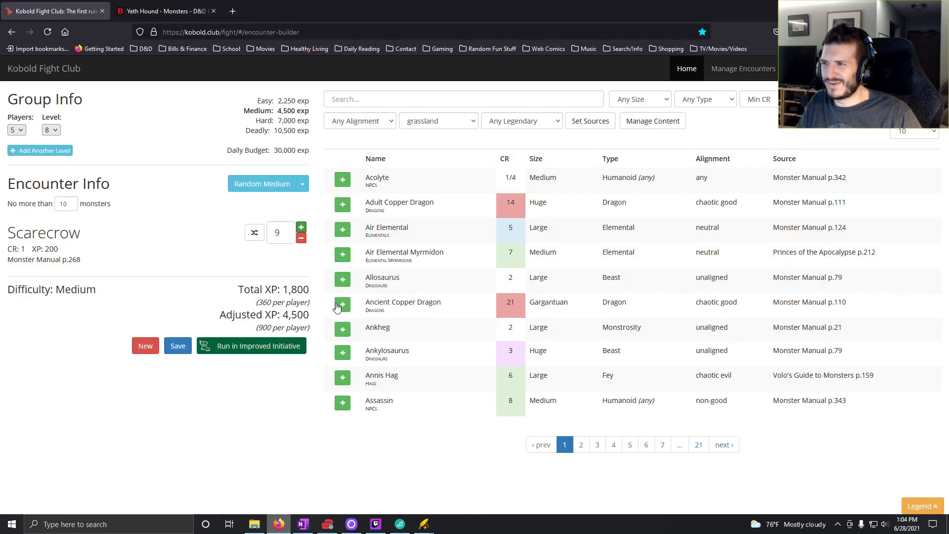
pyautogui.click(303, 526)
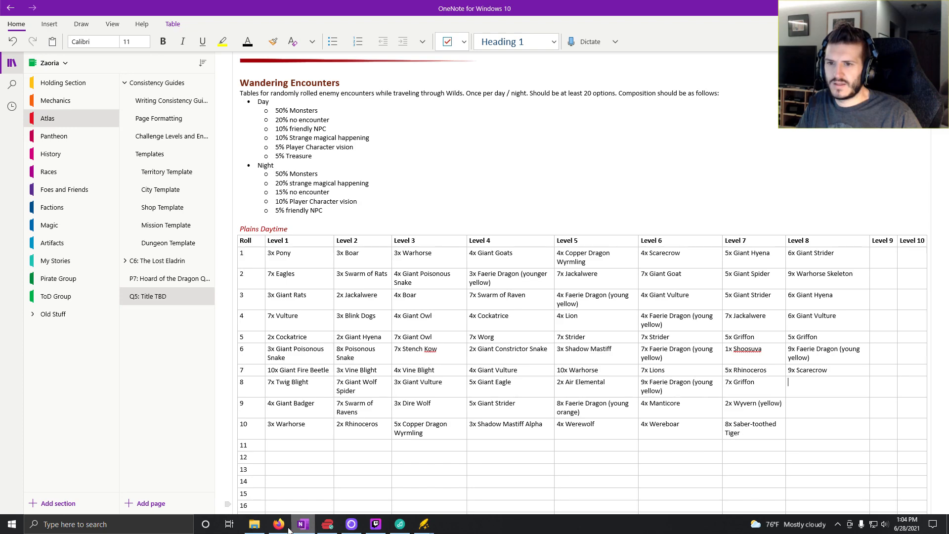
pyautogui.click(280, 525)
pyautogui.click(414, 101)
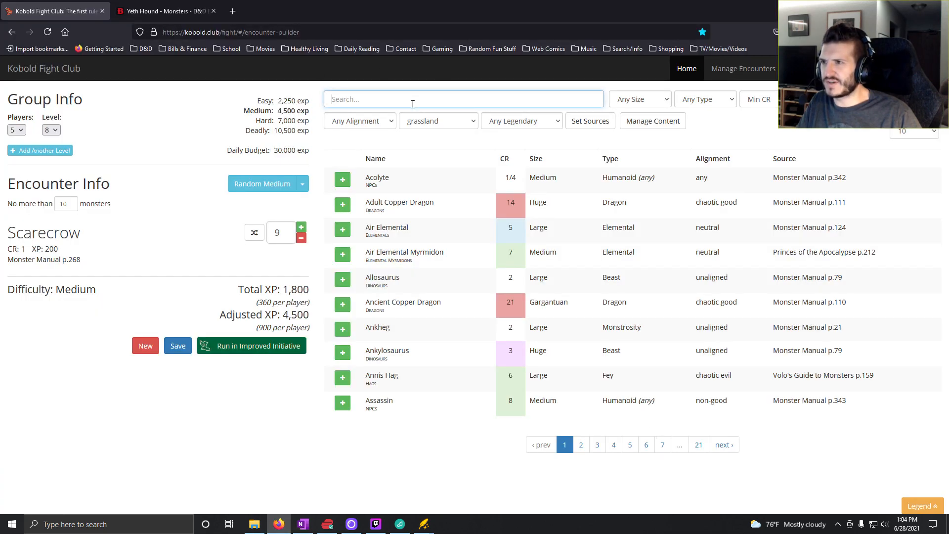
pyautogui.write('grif')
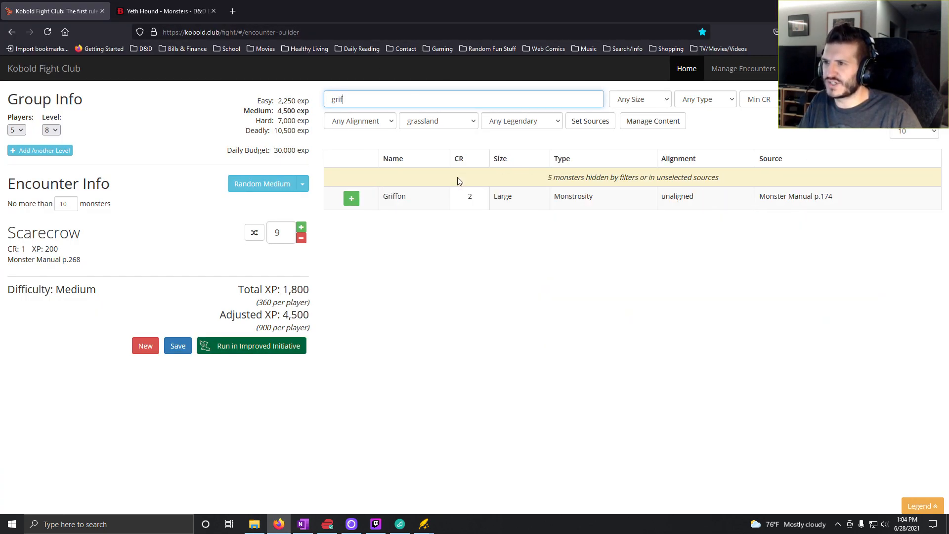
pyautogui.click(351, 198)
pyautogui.click(301, 294)
pyautogui.click(301, 294)
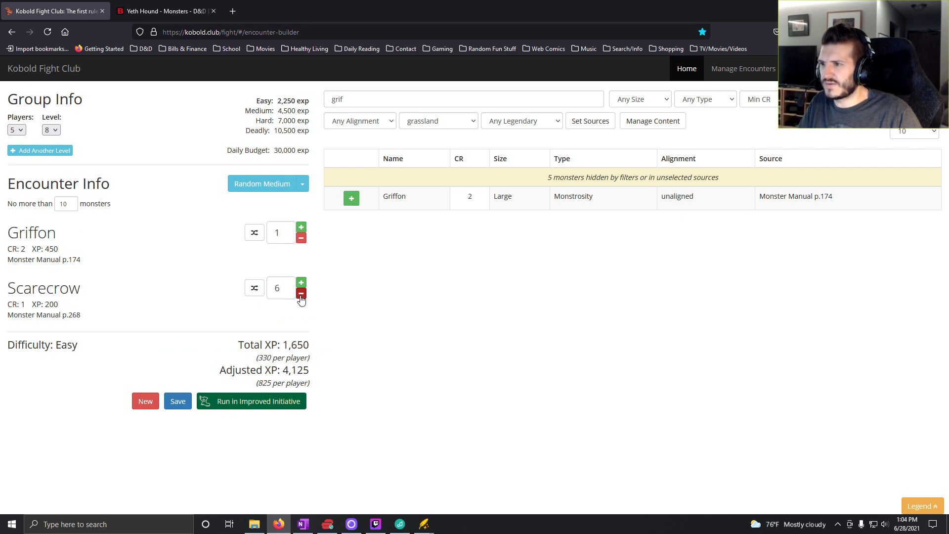
pyautogui.click(301, 293)
pyautogui.click(301, 293)
pyautogui.click(301, 294)
pyautogui.click(301, 294)
pyautogui.click(301, 294)
pyautogui.click(301, 294)
pyautogui.click(301, 294)
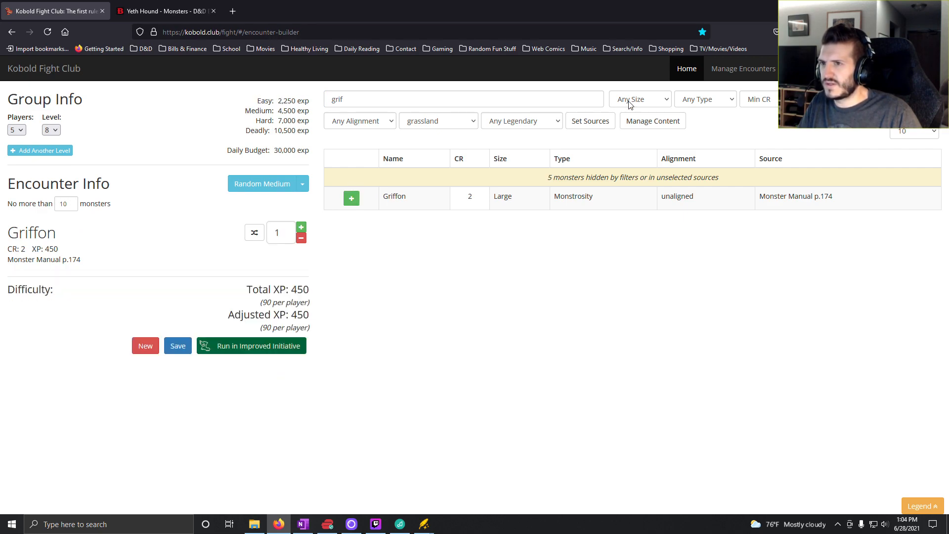
# - Clear the monster search and set the Griffon count to 5 to check the encounter's difficulty
pyautogui.doubleClick(551, 99)
pyautogui.press('BackSpace')
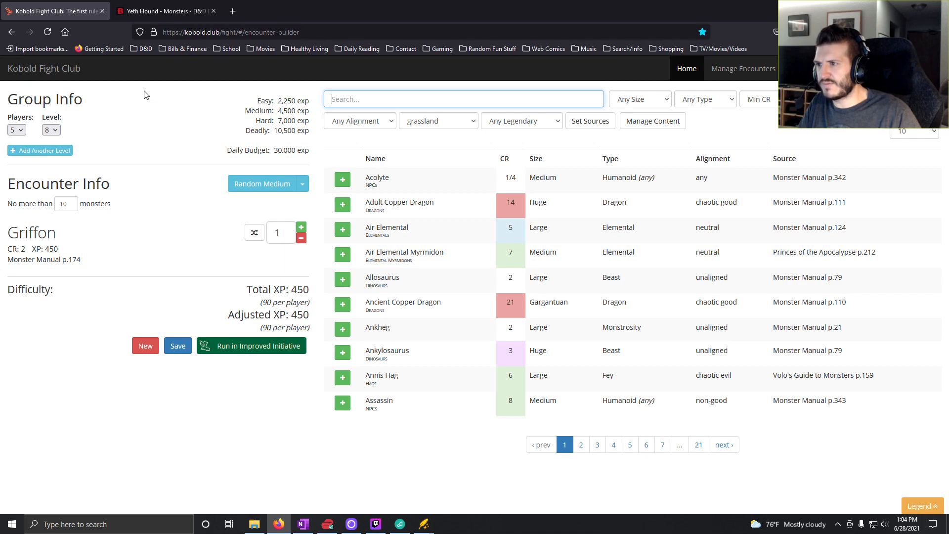
pyautogui.click(301, 227)
pyautogui.click(301, 227)
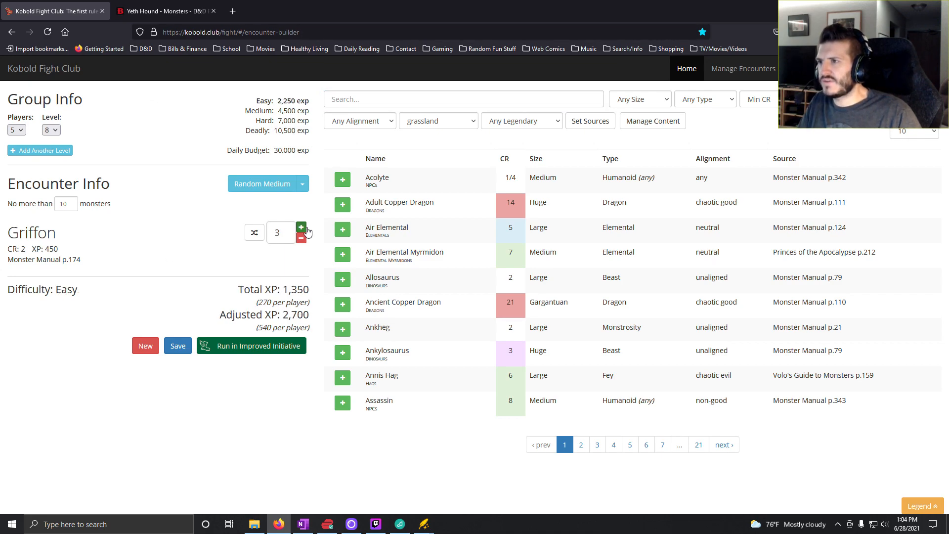
pyautogui.click(301, 227)
pyautogui.click(301, 226)
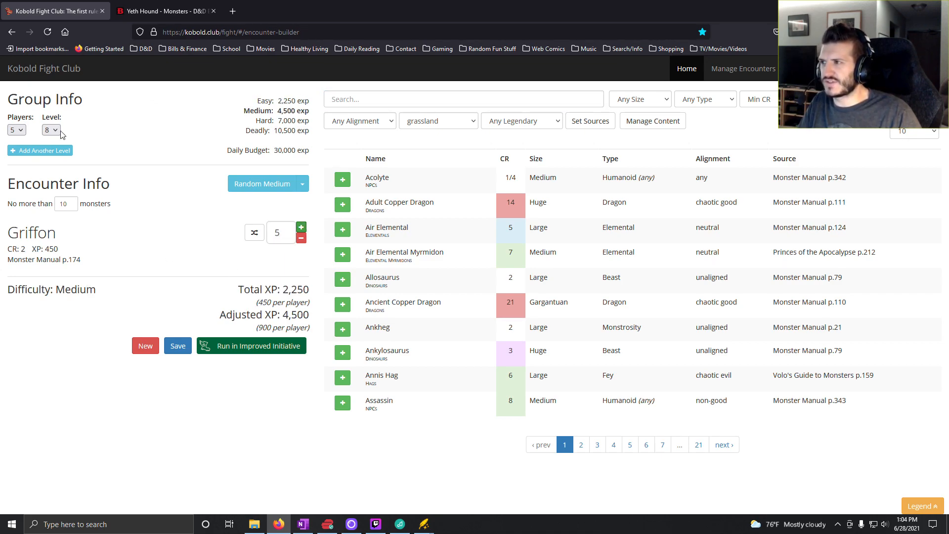
# - Generate a random hard encounter, then search D&D Beyond for "annis hag" and open the Annis Hag monster page
pyautogui.click(302, 184)
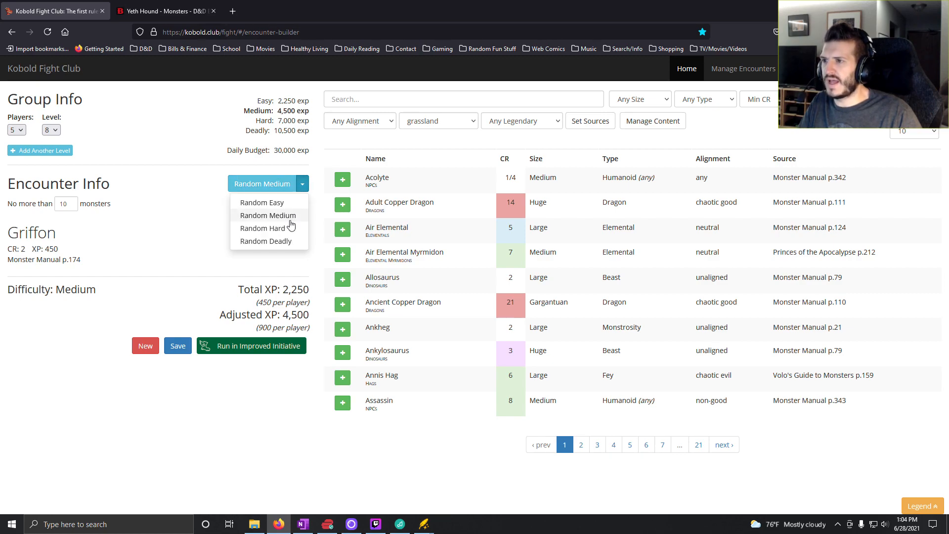
pyautogui.click(286, 227)
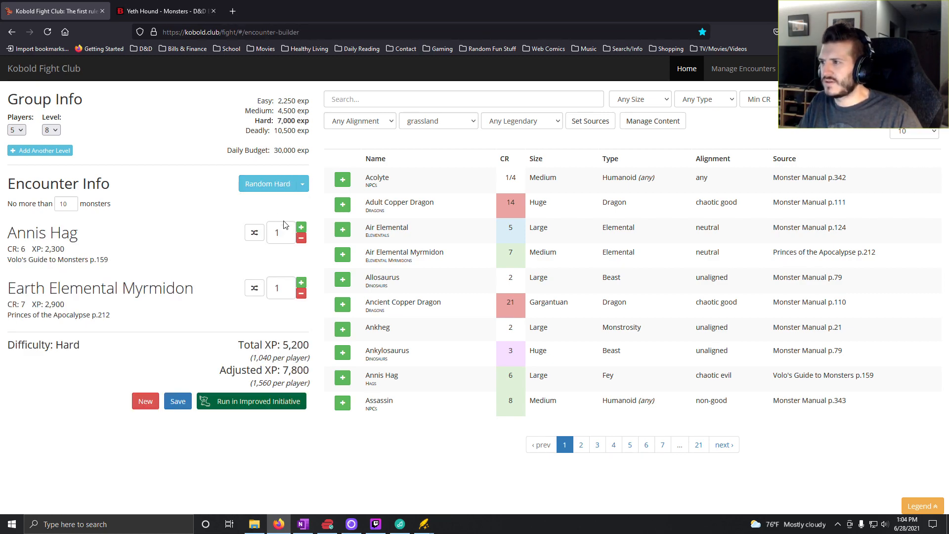
pyautogui.click(189, 15)
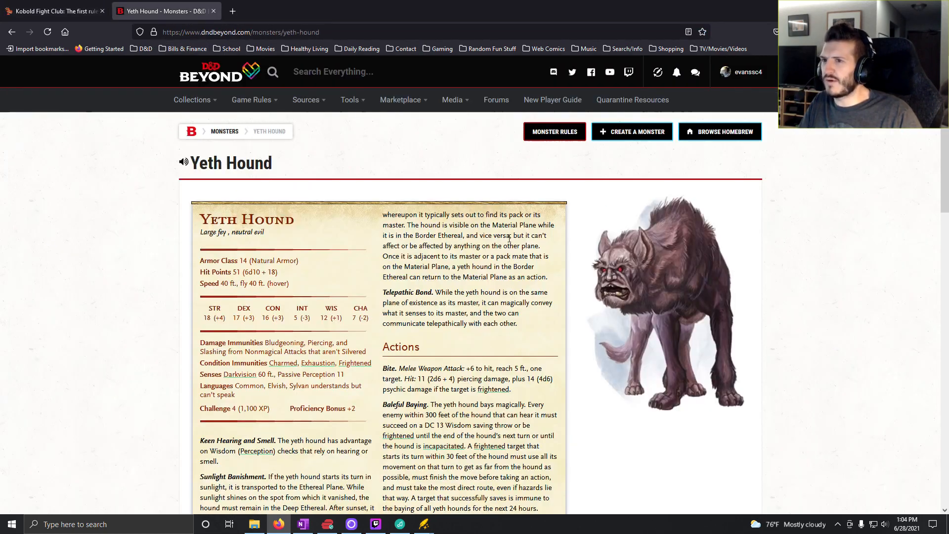
pyautogui.click(336, 74)
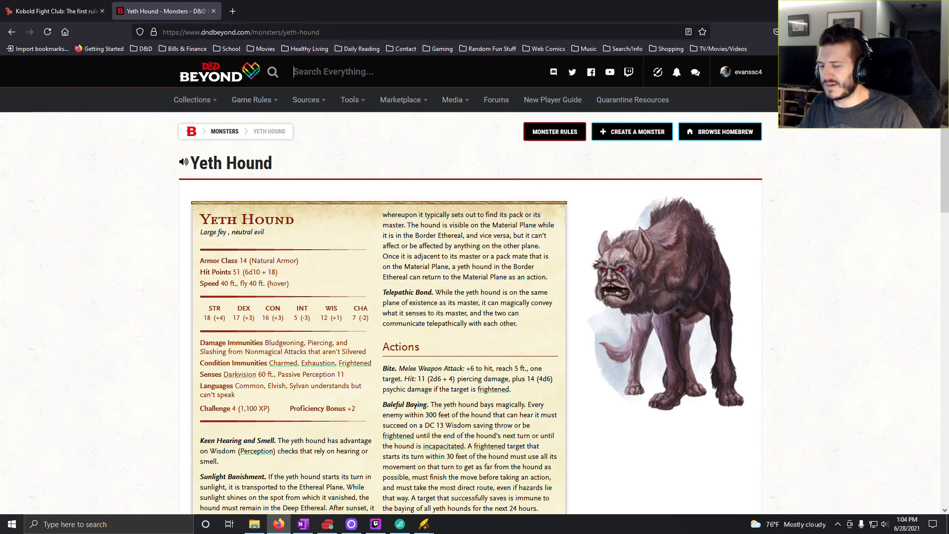
pyautogui.write('annis')
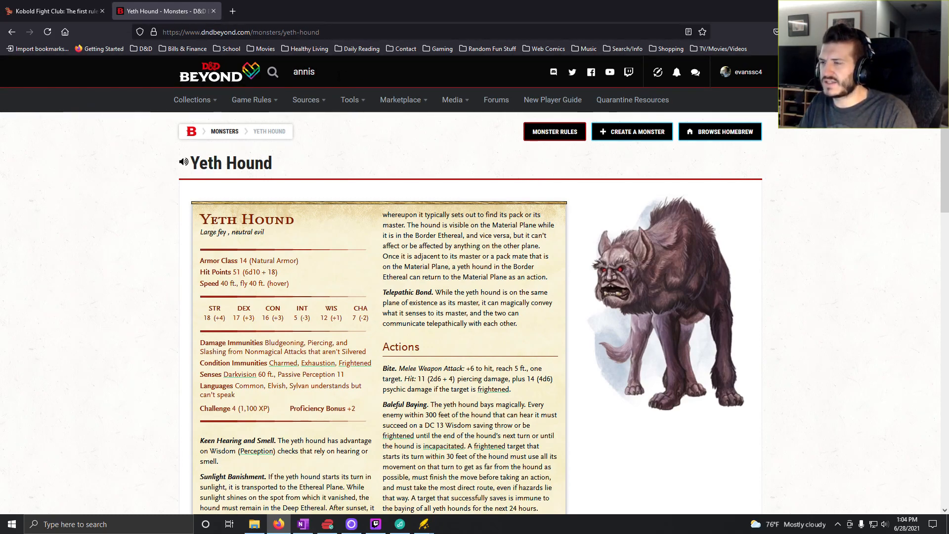
pyautogui.write(' hag')
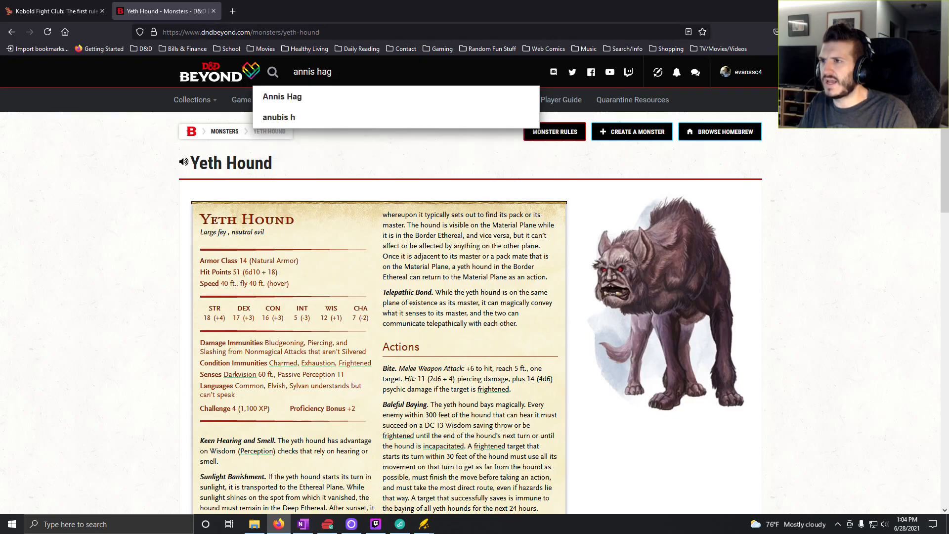
pyautogui.press('Return')
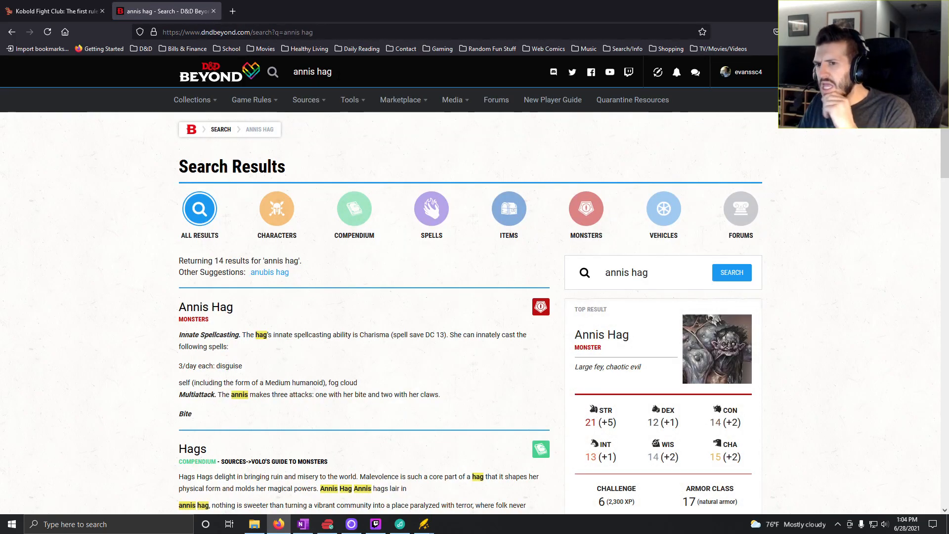
pyautogui.click(606, 338)
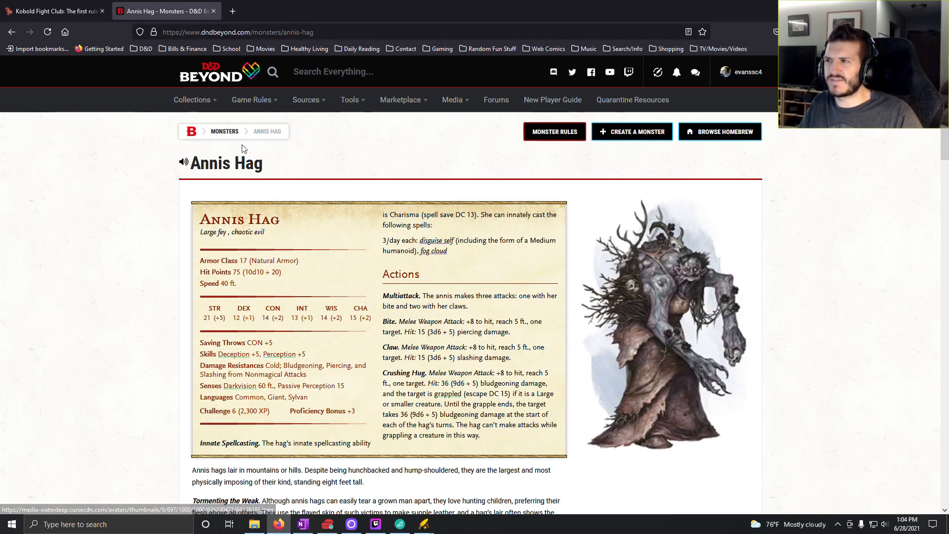
# - Return to Kobold Fight Club, generate a random hard encounter, and reduce it to Elephants only with a count of 4
pyautogui.click(36, 9)
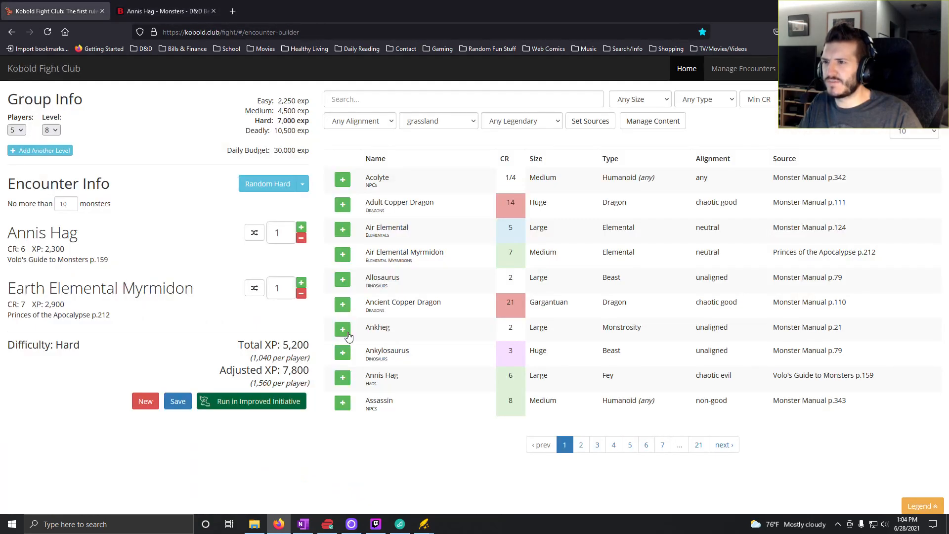
pyautogui.click(278, 184)
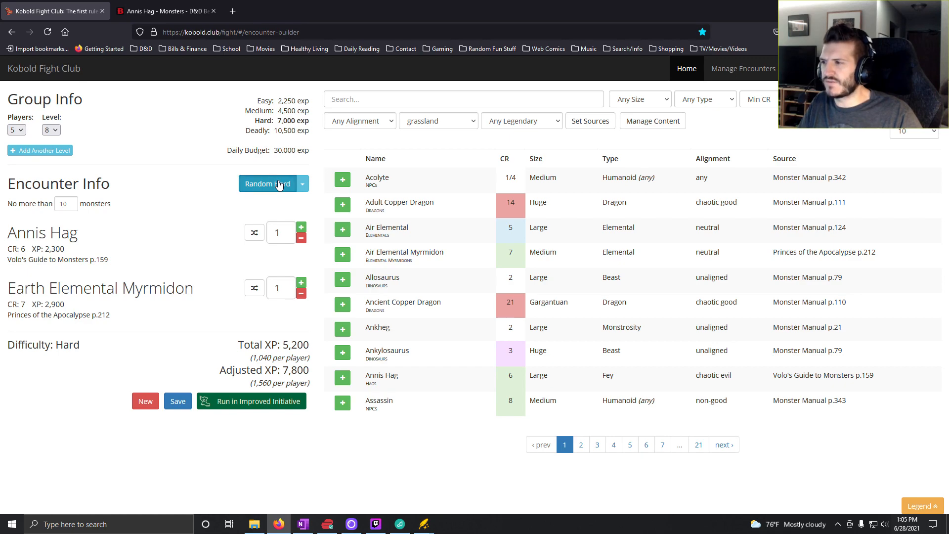
pyautogui.click(301, 238)
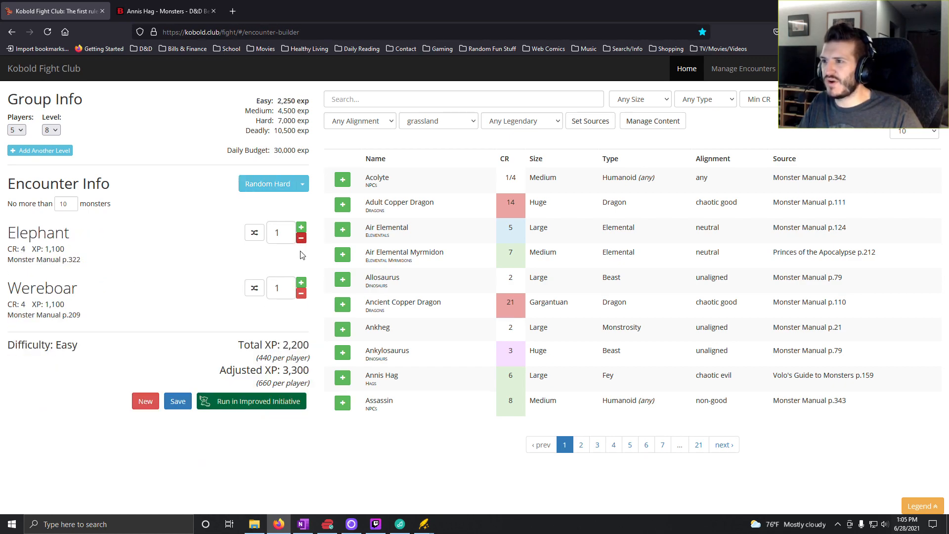
pyautogui.click(301, 294)
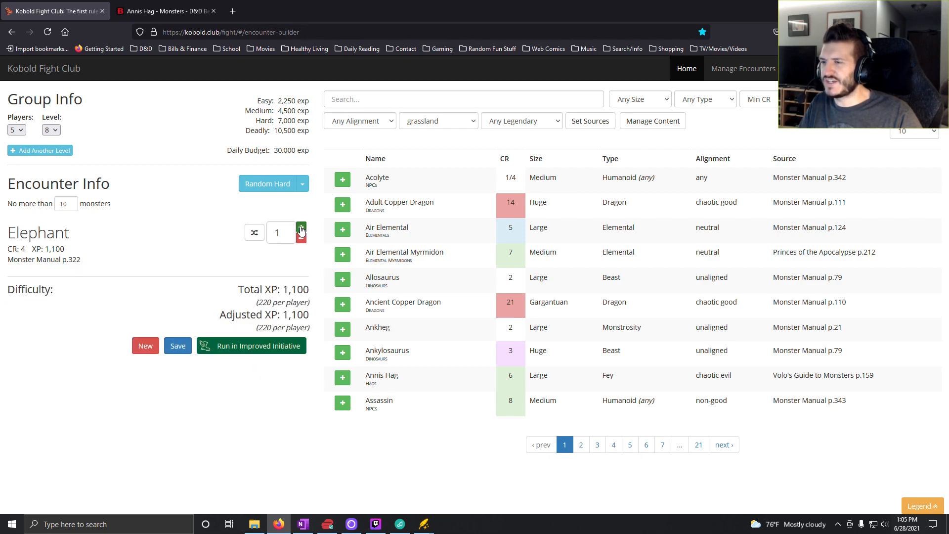
pyautogui.click(301, 228)
pyautogui.click(302, 228)
pyautogui.click(301, 228)
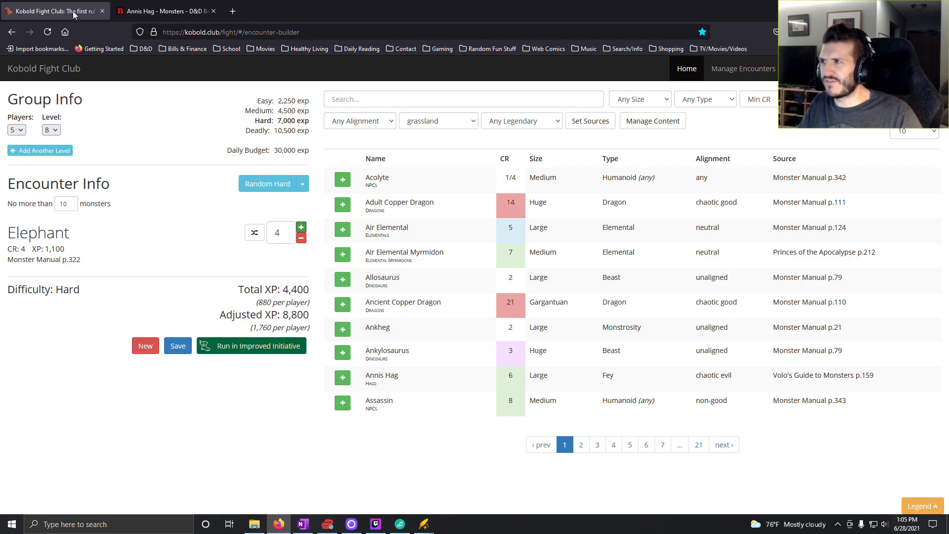
# - Switch to OneNote and enter "4x Elephants" for roll 8 in the Level 8 column
pyautogui.click(303, 524)
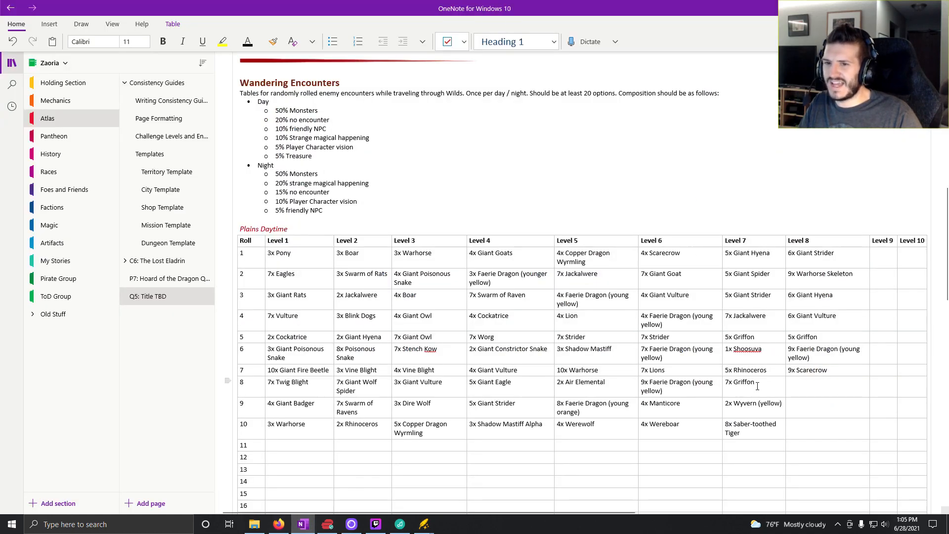
pyautogui.write('4x')
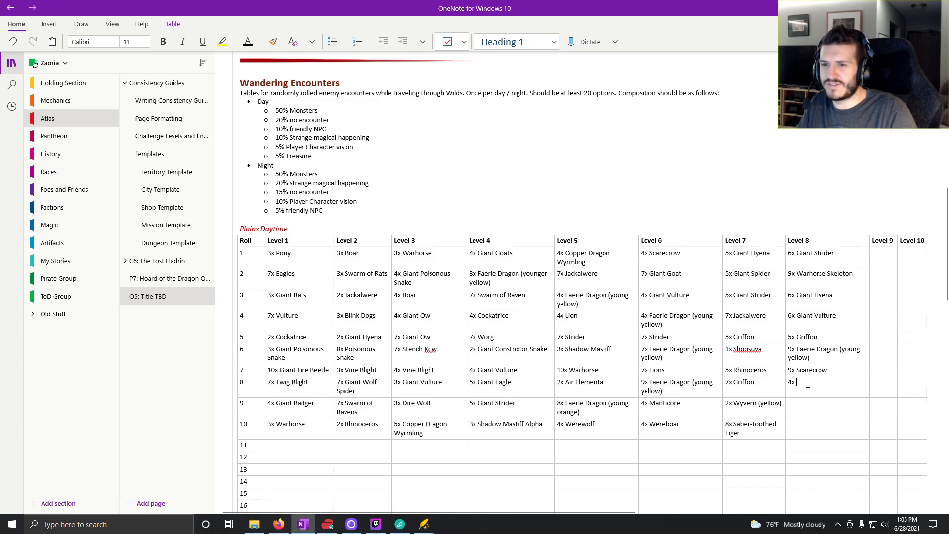
pyautogui.write(' Elephan')
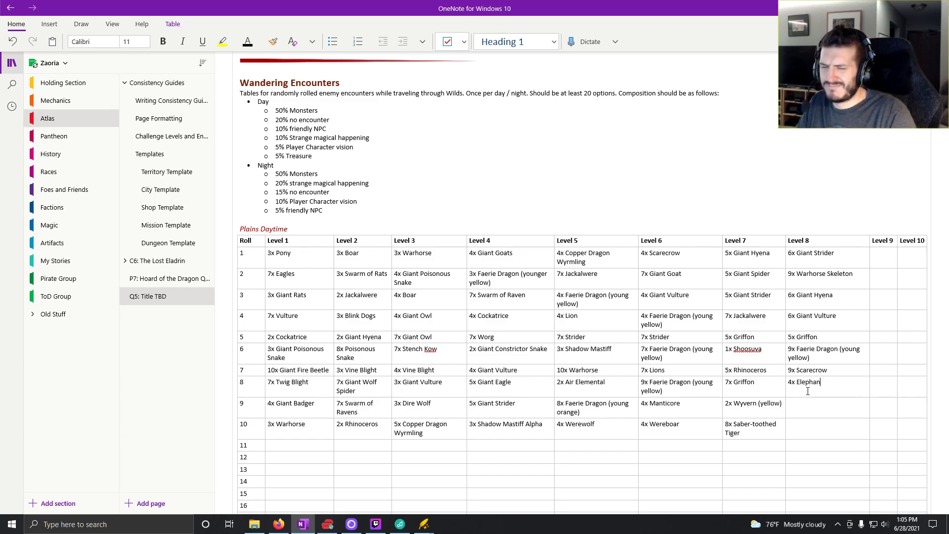
pyautogui.write('ts')
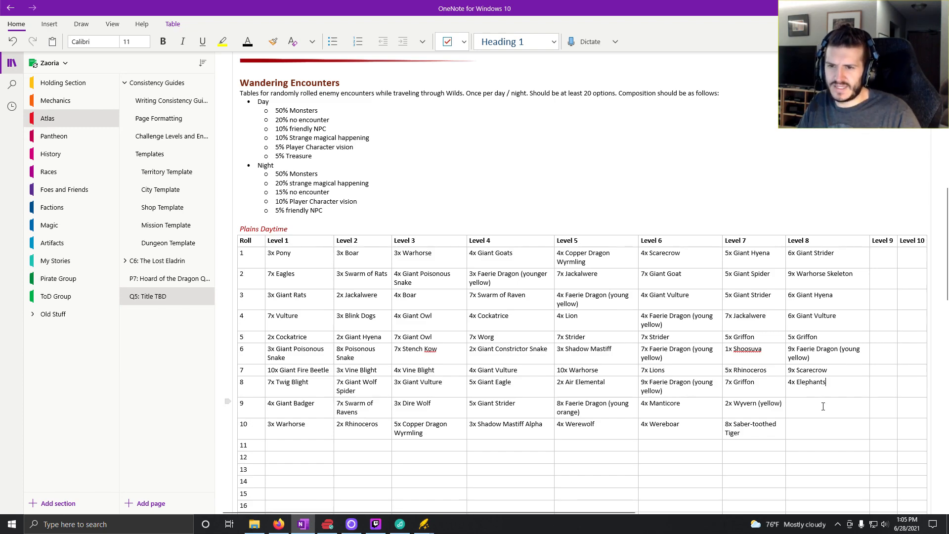
# - Switch to Kobold Fight Club and generate random hard encounters until one with Leucrotta and Wereboar comes up
pyautogui.click(283, 524)
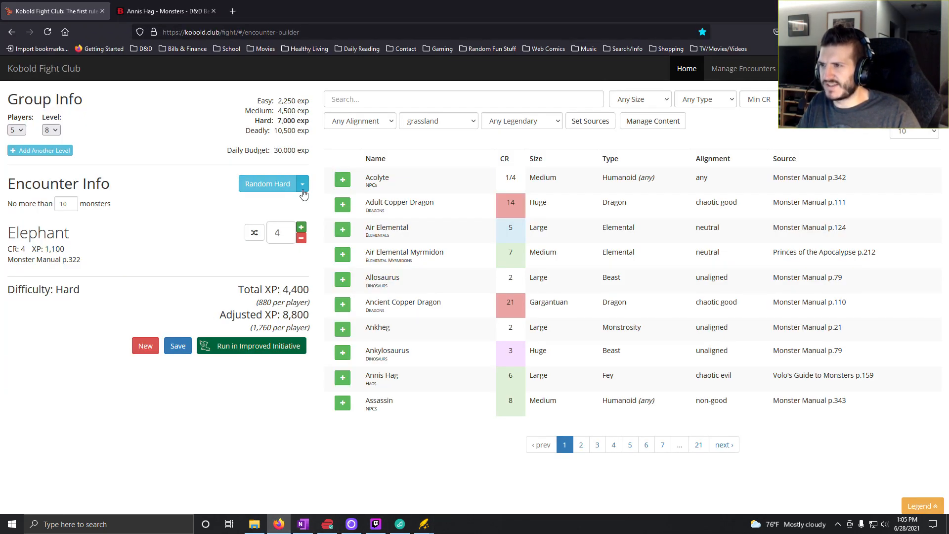
pyautogui.click(302, 184)
pyautogui.click(282, 227)
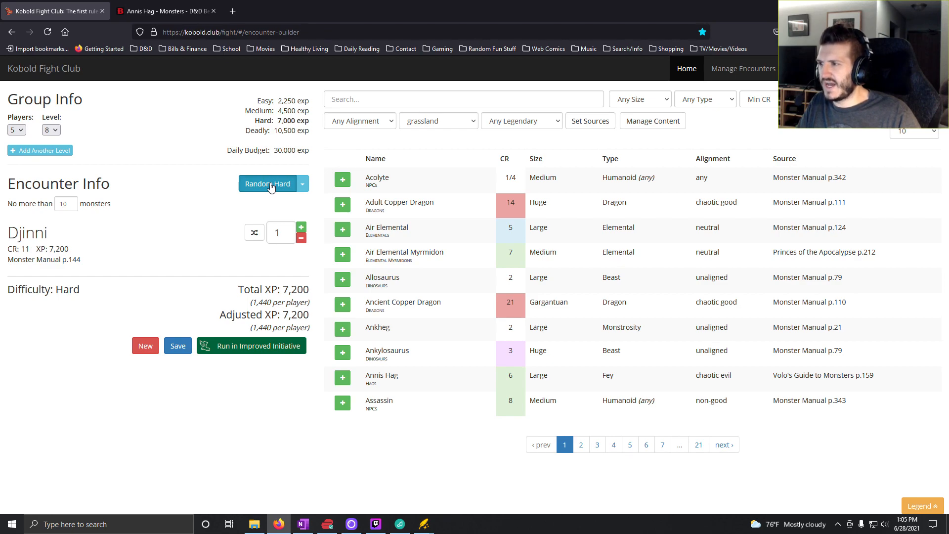
pyautogui.click(270, 185)
# - Remove the Leucrottas from the encounter and set the Wereboar count to 4
pyautogui.click(301, 239)
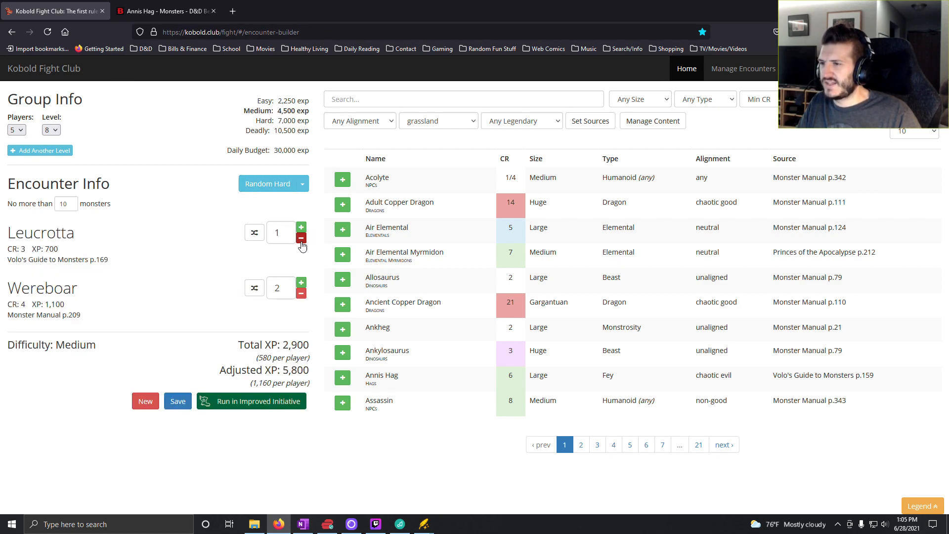
pyautogui.click(301, 239)
pyautogui.click(301, 227)
pyautogui.click(301, 227)
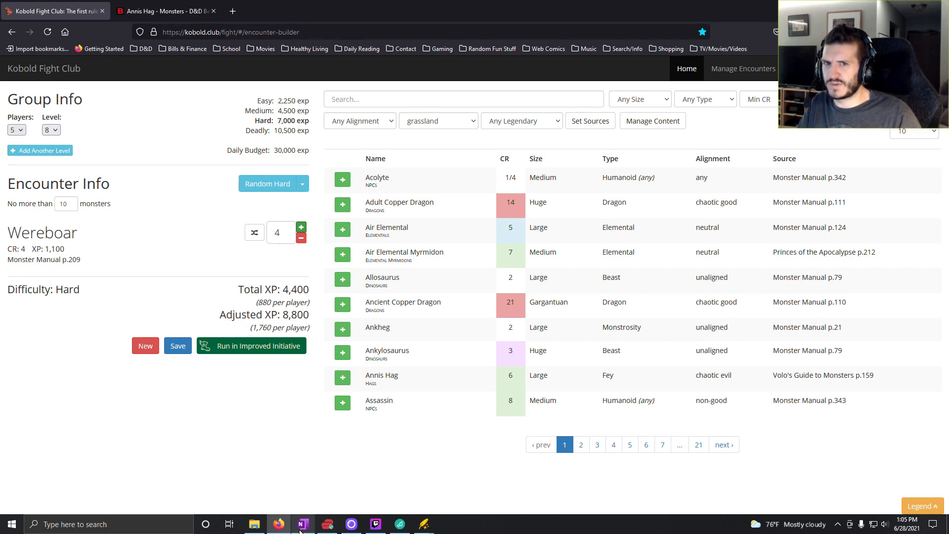
pyautogui.moveTo(300, 530)
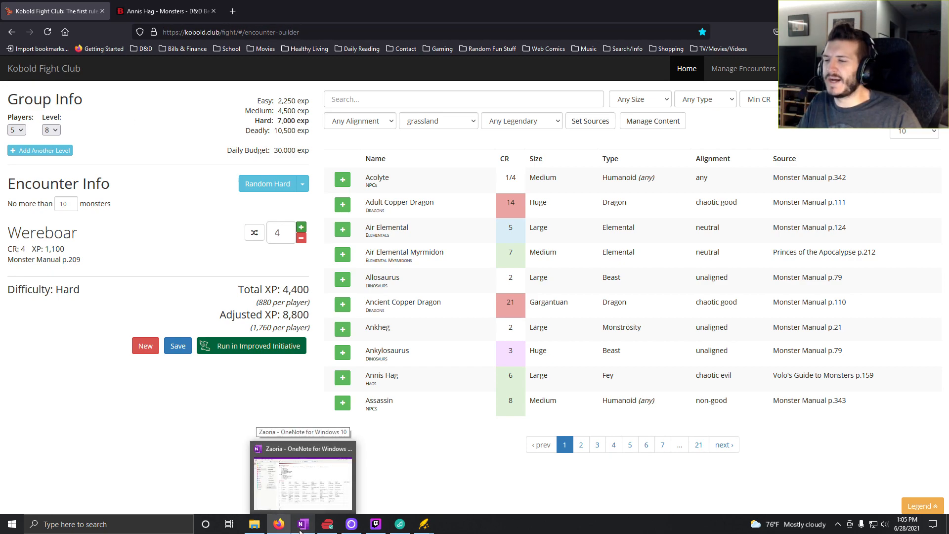
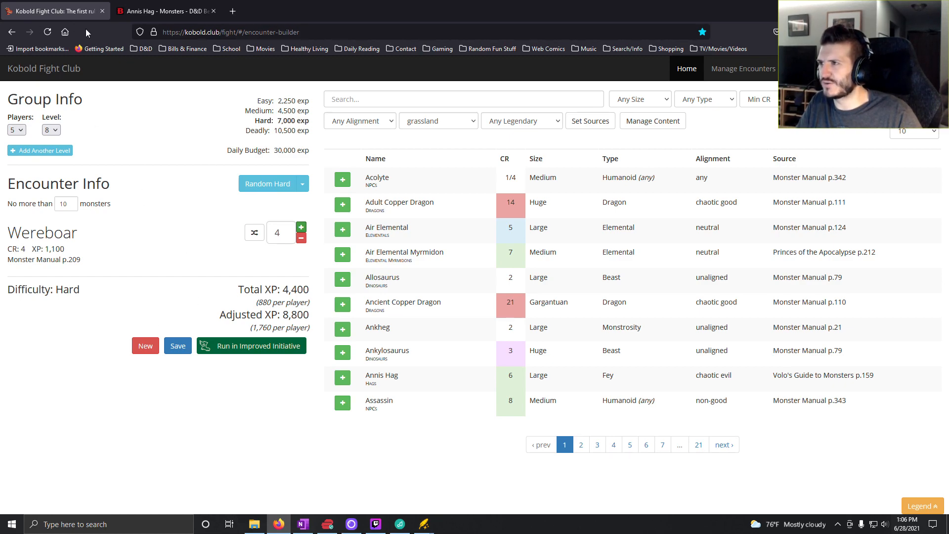
# - Switch to OneNote and enter "4x Wereboar" for roll 9 in the Level 8 column
pyautogui.click(305, 525)
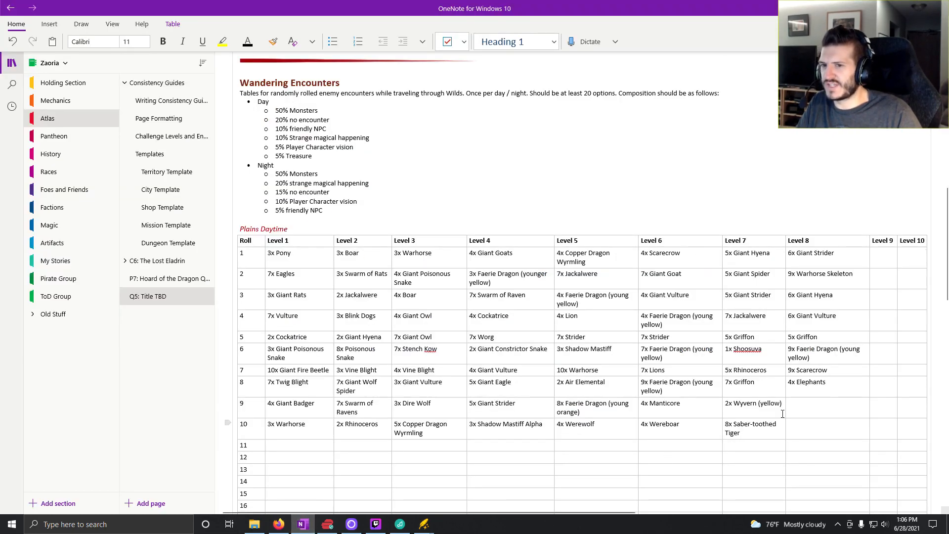
pyautogui.write('4x')
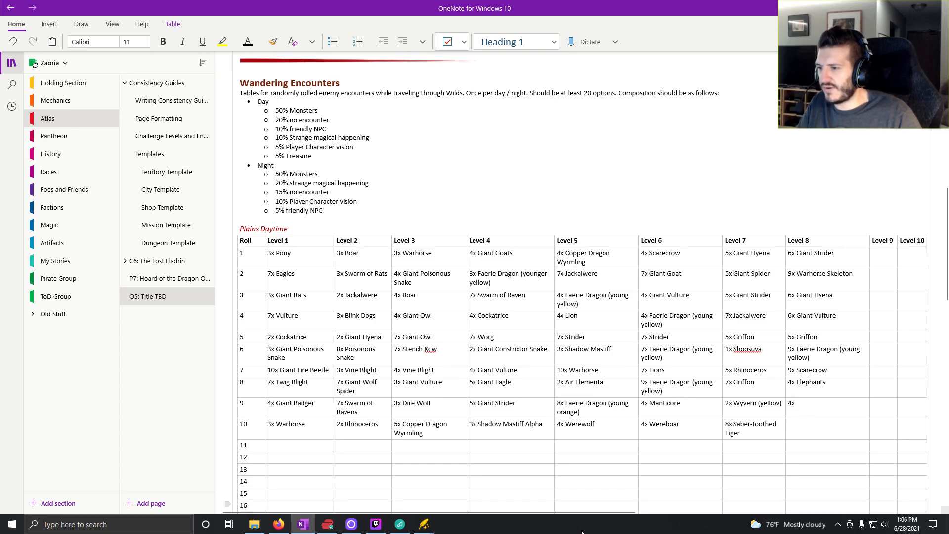
pyautogui.click(285, 529)
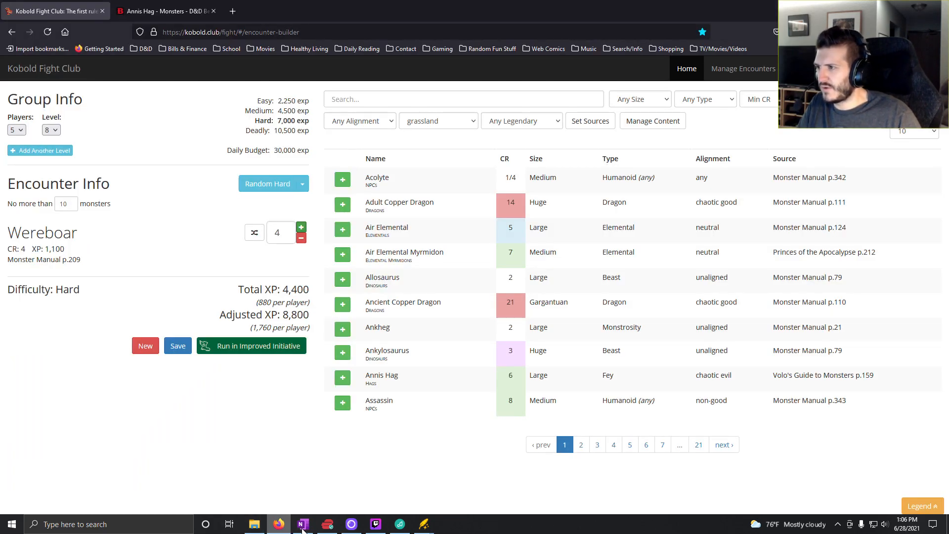
pyautogui.click(303, 526)
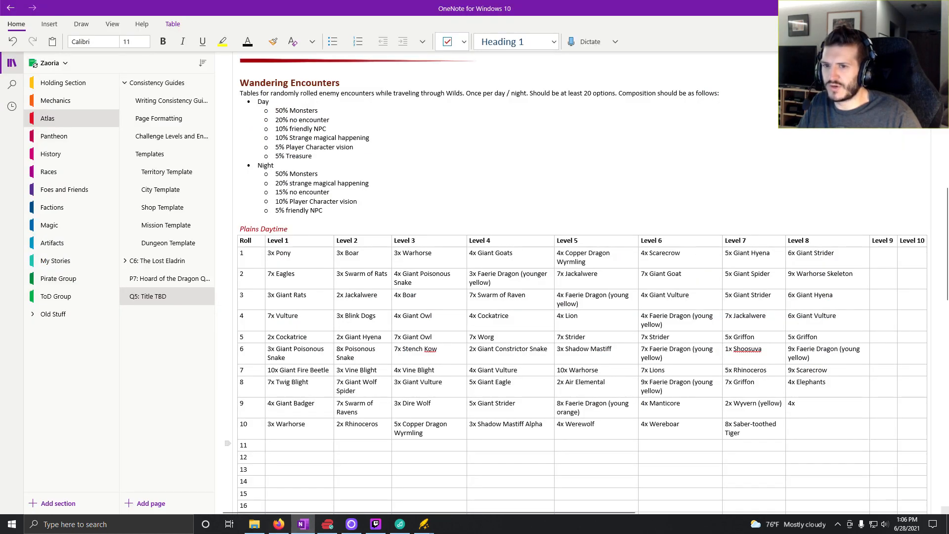
pyautogui.write('Wer')
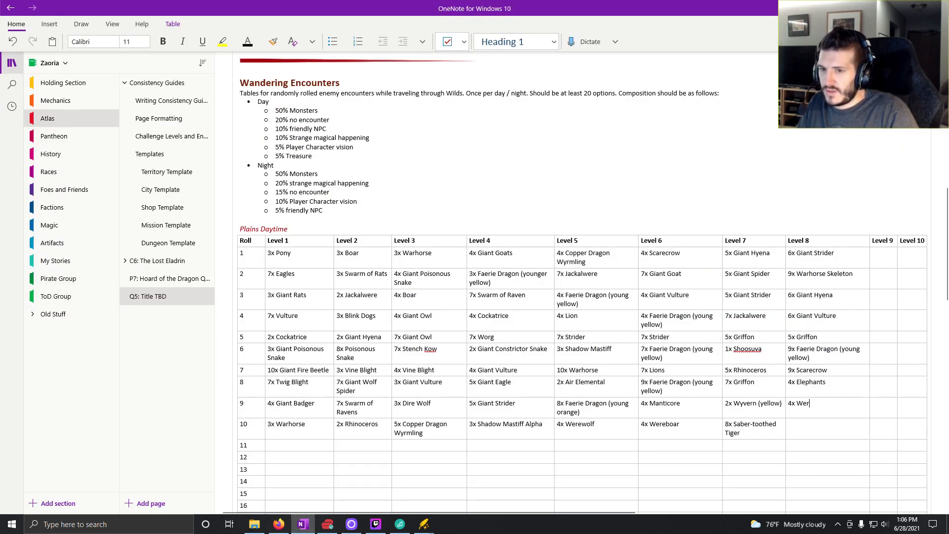
pyautogui.write('eboar')
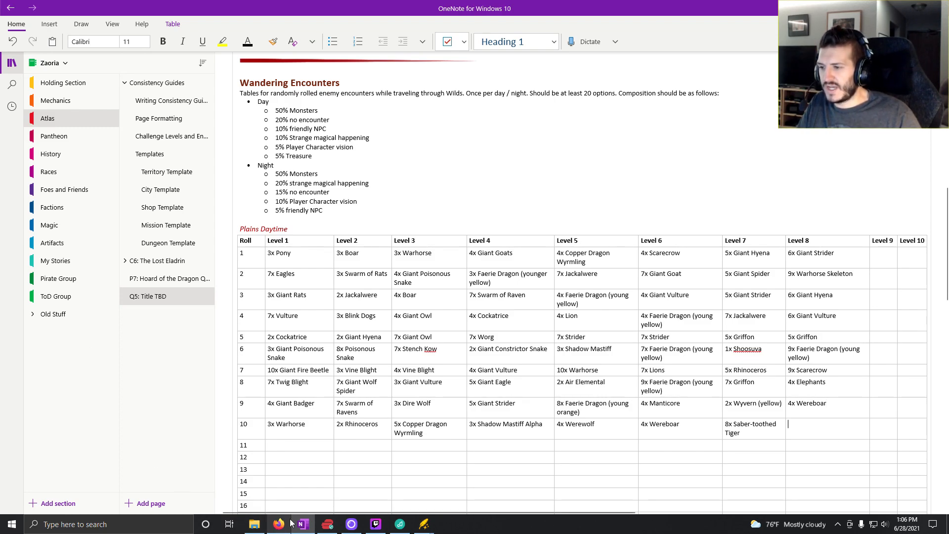
# - In Kobold Fight Club, generate a random hard encounter, compare it with the OneNote table, and replace it with a random deadly encounter
pyautogui.click(276, 524)
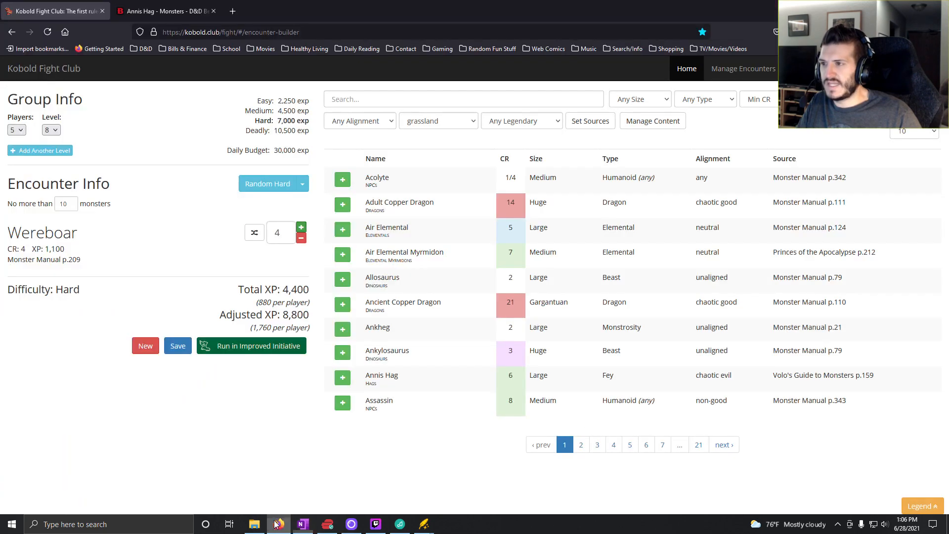
pyautogui.click(289, 187)
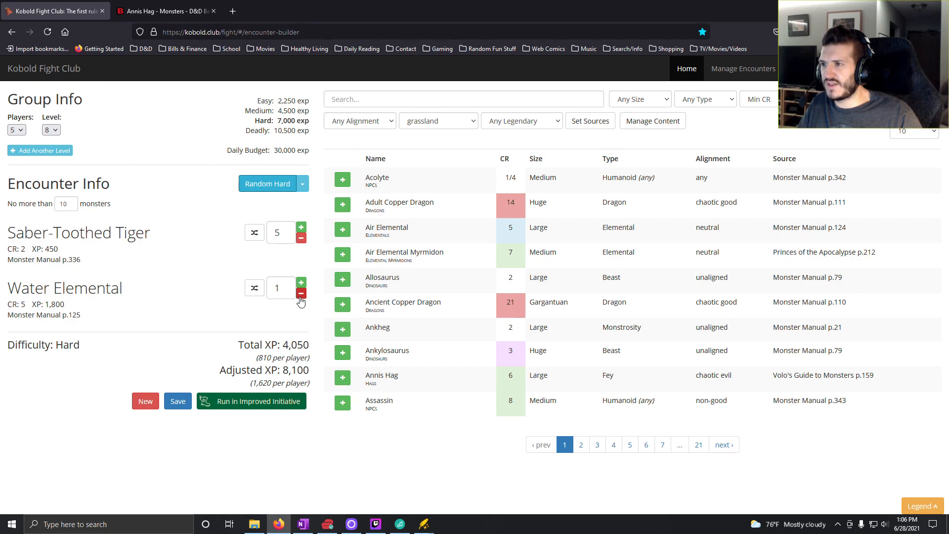
pyautogui.click(303, 528)
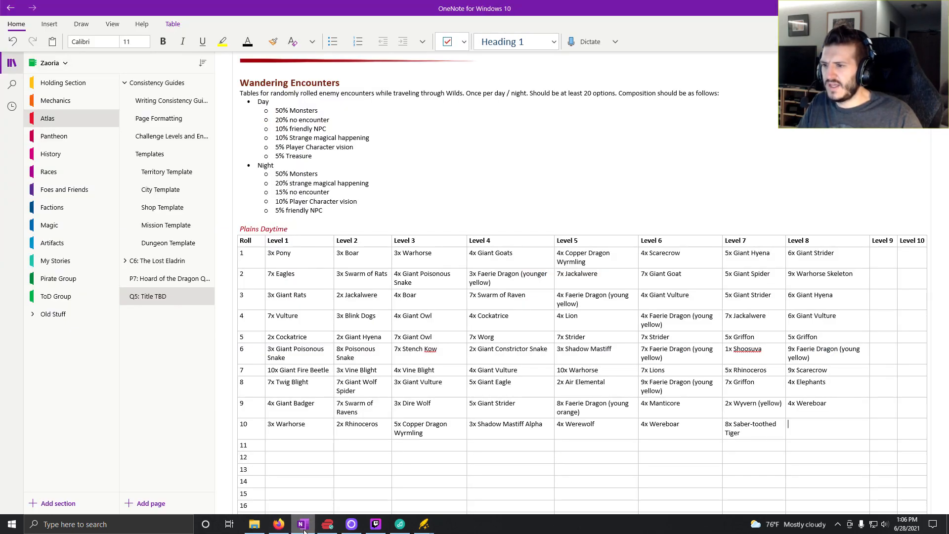
pyautogui.click(280, 526)
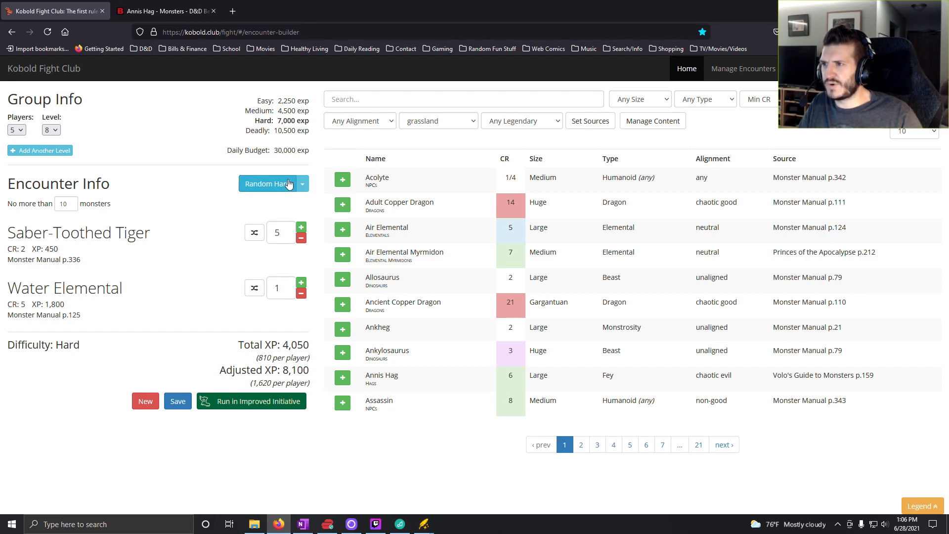
pyautogui.click(304, 185)
pyautogui.click(286, 243)
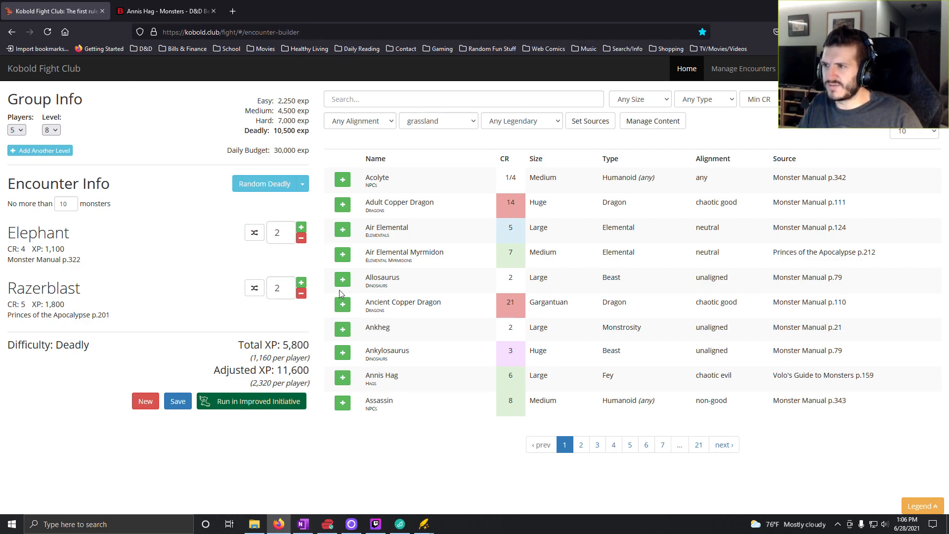
# - Remove the Razerblasts from the encounter and set the Elephant count to 5
pyautogui.click(301, 293)
pyautogui.click(302, 294)
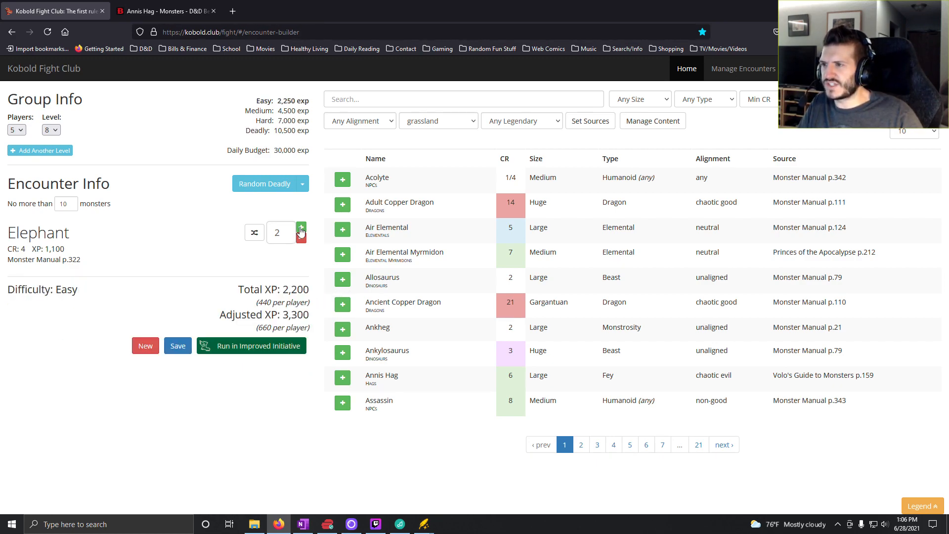
pyautogui.click(301, 229)
pyautogui.click(301, 229)
pyautogui.click(301, 229)
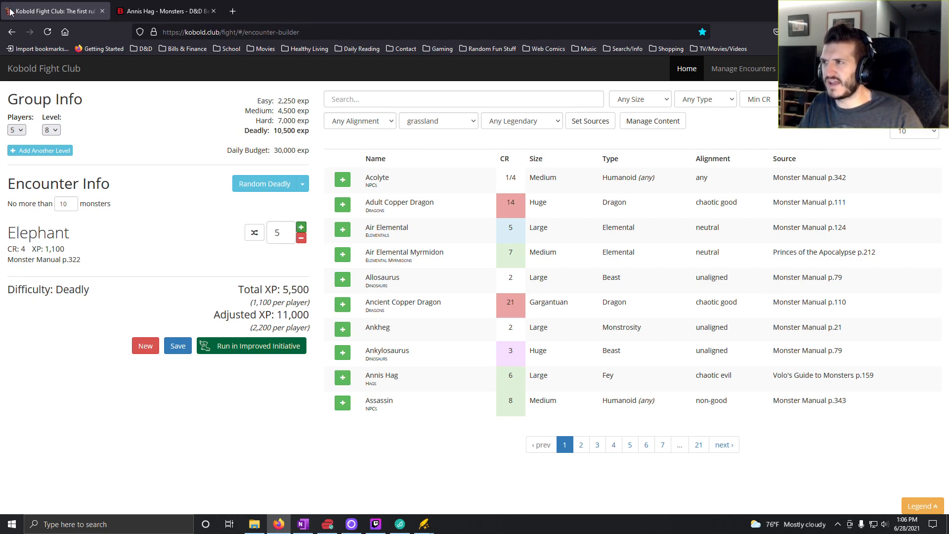
# - Switch to OneNote and enter "5x Elephant" for roll 10 in the Level 8 column
pyautogui.click(303, 524)
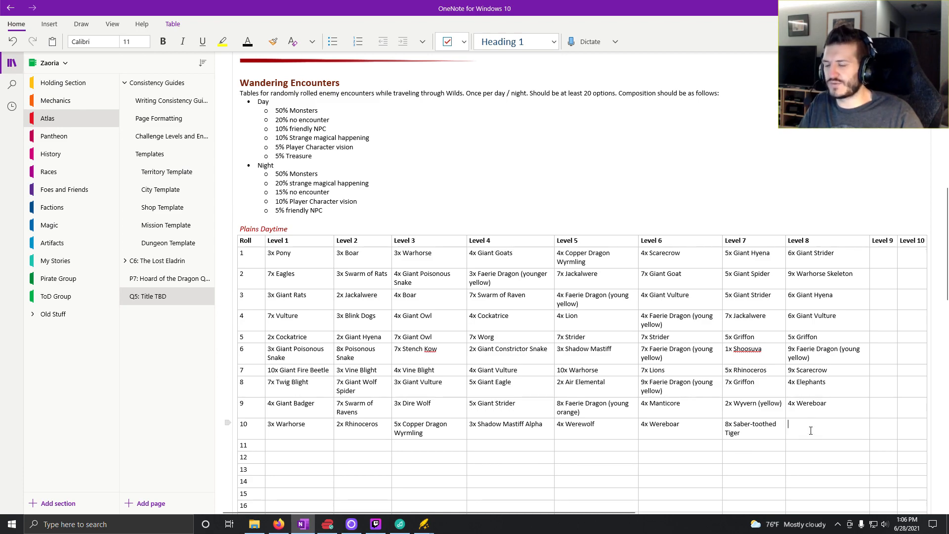
pyautogui.write('4x')
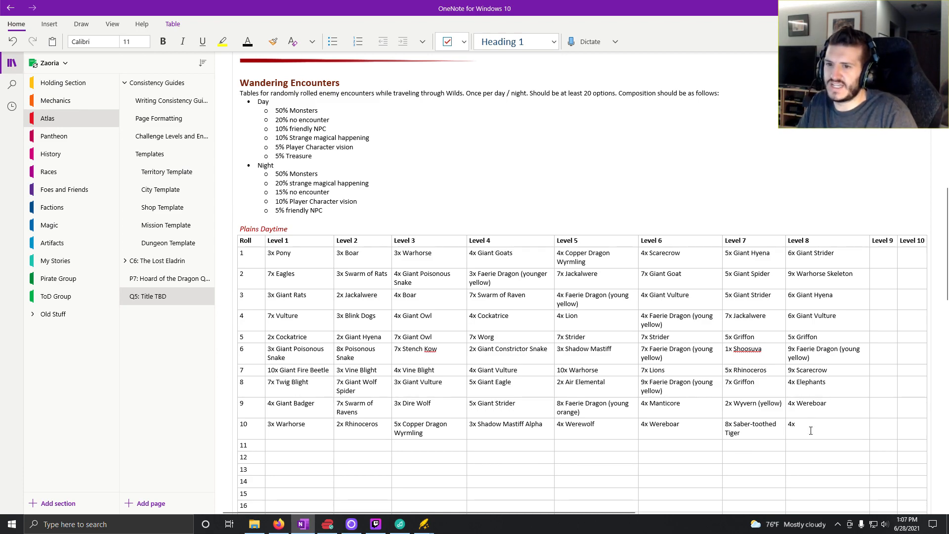
pyautogui.press('BackSpace')
pyautogui.press('BackSpace')
pyautogui.write('5x Ele')
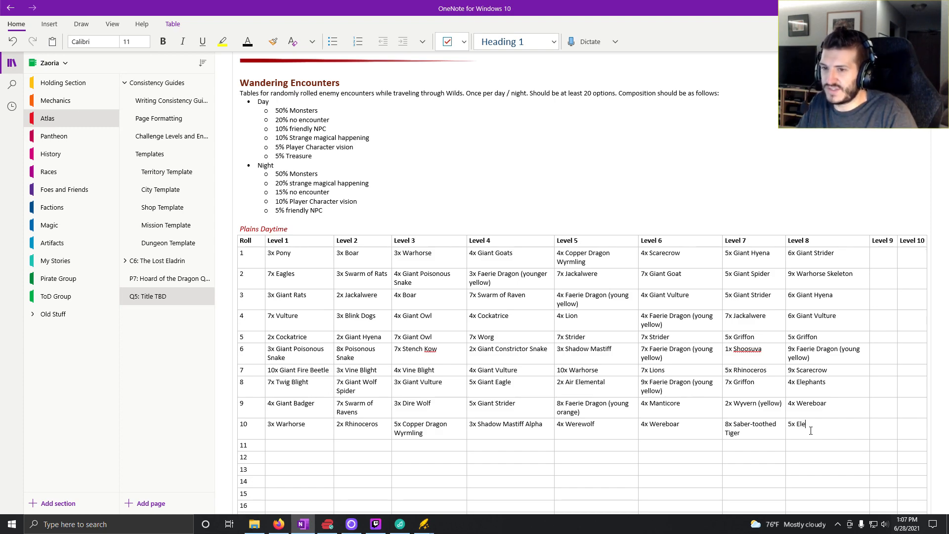
pyautogui.write('phant')
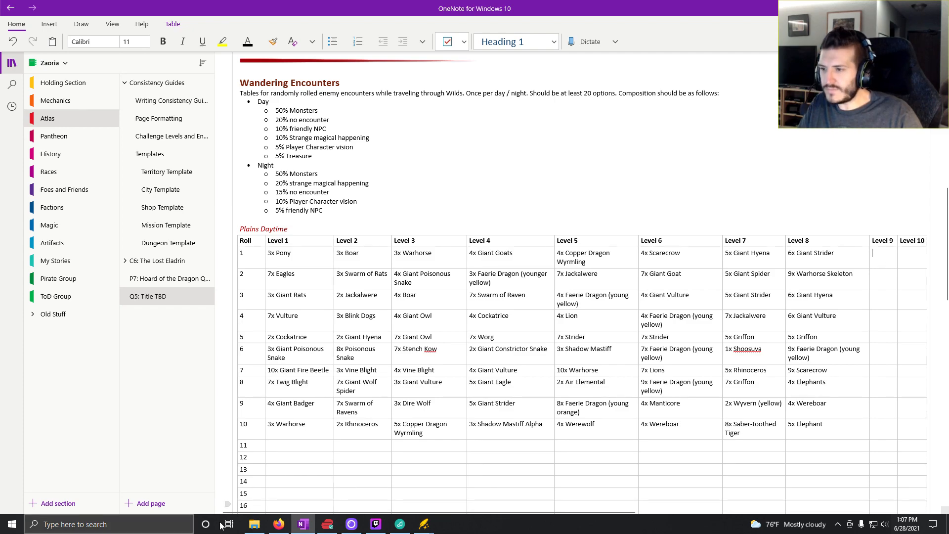
# - Switch to Kobold Fight Club and generate random easy encounters until one with Faerie Dragon (yellow) comes up
pyautogui.click(279, 524)
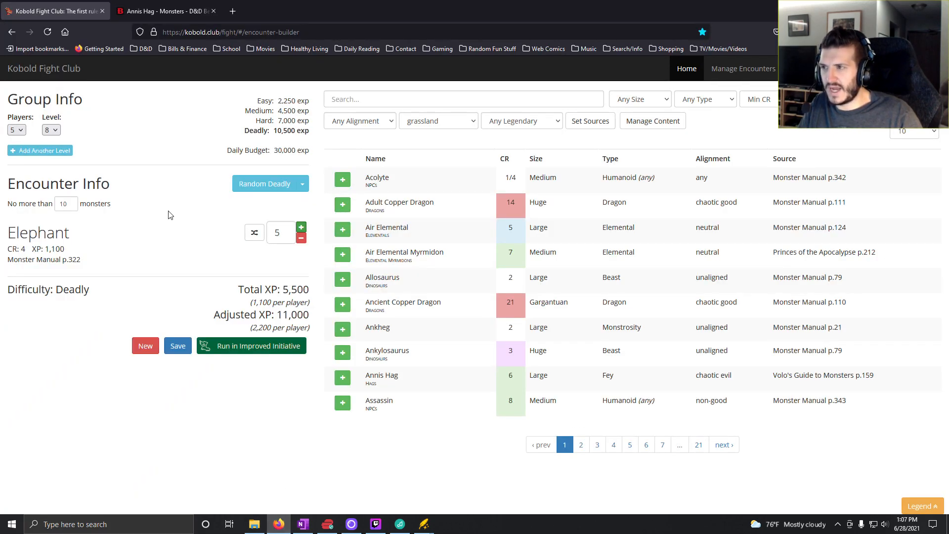
pyautogui.click(302, 184)
pyautogui.click(276, 204)
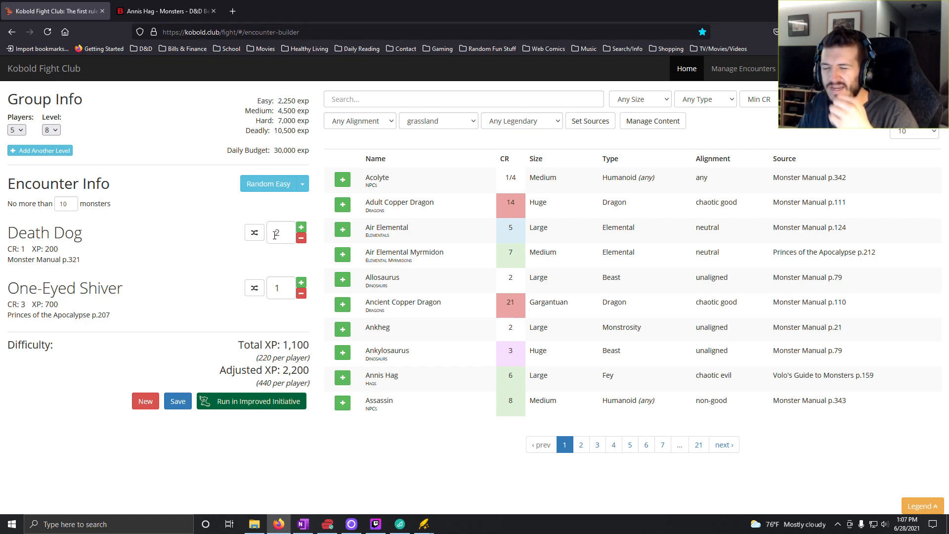
pyautogui.click(275, 189)
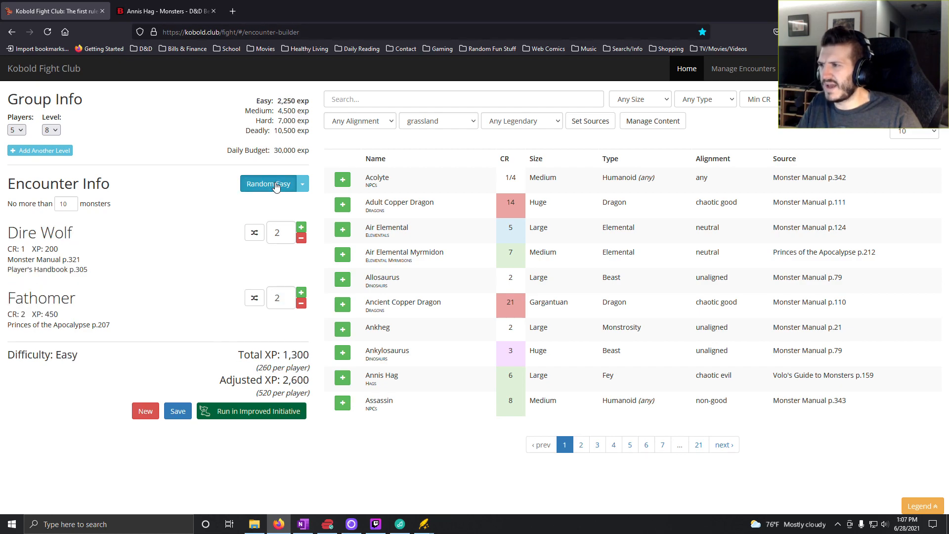
pyautogui.click(275, 185)
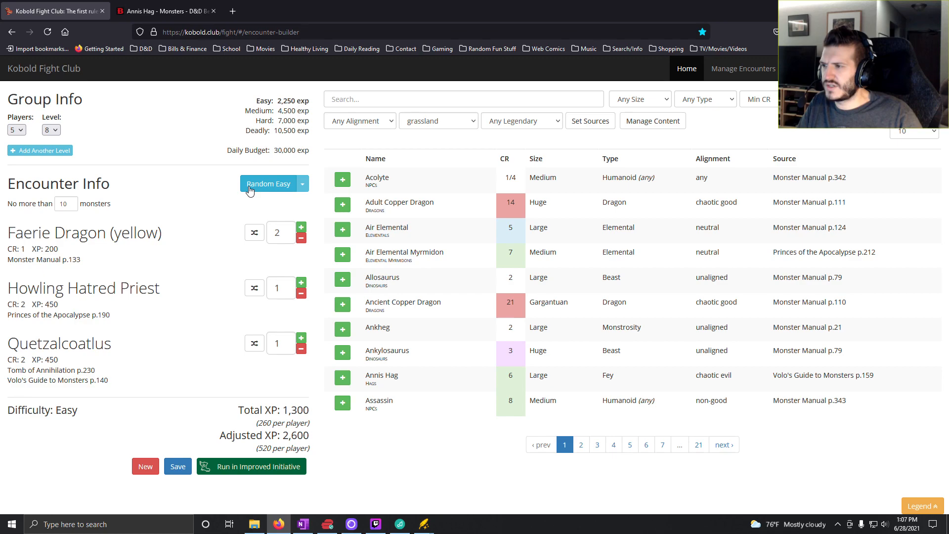
# - Remove the Howling Hatred Priest and Quetzalcoatlus from the encounter and set the Faerie Dragon (yellow) count to 5
pyautogui.click(301, 294)
pyautogui.click(301, 294)
pyautogui.click(301, 228)
pyautogui.click(301, 228)
pyautogui.click(301, 227)
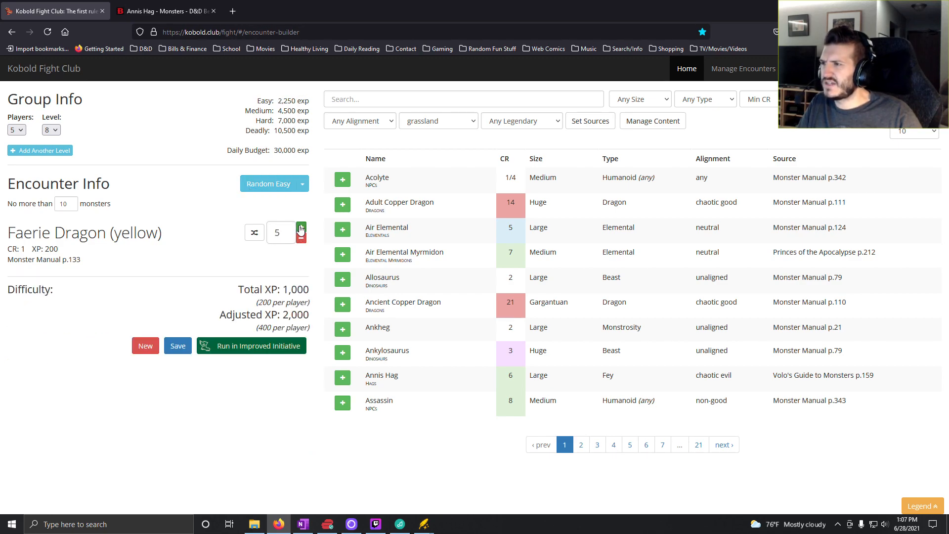
pyautogui.click(301, 227)
pyautogui.click(301, 228)
pyautogui.click(302, 240)
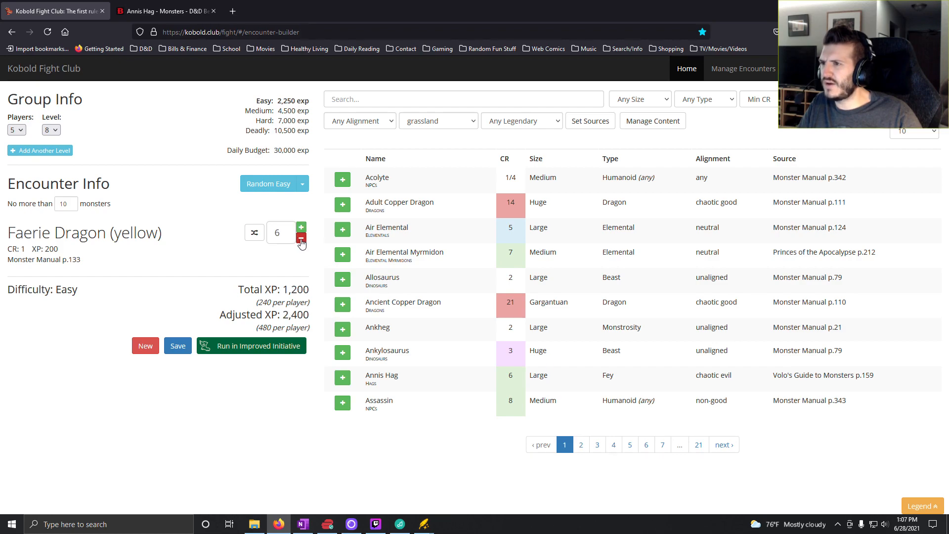
pyautogui.click(301, 239)
# - Set the group's level to 9 and raise the Faerie Dragon (yellow) count to 7
pyautogui.click(51, 129)
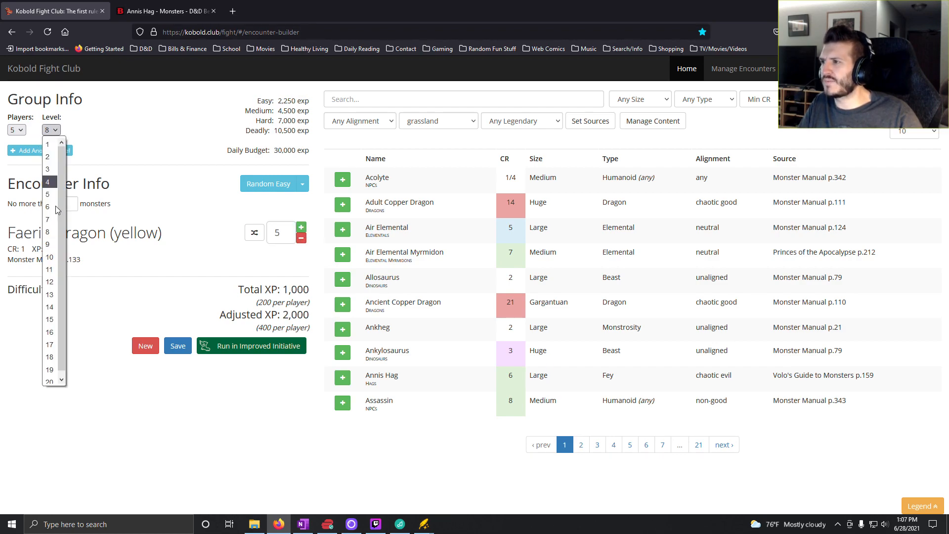
pyautogui.click(48, 244)
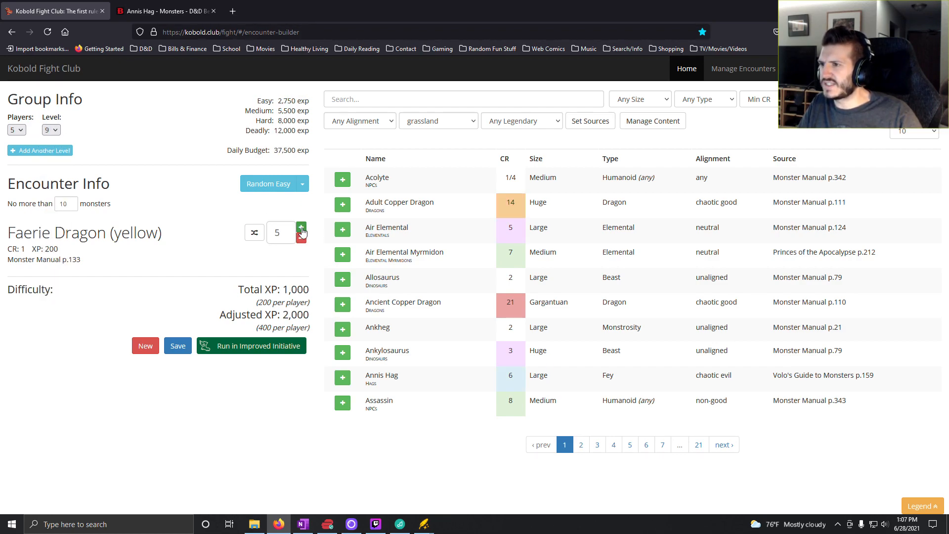
pyautogui.click(301, 227)
pyautogui.click(301, 227)
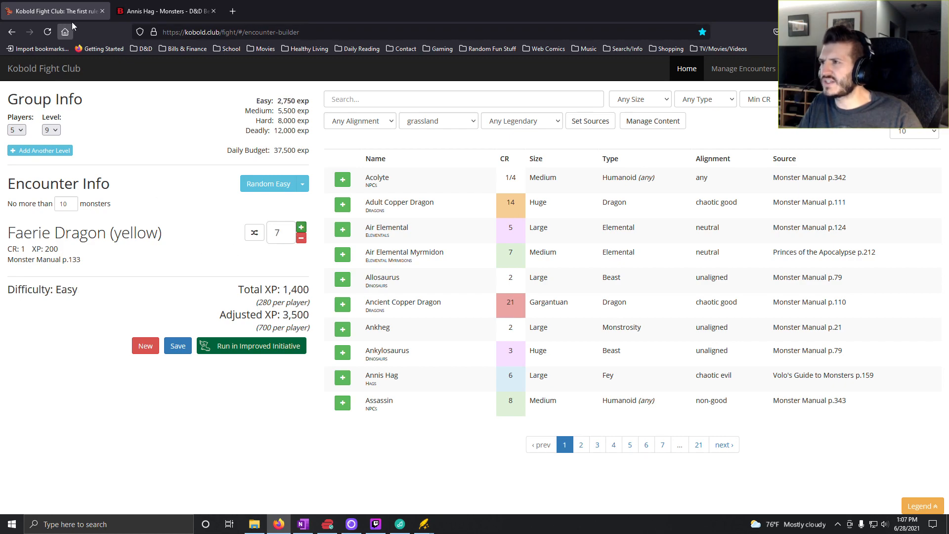
# - Switch to OneNote and enter "7x Faerie Dragon (young yellow)" for roll 1 in the Level 9 column
pyautogui.click(303, 524)
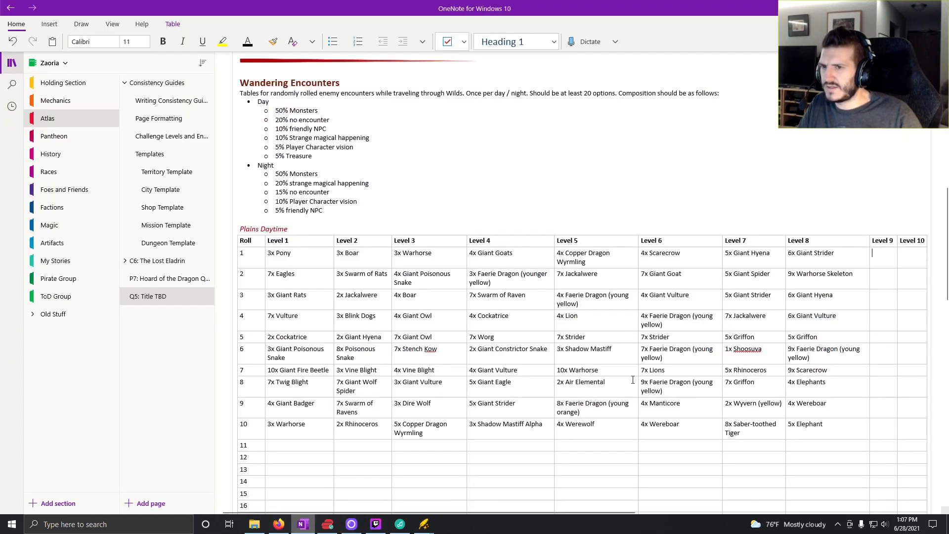
pyautogui.press('Tab')
pyautogui.write('7x ')
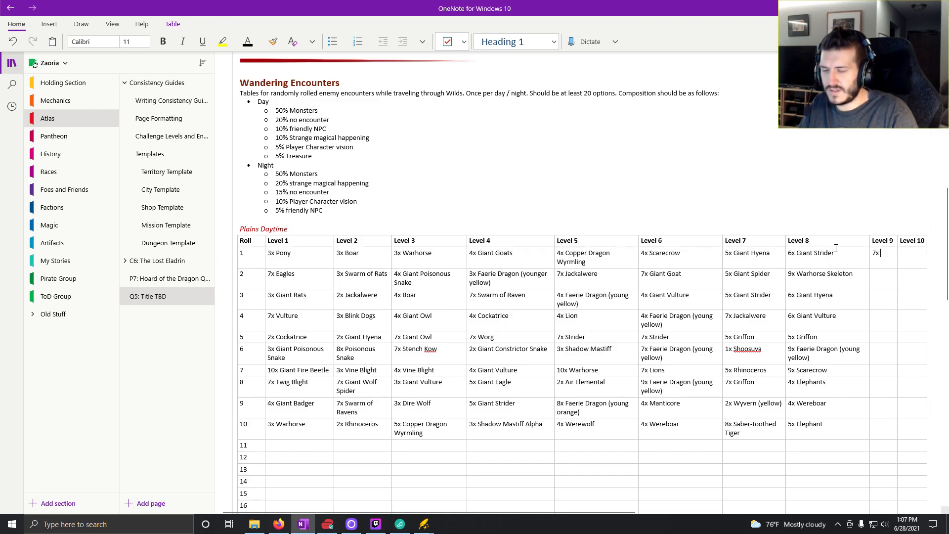
pyautogui.write('Faerie ')
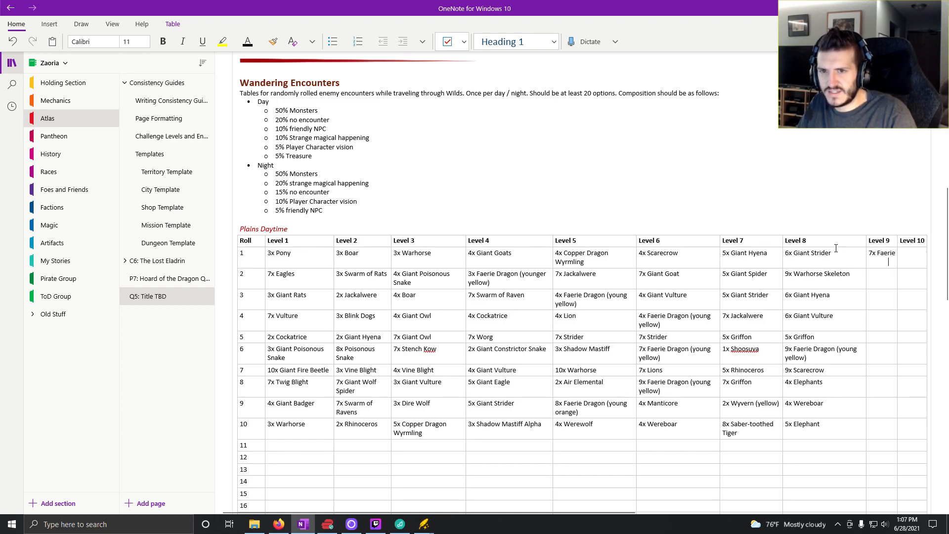
pyautogui.write('Dragon')
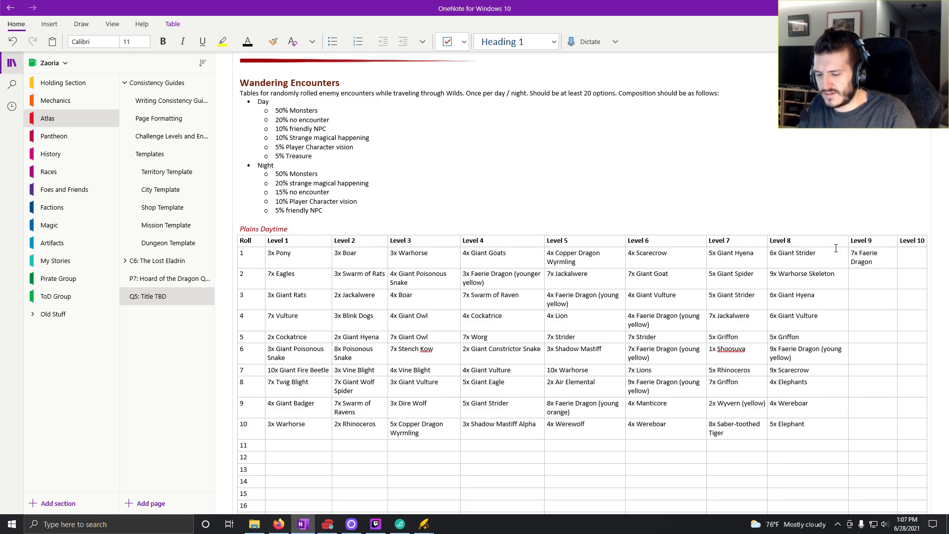
pyautogui.write(' (young yellow')
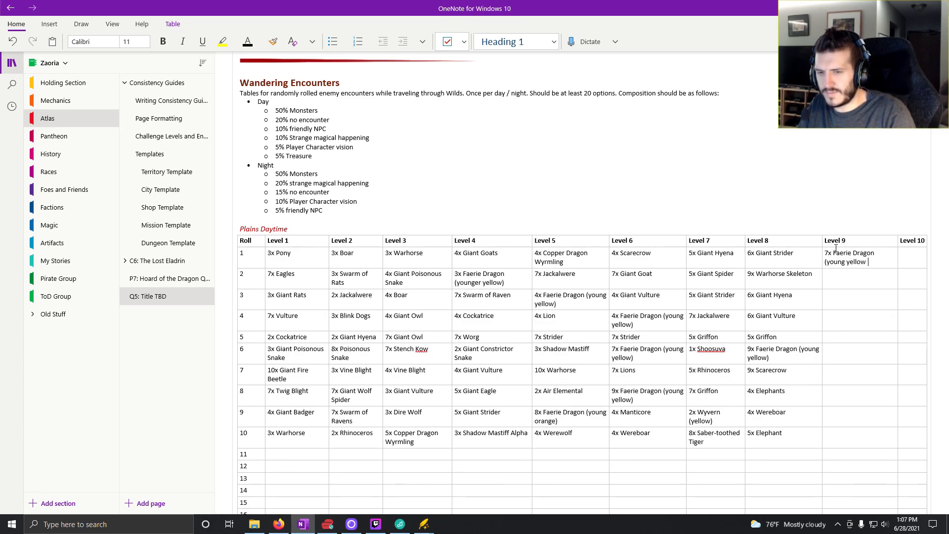
pyautogui.press('BackSpace')
pyautogui.write(')')
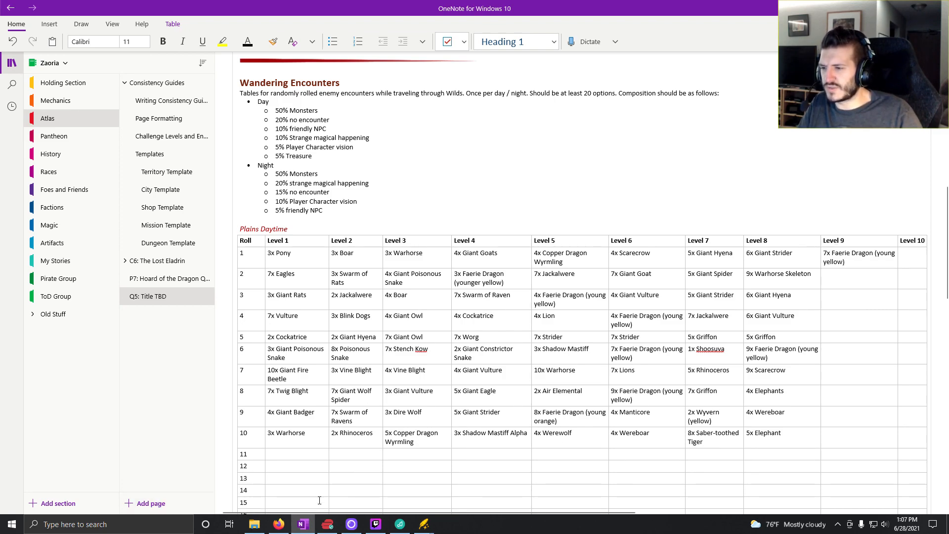
# - Switch to Kobold Fight Club and generate random easy encounters until one with Giant Boar comes up
pyautogui.click(278, 524)
pyautogui.click(254, 185)
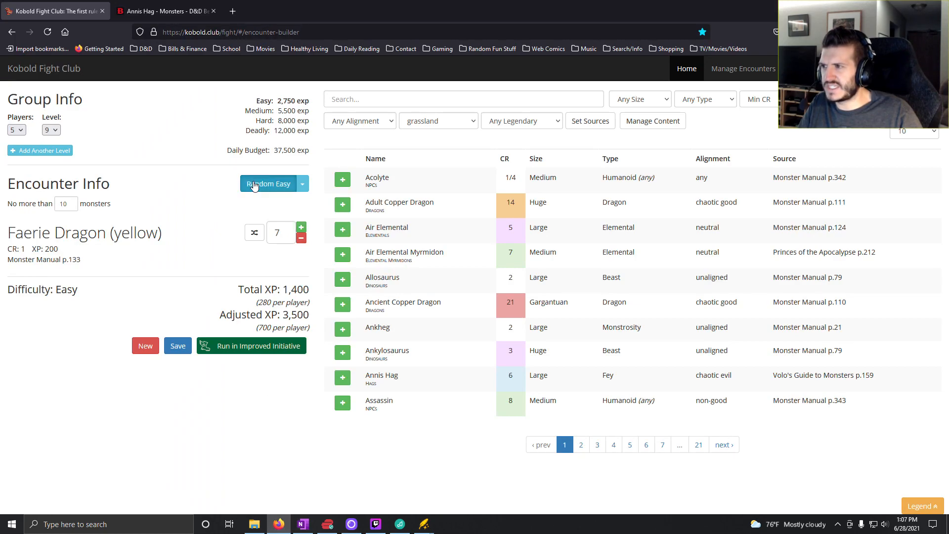
pyautogui.click(254, 185)
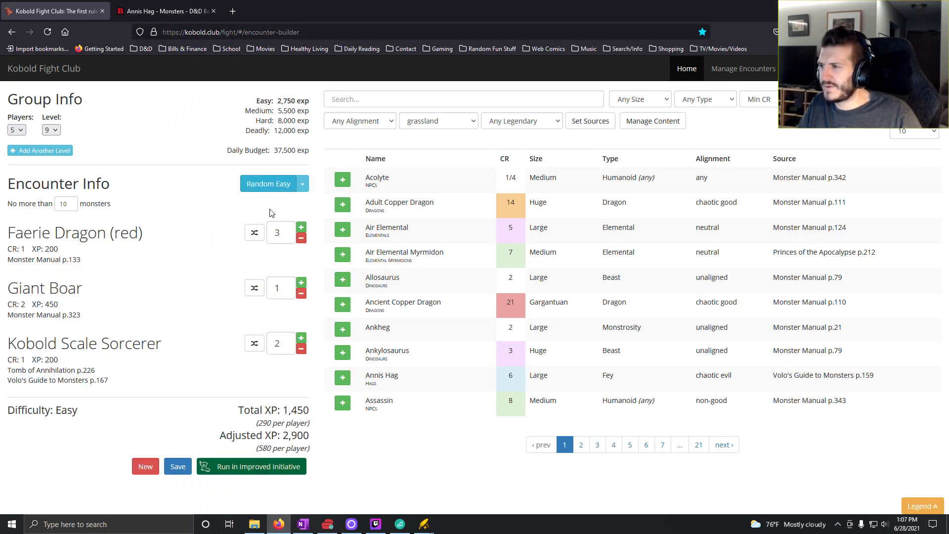
# - Remove the Faerie Dragon (red) and Kobold Scale Sorcerer from the encounter and set the Giant Boar count to 4
pyautogui.click(302, 242)
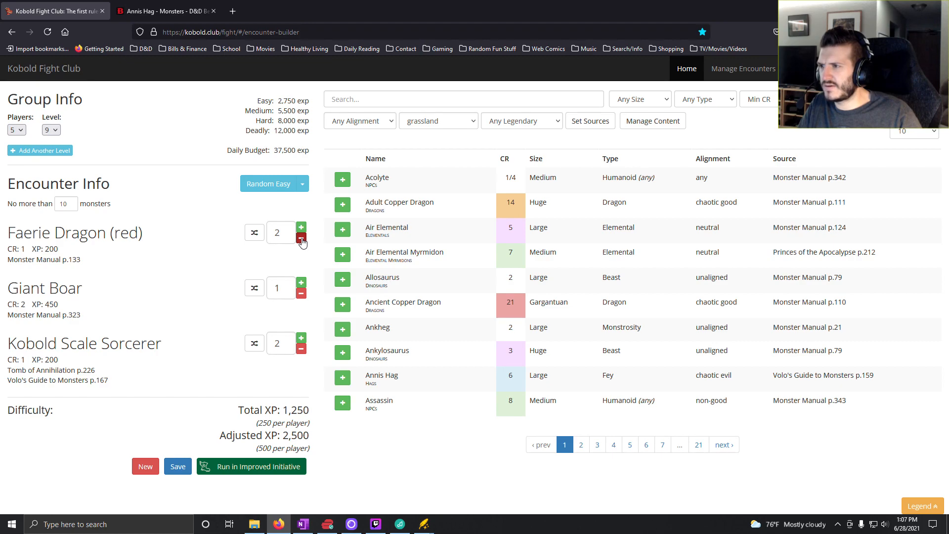
pyautogui.doubleClick(302, 242)
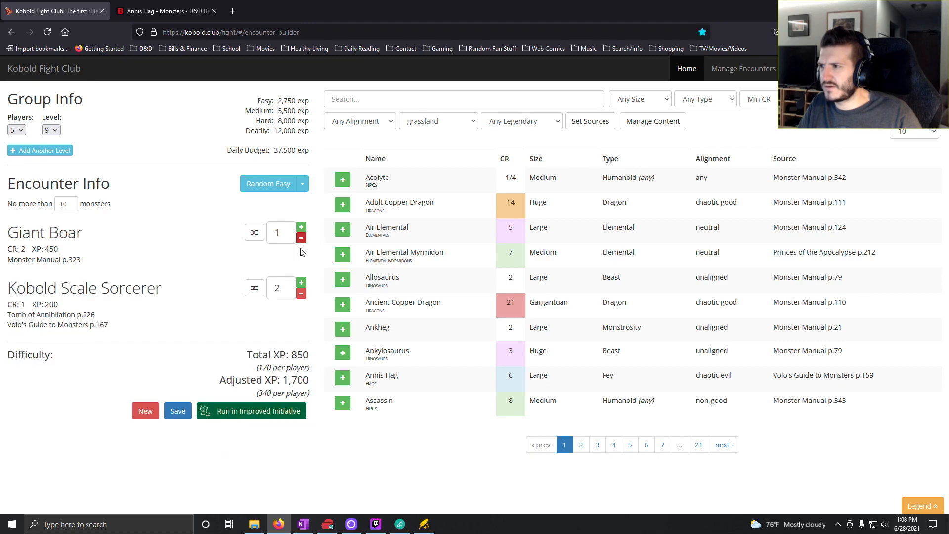
pyautogui.click(300, 293)
pyautogui.click(300, 294)
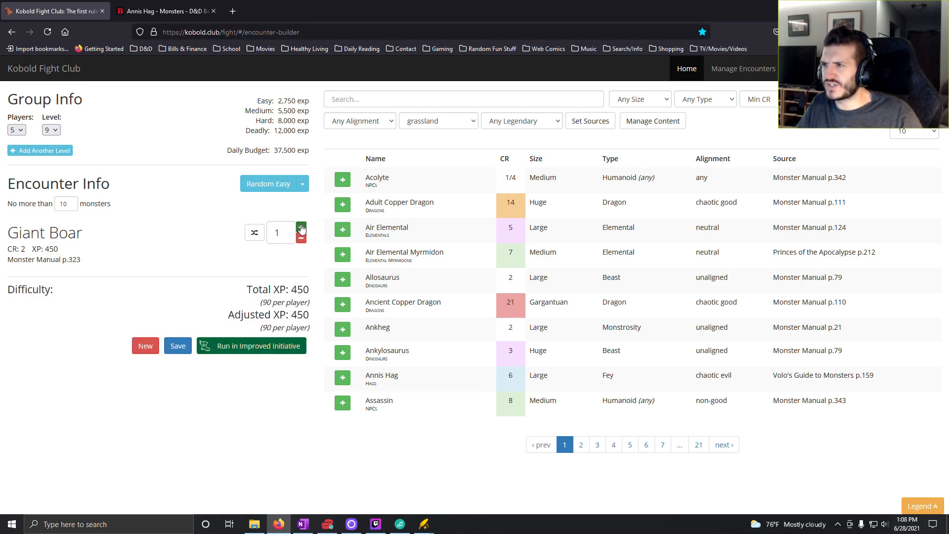
pyautogui.doubleClick(301, 228)
pyautogui.click(302, 228)
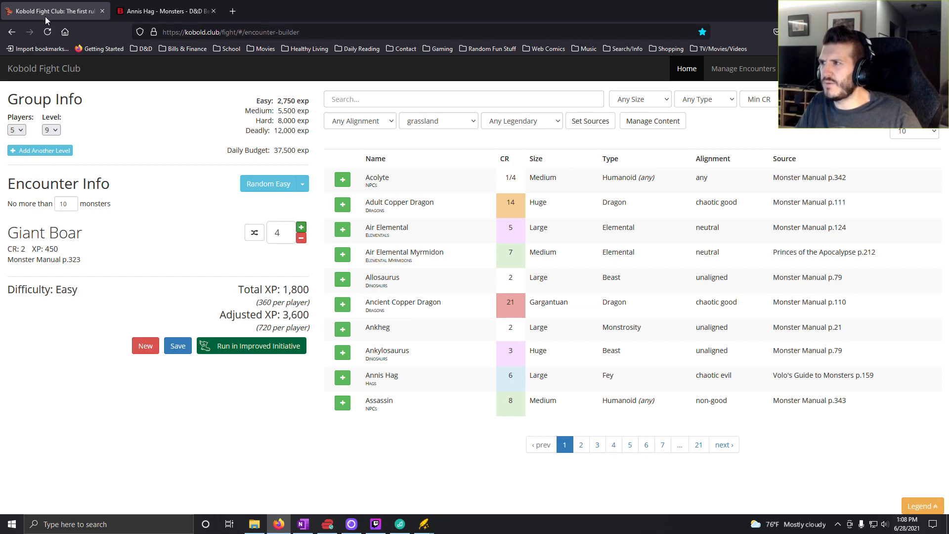
# - Switch to OneNote and enter "4x Giant Boar" for roll 2 in the Level 9 column
pyautogui.click(303, 524)
pyautogui.write('45')
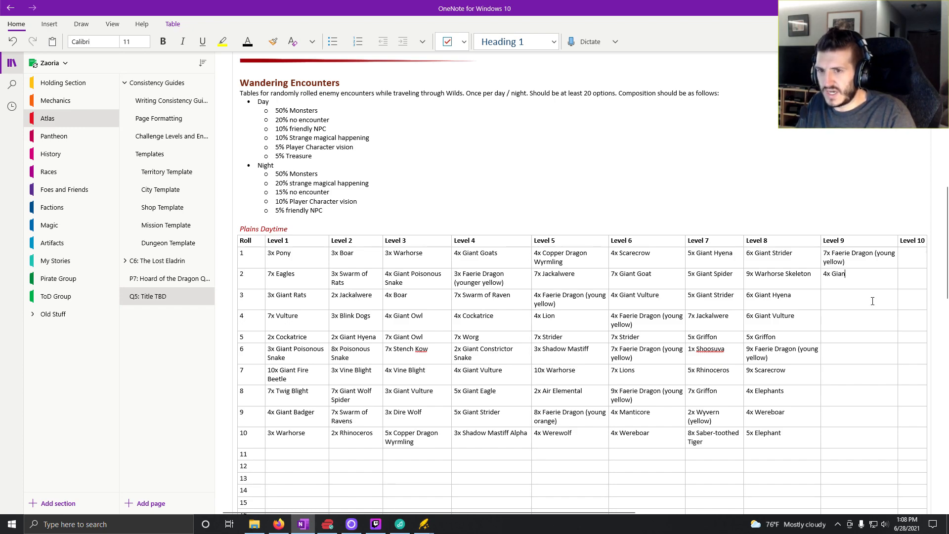
pyautogui.write(' Giant Boar')
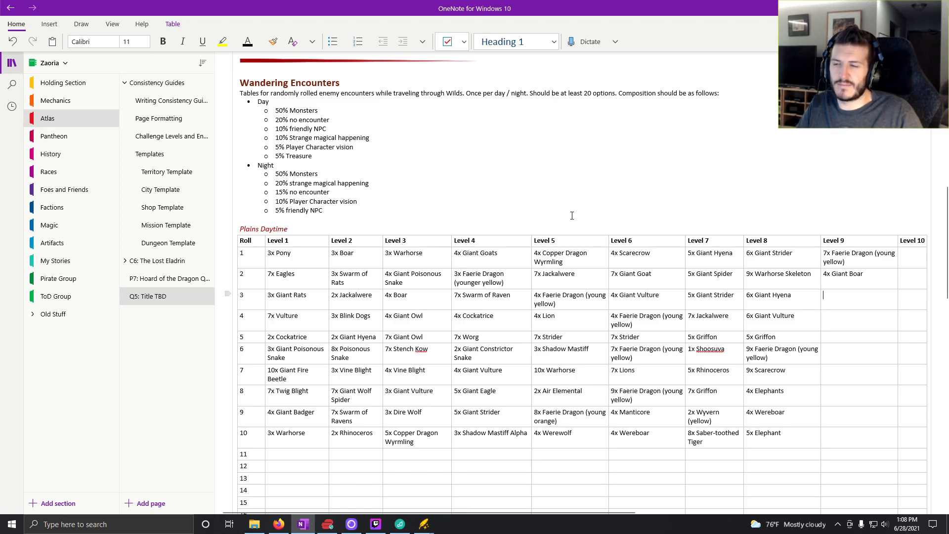
# - Return to Kobold Fight Club and generate random easy encounters until one with Manticore comes up
pyautogui.click(279, 524)
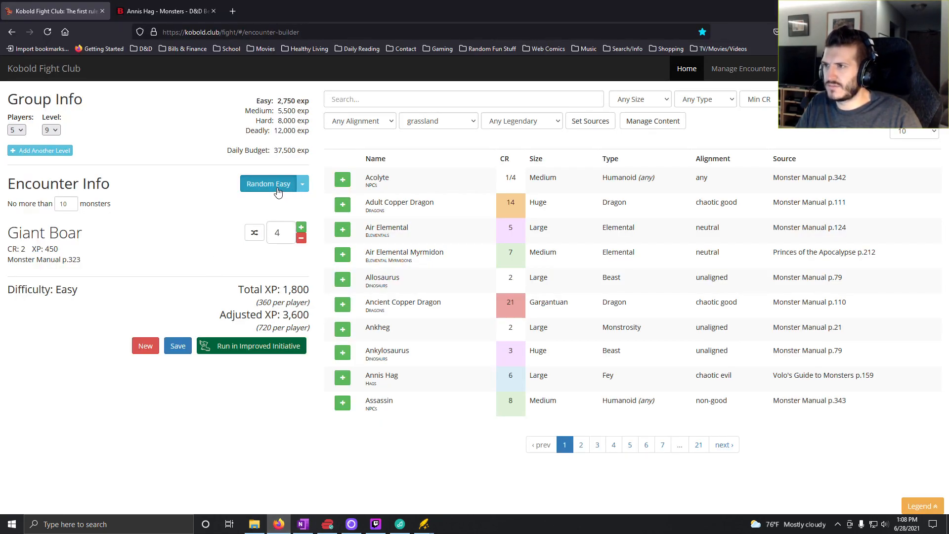
pyautogui.click(278, 191)
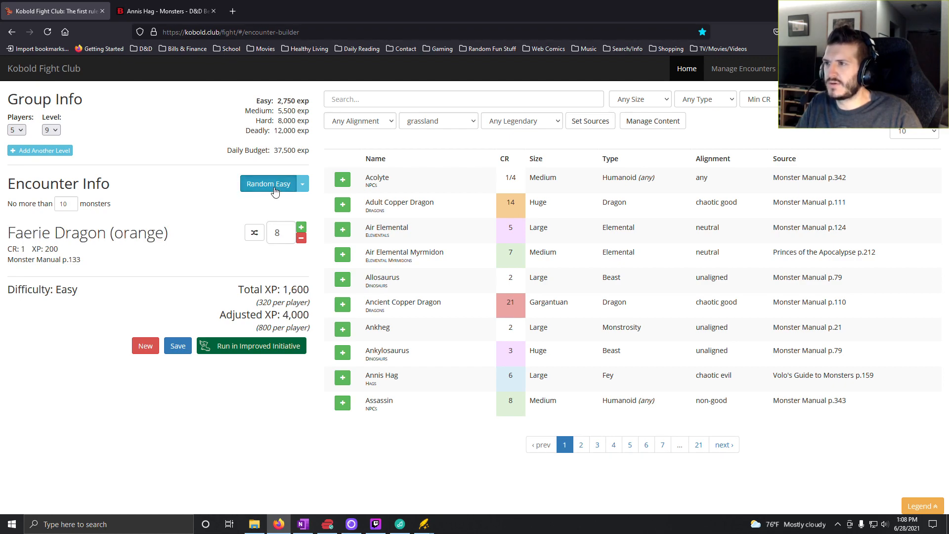
pyautogui.click(275, 191)
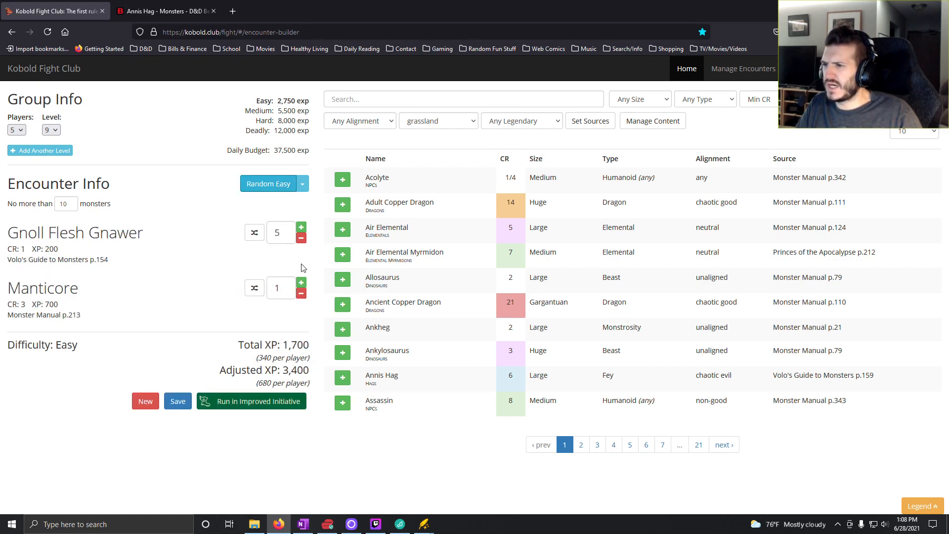
# - Remove the Gnoll Flesh Gnawer from the encounter and set the Manticore count to 3
pyautogui.click(301, 238)
pyautogui.click(301, 238)
pyautogui.click(301, 238)
pyautogui.click(301, 238)
pyautogui.click(301, 238)
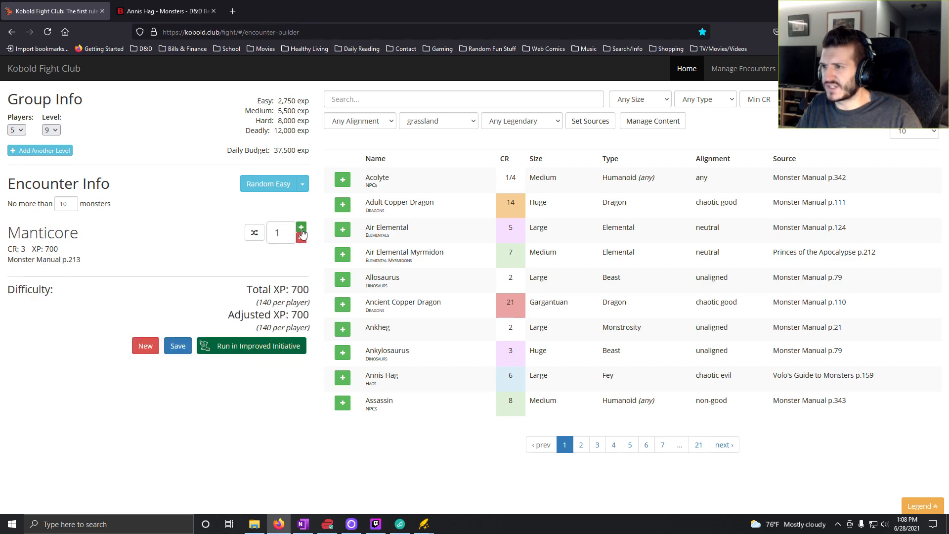
pyautogui.click(302, 227)
pyautogui.click(301, 226)
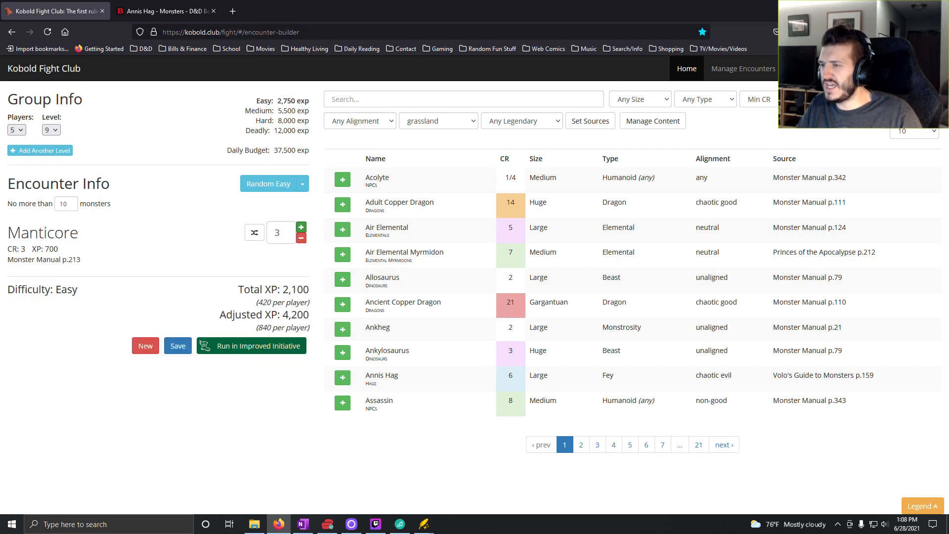
# - Switch to OneNote and enter "3x Manticore" for roll 3 in the Level 9 column
pyautogui.click(303, 524)
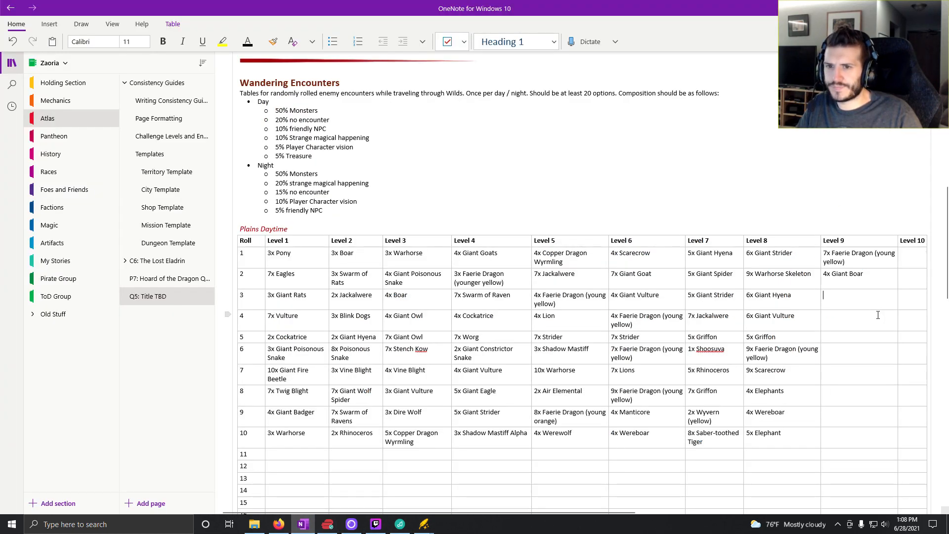
pyautogui.write('3x')
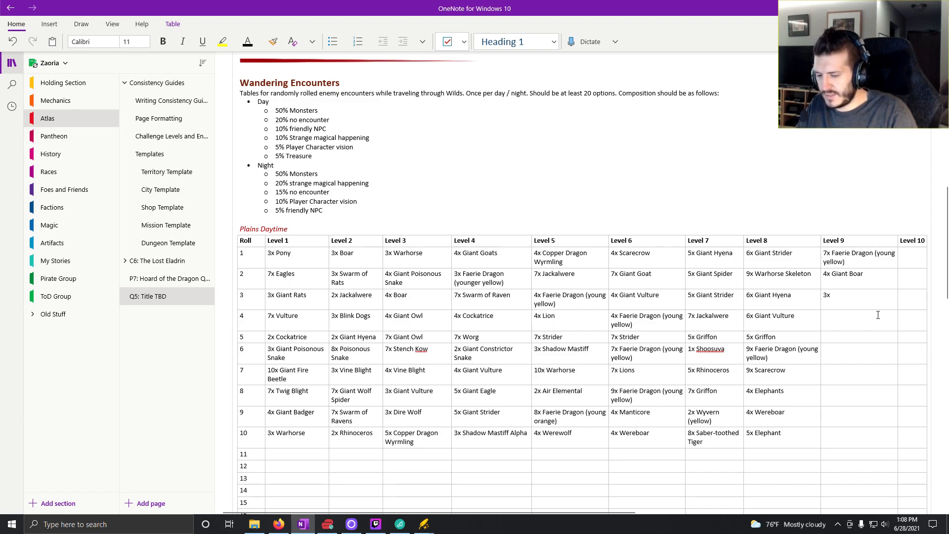
pyautogui.write(' Manticore')
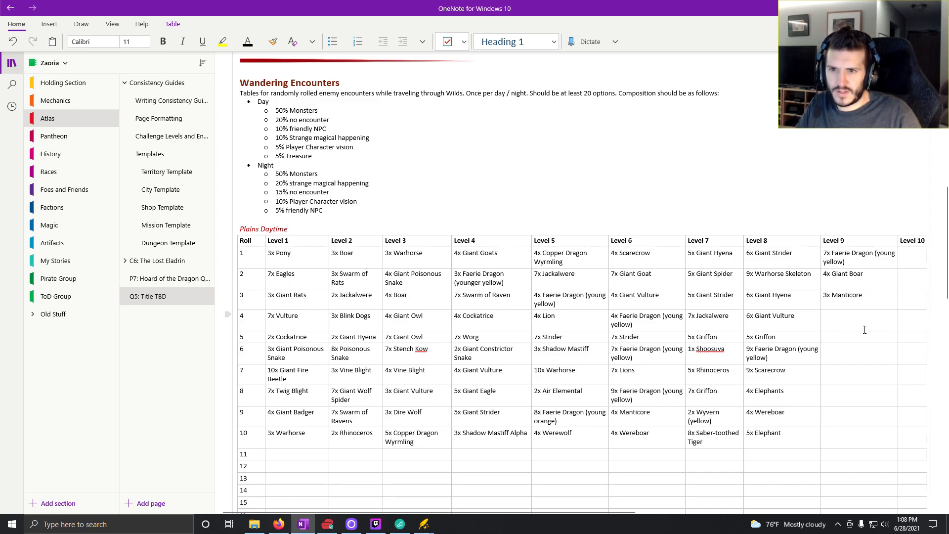
# - Return to Kobold Fight Club and generate random easy encounters until one with Elephant comes up
pyautogui.click(279, 524)
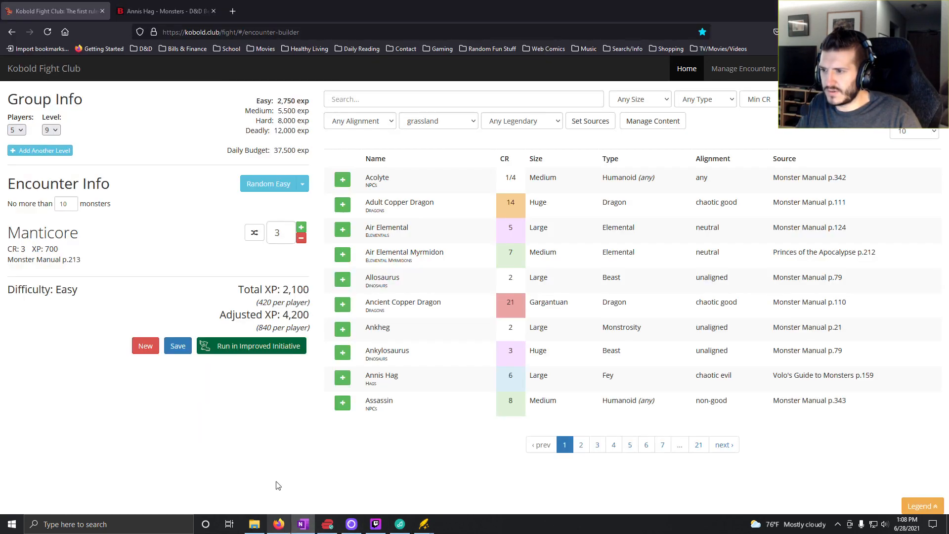
pyautogui.click(277, 185)
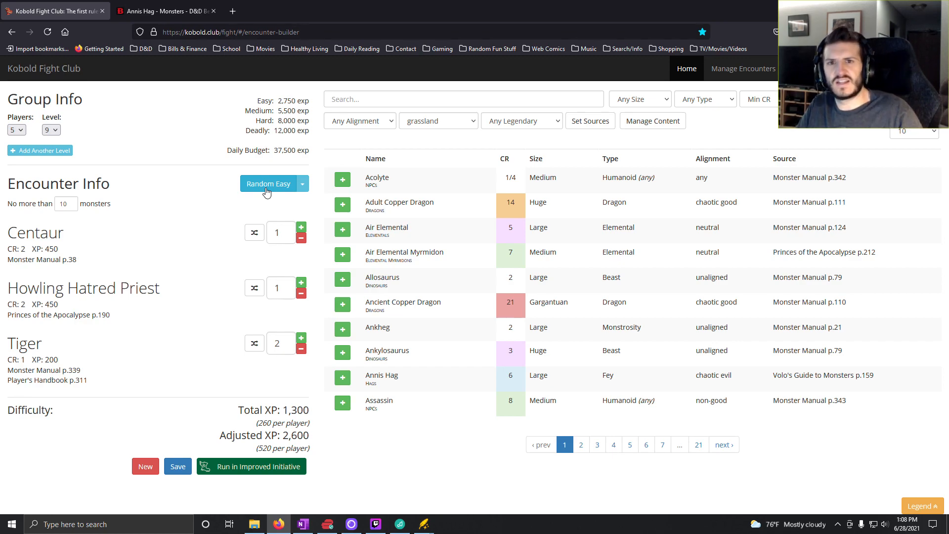
pyautogui.click(267, 191)
pyautogui.click(266, 191)
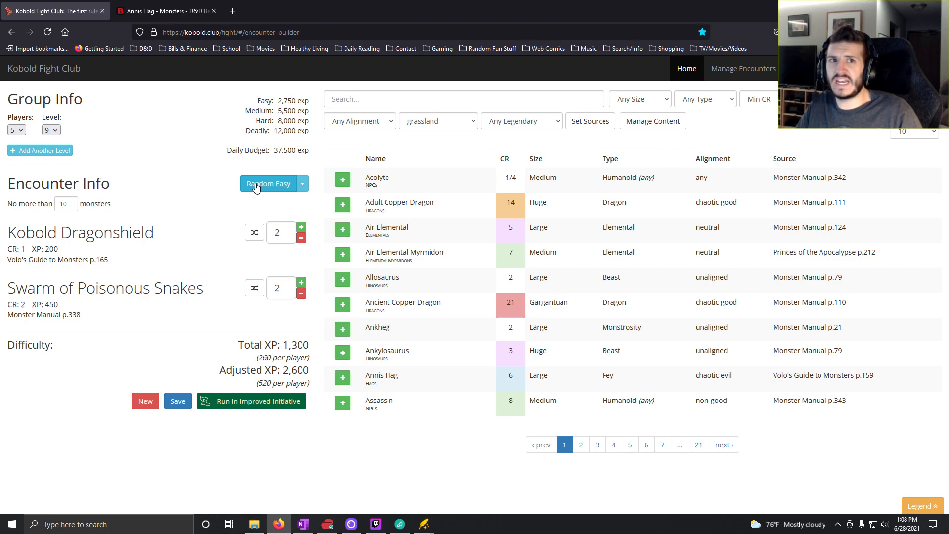
pyautogui.click(256, 188)
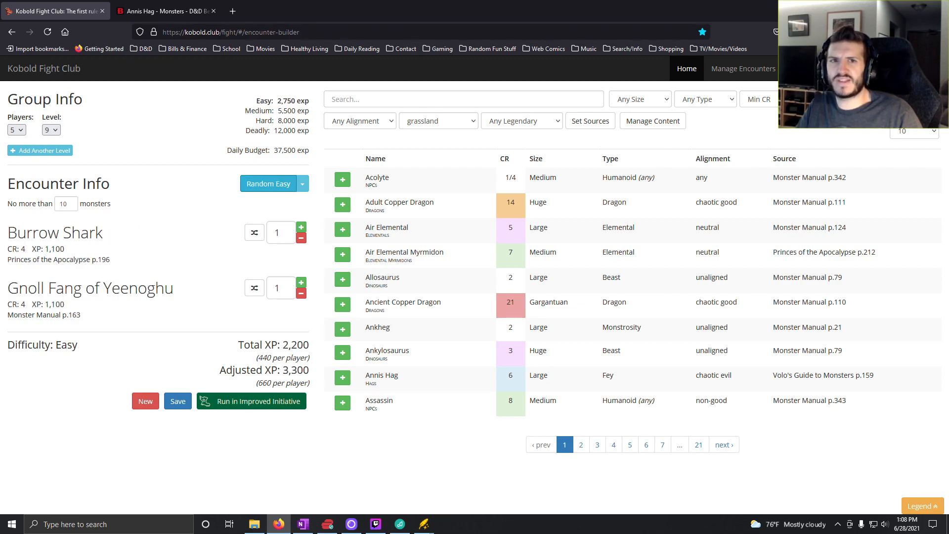
pyautogui.hotkey('alt', 'Tab')
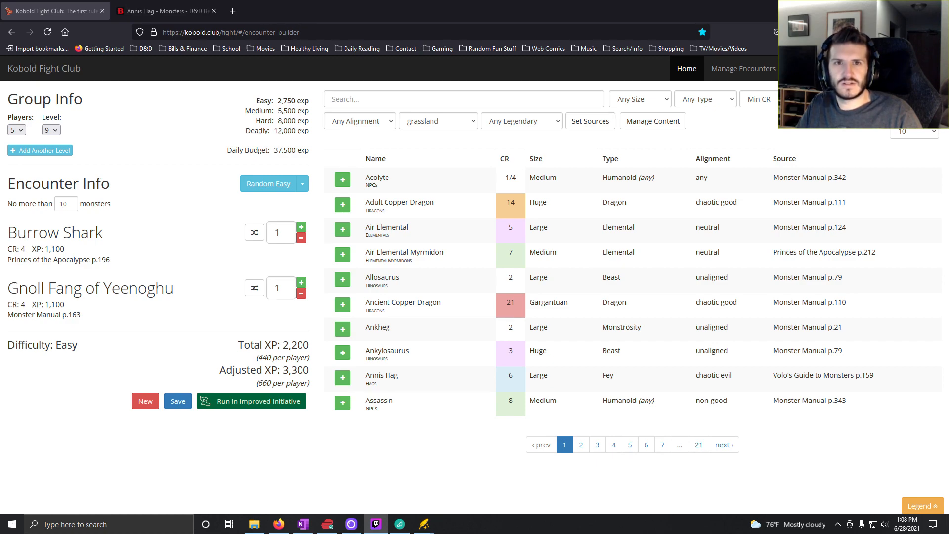
pyautogui.click(255, 194)
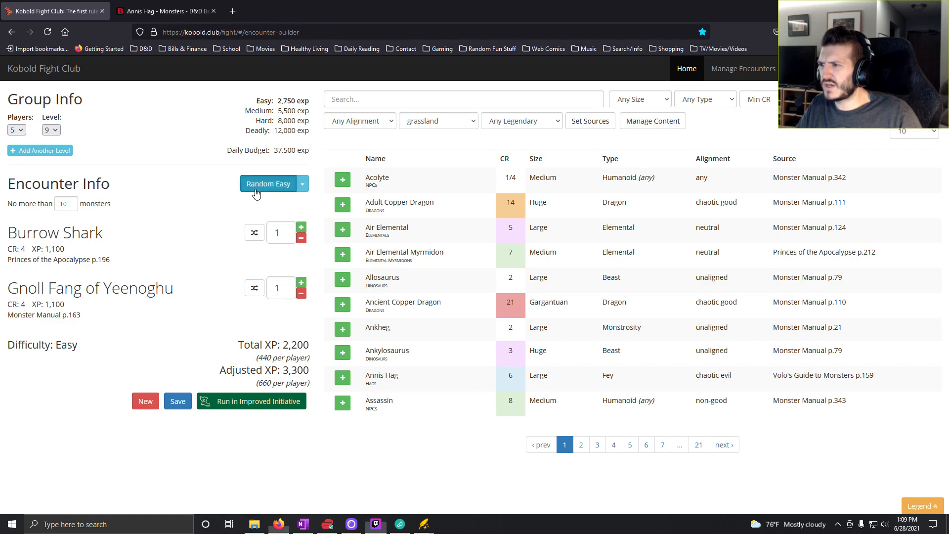
# - Remove the Ettin from the encounter and set the Elephant count to 2
pyautogui.click(301, 293)
pyautogui.click(301, 227)
pyautogui.click(301, 227)
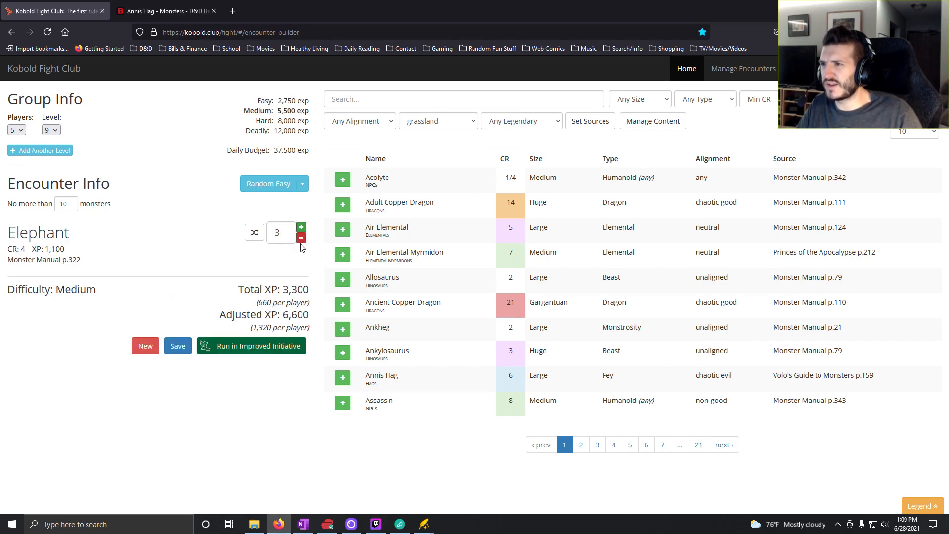
pyautogui.click(301, 239)
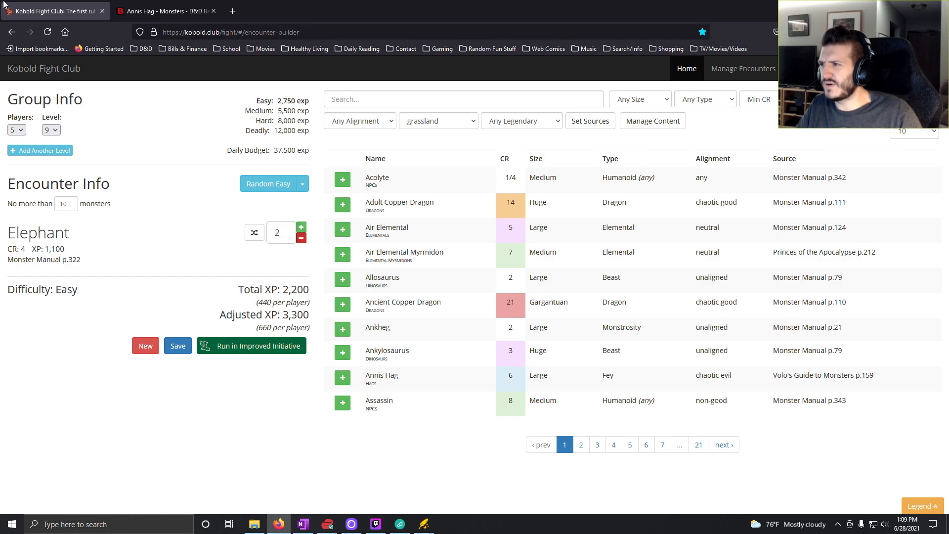
# - Switch to OneNote, enter "2x Elephant" for roll 4 in the Level 9 column, and move to the roll 5 cell
pyautogui.click(303, 524)
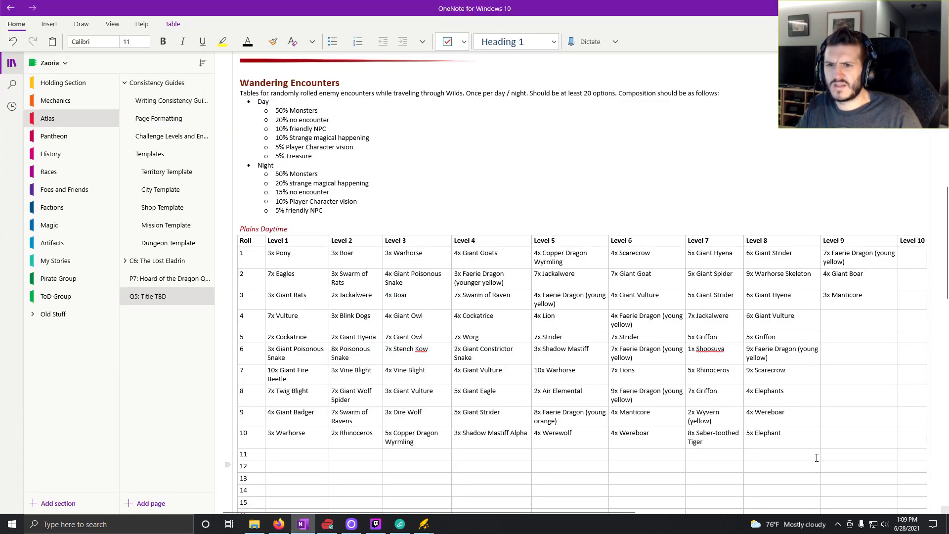
pyautogui.write('2x Elepphant')
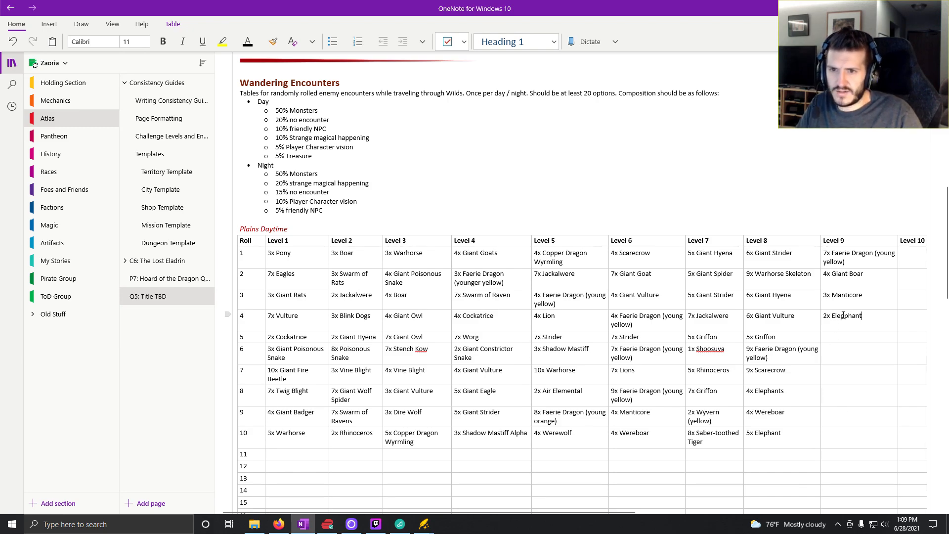
pyautogui.press('Left')
pyautogui.press('Left')
pyautogui.press('Left')
pyautogui.press('Left')
pyautogui.press('BackSpace')
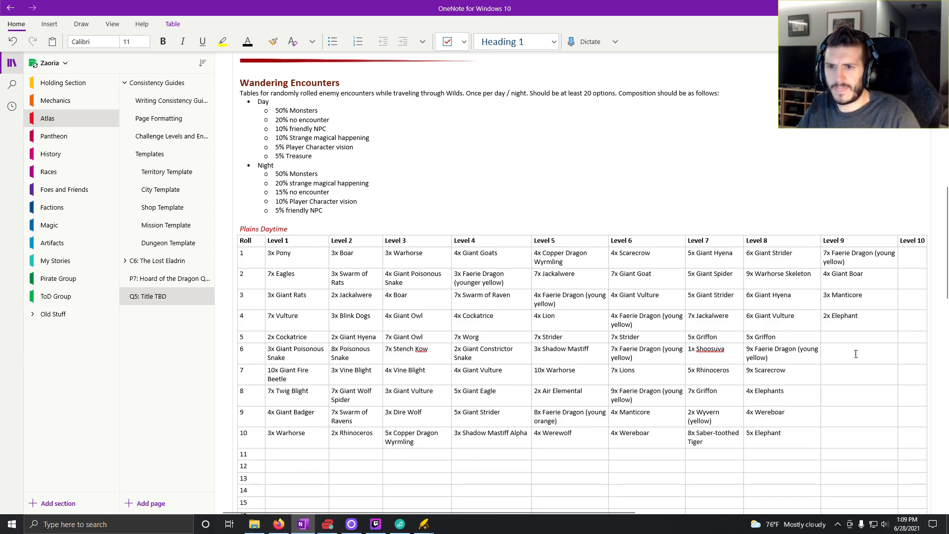
pyautogui.click(856, 337)
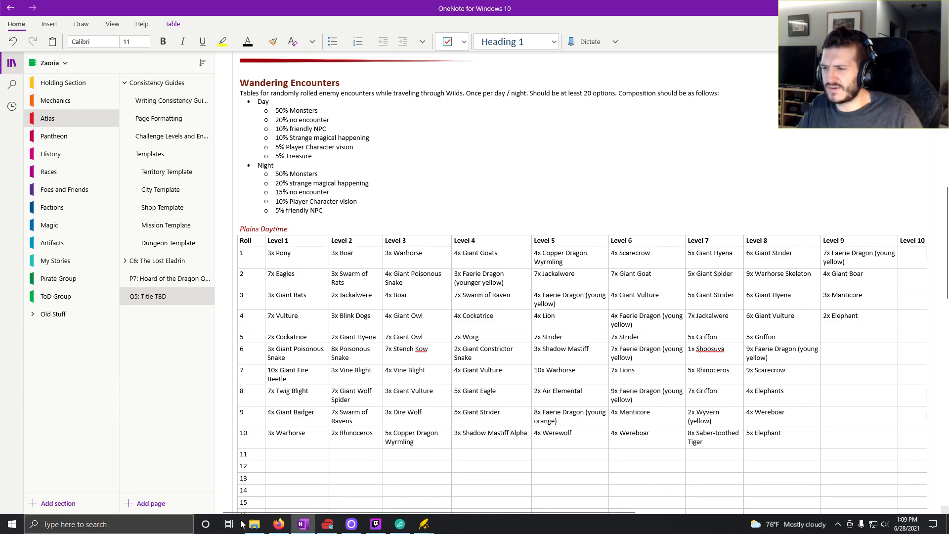
# - Return to Kobold Fight Club and generate a random easy encounter, followed by a random medium one
pyautogui.click(279, 524)
pyautogui.click(295, 184)
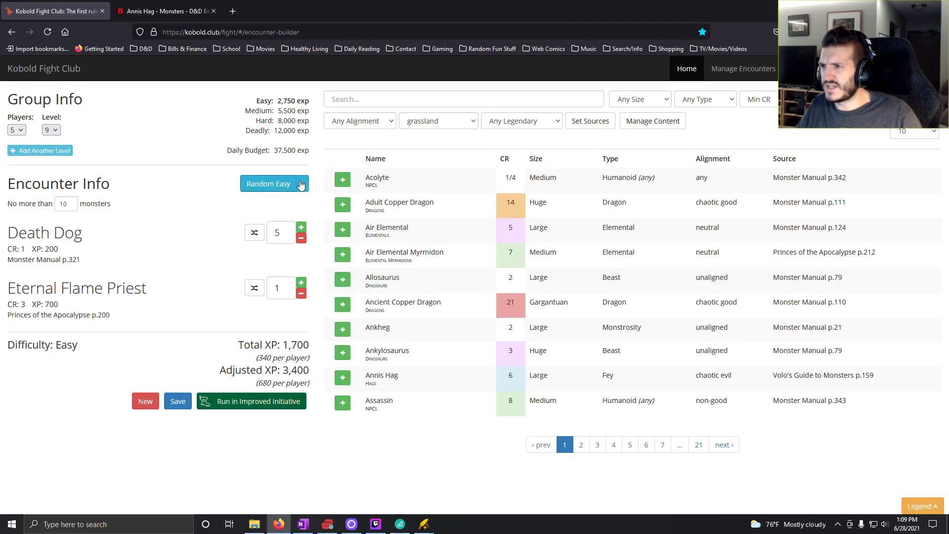
pyautogui.click(302, 184)
pyautogui.click(285, 216)
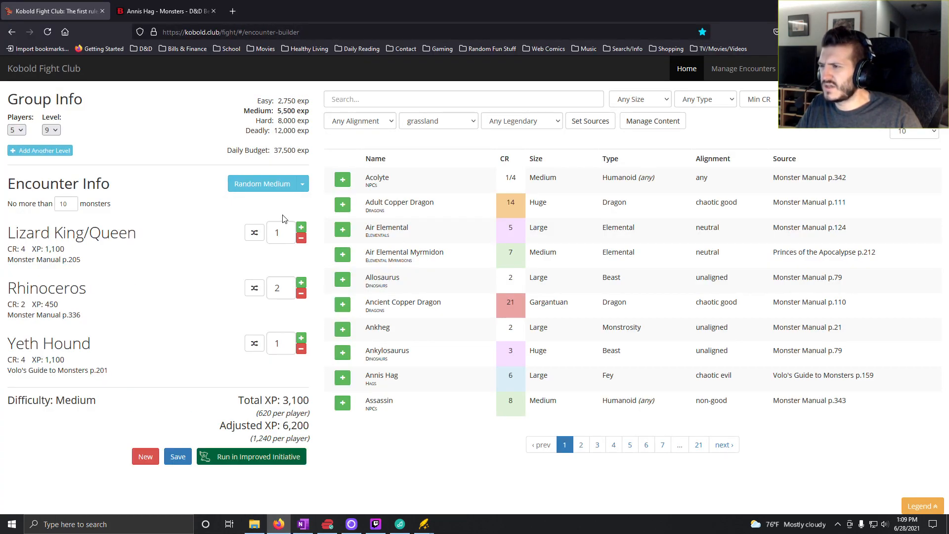
# - Remove the Lizard King/Queen and Yeth Hound from the encounter and set the Rhinoceros count to 7
pyautogui.click(301, 238)
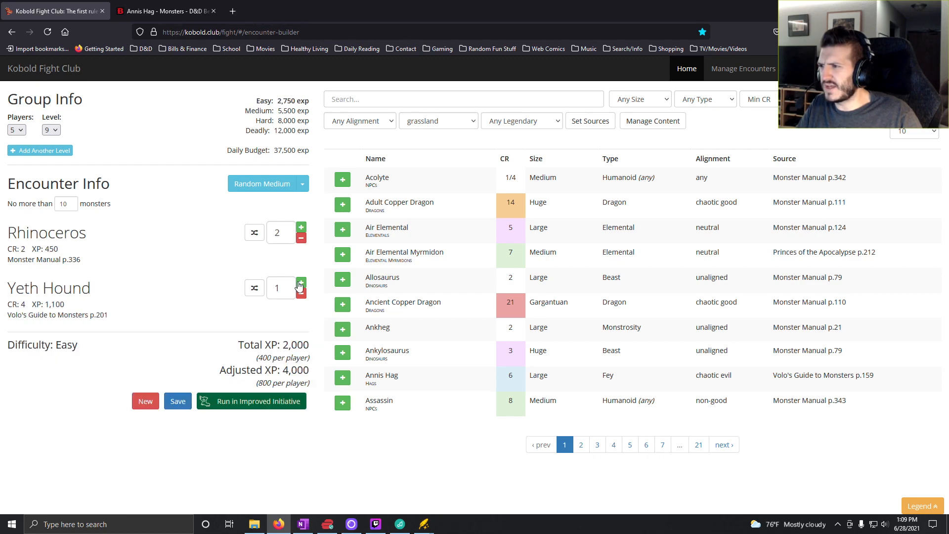
pyautogui.click(301, 294)
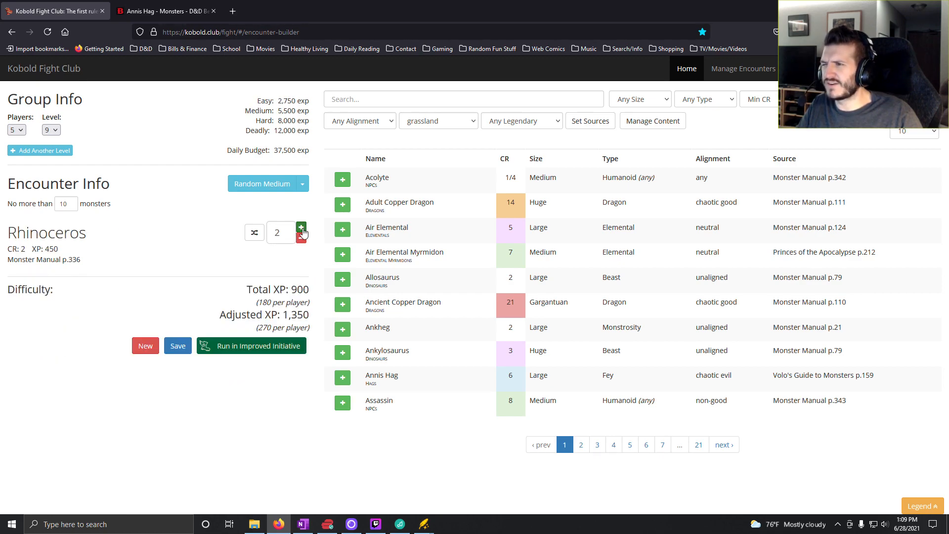
pyautogui.click(301, 228)
pyautogui.click(302, 229)
pyautogui.click(302, 229)
pyautogui.click(301, 228)
pyautogui.click(301, 228)
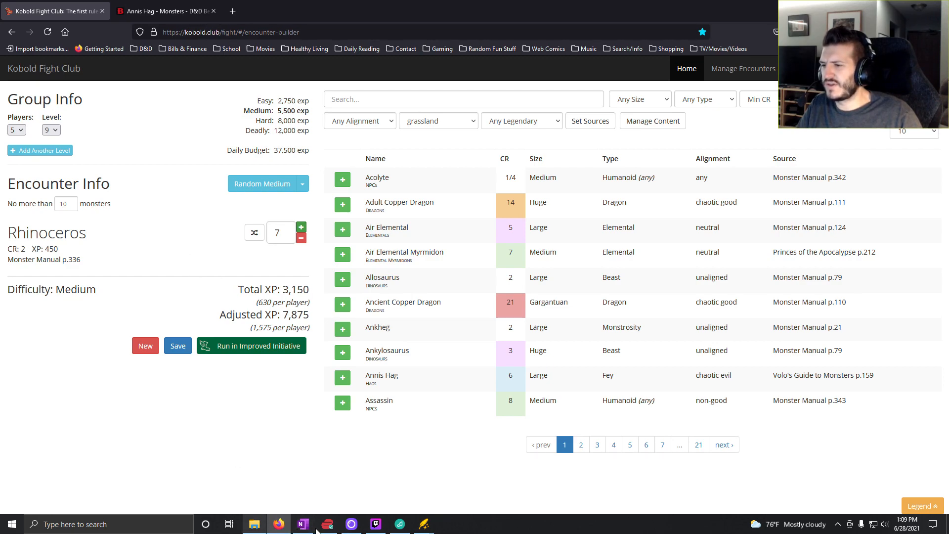
# - Switch to OneNote and enter "7x Rhinoceros" for roll 5 in the Level 9 column
pyautogui.moveTo(304, 531)
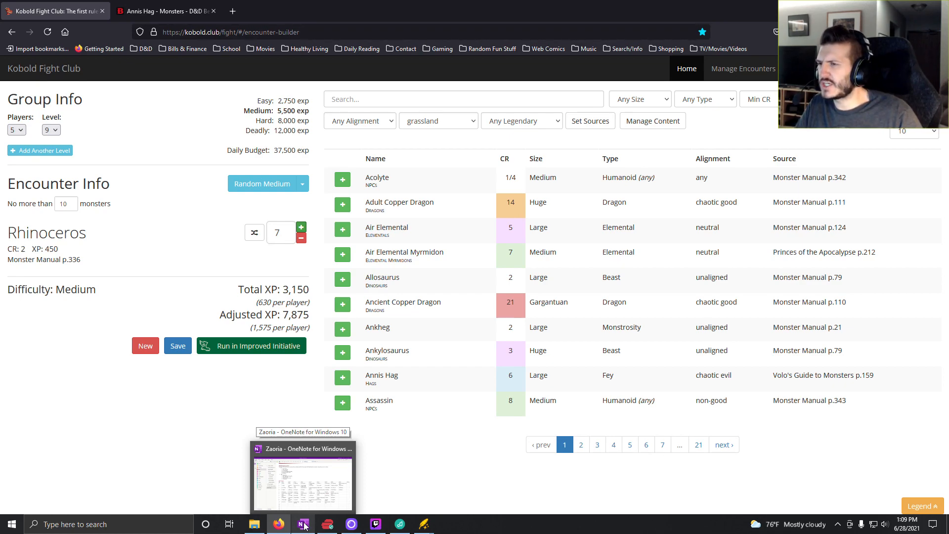
pyautogui.click(279, 444)
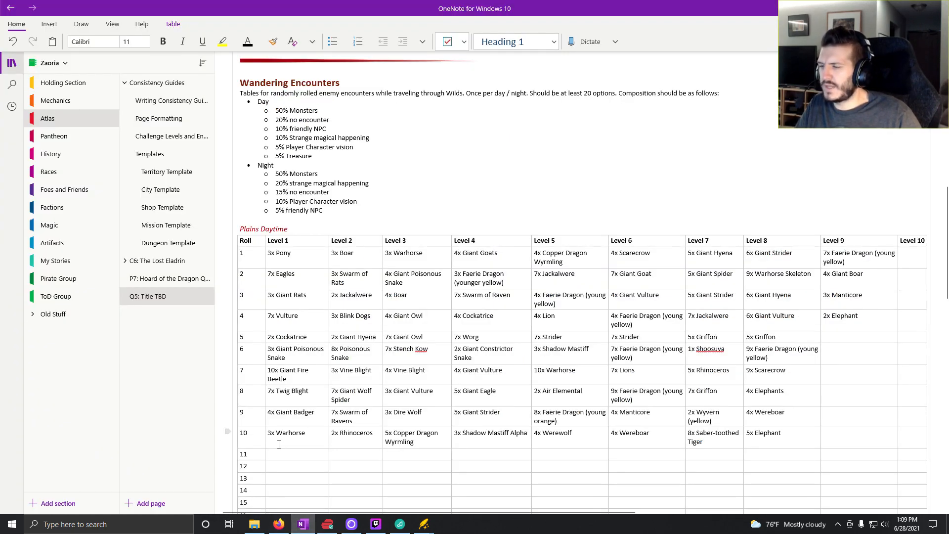
pyautogui.write('7x Rhinoceros')
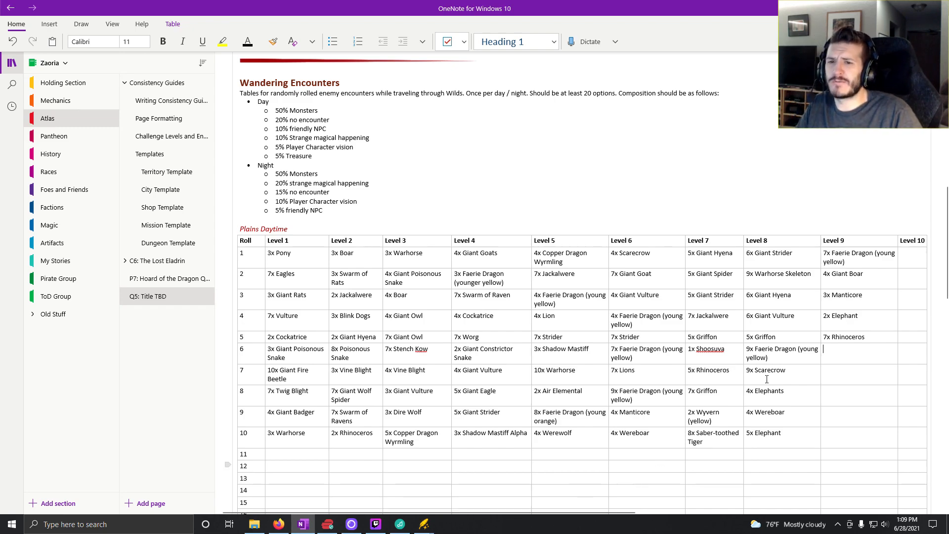
# - Return to Kobold Fight Club, generate a random medium encounter, and reduce it to 2 Wyverns by removing the Triceratops
pyautogui.click(278, 524)
pyautogui.click(303, 187)
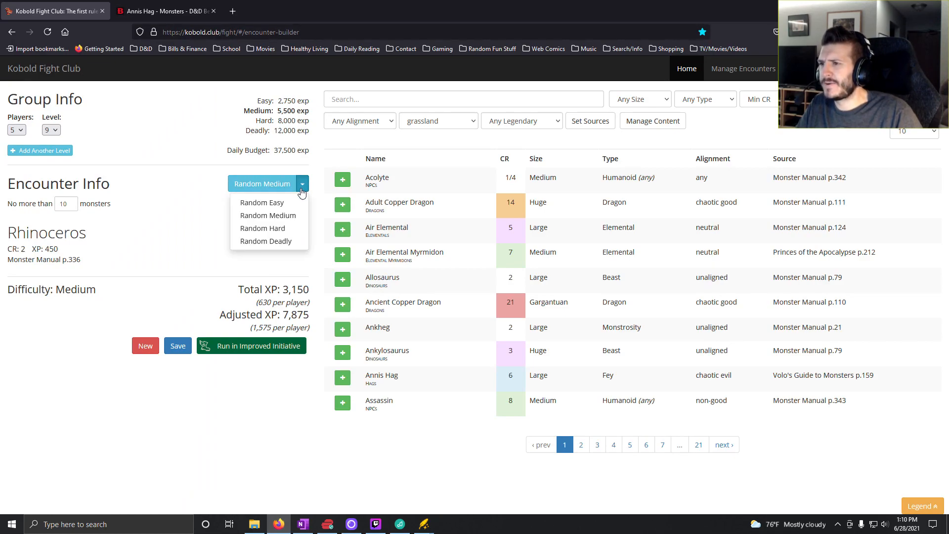
pyautogui.click(262, 212)
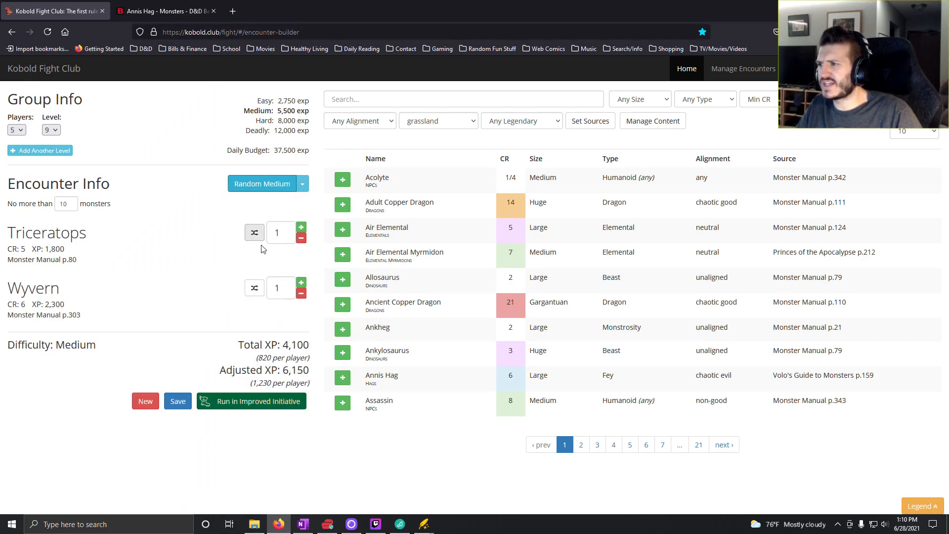
pyautogui.click(301, 239)
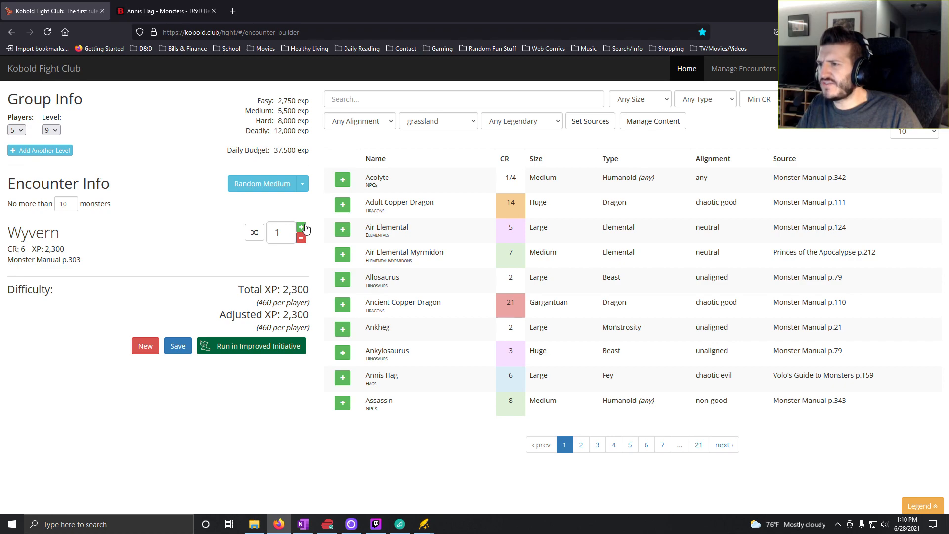
pyautogui.click(302, 228)
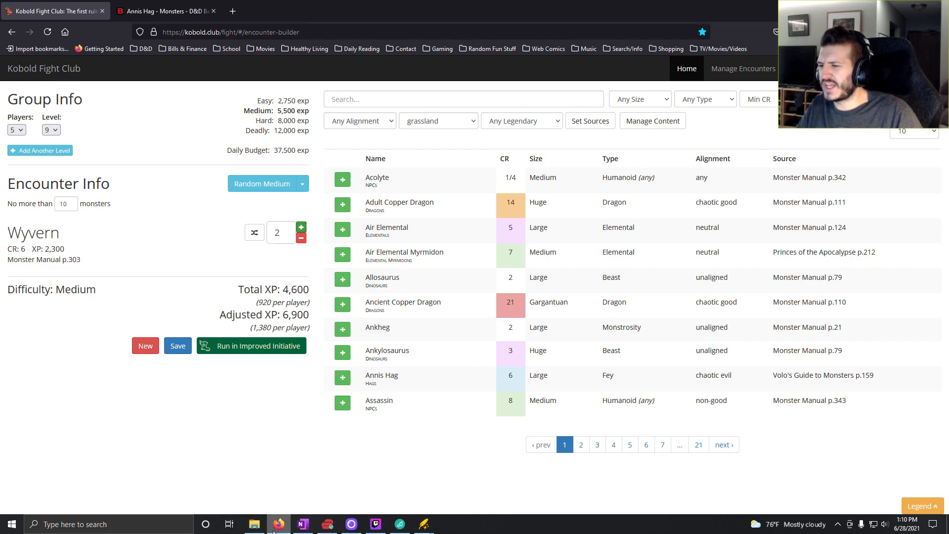
# - Switch to OneNote and enter "2x Wyvern (yellow)" for roll 6 in the Level 9 column
pyautogui.moveTo(302, 530)
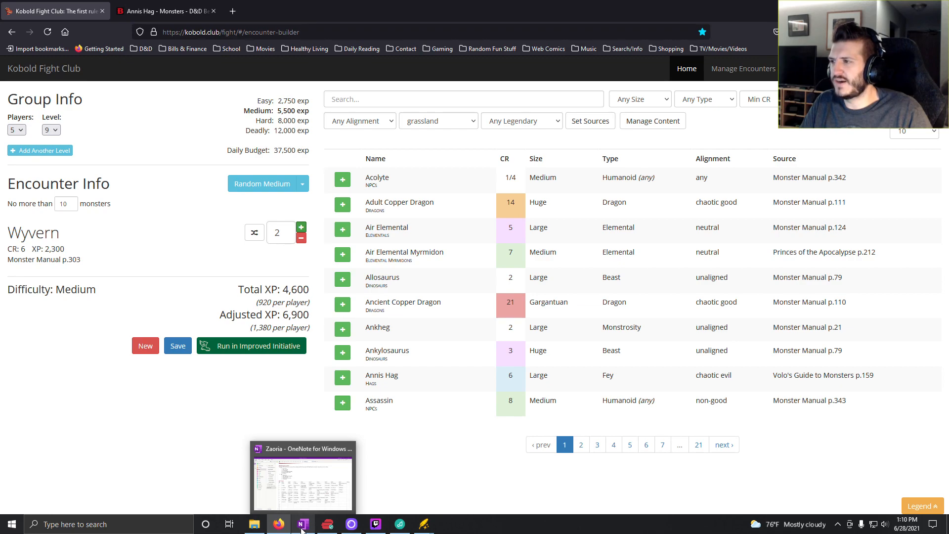
pyautogui.click(303, 525)
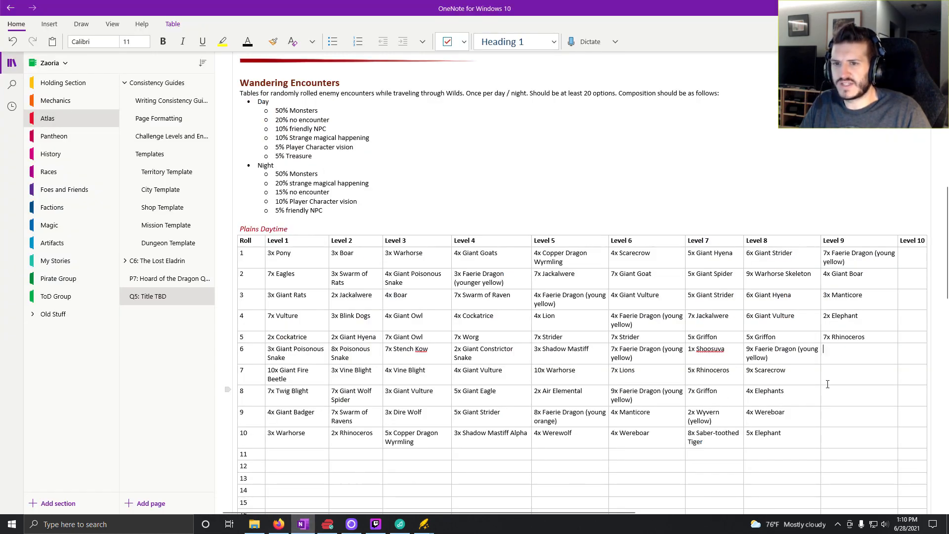
pyautogui.write('2x ')
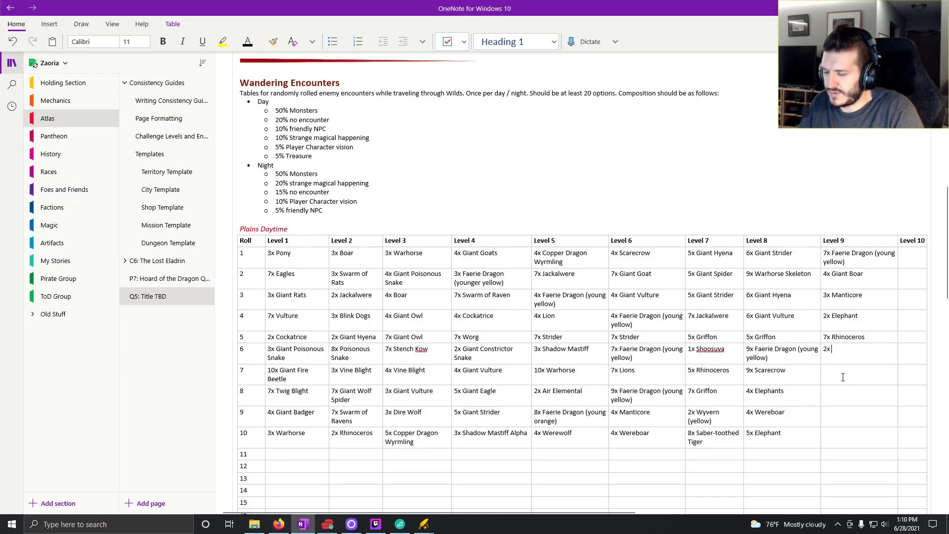
pyautogui.write('Wyvern ')
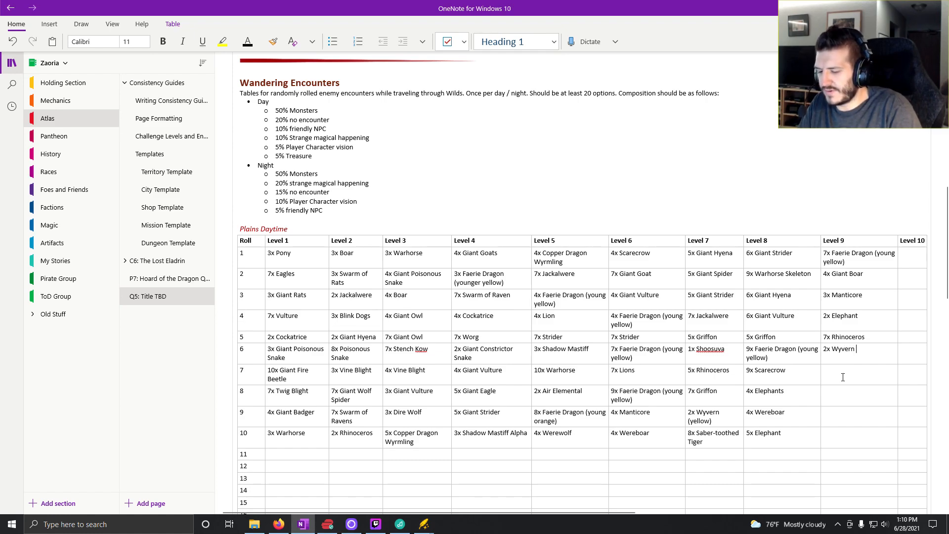
pyautogui.write('(yellow')
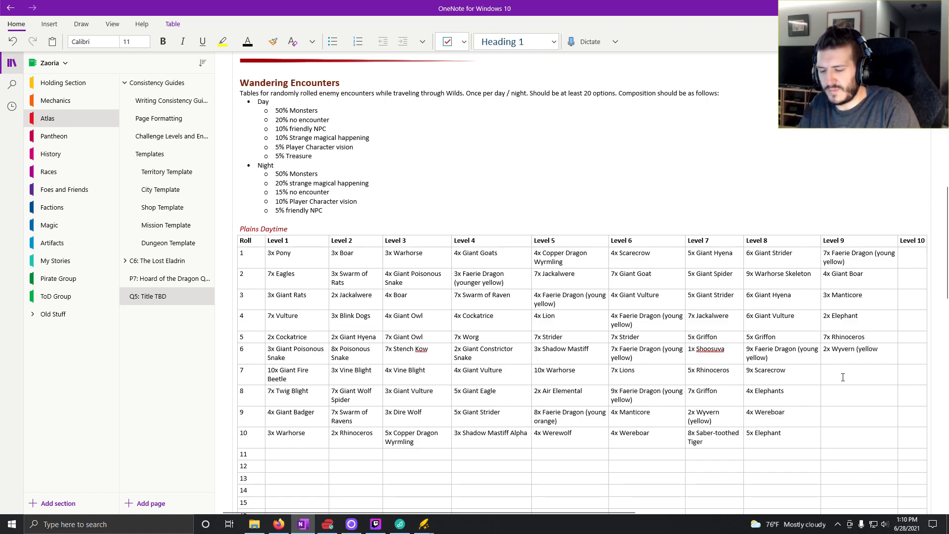
pyautogui.write(')')
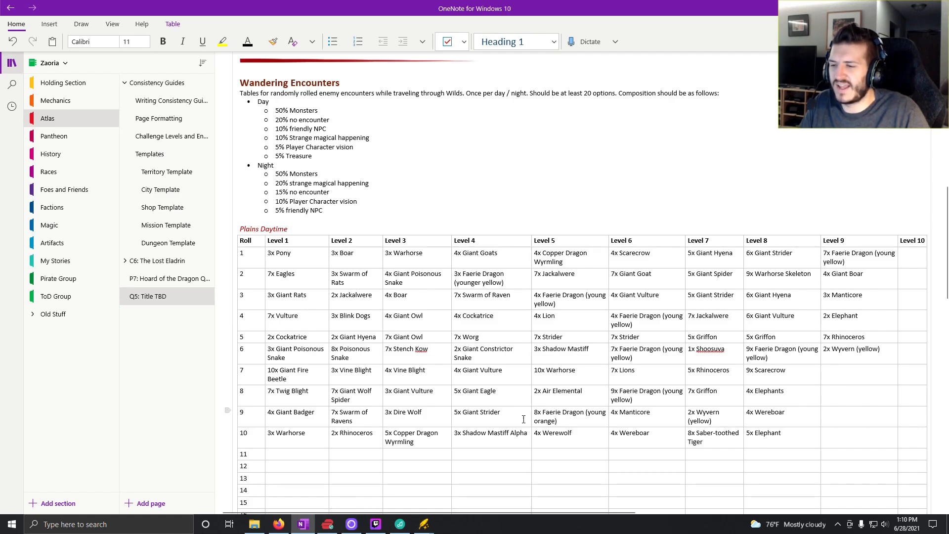
# - Return to Kobold Fight Club and generate another random medium encounter
pyautogui.click(278, 524)
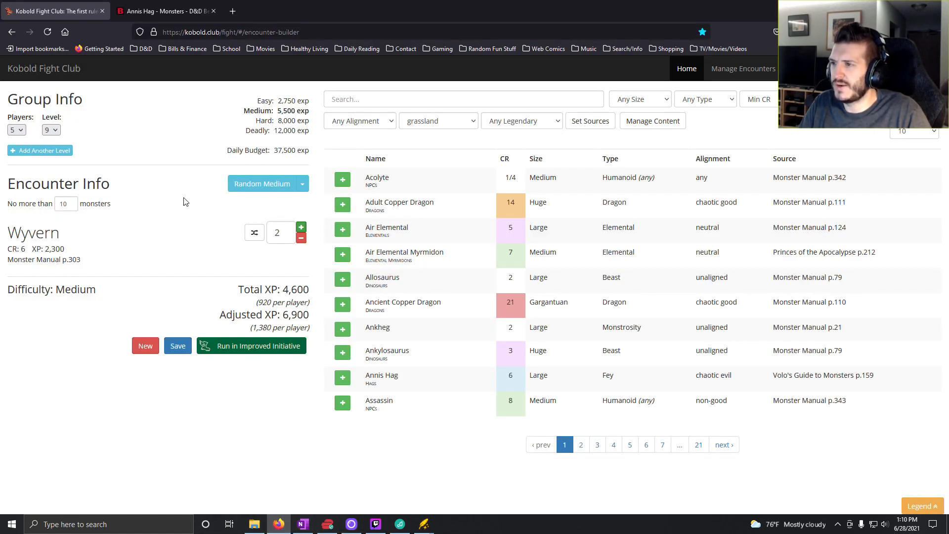
pyautogui.click(267, 186)
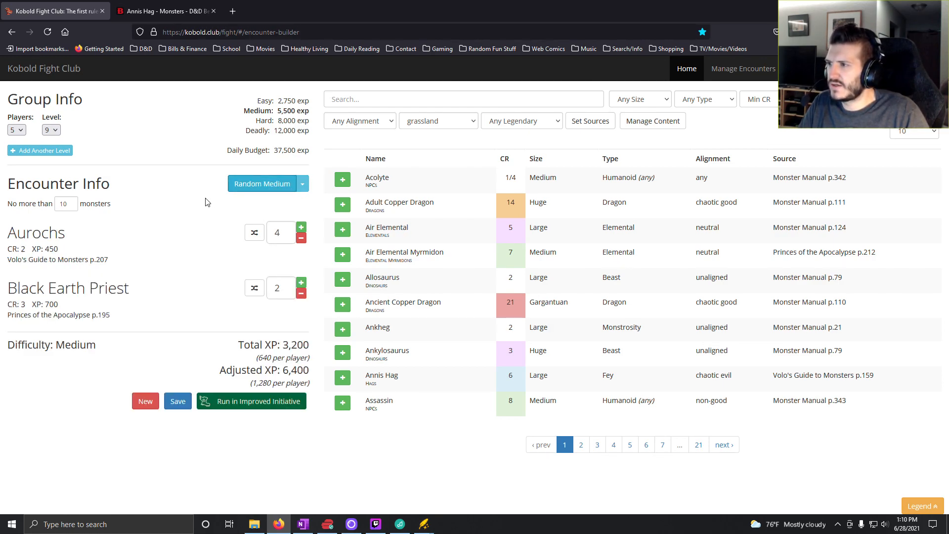
pyautogui.click(401, 104)
# - Switch to D&D Beyond and search the site for "auroch"
pyautogui.click(168, 11)
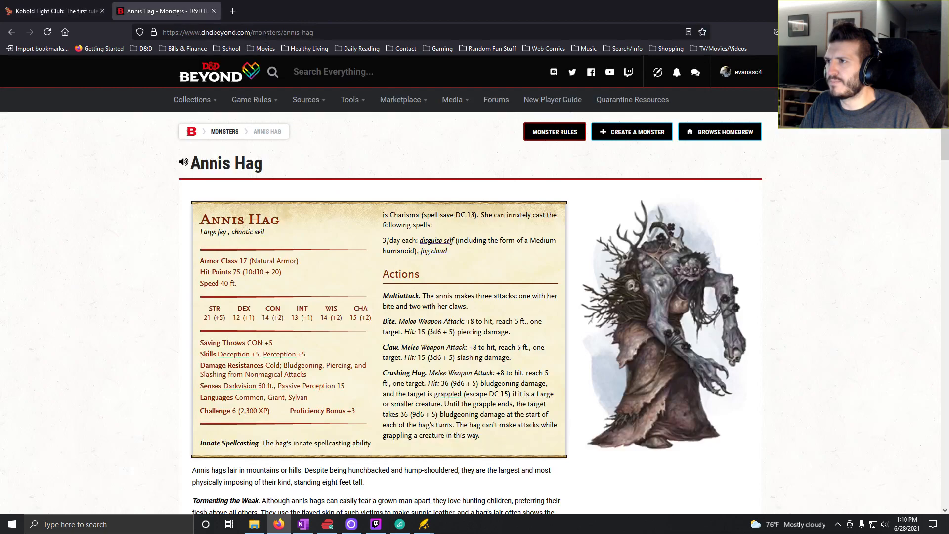
pyautogui.click(393, 74)
pyautogui.write('auroch')
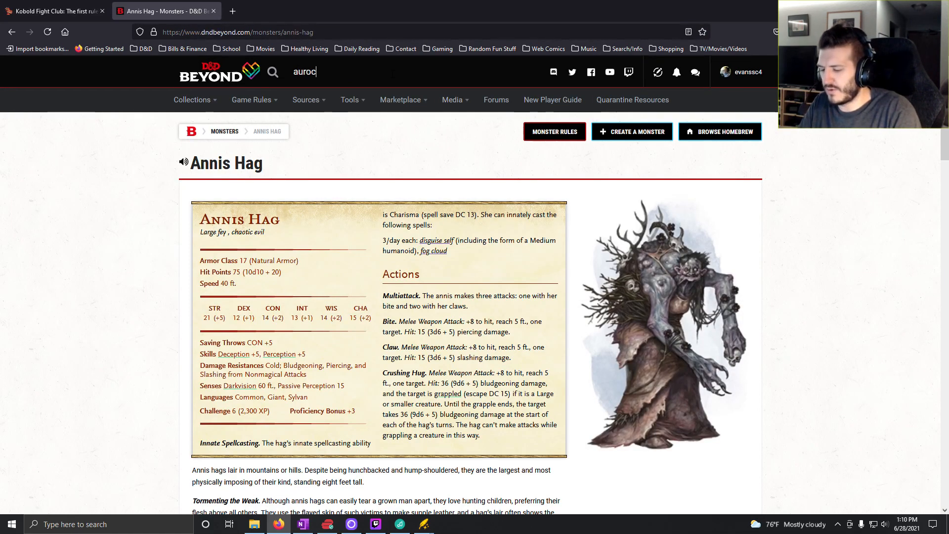
pyautogui.press('Return')
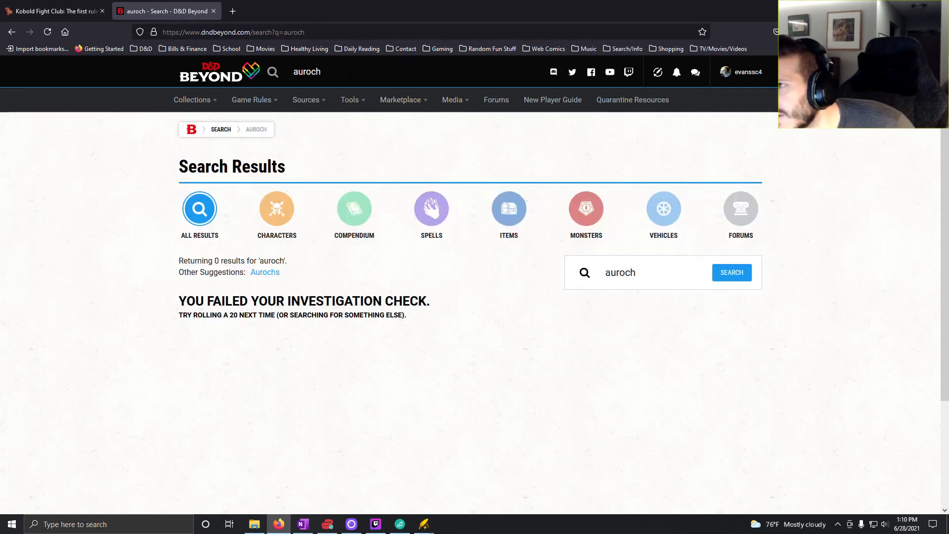
# - Check the creature's spelling in the Kobold Fight Club encounter, then search D&D Beyond for "aurochs" and open its monster page
pyautogui.click(35, 17)
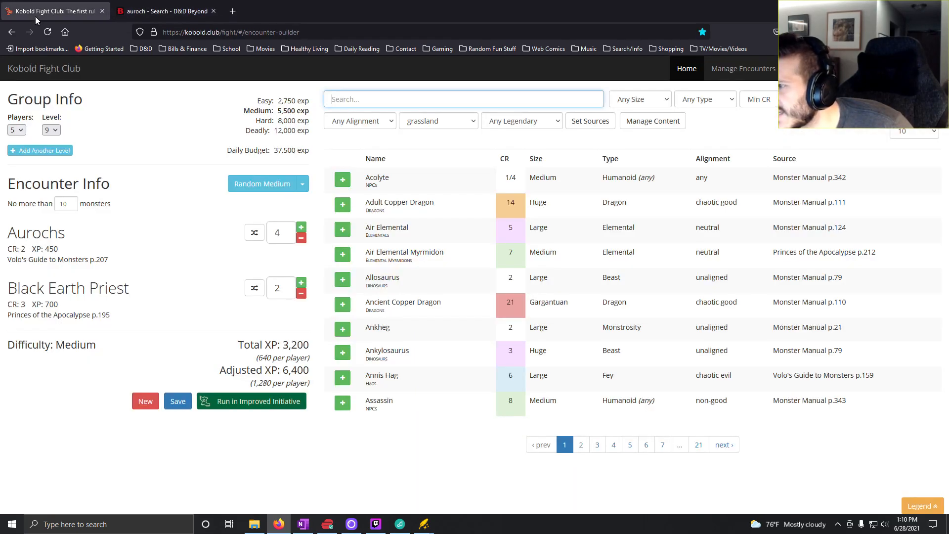
pyautogui.click(180, 12)
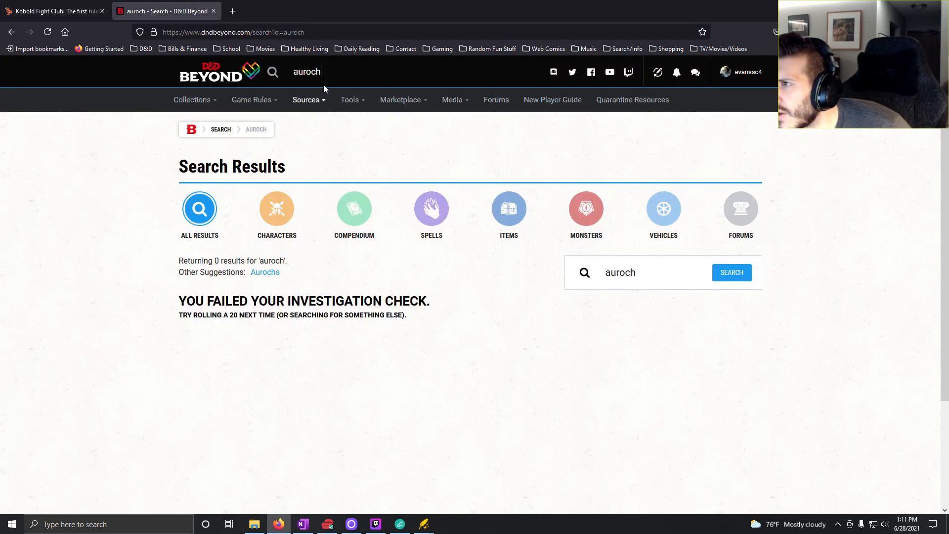
pyautogui.write('s')
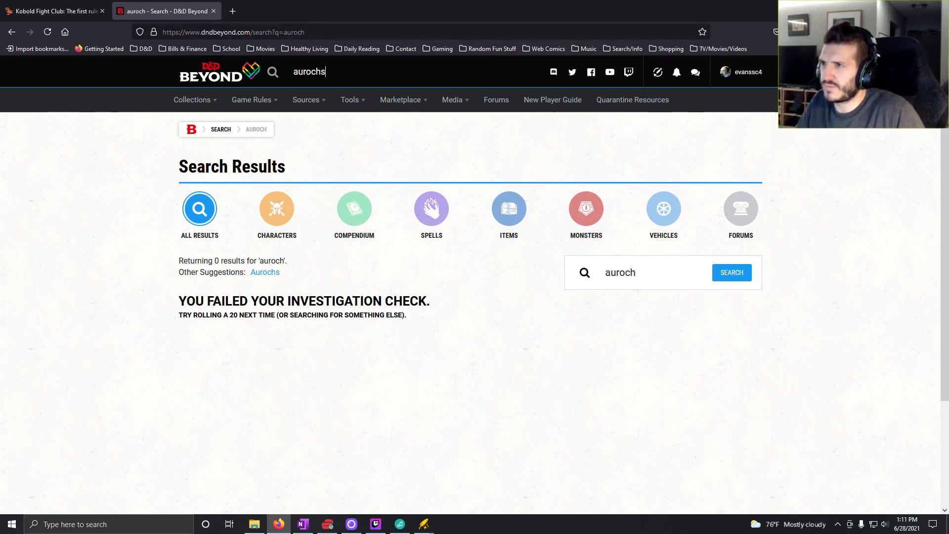
pyautogui.press('Return')
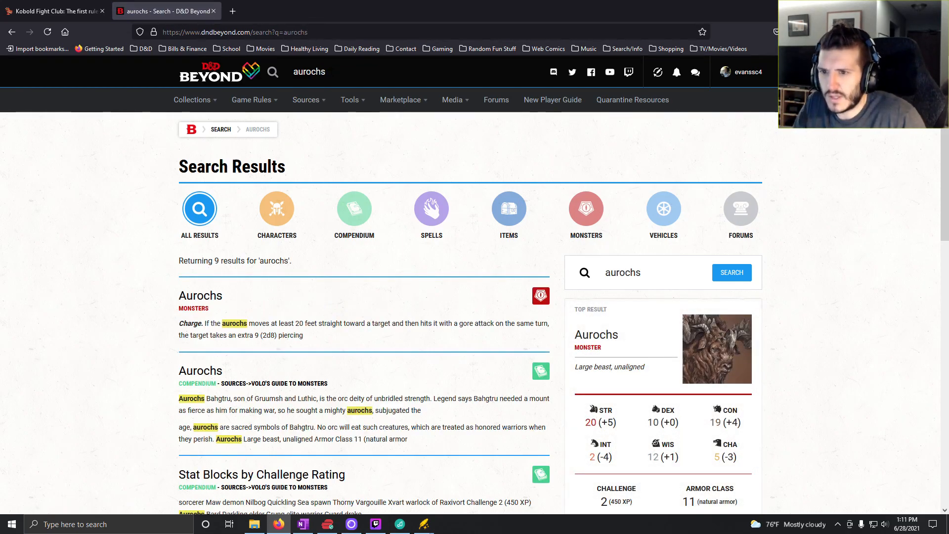
pyautogui.click(606, 335)
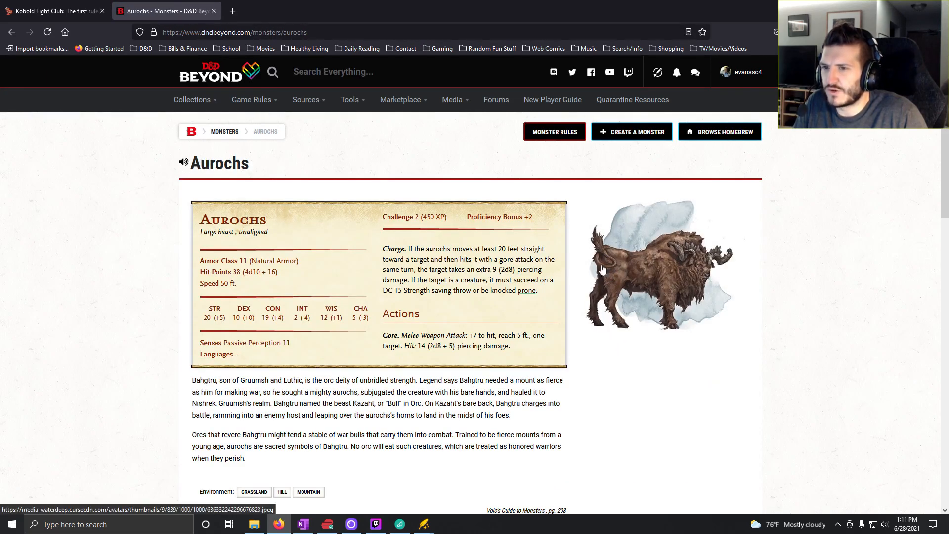
# - Return to the Kobold Fight Club encounter, remove the Black Earth Priest, and set the Aurochs count to 7
pyautogui.click(301, 527)
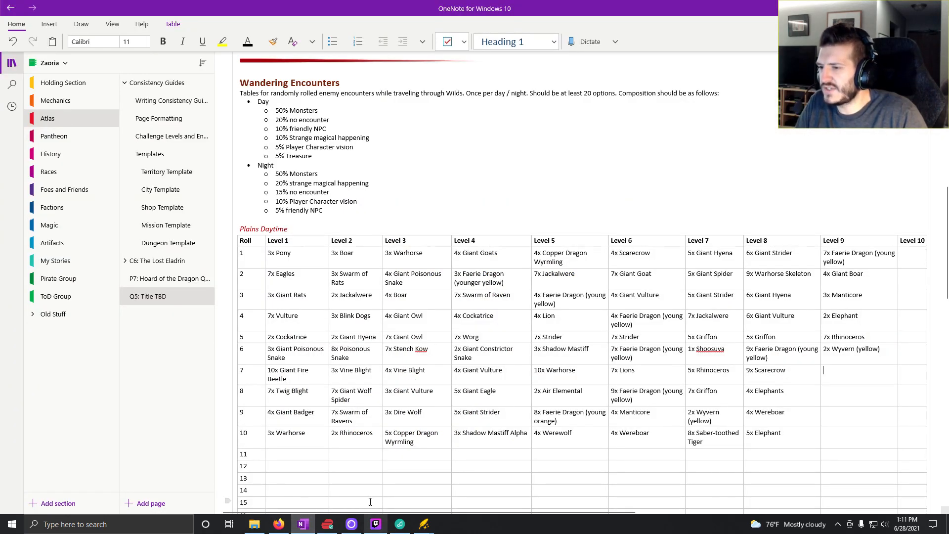
pyautogui.click(278, 525)
pyautogui.click(22, 11)
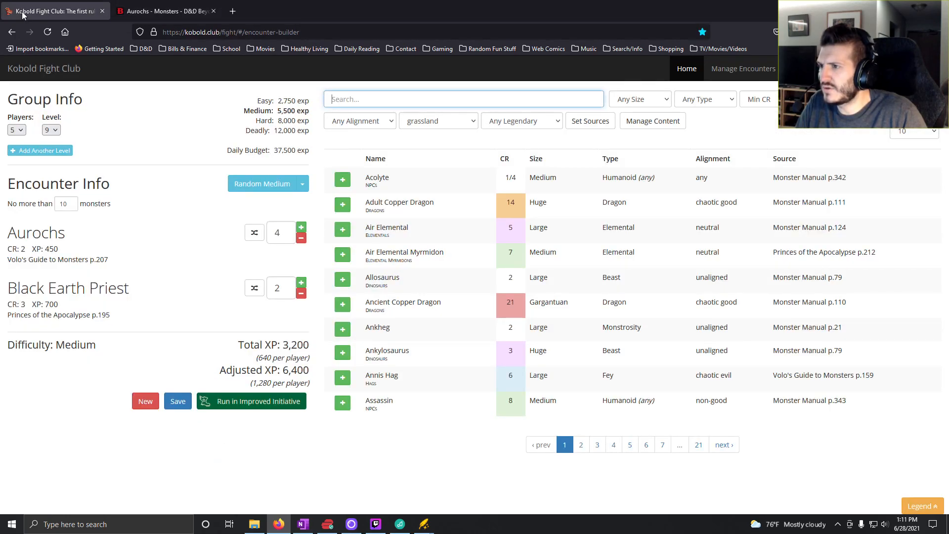
pyautogui.click(301, 293)
pyautogui.click(301, 293)
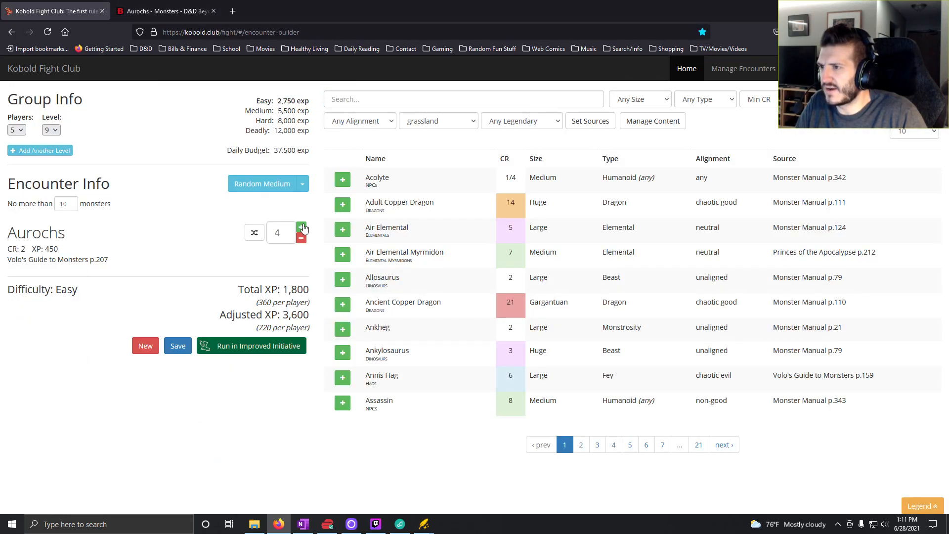
pyautogui.click(302, 228)
pyautogui.click(302, 228)
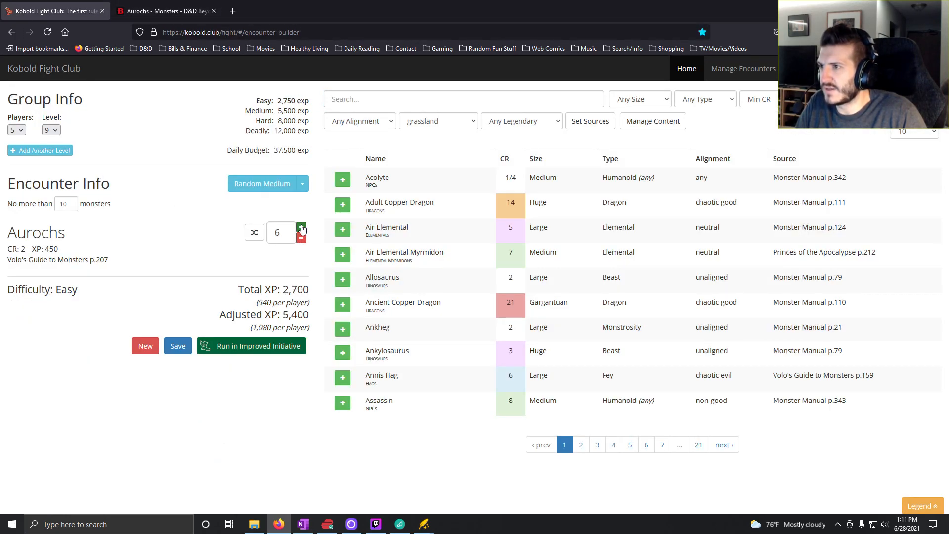
pyautogui.click(301, 228)
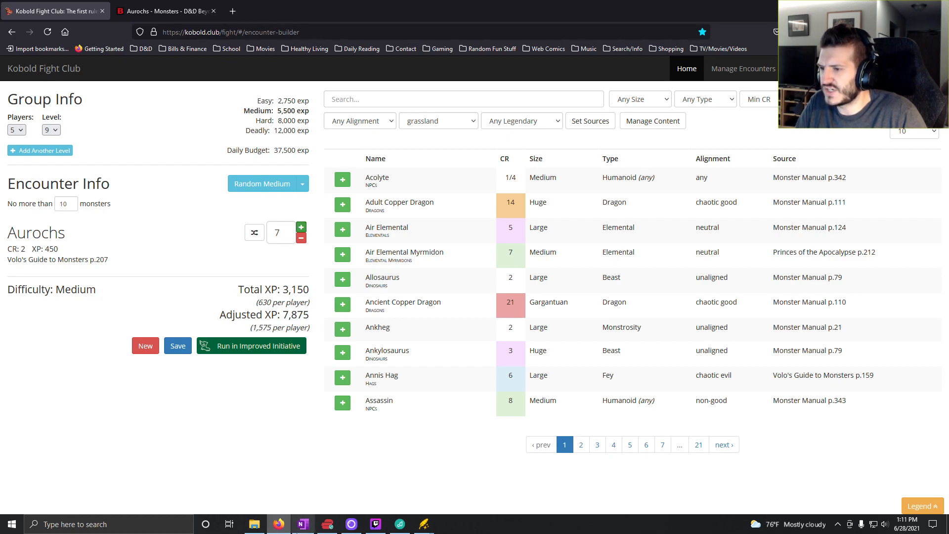
# - Switch to OneNote and enter "7x Giant Aurochs" for roll 7 in the Level 9 column
pyautogui.click(303, 524)
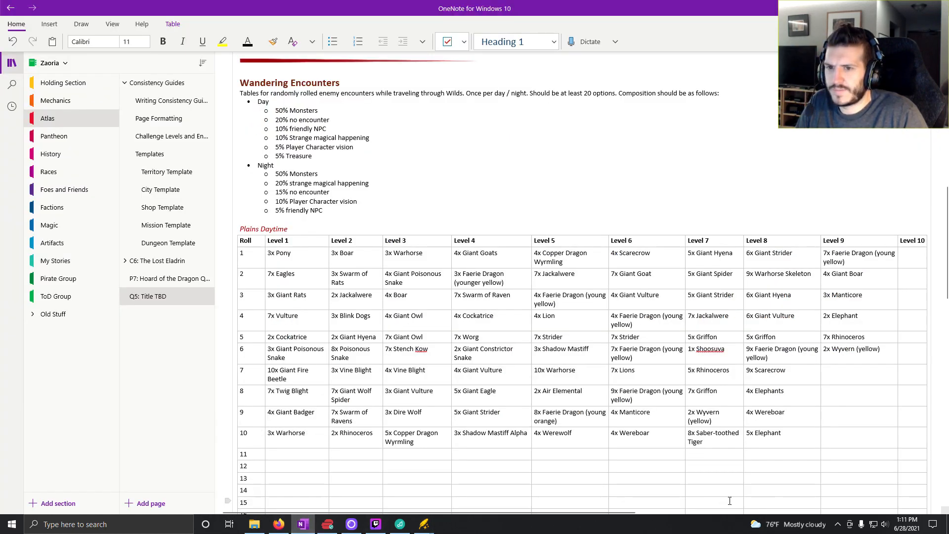
pyautogui.write('7x ')
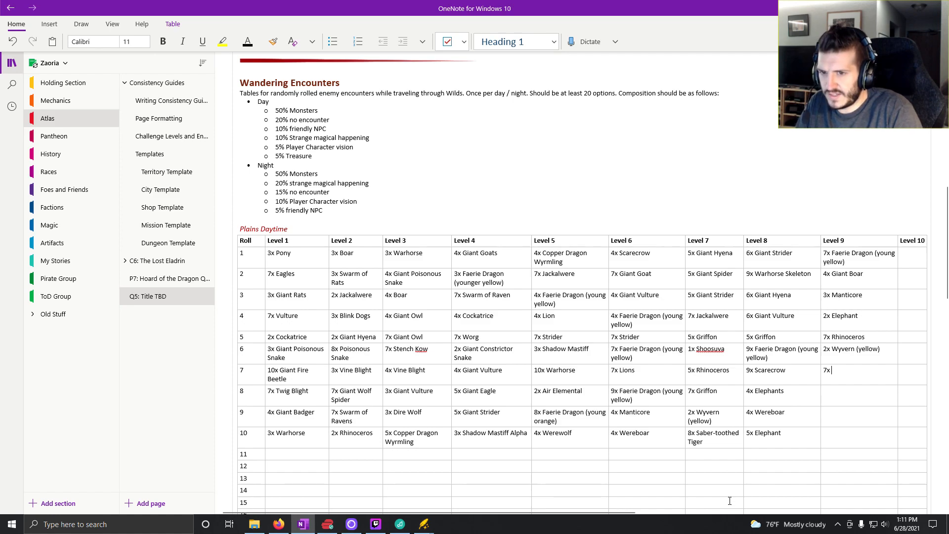
pyautogui.write('Giant Auroc')
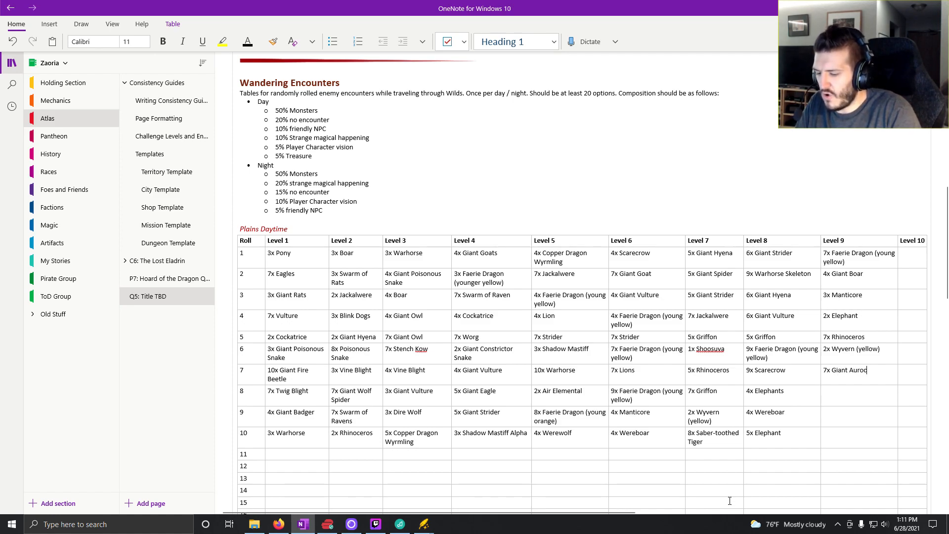
pyautogui.write('hs')
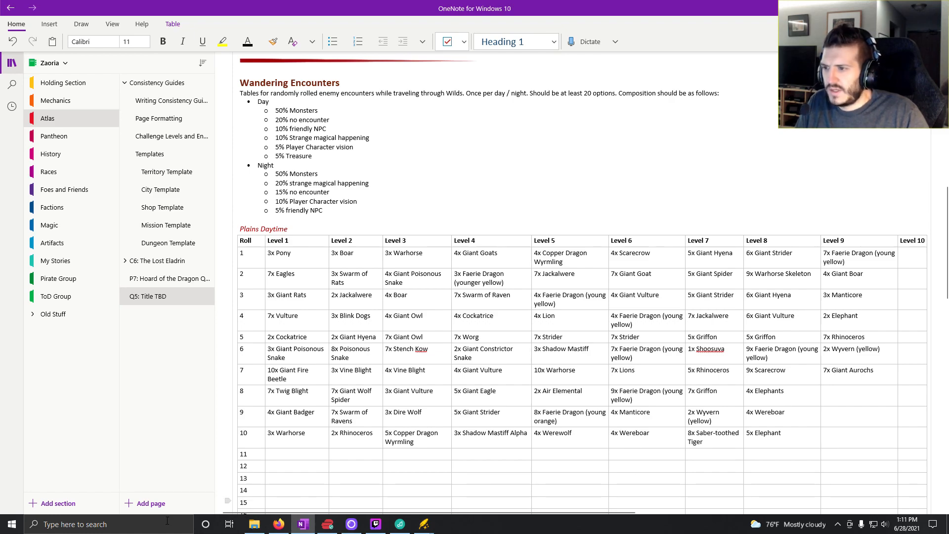
# - Return to Kobold Fight Club and generate a random hard encounter twice in a row
pyautogui.click(283, 531)
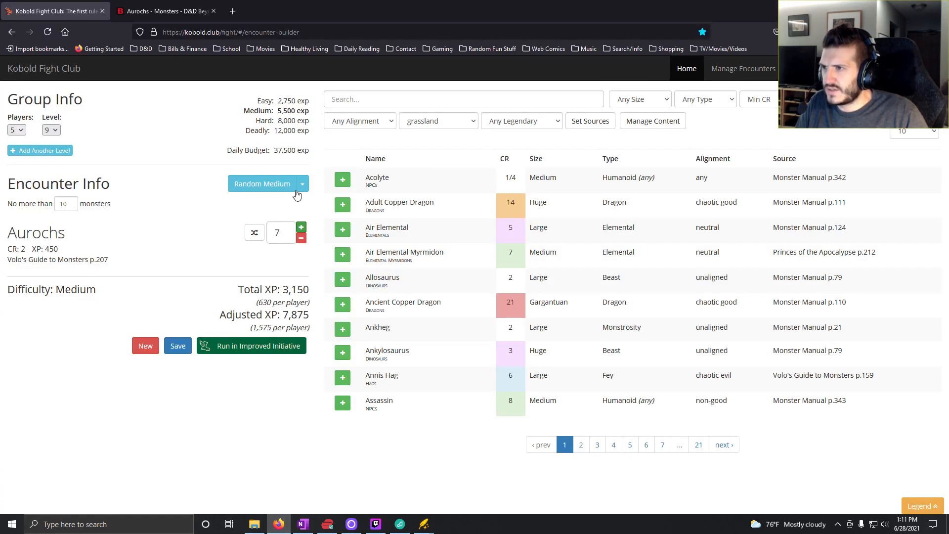
pyautogui.click(302, 183)
pyautogui.click(291, 228)
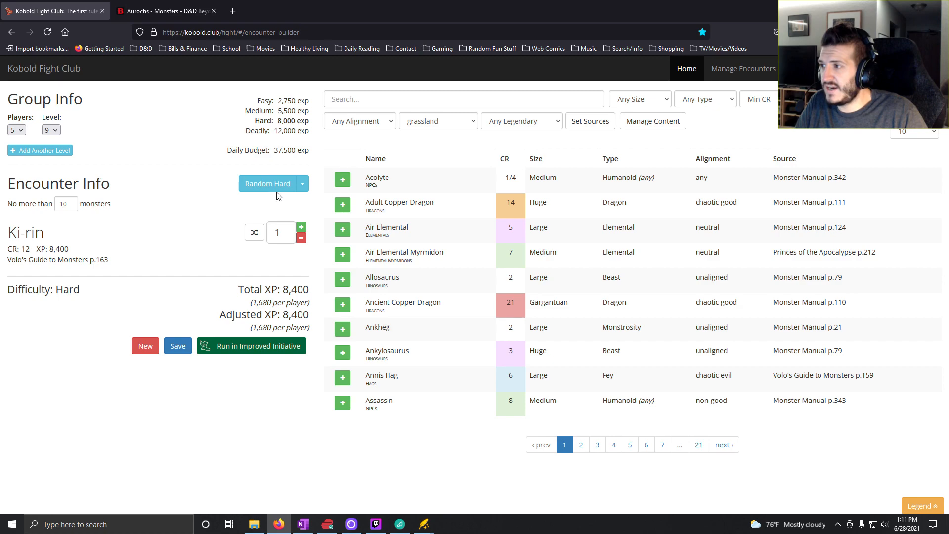
pyautogui.click(271, 185)
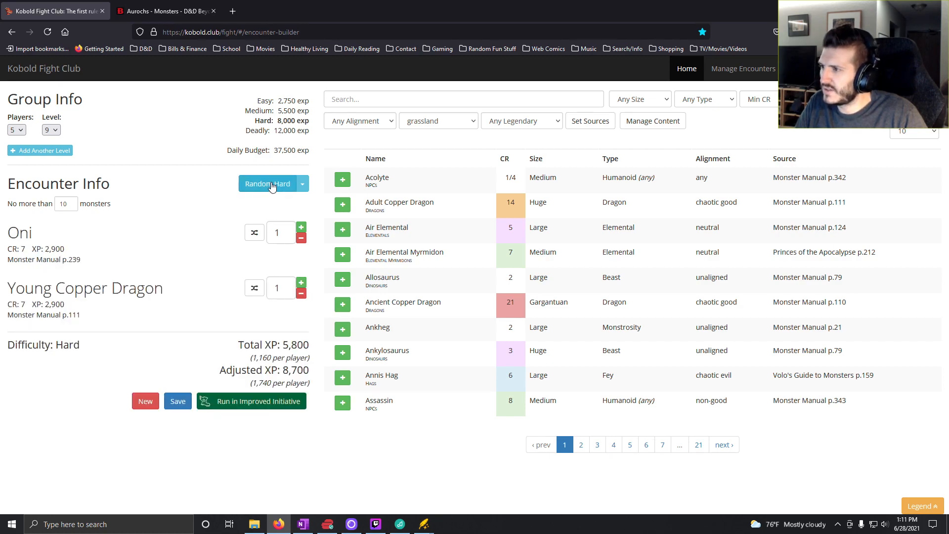
# - Generate another random hard encounter and set the party level to 10
pyautogui.click(272, 185)
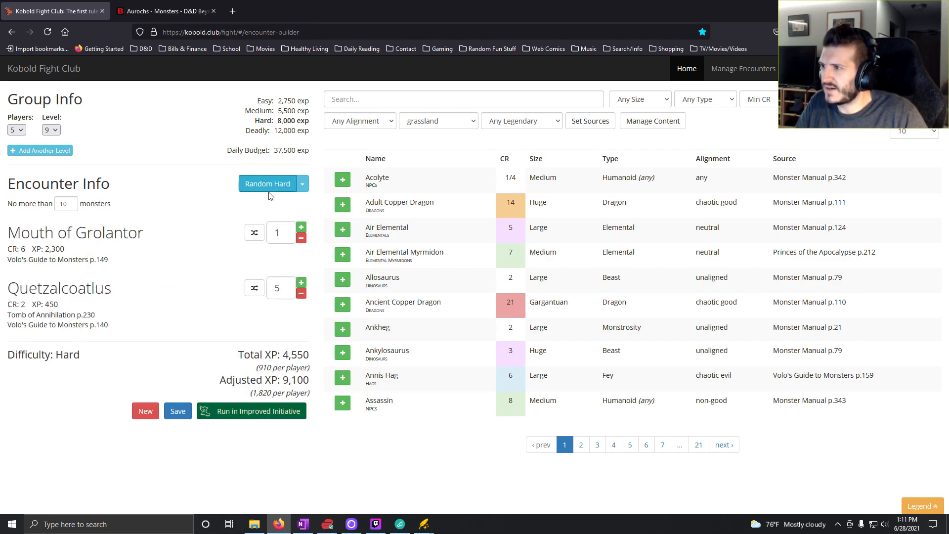
pyautogui.click(51, 130)
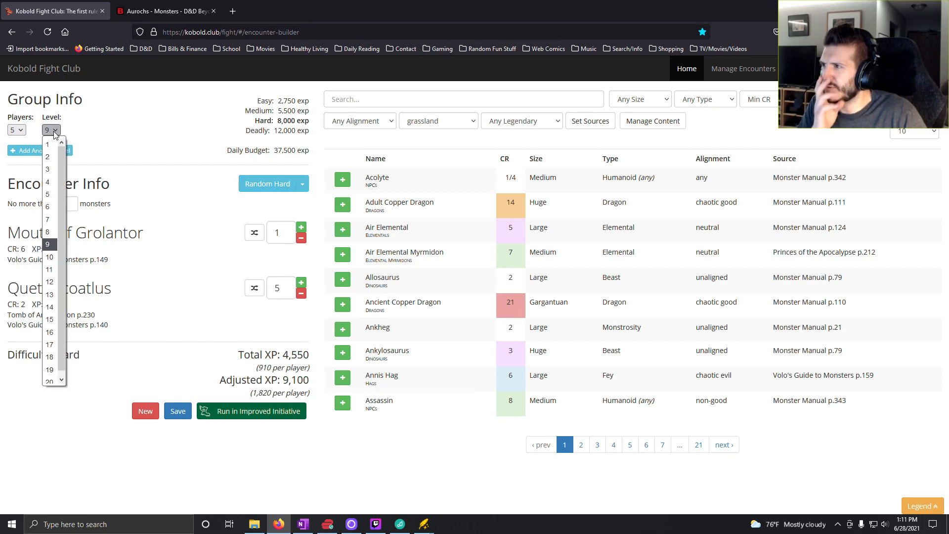
pyautogui.click(48, 257)
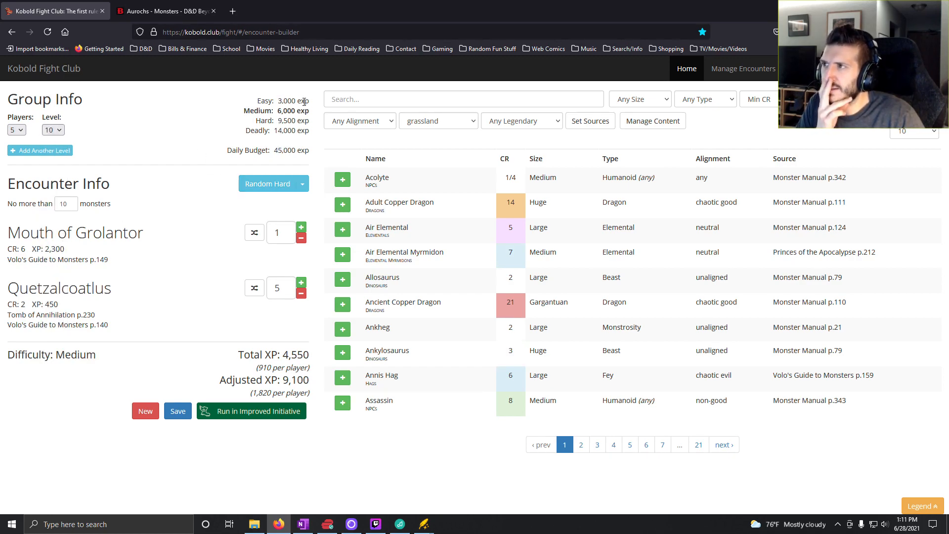
# - Search the grassland monsters for "dragon" and add one Adult Copper Dragon to the encounter
pyautogui.click(456, 97)
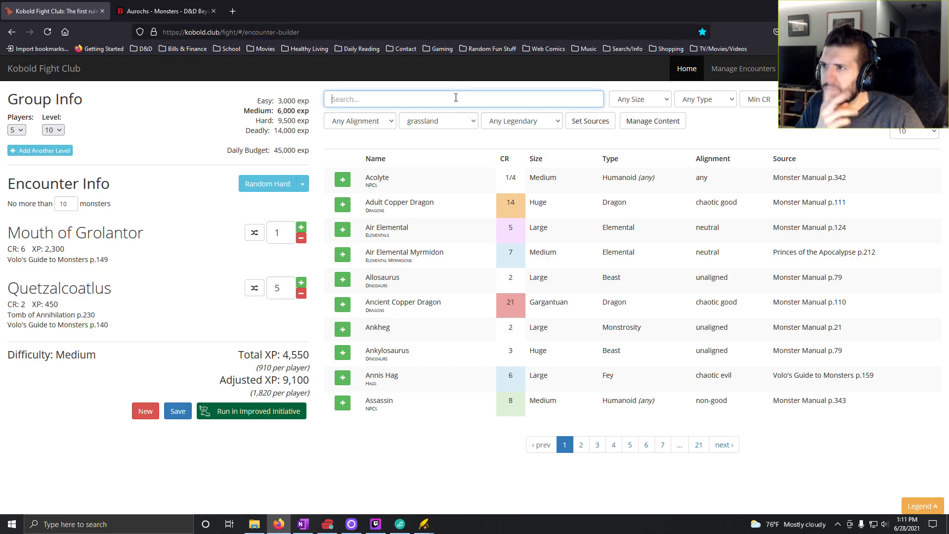
pyautogui.write('dragon')
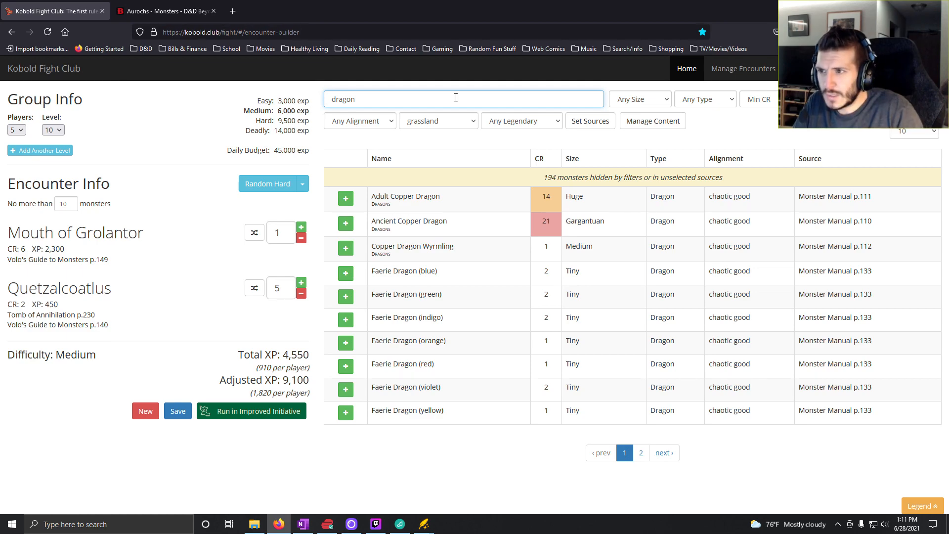
pyautogui.click(347, 199)
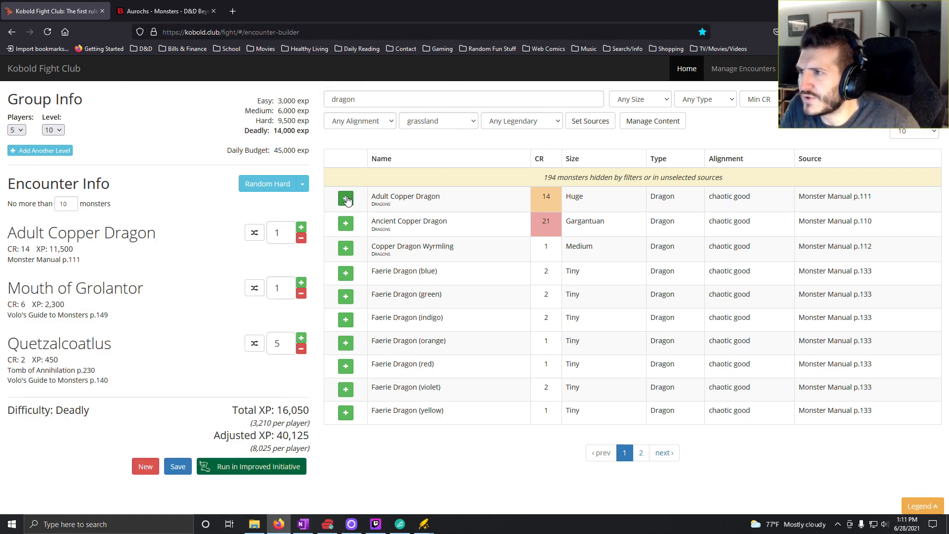
# - Remove the Mouth of Grolantor and all Quetzalcoatlus from the encounter
pyautogui.click(301, 294)
pyautogui.click(301, 293)
pyautogui.click(301, 294)
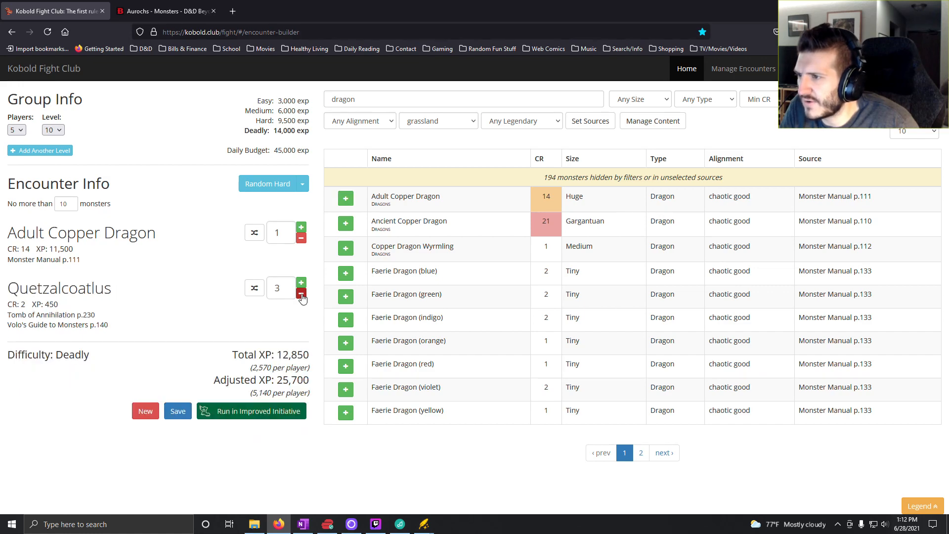
pyautogui.click(301, 294)
pyautogui.click(301, 294)
pyautogui.click(302, 294)
pyautogui.click(301, 294)
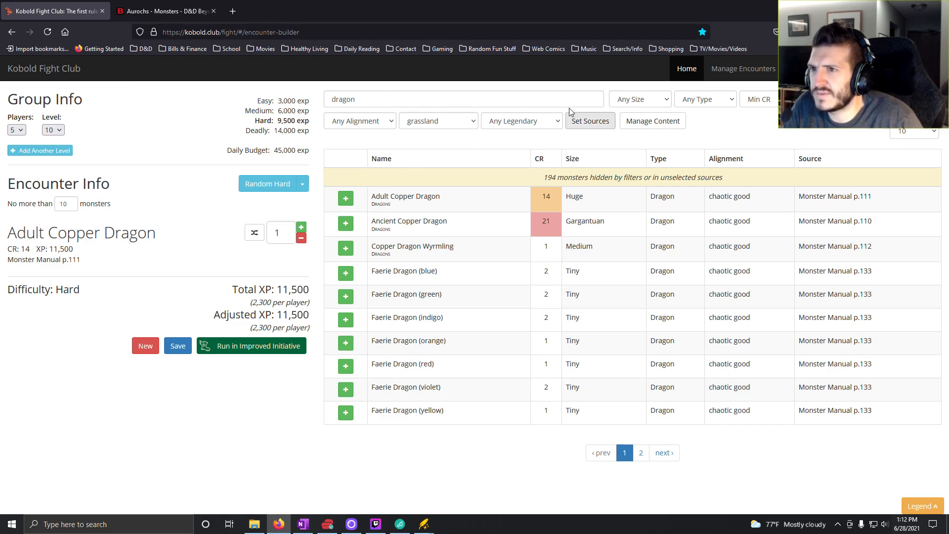
# - Browse the first three pages of dragons from any environment, then restore the grassland environment filter
pyautogui.click(439, 122)
pyautogui.click(447, 138)
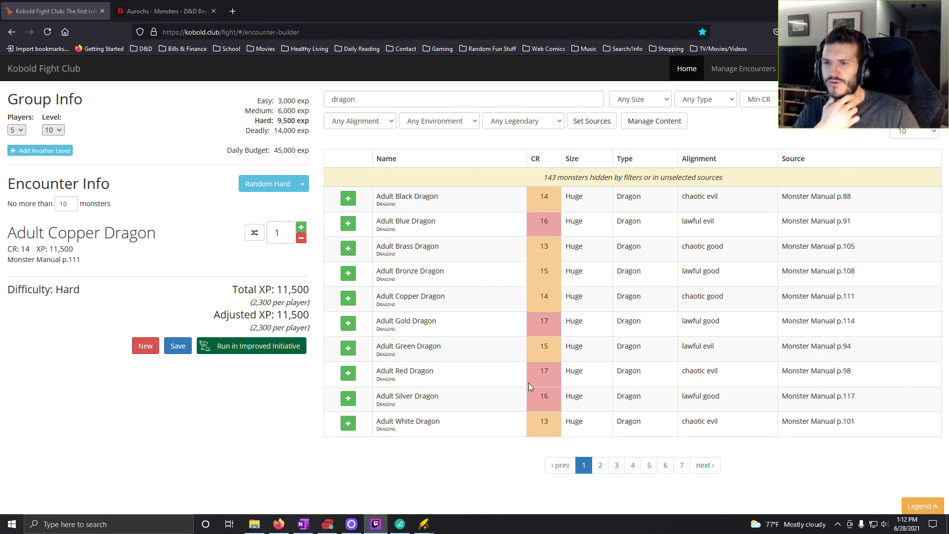
pyautogui.click(600, 467)
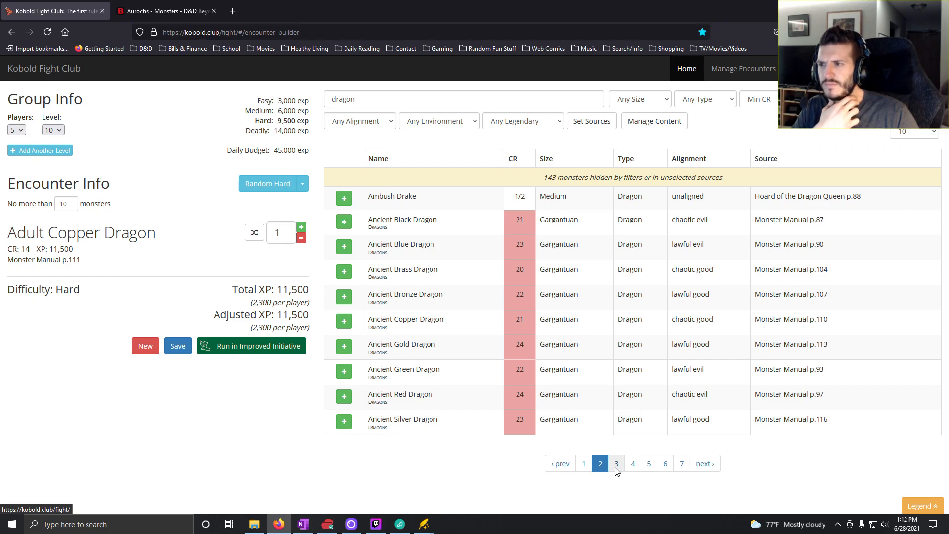
pyautogui.click(616, 467)
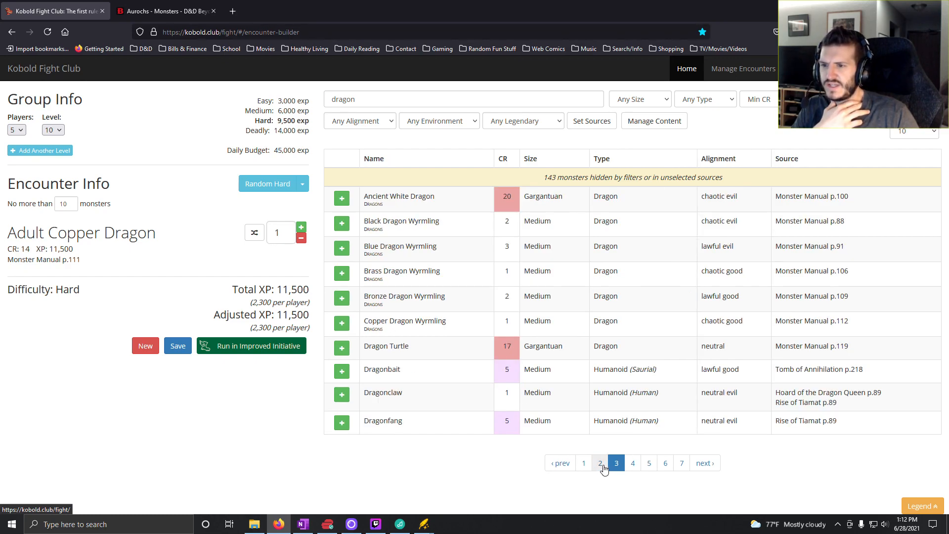
pyautogui.click(602, 467)
pyautogui.click(585, 466)
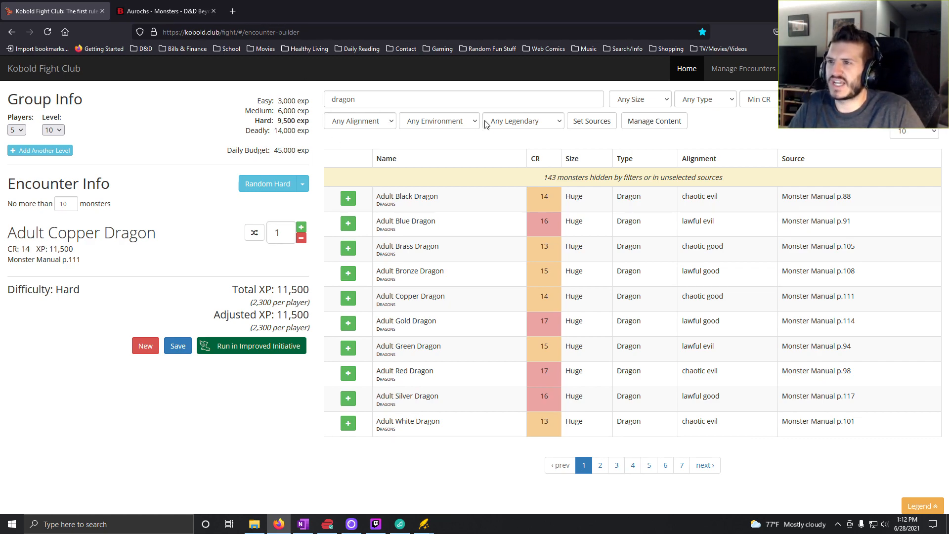
pyautogui.click(465, 123)
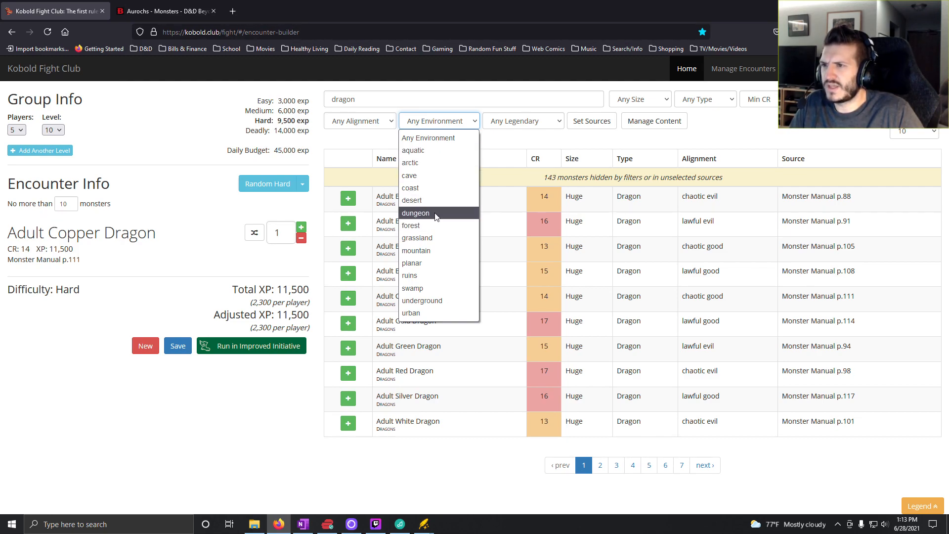
pyautogui.click(436, 238)
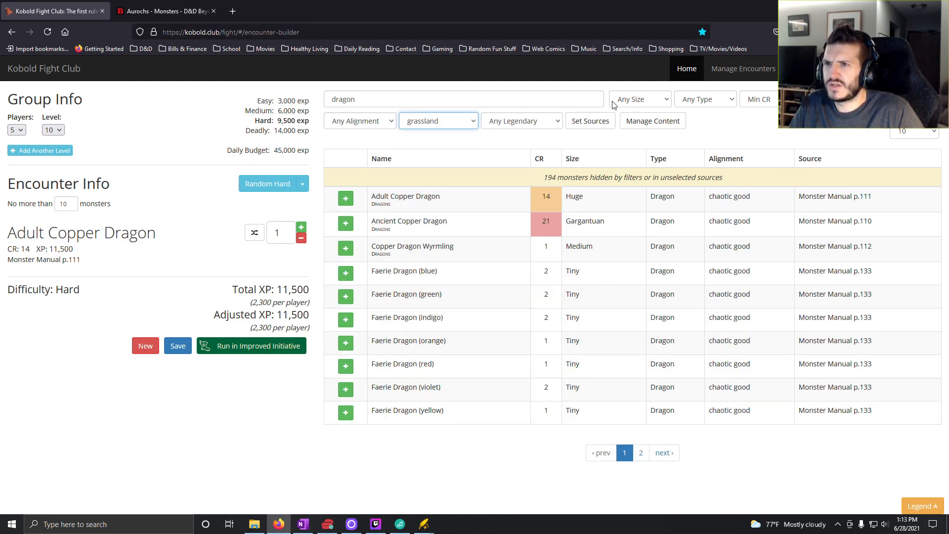
# - Replace the monster search with "youn" and add a Young Copper Dragon to the encounter
pyautogui.doubleClick(348, 100)
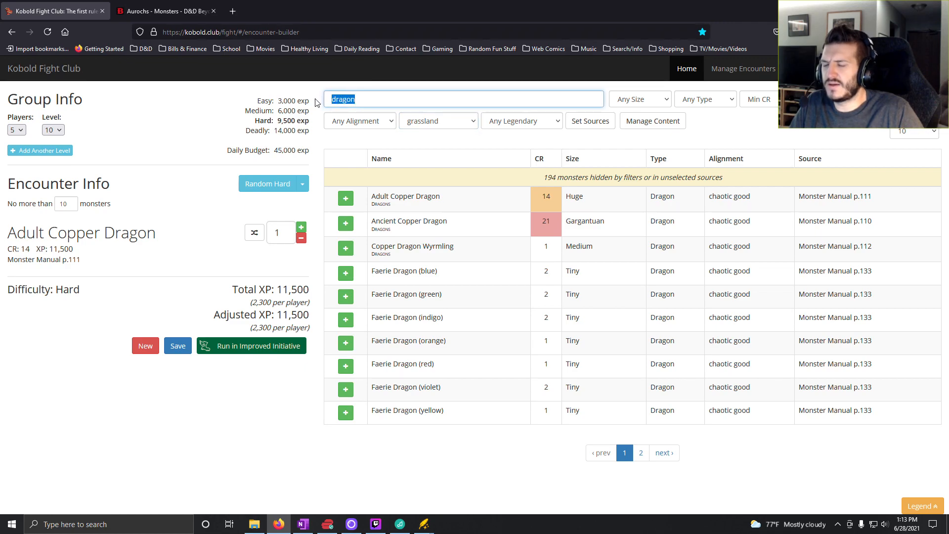
pyautogui.press('BackSpace')
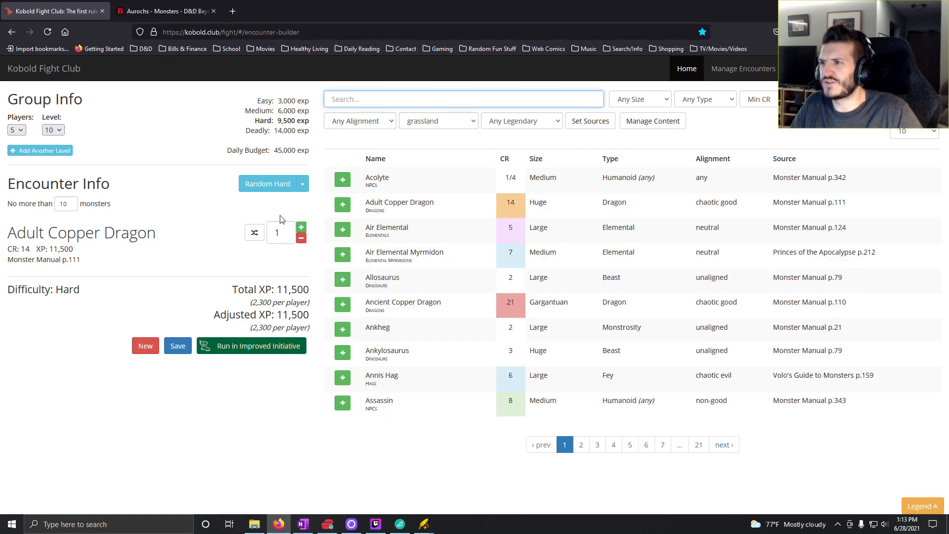
pyautogui.write('you')
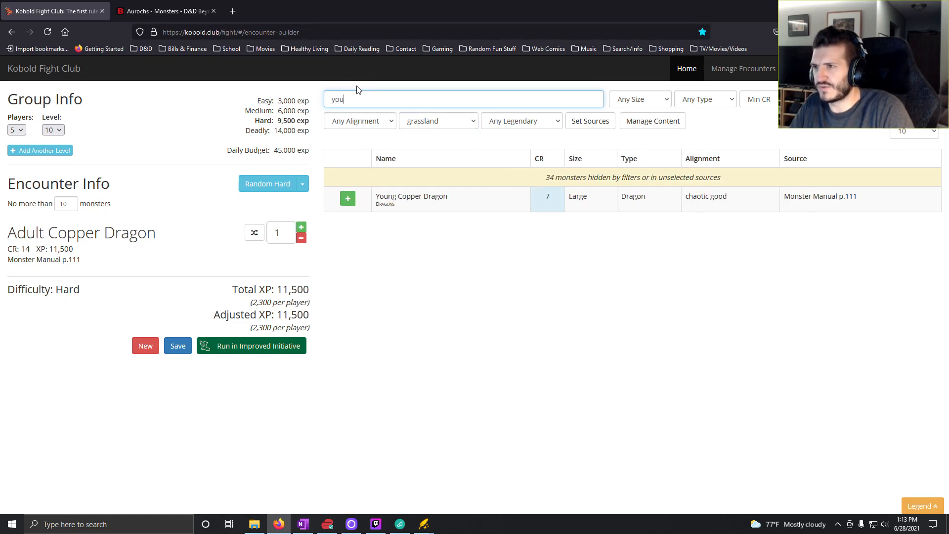
pyautogui.write('n')
pyautogui.click(348, 198)
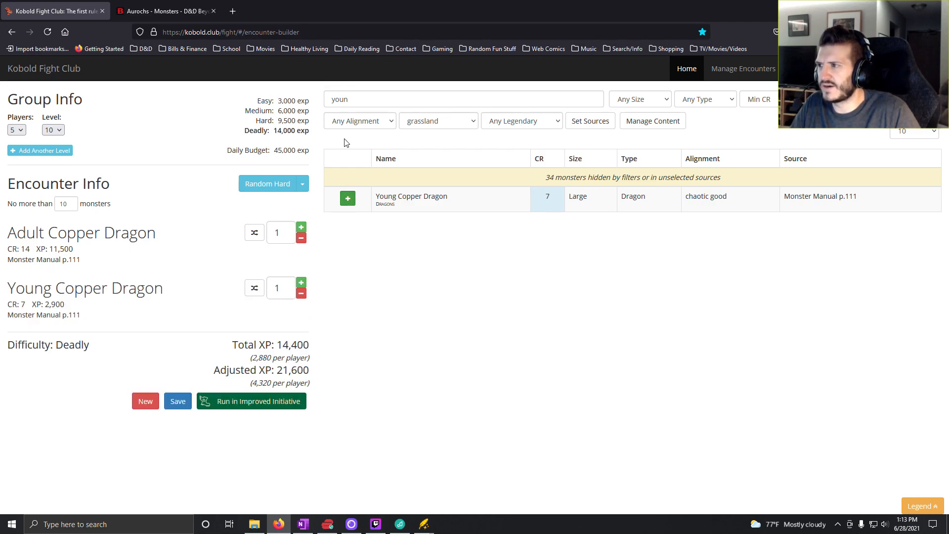
# - Clear the monster search and remove the Adult Copper Dragon from the encounter
pyautogui.doubleClick(350, 101)
pyautogui.press('BackSpace')
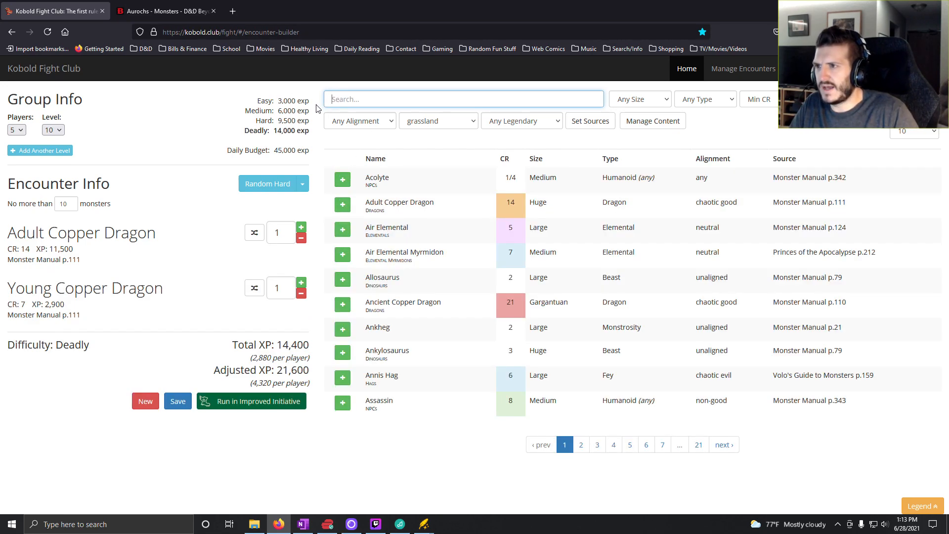
pyautogui.click(302, 237)
# - Check the encounter table in OneNote, then return to Kobold Fight Club and set the Young Copper Dragon count to 2
pyautogui.click(304, 526)
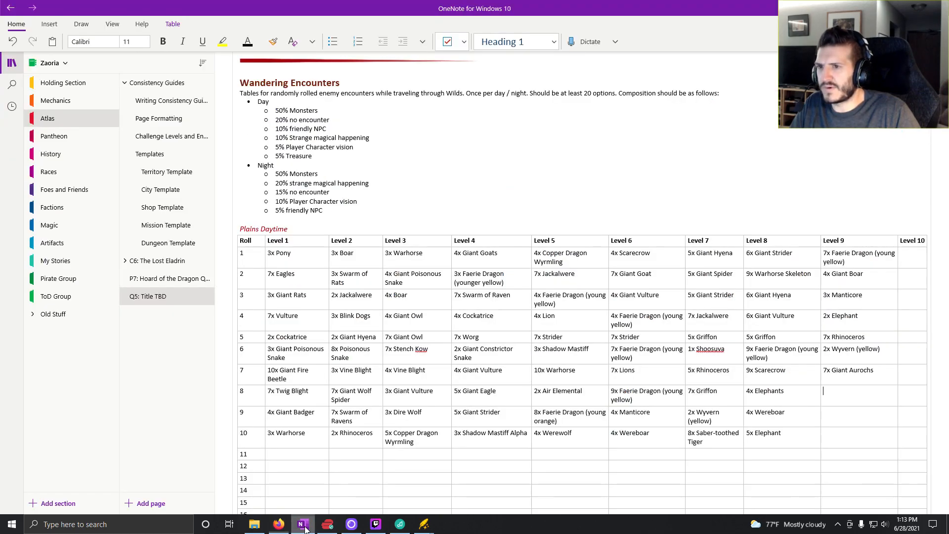
pyautogui.click(278, 524)
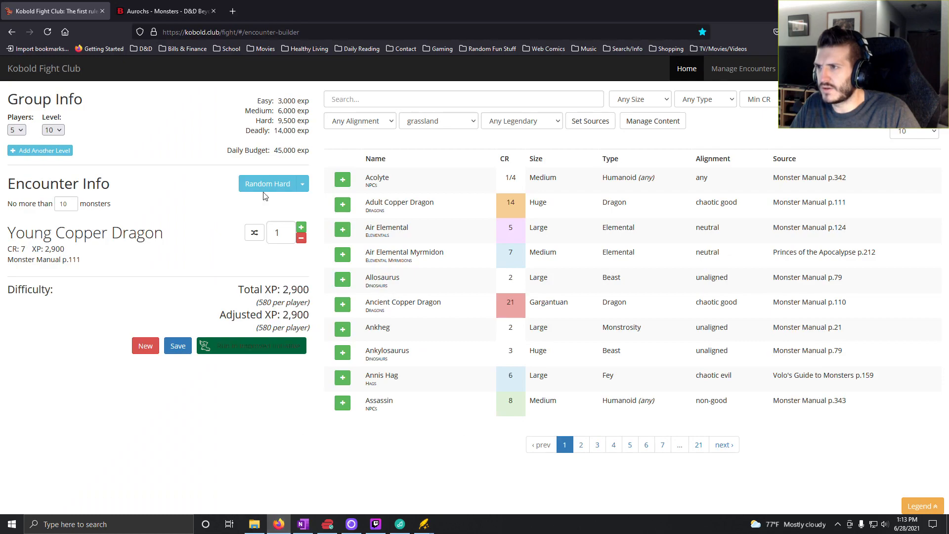
pyautogui.click(301, 228)
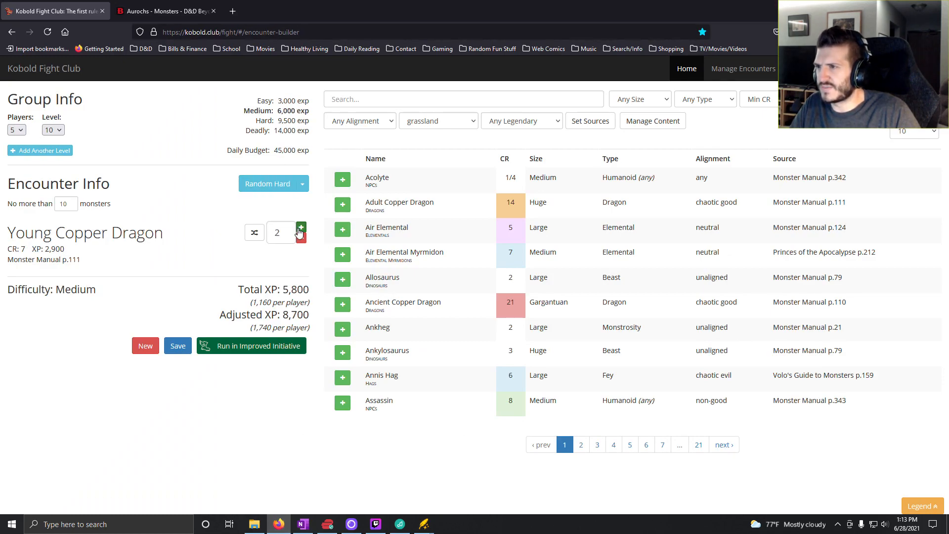
pyautogui.click(300, 228)
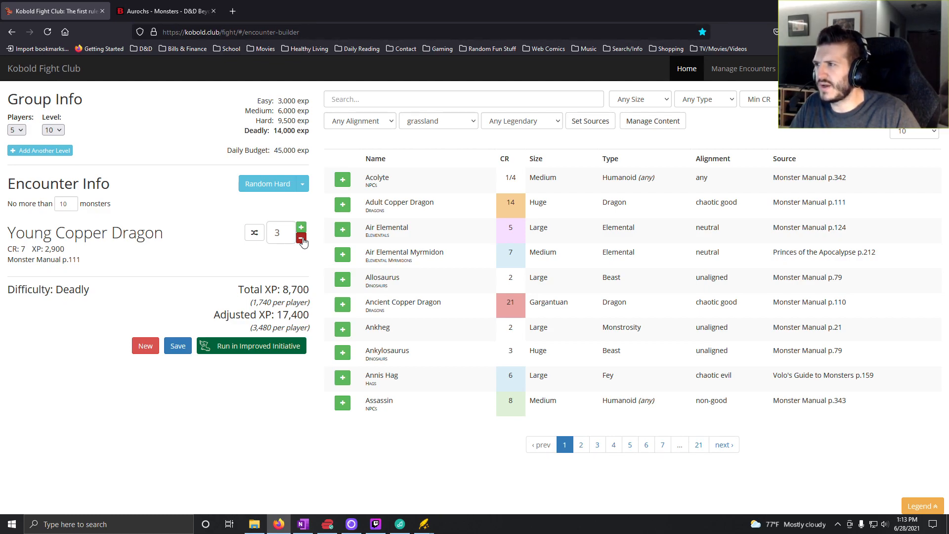
pyautogui.click(300, 238)
# - Check the OneNote table again, then set the party level to 9 in Kobold Fight Club
pyautogui.click(304, 526)
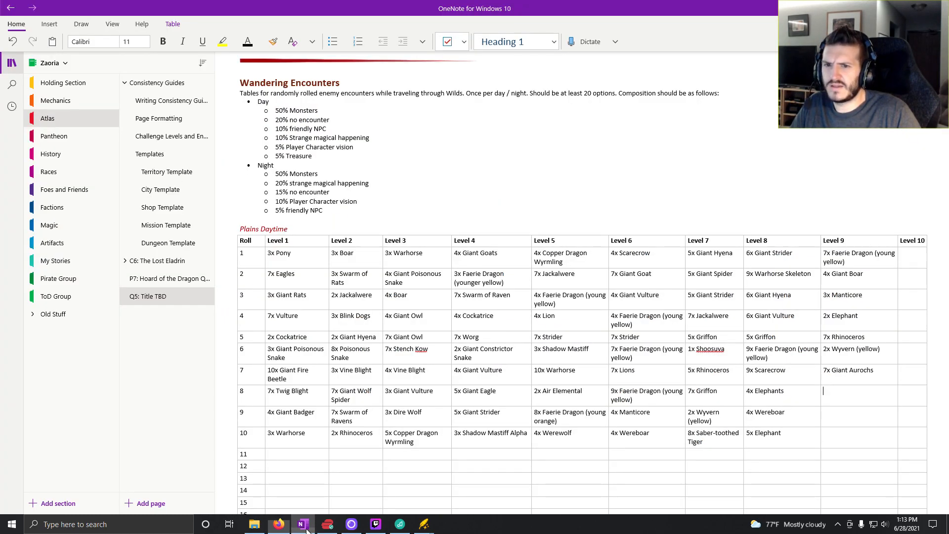
pyautogui.click(305, 527)
pyautogui.click(53, 130)
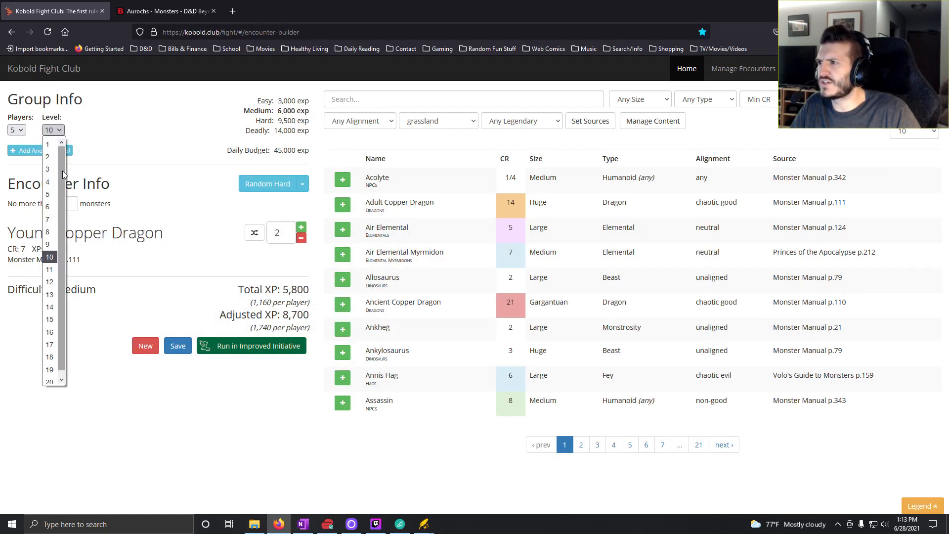
pyautogui.click(49, 244)
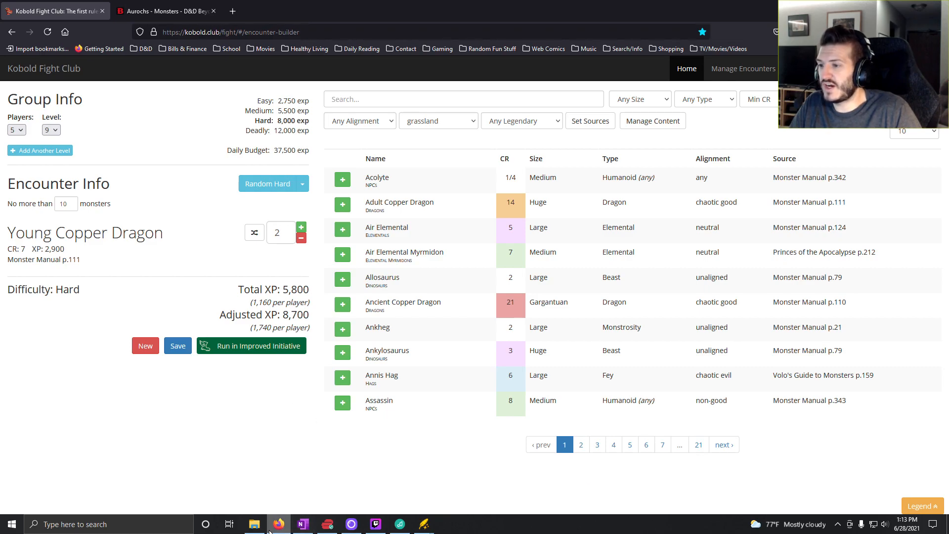
# - Switch to OneNote and enter "2x Young Copper Dragon" for roll 8 in the Level 9 column
pyautogui.click(303, 524)
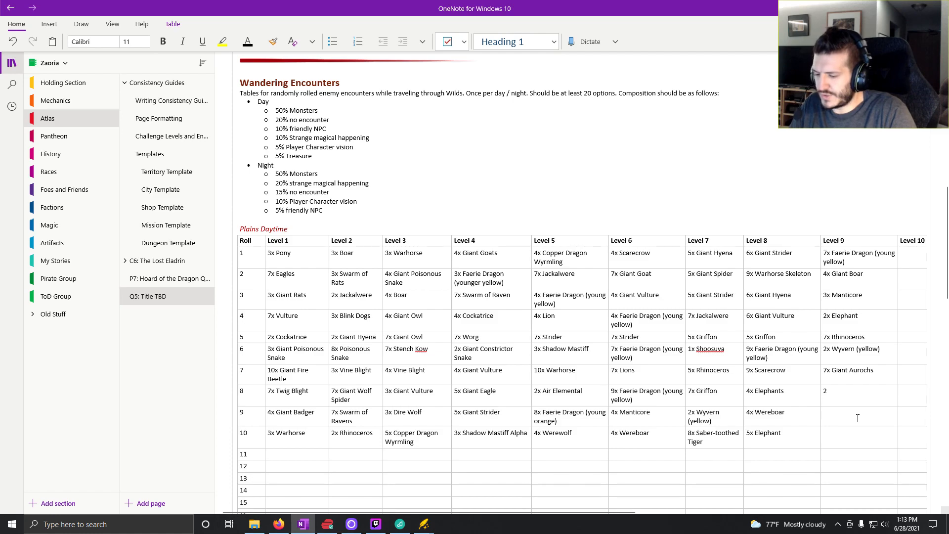
pyautogui.write('2x (young Copppe')
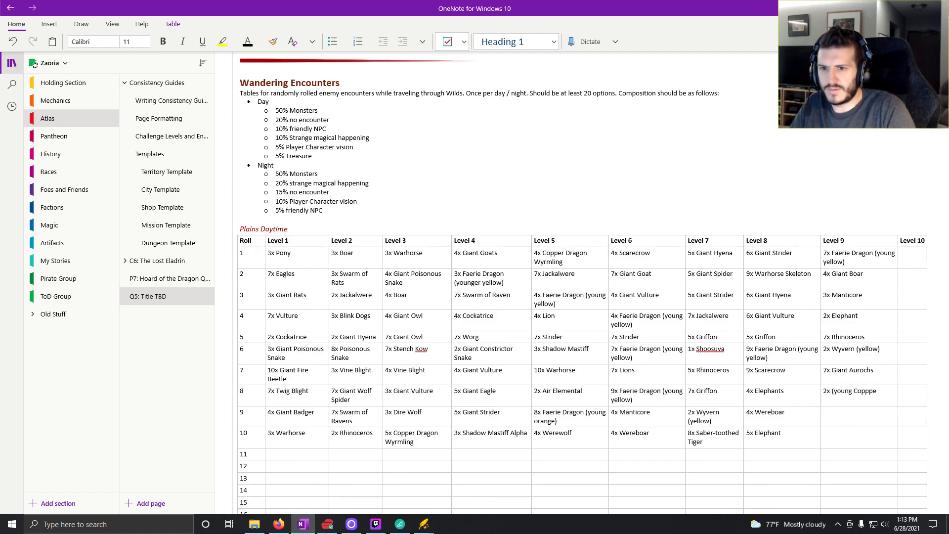
pyautogui.press('BackSpace')
pyautogui.press('BackSpace')
pyautogui.press('BackSpace')
pyautogui.press('BackSpace')
pyautogui.press('BackSpace')
pyautogui.press('BackSpace')
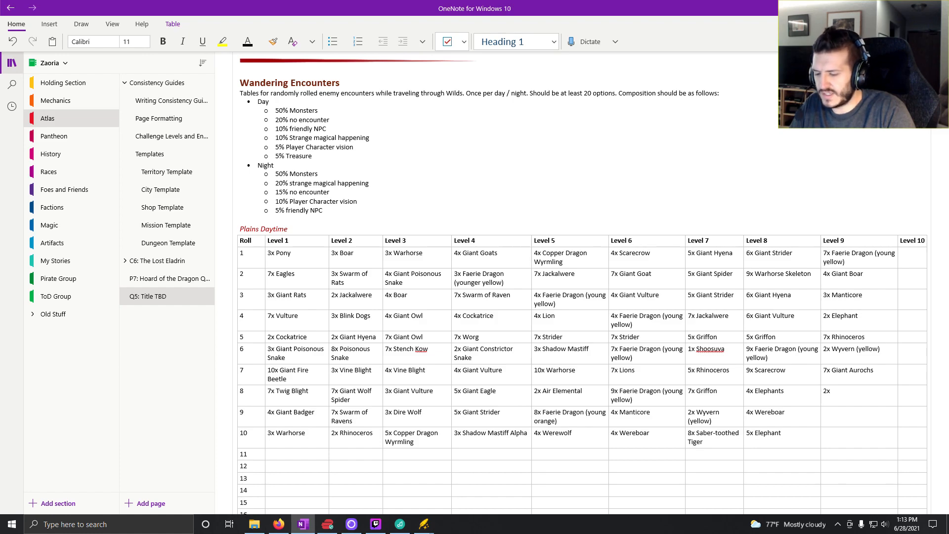
pyautogui.write('Young C')
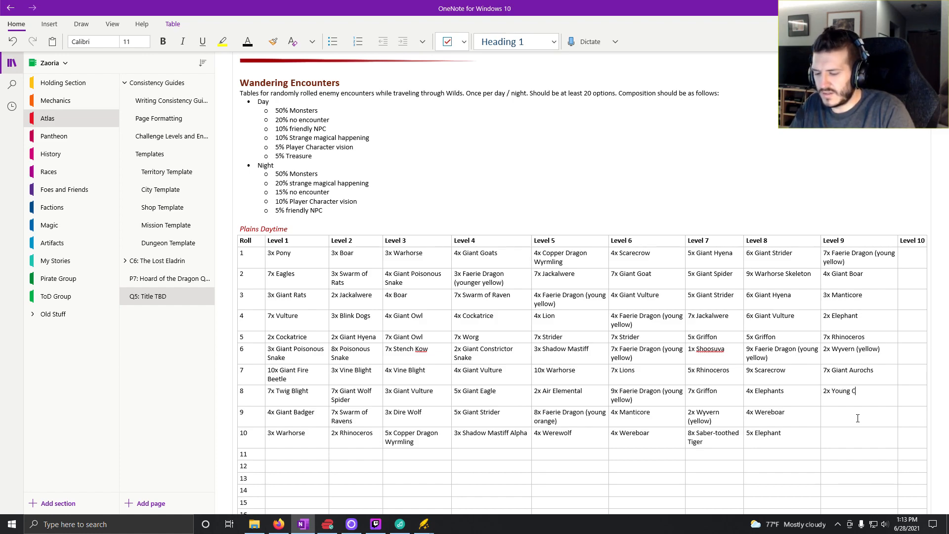
pyautogui.write('opper Drago')
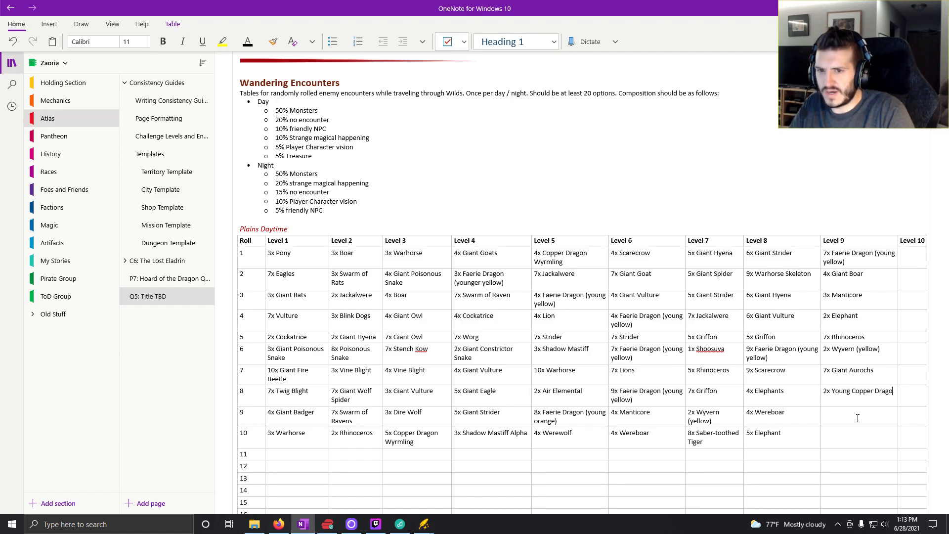
pyautogui.write('n')
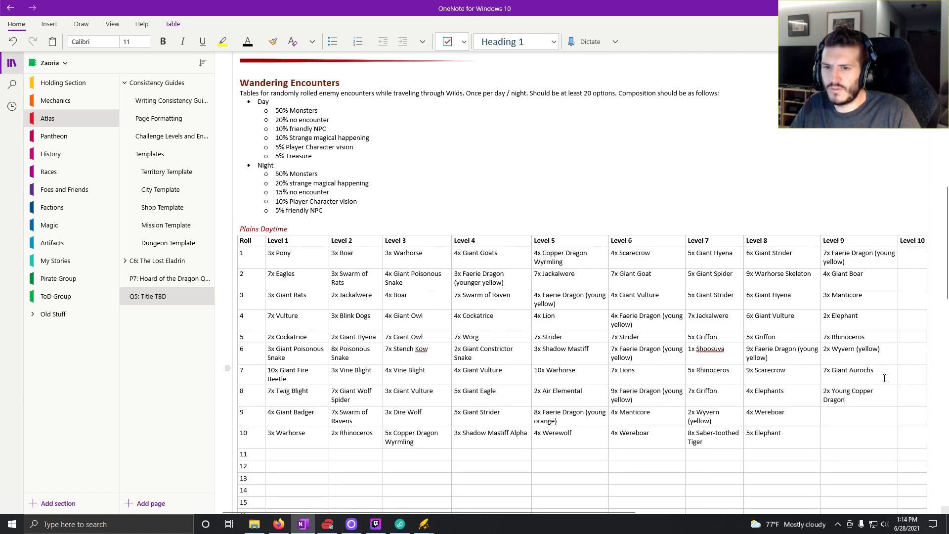
# - Copy "7x Faerie Dragon (young yellow)" from roll 1 of the Level 9 column into roll 1 of the Level 10 column
pyautogui.moveTo(861, 368); pyautogui.dragTo(829, 292)
pyautogui.moveTo(862, 254); pyautogui.dragTo(823, 253)
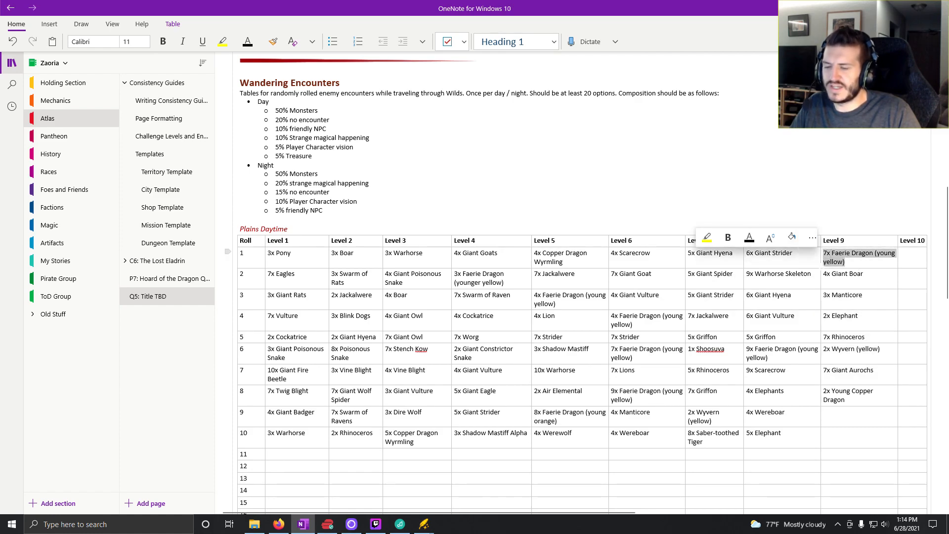
pyautogui.hotkey('ctrl', 'c')
pyautogui.click(920, 256)
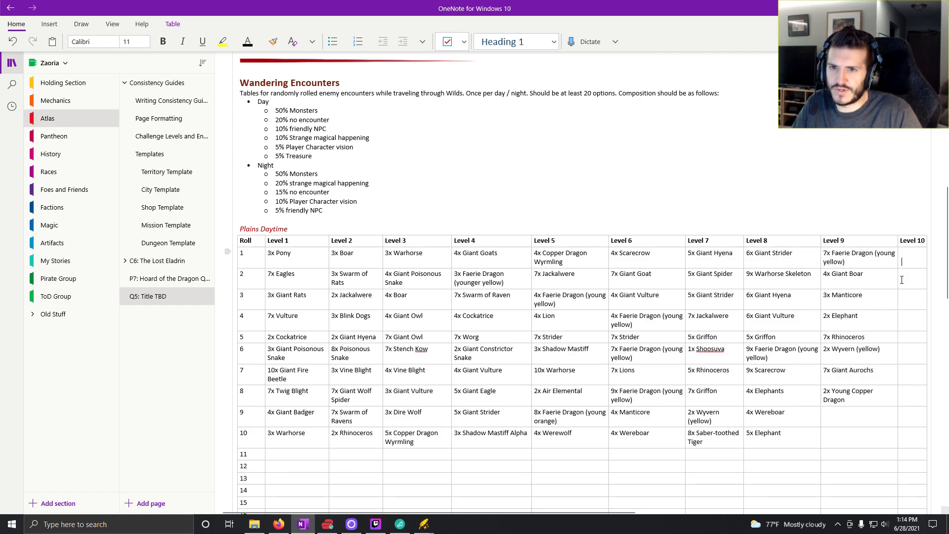
pyautogui.hotkey('ctrl', 'v')
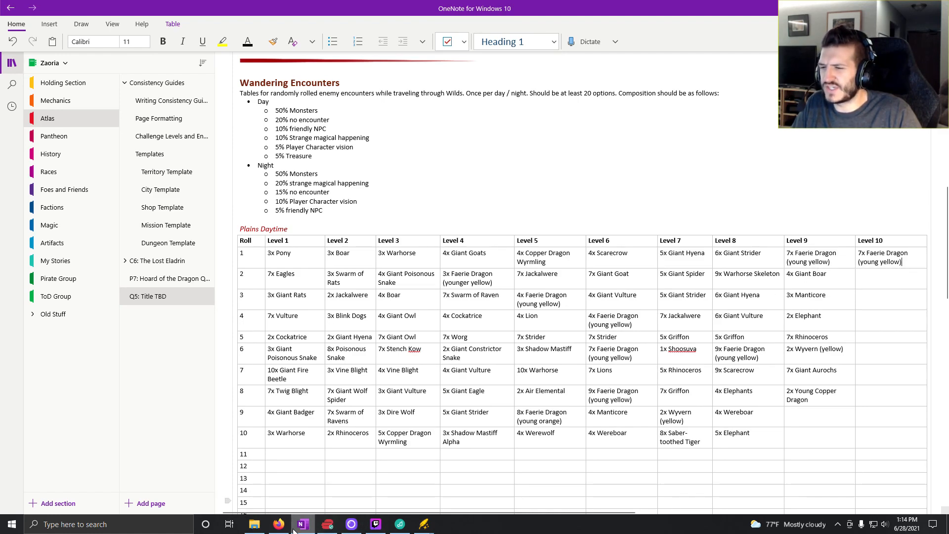
# - Compare the OneNote encounter table with Kobold Fight Club, then search its monster list for "giant"
pyautogui.click(278, 525)
pyautogui.click(404, 98)
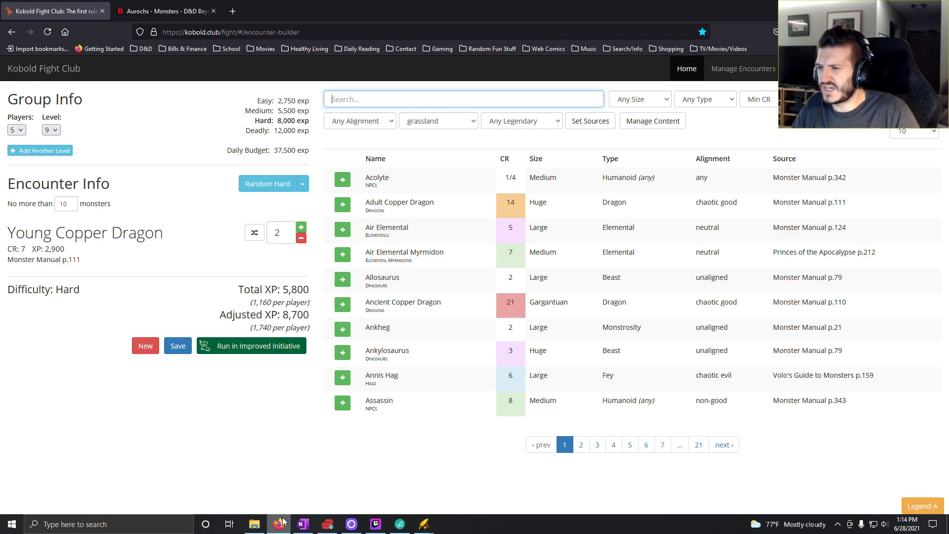
pyautogui.click(302, 524)
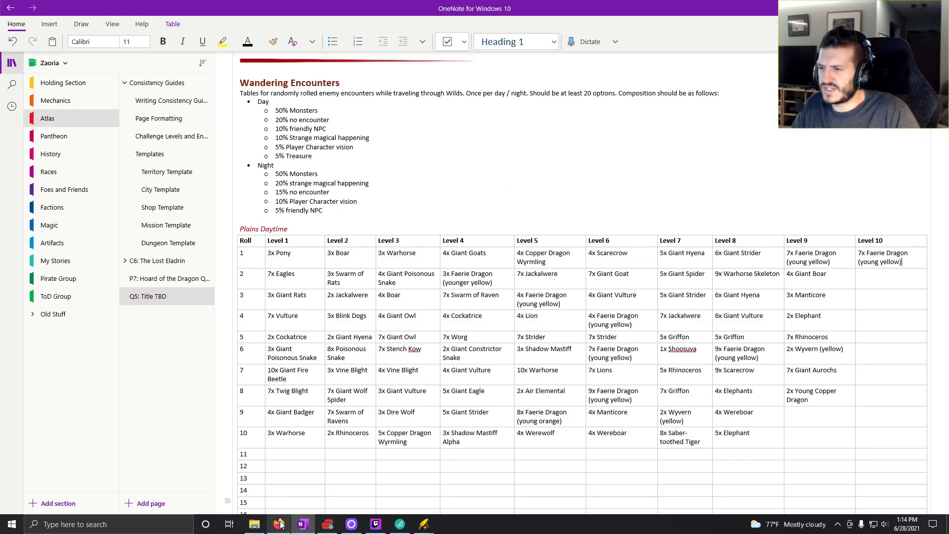
pyautogui.click(279, 524)
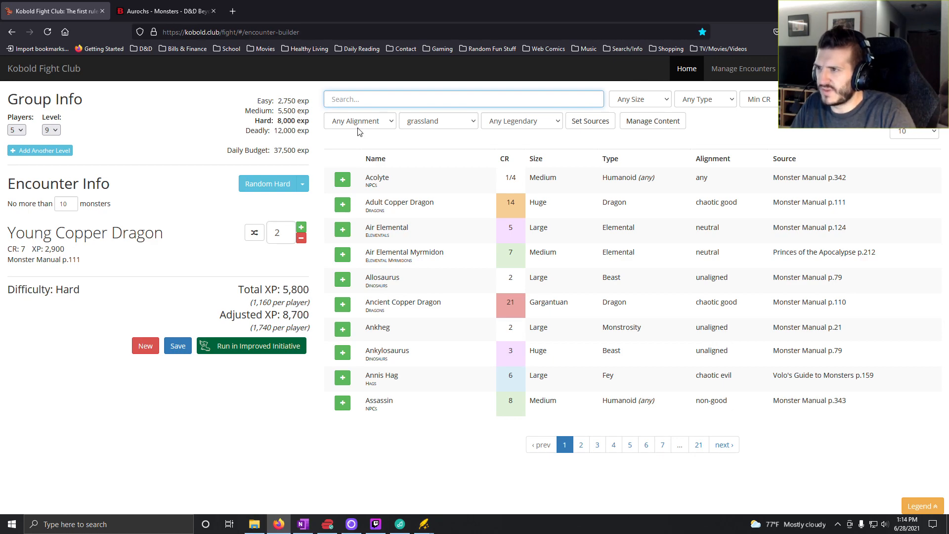
pyautogui.write('giantr')
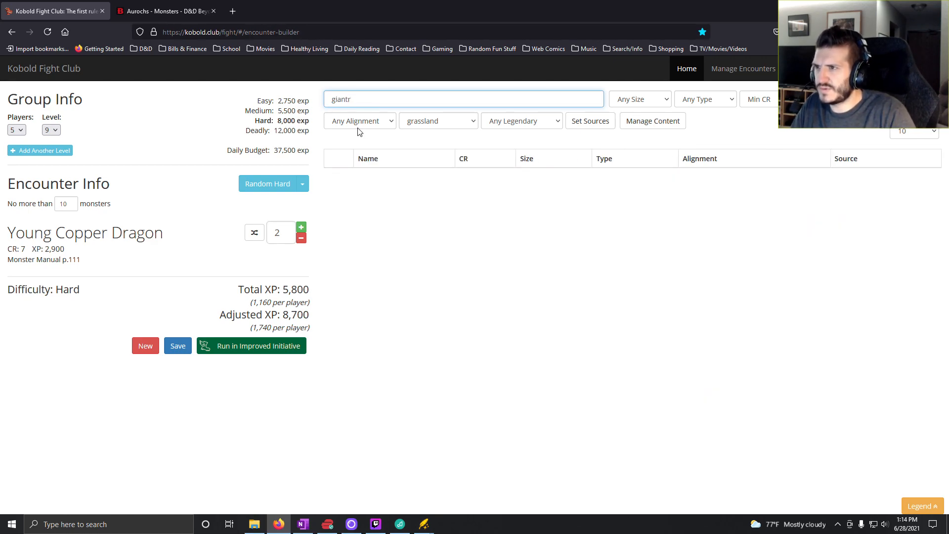
pyautogui.press('BackSpace')
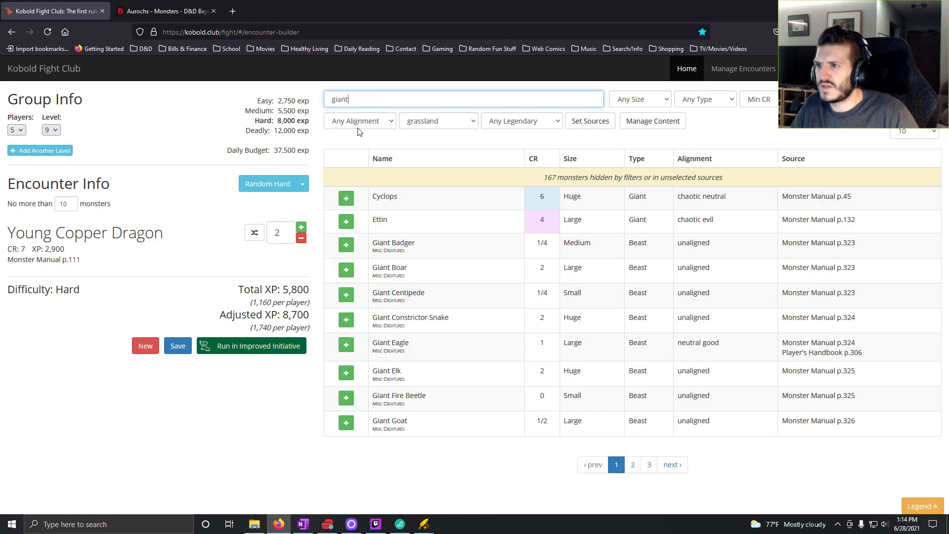
# - Replace the Young Copper Dragons in the encounter with Giant Boars and set their count to 4
pyautogui.click(346, 269)
pyautogui.click(301, 293)
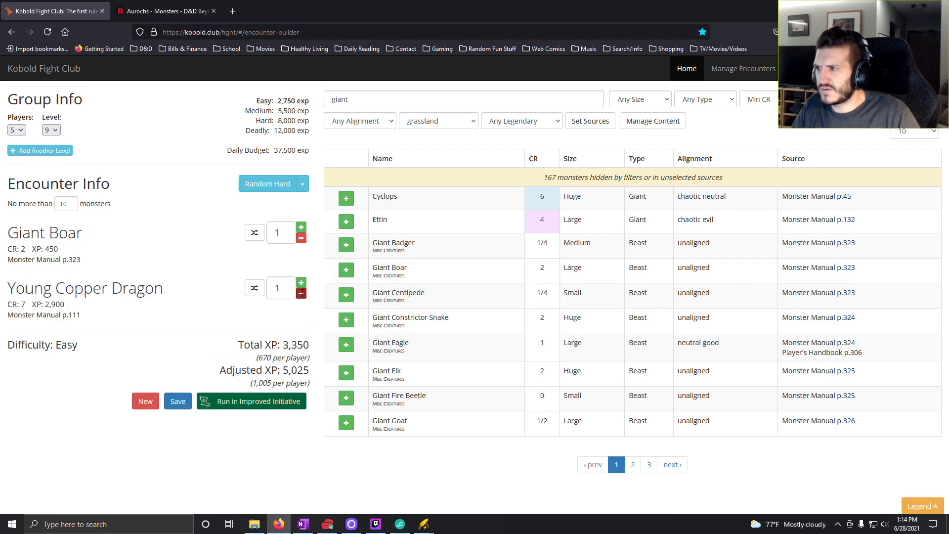
pyautogui.click(300, 293)
pyautogui.click(300, 227)
pyautogui.click(300, 228)
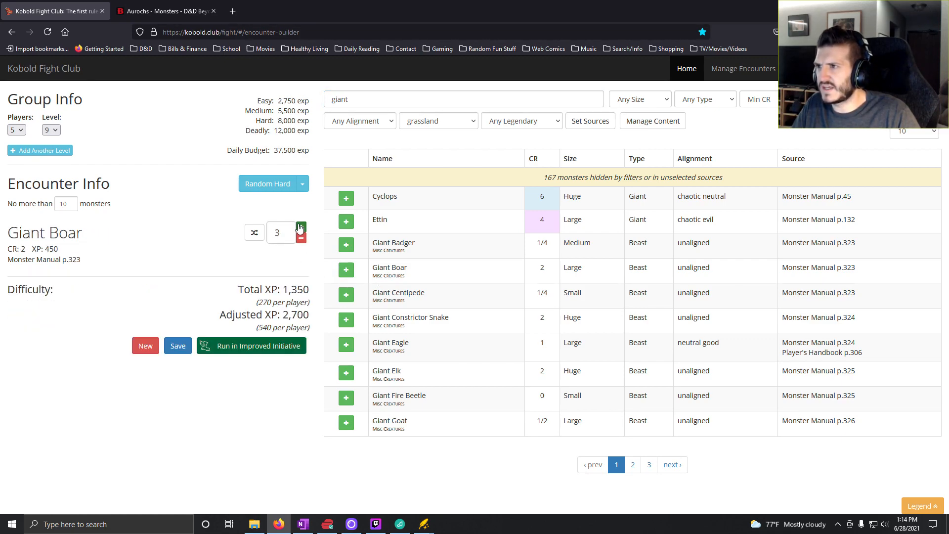
pyautogui.click(300, 228)
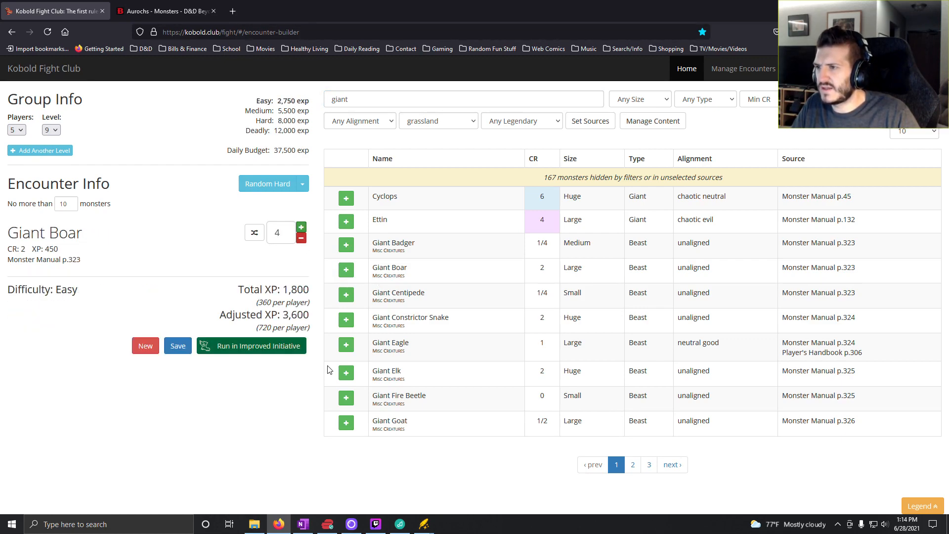
# - Check the OneNote table, then set the party level to 10 in Kobold Fight Club
pyautogui.click(301, 525)
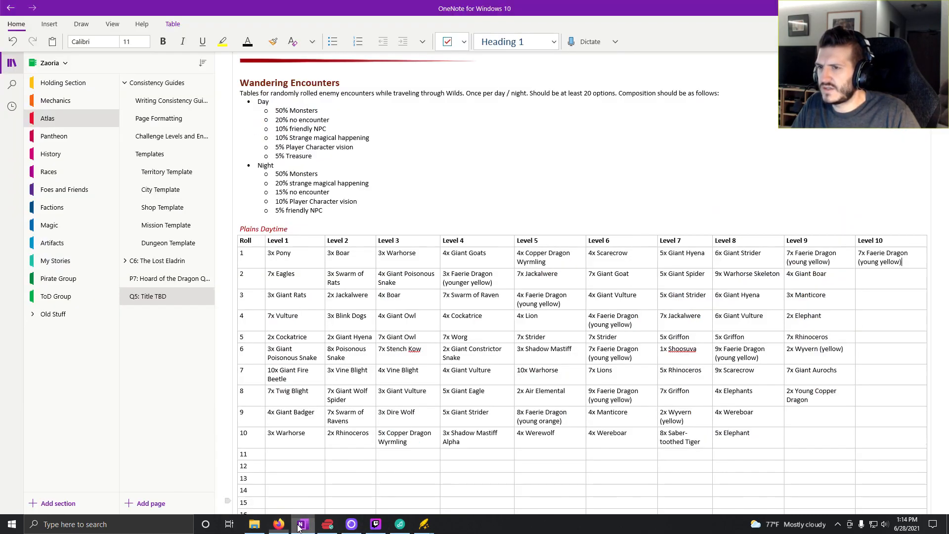
pyautogui.click(303, 525)
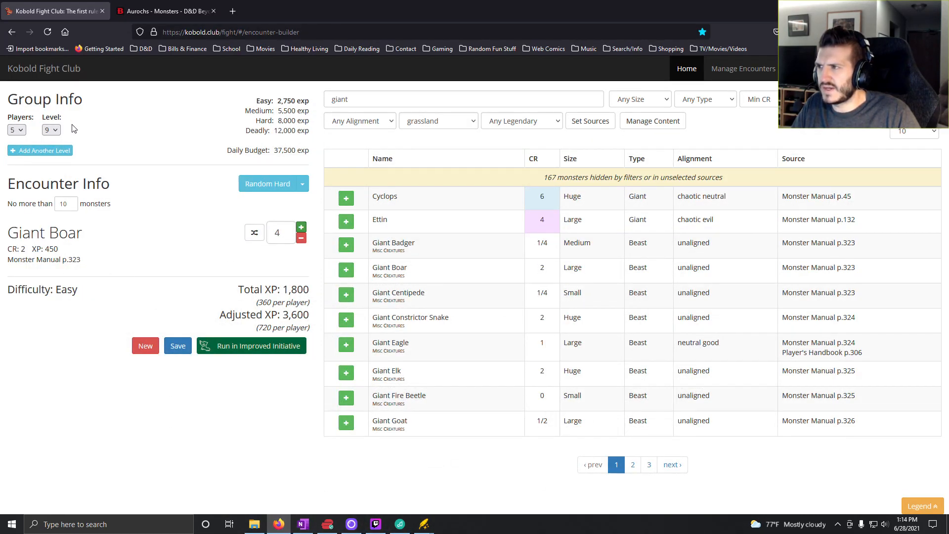
pyautogui.click(51, 129)
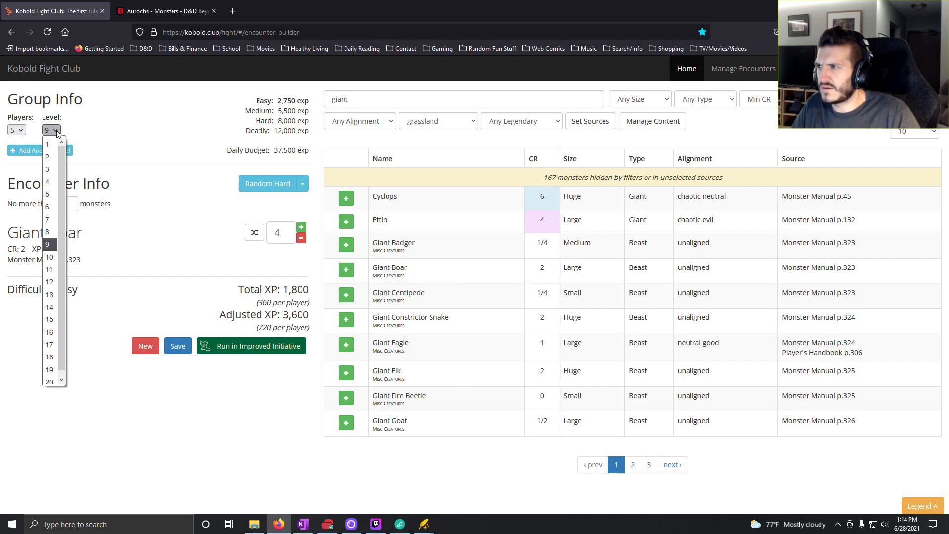
pyautogui.click(50, 257)
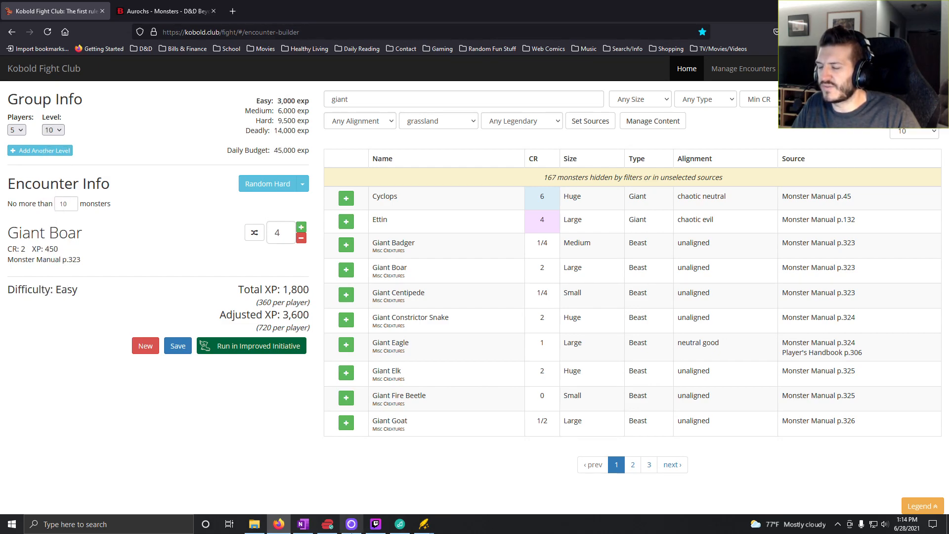
pyautogui.click(58, 130)
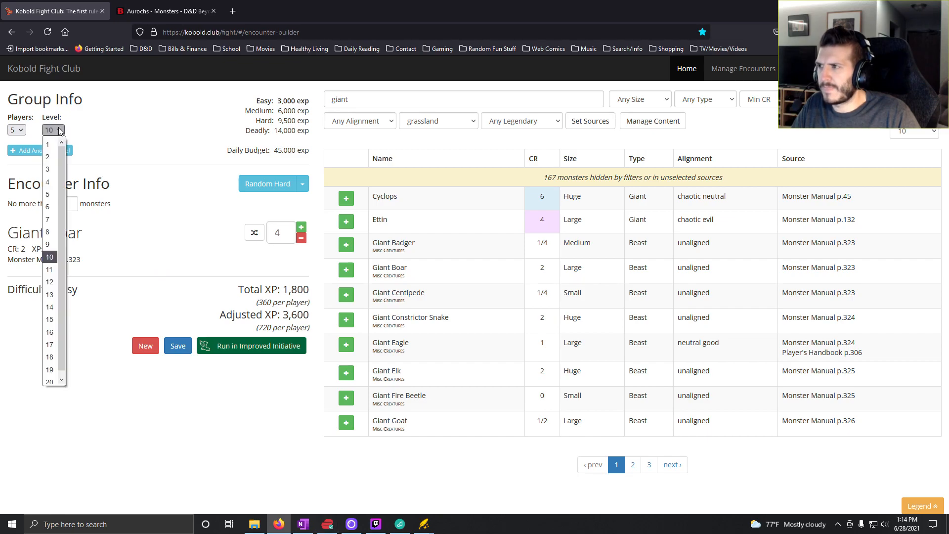
# - Switch to OneNote and delete the Faerie Dragon entry from roll 1 of the Level 10 column
pyautogui.click(304, 524)
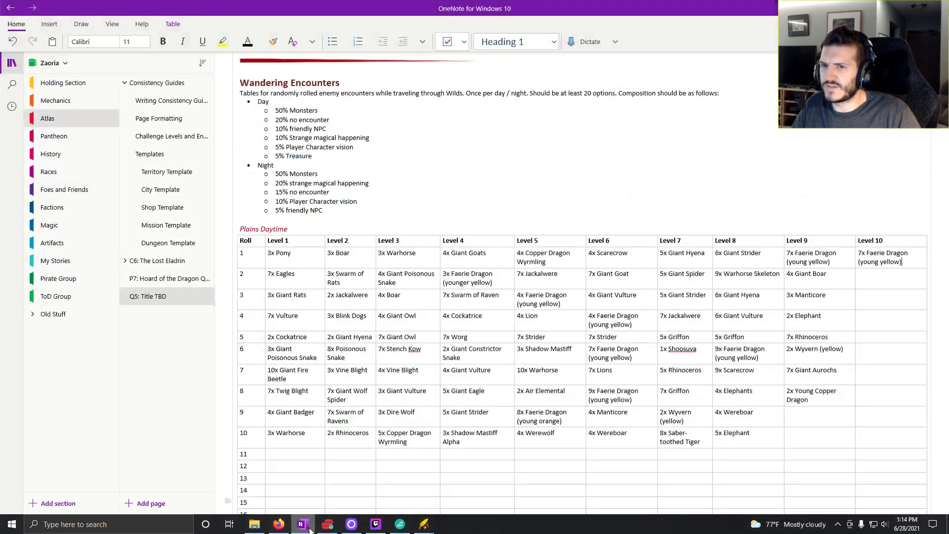
pyautogui.moveTo(822, 277); pyautogui.dragTo(802, 279)
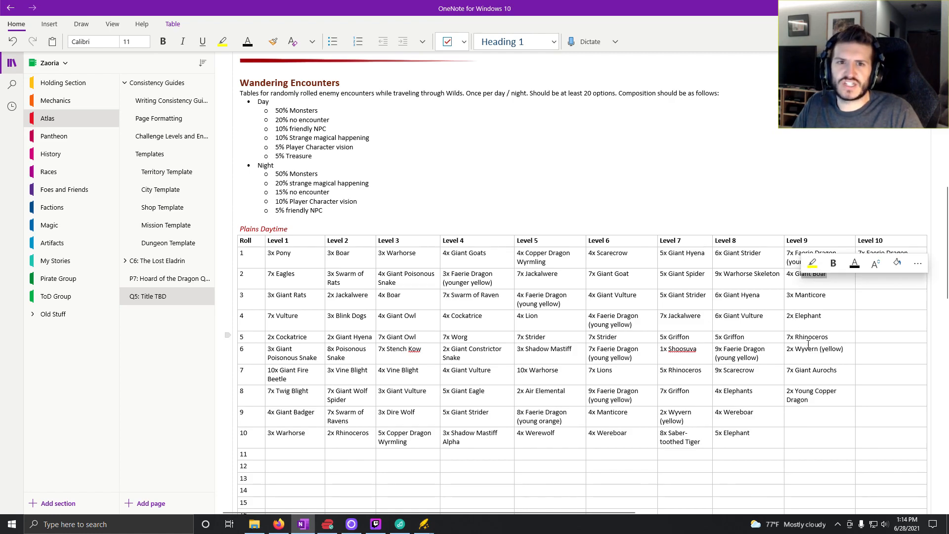
pyautogui.click(801, 318)
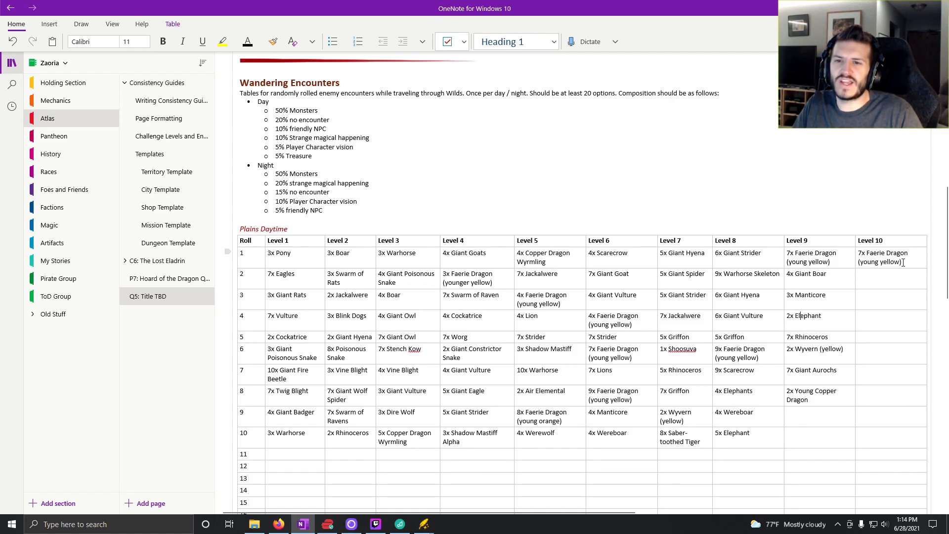
pyautogui.moveTo(904, 262); pyautogui.dragTo(856, 252)
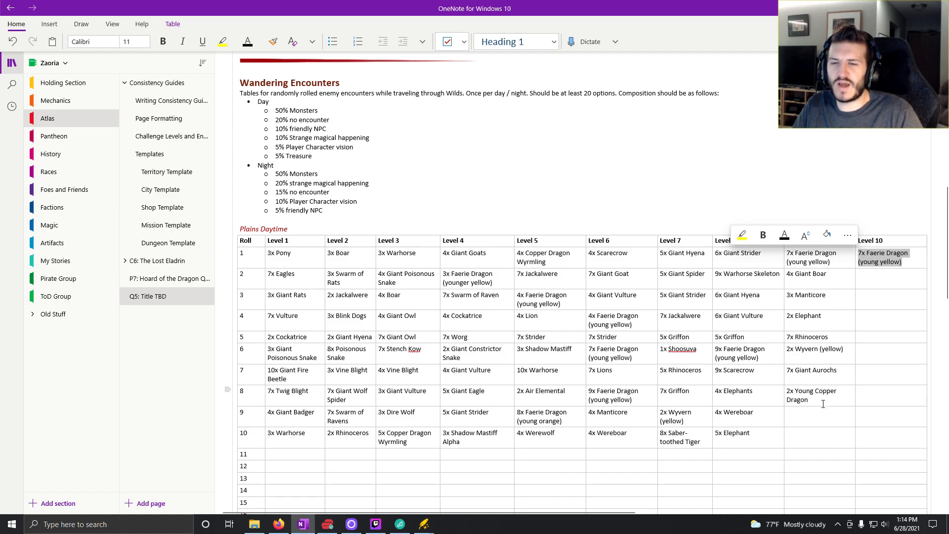
pyautogui.press('Delete')
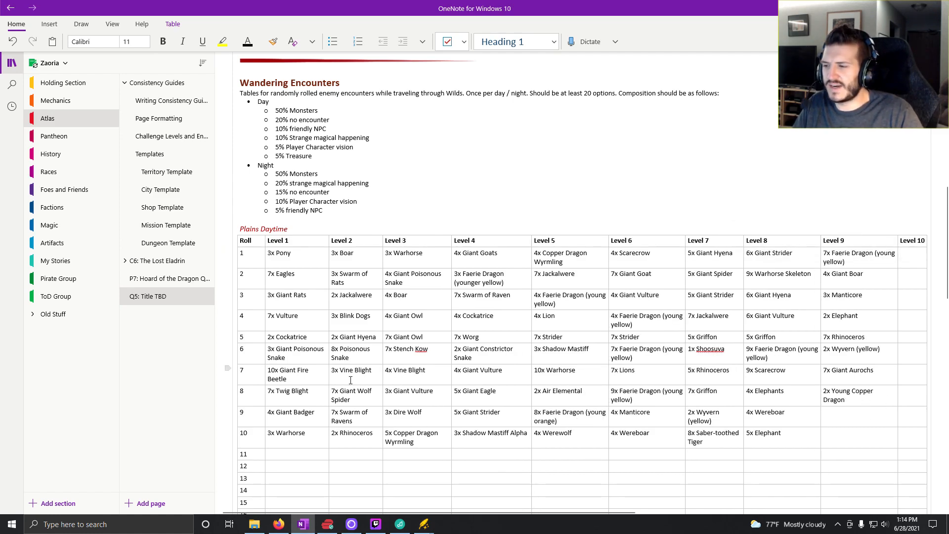
# - Return to Kobold Fight Club and generate random Hard encounters from the monsters matching "giant"
pyautogui.click(279, 524)
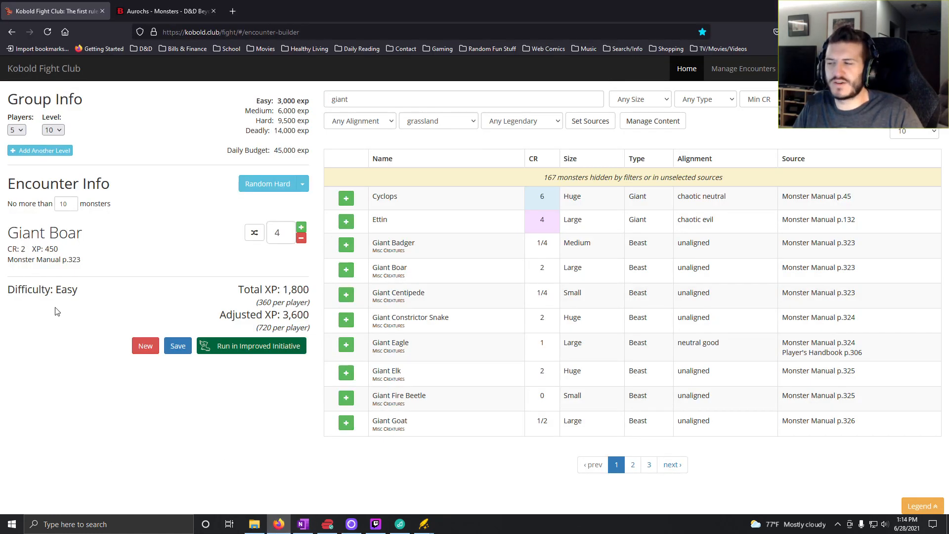
pyautogui.click(302, 184)
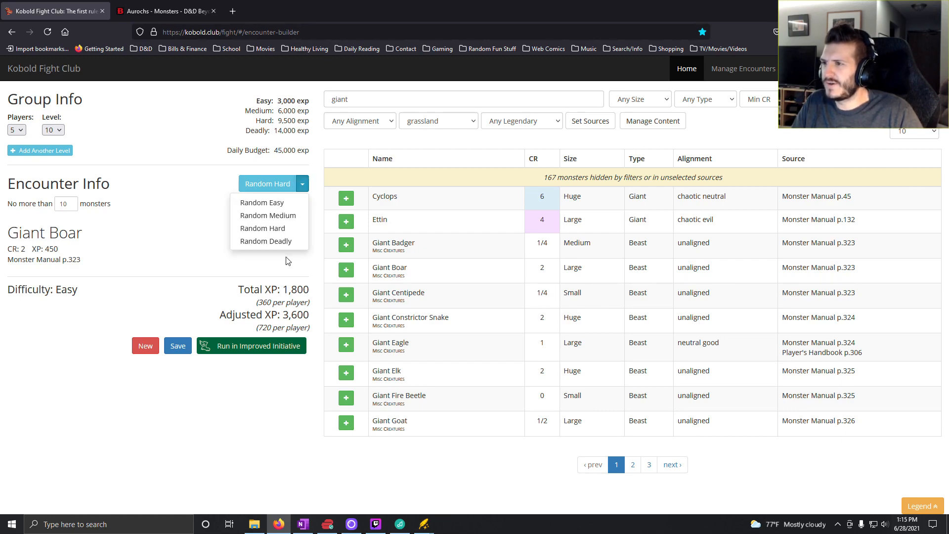
pyautogui.click(276, 228)
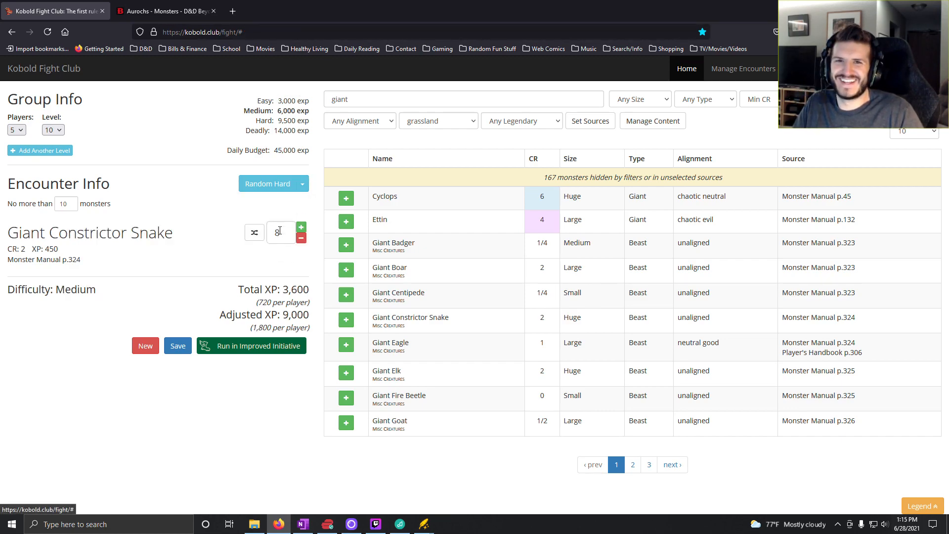
pyautogui.click(266, 186)
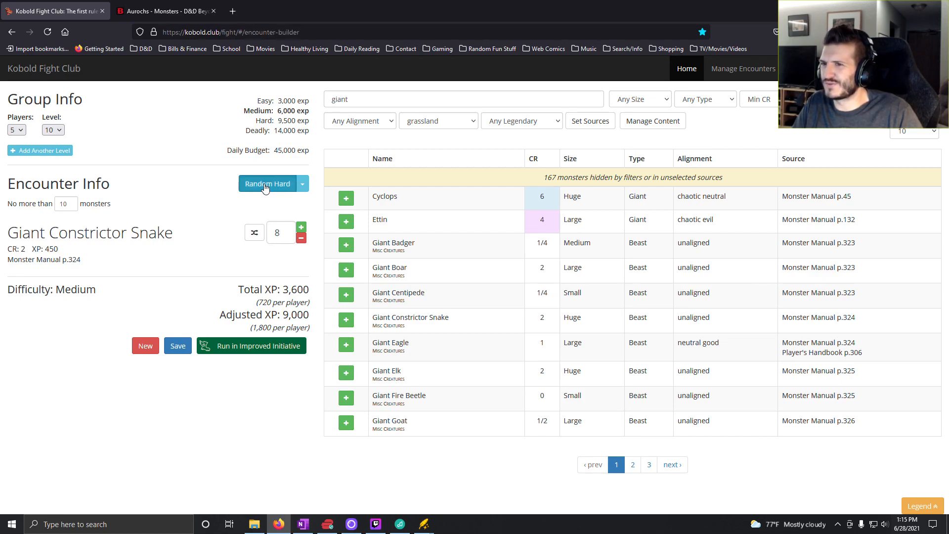
# - Clear the monster search and generate random Hard encounters until Giant Boar is picked, setting its count to 9
pyautogui.doubleClick(394, 97)
pyautogui.press('BackSpace')
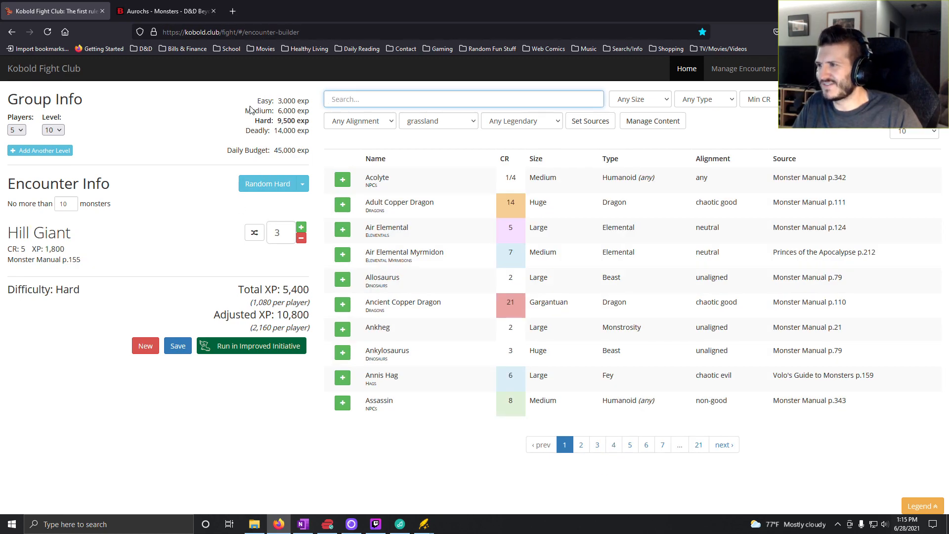
pyautogui.click(271, 183)
pyautogui.click(272, 183)
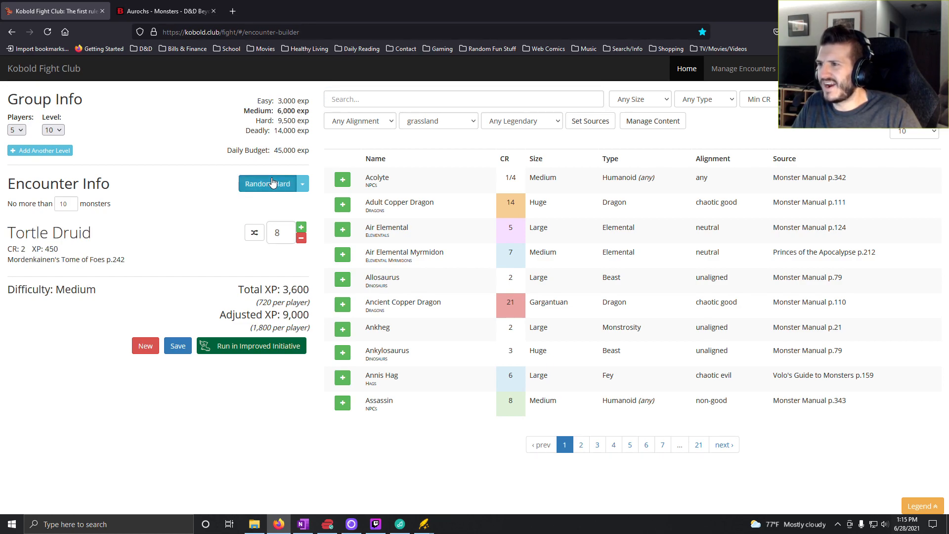
pyautogui.click(301, 227)
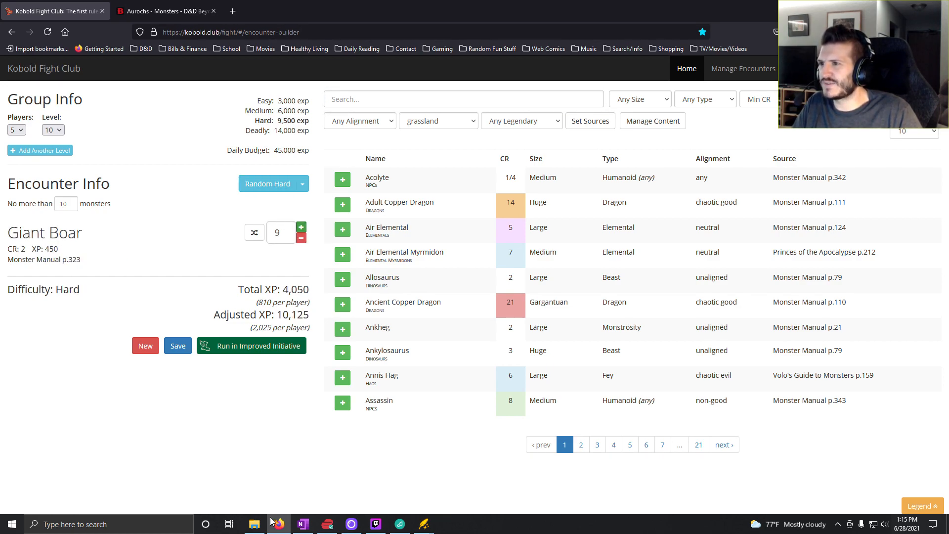
# - Switch to OneNote and enter "9x Giant Boar" for roll 9 in the Level 9 column
pyautogui.click(303, 524)
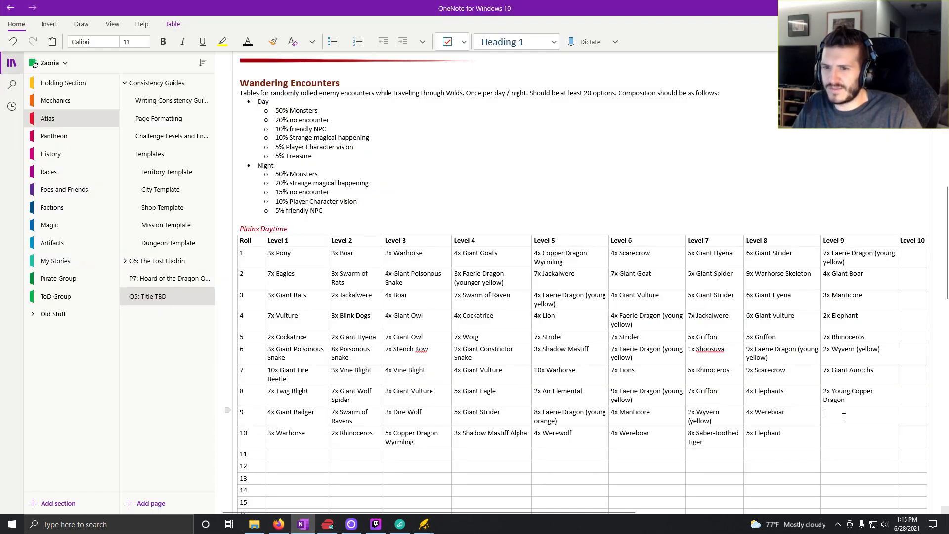
pyautogui.write('9x G')
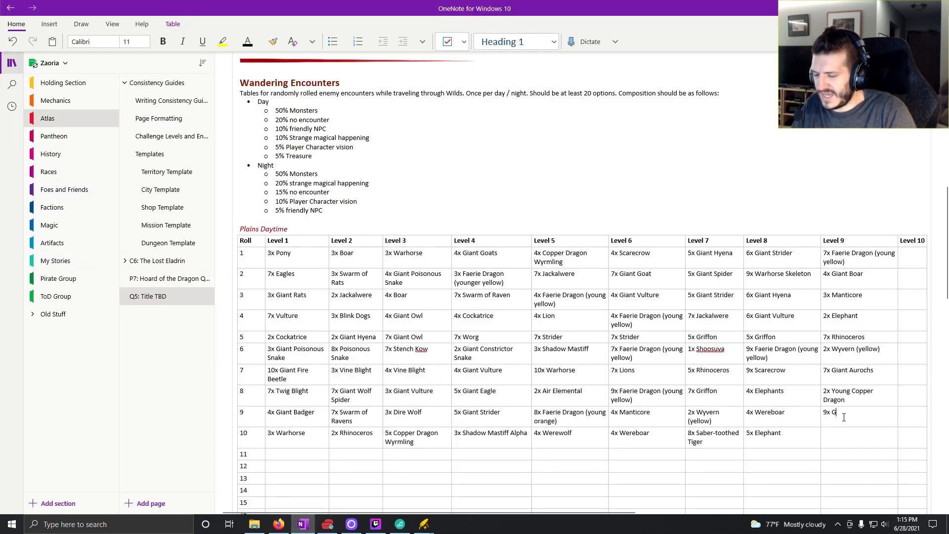
pyautogui.write('iant Boar')
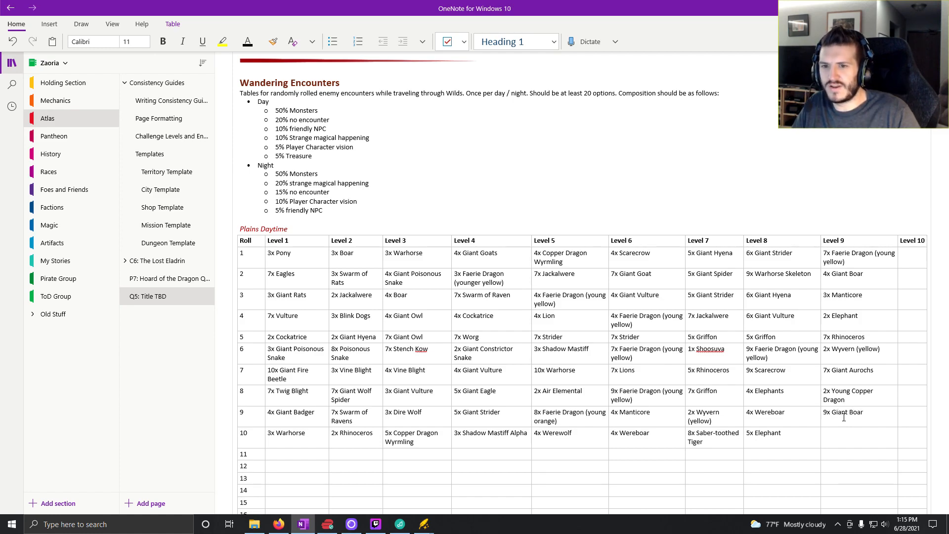
pyautogui.press('Down')
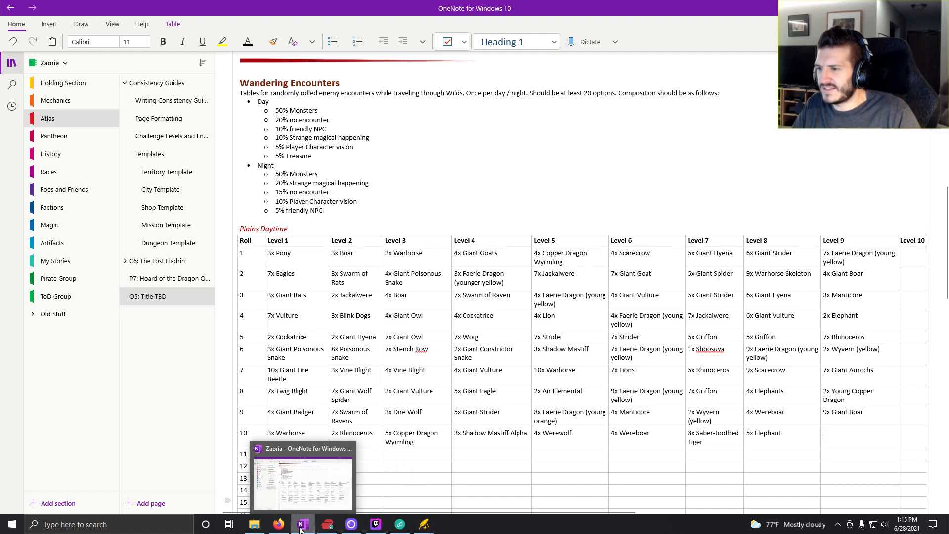
# - Switch to Kobold Fight Club and generate a random Deadly encounter for the level 10 party
pyautogui.click(279, 524)
pyautogui.click(302, 184)
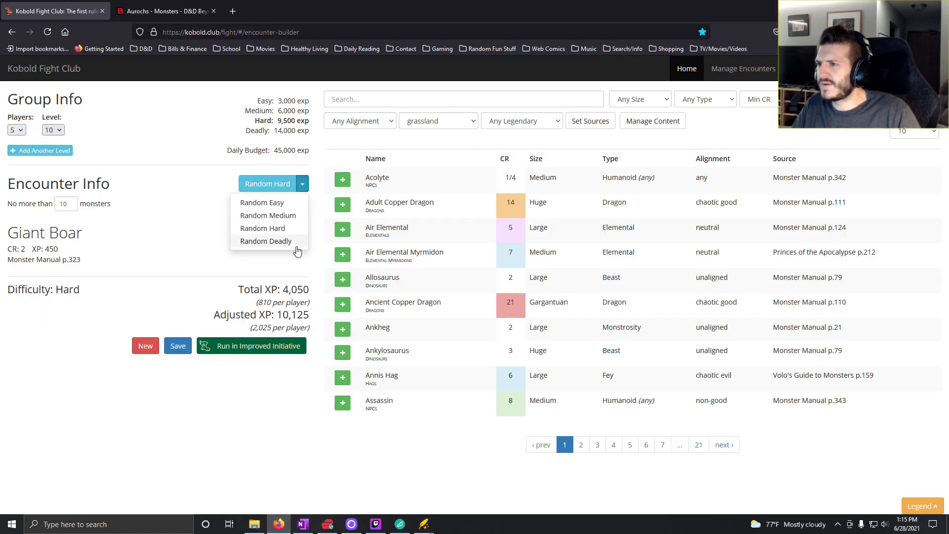
pyautogui.click(290, 243)
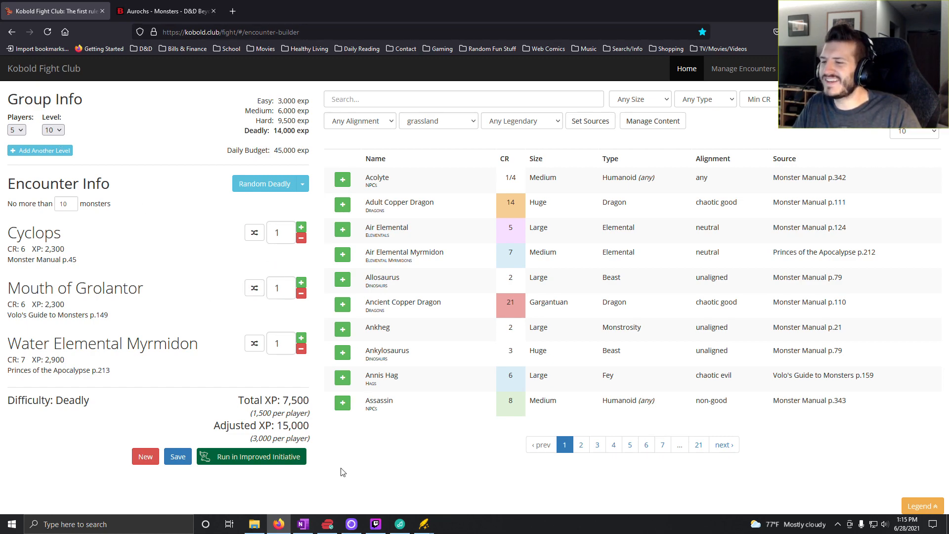
# - Delete "2x Young Copper Dragon" from roll 8 of the Level 9 column in OneNote, then return to Kobold Fight Club
pyautogui.click(303, 524)
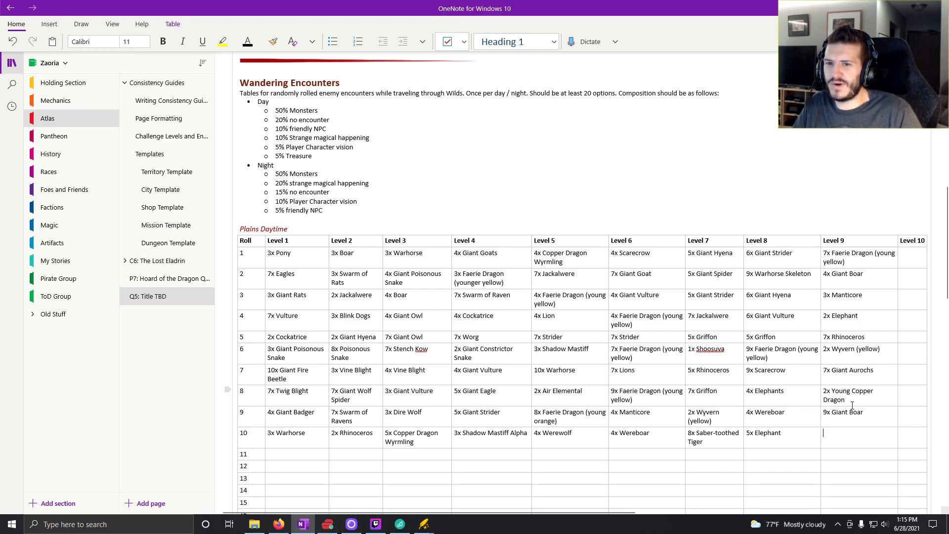
pyautogui.moveTo(852, 405); pyautogui.dragTo(824, 393)
pyautogui.press('BackSpace')
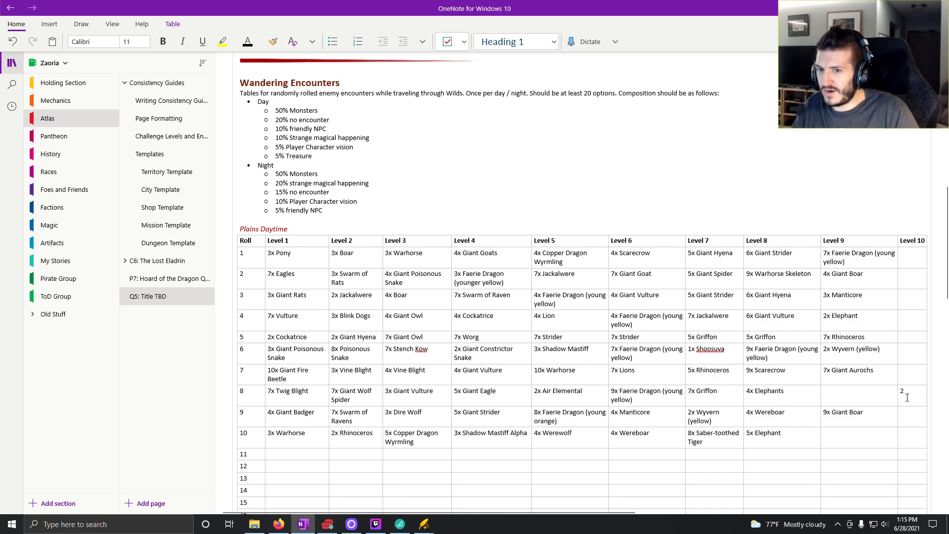
pyautogui.press('BackSpace')
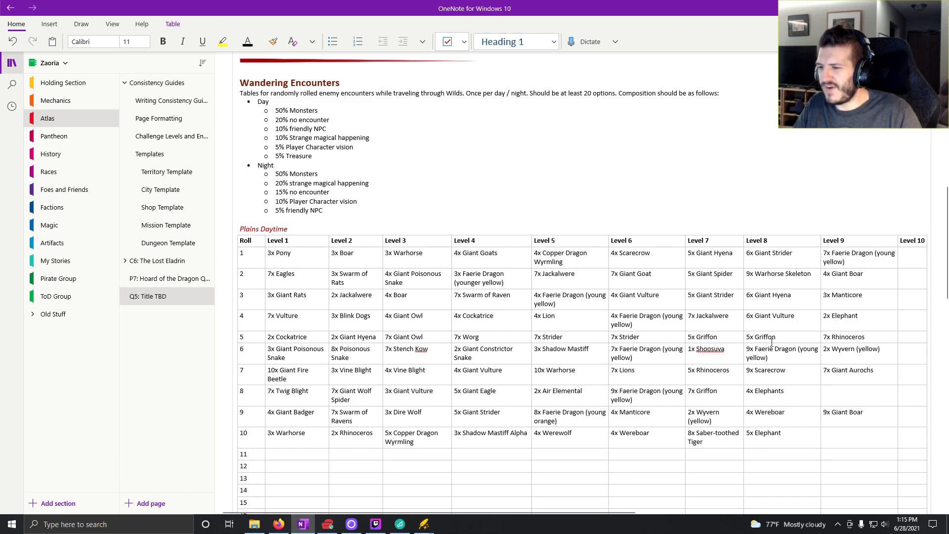
pyautogui.click(277, 526)
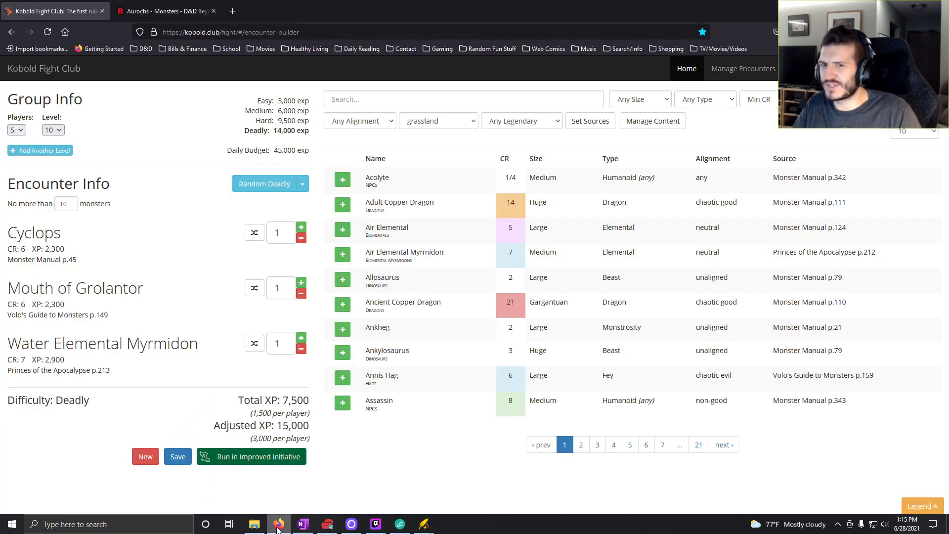
# - Set the party level to 9, search the monsters for "youn" and add Young Copper Dragon to the encounter
pyautogui.click(62, 134)
pyautogui.click(50, 244)
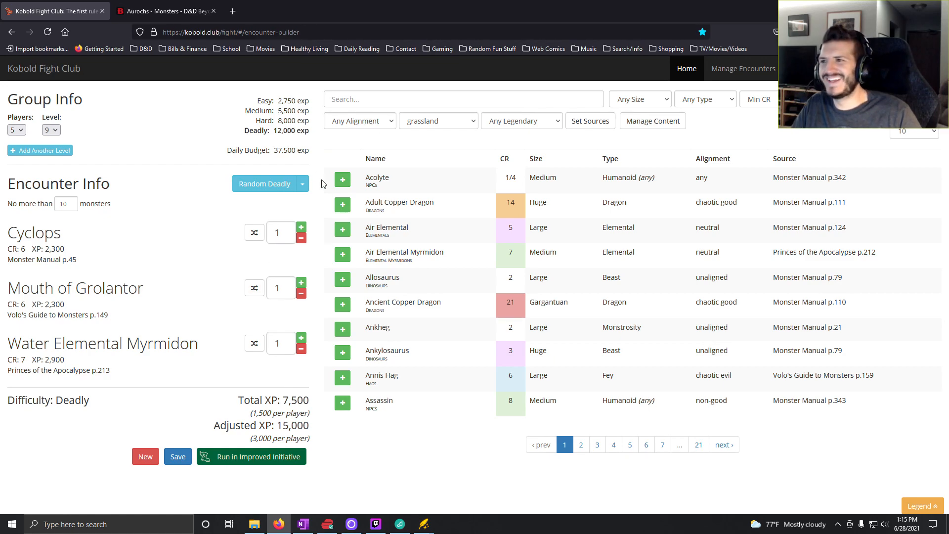
pyautogui.click(380, 97)
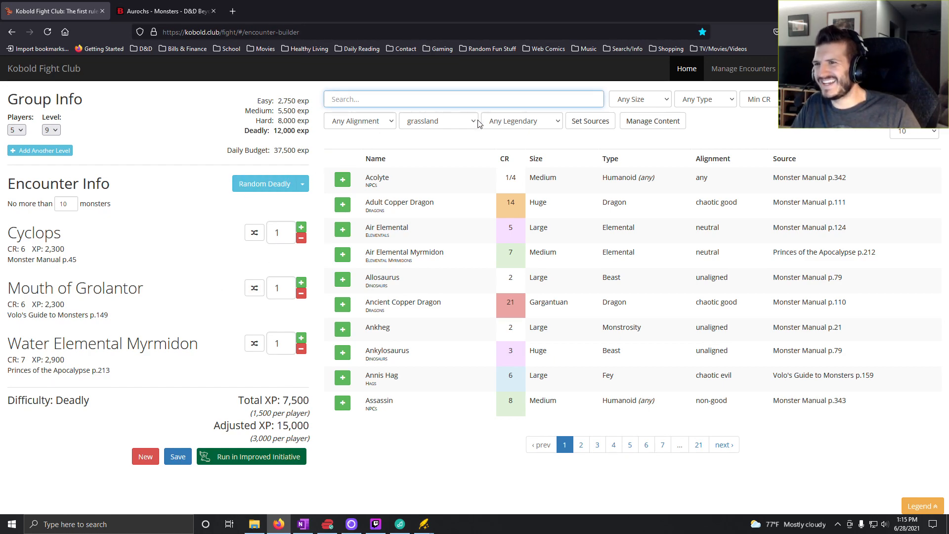
pyautogui.write('youn')
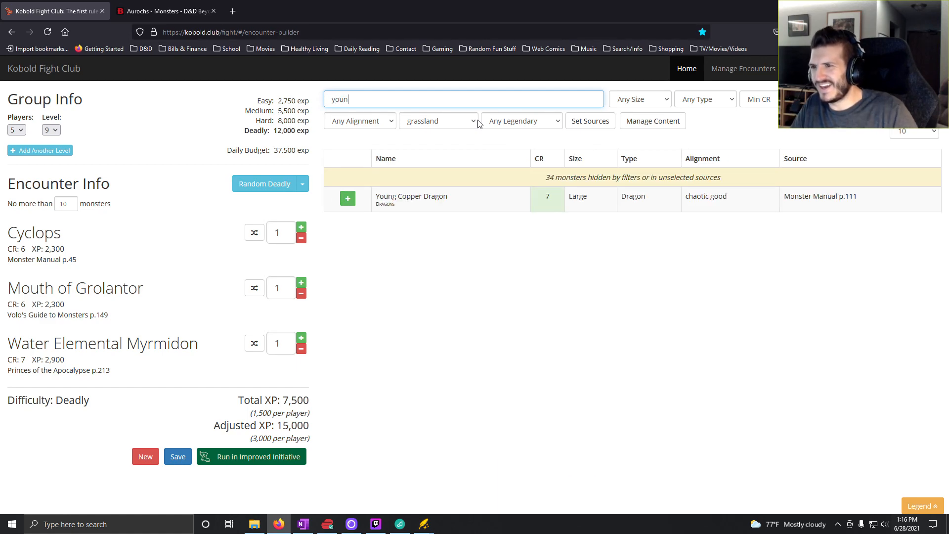
pyautogui.click(347, 198)
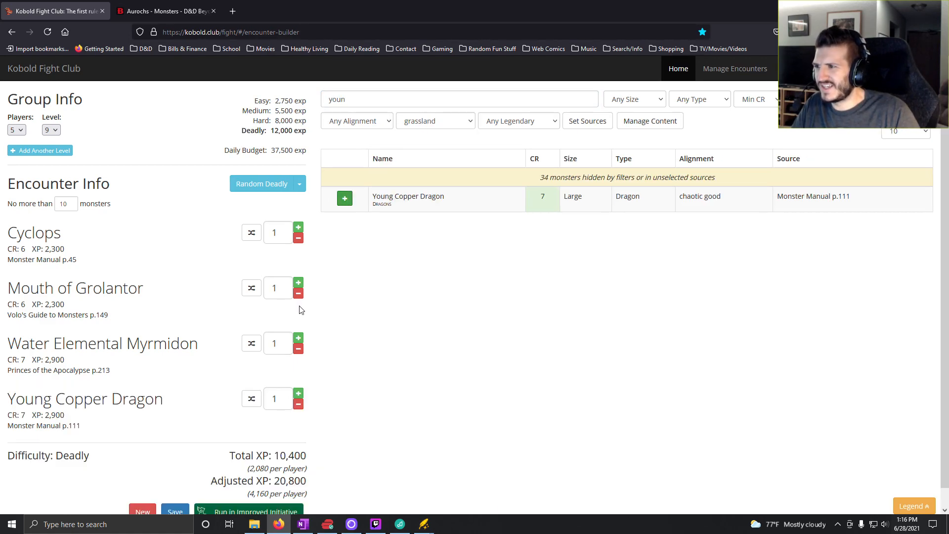
# - Remove Water Elemental Myrmidon, Mouth of Grolantor and Cyclops from the encounter, and set the Young Copper Dragon count to 2
pyautogui.click(299, 349)
pyautogui.click(300, 294)
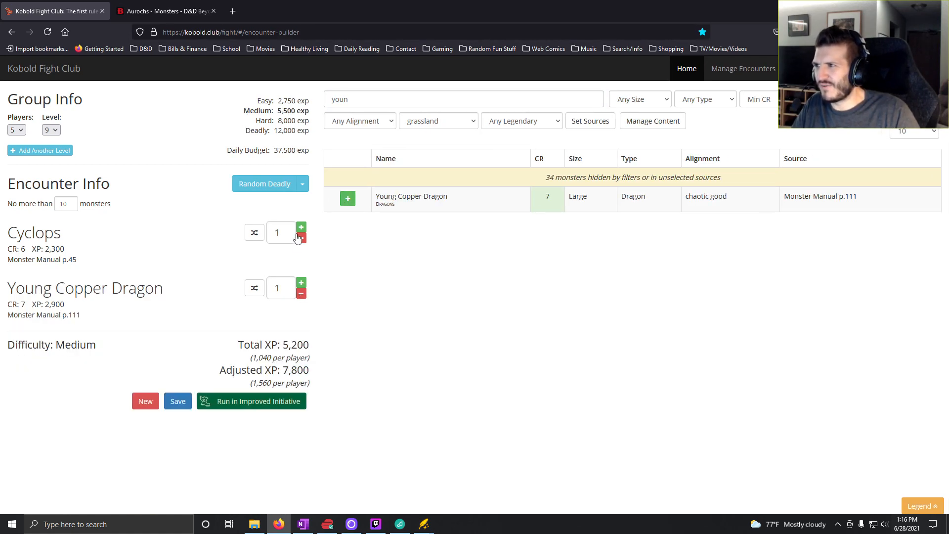
pyautogui.click(301, 238)
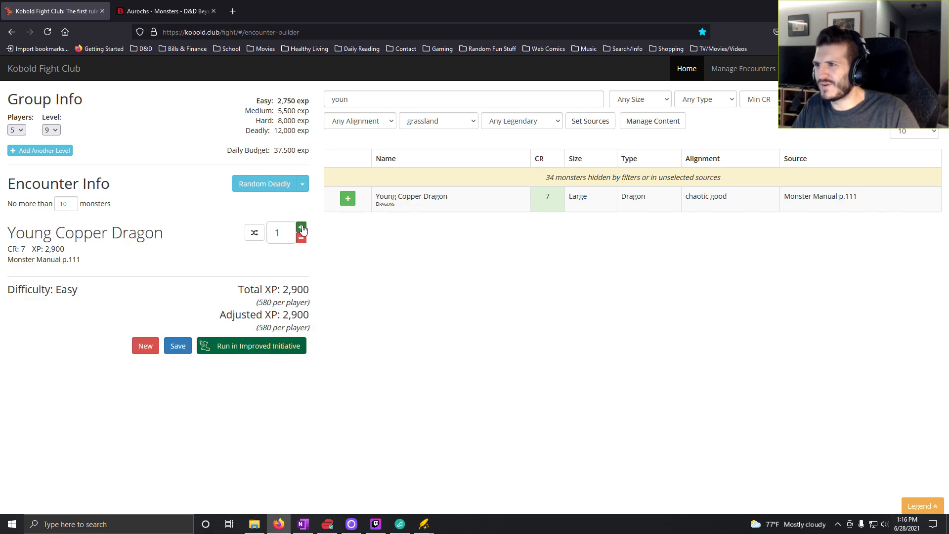
pyautogui.click(301, 227)
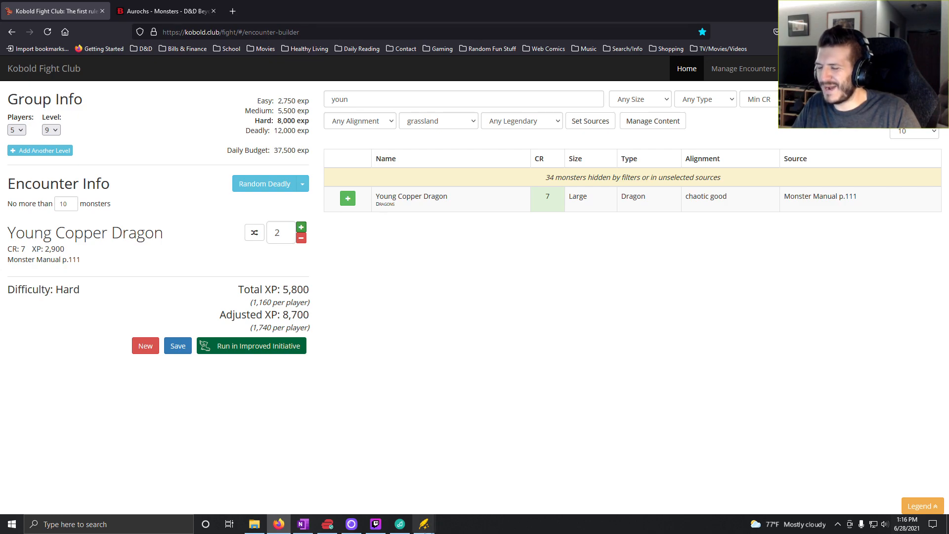
# - Switch to OneNote and enter "2x Young Copper Dragon" for roll 8 in the Level 9 column
pyautogui.click(303, 526)
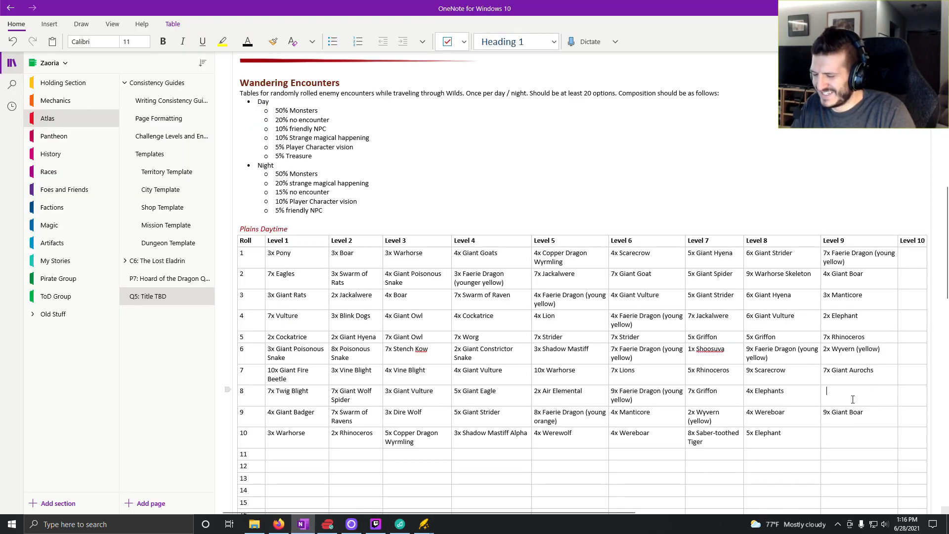
pyautogui.write('Young copper Dragon')
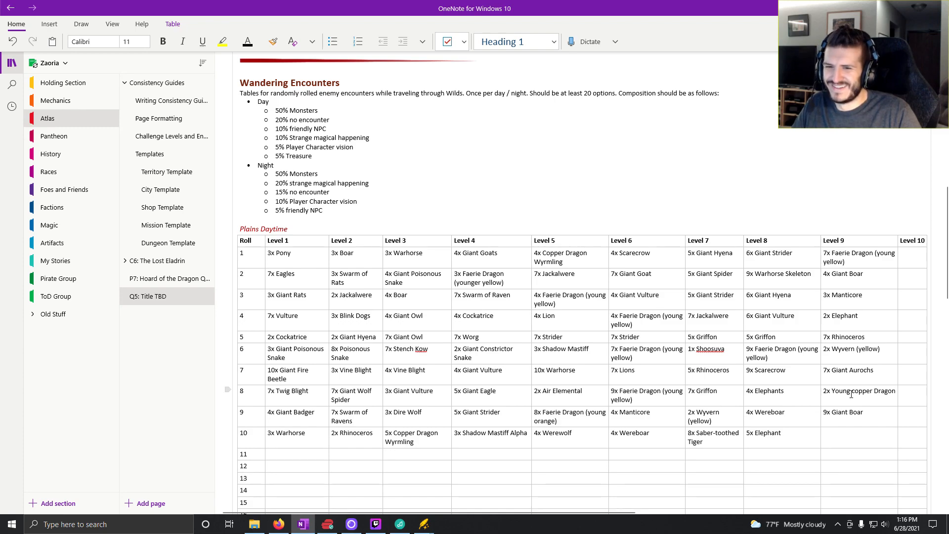
pyautogui.click(856, 393)
pyautogui.press('BackSpace')
pyautogui.write('C')
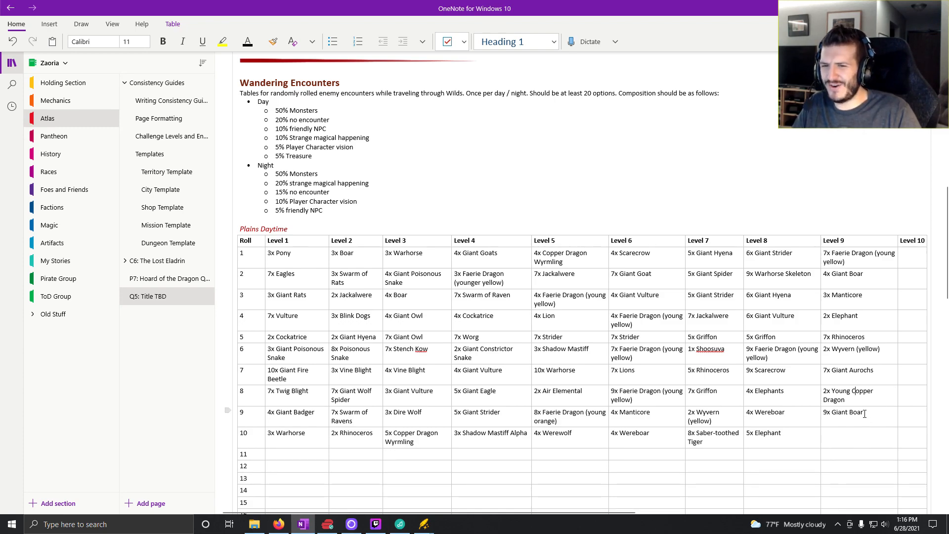
# - Delete "9x Giant Boar" from roll 9 of the Level 9 column, then return to Kobold Fight Club
pyautogui.moveTo(865, 414); pyautogui.dragTo(823, 415)
pyautogui.press('BackSpace')
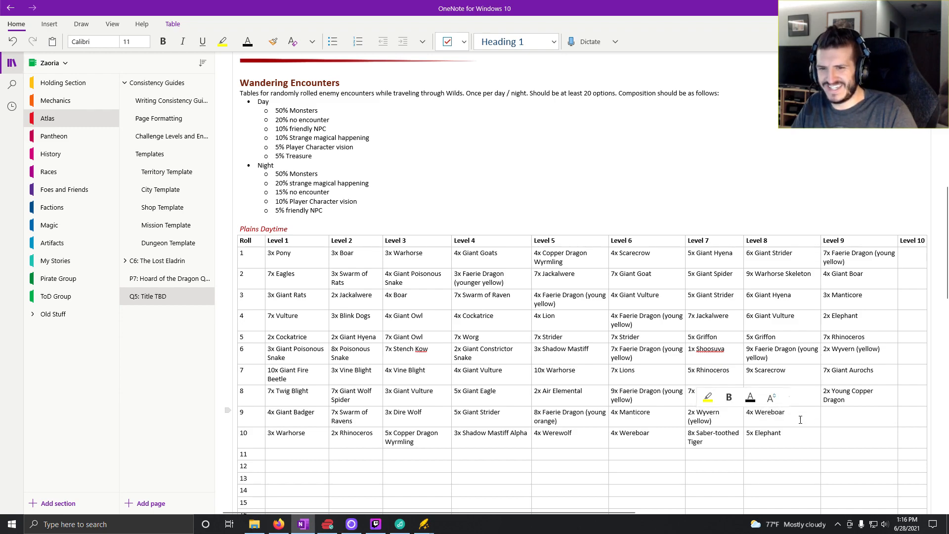
pyautogui.click(277, 526)
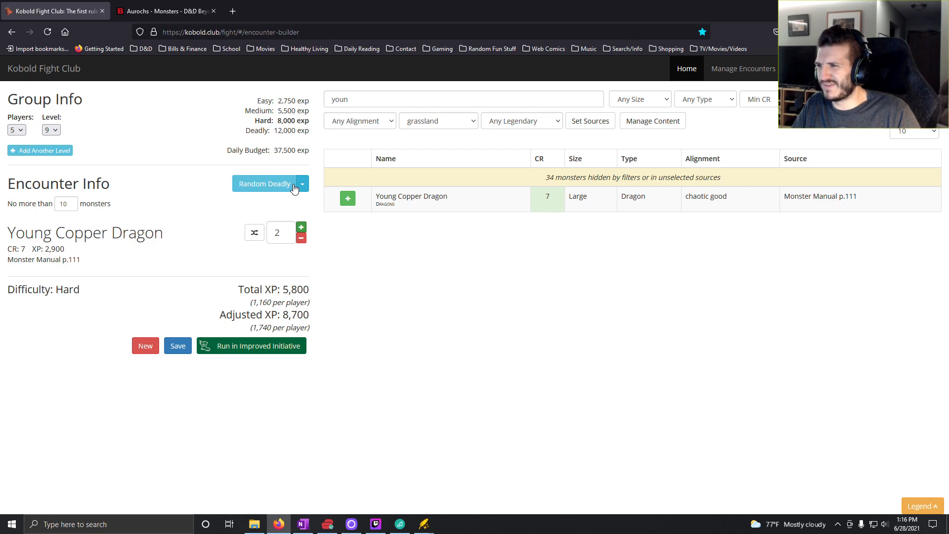
# - Search the monsters for "giant", add Giant Boar to the encounter and remove all Young Copper Dragons
pyautogui.click(266, 184)
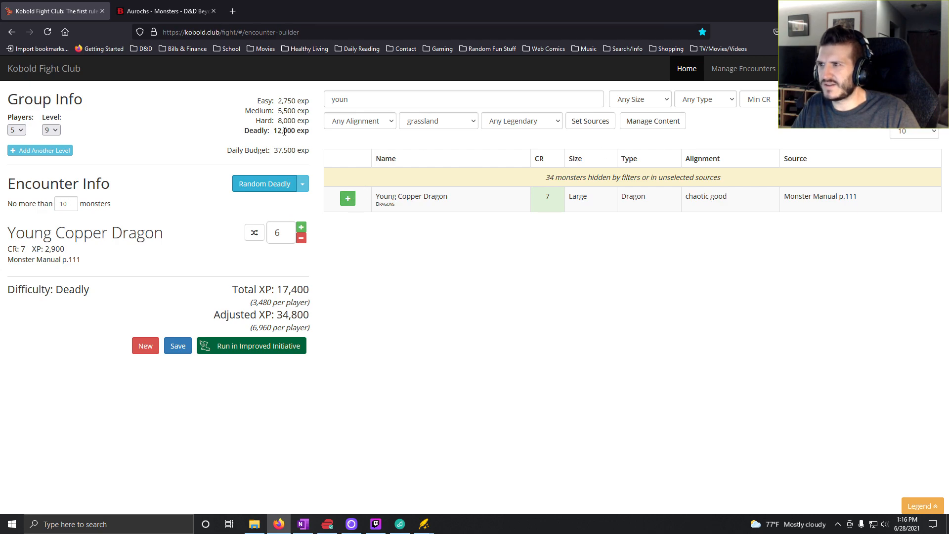
pyautogui.doubleClick(429, 101)
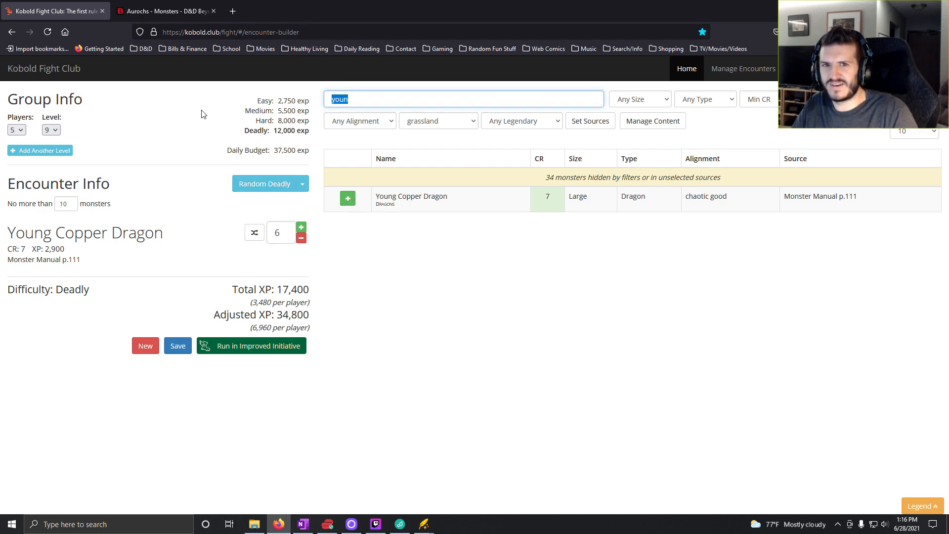
pyautogui.press('BackSpace')
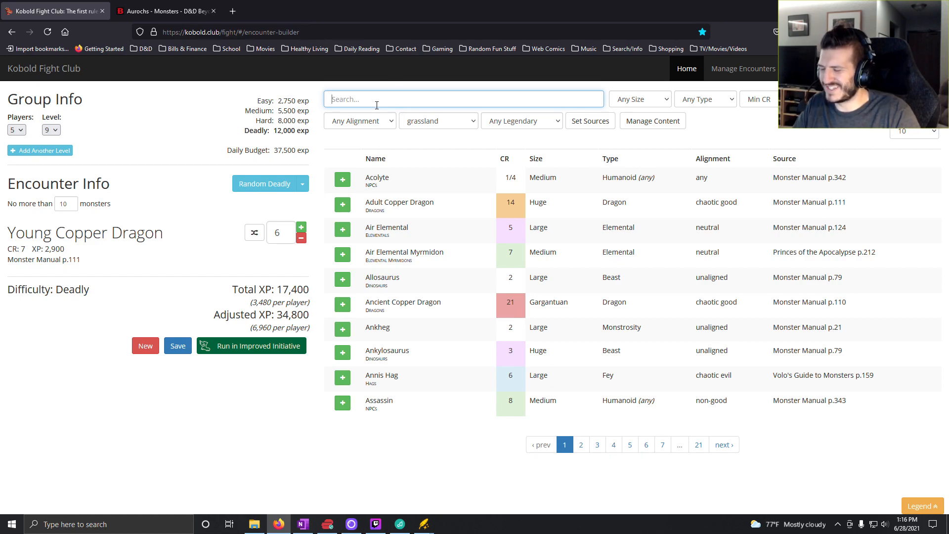
pyautogui.write('giant')
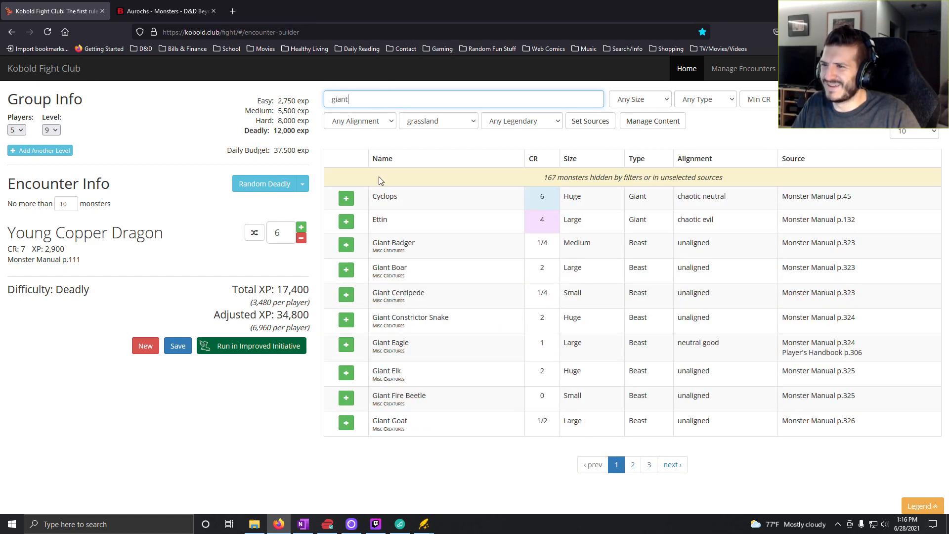
pyautogui.click(346, 270)
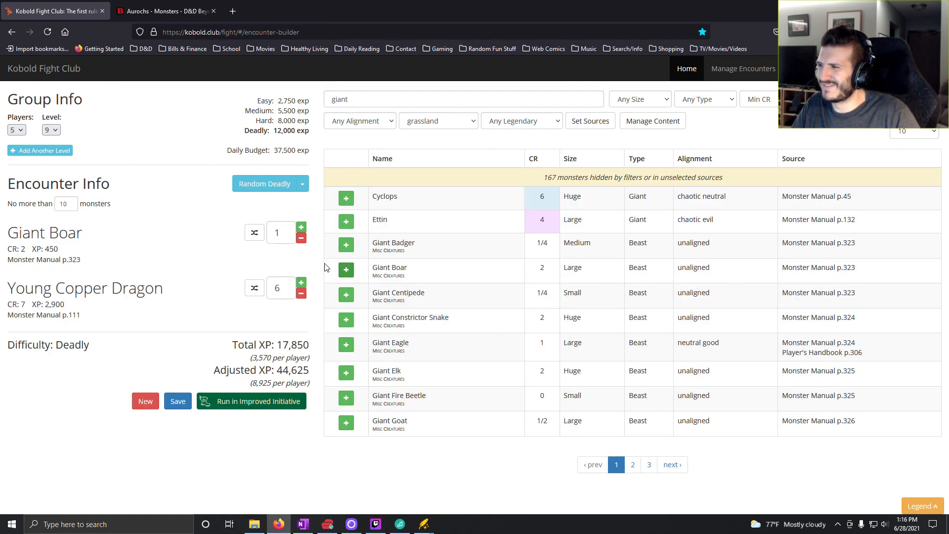
pyautogui.doubleClick(300, 294)
pyautogui.doubleClick(301, 293)
pyautogui.doubleClick(300, 294)
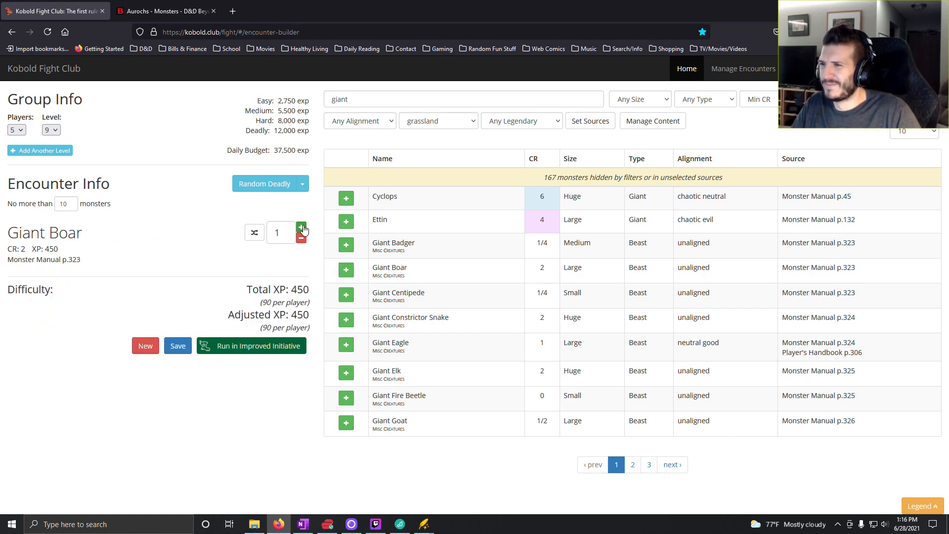
# - Set the Giant Boar count to 8 in the encounter
pyautogui.click(302, 228)
pyautogui.click(302, 228)
pyautogui.doubleClick(303, 228)
pyautogui.click(302, 229)
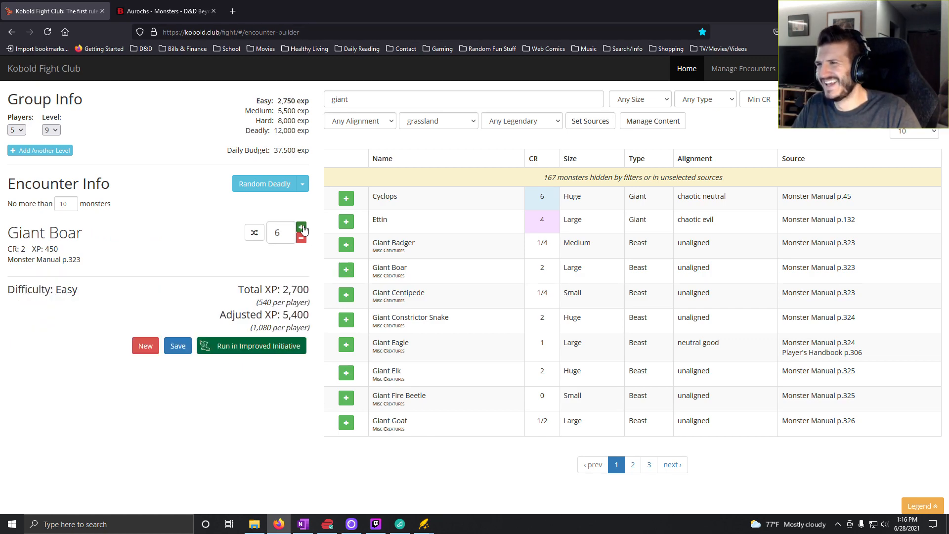
pyautogui.click(301, 227)
pyautogui.click(302, 228)
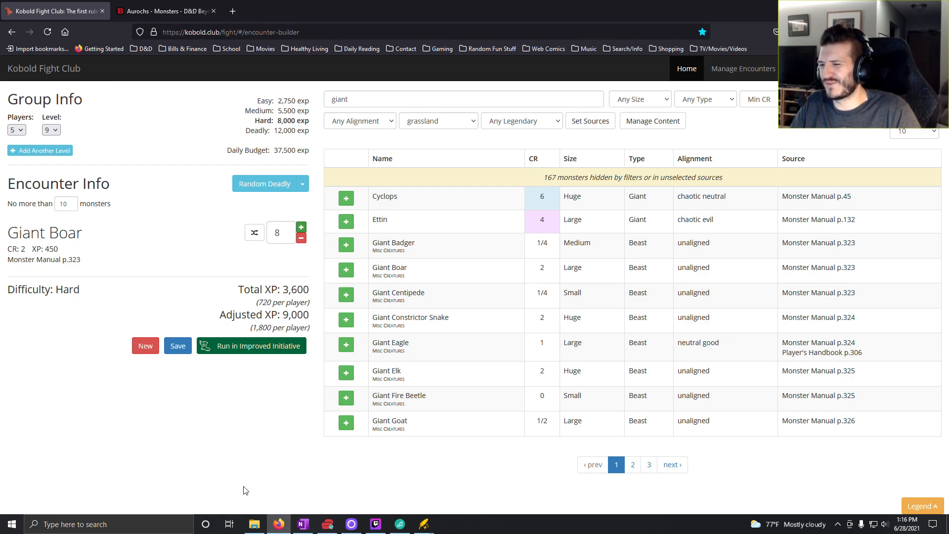
# - Switch to OneNote and enter "8x Giant Boar" for roll 9 in the Level 9 column
pyautogui.click(298, 527)
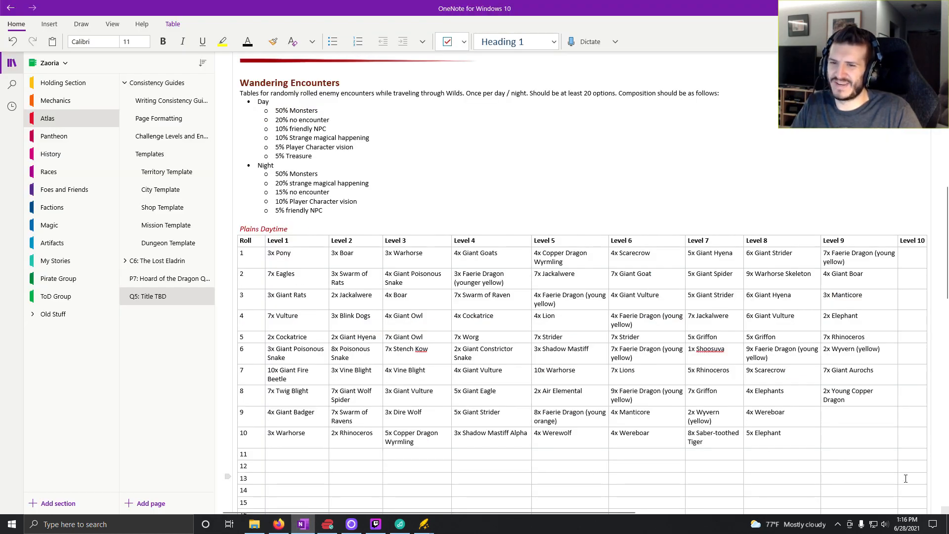
pyautogui.write('8x')
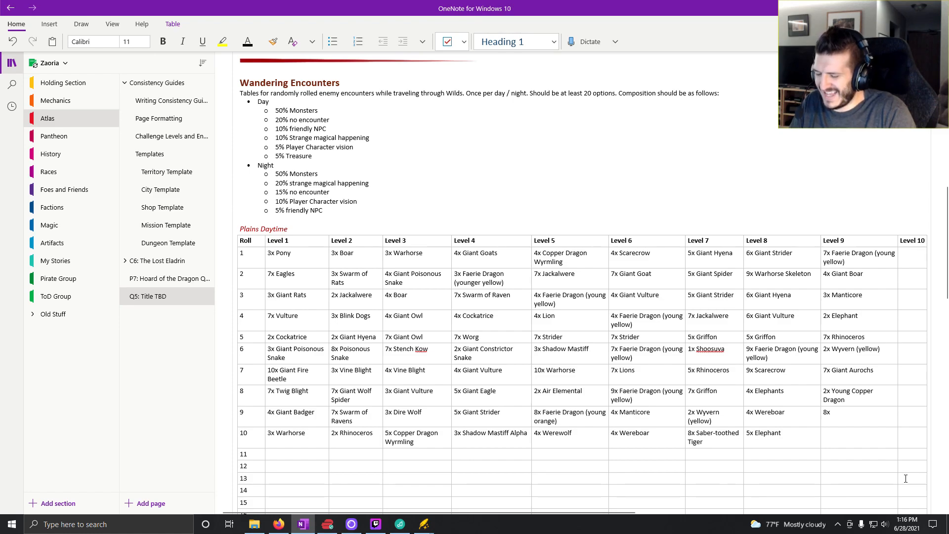
pyautogui.write(' Giant Boa')
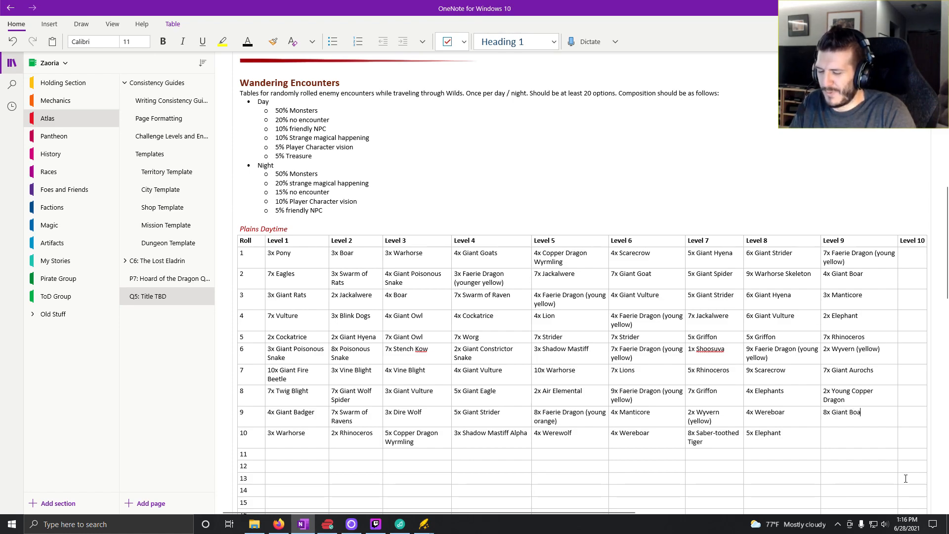
pyautogui.write('r')
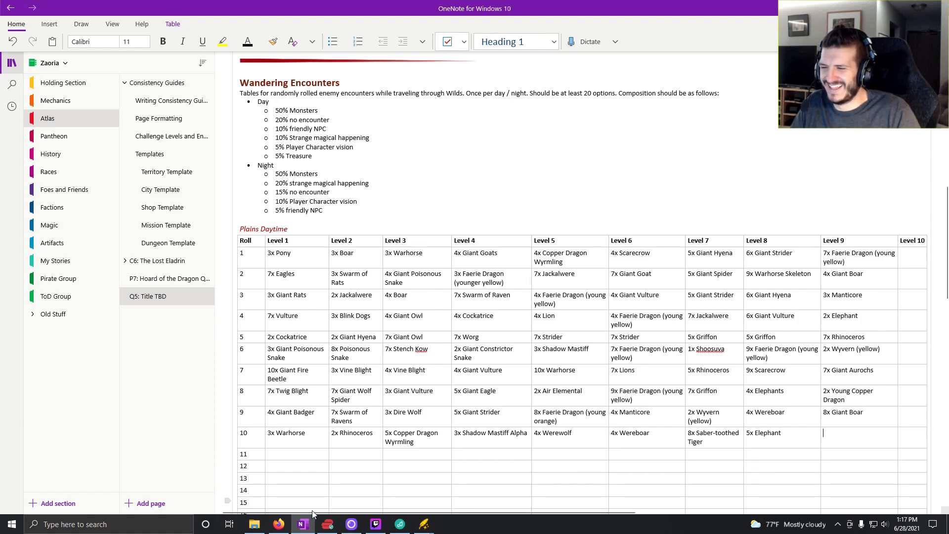
# - Switch to Kobold Fight Club, try random Deadly encounters with the "giant" search active, and clear the monster search
pyautogui.click(279, 524)
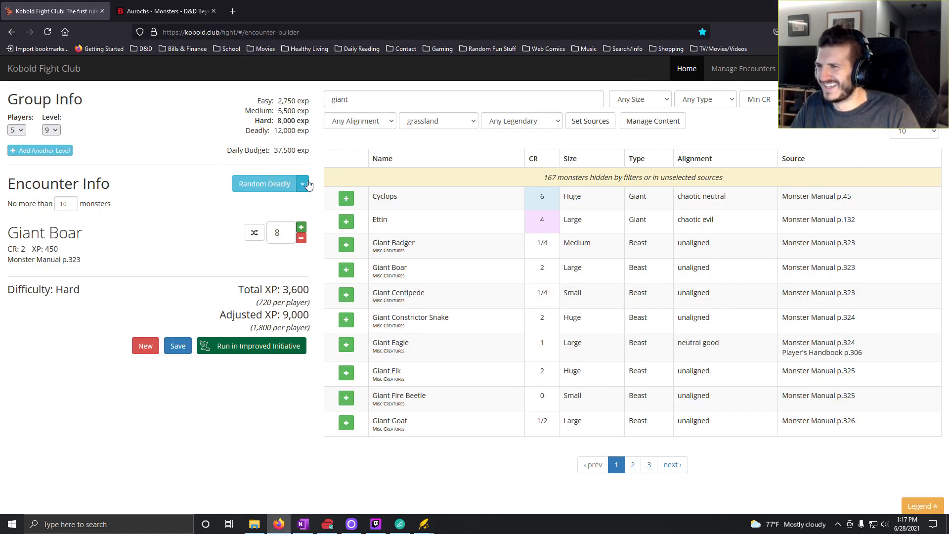
pyautogui.click(278, 184)
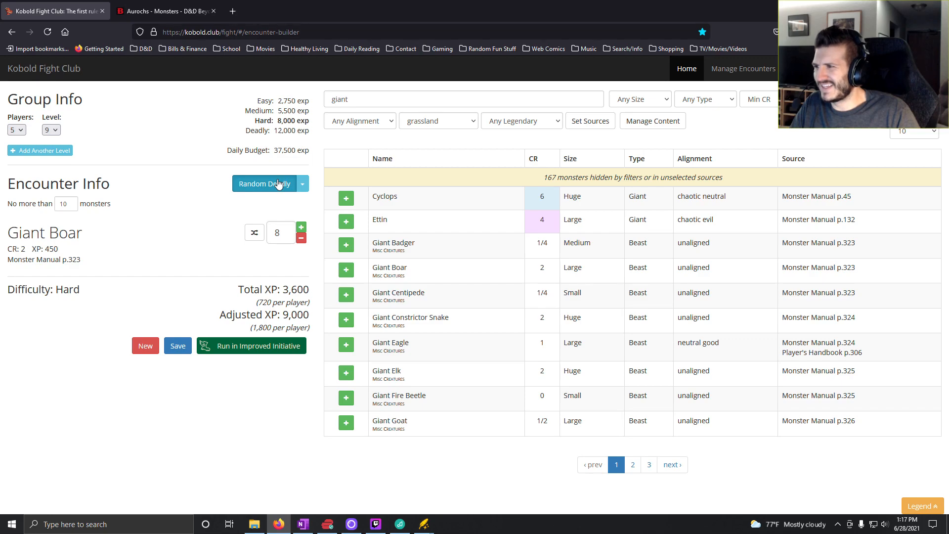
pyautogui.click(278, 184)
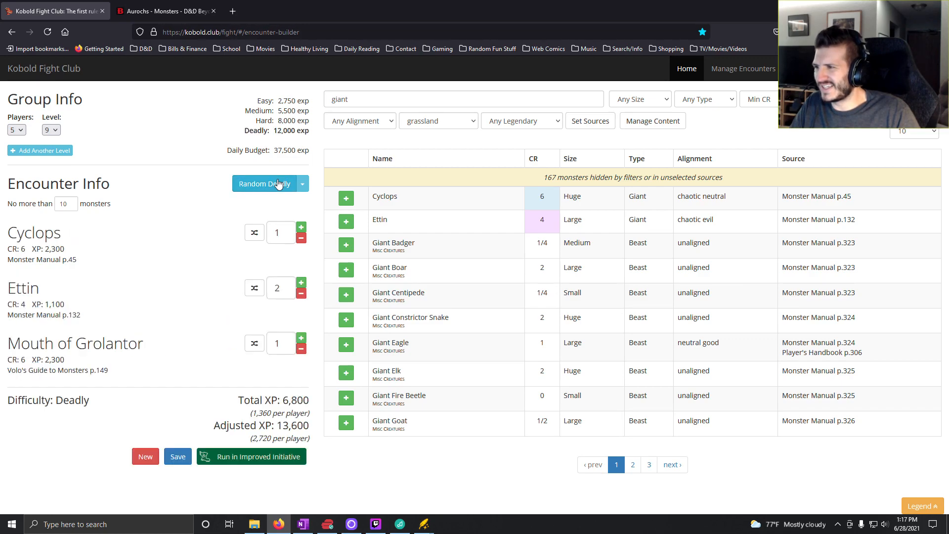
pyautogui.click(278, 185)
pyautogui.click(285, 183)
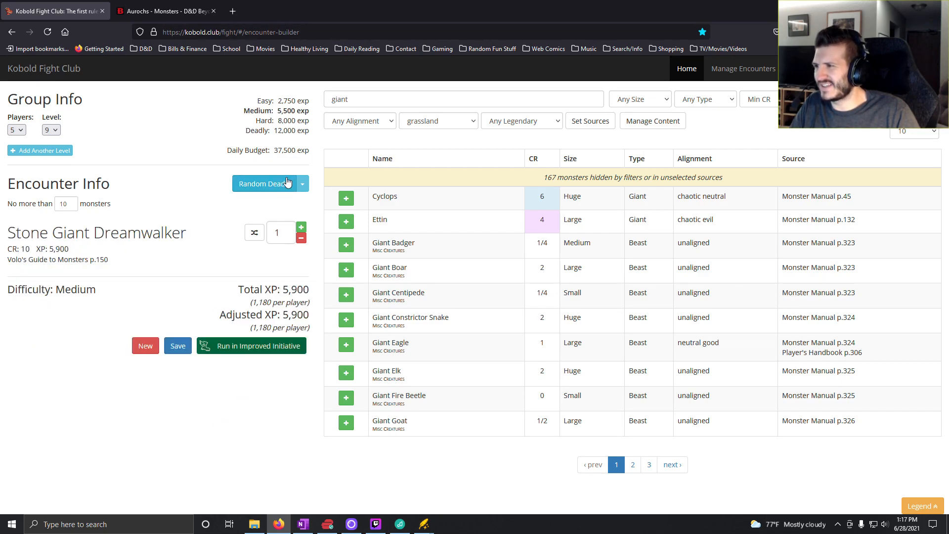
pyautogui.doubleClick(347, 99)
pyautogui.press('BackSpace')
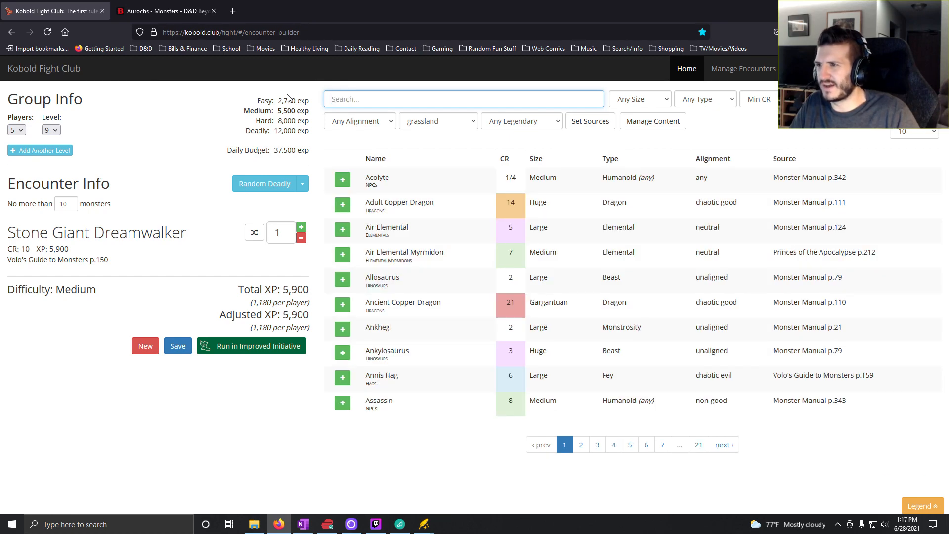
# - Generate random Deadly grassland encounters for the level 9 party until one includes Elephants
pyautogui.click(283, 184)
pyautogui.click(283, 184)
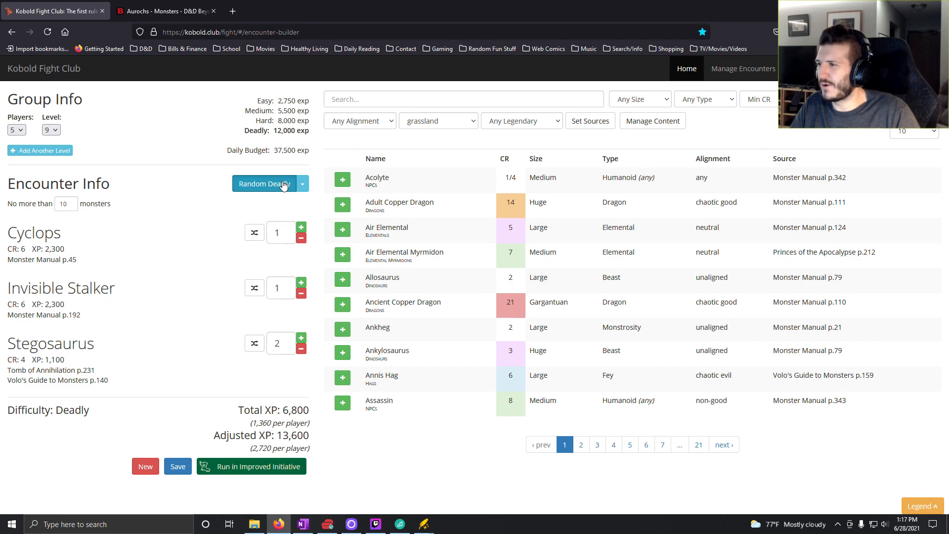
pyautogui.click(284, 184)
pyautogui.click(283, 186)
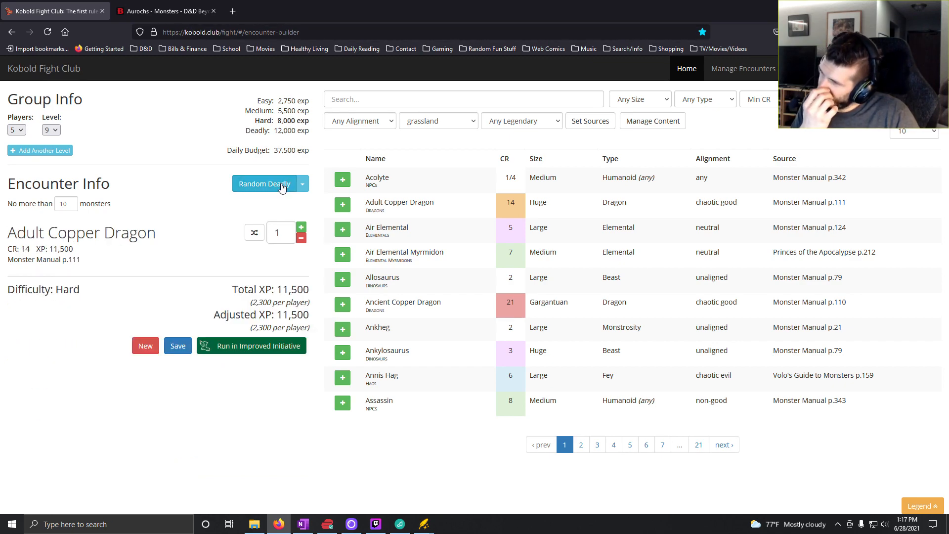
pyautogui.click(281, 186)
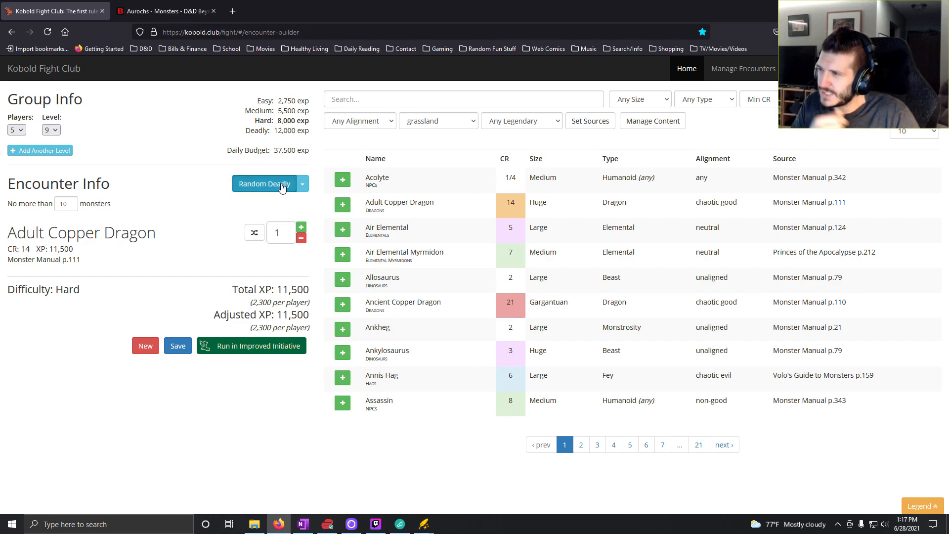
pyautogui.click(281, 186)
pyautogui.click(282, 186)
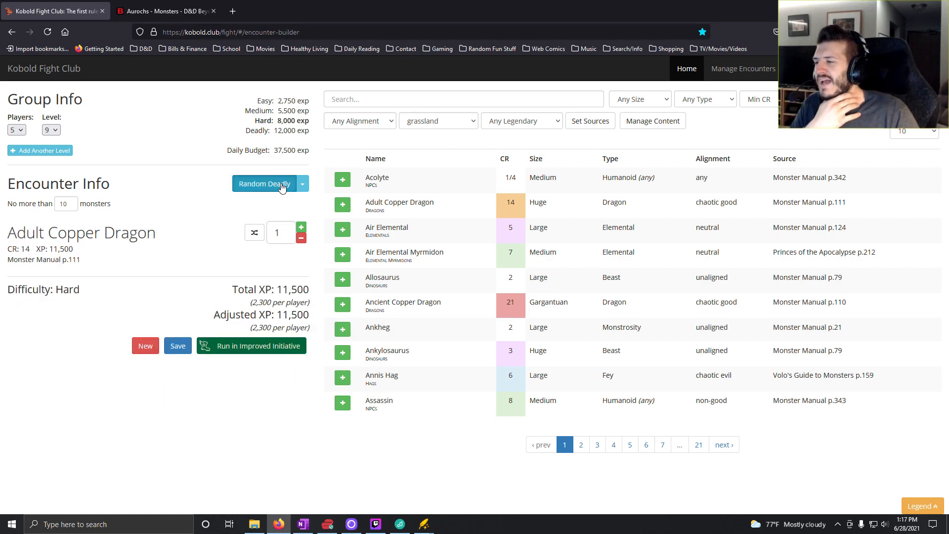
pyautogui.click(281, 186)
pyautogui.click(281, 185)
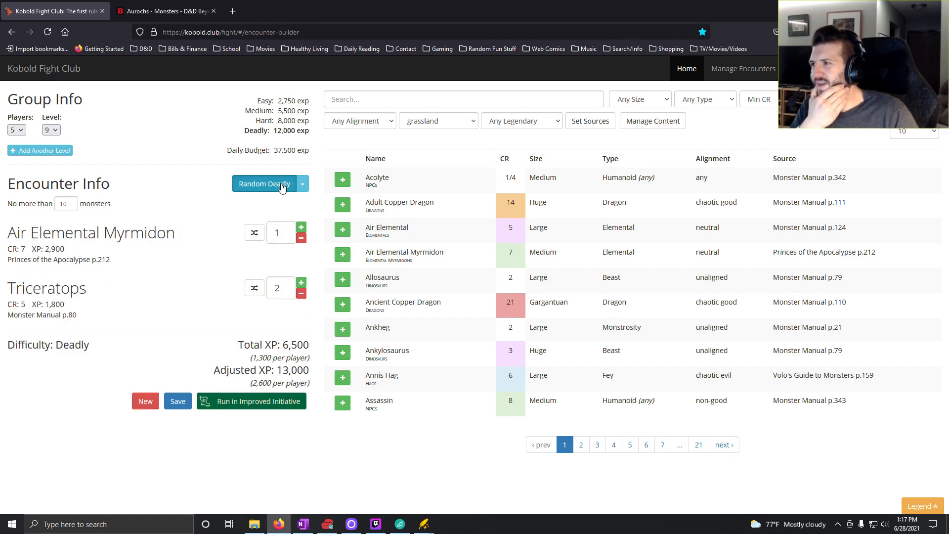
pyautogui.click(282, 186)
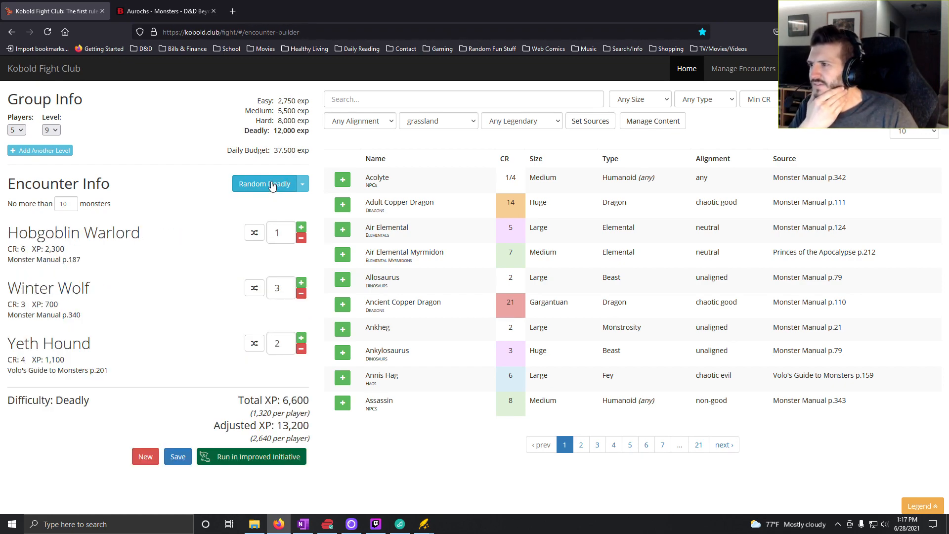
pyautogui.click(271, 185)
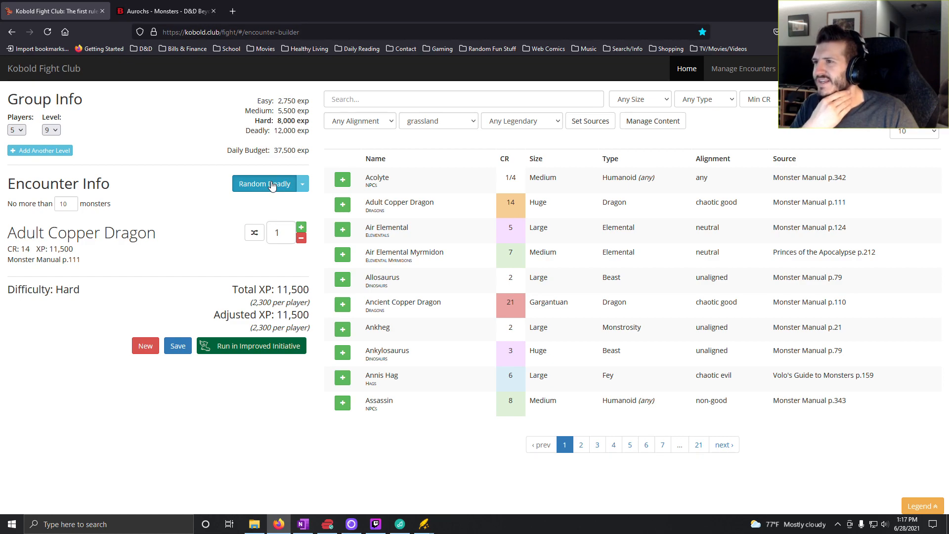
pyautogui.click(272, 185)
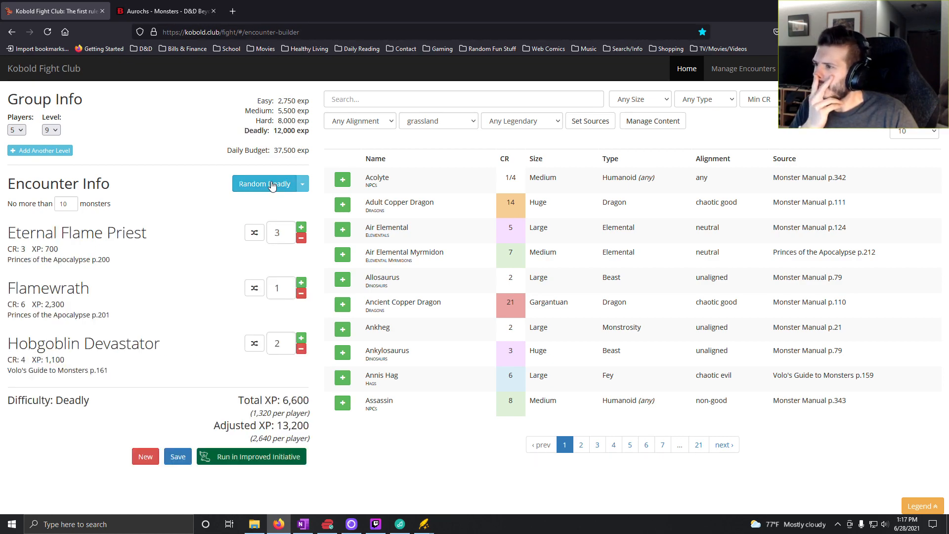
pyautogui.click(271, 185)
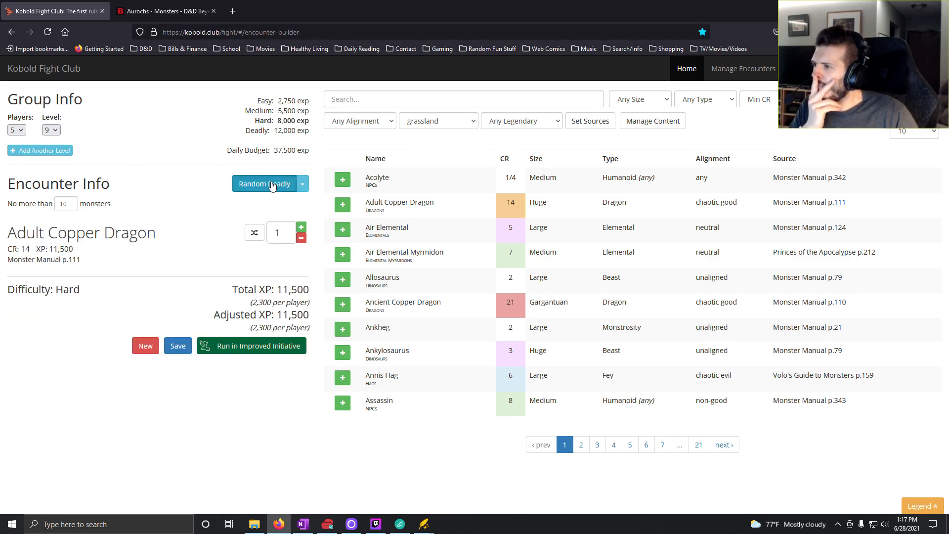
pyautogui.click(271, 185)
pyautogui.click(269, 185)
pyautogui.click(267, 186)
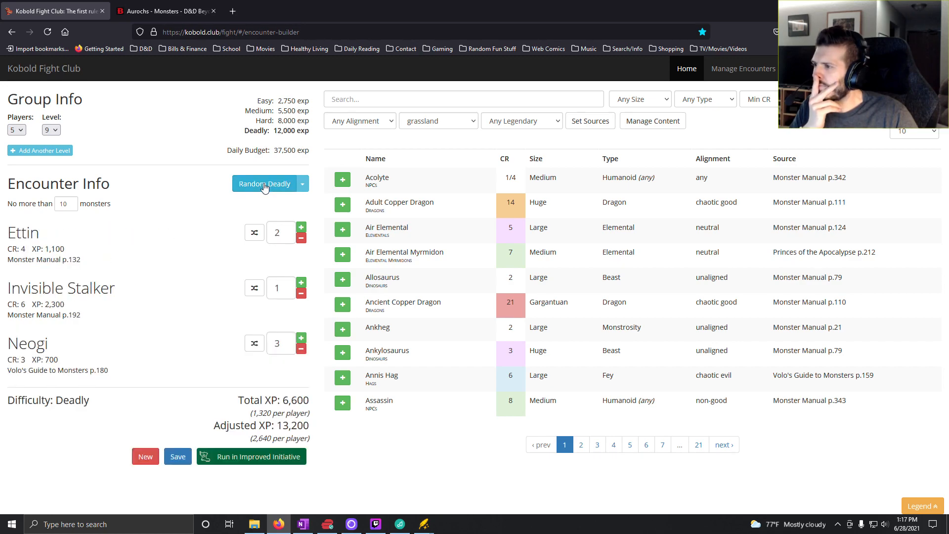
pyautogui.click(265, 186)
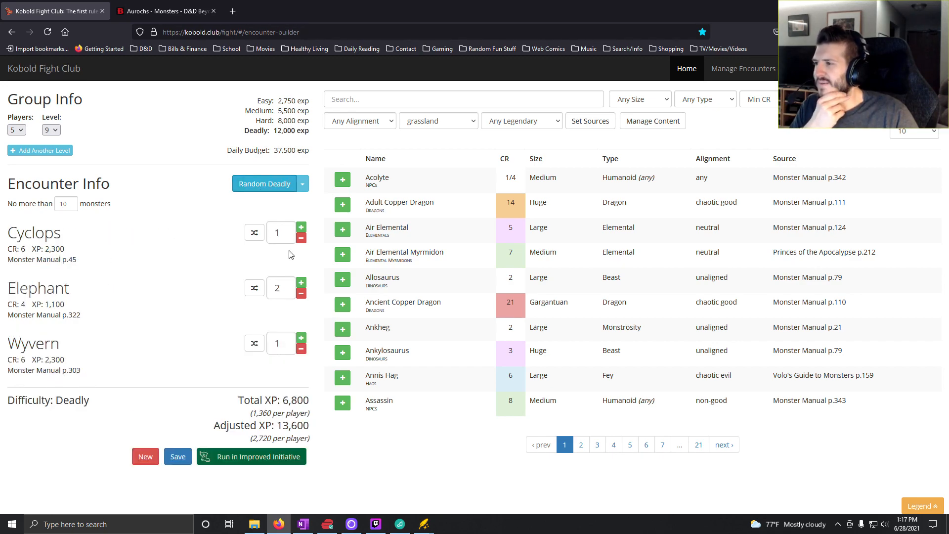
# - Remove the Cyclops and the Wyvern from the encounter and set the Elephant count to 6
pyautogui.click(301, 238)
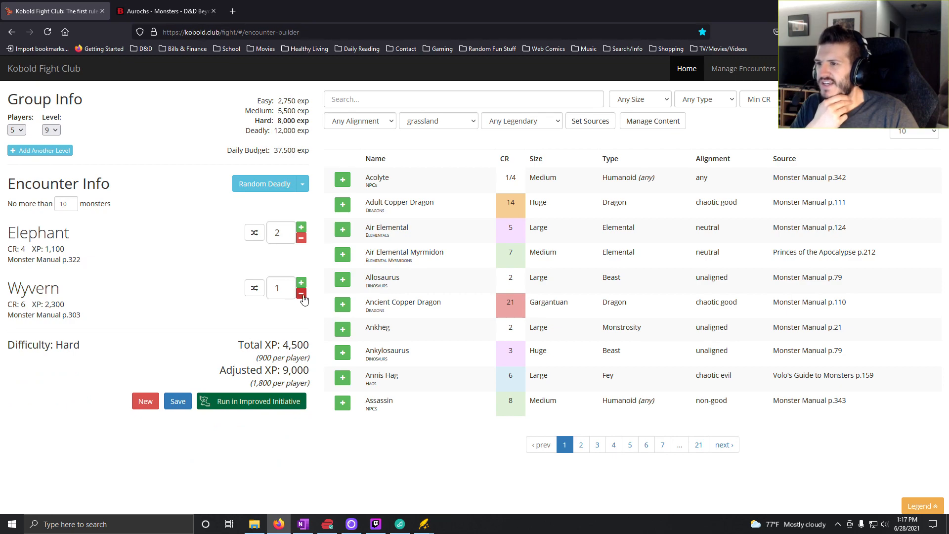
pyautogui.click(301, 293)
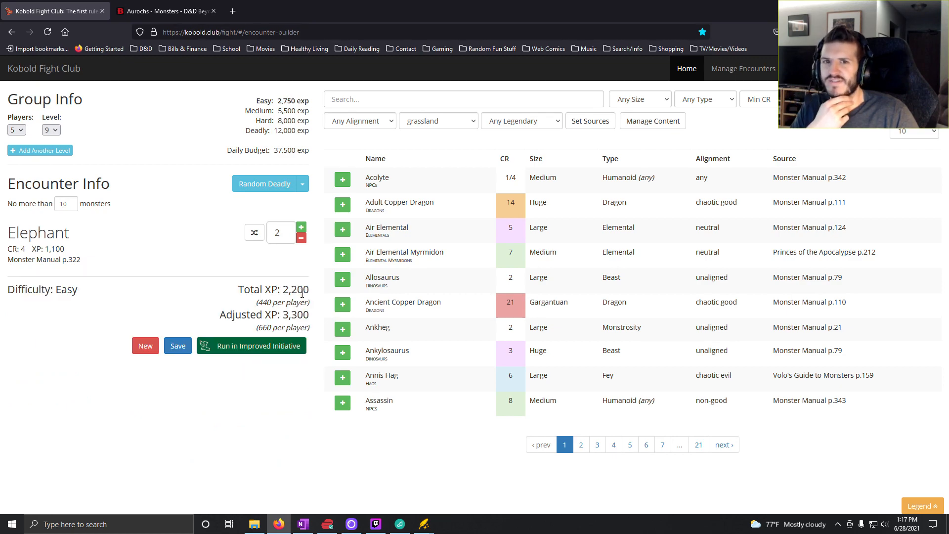
pyautogui.click(301, 228)
pyautogui.click(301, 227)
pyautogui.click(302, 227)
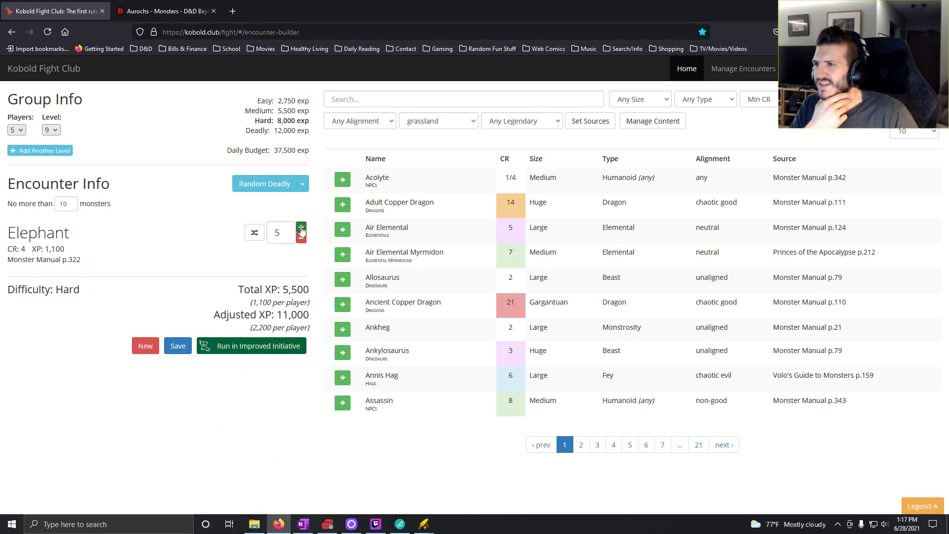
pyautogui.click(302, 228)
# - Switch to OneNote and enter "6x Elephant" for roll 10 in the Level 9 column
pyautogui.click(303, 524)
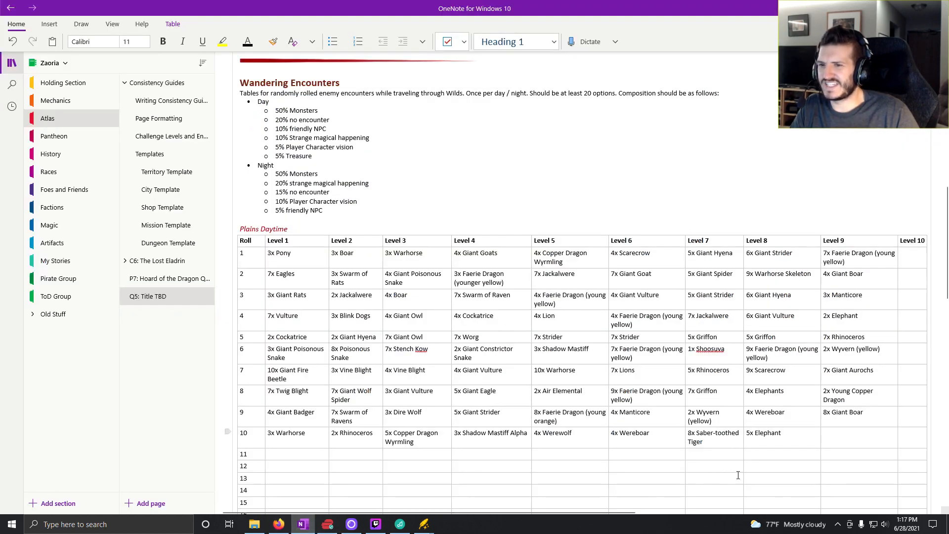
pyautogui.click(845, 437)
pyautogui.write('6x')
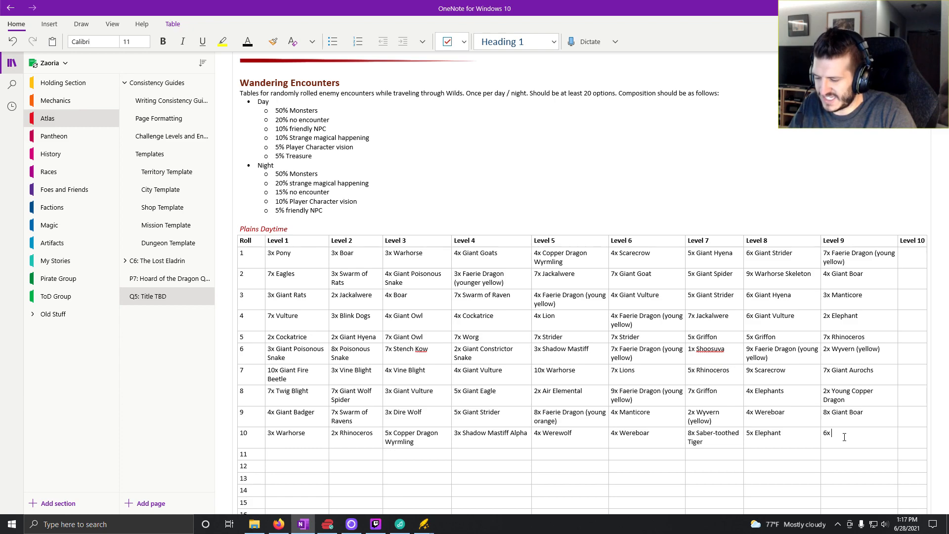
pyautogui.write(' Elephant')
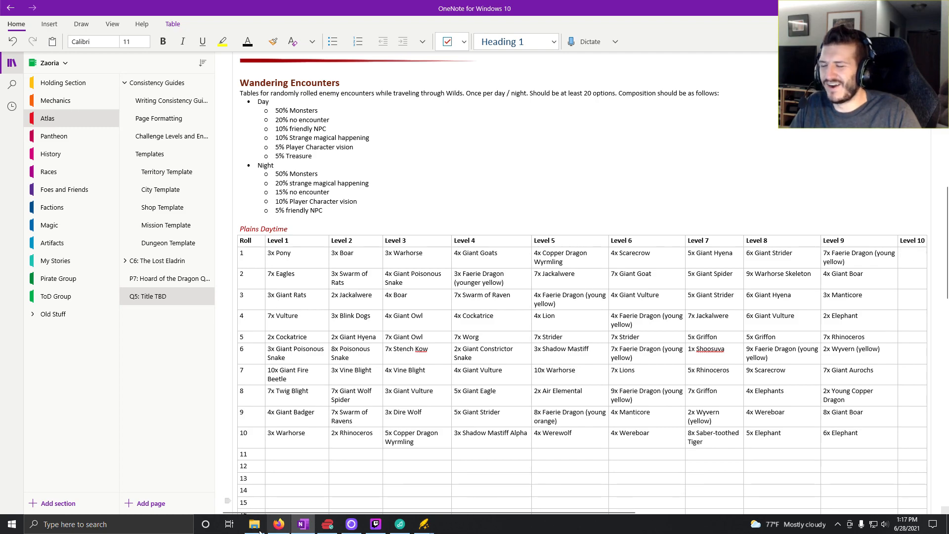
# - Switch to Kobold Fight Club, set the party level to 10 and generate a random Easy encounter
pyautogui.click(279, 524)
pyautogui.click(50, 124)
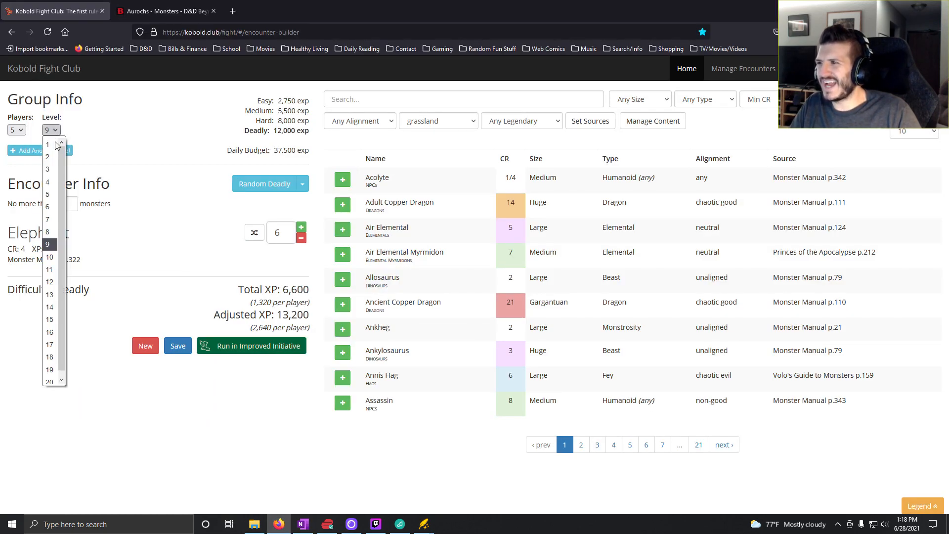
pyautogui.click(54, 257)
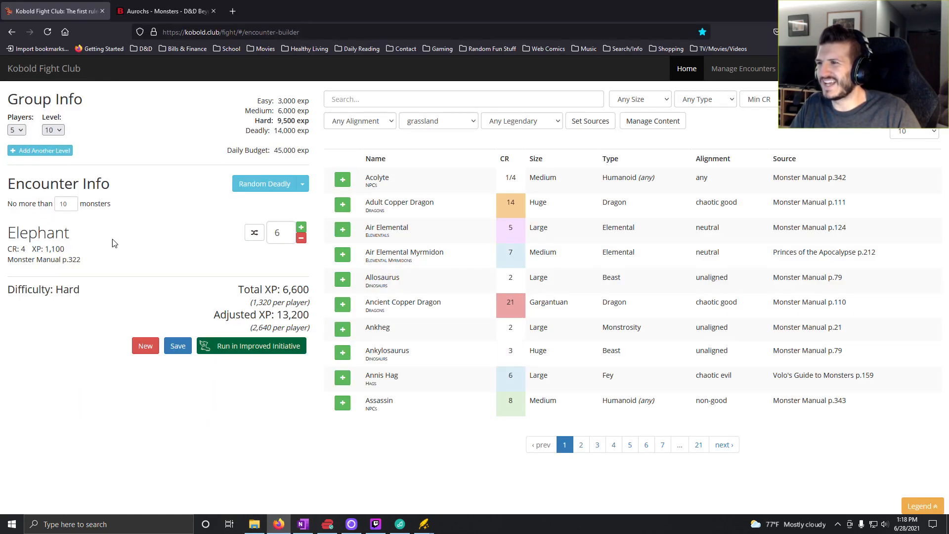
pyautogui.click(302, 184)
pyautogui.click(278, 203)
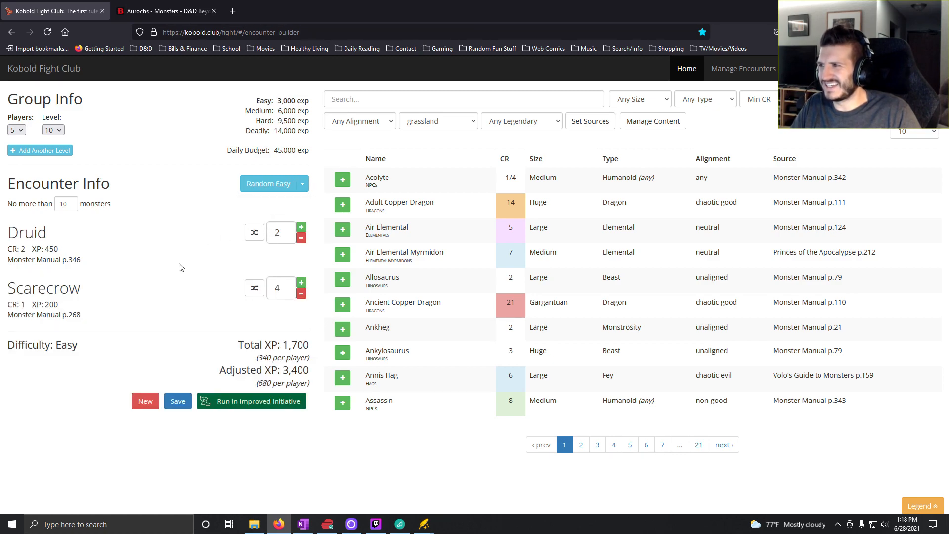
# - Remove both Druids from the encounter and set the Scarecrow count to 7
pyautogui.doubleClick(301, 238)
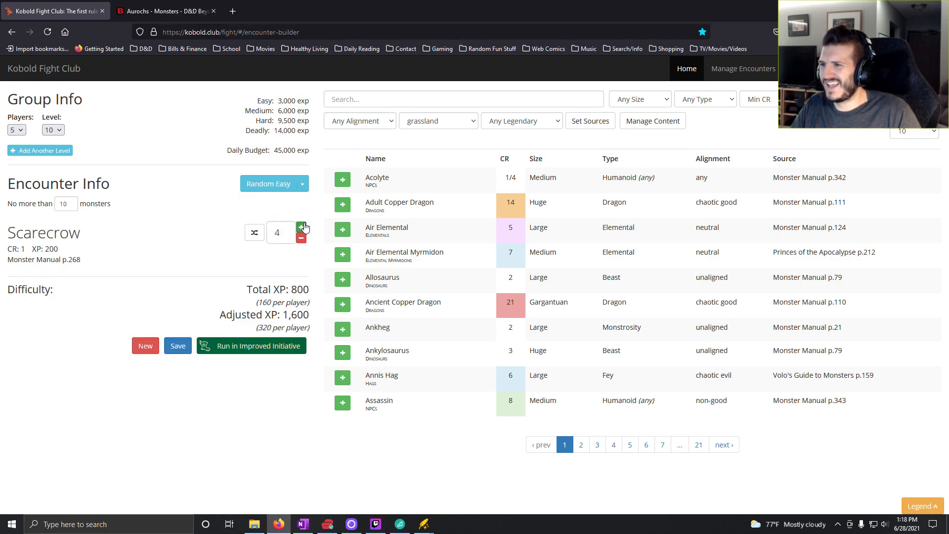
pyautogui.click(301, 227)
pyautogui.click(301, 227)
pyautogui.click(302, 227)
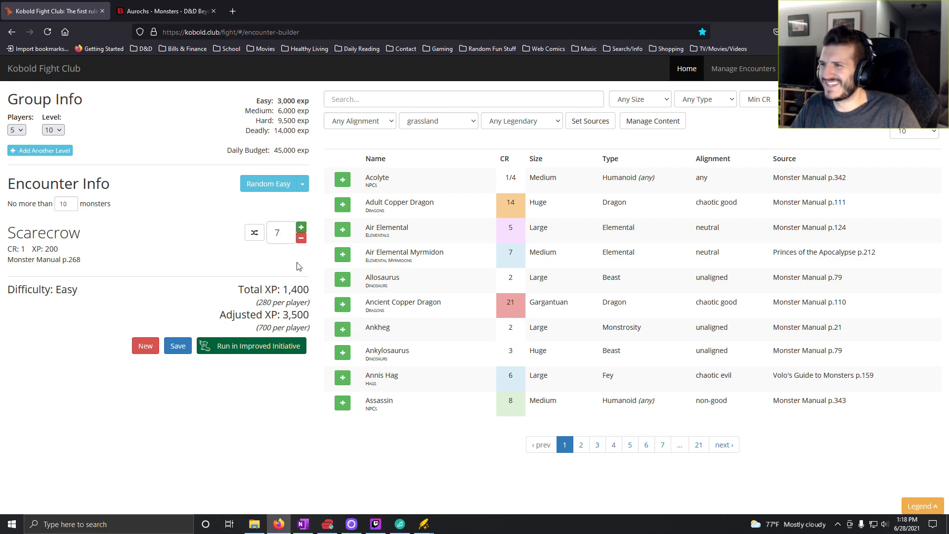
# - Switch to OneNote and enter "7x Scarecrow" for roll 1 in the Level 10 column
pyautogui.click(304, 525)
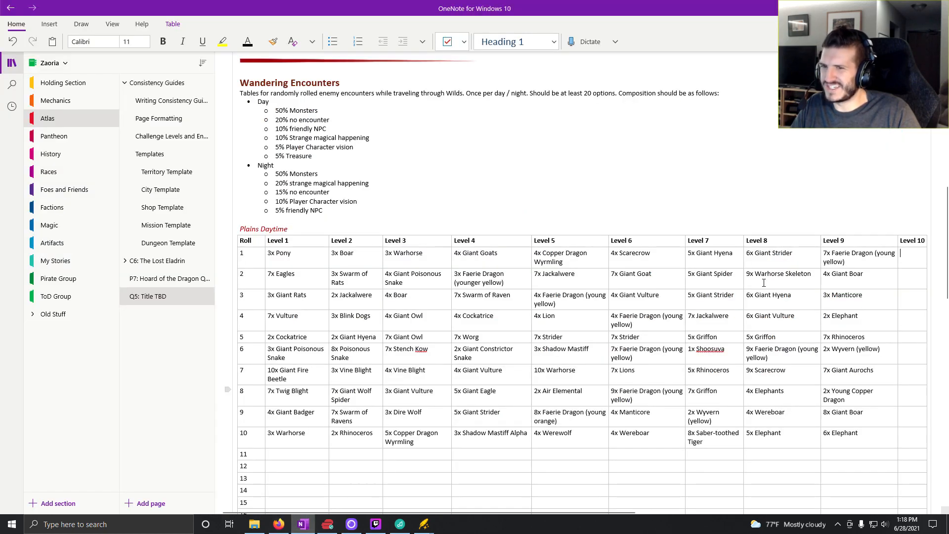
pyautogui.write('7x Scare')
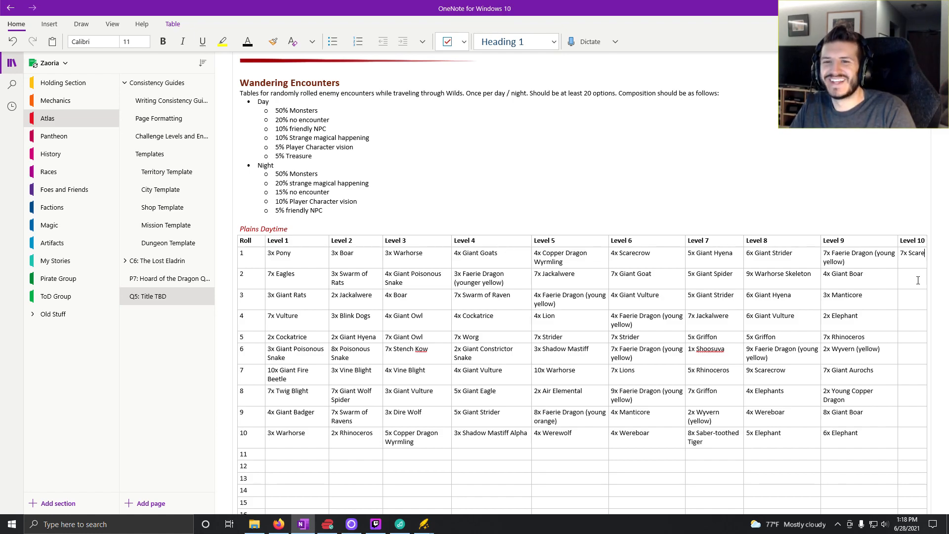
pyautogui.write('crow')
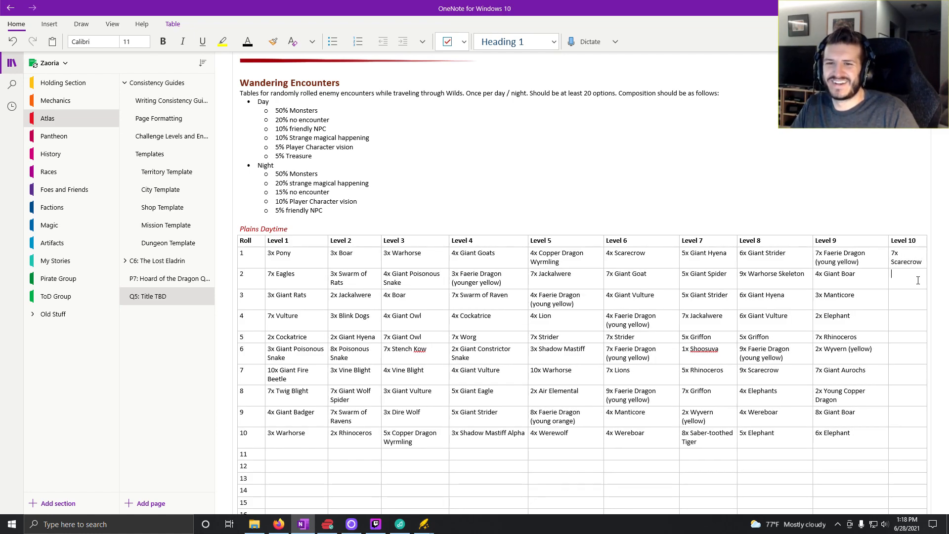
# - Switch to Kobold Fight Club and generate random Easy encounters until one has only Wereboars, leaving their count at 2
pyautogui.click(280, 525)
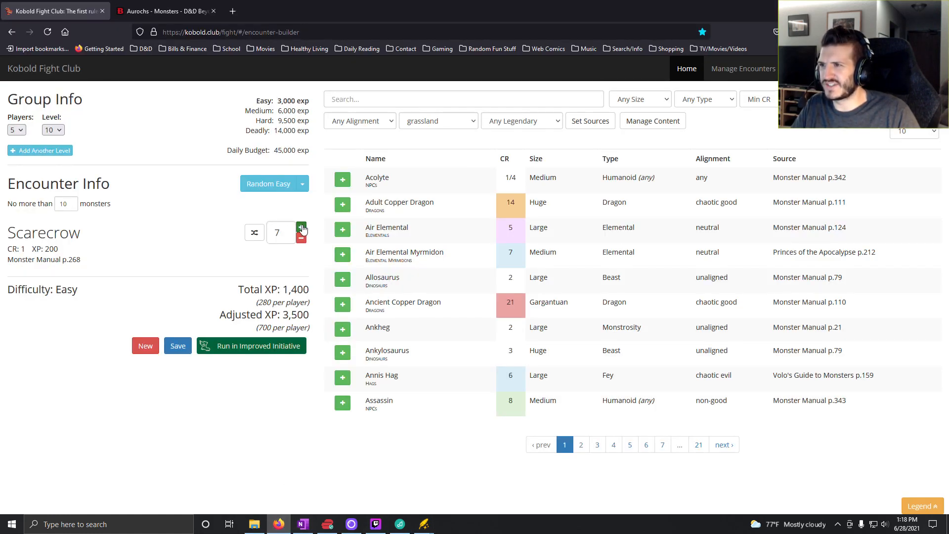
pyautogui.click(282, 191)
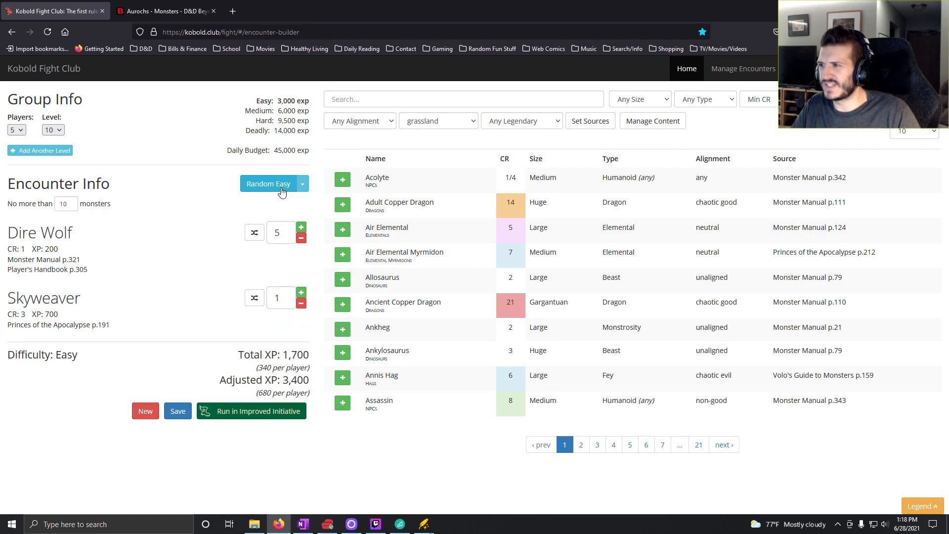
pyautogui.click(282, 191)
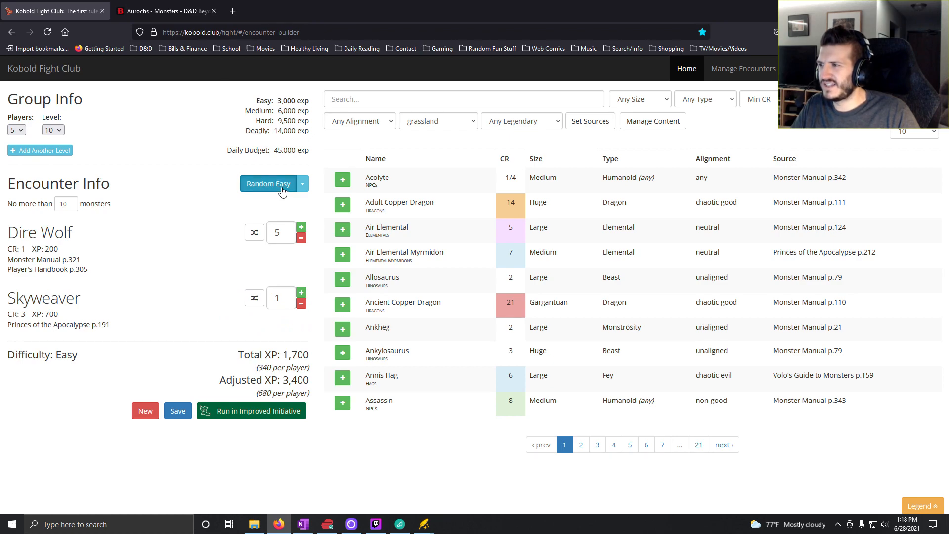
pyautogui.click(301, 238)
pyautogui.click(302, 227)
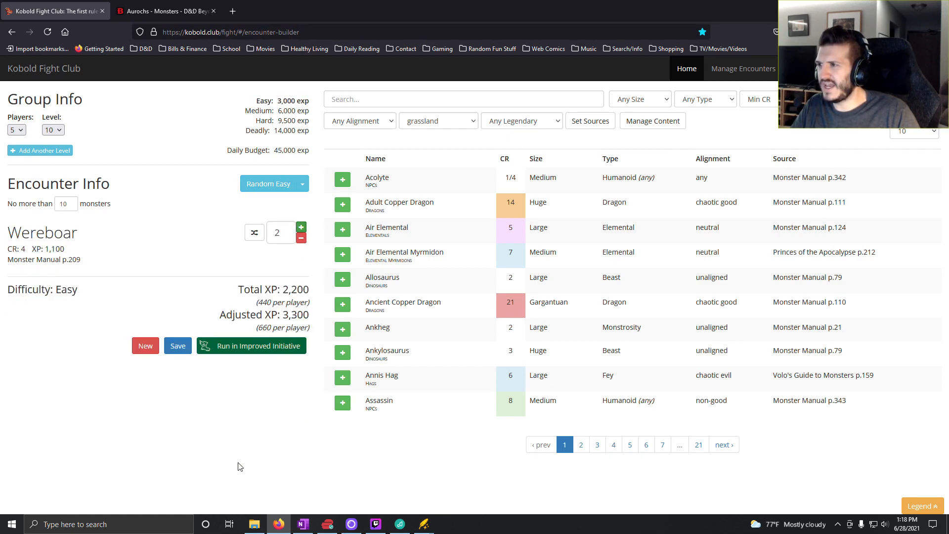
# - Switch to OneNote and enter "2x Wereboar" for roll 2 in the Level 10 column
pyautogui.click(304, 524)
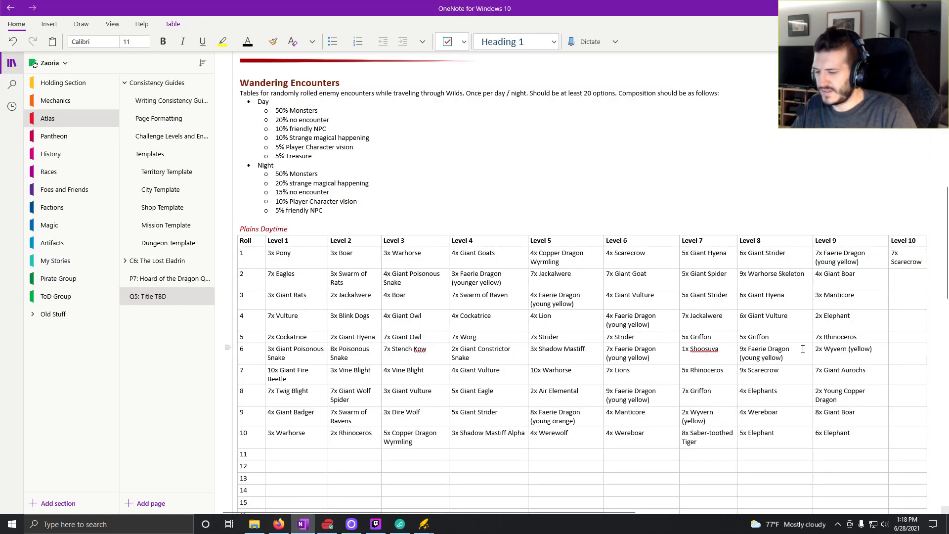
pyautogui.write('2x Wereboar')
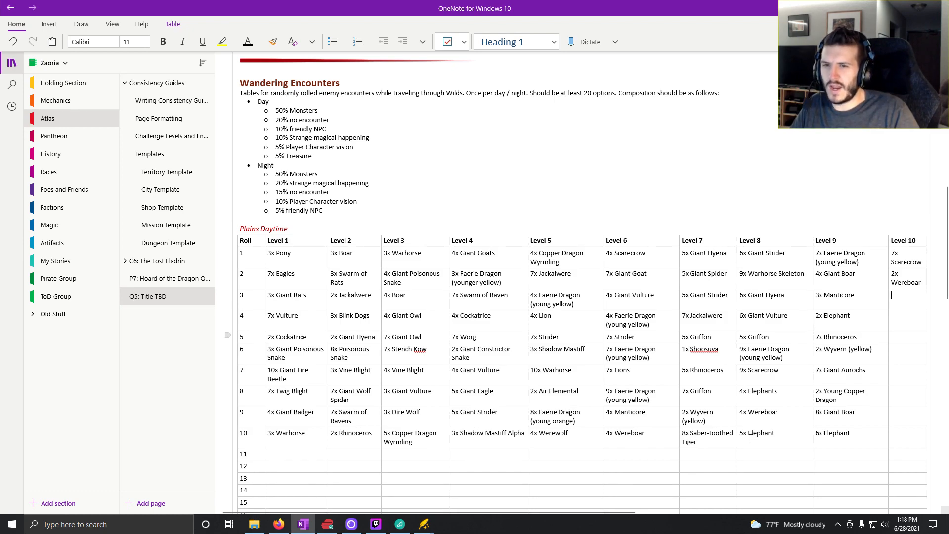
# - Switch to Kobold Fight Club and generate random Easy encounters until one includes an Allosaurus and Faerie Dragons (yellow)
pyautogui.click(279, 524)
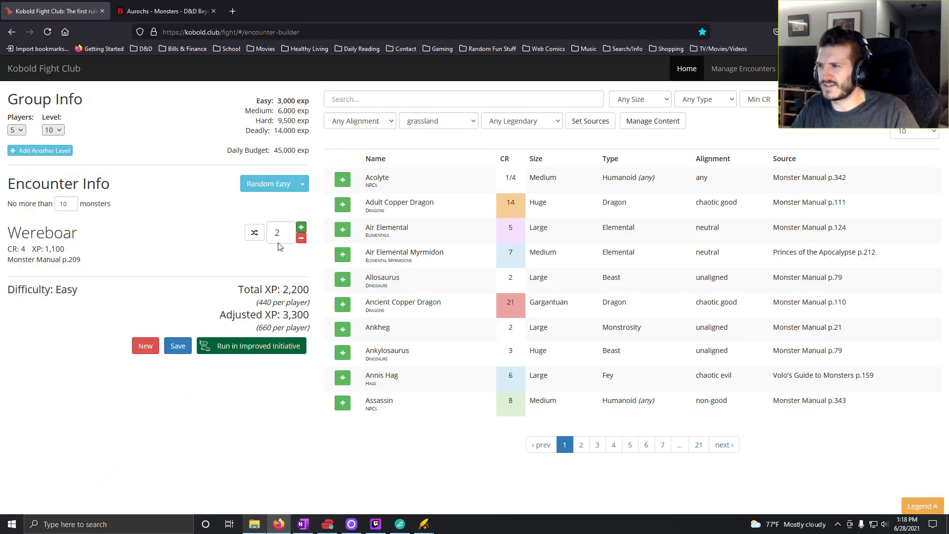
pyautogui.click(290, 187)
pyautogui.click(290, 187)
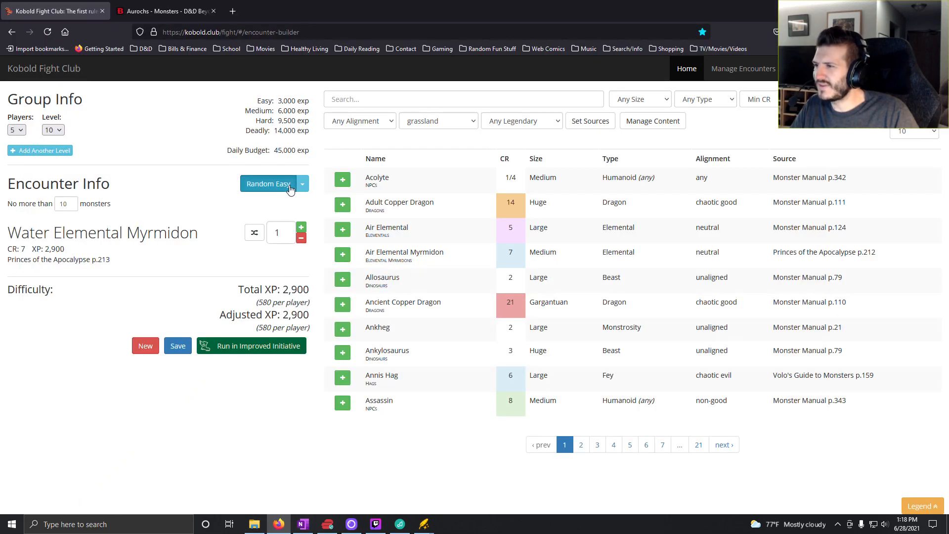
pyautogui.click(288, 187)
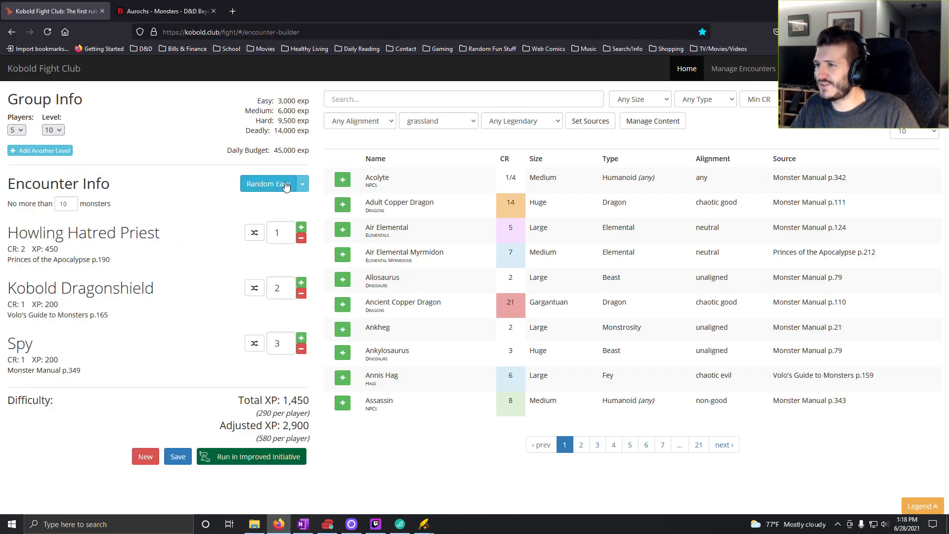
pyautogui.click(284, 185)
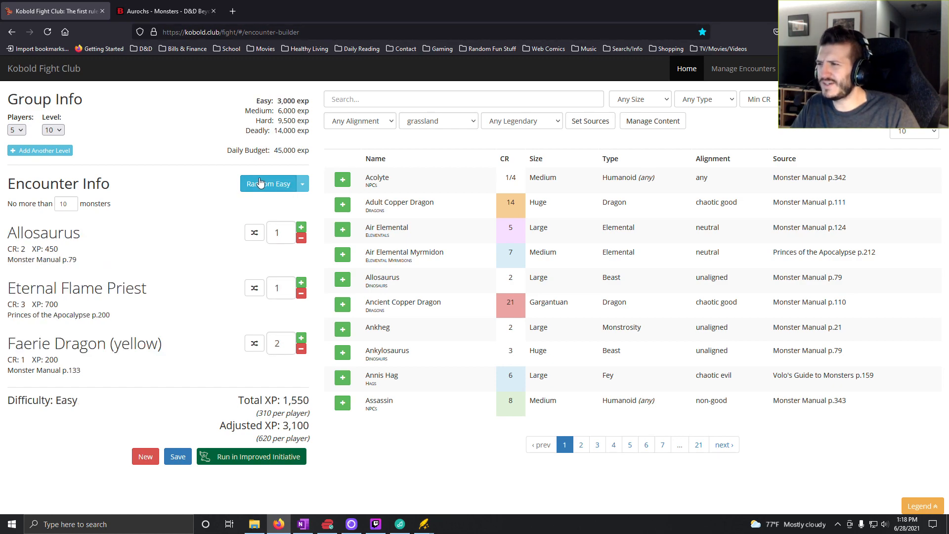
# - Remove the Eternal Flame Priest and Allosaurus from the encounter and set the Faerie Dragon (yellow) count to 7
pyautogui.click(301, 294)
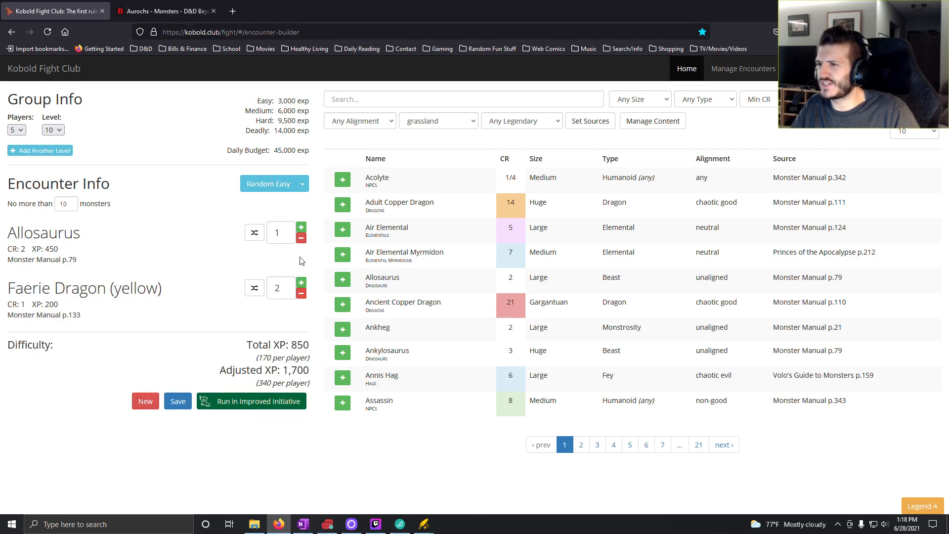
pyautogui.click(301, 237)
pyautogui.click(301, 227)
pyautogui.click(302, 227)
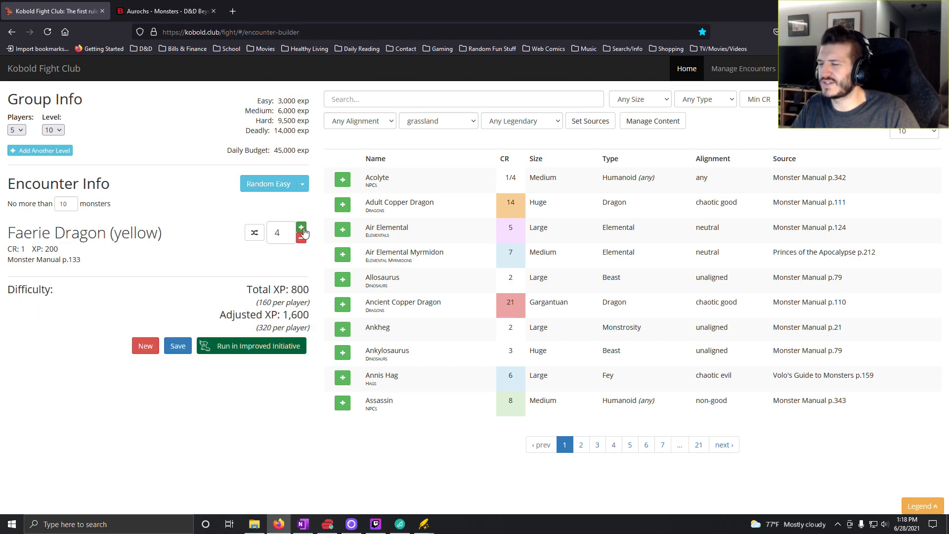
pyautogui.click(302, 228)
pyautogui.click(302, 228)
pyautogui.click(301, 228)
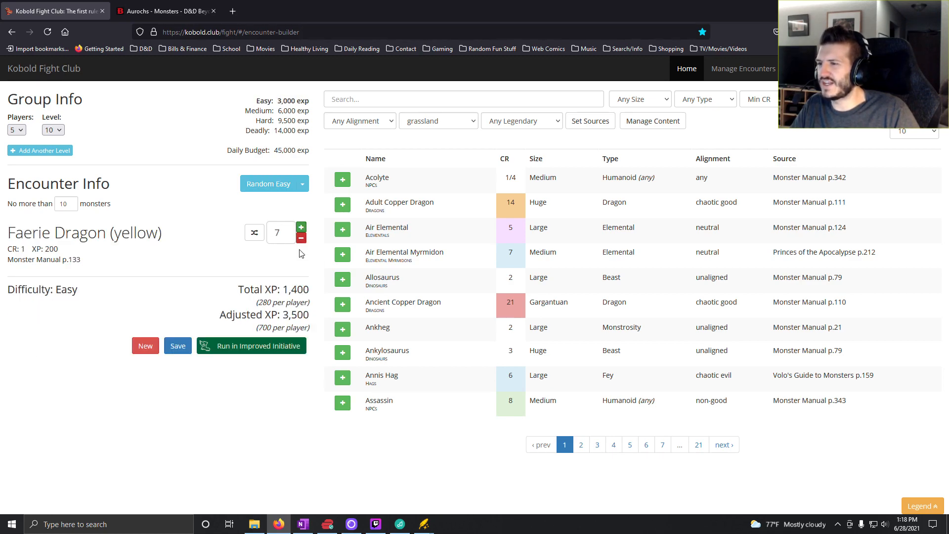
pyautogui.click(301, 237)
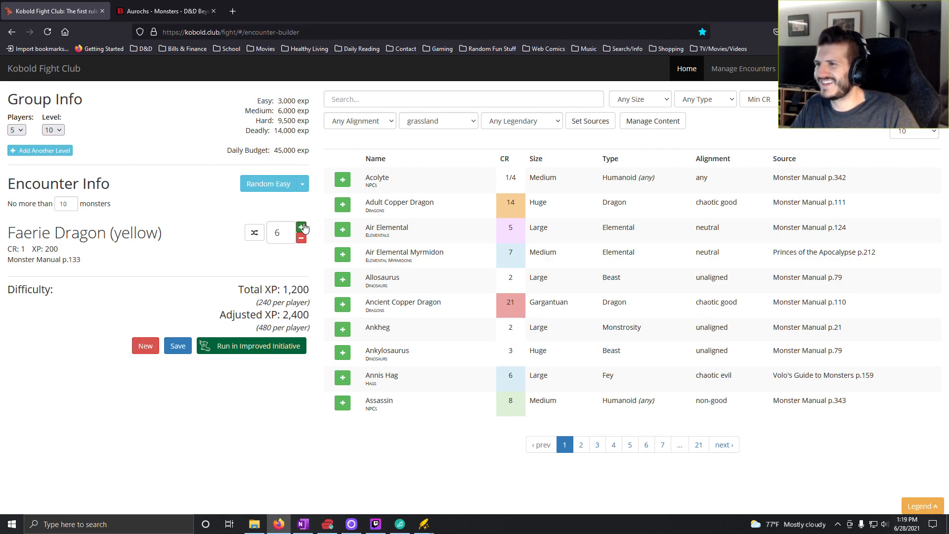
pyautogui.click(301, 227)
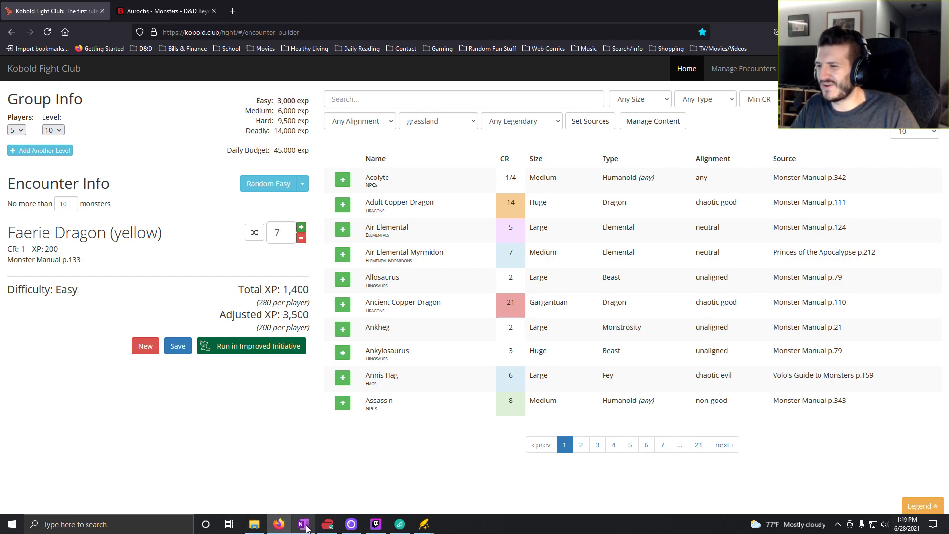
# - Switch to OneNote and enter "7x Faerie Dragon (young yellow)" for roll 3 in the Level 10 column
pyautogui.moveTo(304, 526)
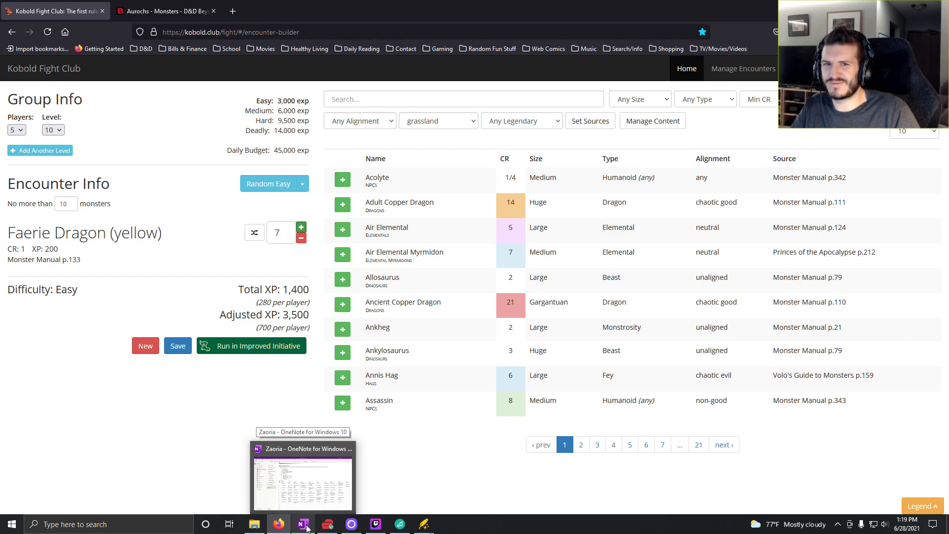
pyautogui.click(304, 525)
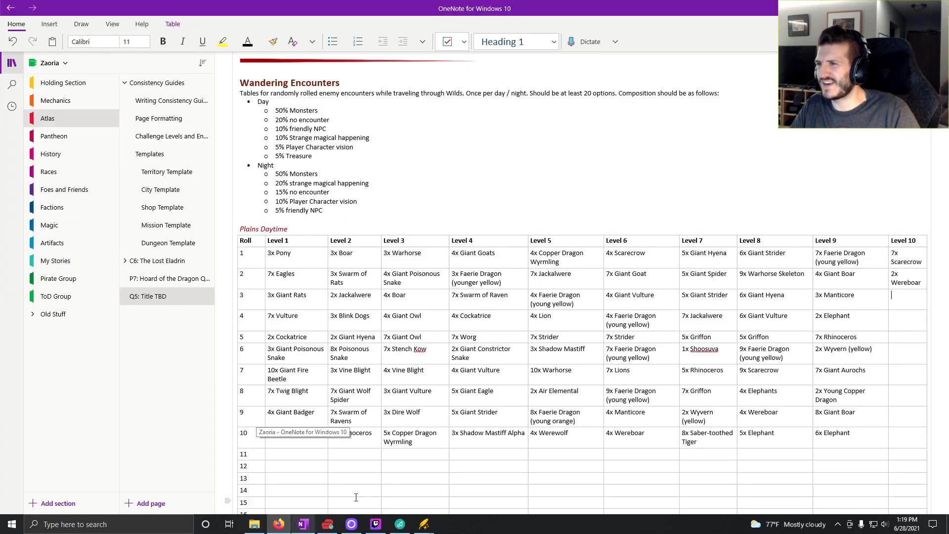
pyautogui.click(278, 526)
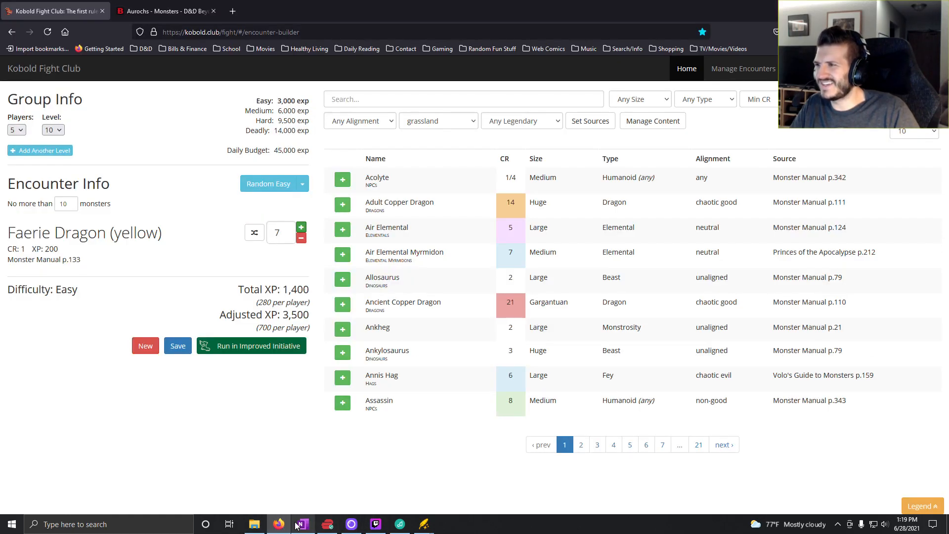
pyautogui.click(302, 525)
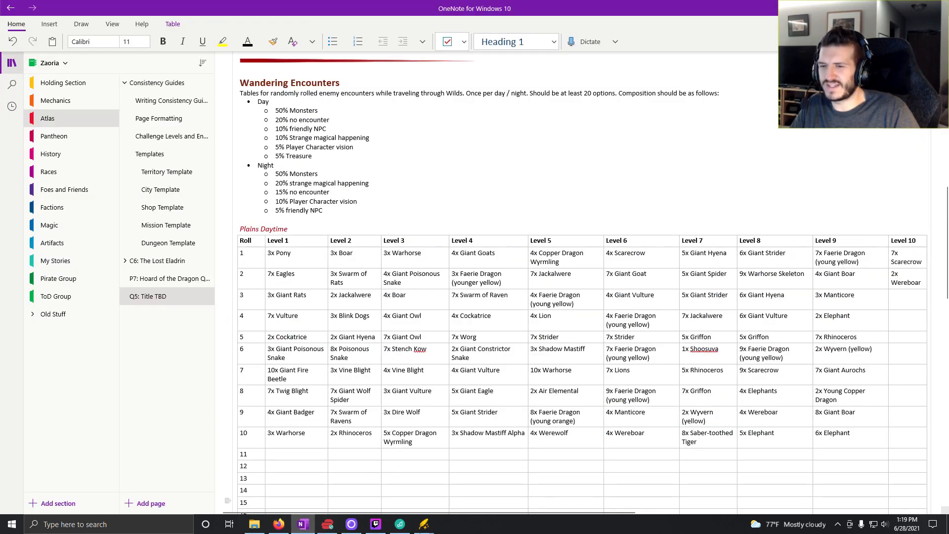
pyautogui.click(278, 525)
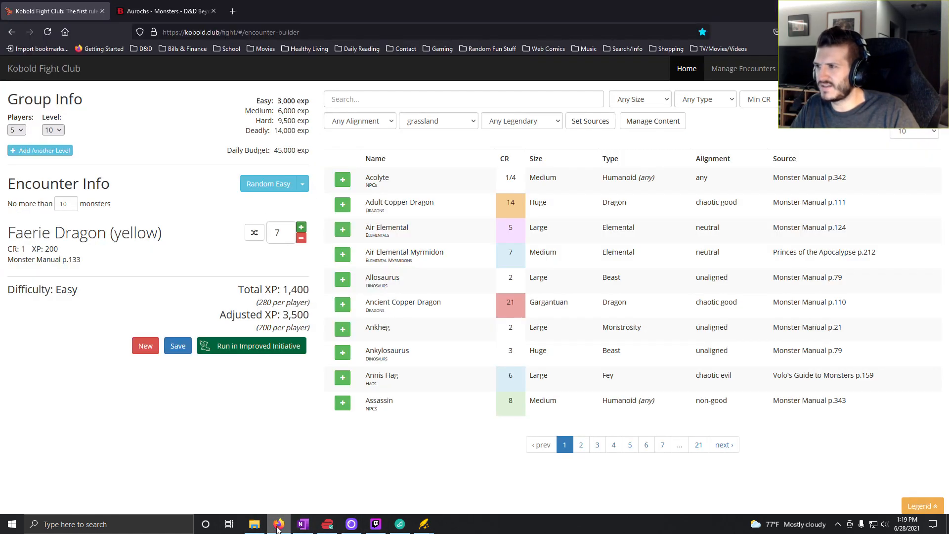
pyautogui.click(303, 525)
pyautogui.write('7x ')
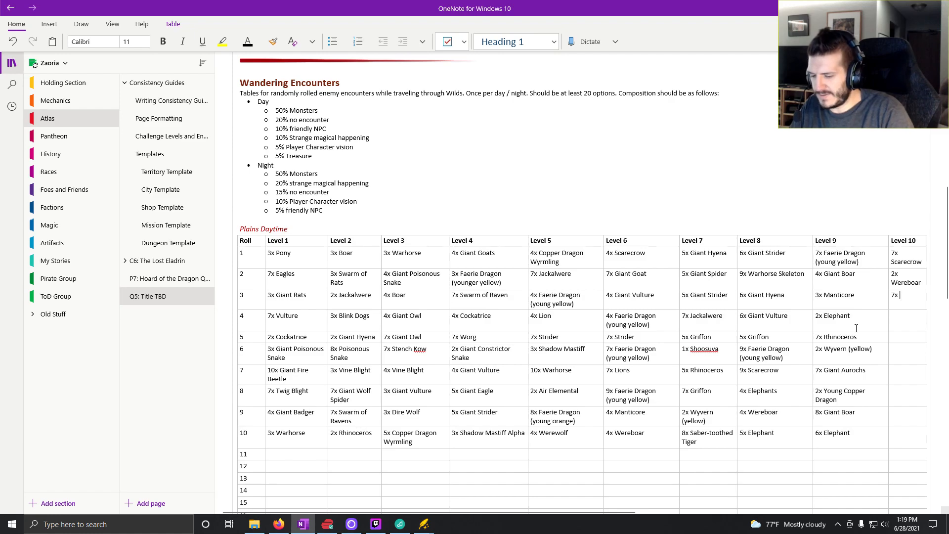
pyautogui.write('Faerie')
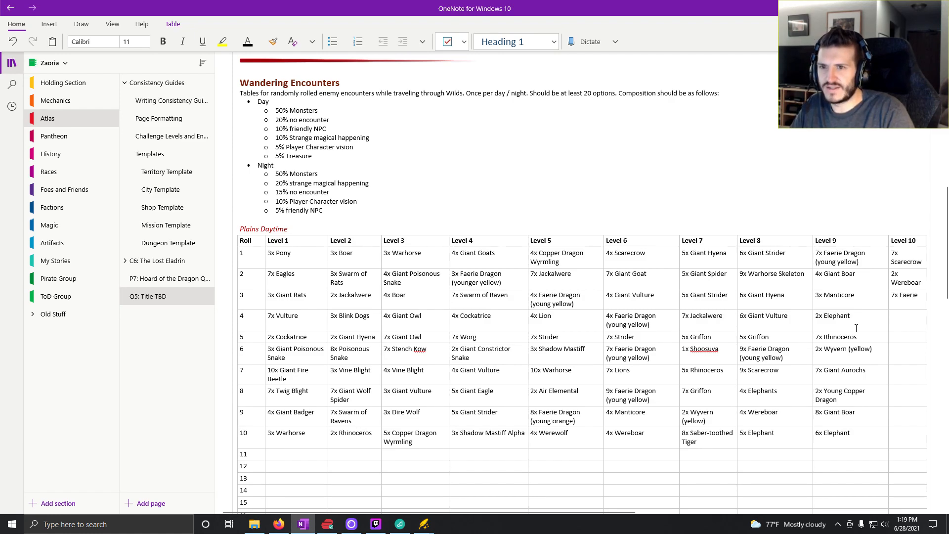
pyautogui.write(' Dragon (young y')
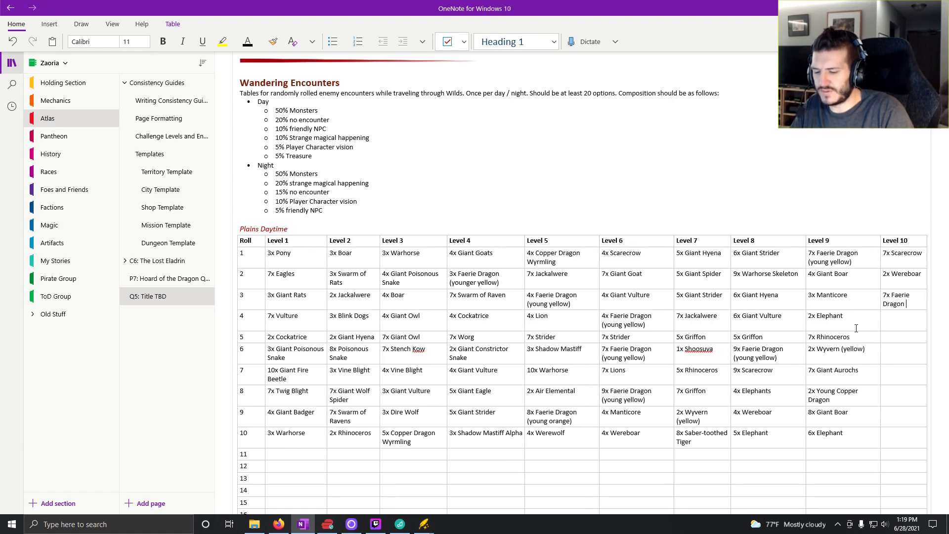
pyautogui.write('ell')
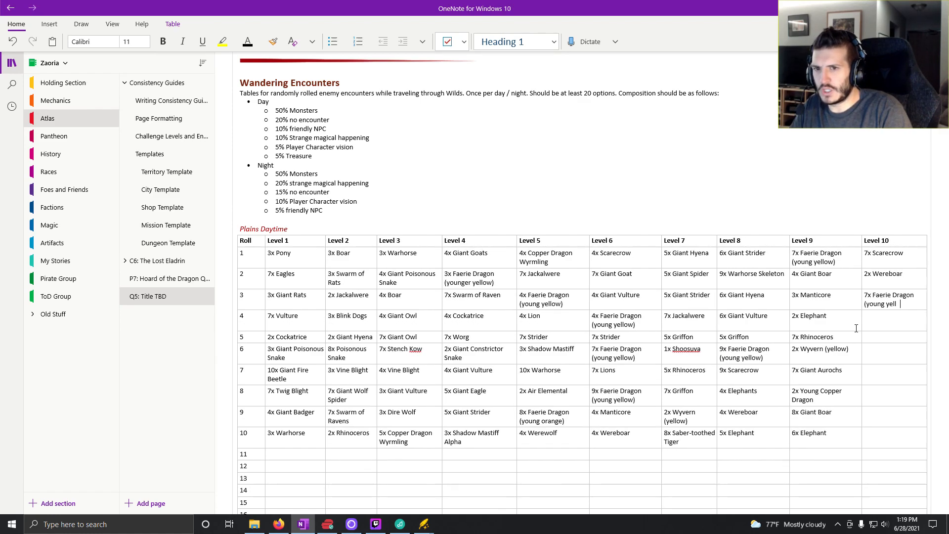
pyautogui.write('ow)')
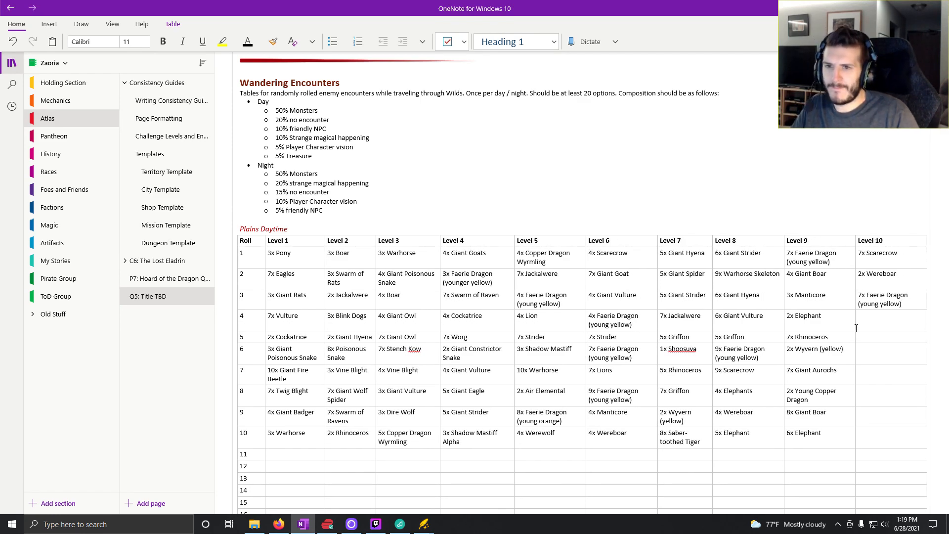
# - Switch to Kobold Fight Club and generate random Easy encounters until one has only Nilbogs
pyautogui.click(278, 525)
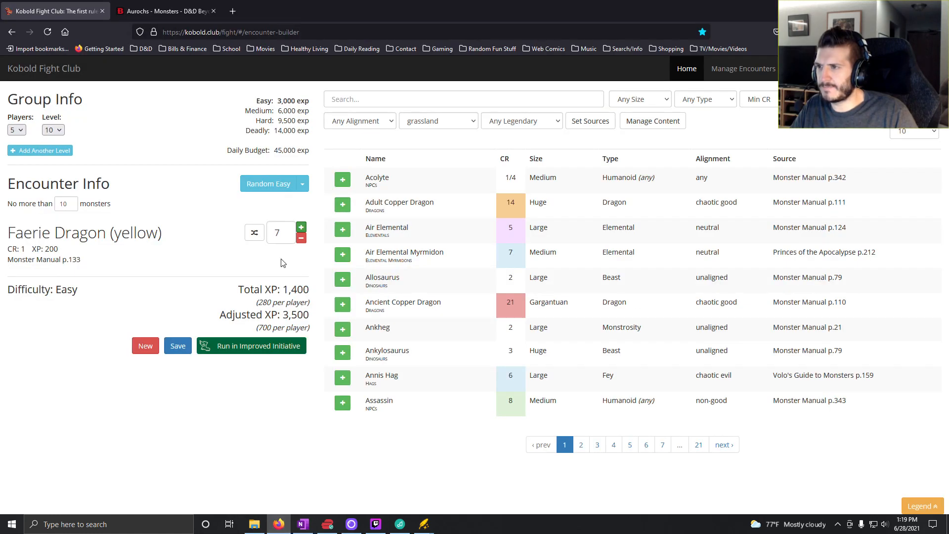
pyautogui.click(268, 183)
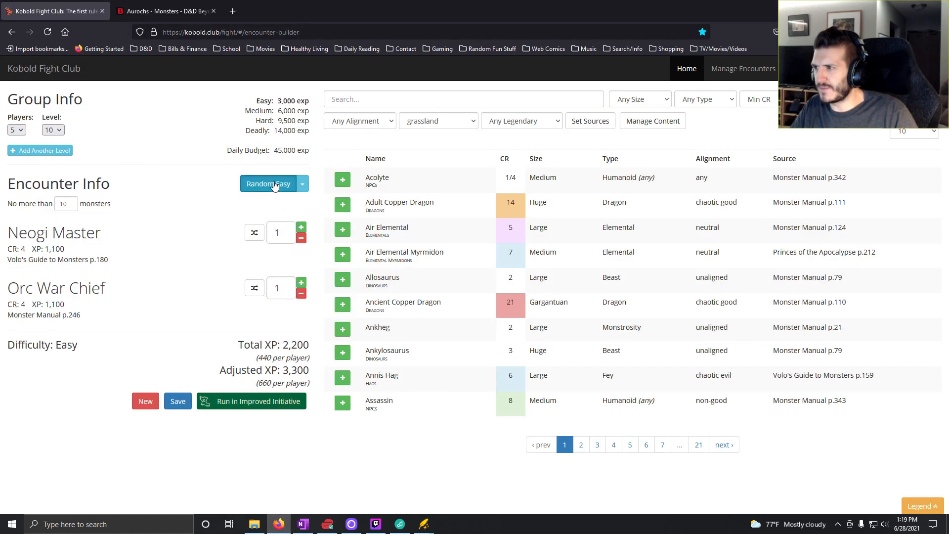
pyautogui.click(275, 184)
pyautogui.click(275, 184)
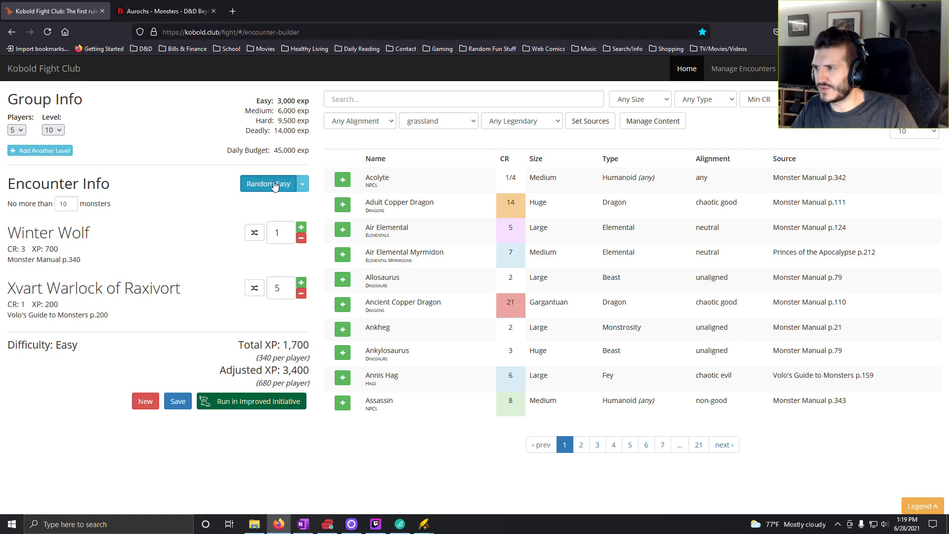
pyautogui.click(275, 184)
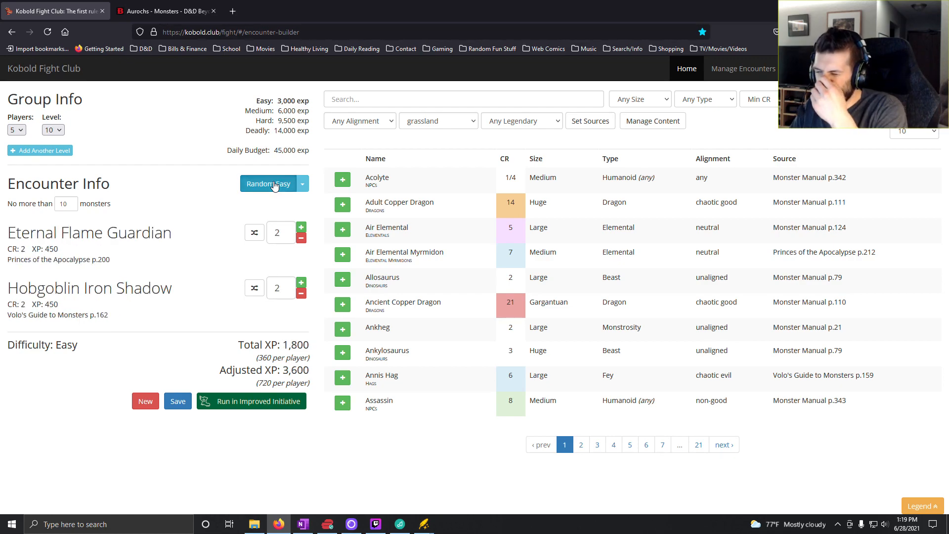
pyautogui.click(274, 185)
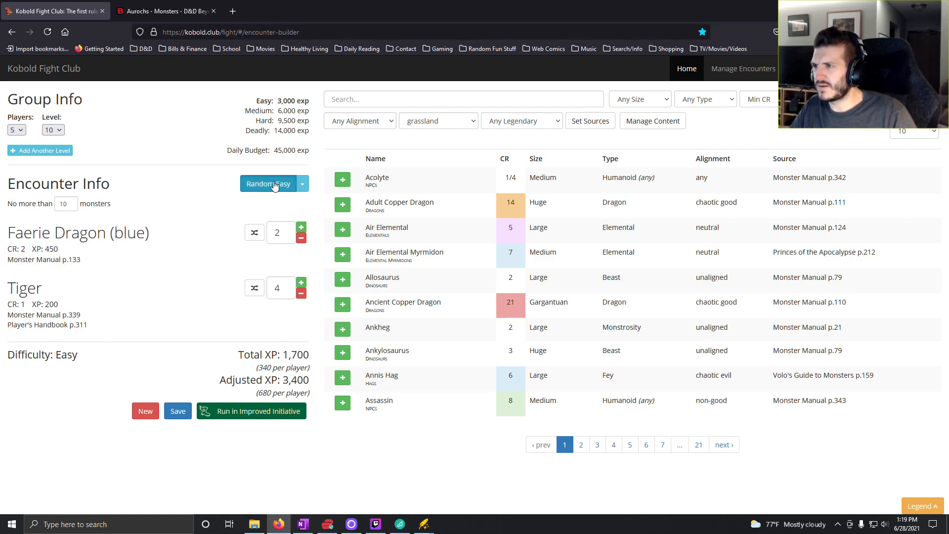
pyautogui.click(274, 184)
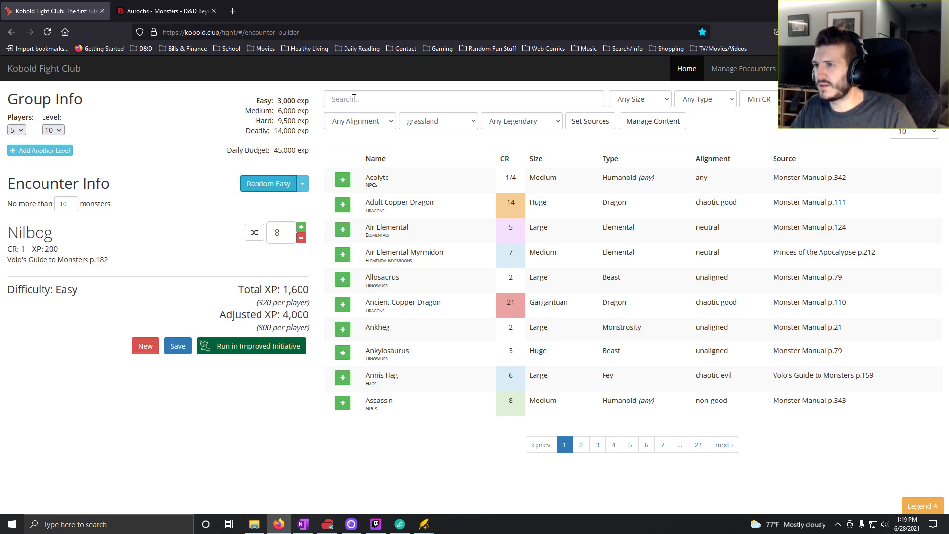
# - Search the monster list for "faer" and add a Faerie Dragon (green) to the encounter
pyautogui.click(336, 100)
pyautogui.write('faer')
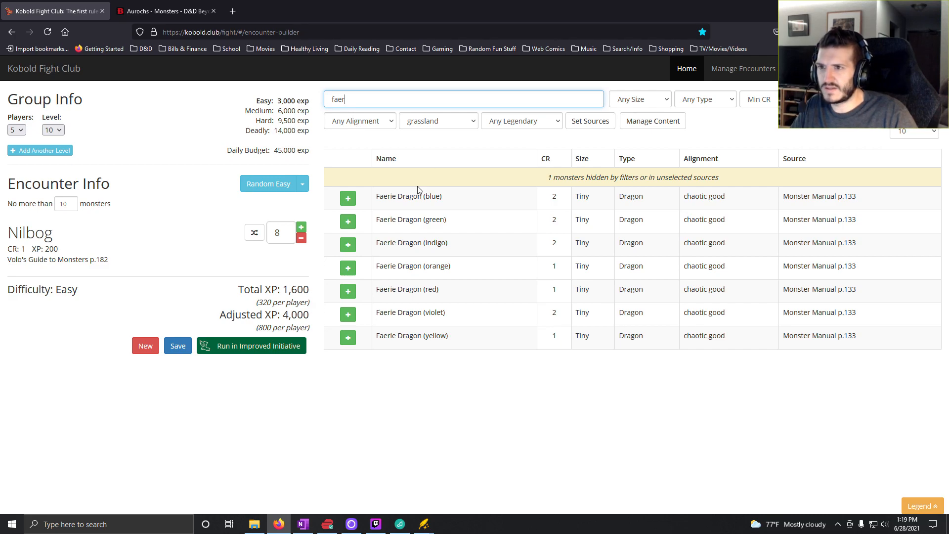
pyautogui.click(350, 224)
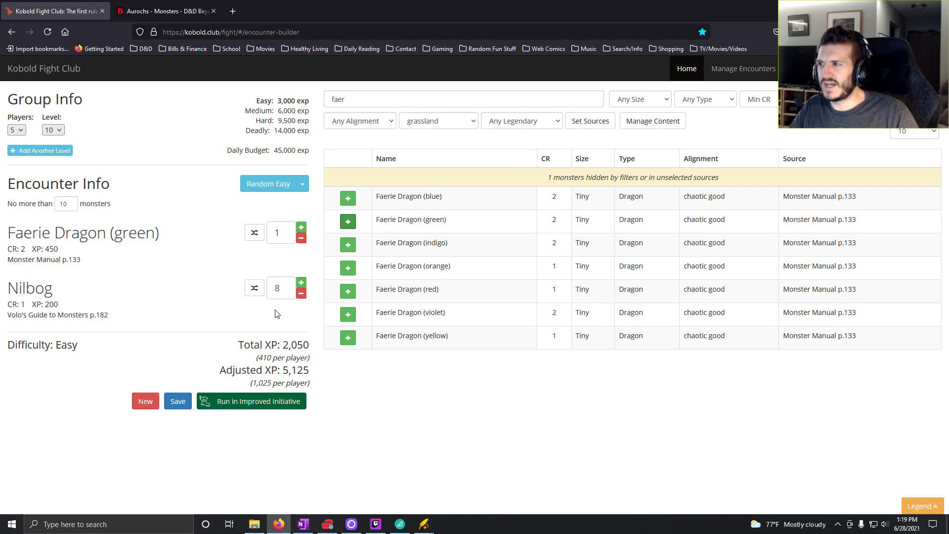
# - Remove all Nilbogs from the encounter and set the Faerie Dragon (green) count to 4
pyautogui.click(301, 293)
pyautogui.click(301, 293)
pyautogui.tripleClick(302, 293)
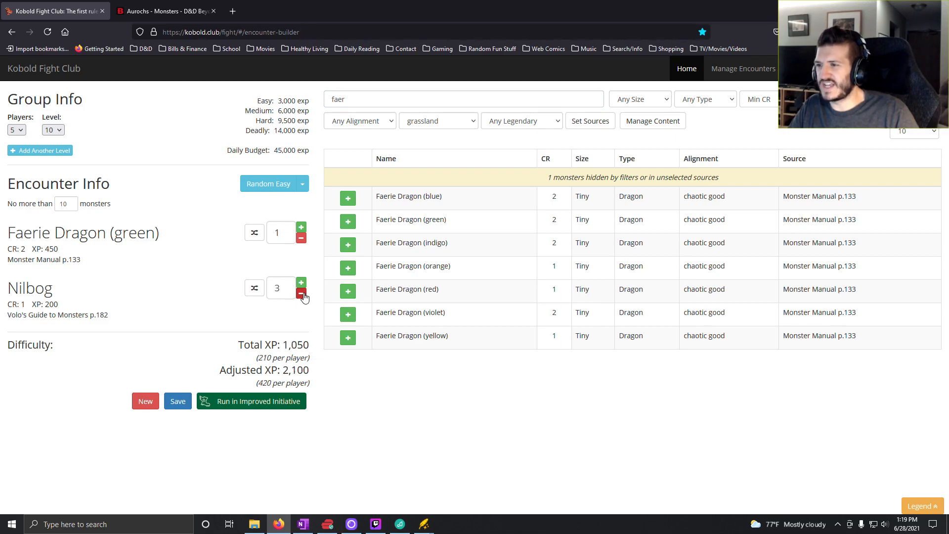
pyautogui.click(301, 293)
pyautogui.click(302, 294)
pyautogui.click(301, 294)
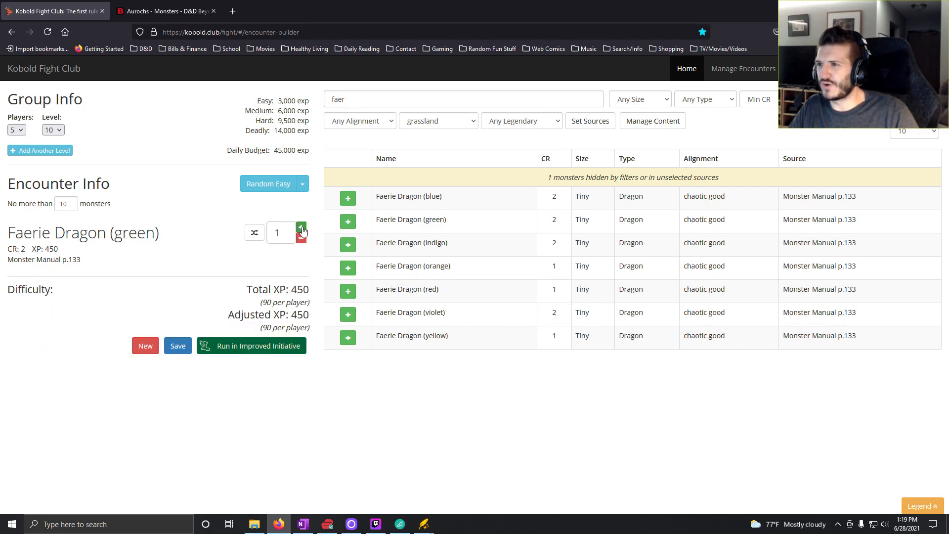
pyautogui.click(301, 227)
pyautogui.click(301, 228)
pyautogui.click(301, 229)
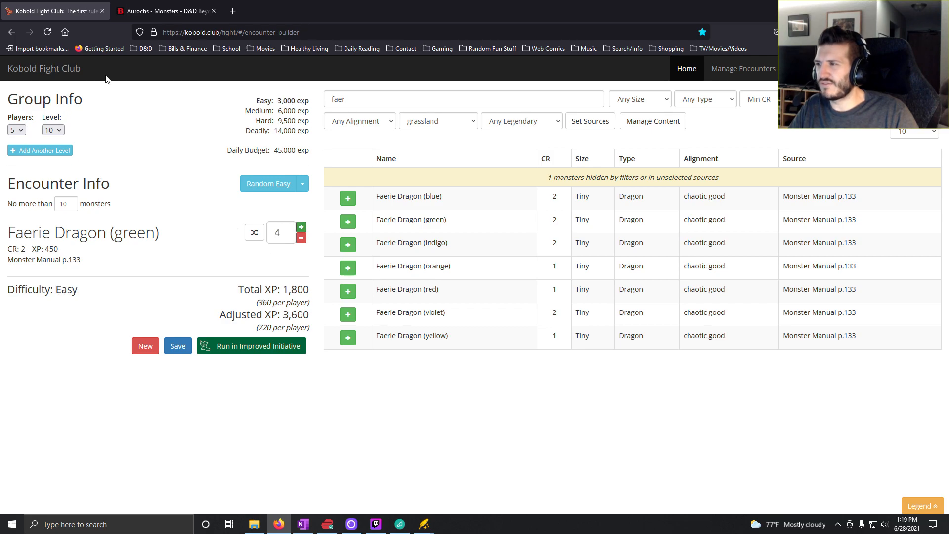
# - Switch to OneNote and enter "4x Faerie Dragon (older yellow)" for roll 4 in the Level 10 column
pyautogui.click(304, 524)
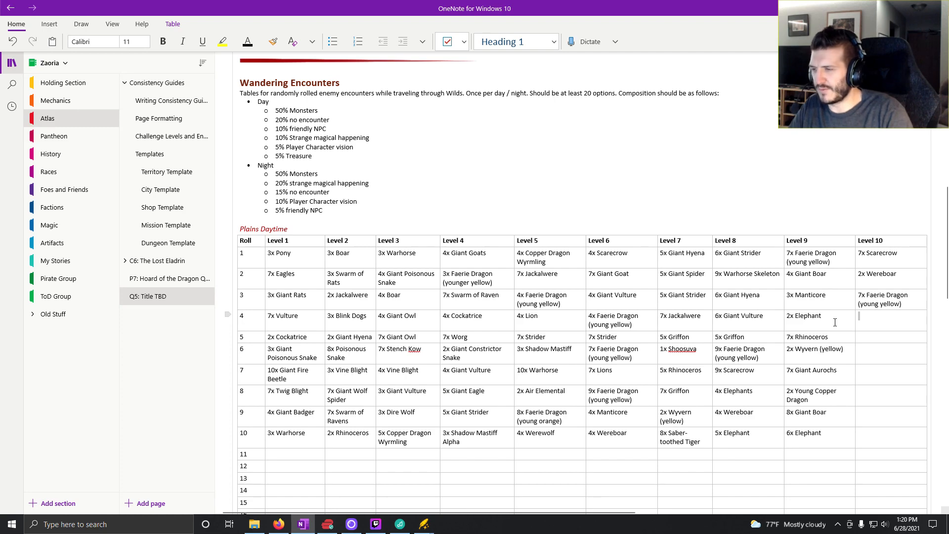
pyautogui.click(281, 526)
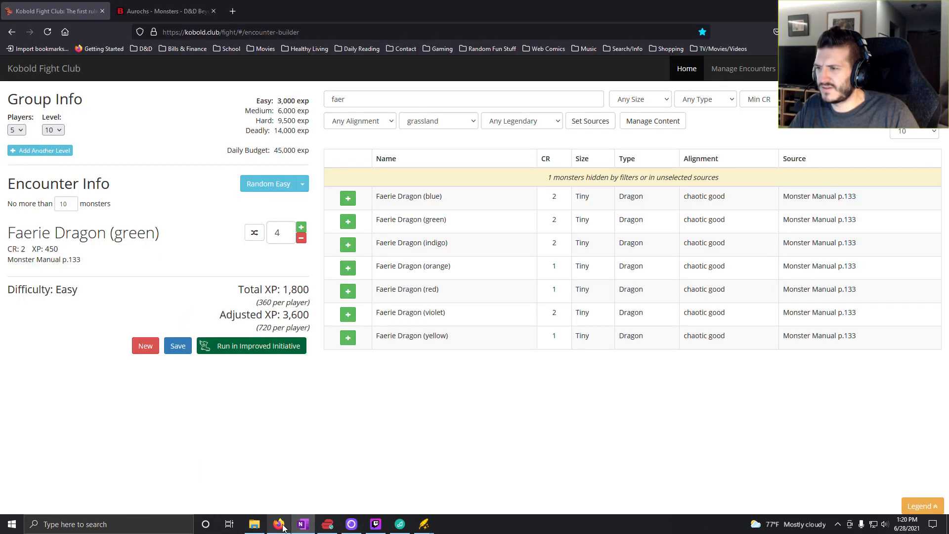
pyautogui.click(303, 524)
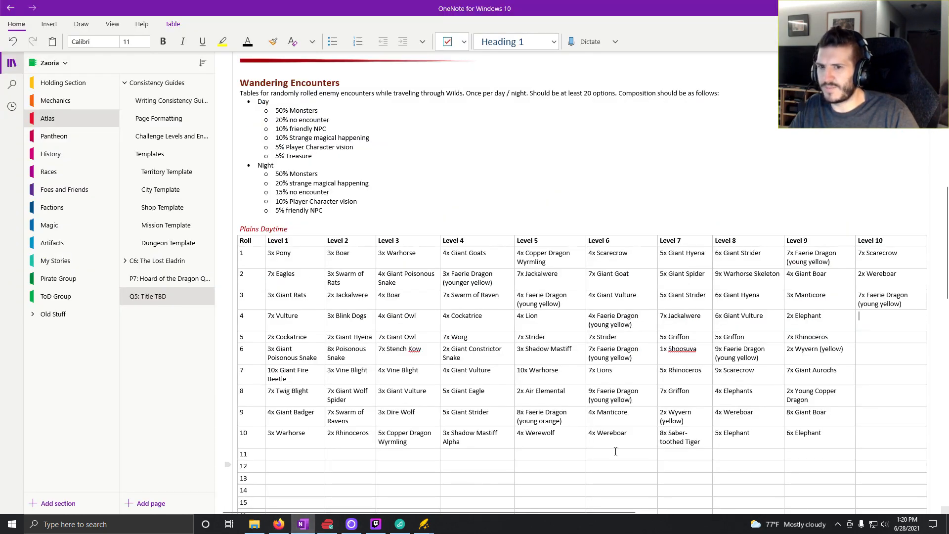
pyautogui.write('4x ')
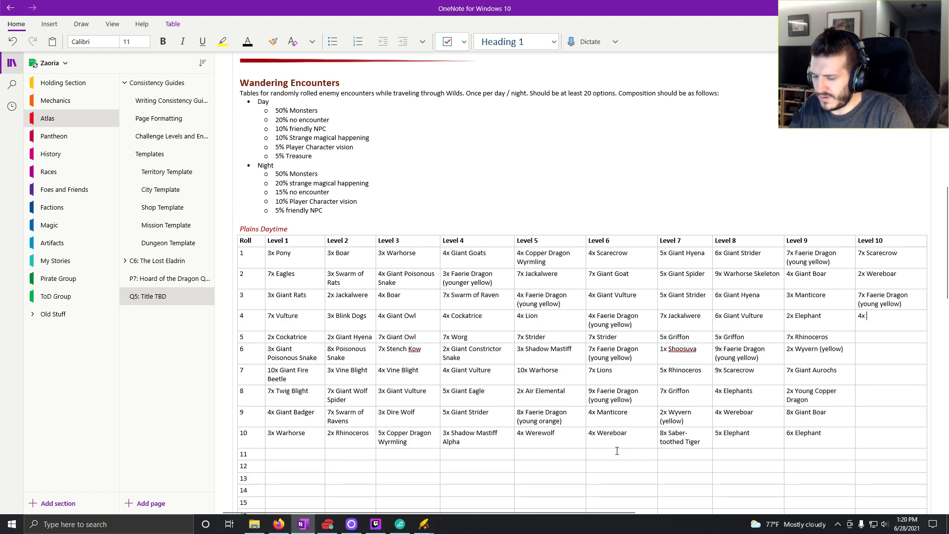
pyautogui.write('Faerie Dra')
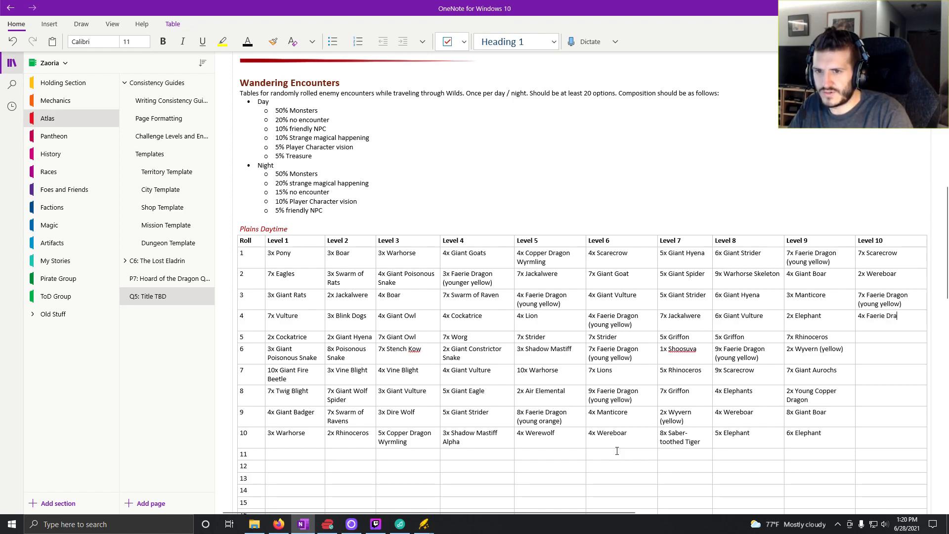
pyautogui.write('gon (o')
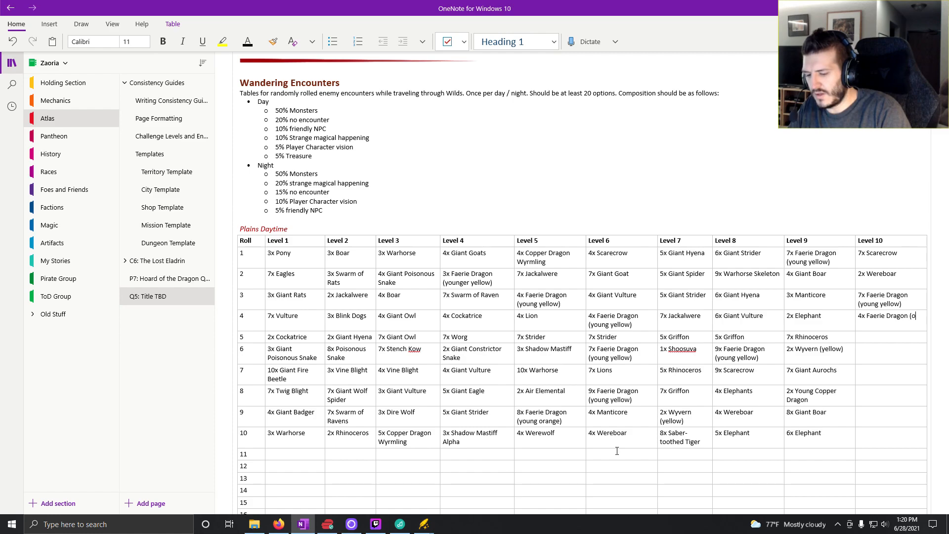
pyautogui.write('lder yellow')
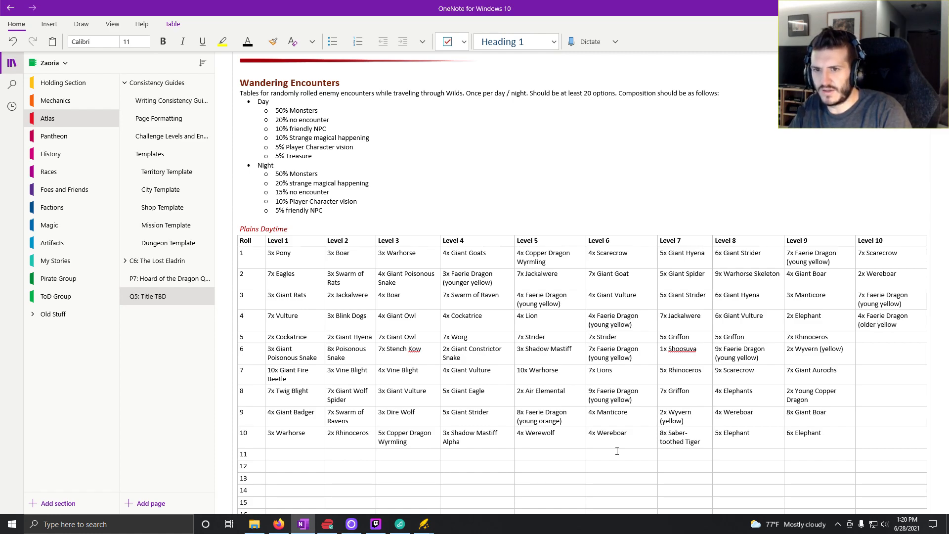
pyautogui.write(')')
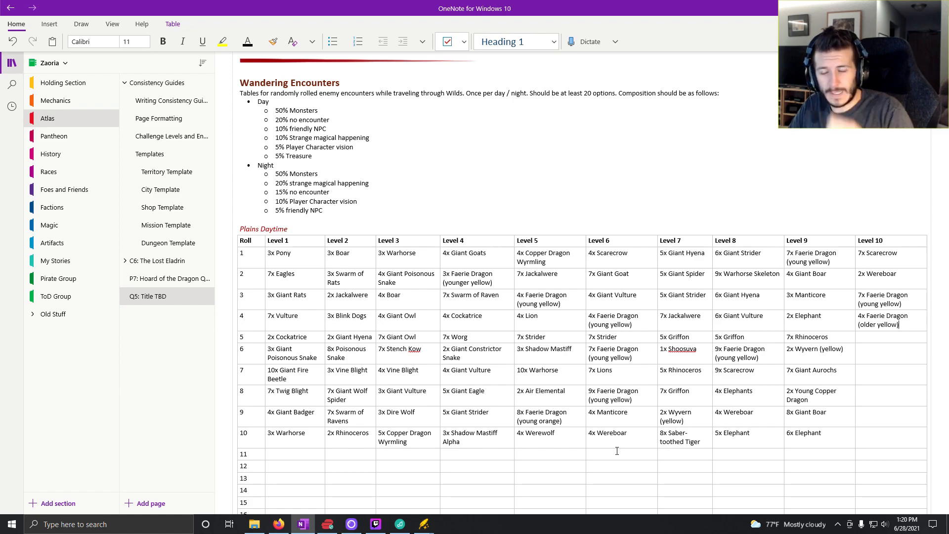
# - Switch to Kobold Fight Club, change the random encounter difficulty to Medium, and clear the monster search
pyautogui.click(278, 524)
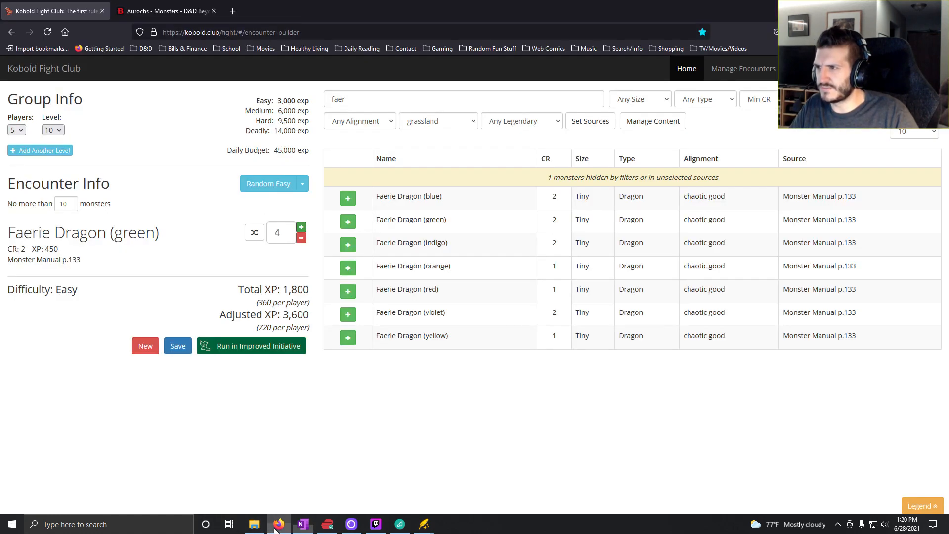
pyautogui.click(299, 189)
pyautogui.click(261, 215)
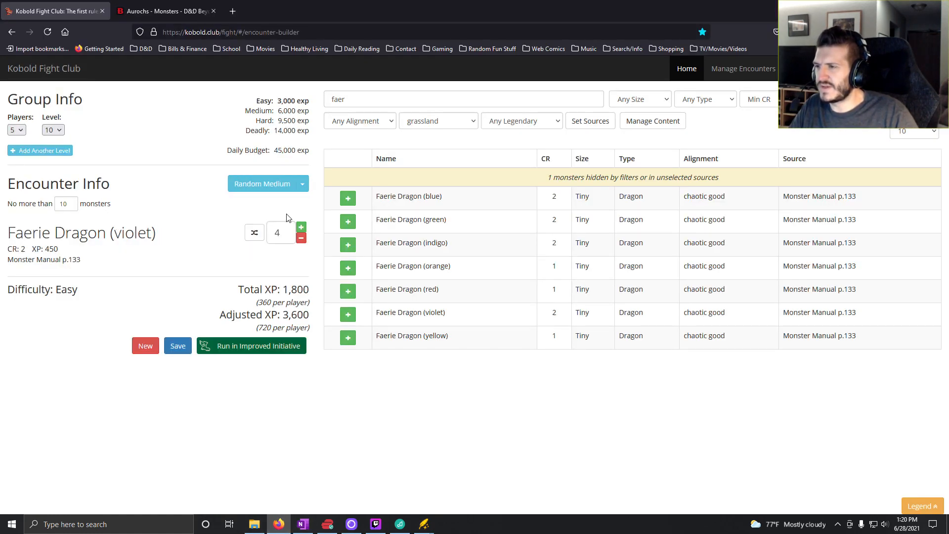
pyautogui.moveTo(449, 99); pyautogui.dragTo(285, 101)
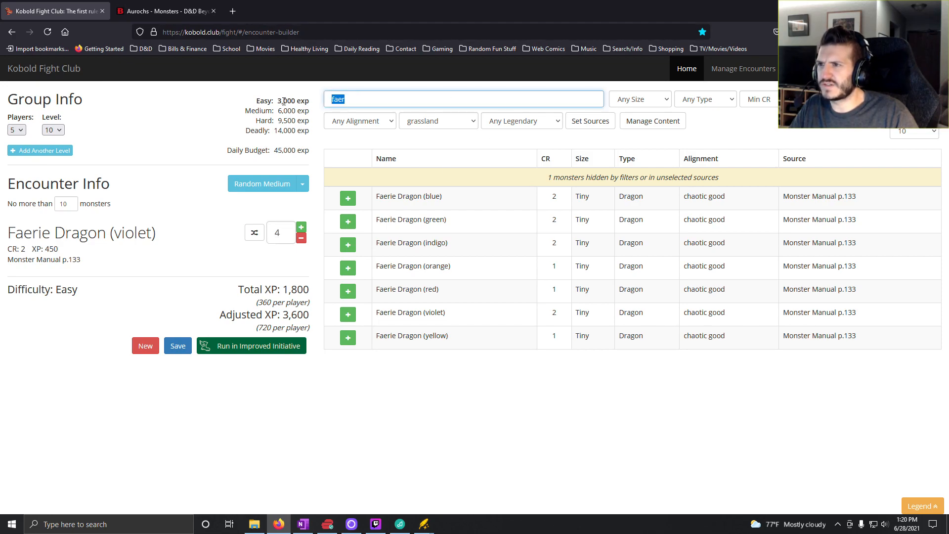
pyautogui.press('BackSpace')
# - Generate random Medium grassland encounters until one pairs a Fire Elemental with Scarecrows
pyautogui.click(243, 192)
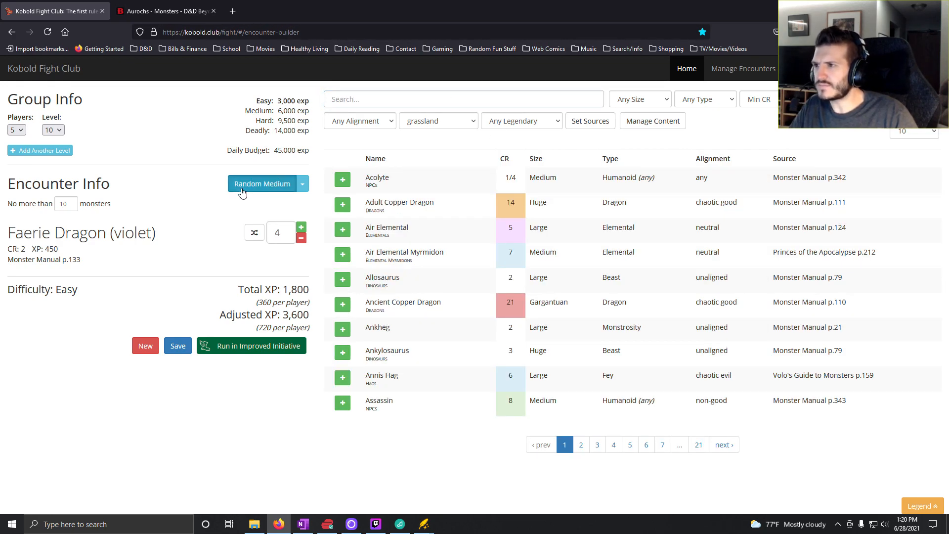
pyautogui.click(242, 192)
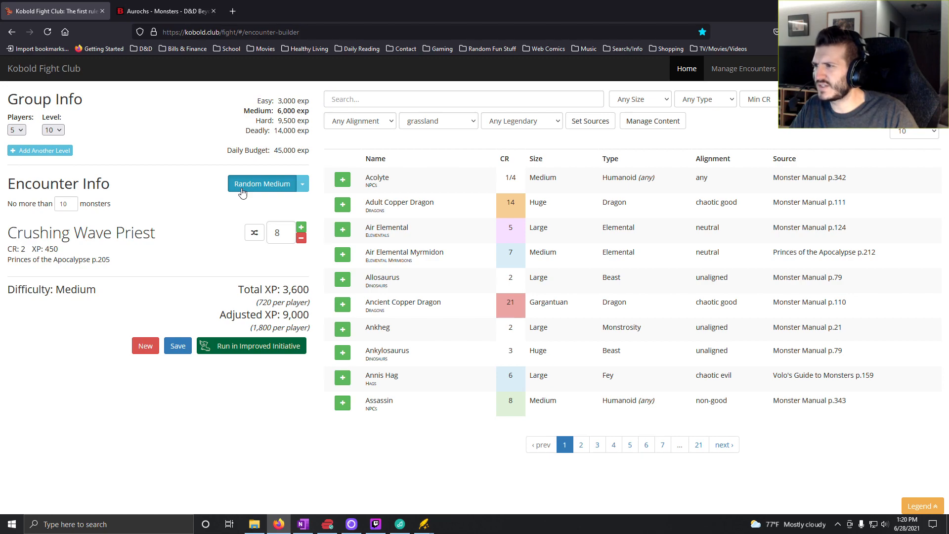
pyautogui.click(242, 192)
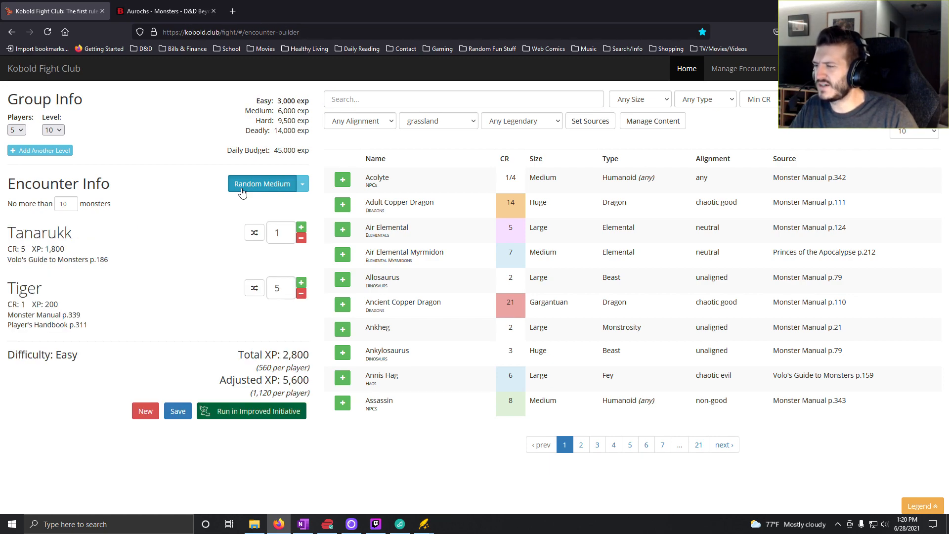
pyautogui.click(242, 192)
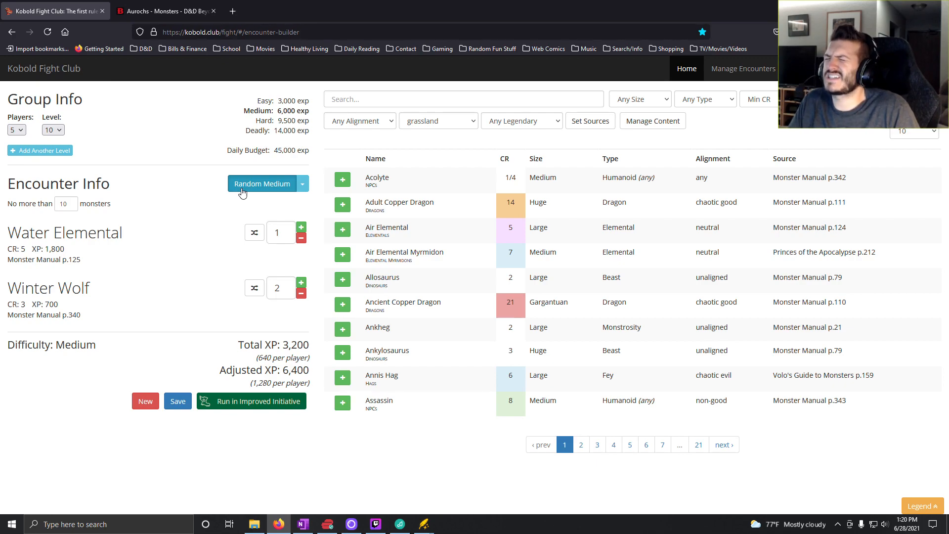
pyautogui.click(242, 192)
pyautogui.click(244, 184)
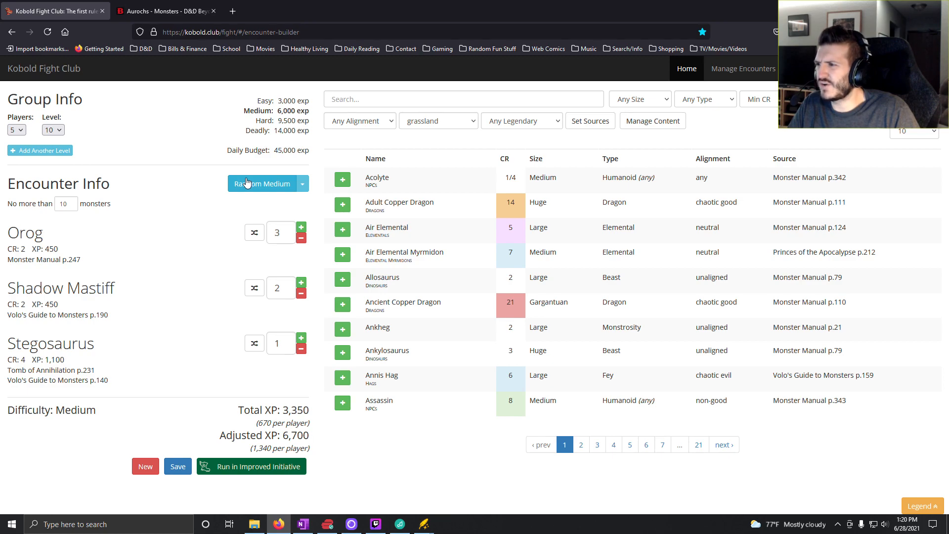
pyautogui.click(245, 183)
pyautogui.click(246, 183)
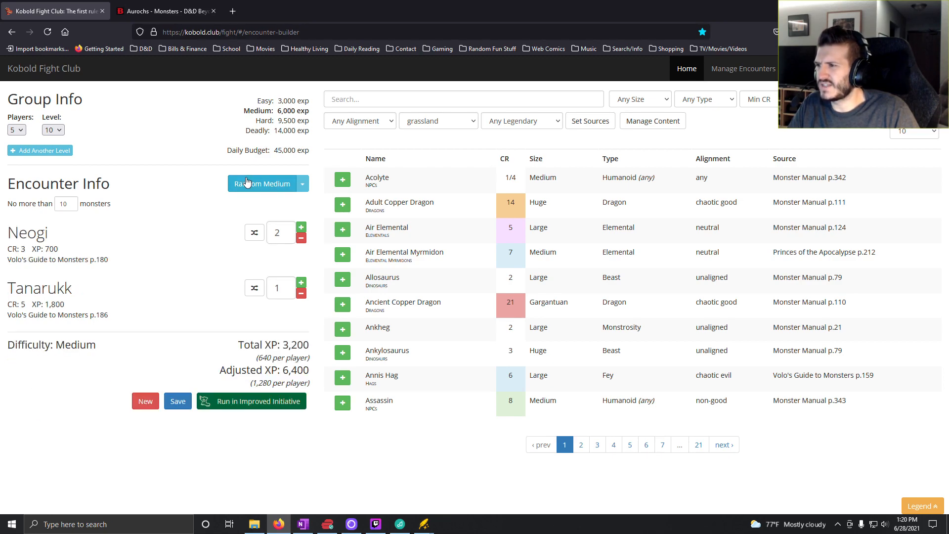
pyautogui.click(246, 184)
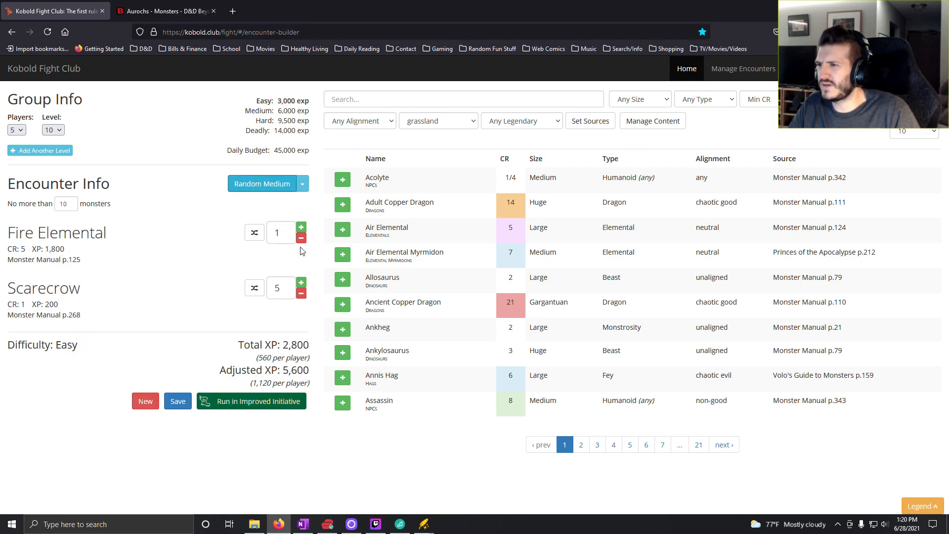
# - Remove the Fire Elemental from the encounter and raise the Scarecrow count to 11
pyautogui.click(301, 238)
pyautogui.click(301, 228)
pyautogui.click(302, 228)
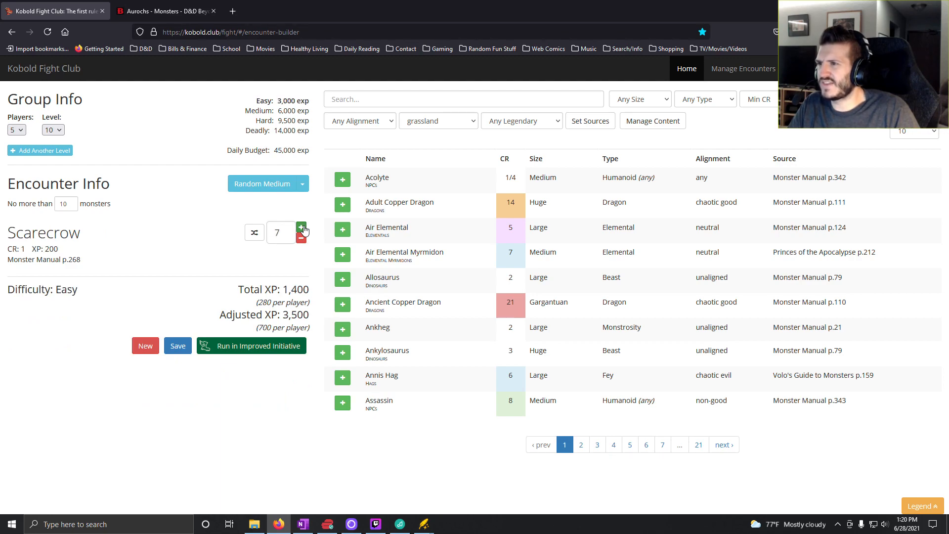
pyautogui.click(301, 227)
pyautogui.click(302, 228)
pyautogui.click(301, 228)
pyautogui.click(302, 228)
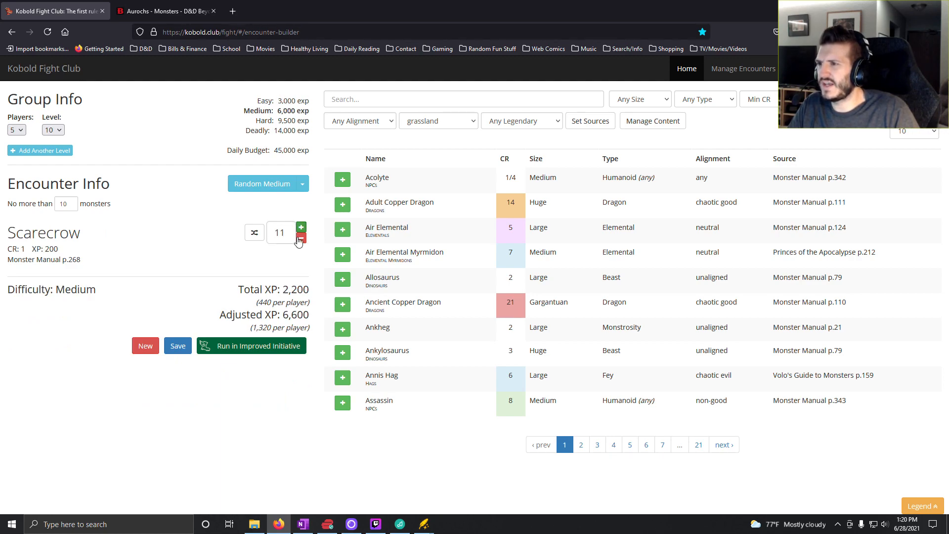
# - Replace the Scarecrow encounter by generating further random Medium encounters in search of a suitable grassland group
pyautogui.click(251, 190)
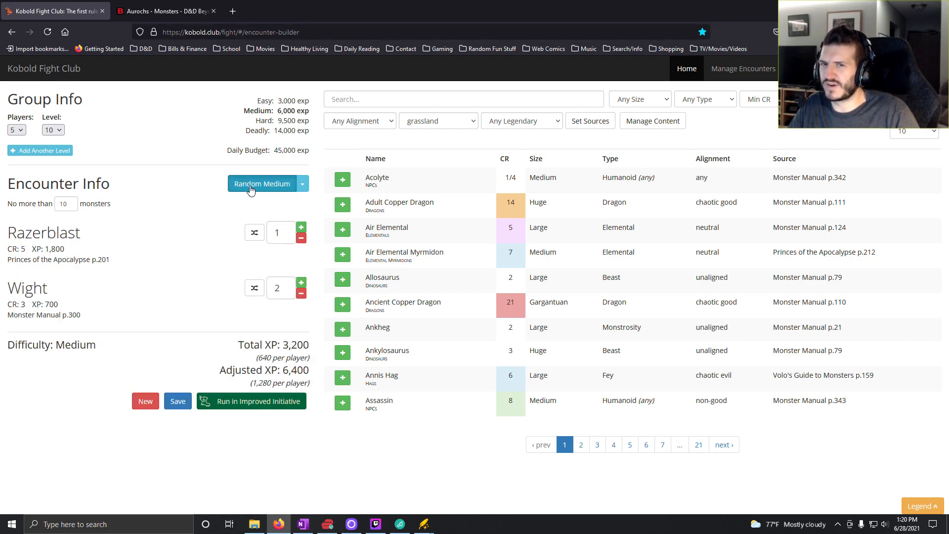
pyautogui.click(251, 190)
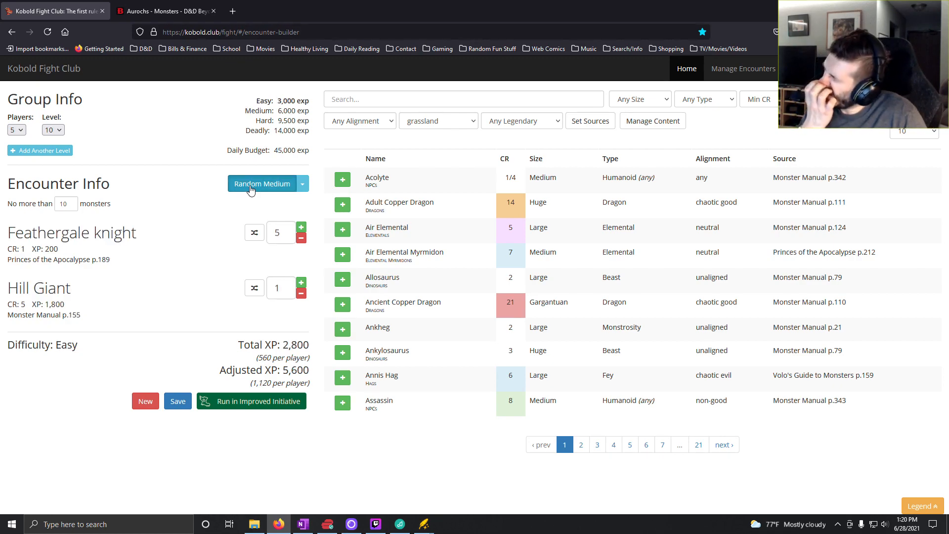
pyautogui.click(251, 190)
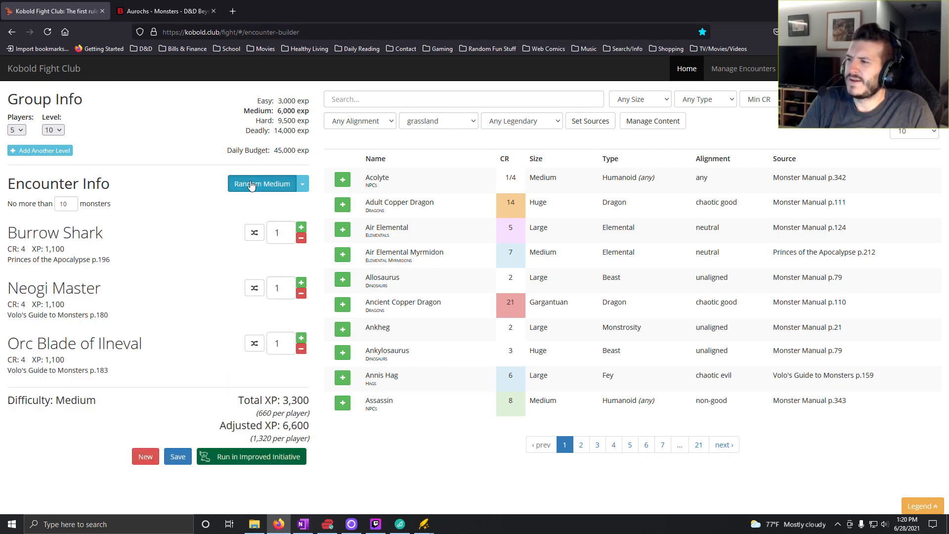
pyautogui.click(252, 185)
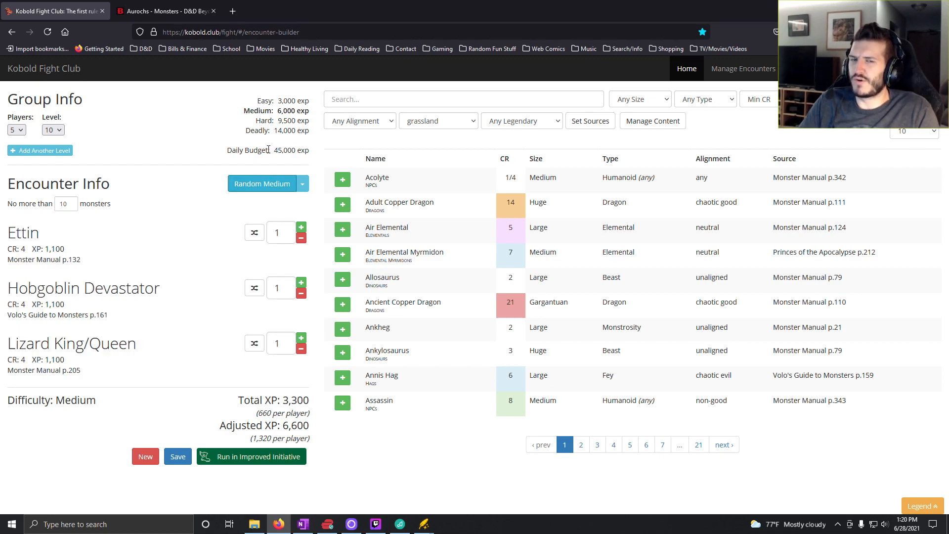
pyautogui.click(244, 187)
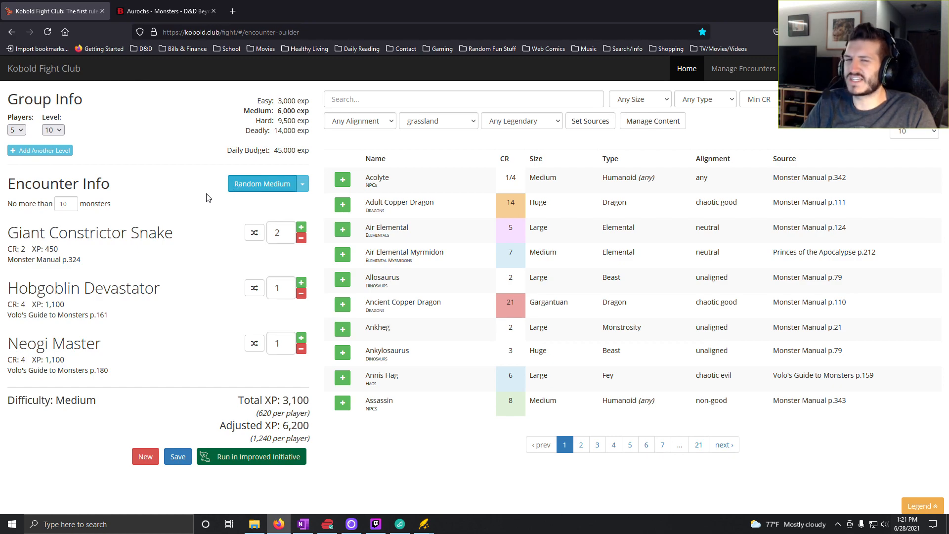
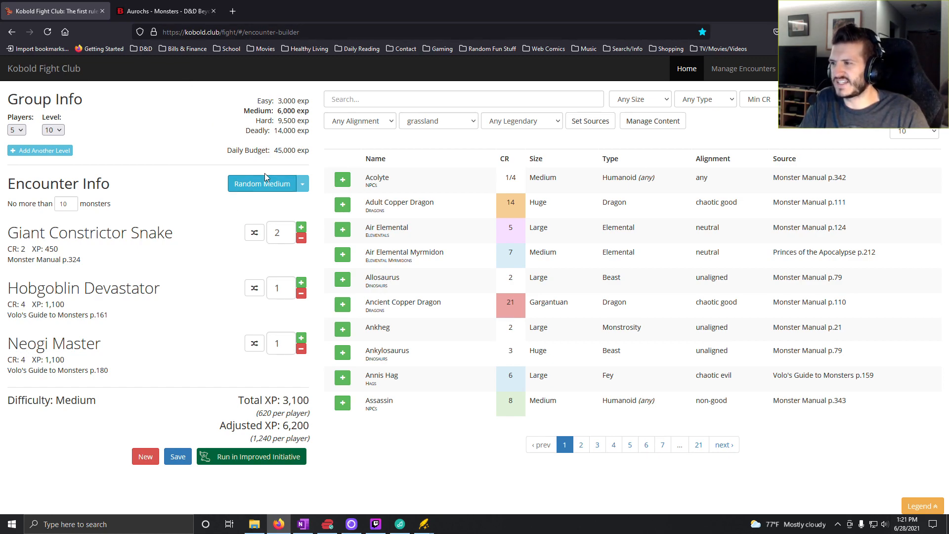
# - Generate further random Medium encounters until one includes Saber-Toothed Tigers, and remove the first unwanted monster from it
pyautogui.click(274, 185)
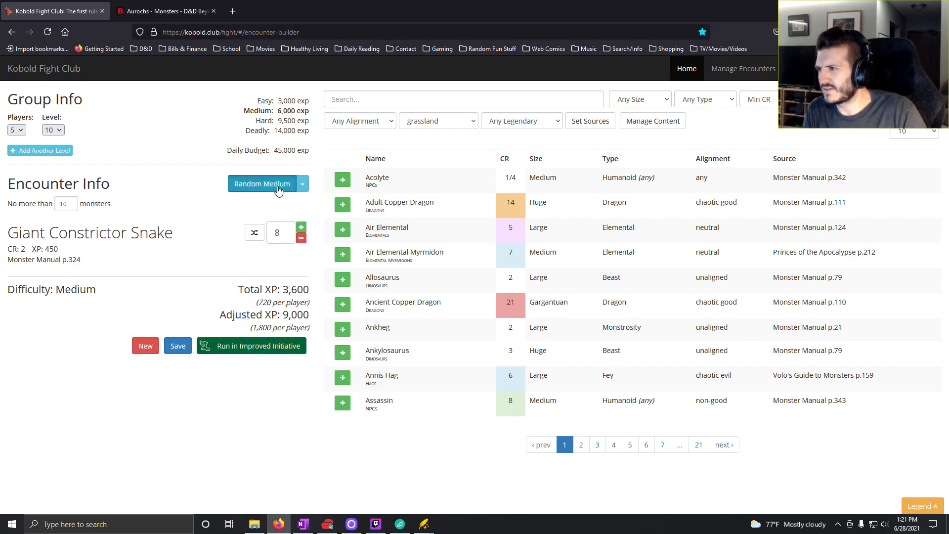
pyautogui.click(278, 190)
pyautogui.click(301, 238)
pyautogui.click(301, 238)
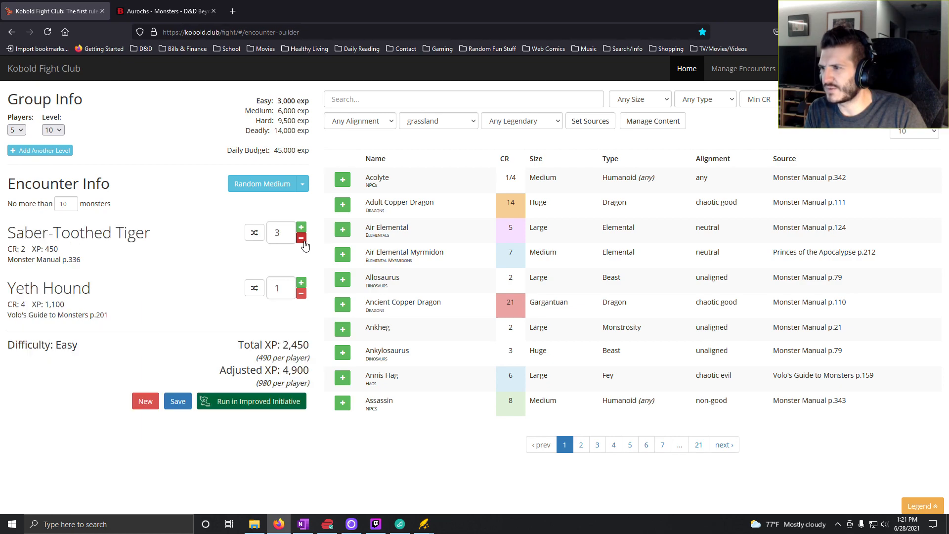
# - Remove the Yeth Hound from the encounter and raise the Saber-Toothed Tiger count to 7
pyautogui.click(302, 293)
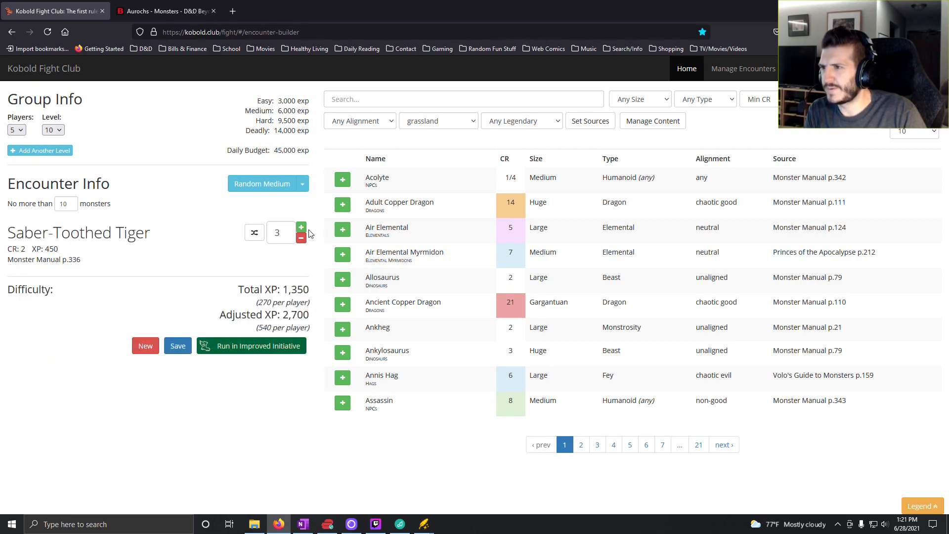
pyautogui.click(302, 228)
pyautogui.click(301, 228)
pyautogui.click(301, 228)
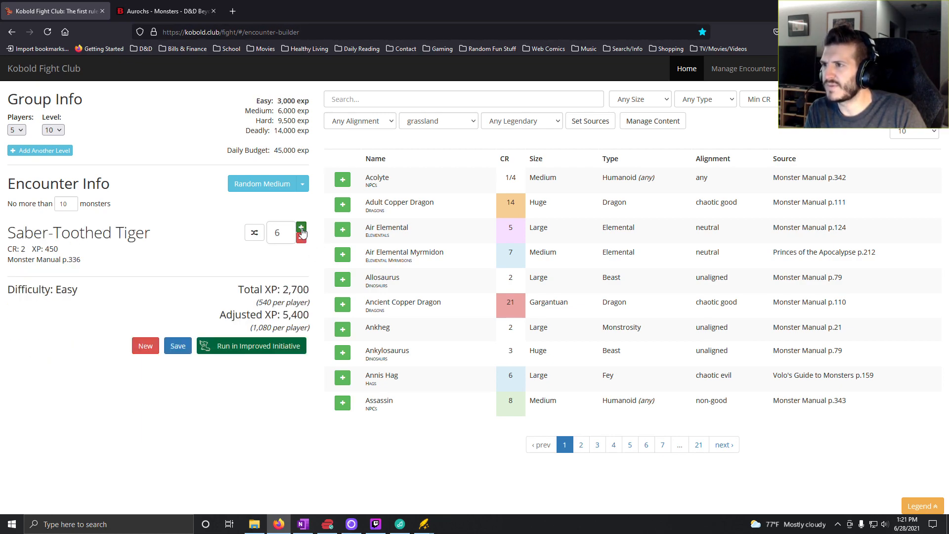
pyautogui.click(301, 228)
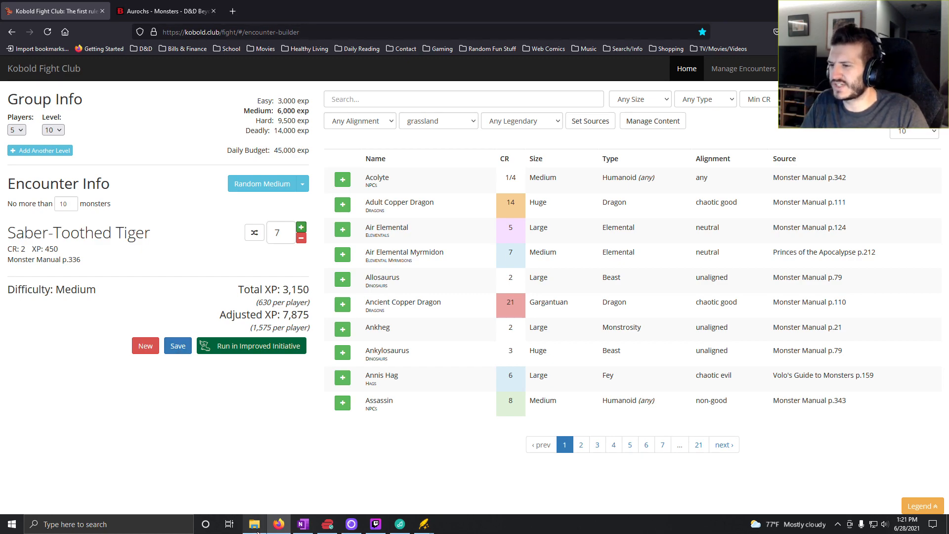
# - Switch to OneNote and enter "7x Saber-Toothed Tiger" in the Level 10 column for roll 5
pyautogui.click(303, 524)
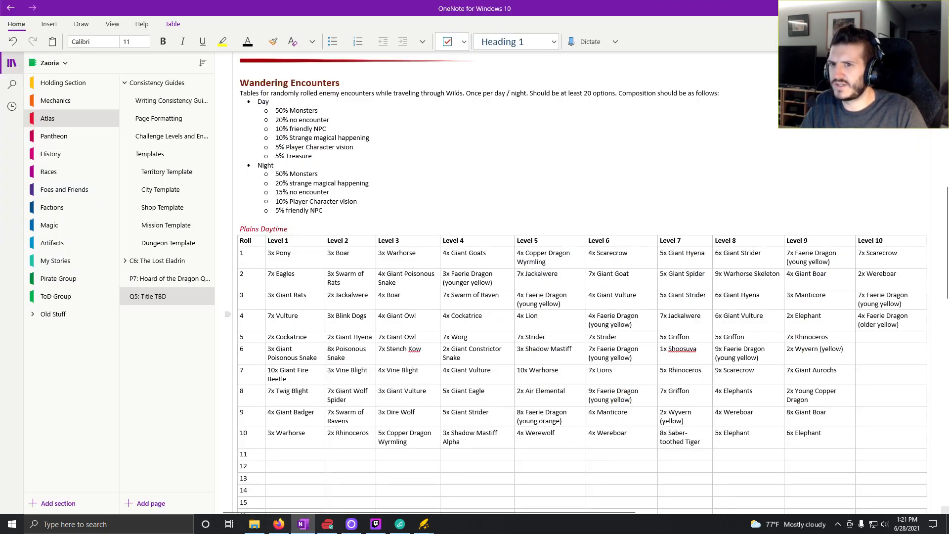
pyautogui.click(869, 336)
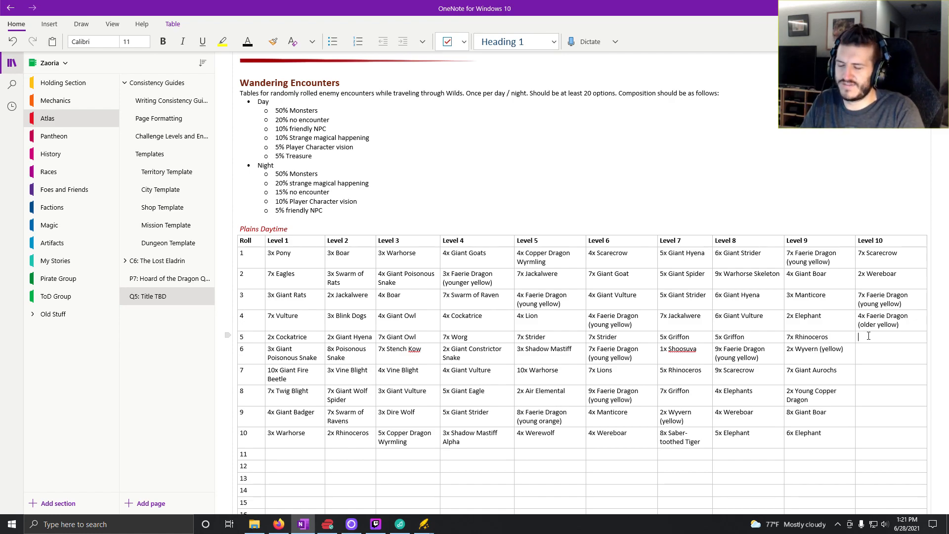
pyautogui.write('7x')
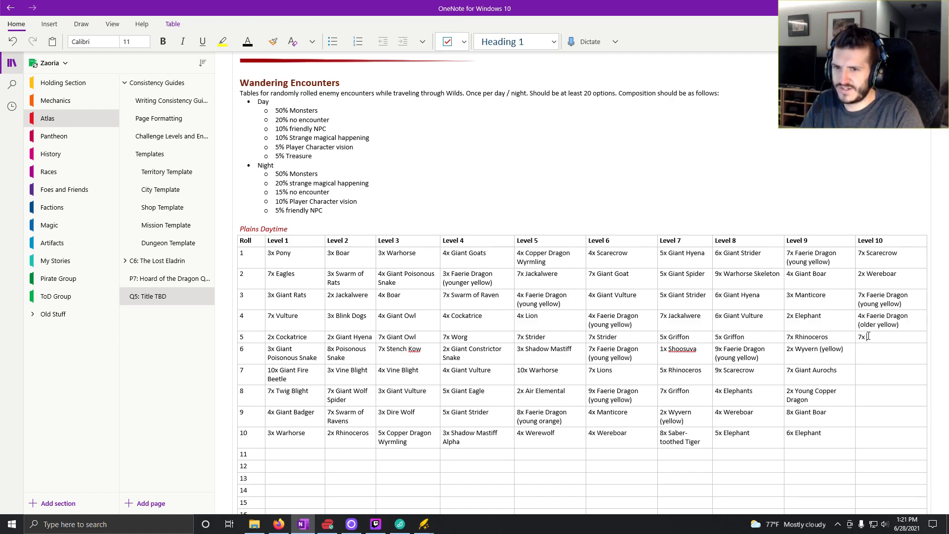
pyautogui.write(' Saber-T')
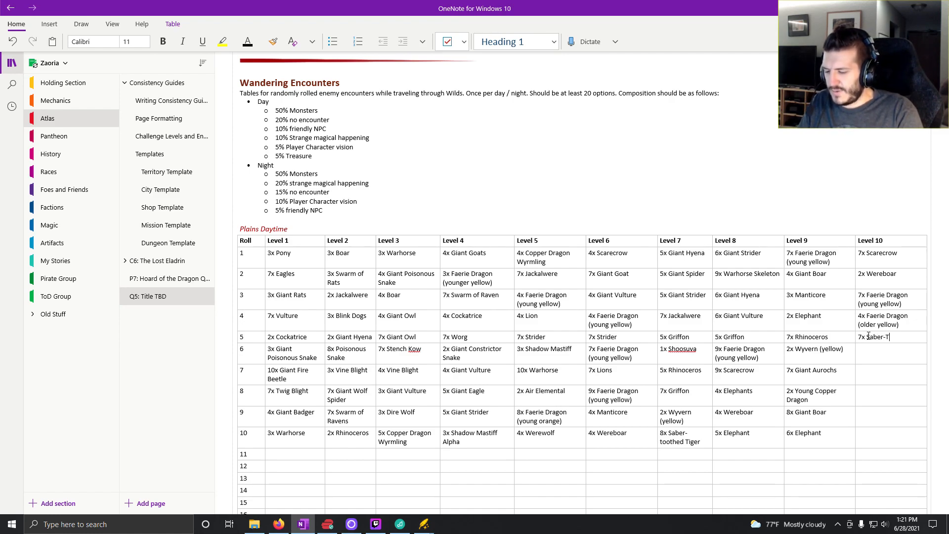
pyautogui.write('oothed Ti')
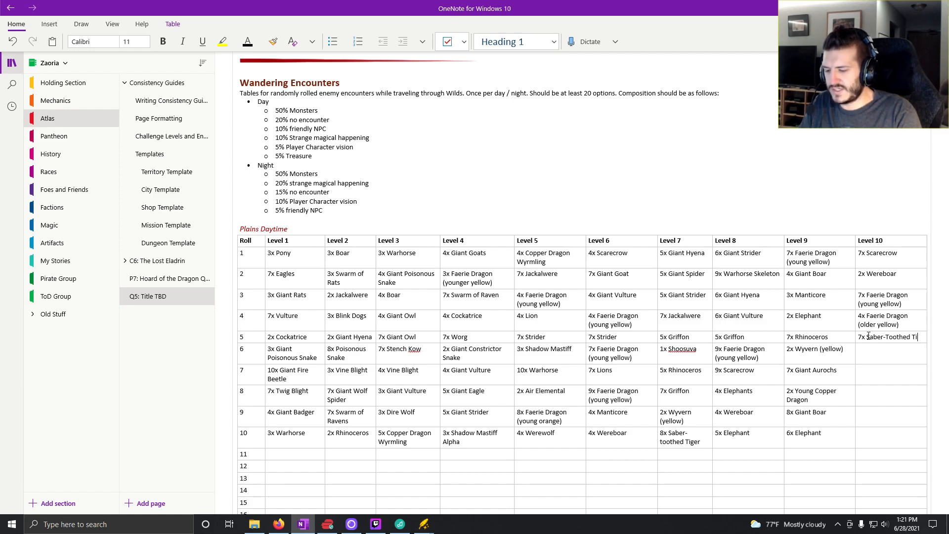
pyautogui.write('gger')
pyautogui.press('BackSpace')
pyautogui.press('BackSpace')
pyautogui.press('BackSpace')
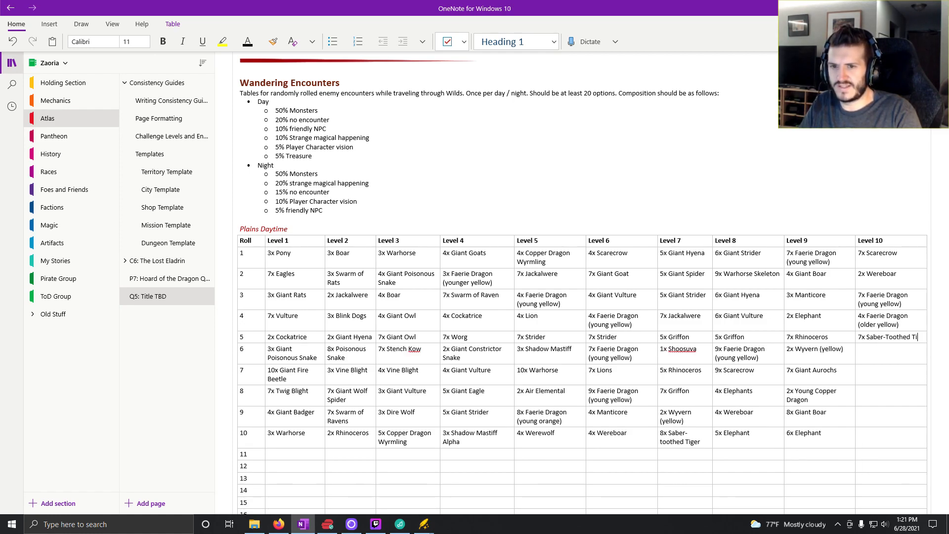
pyautogui.write('ger')
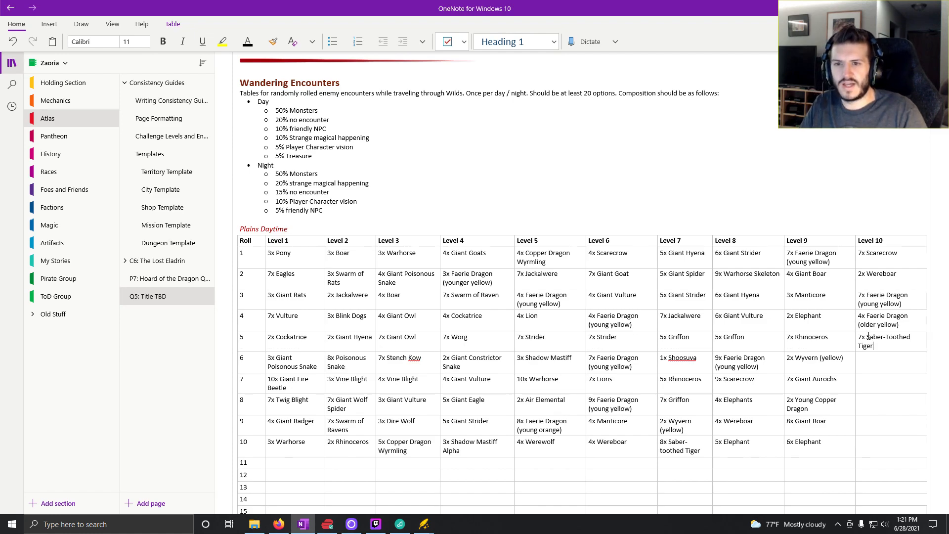
pyautogui.click(875, 363)
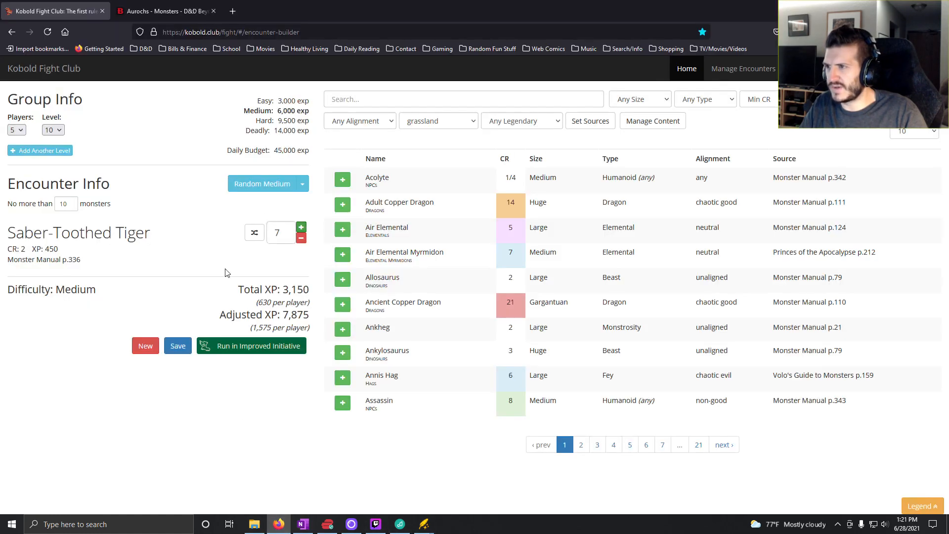
# - Switch to Kobold Fight Club, generate another random Medium encounter, and remove the Burrow Shark and Griffons, keeping only the Giant Boars
pyautogui.click(279, 524)
pyautogui.click(254, 189)
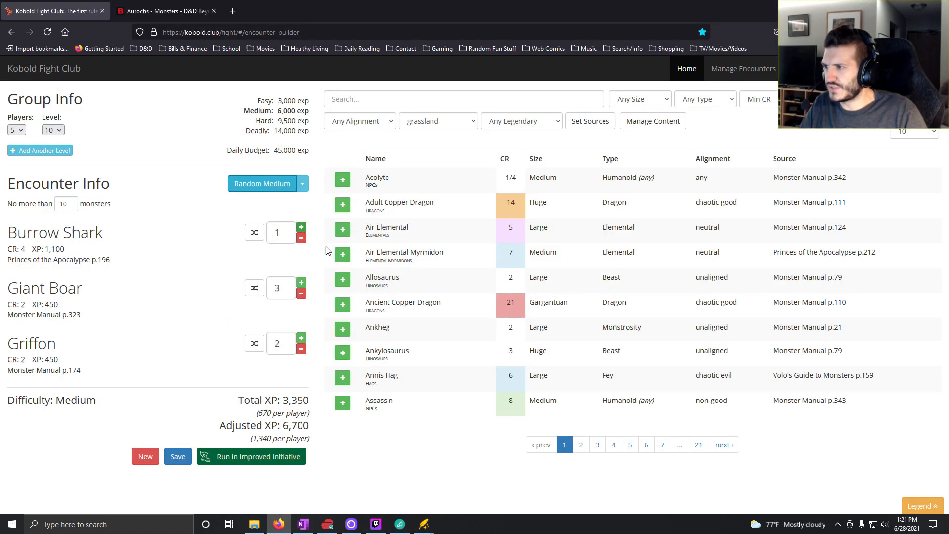
pyautogui.click(301, 238)
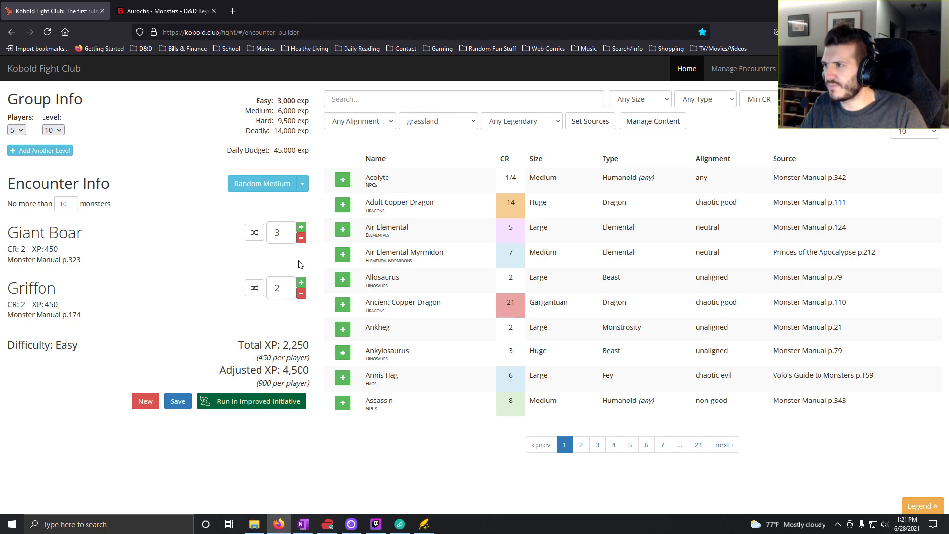
pyautogui.click(301, 293)
pyautogui.click(301, 293)
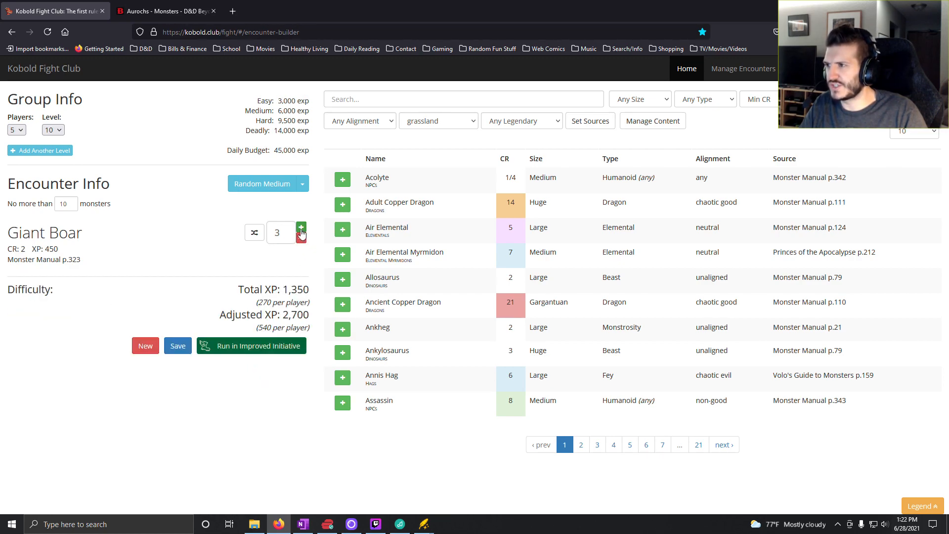
# - Raise the Giant Boar count in the encounter to 7
pyautogui.click(301, 229)
pyautogui.click(301, 228)
pyautogui.click(301, 228)
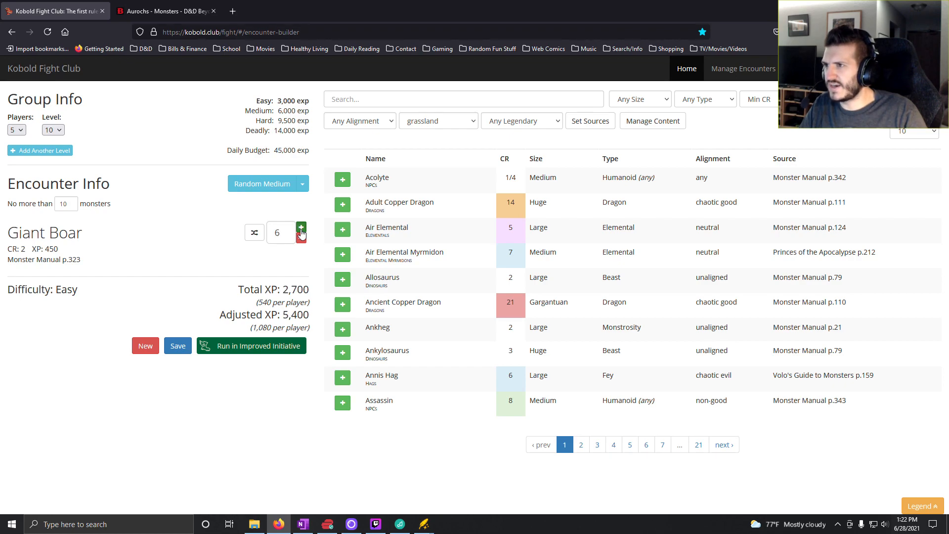
pyautogui.click(302, 229)
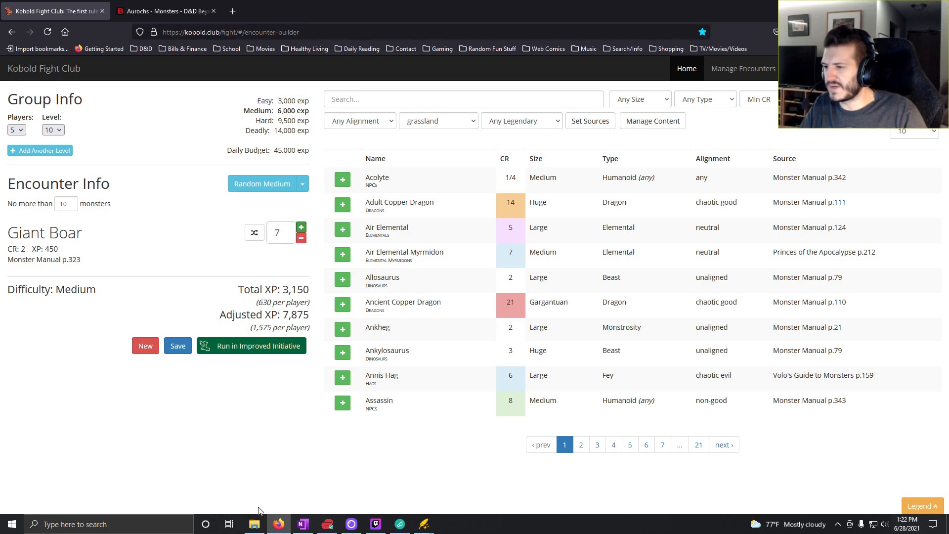
# - Switch to OneNote and enter "7x Giant Boar" for roll 6 and "7x Griffon" for roll 7 in the Level 10 column
pyautogui.click(302, 526)
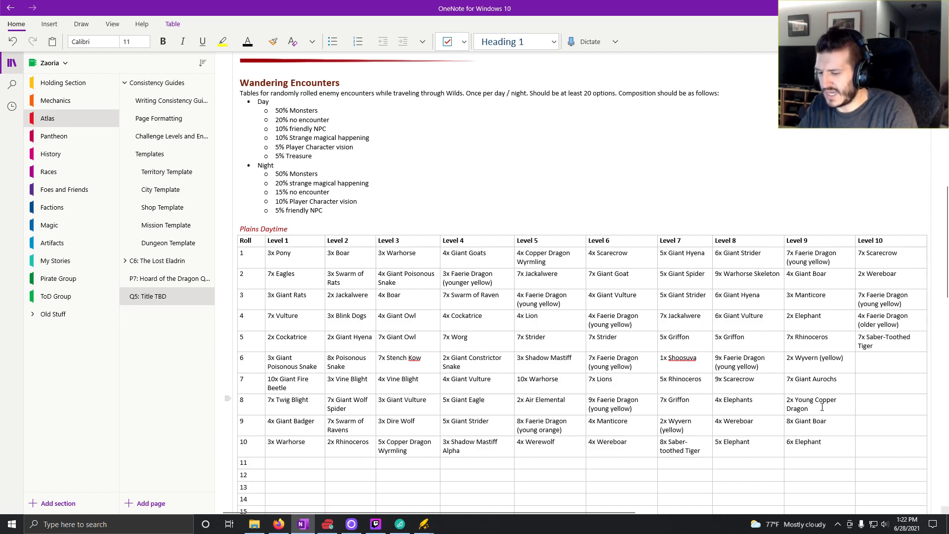
pyautogui.write('7x Giant ')
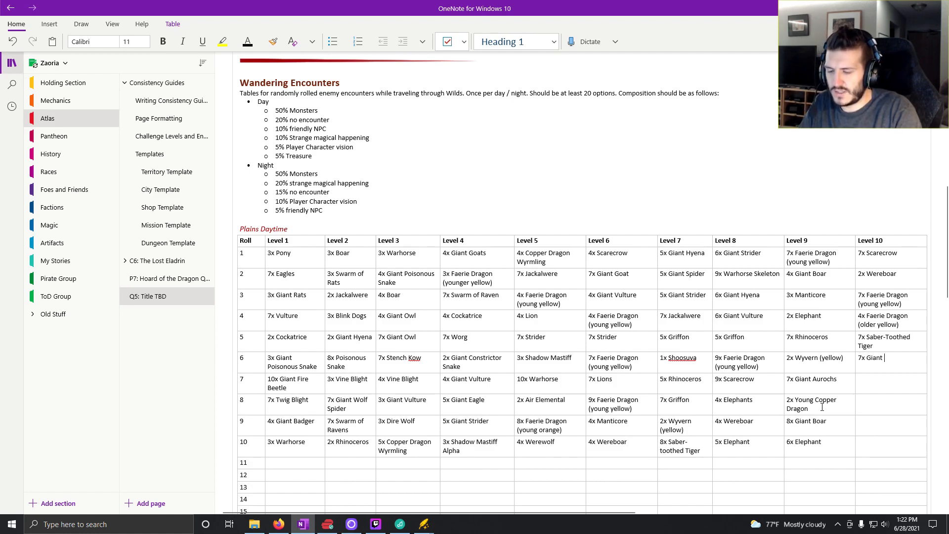
pyautogui.write('Boar')
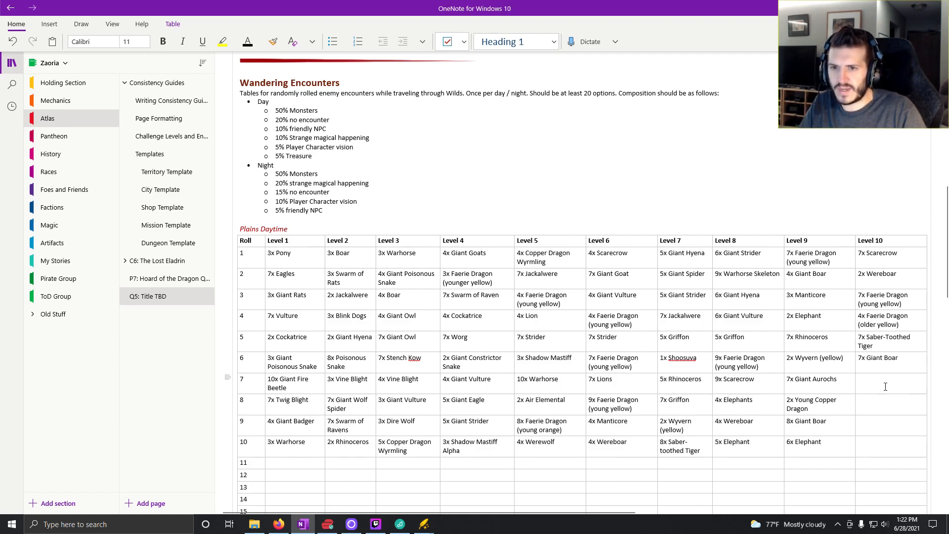
pyautogui.click(885, 387)
pyautogui.write('7x ')
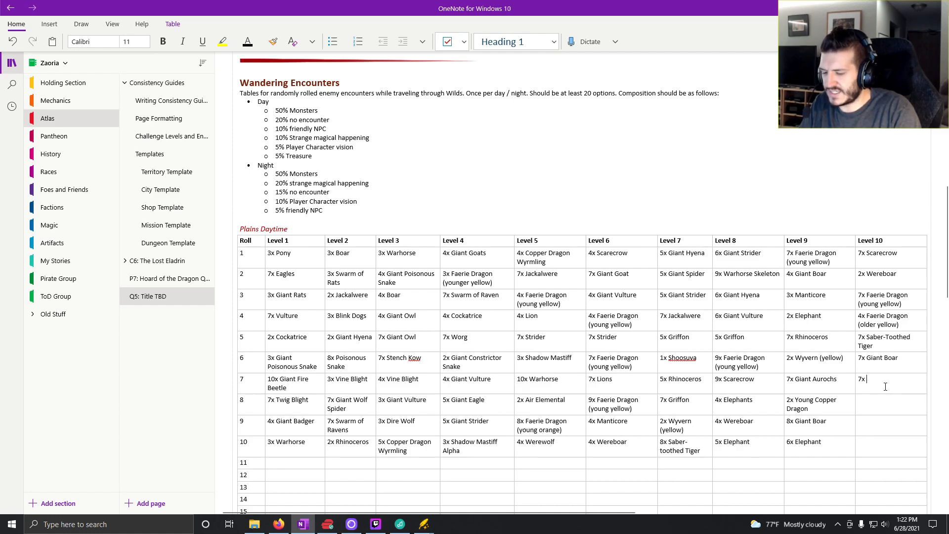
pyautogui.write('Griffon')
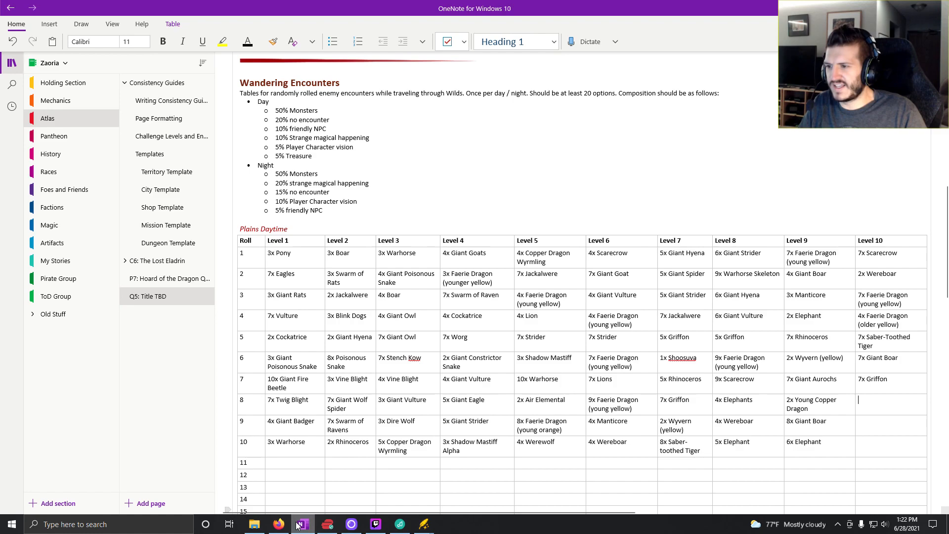
# - Switch to Kobold Fight Club, generate random Hard encounters until one gives only Rhinoceros, and raise their count to 9
pyautogui.click(278, 524)
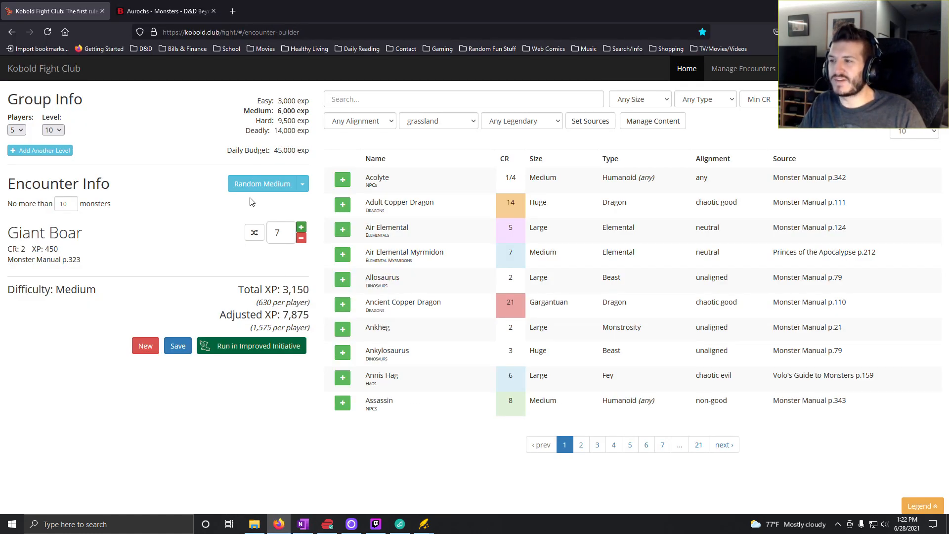
pyautogui.click(302, 184)
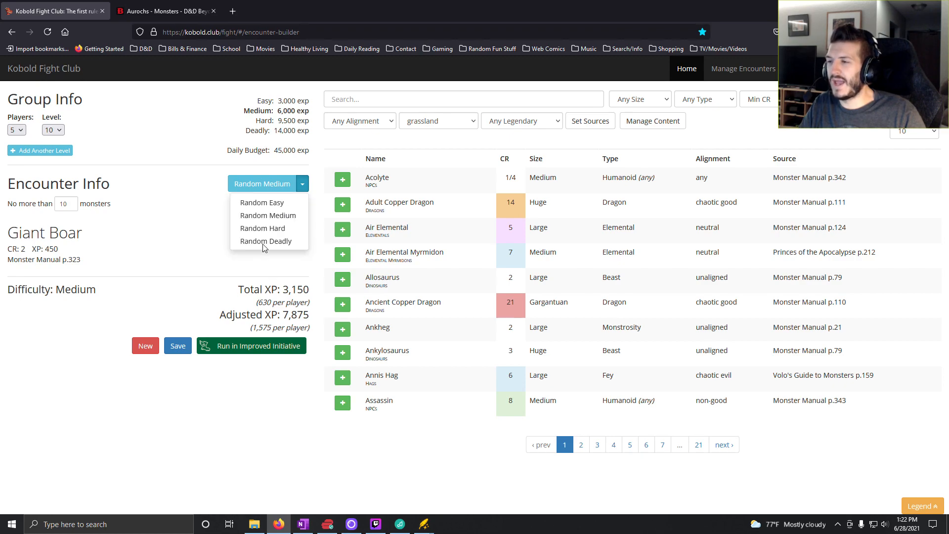
pyautogui.click(257, 226)
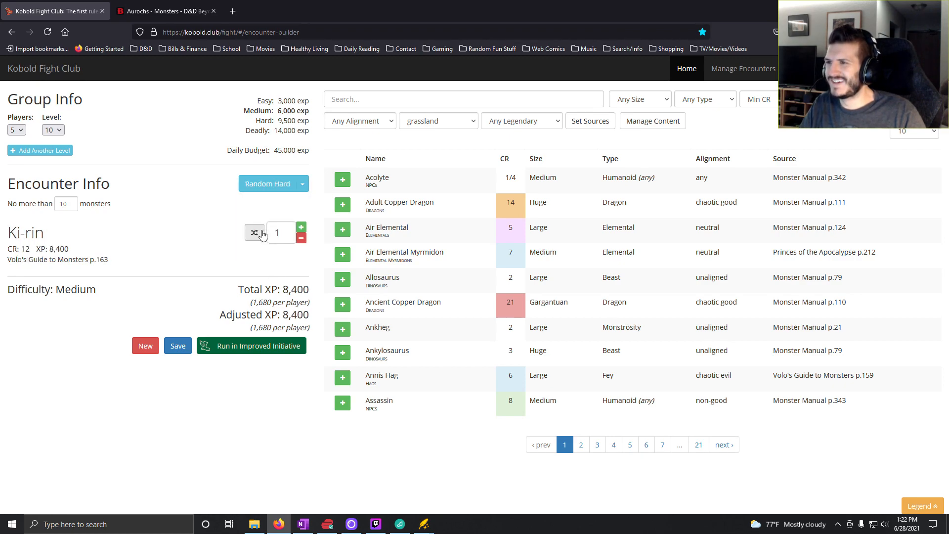
pyautogui.click(274, 187)
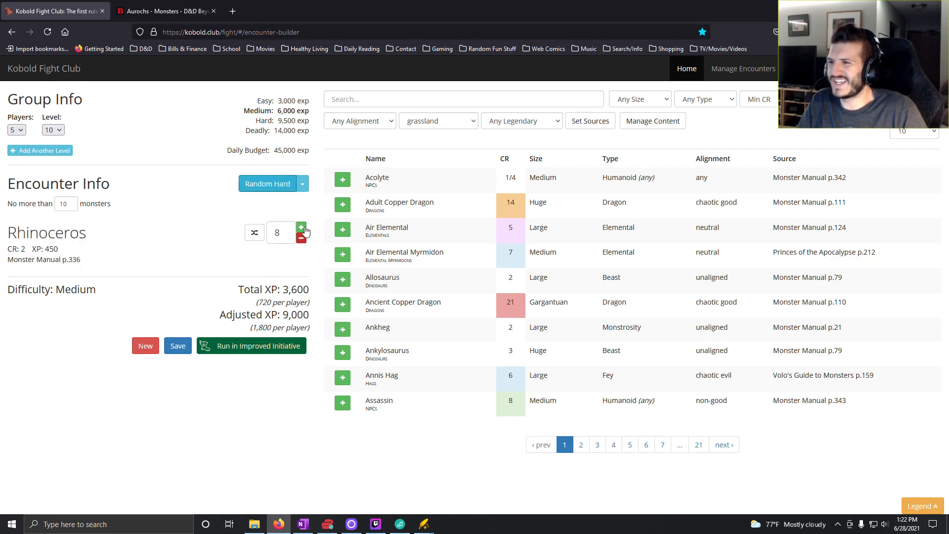
pyautogui.click(301, 227)
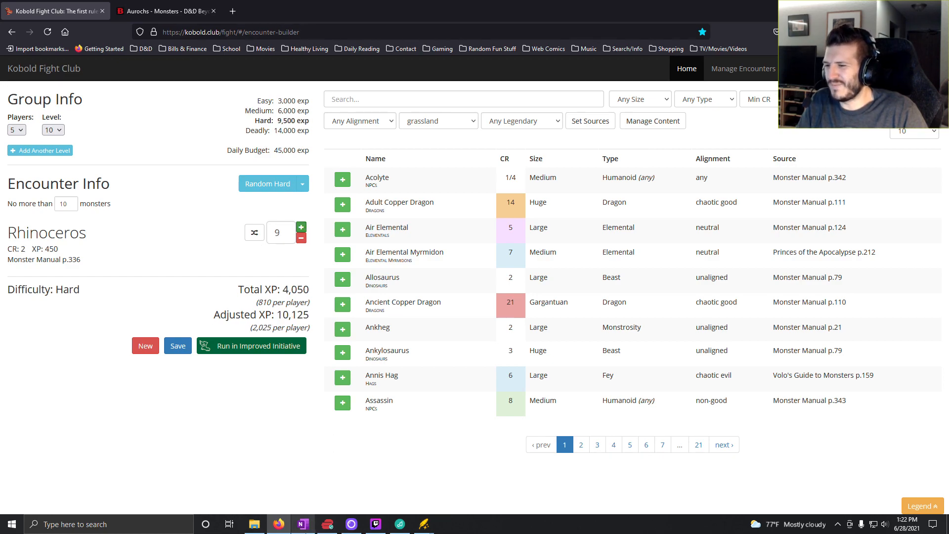
# - Switch to OneNote and enter "9x Rhinoceros" in the Level 10 column for roll 8
pyautogui.moveTo(303, 525)
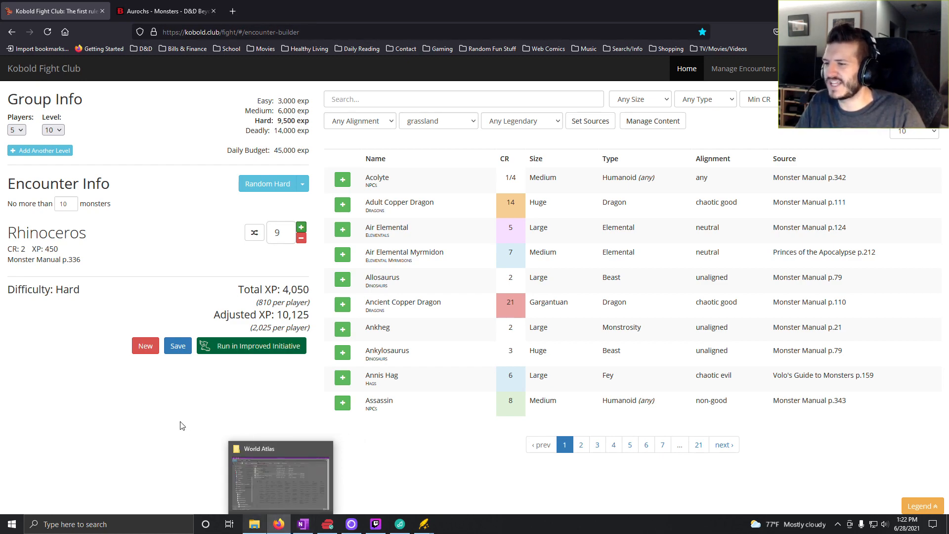
pyautogui.click(303, 525)
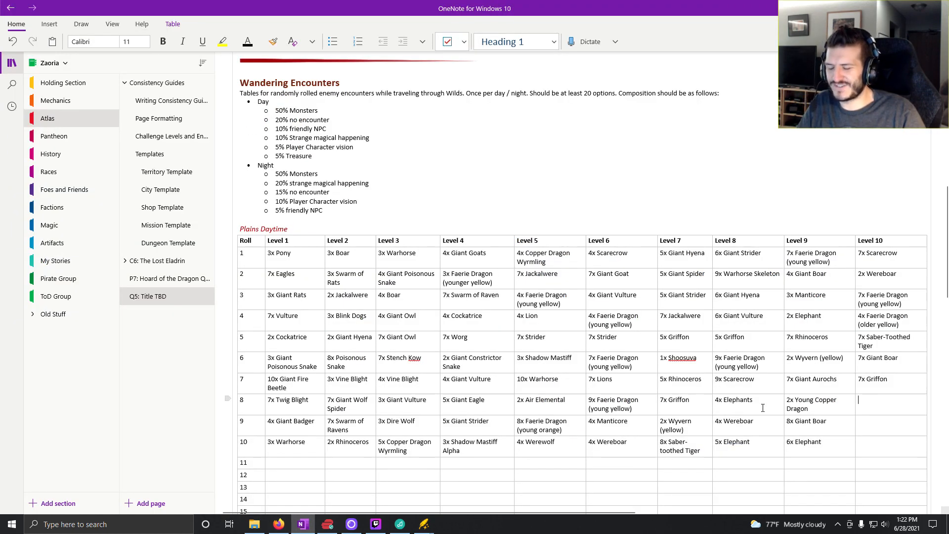
pyautogui.write('9x r')
pyautogui.write('hin')
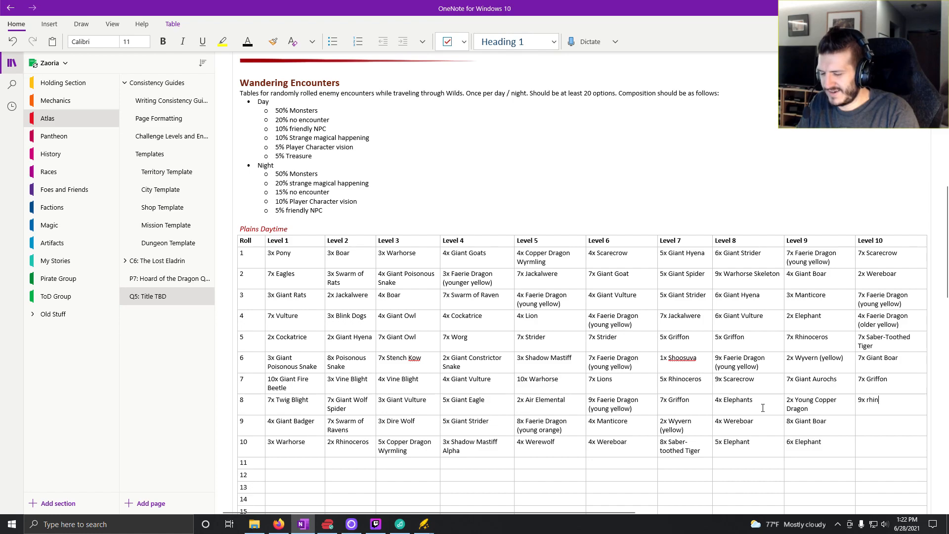
pyautogui.write('oceros')
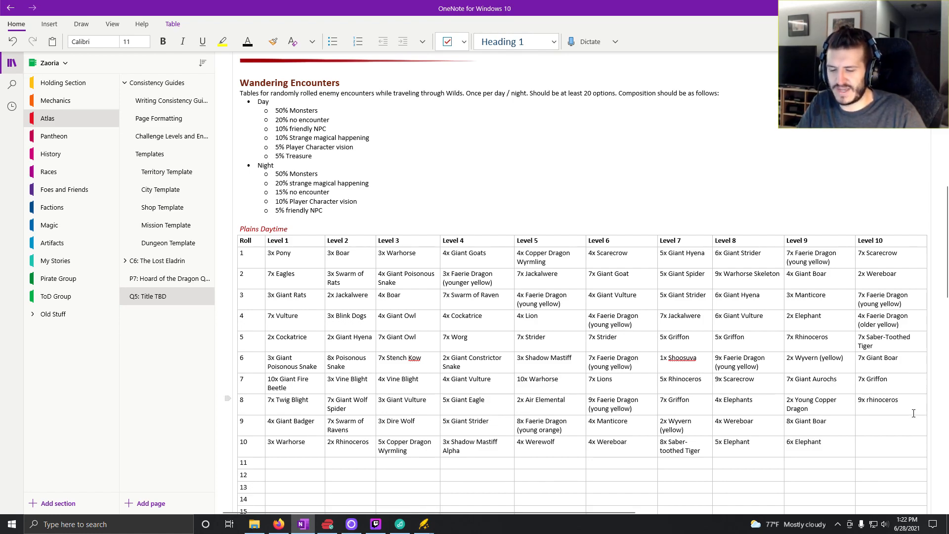
pyautogui.hotkey('ctrl', 'Left')
pyautogui.press('Delete')
pyautogui.write('R')
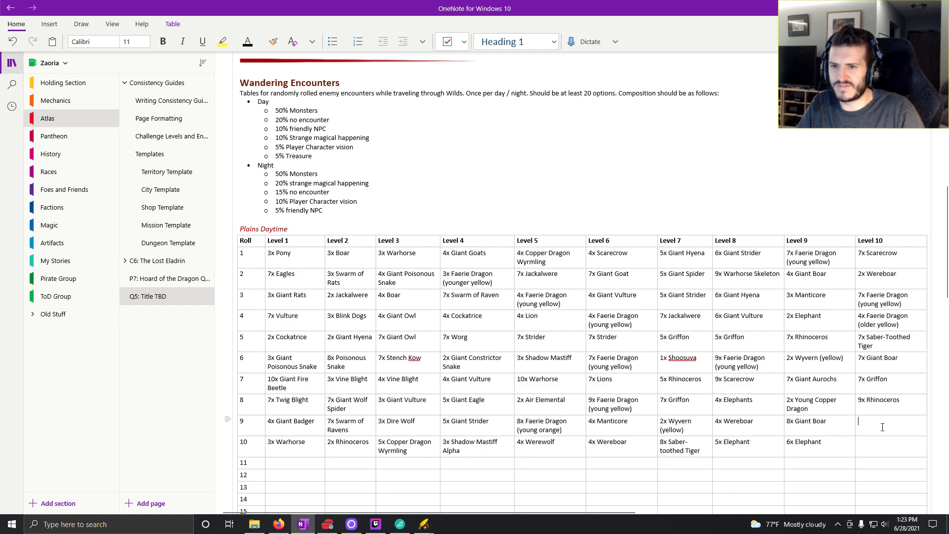
# - Switch to Kobold Fight Club, generate a random Hard encounter, remove the Hill Giant and raise the Phase Spider count to 7
pyautogui.click(278, 524)
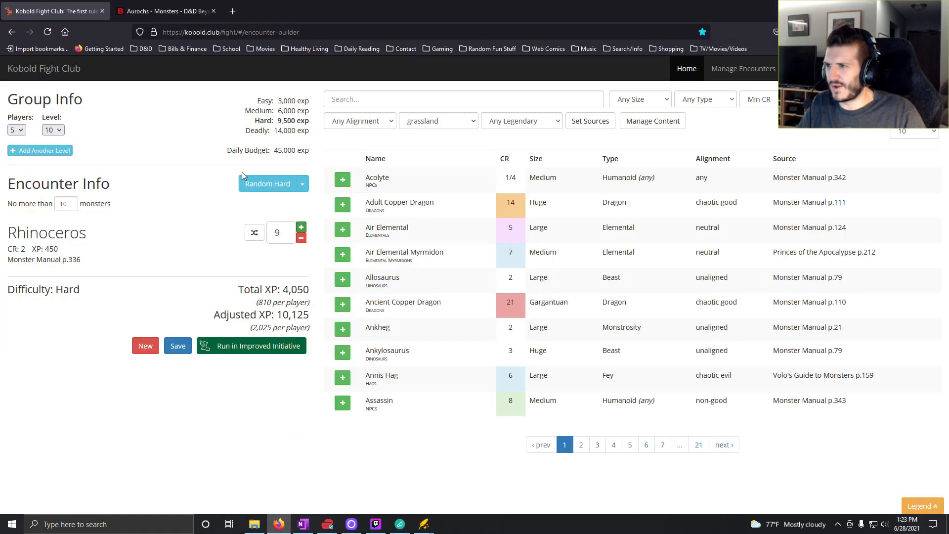
pyautogui.click(274, 184)
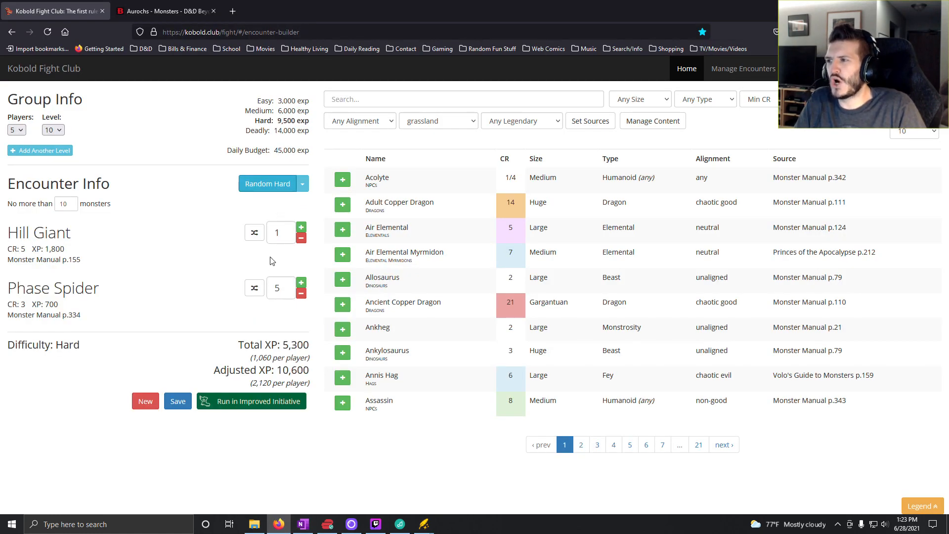
pyautogui.click(301, 238)
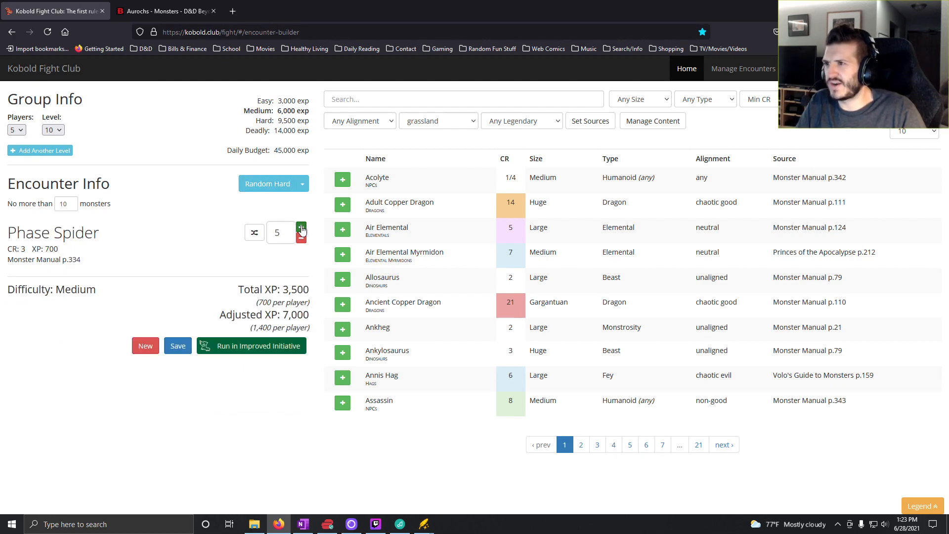
pyautogui.click(301, 228)
pyautogui.click(301, 228)
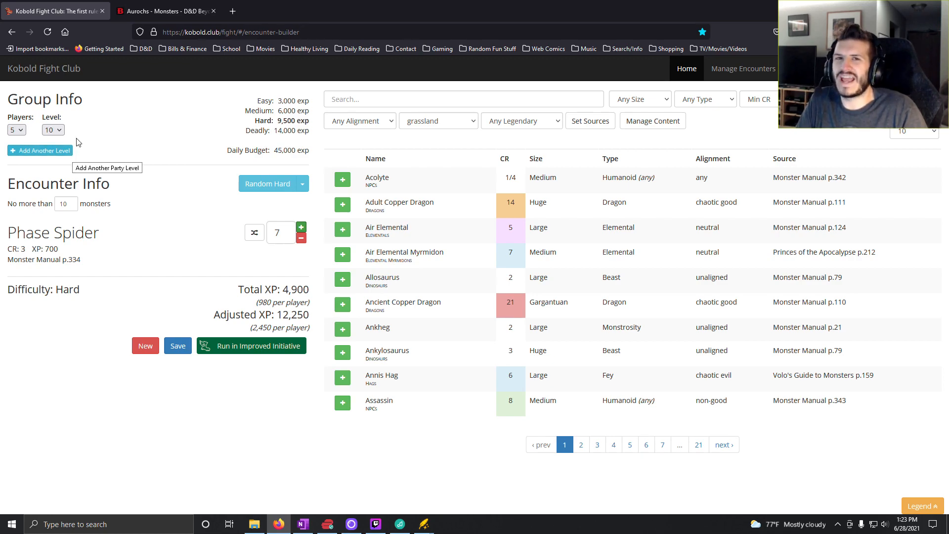
# - Switch to OneNote and enter "7x Phase Spider" in the Level 10 column for roll 9
pyautogui.click(303, 524)
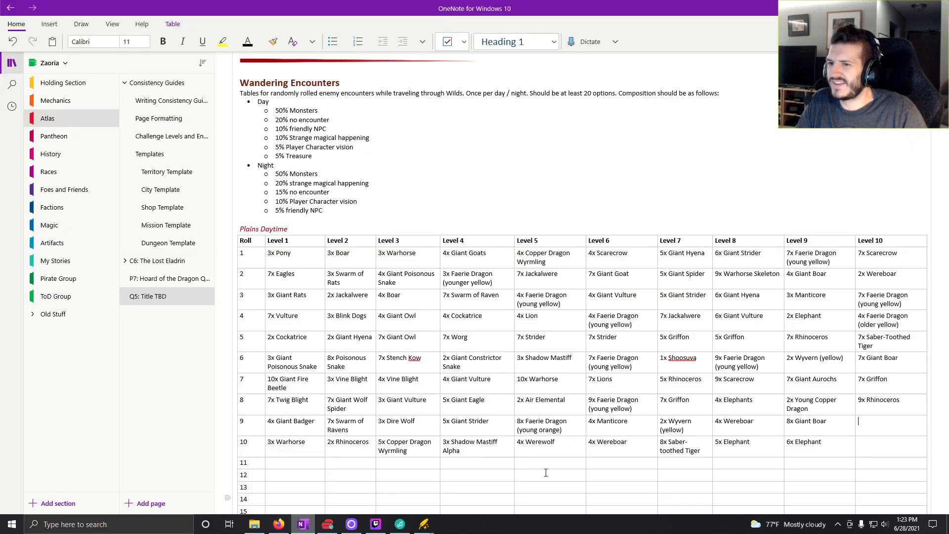
pyautogui.write('7')
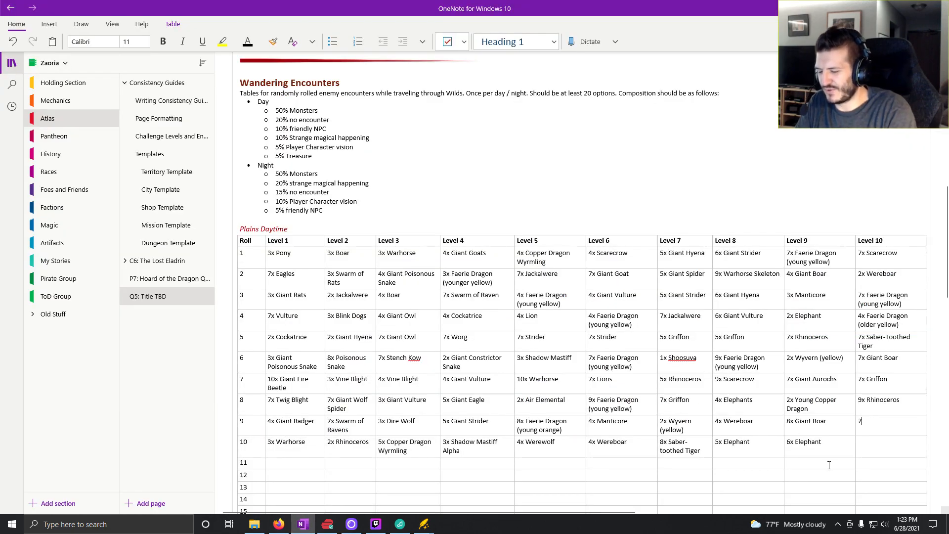
pyautogui.write('x P')
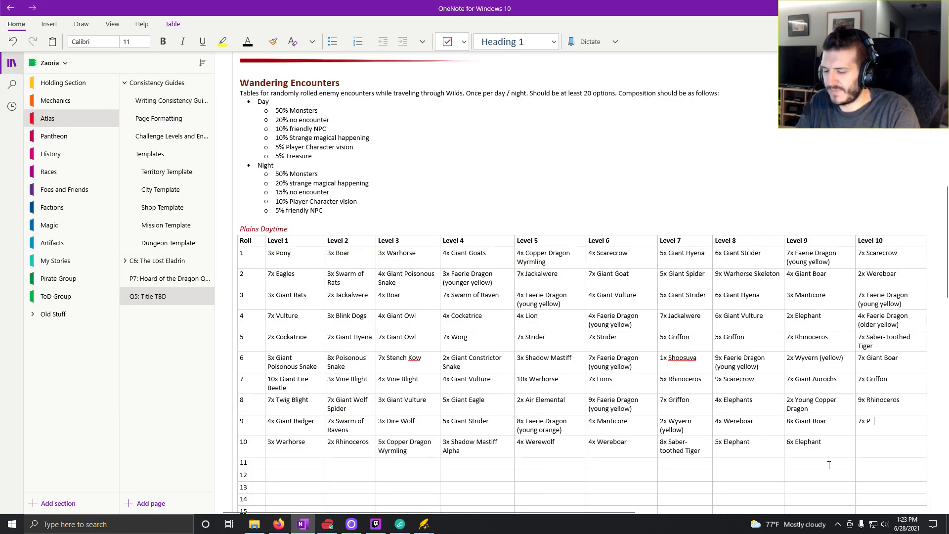
pyautogui.write('hase Spider')
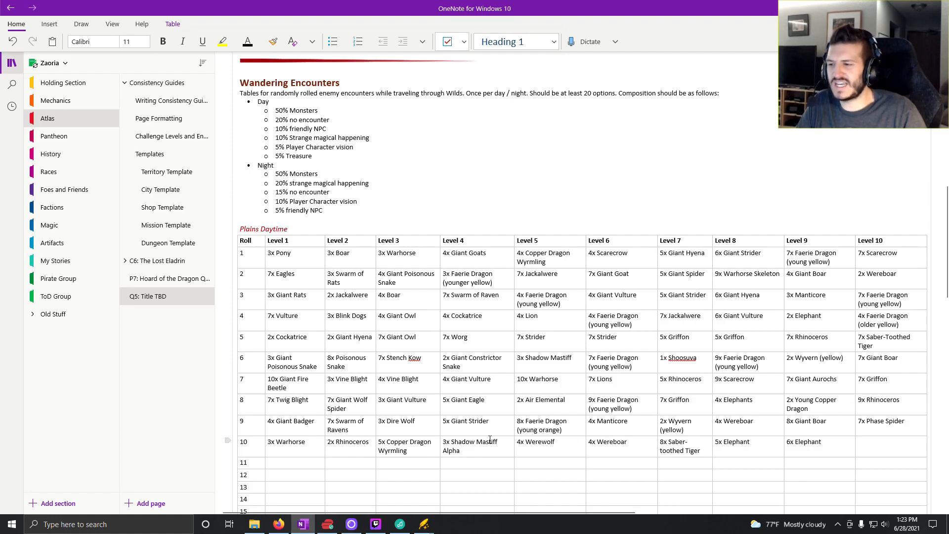
# - Switch to Kobold Fight Club and generate random Deadly encounters until one combines Wereboar with a Young Copper Dragon
pyautogui.click(279, 525)
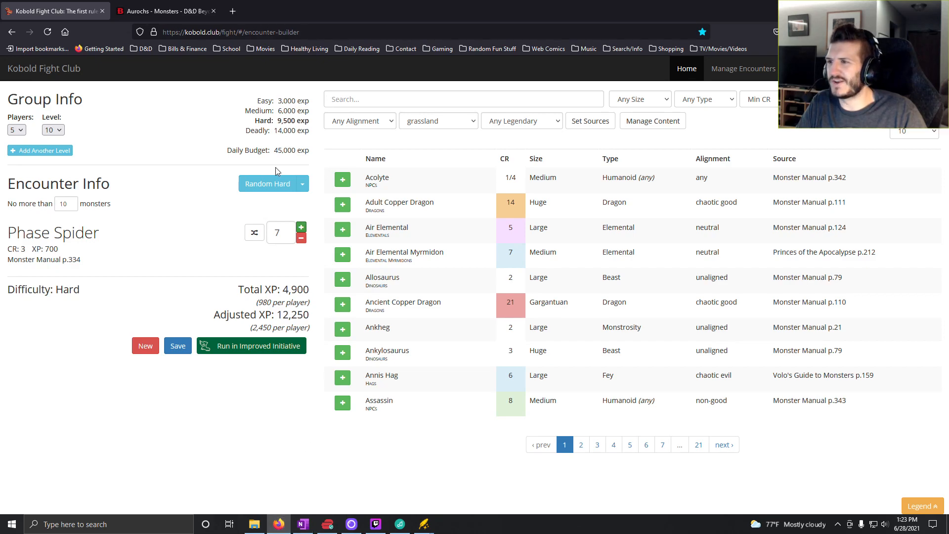
pyautogui.click(302, 184)
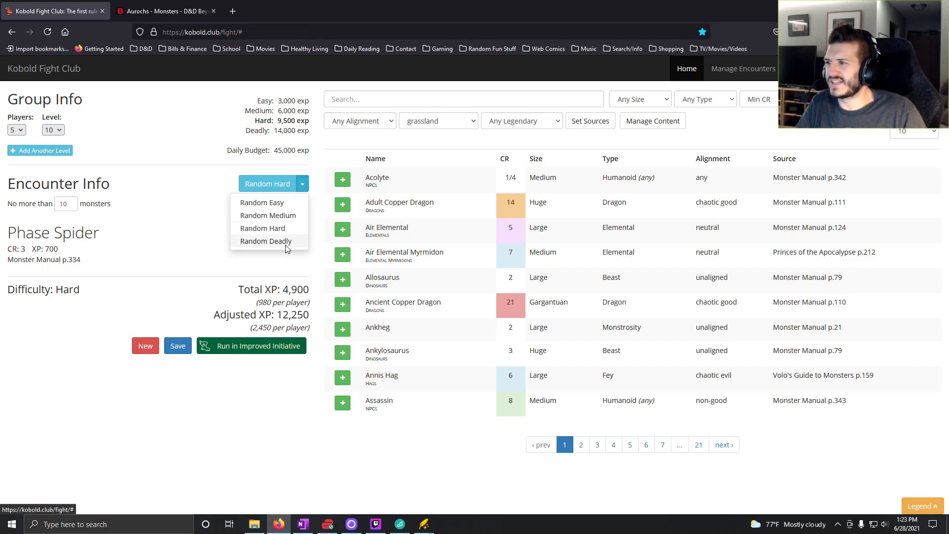
pyautogui.click(288, 241)
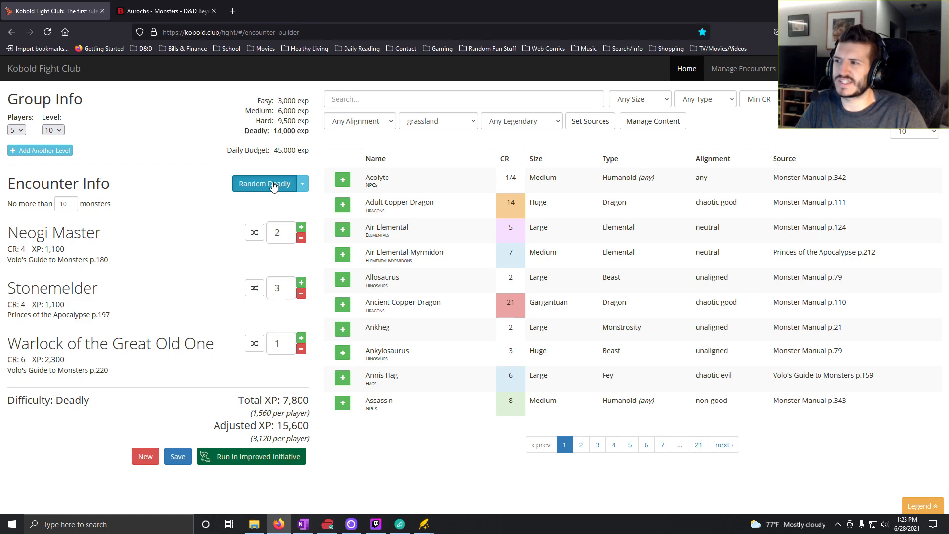
pyautogui.click(274, 186)
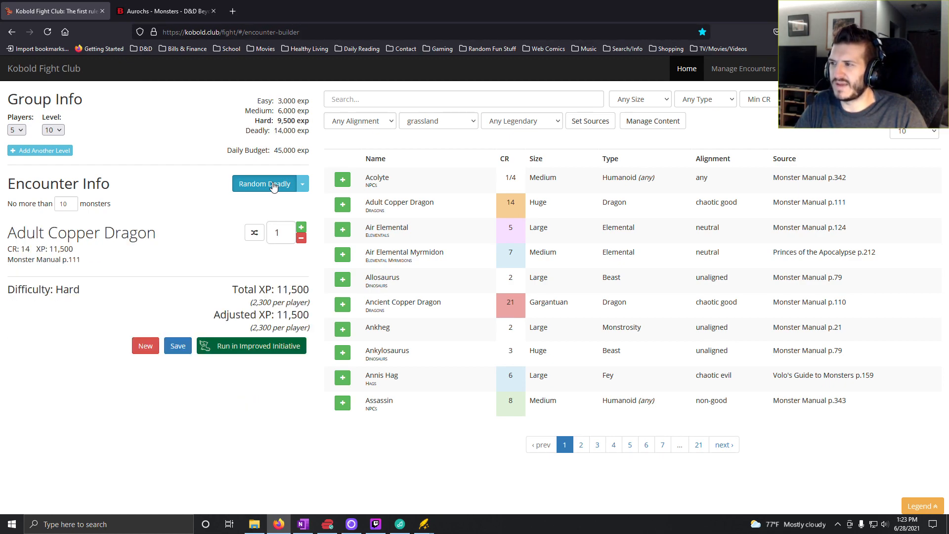
pyautogui.click(274, 187)
# - Remove the Young Copper Dragon from the encounter and set the Wereboar count to 6
pyautogui.click(301, 238)
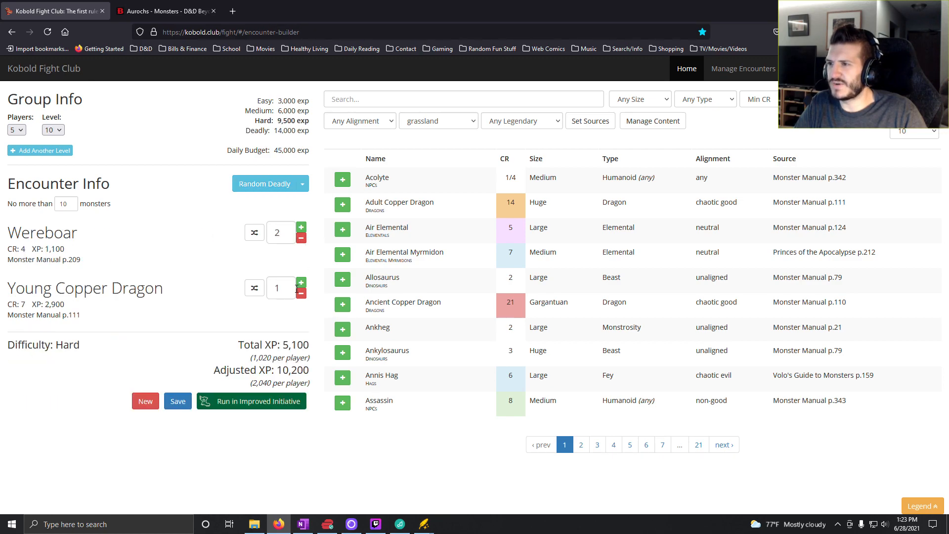
pyautogui.click(301, 293)
pyautogui.click(301, 227)
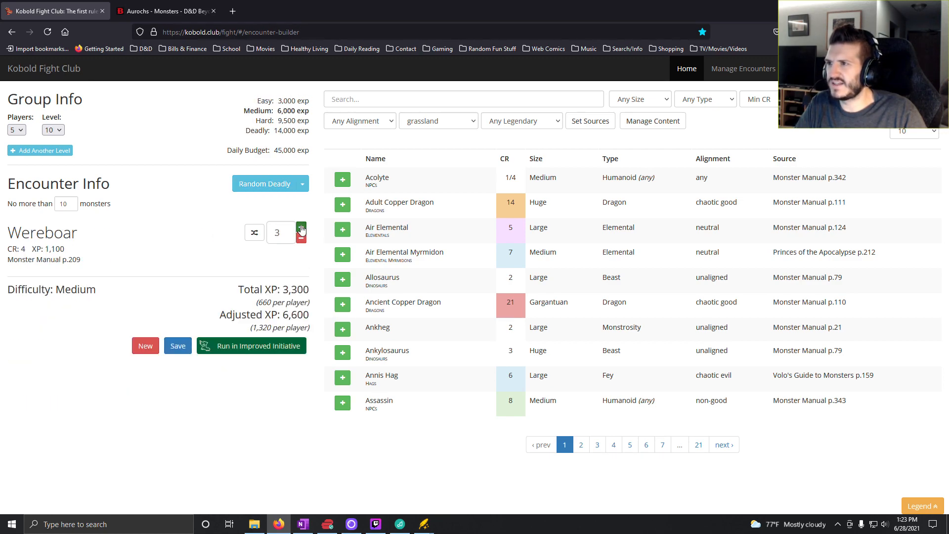
pyautogui.click(301, 227)
pyautogui.click(301, 227)
pyautogui.click(301, 227)
pyautogui.click(301, 227)
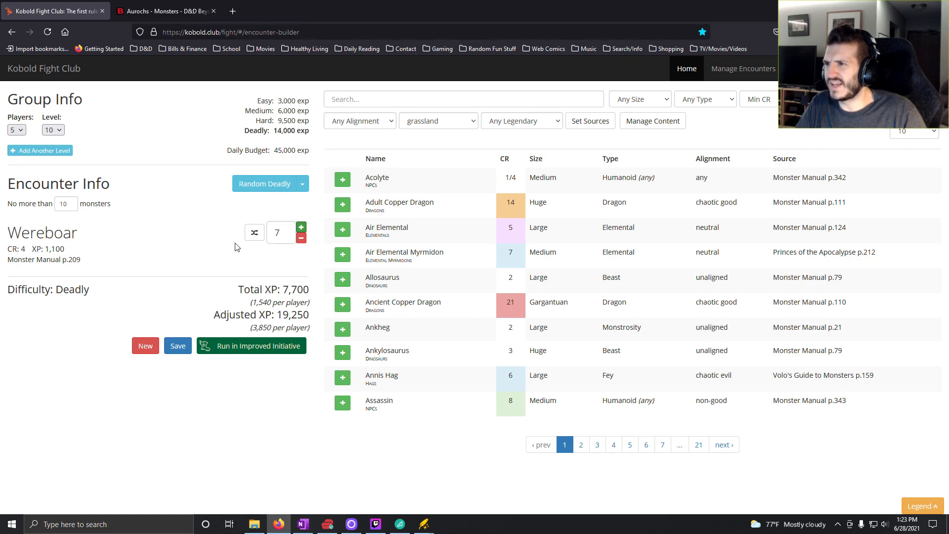
pyautogui.click(302, 239)
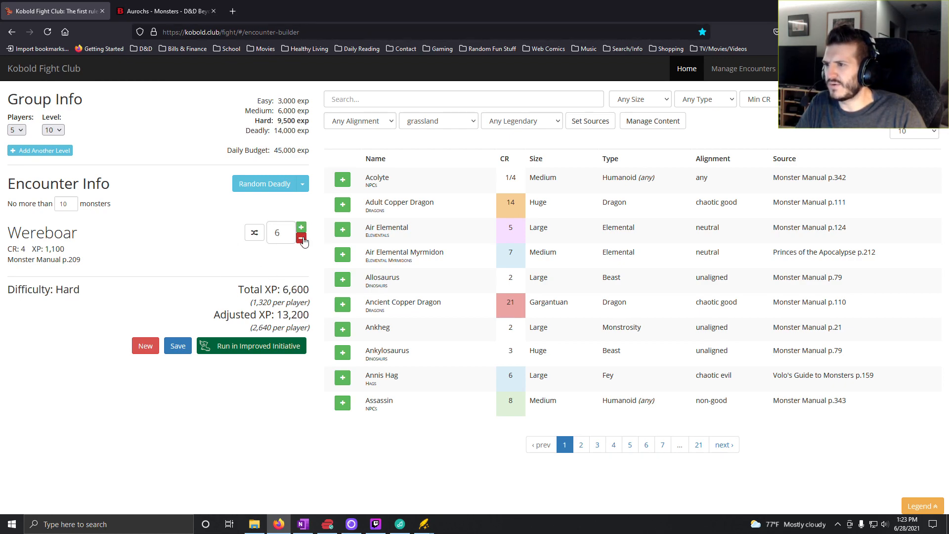
pyautogui.click(301, 228)
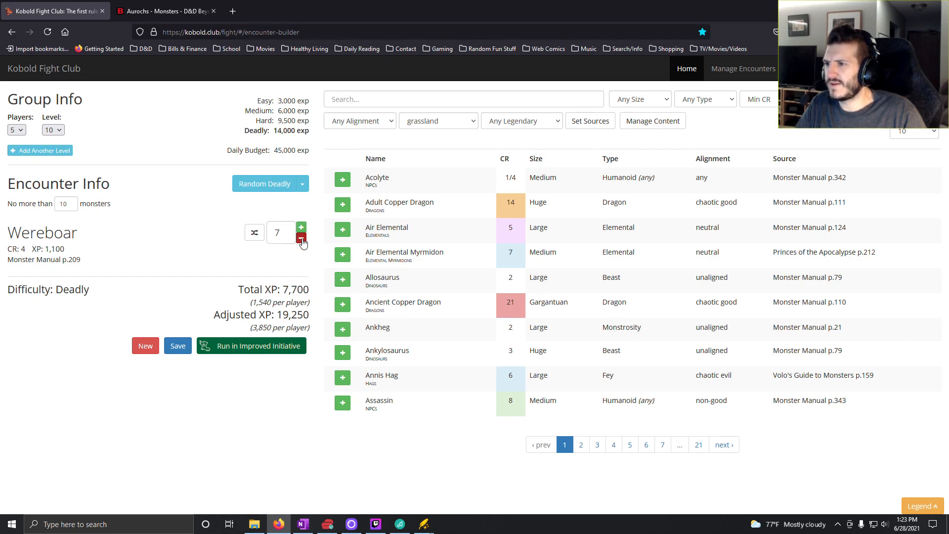
pyautogui.click(302, 239)
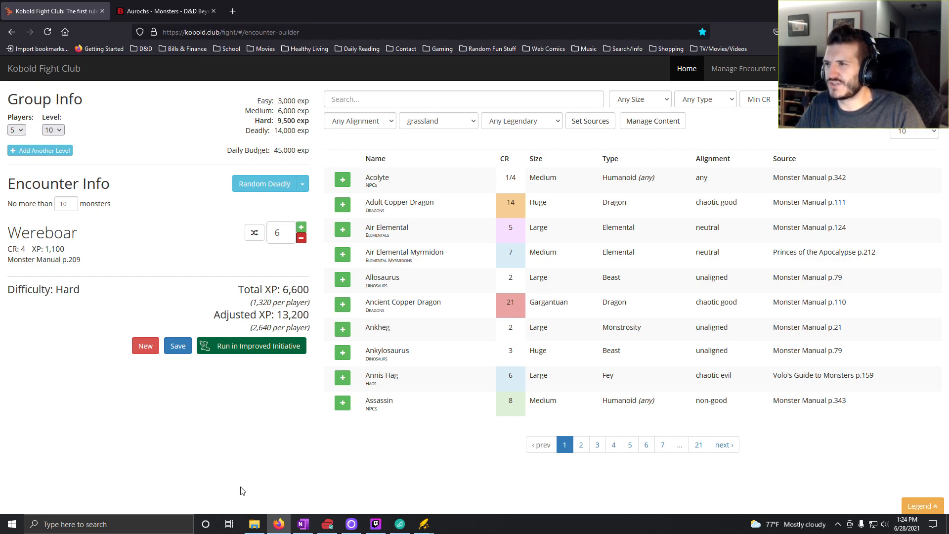
# - Switch to OneNote and enter "6x Wereboar" in the Level 10 column for roll 10
pyautogui.click(303, 524)
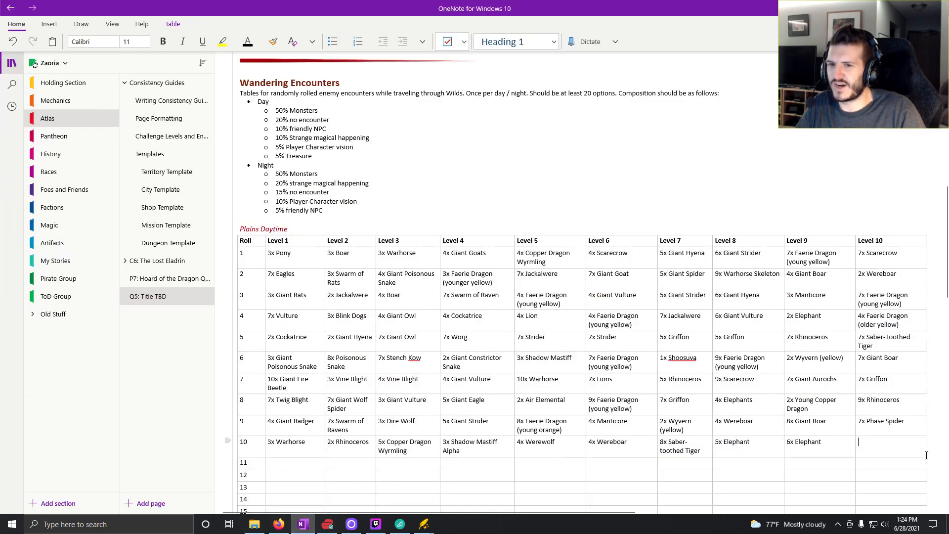
pyautogui.write('6x')
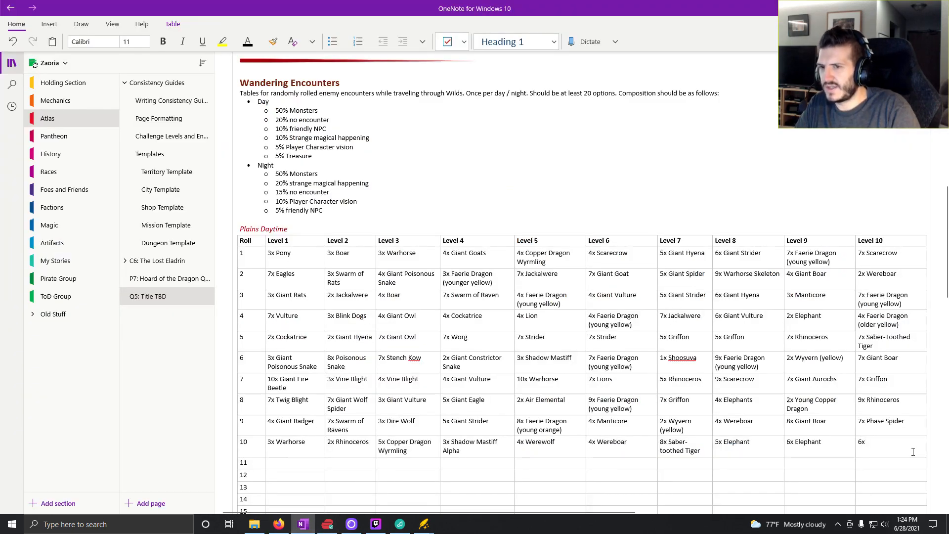
pyautogui.click(280, 524)
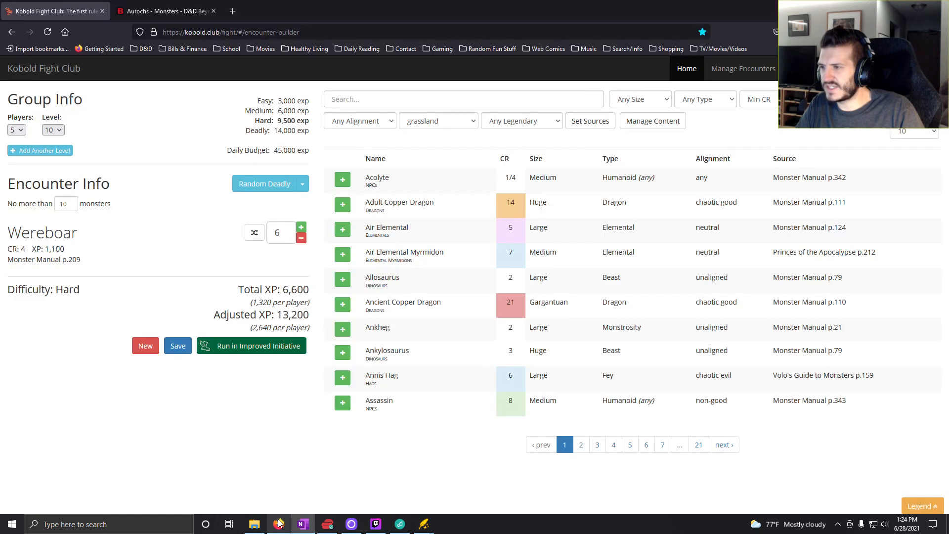
pyautogui.click(303, 524)
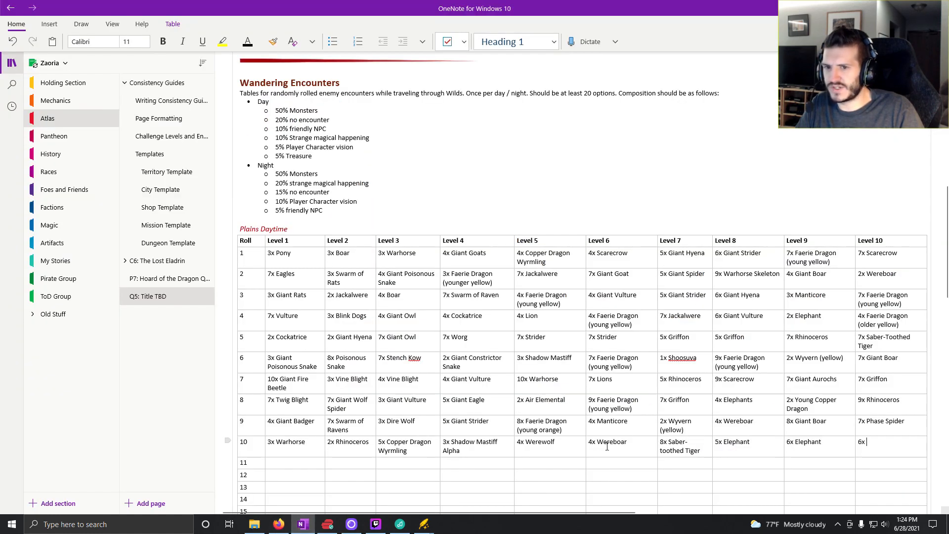
pyautogui.write('x Wereboar')
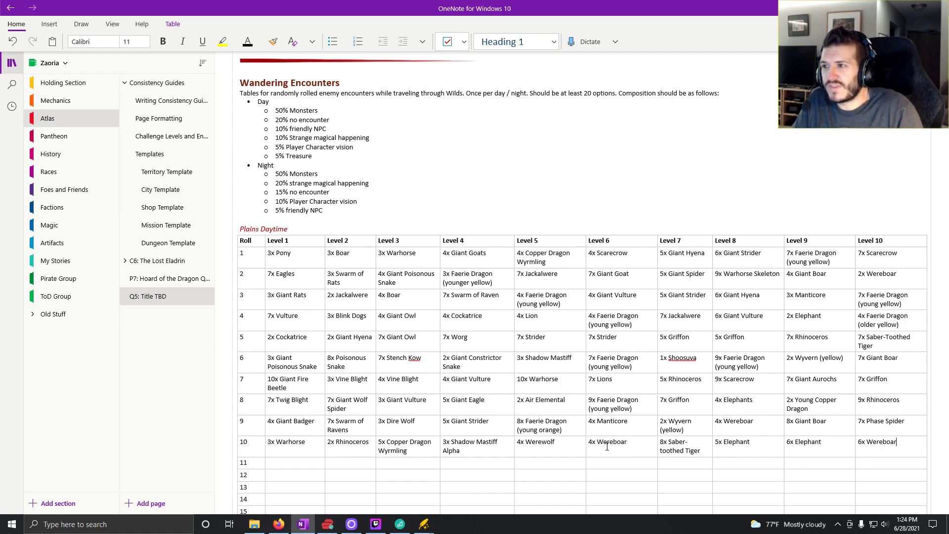
# - Copy the whole Plains Daytime table and paste it below the original, after two new blank lines and before the empty encounter table
pyautogui.scroll(-4, 333, 346)
pyautogui.scroll(1, 332, 346)
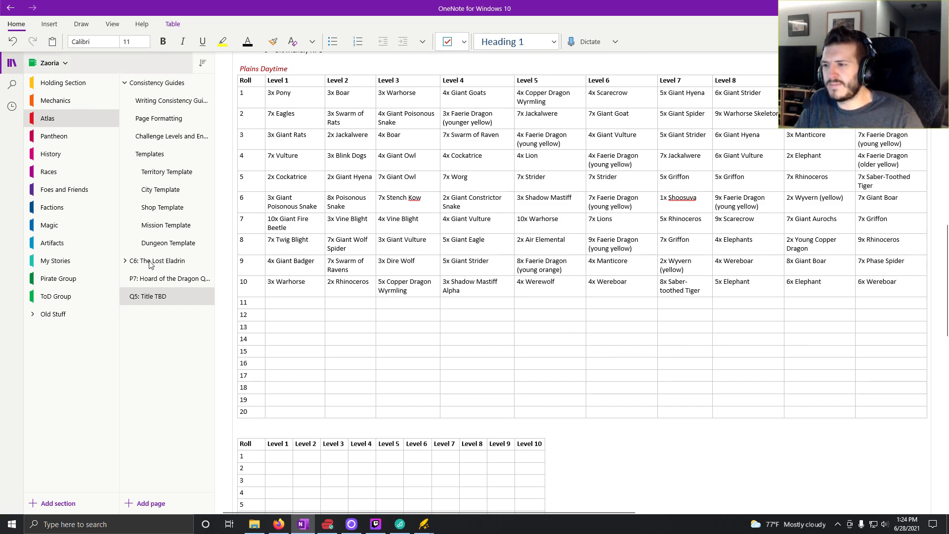
pyautogui.moveTo(244, 77); pyautogui.dragTo(862, 407)
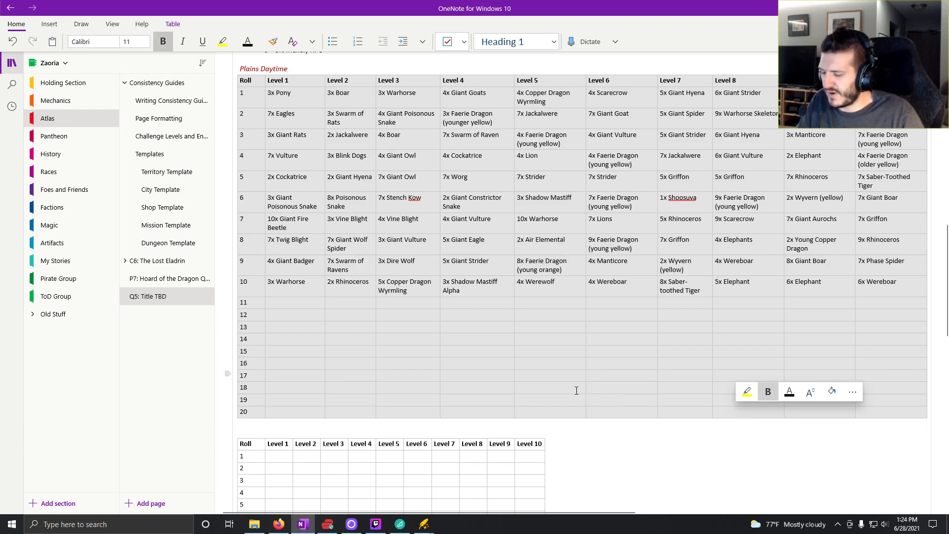
pyautogui.click(288, 426)
pyautogui.press('Left')
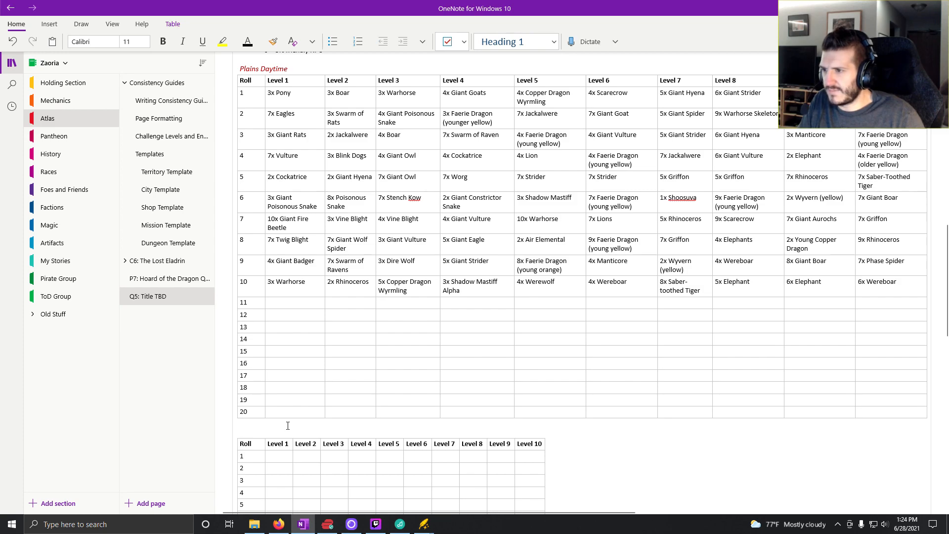
pyautogui.press('Down')
pyautogui.press('Down')
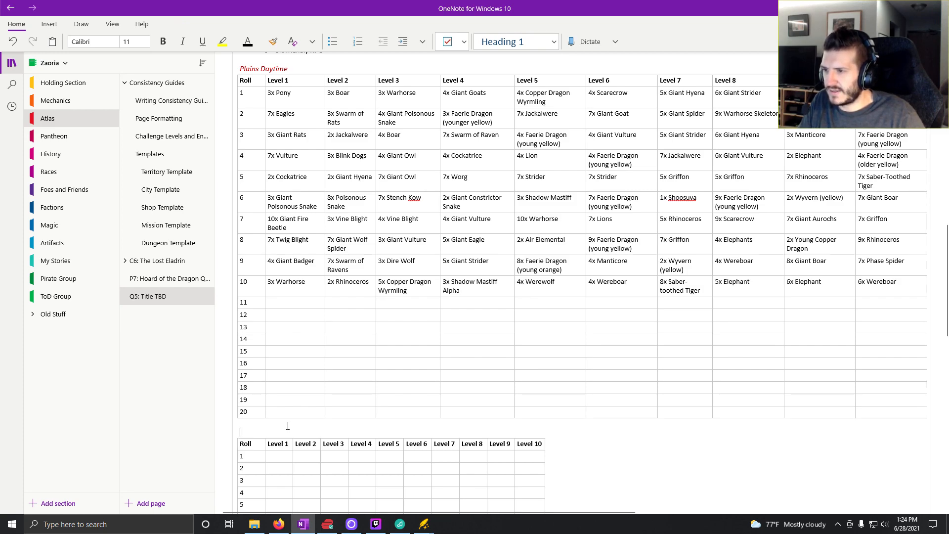
pyautogui.press('Return')
pyautogui.press('Return')
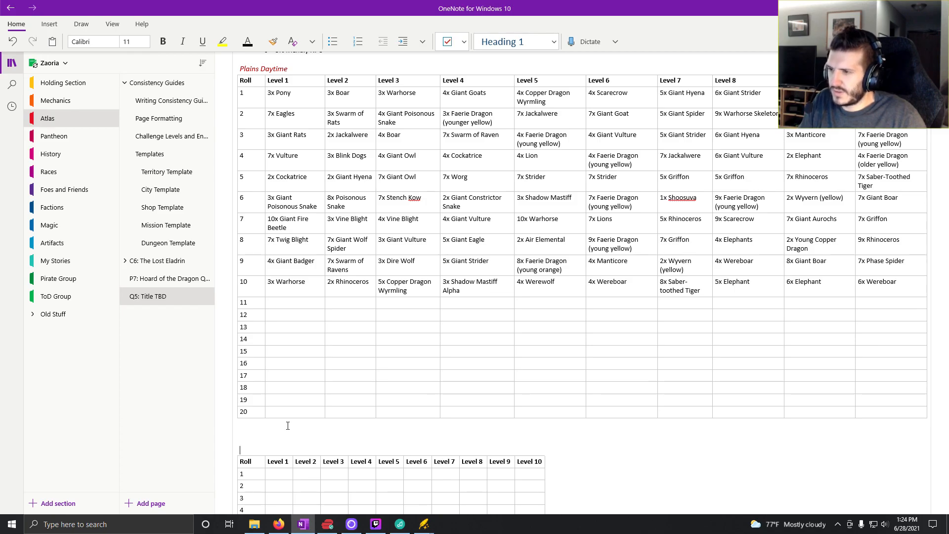
pyautogui.hotkey('ctrl', 'v')
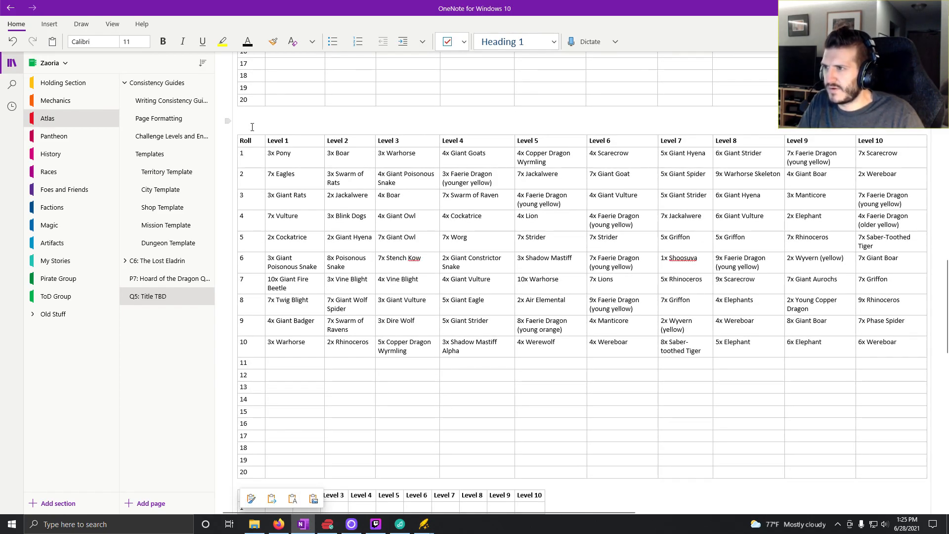
pyautogui.click(258, 127)
pyautogui.scroll(5, 255, 154)
pyautogui.scroll(-2, 256, 153)
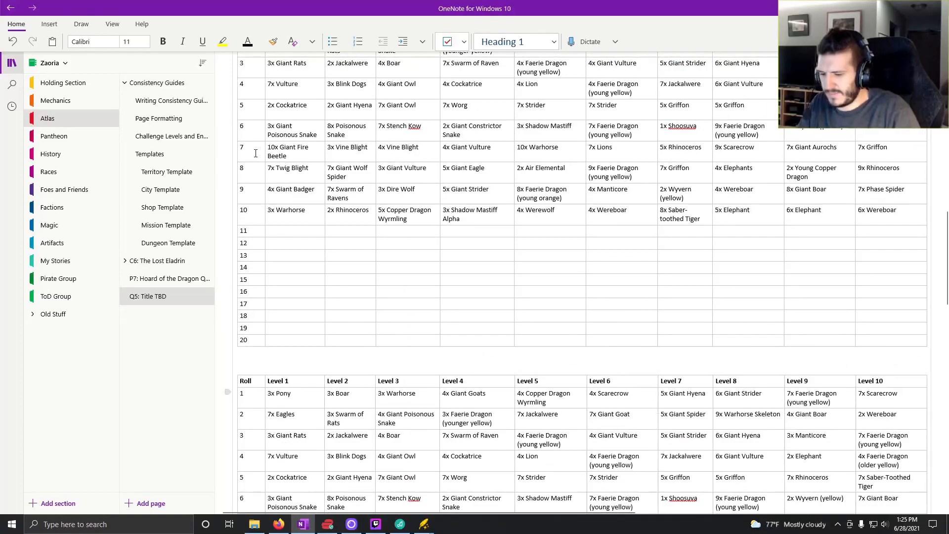
pyautogui.write('PPlains')
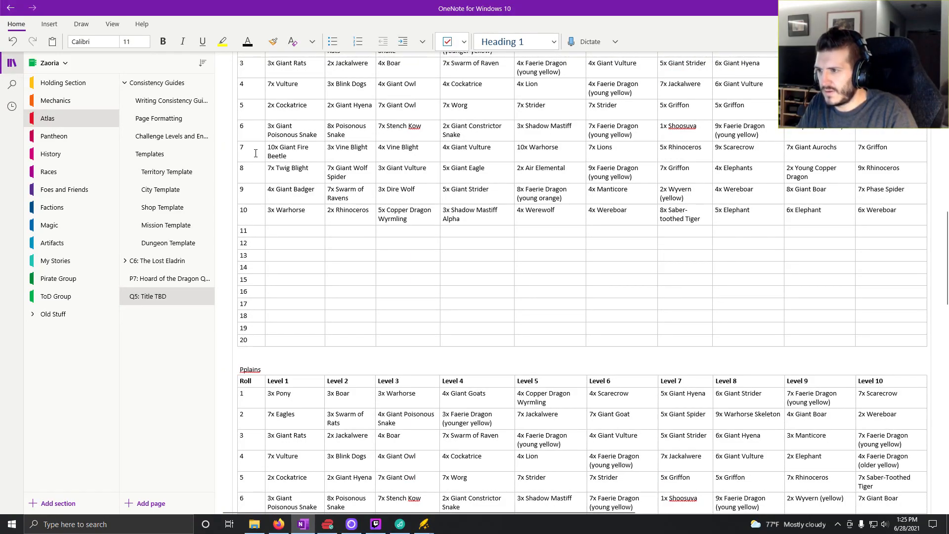
pyautogui.press('BackSpace')
pyautogui.press('BackSpace')
pyautogui.press('BackSpace')
pyautogui.press('BackSpace')
pyautogui.press('BackSpace')
pyautogui.press('BackSpace')
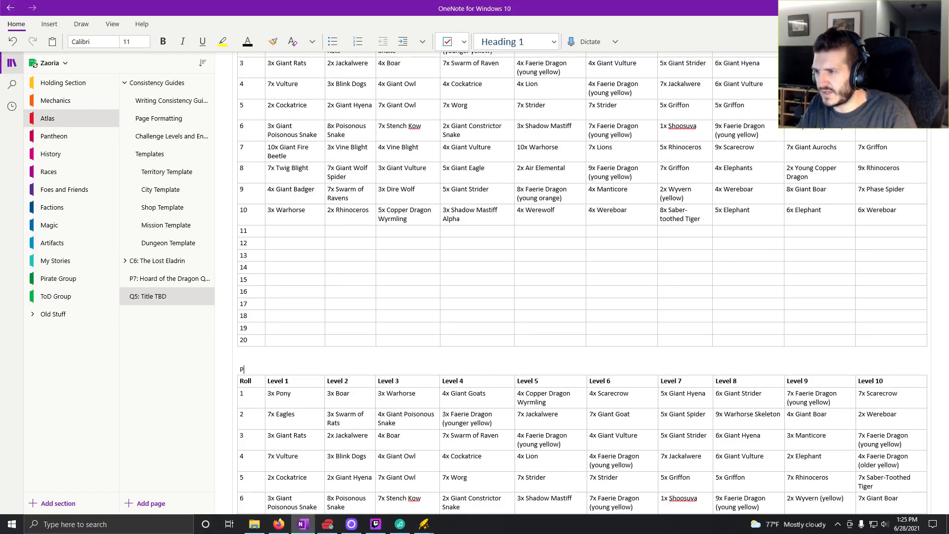
pyautogui.write('lains')
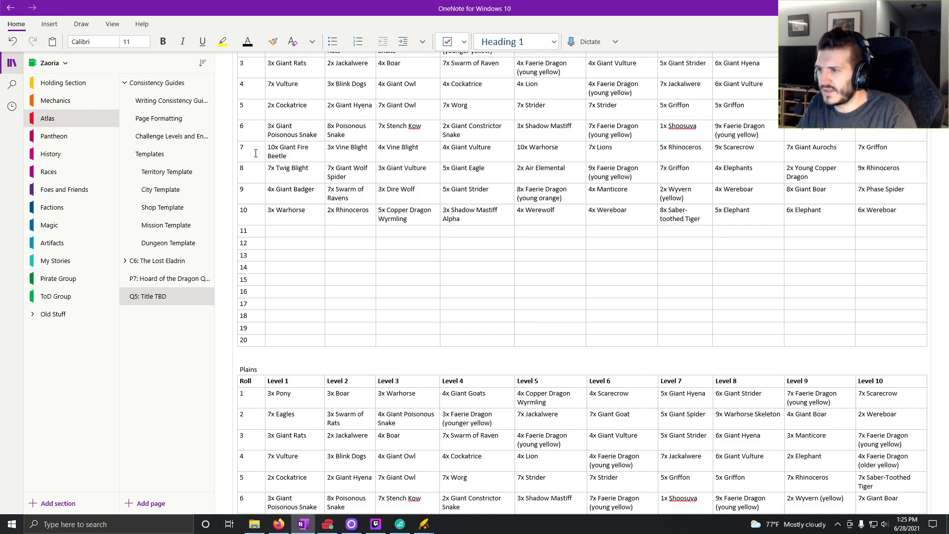
pyautogui.press('BackSpace')
pyautogui.press('BackSpace')
pyautogui.press('BackSpace')
pyautogui.press('BackSpace')
pyautogui.press('BackSpace')
pyautogui.press('BackSpace')
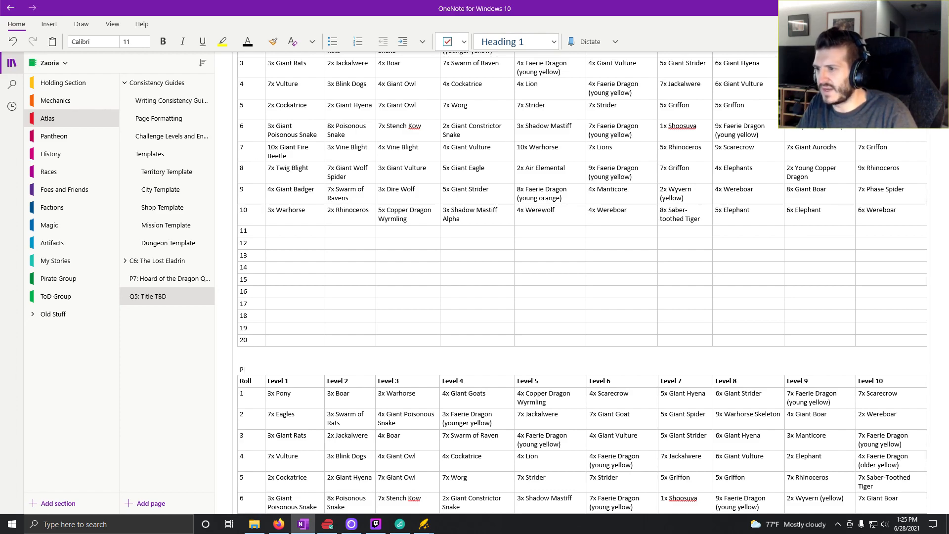
# - Title the copied table "Plains Nighttime" in the Heading 4 style with a red font colour, on the line directly above it
pyautogui.click(554, 42)
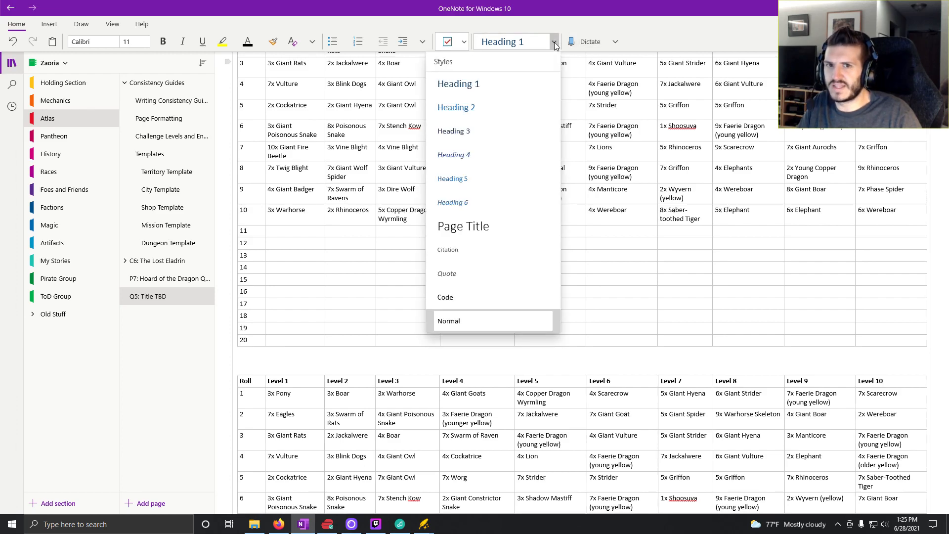
pyautogui.click(453, 155)
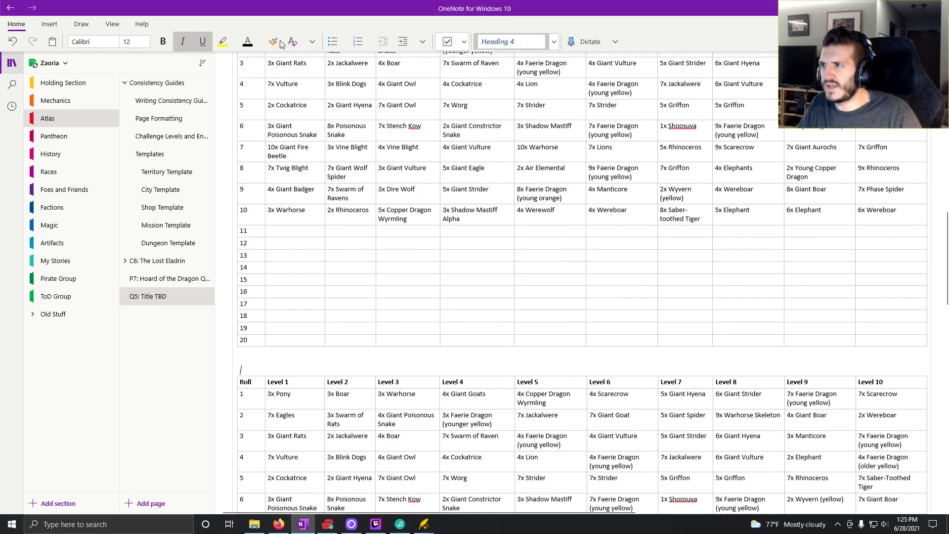
pyautogui.click(249, 43)
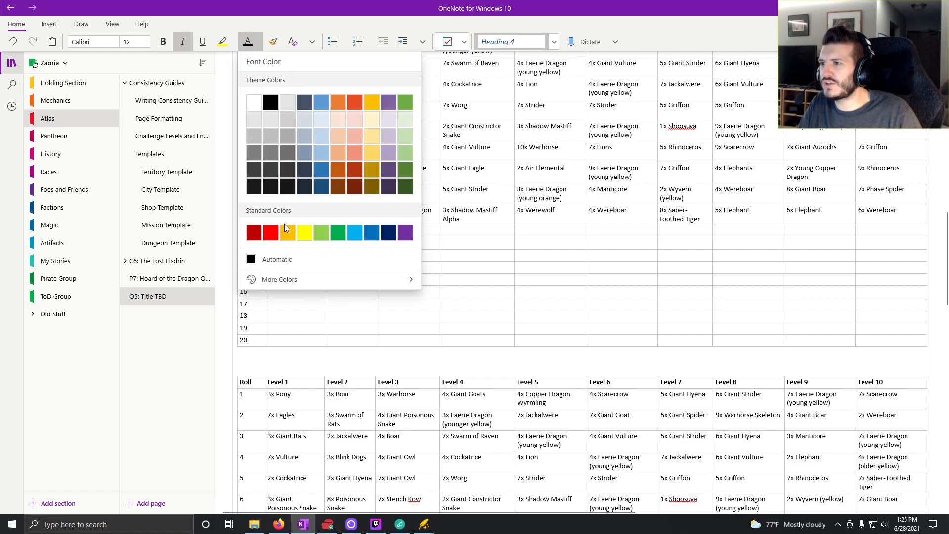
pyautogui.click(275, 260)
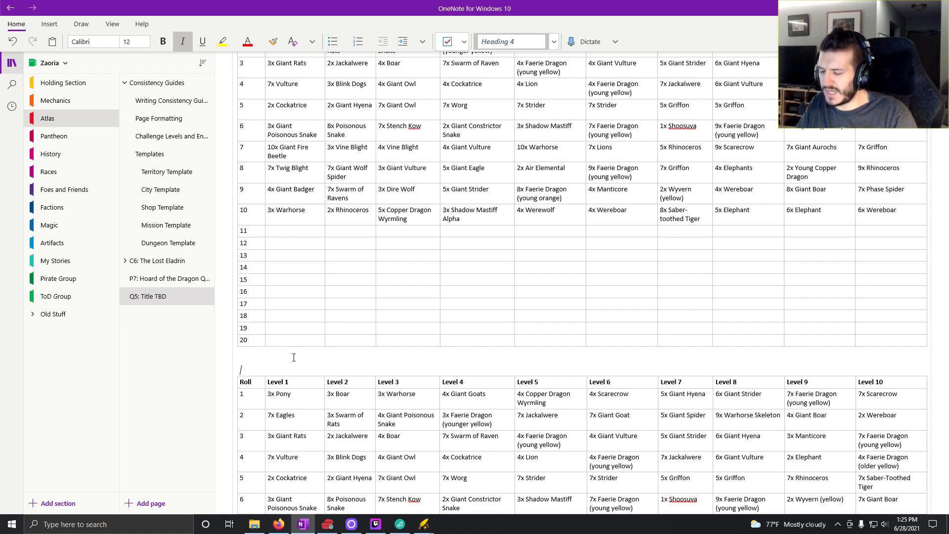
pyautogui.write('Pla')
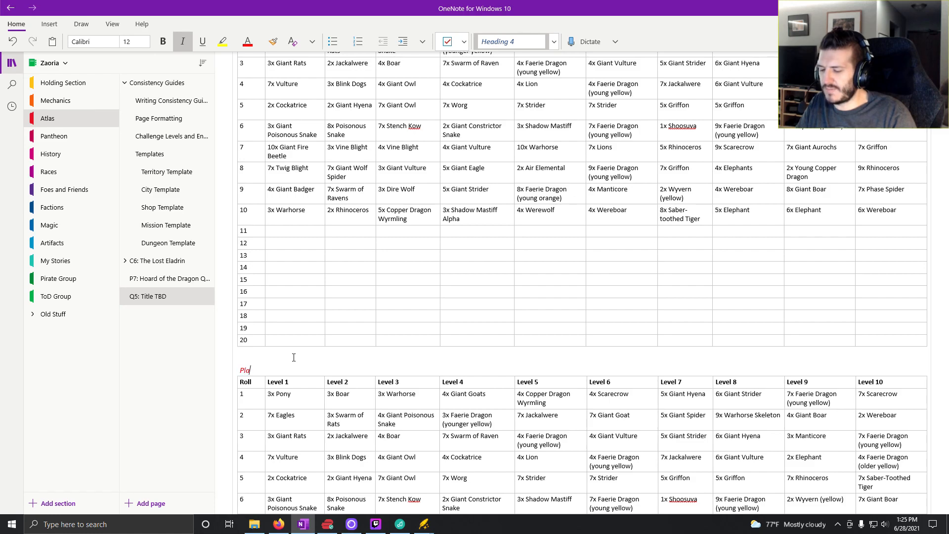
pyautogui.write('ins Nighttime')
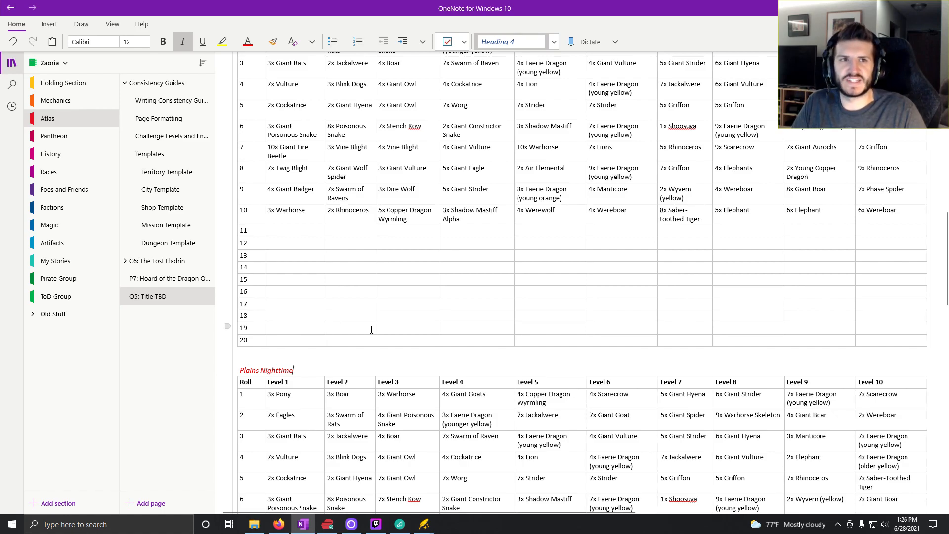
# - Insert two more blank lines between the Plains Nighttime table and the empty encounter table below it
pyautogui.scroll(5, 317, 237)
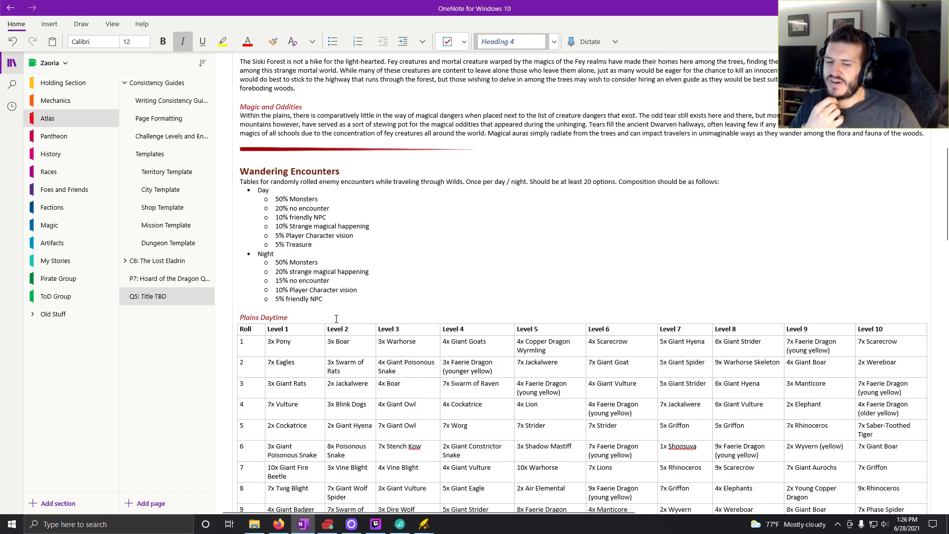
pyautogui.scroll(-8, 422, 321)
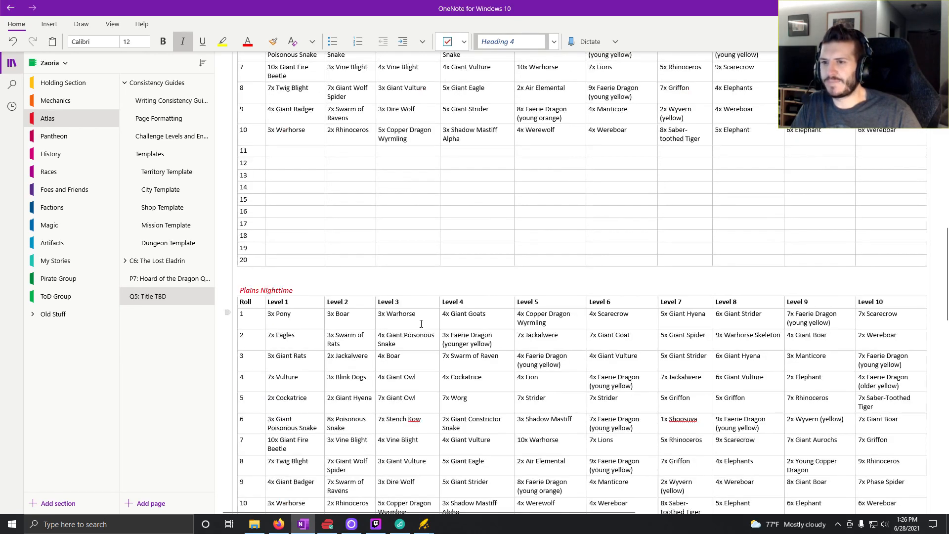
pyautogui.scroll(-10, 421, 324)
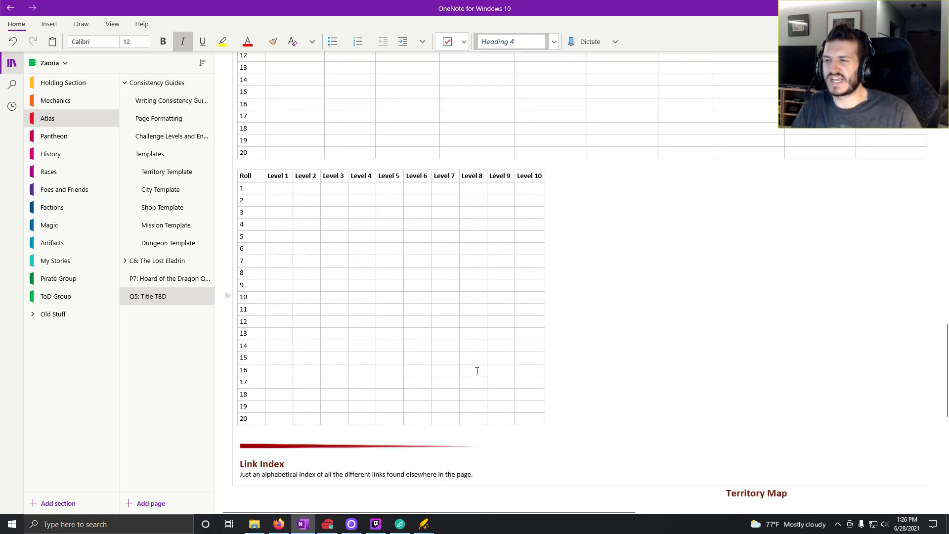
pyautogui.click(383, 168)
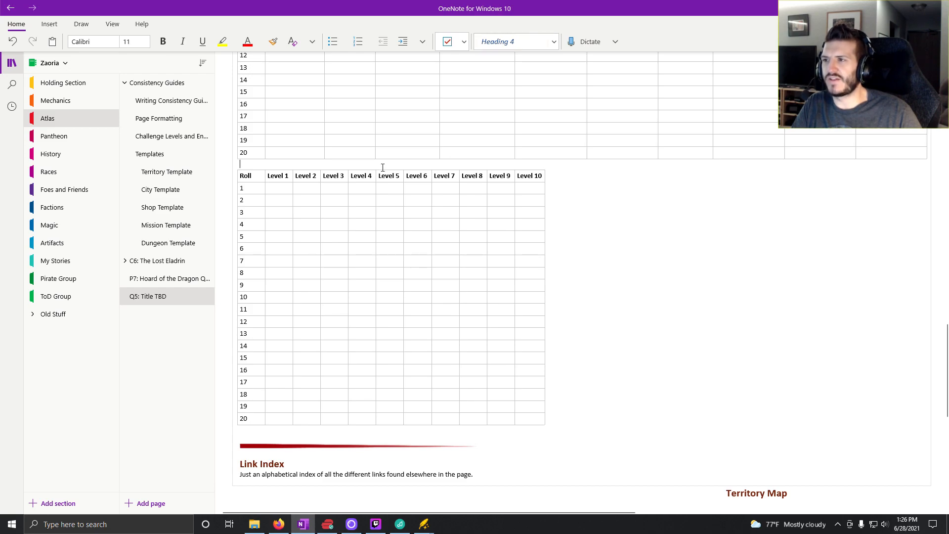
pyautogui.press('Return')
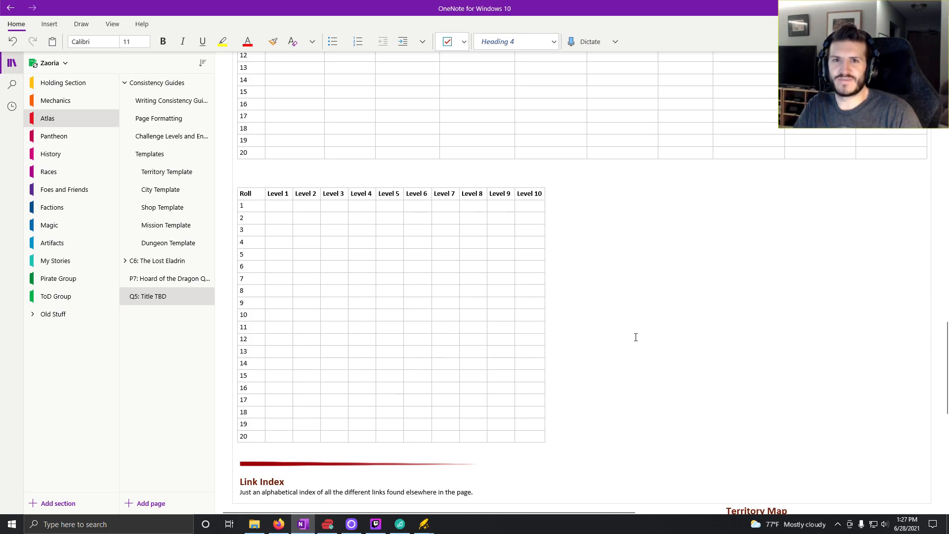
# - Place the text cursor in the Level 3 header cell of the Plains Nighttime table
pyautogui.scroll(15, 635, 337)
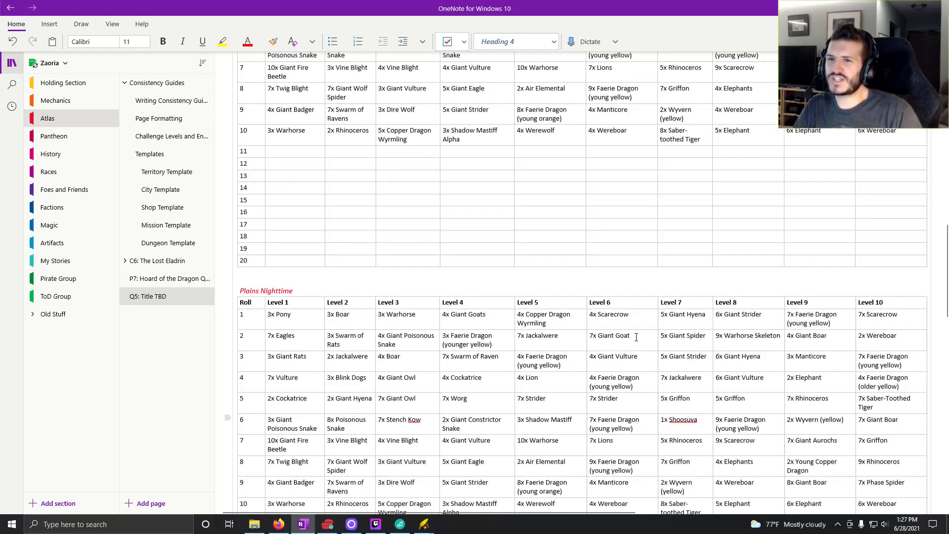
pyautogui.scroll(-3, 636, 337)
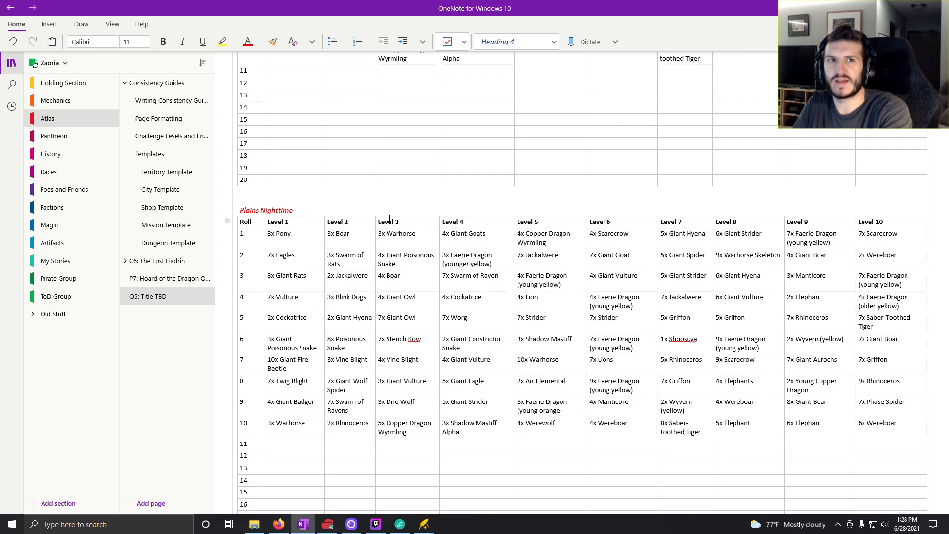
pyautogui.click(390, 218)
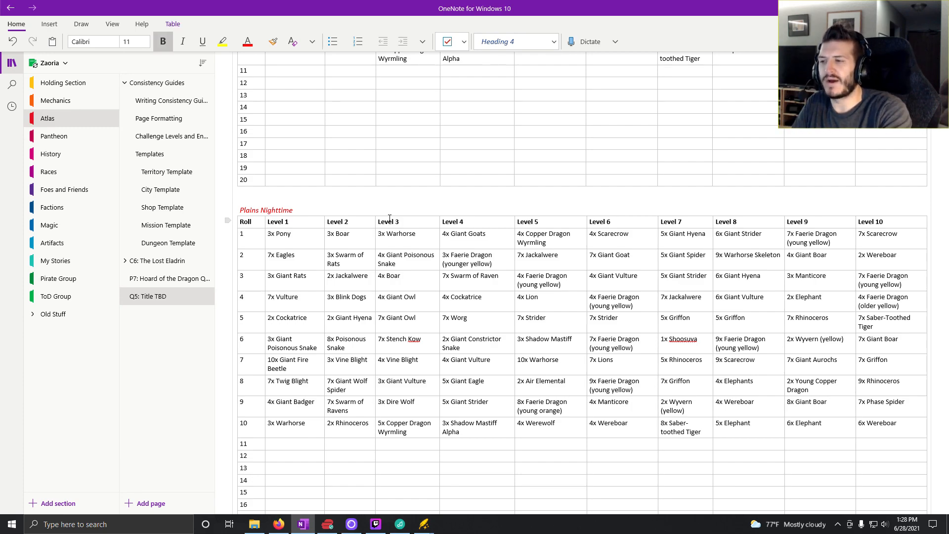